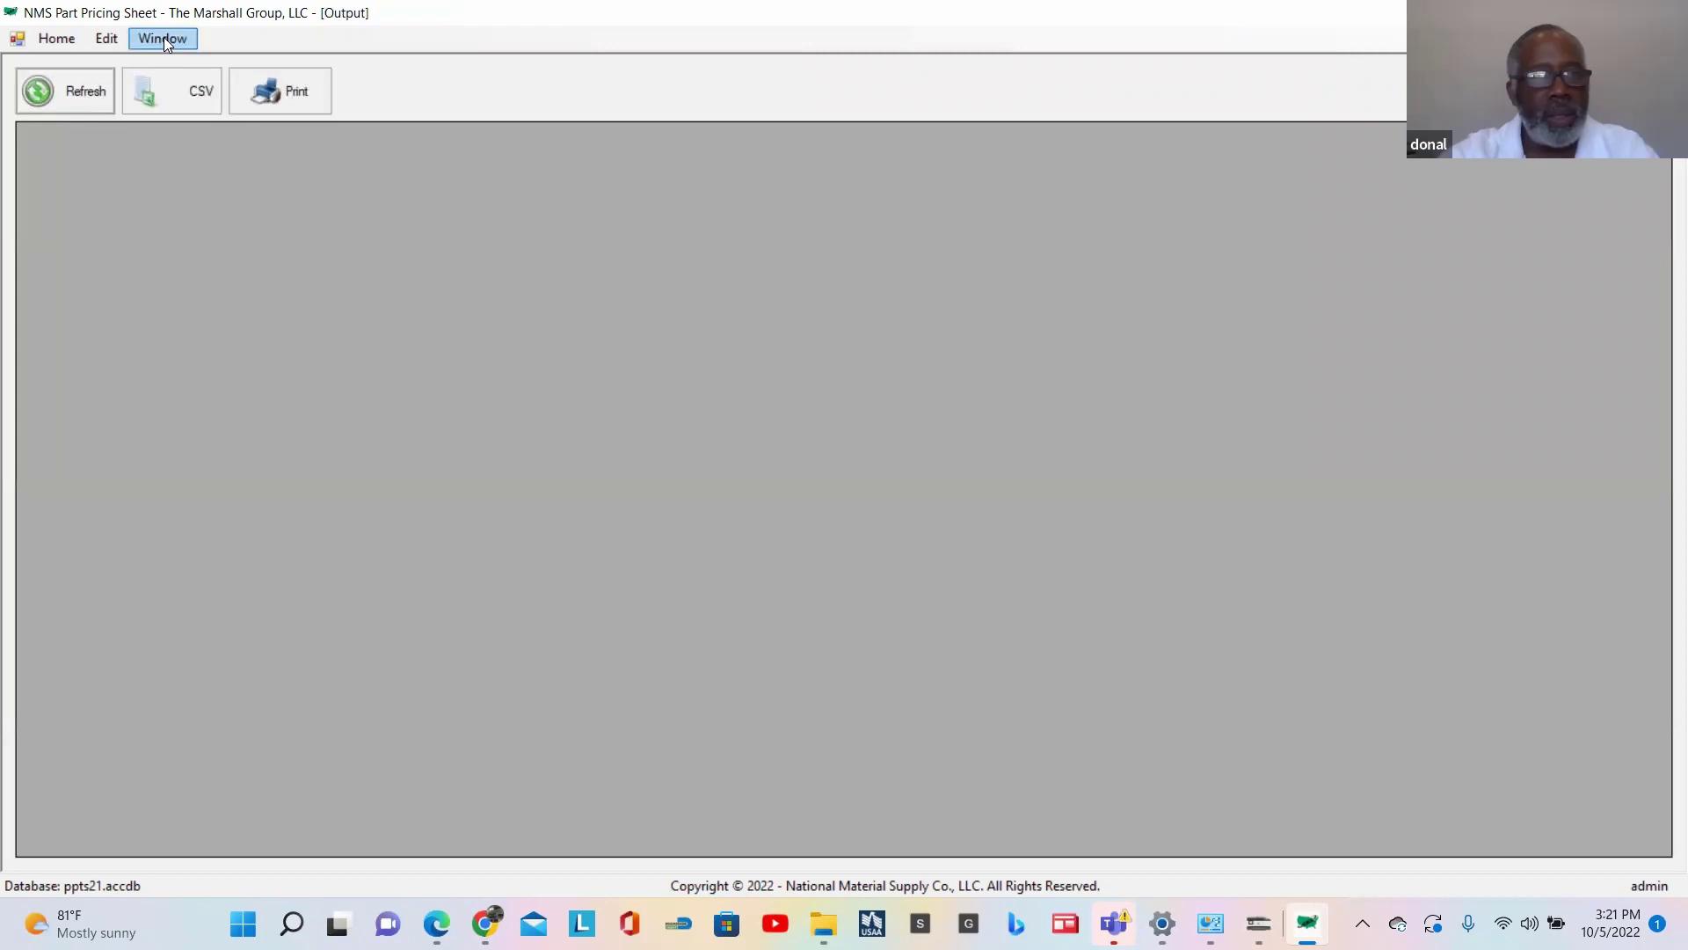
# Step: Refresh the Output list to load quote logs 1–30, then select the log file 5 record
pyautogui.click(85, 92)
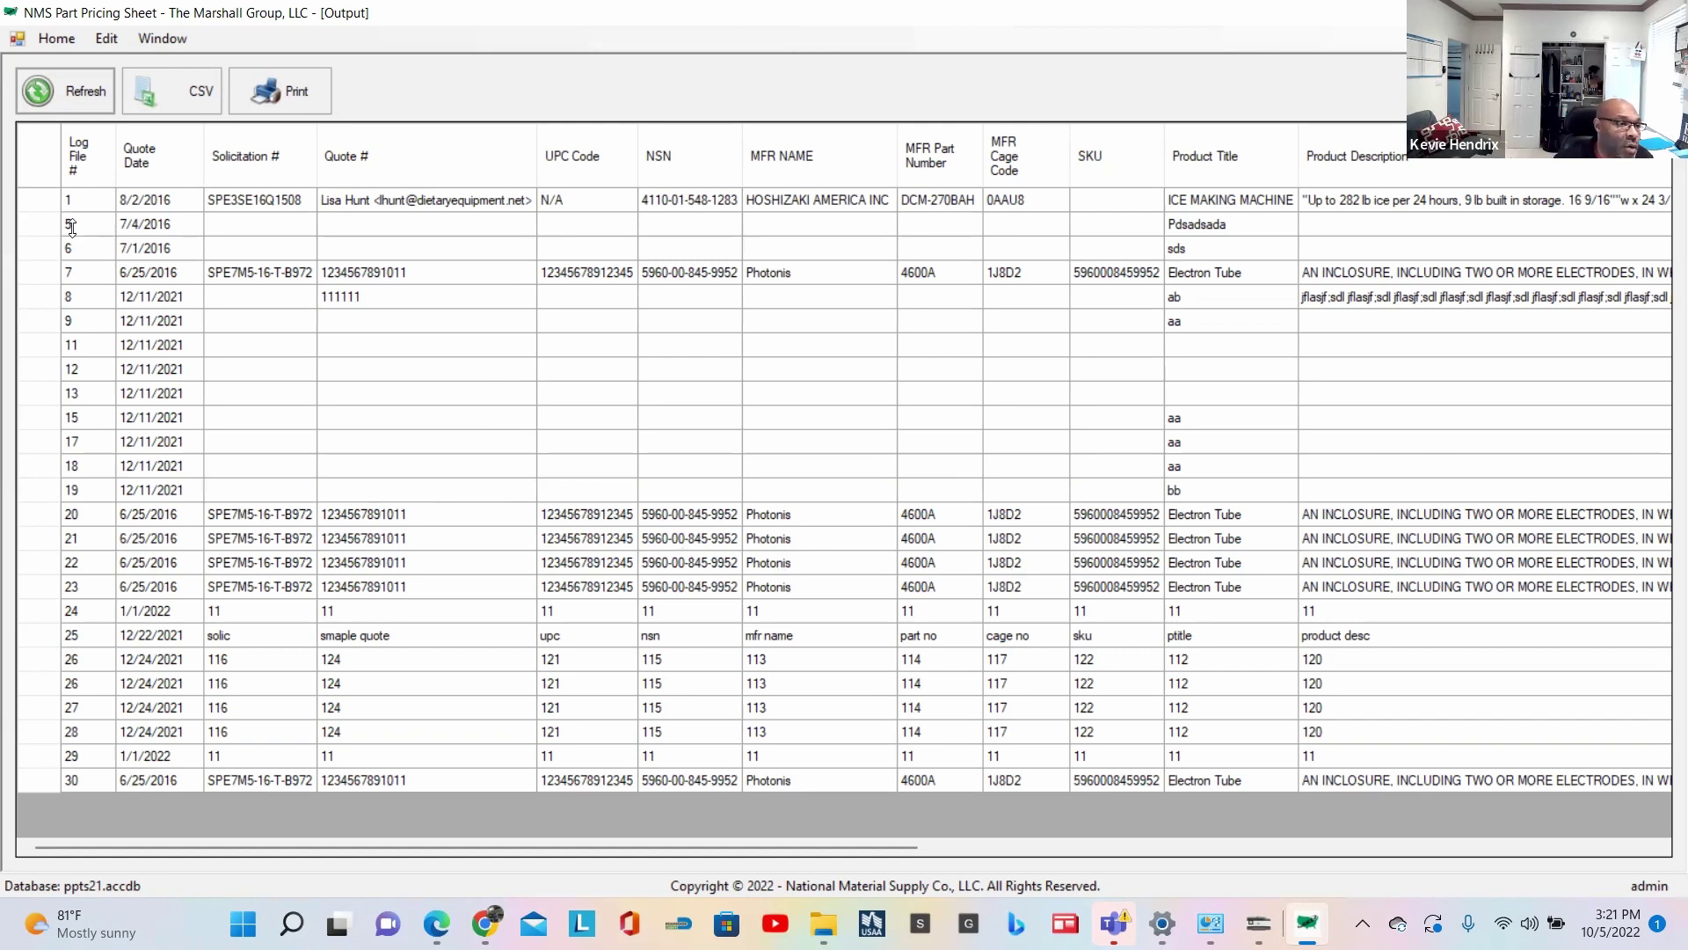
pyautogui.click(55, 199)
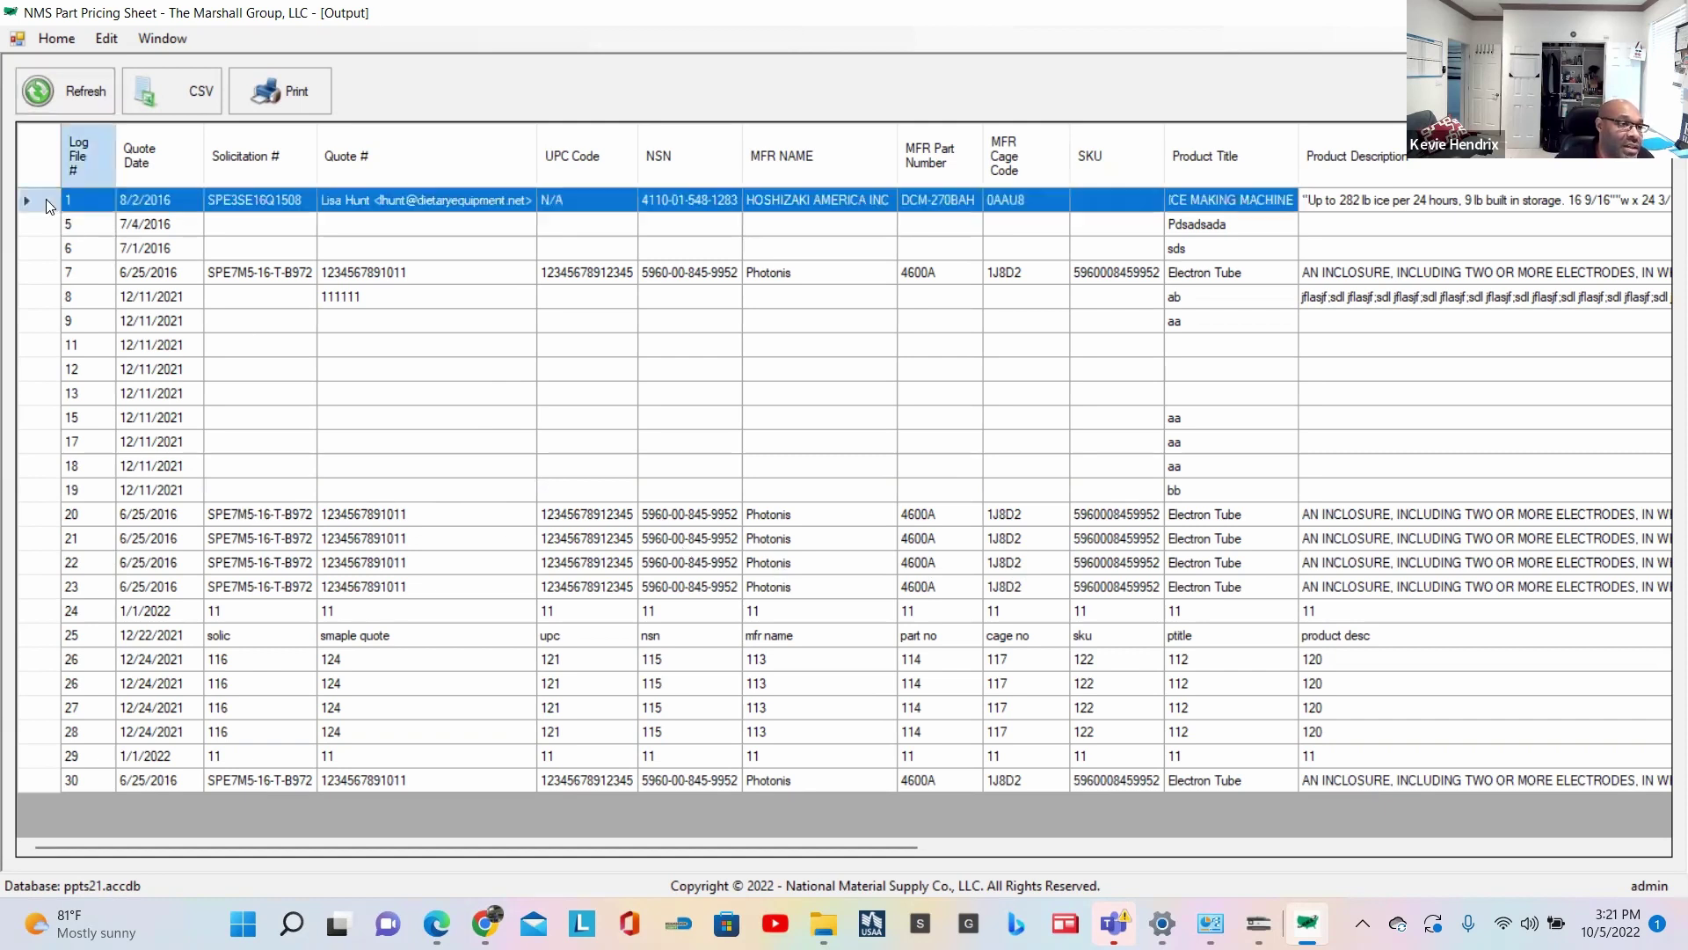
pyautogui.click(53, 230)
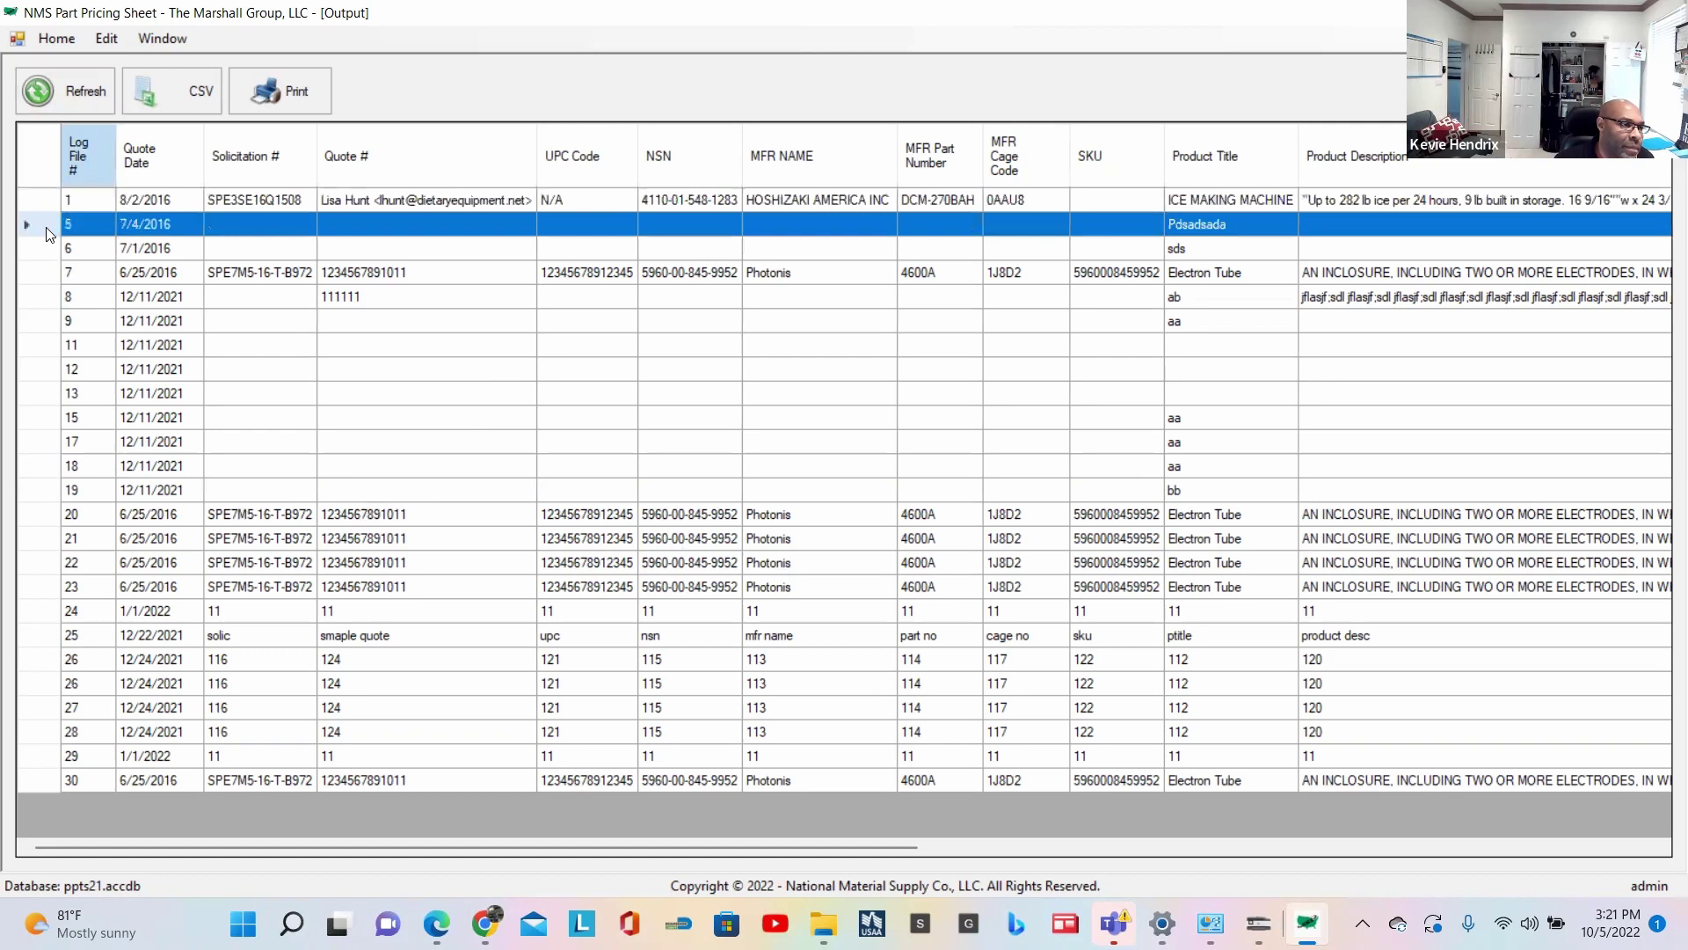
pyautogui.click(39, 779)
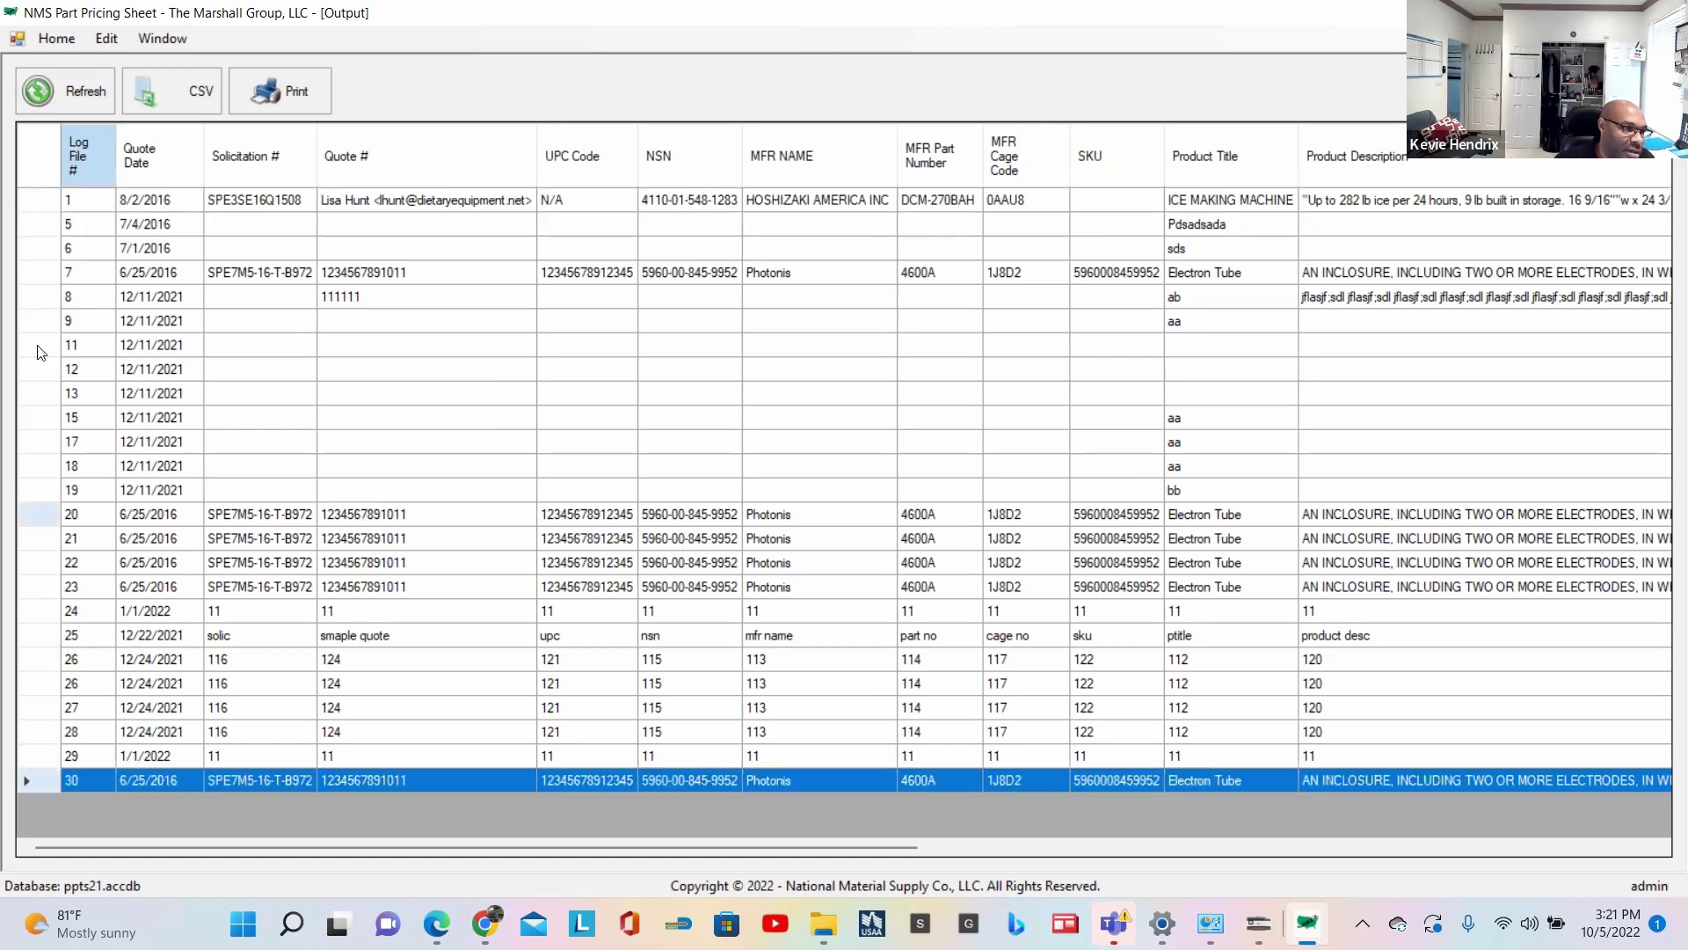
pyautogui.keyDown('ctrl'); pyautogui.click(40, 228); pyautogui.keyUp('ctrl')
pyautogui.click(41, 230)
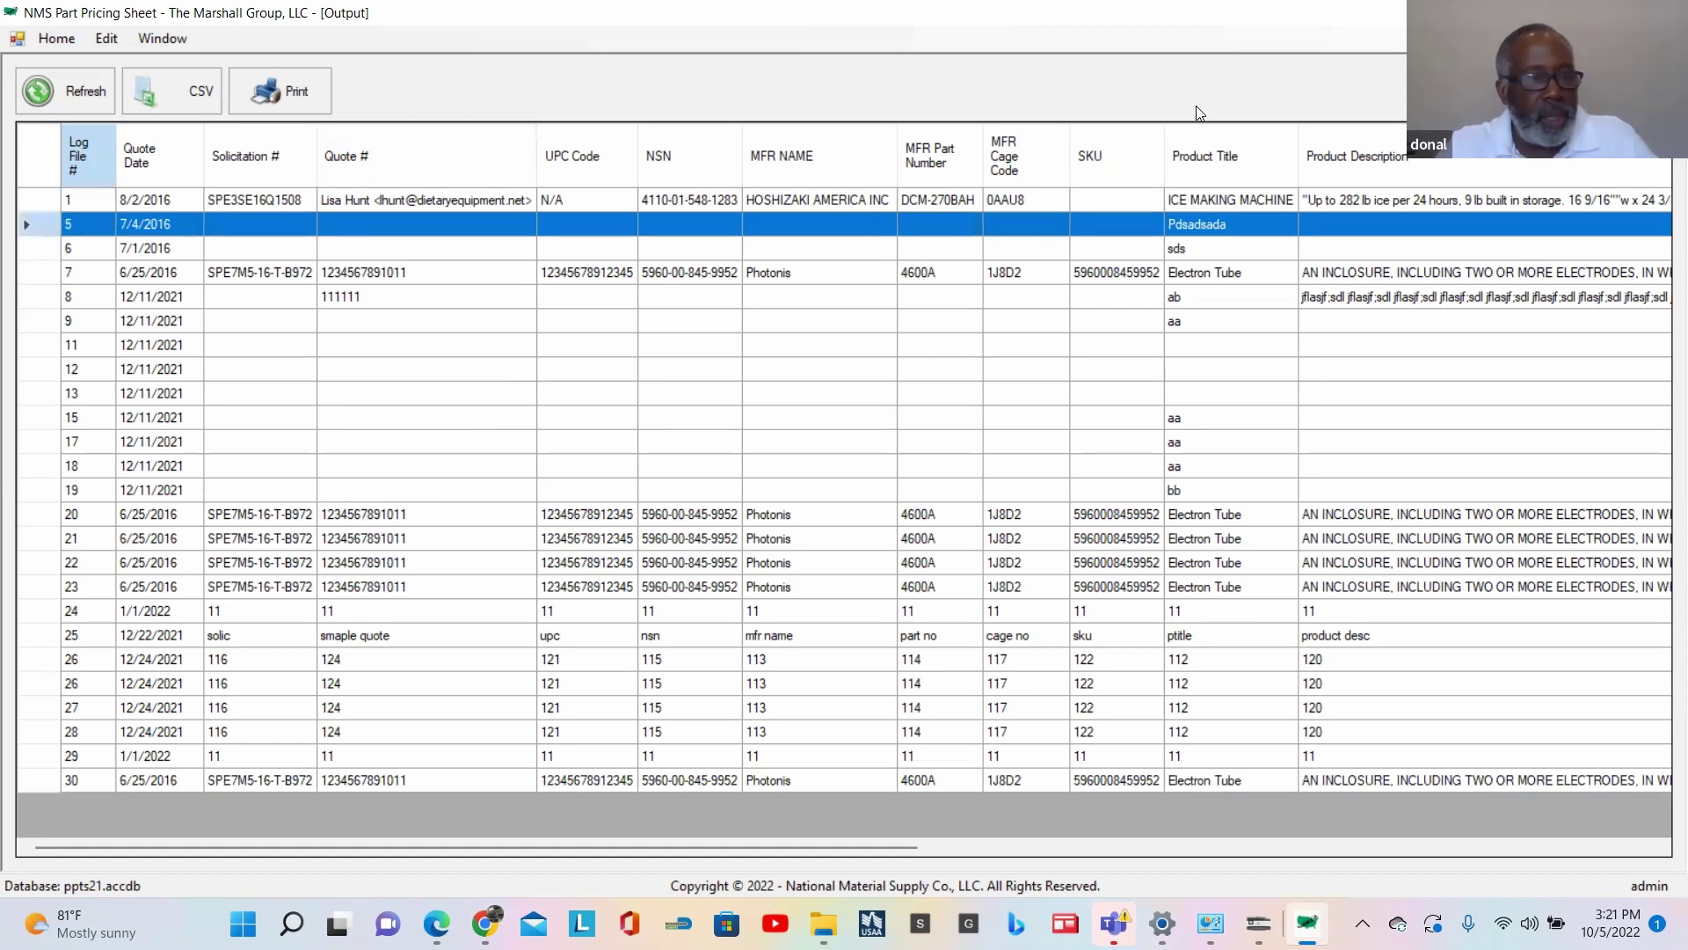
# Step: Delete the log file 5, 6, 7 and 9 records, confirming each, then refresh the Output list
pyautogui.press('Delete')
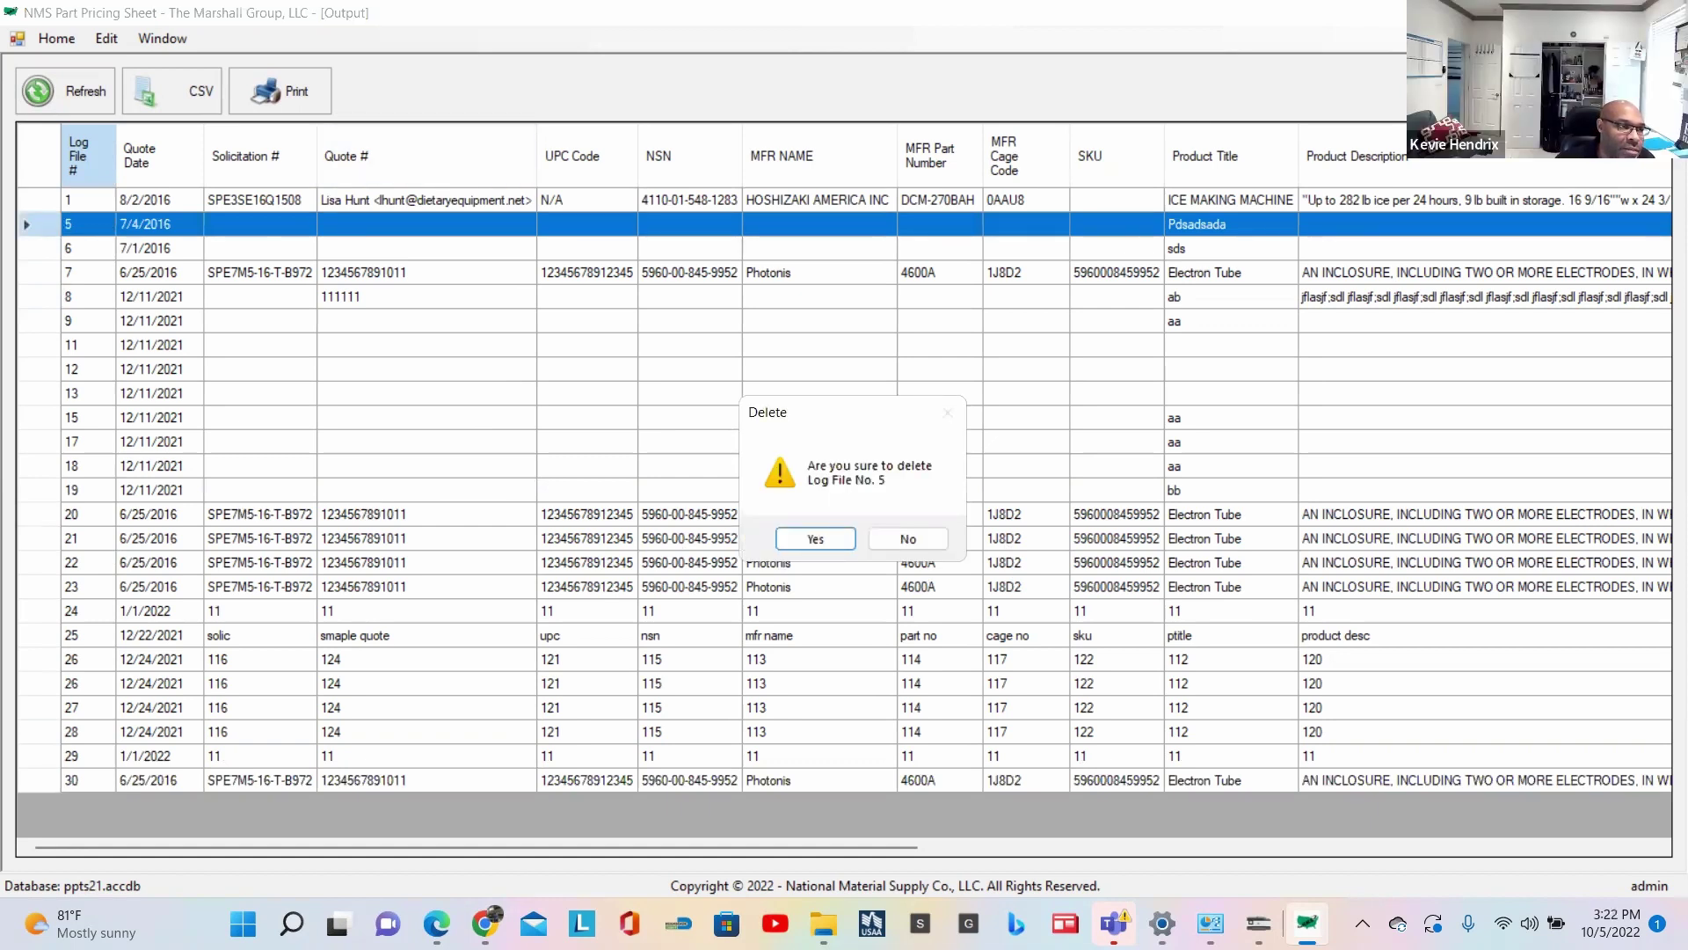
pyautogui.click(816, 538)
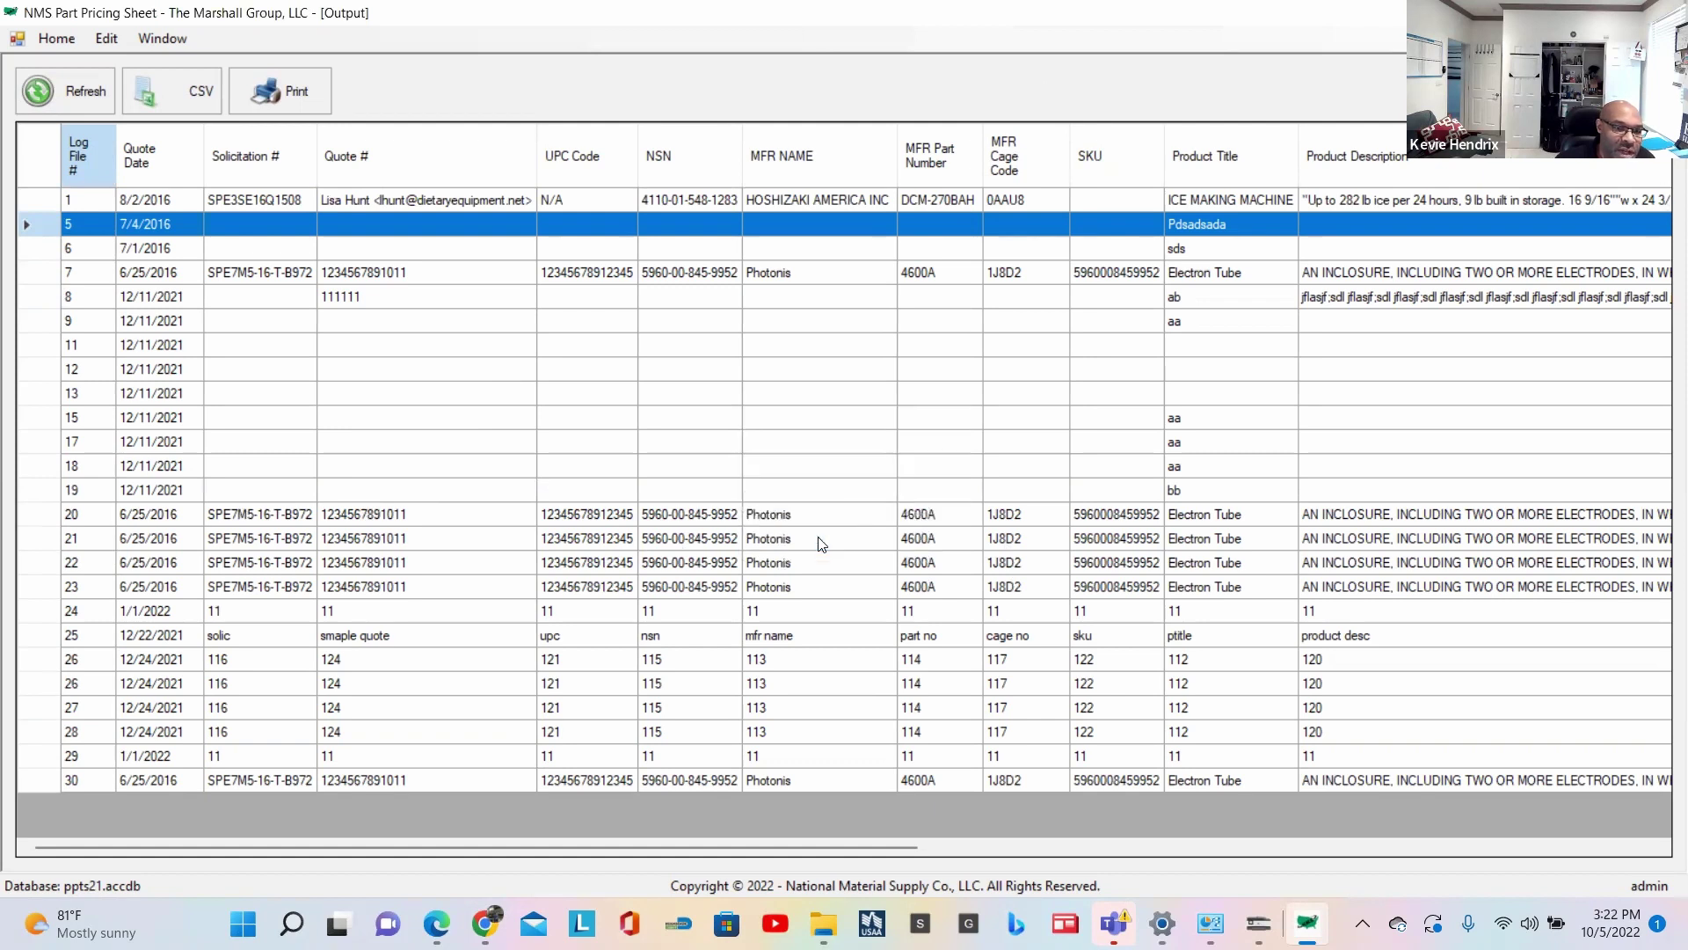
pyautogui.press('Delete')
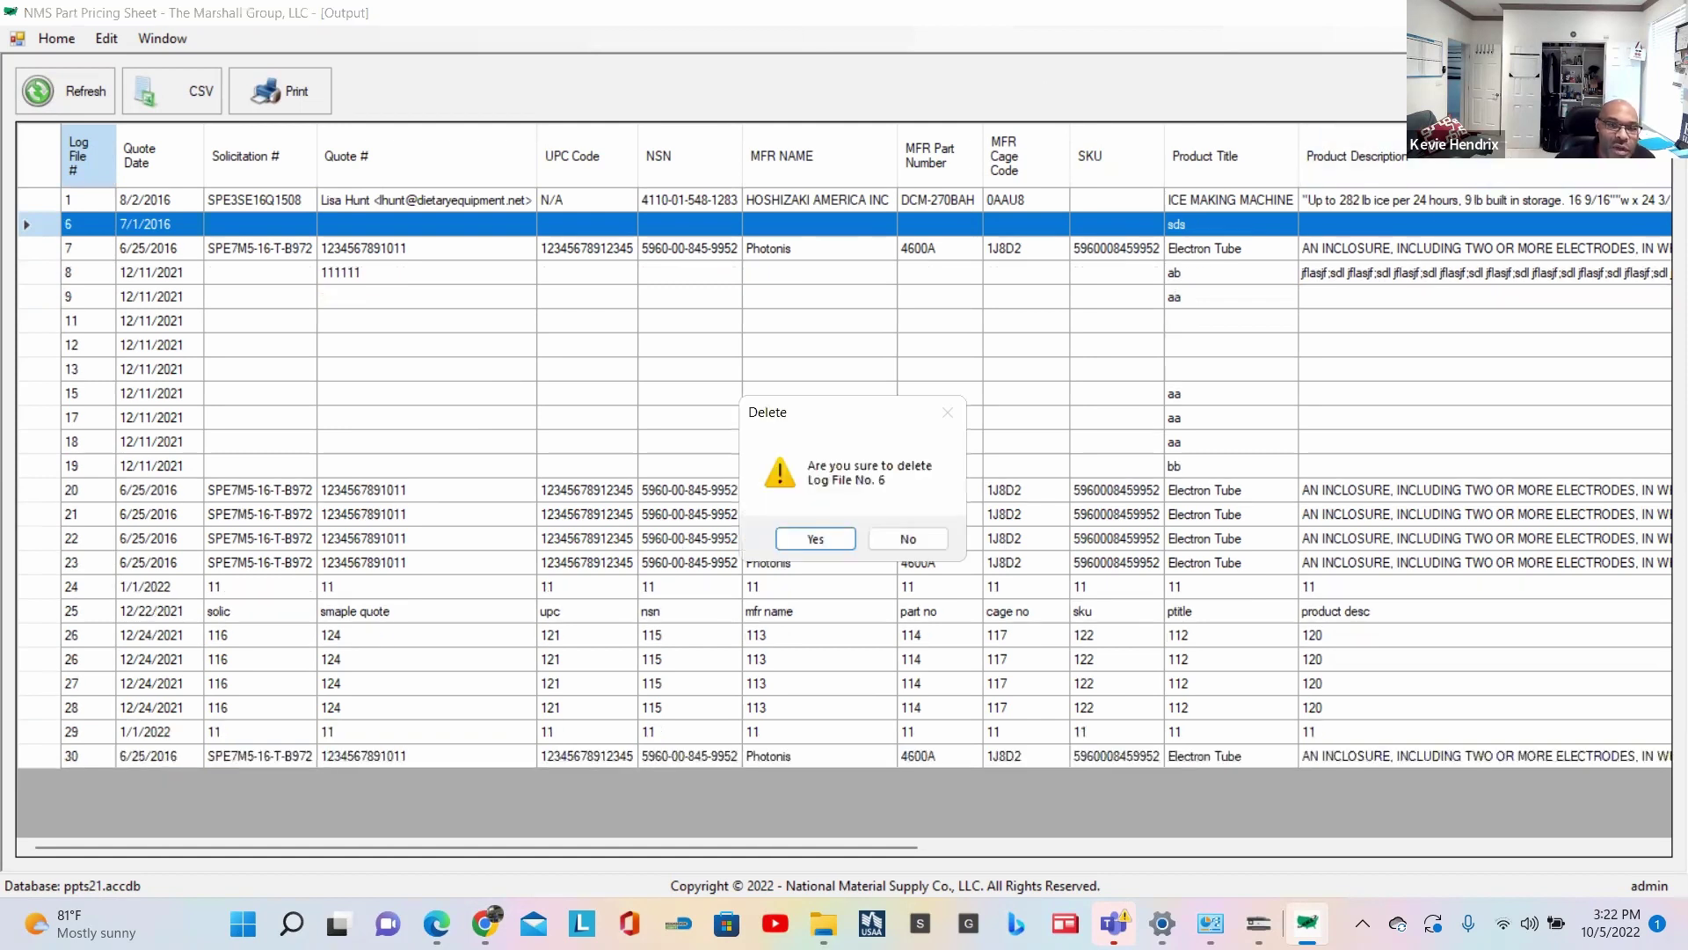
pyautogui.press('Return')
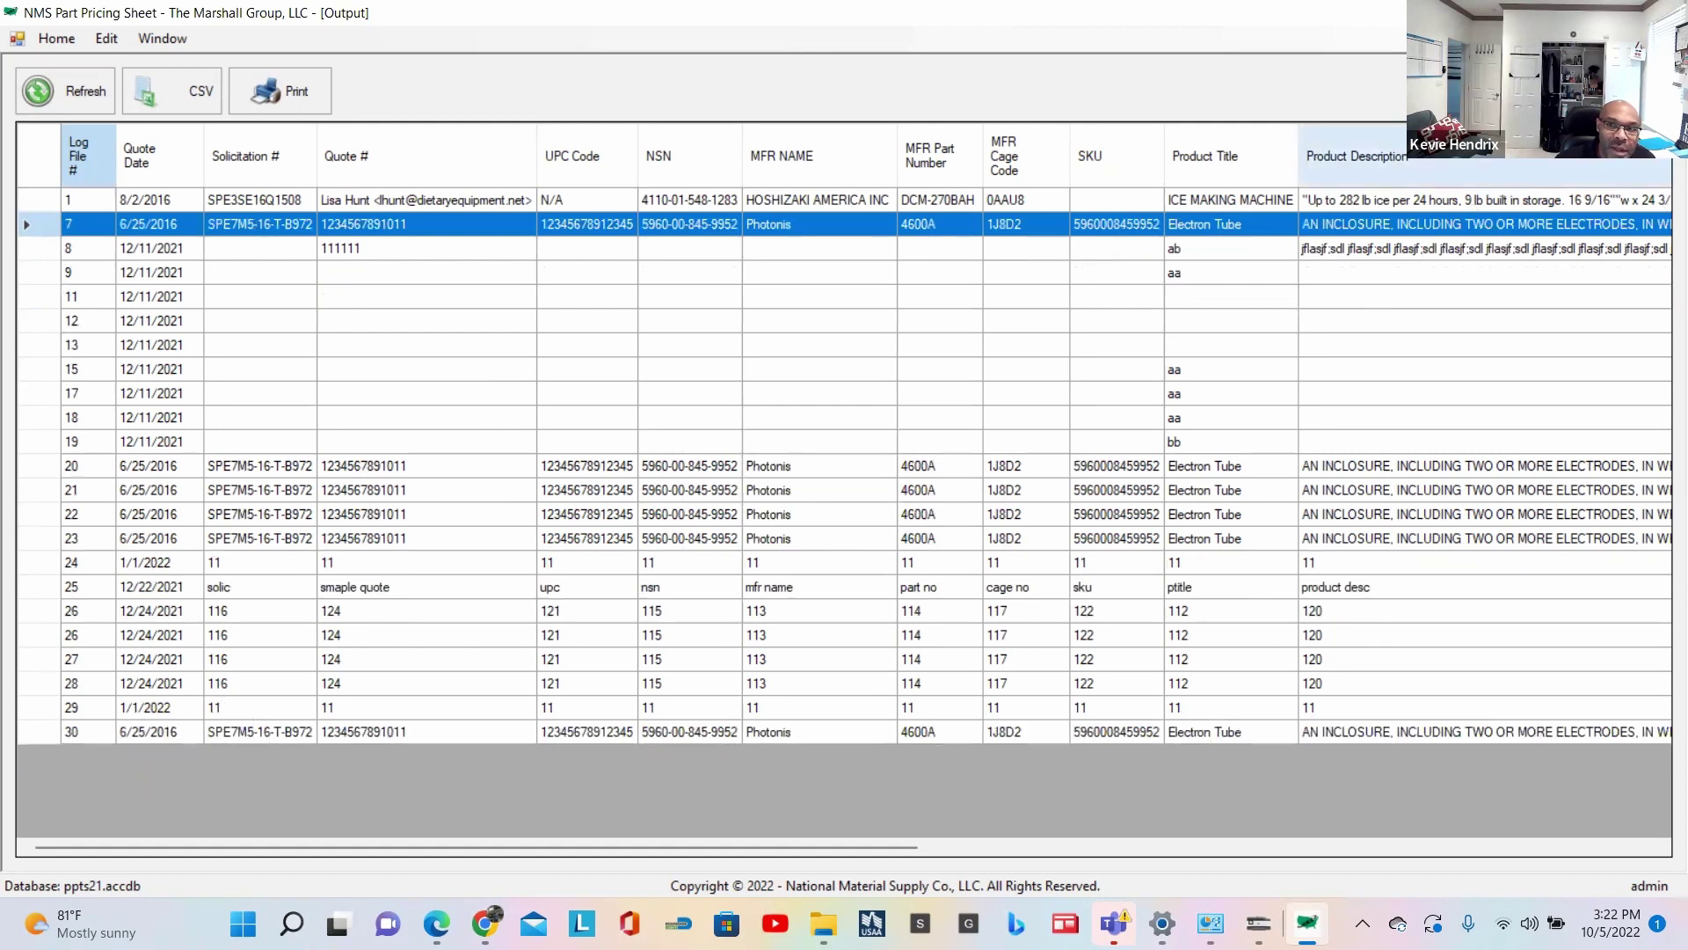
pyautogui.press('Delete')
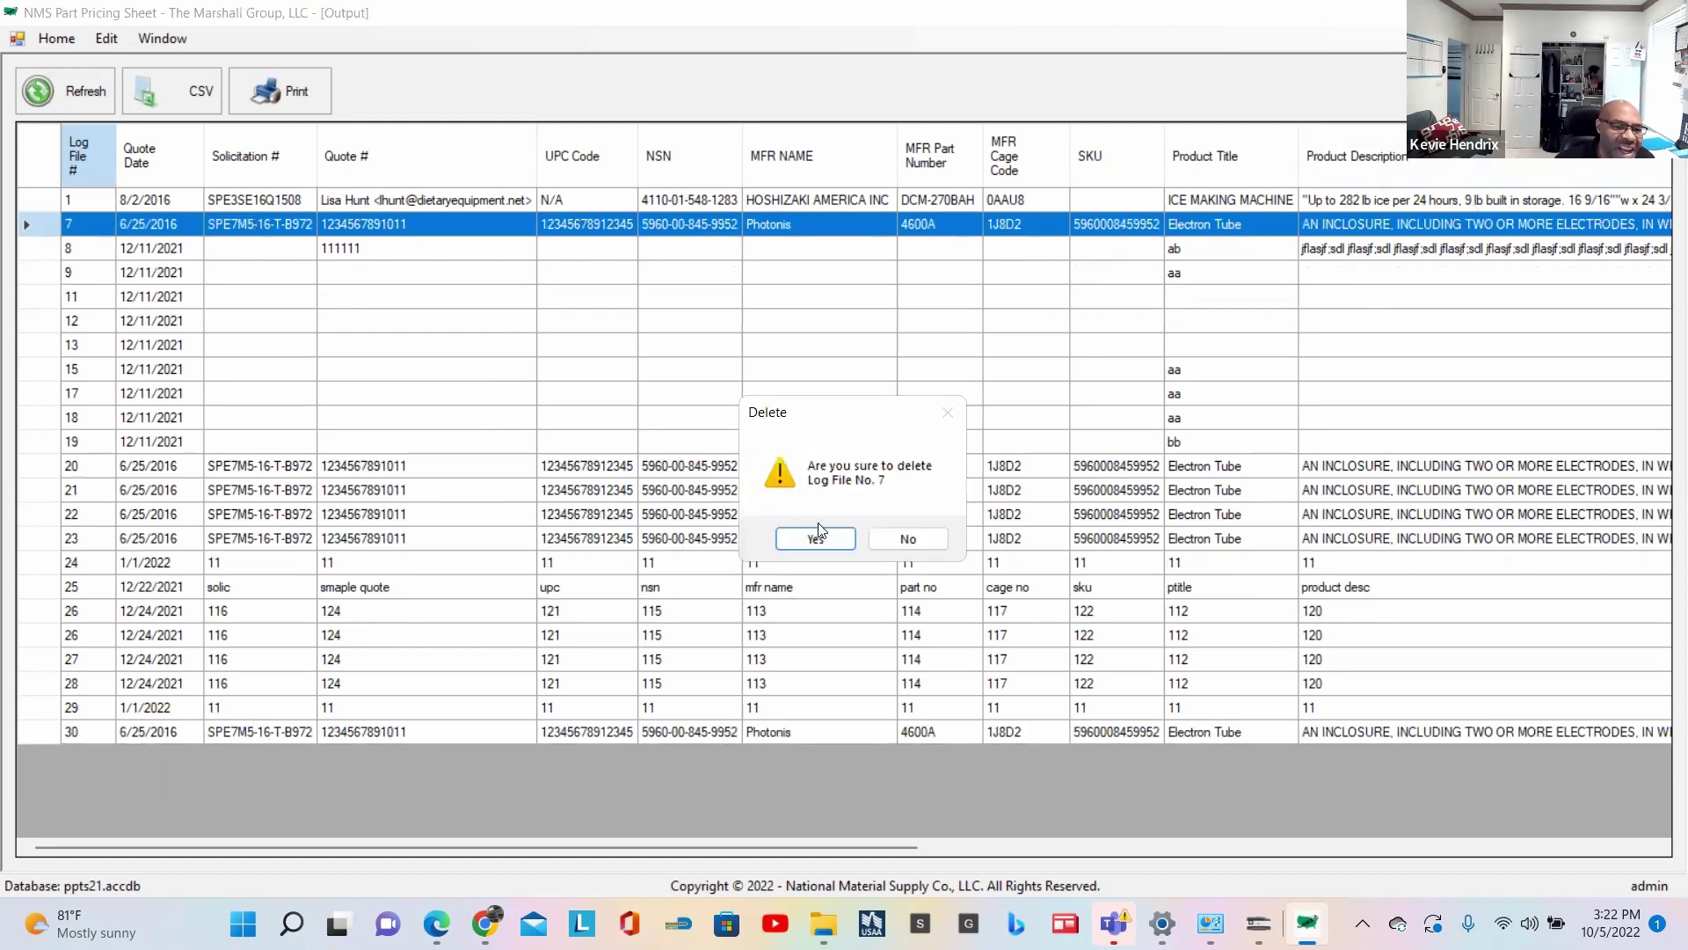
pyautogui.click(816, 540)
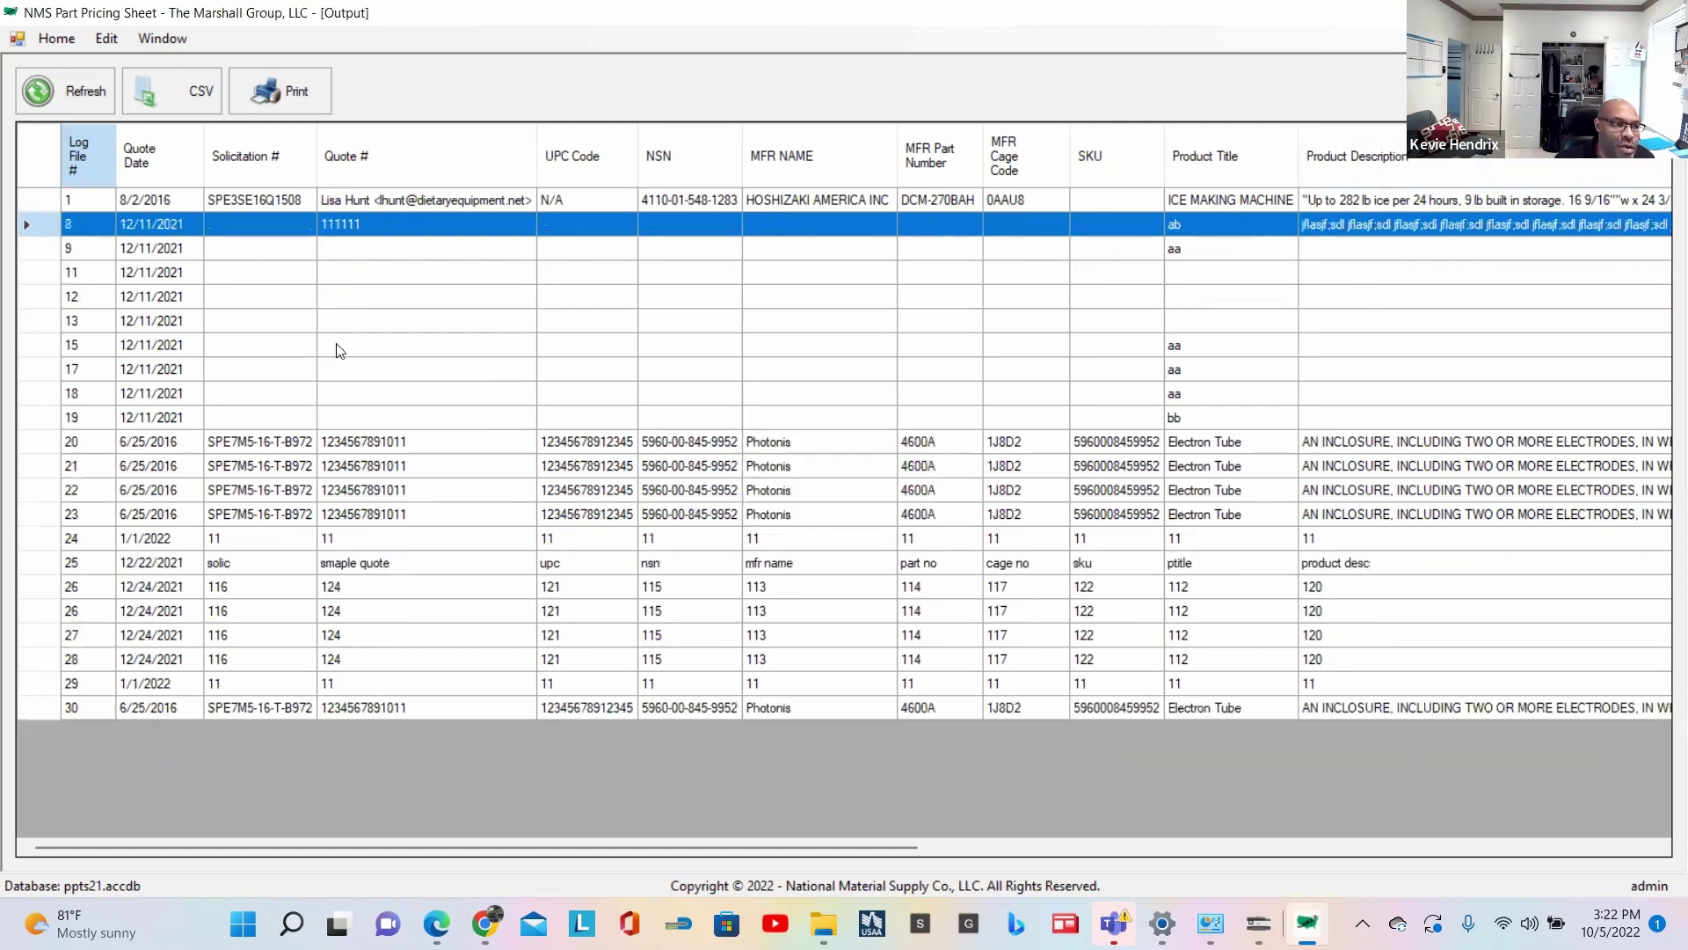
pyautogui.click(35, 250)
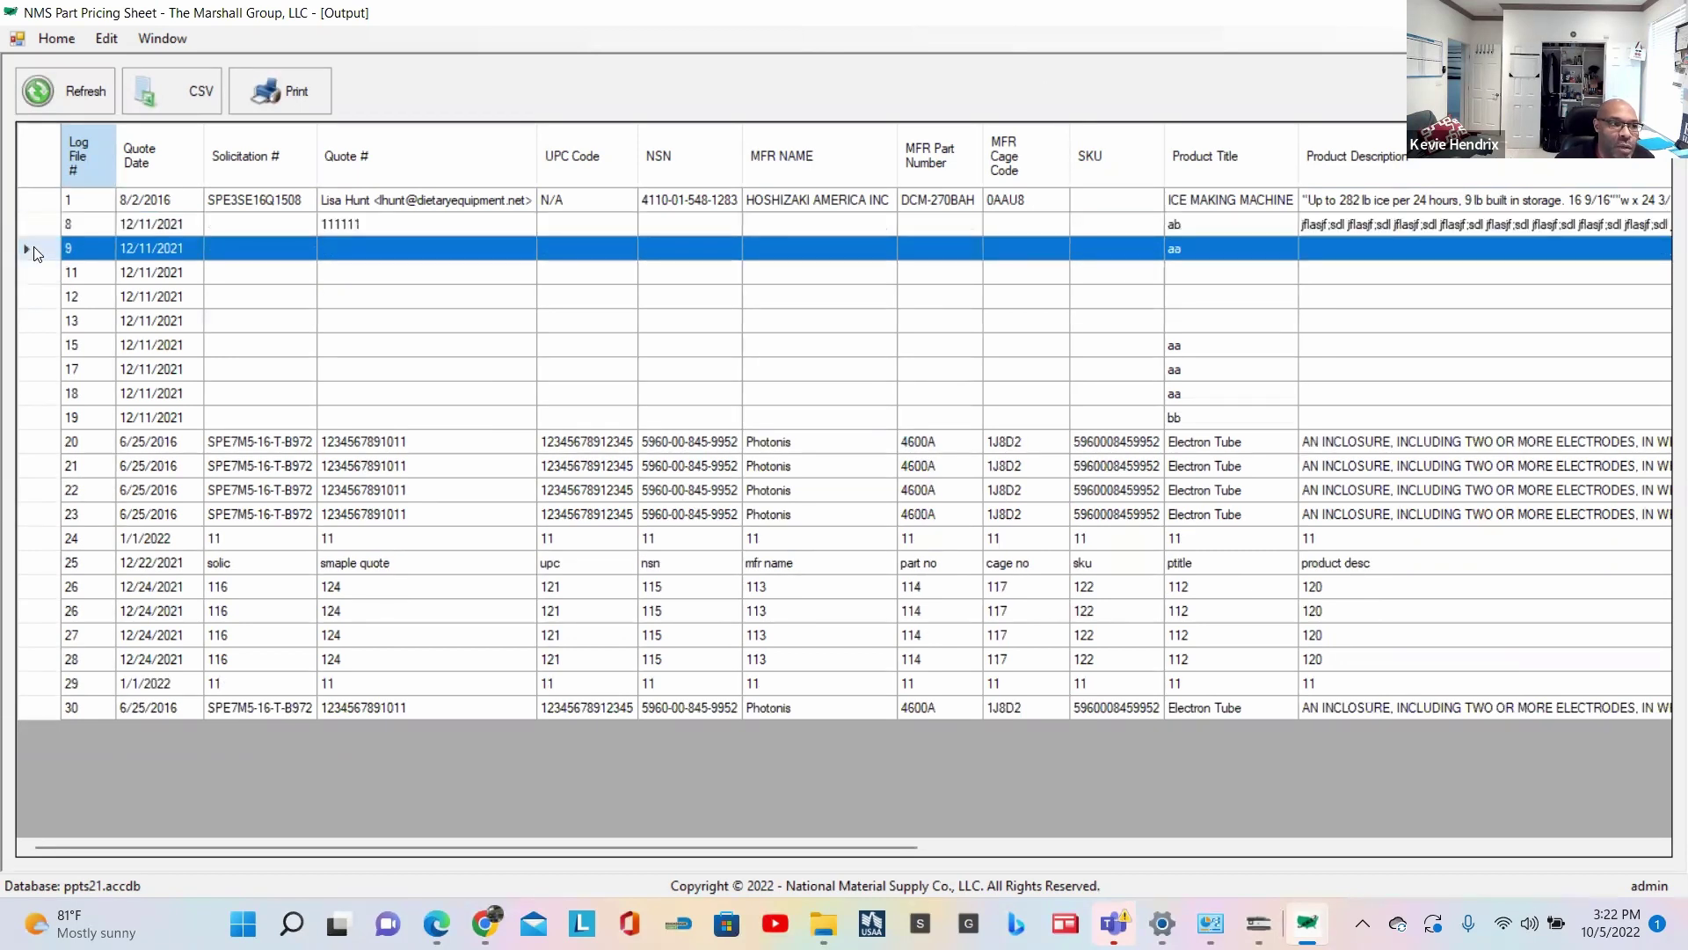
pyautogui.press('Delete')
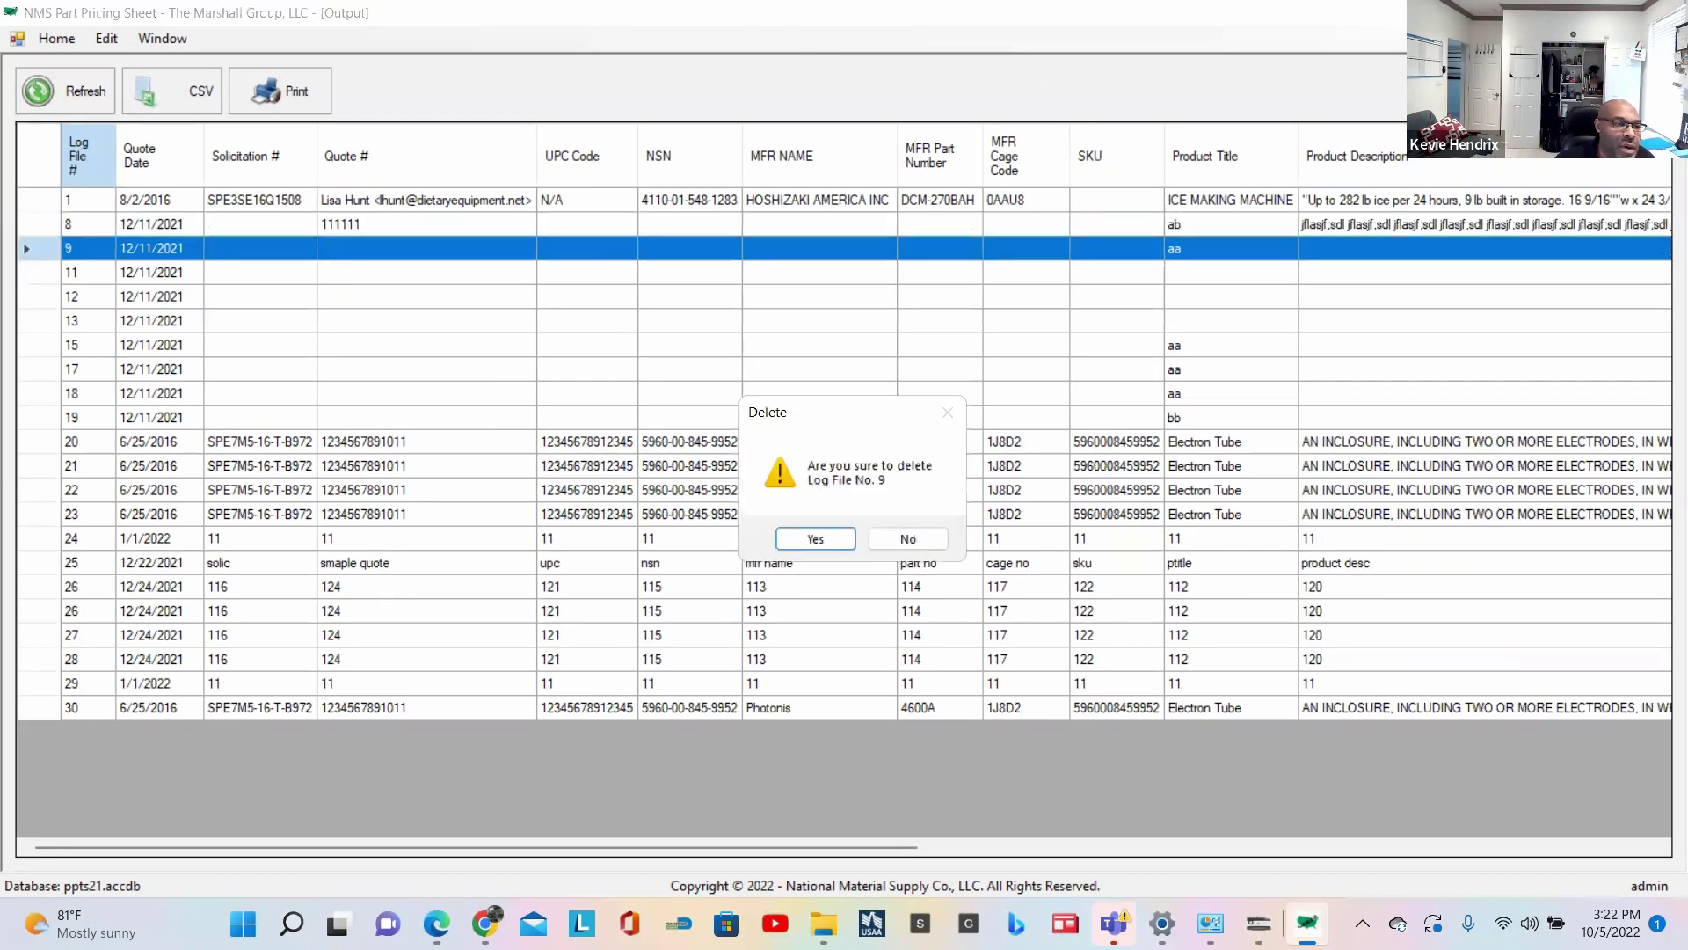
pyautogui.click(818, 539)
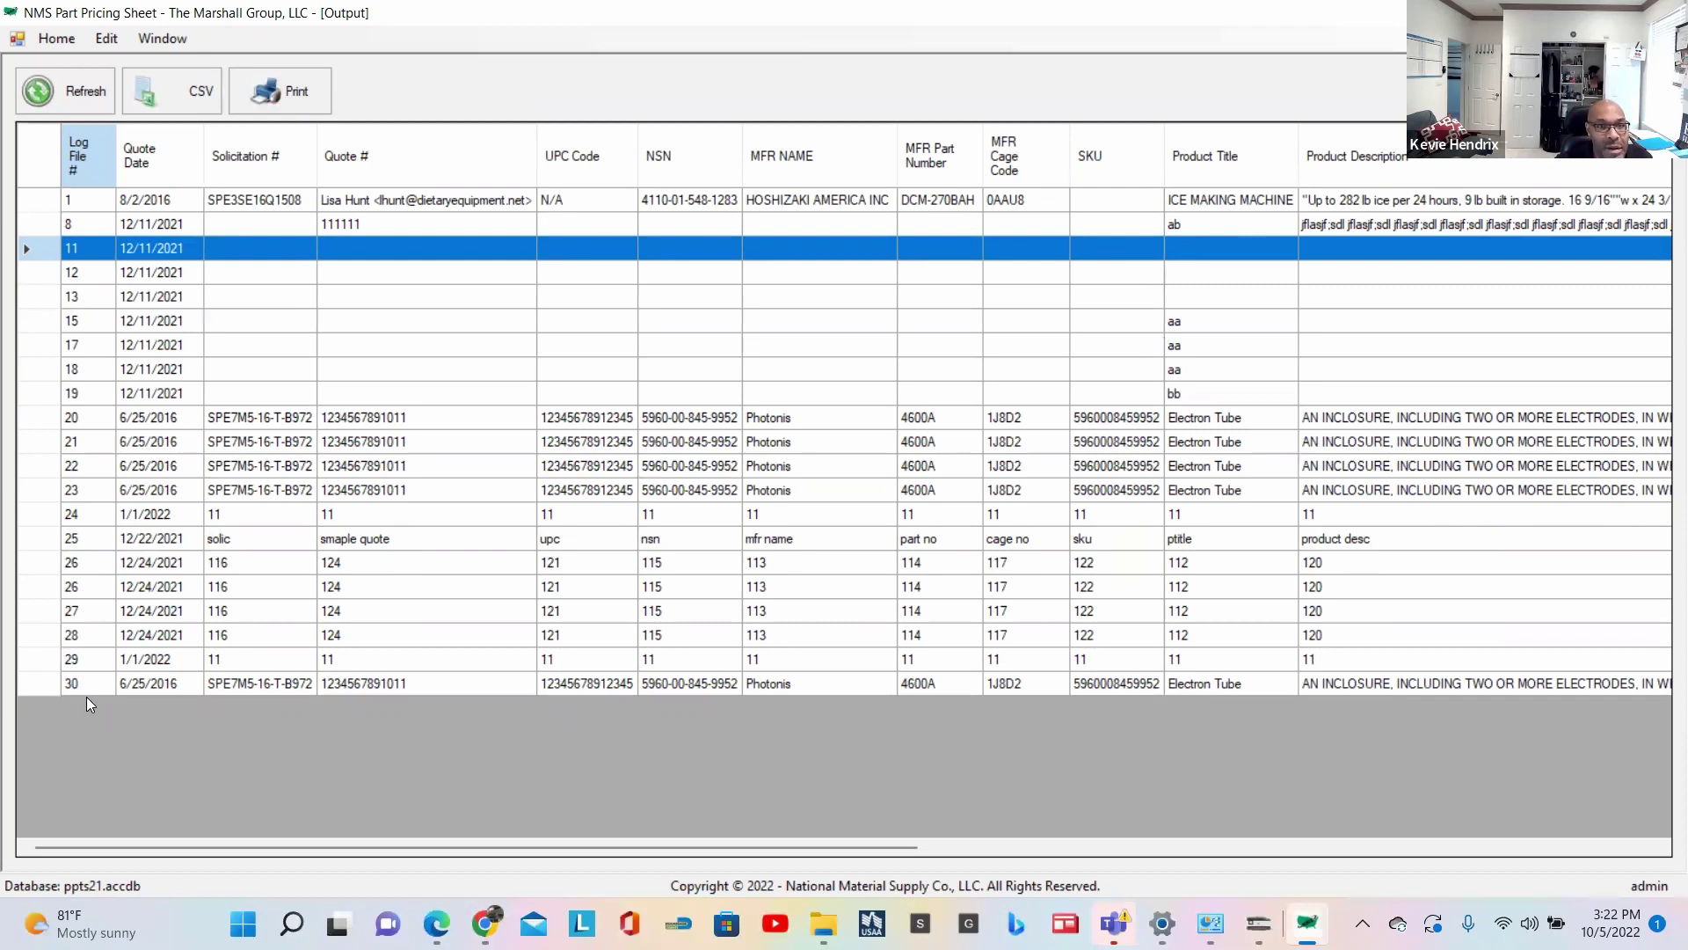
pyautogui.click(66, 92)
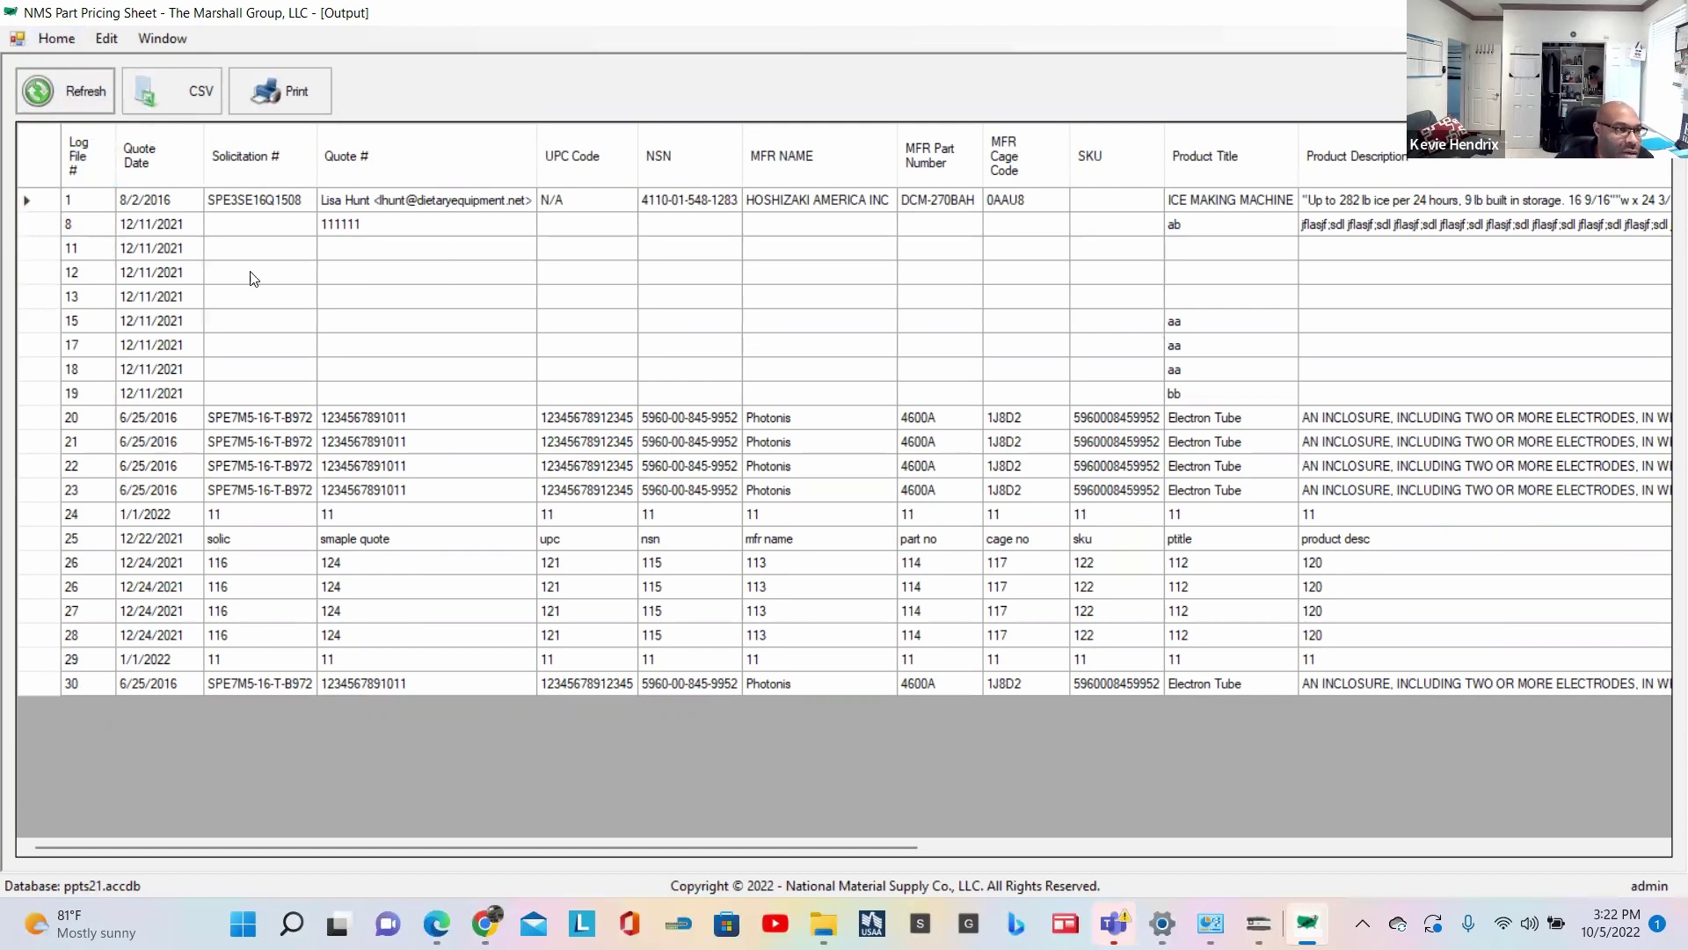
pyautogui.click(58, 39)
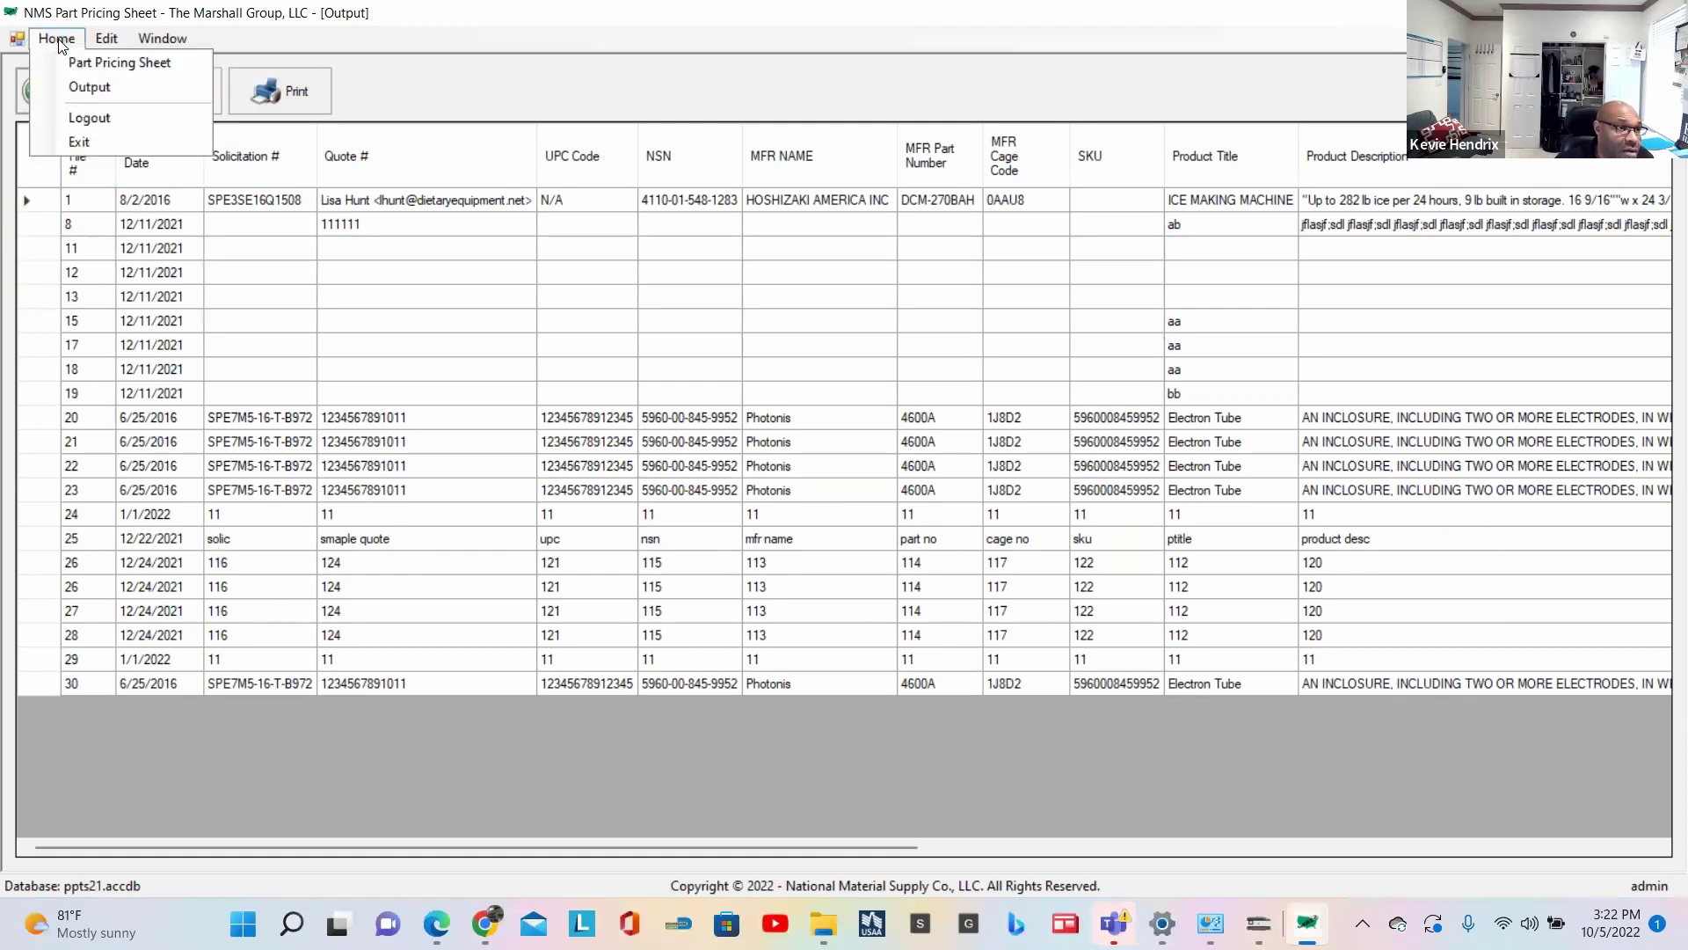
pyautogui.click(86, 40)
pyautogui.click(164, 39)
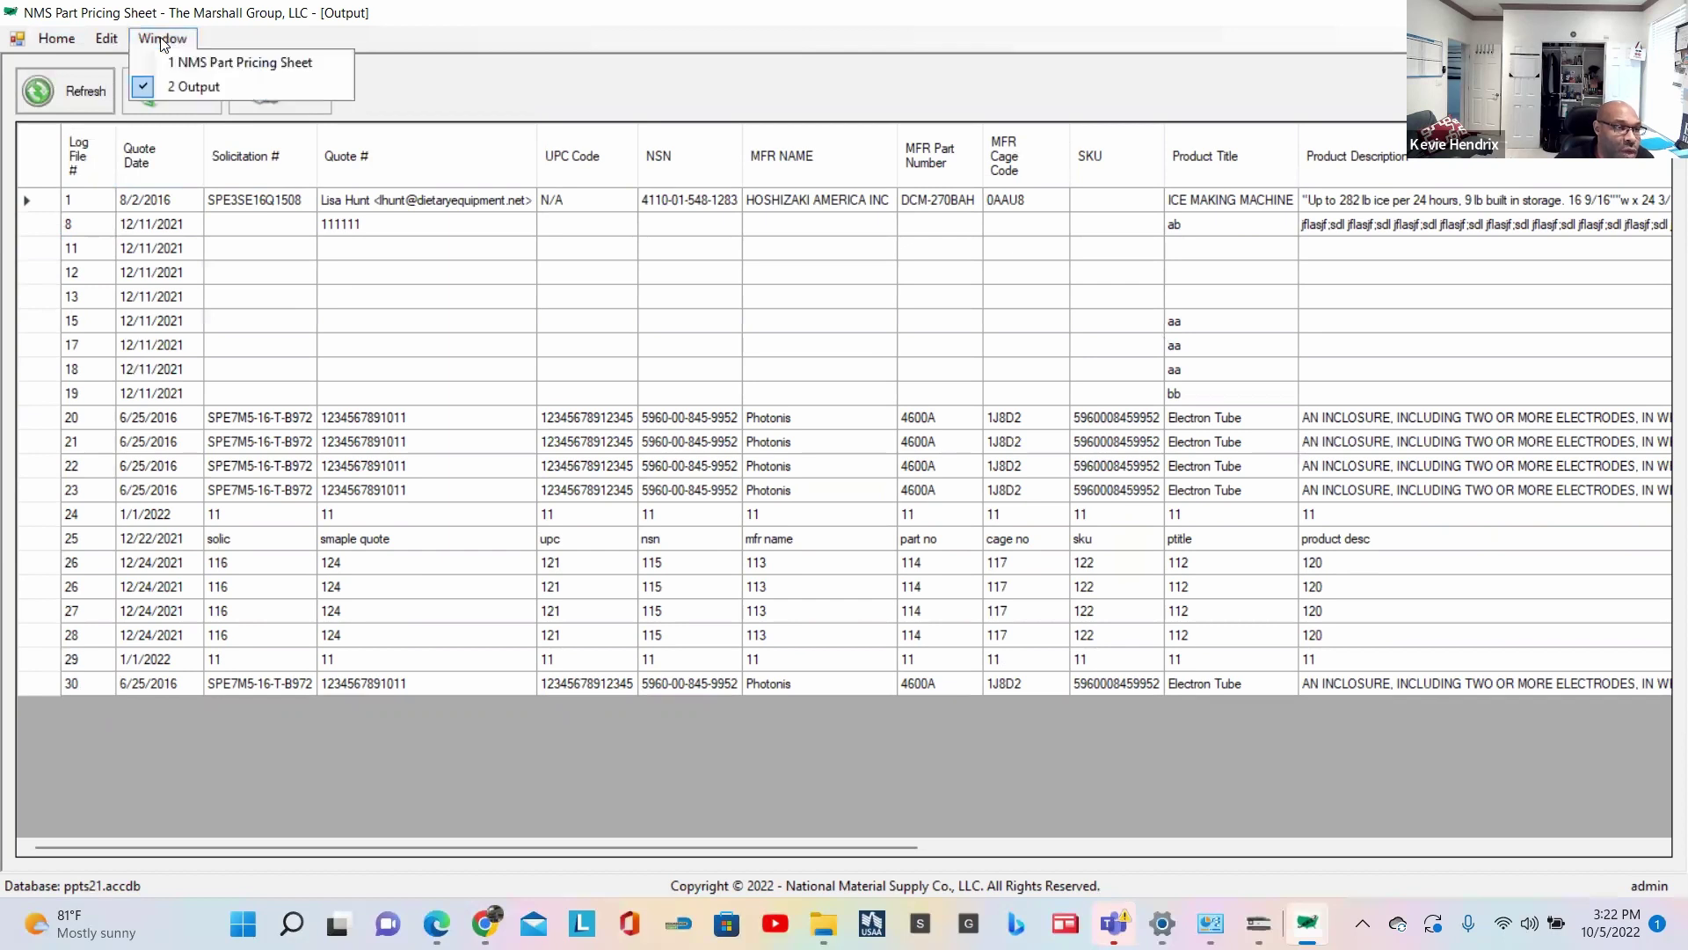
pyautogui.click(198, 63)
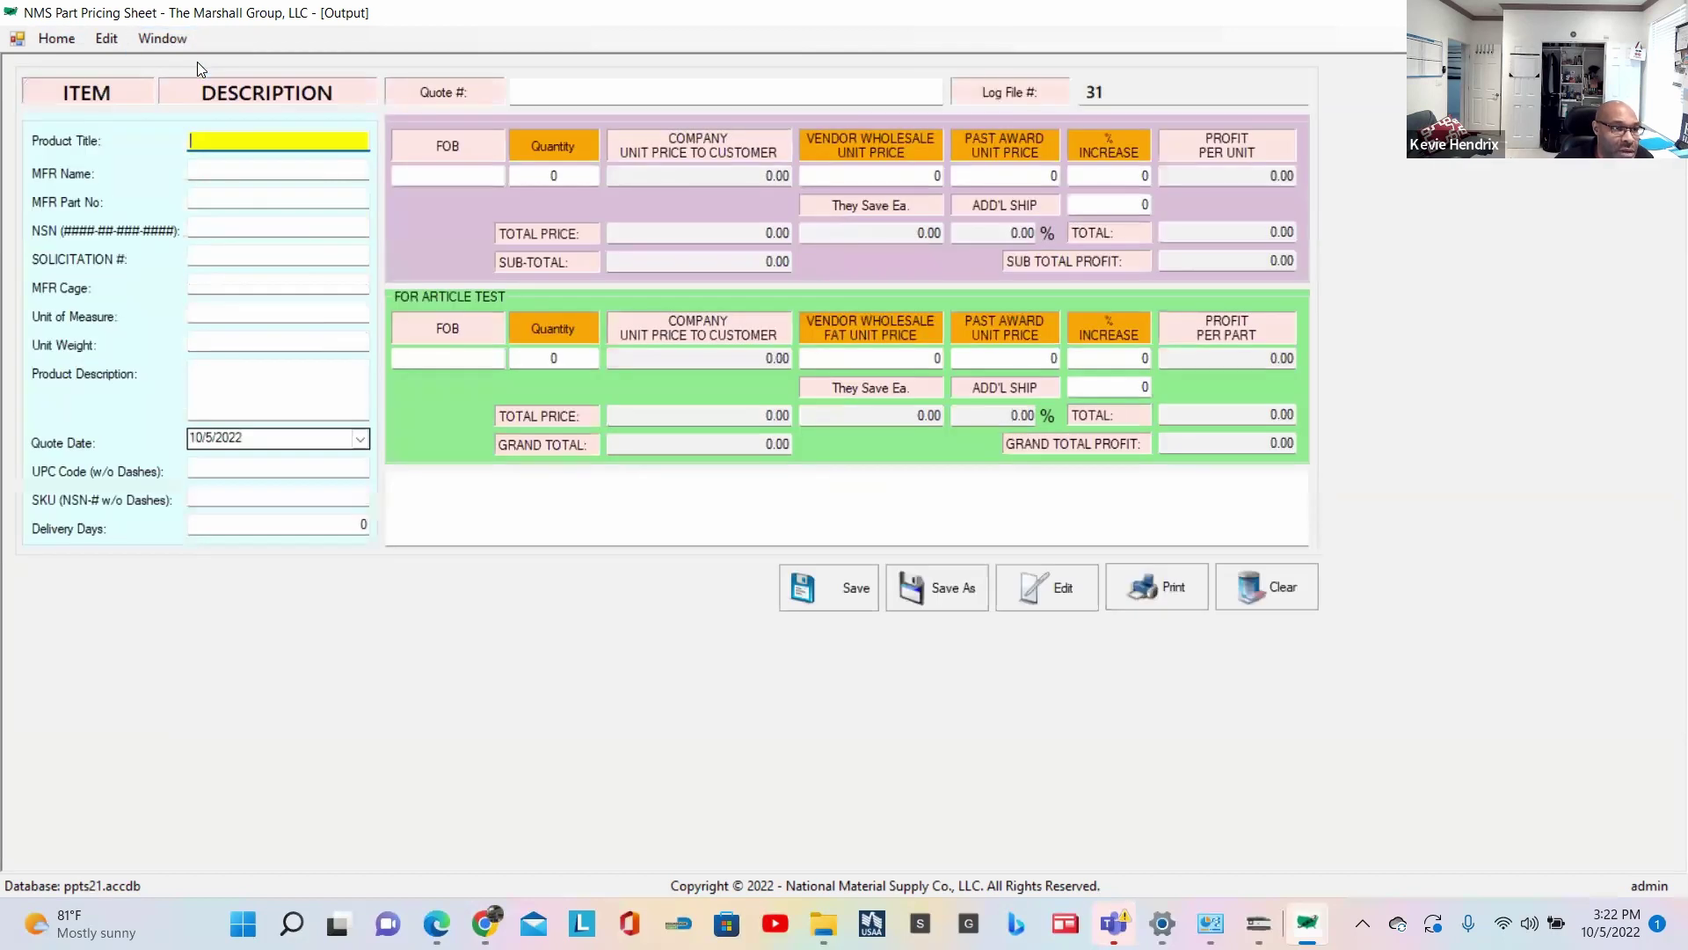
pyautogui.click(167, 38)
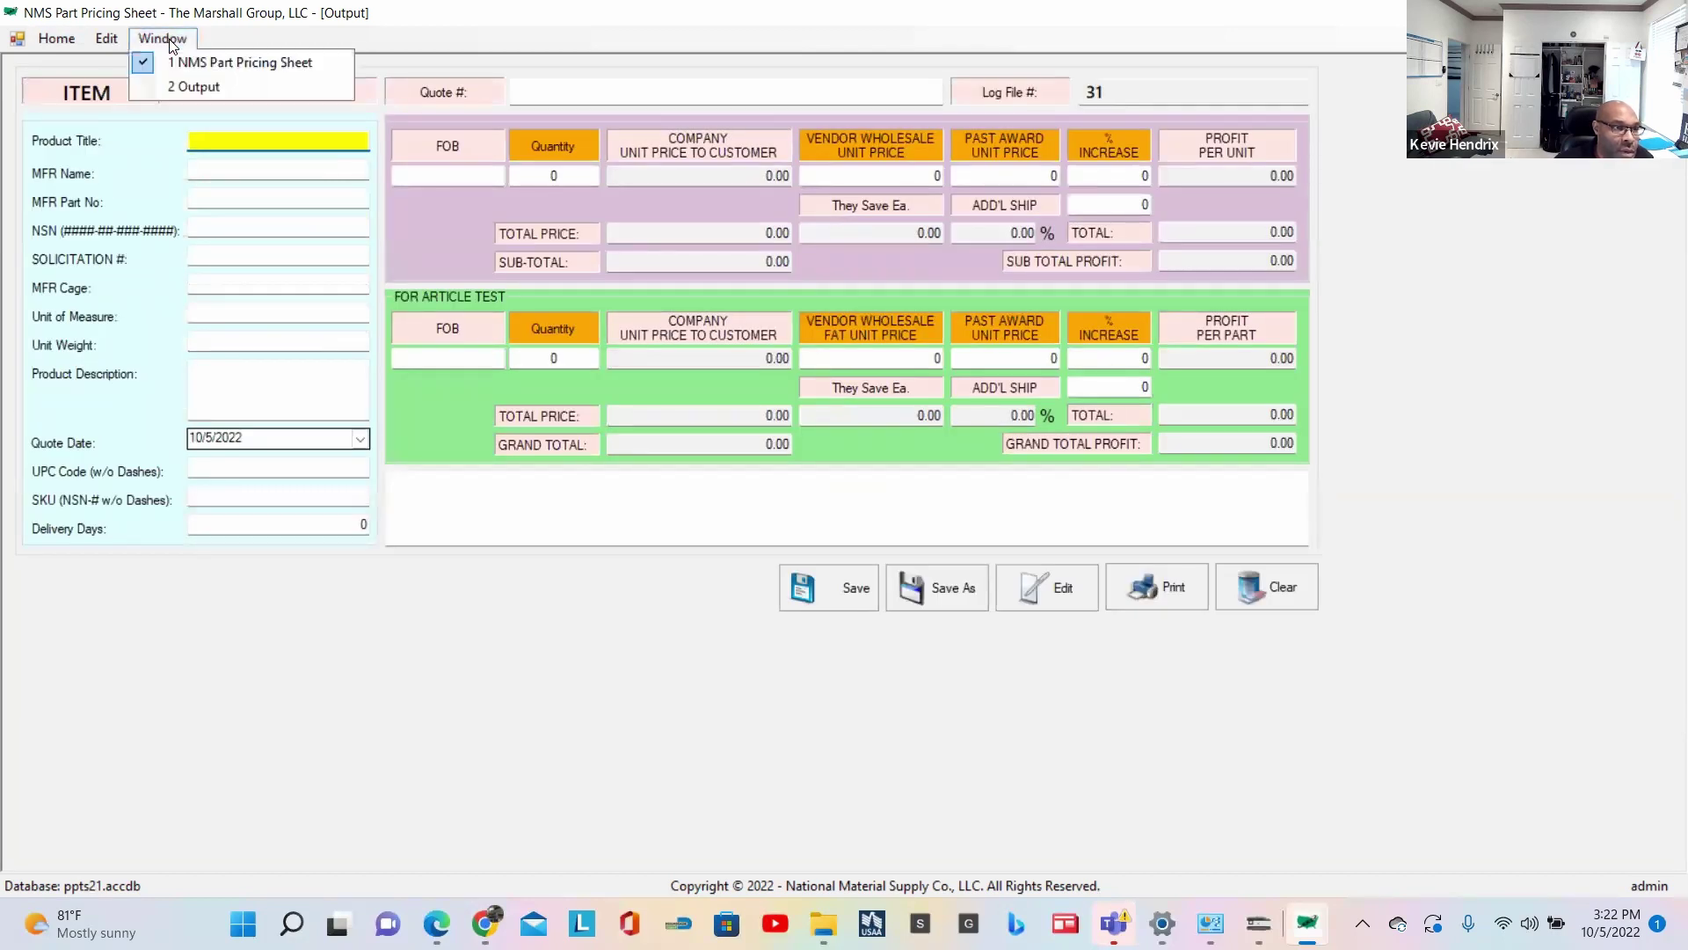
pyautogui.click(198, 85)
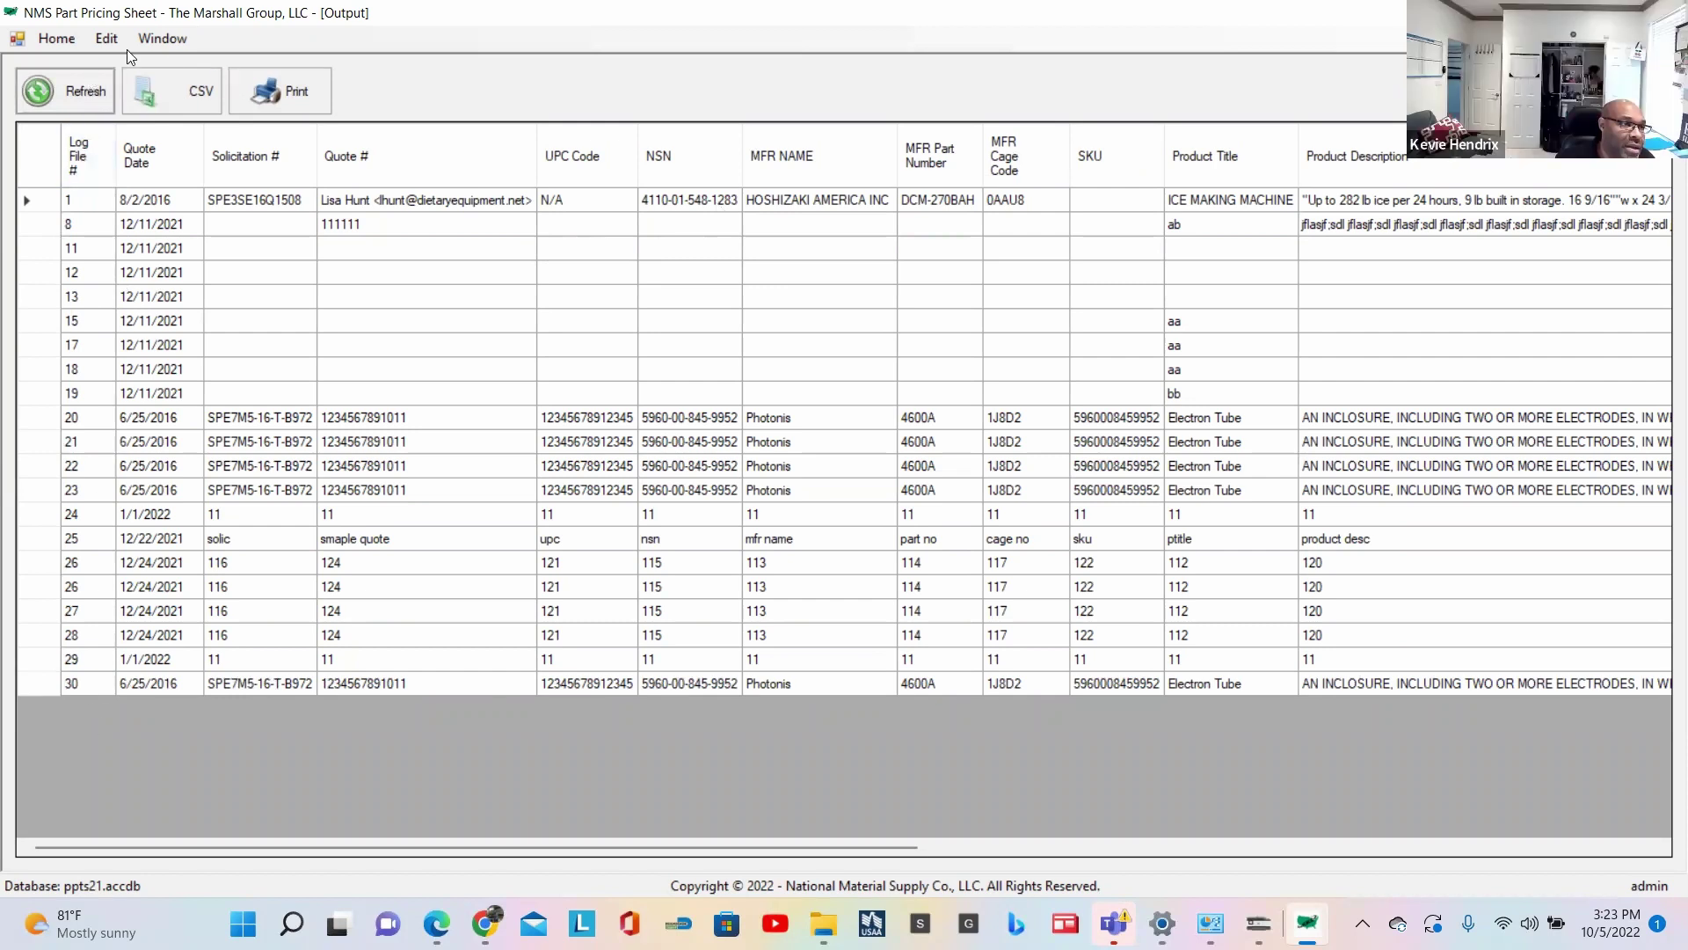
# Step: Load log file 30's Electron Tube quote into the pricing form and highlight its 17.77 percent increase
pyautogui.click(160, 39)
pyautogui.click(184, 67)
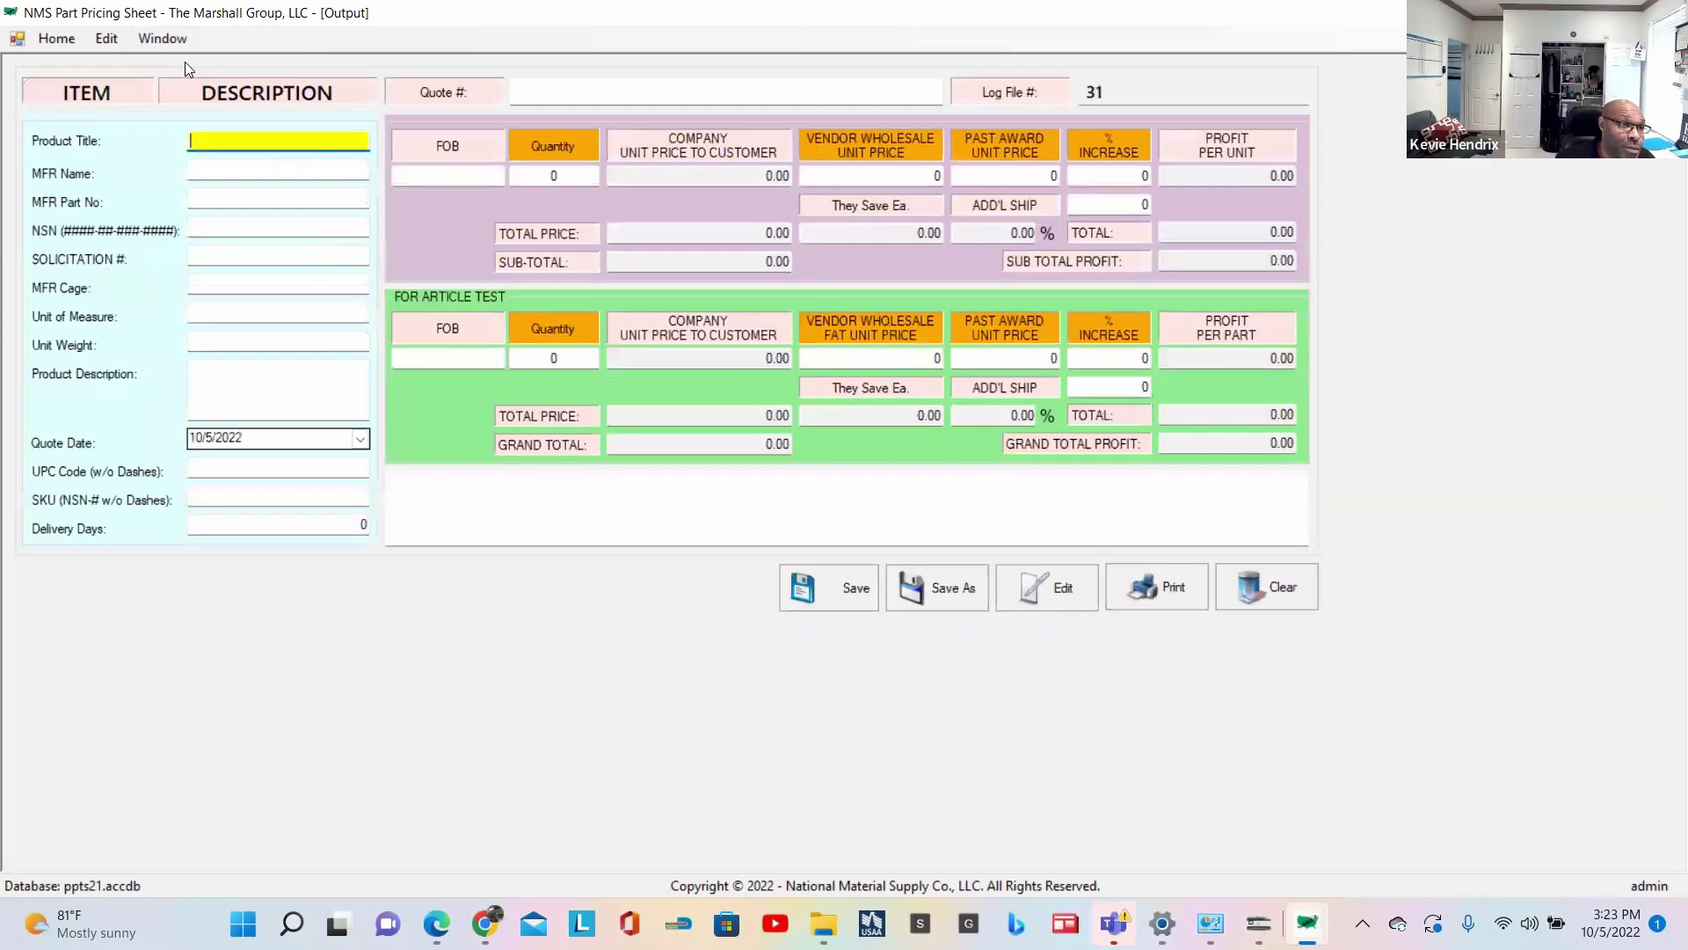
pyautogui.click(1061, 595)
pyautogui.write('30')
pyautogui.click(1005, 421)
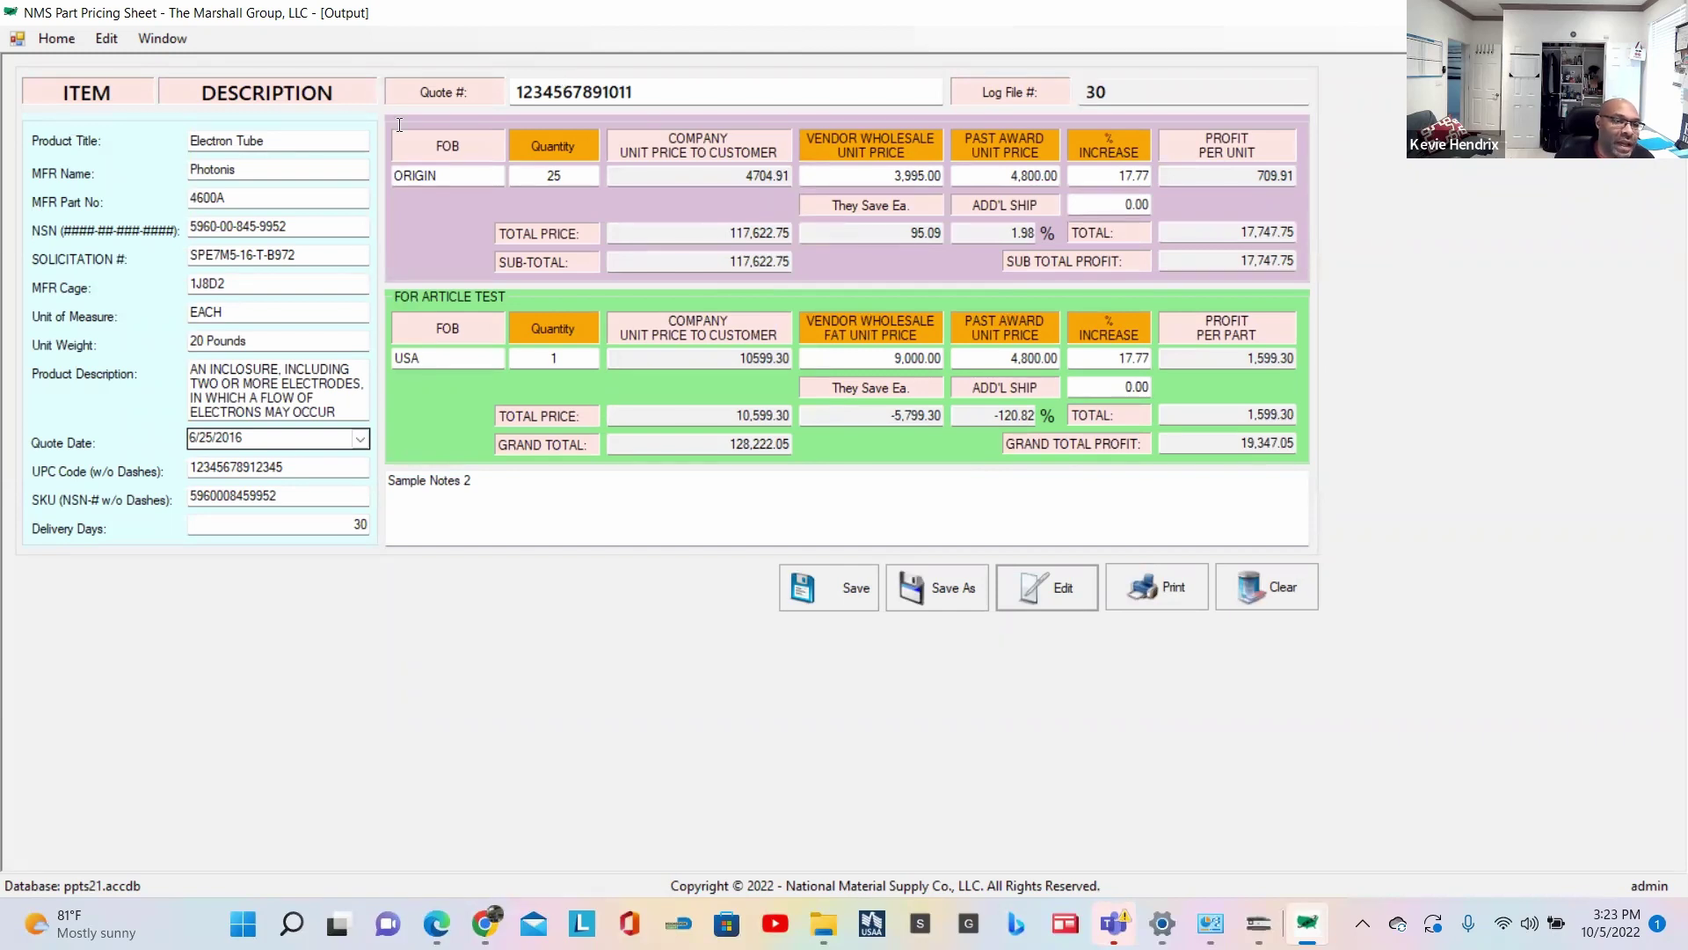
pyautogui.moveTo(475, 482); pyautogui.dragTo(420, 481)
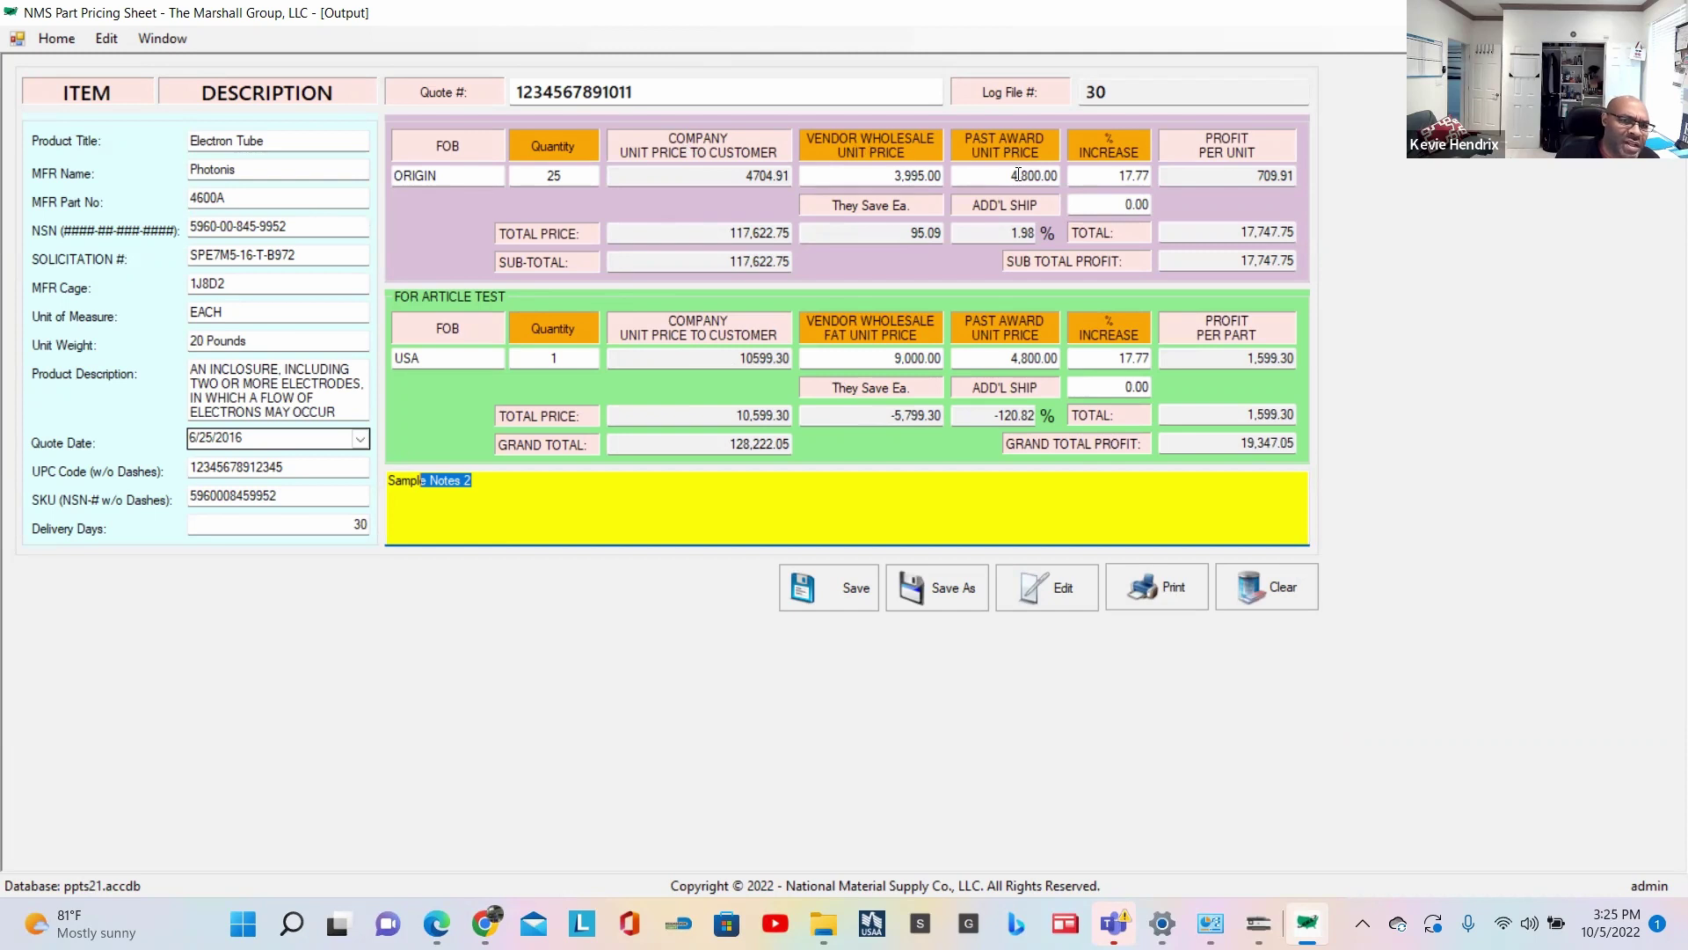
pyautogui.moveTo(1113, 175); pyautogui.dragTo(1156, 176)
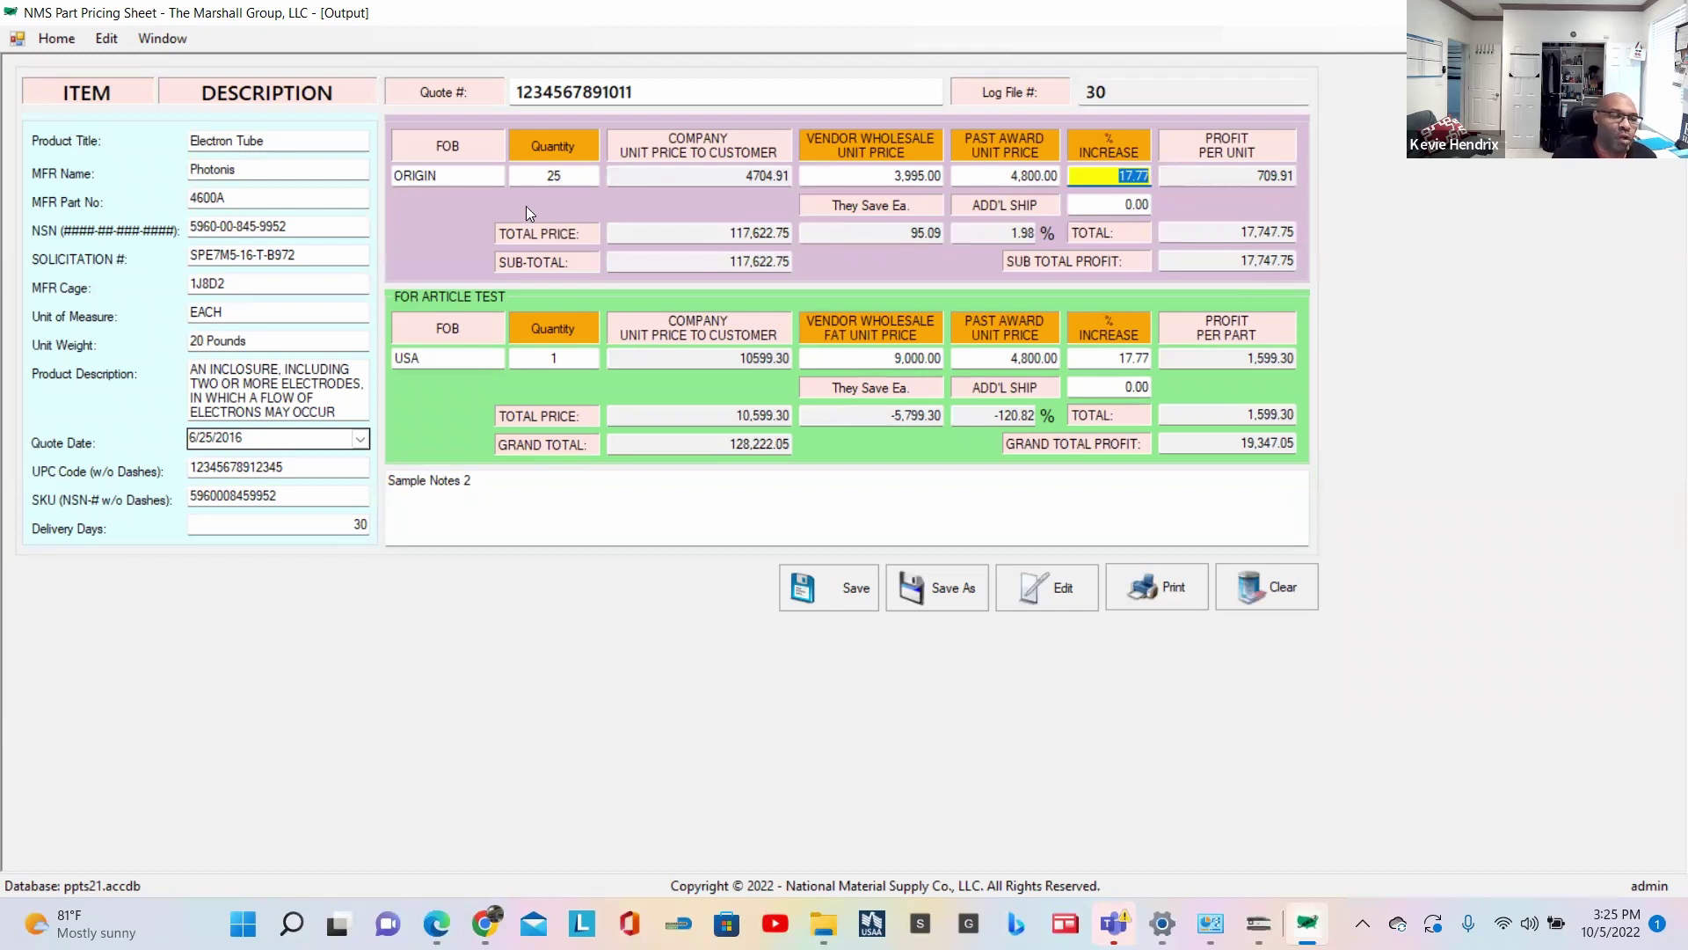
# Step: In Manage Users, enter the new account's username and password
pyautogui.click(102, 39)
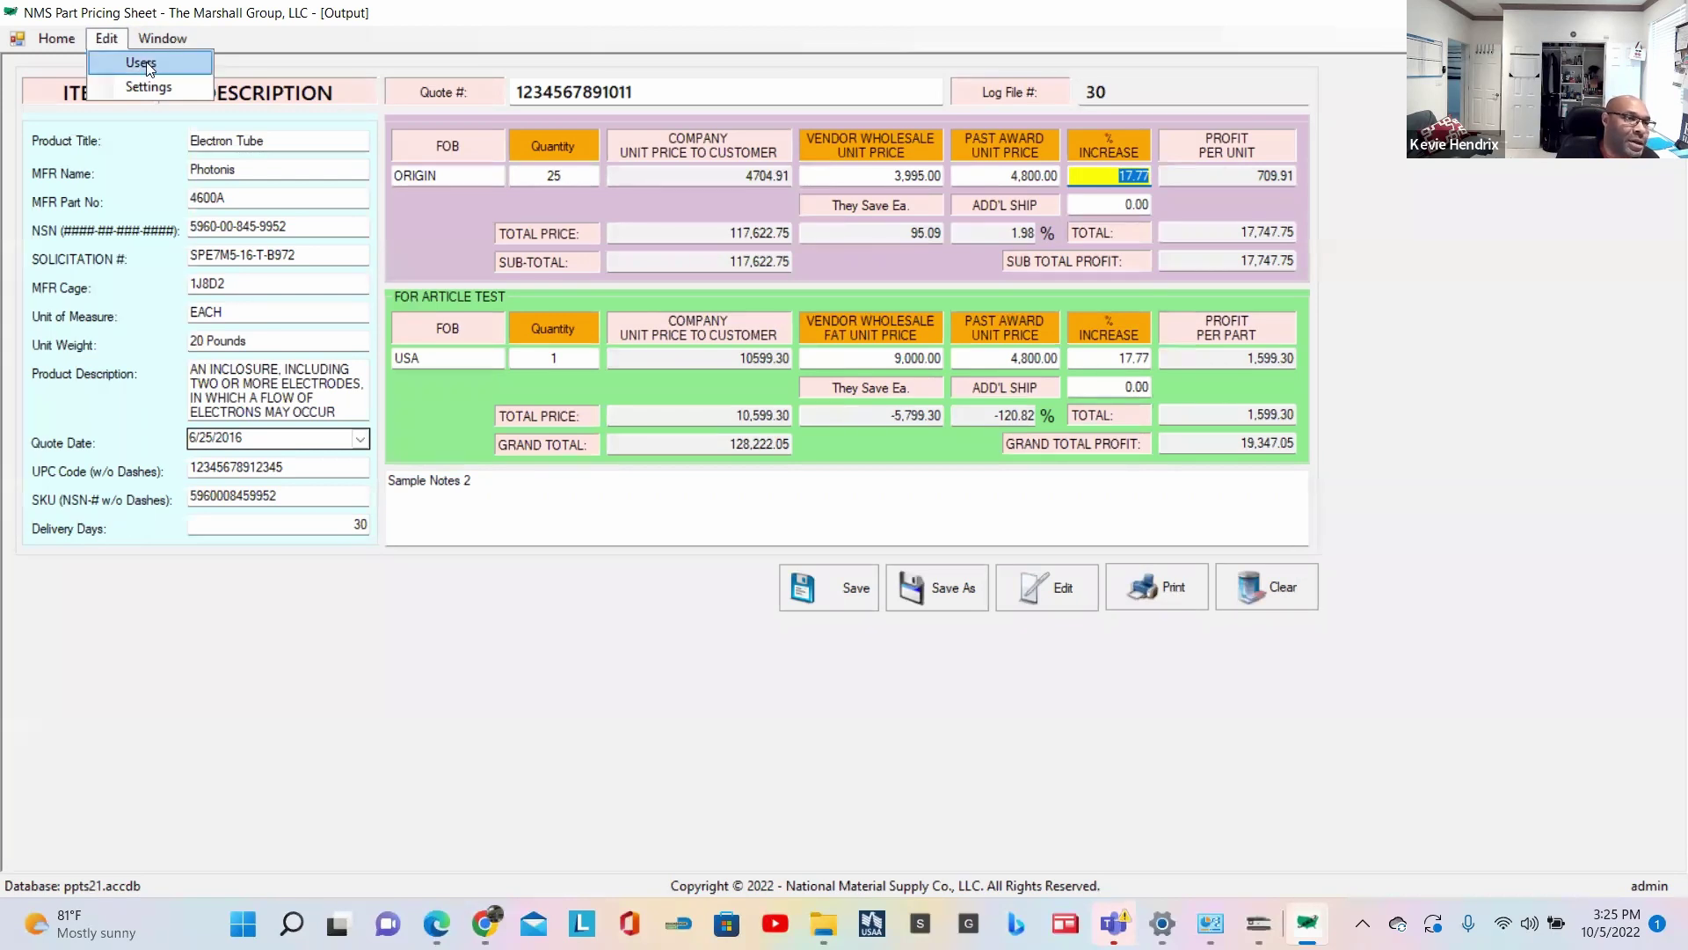
pyautogui.click(143, 63)
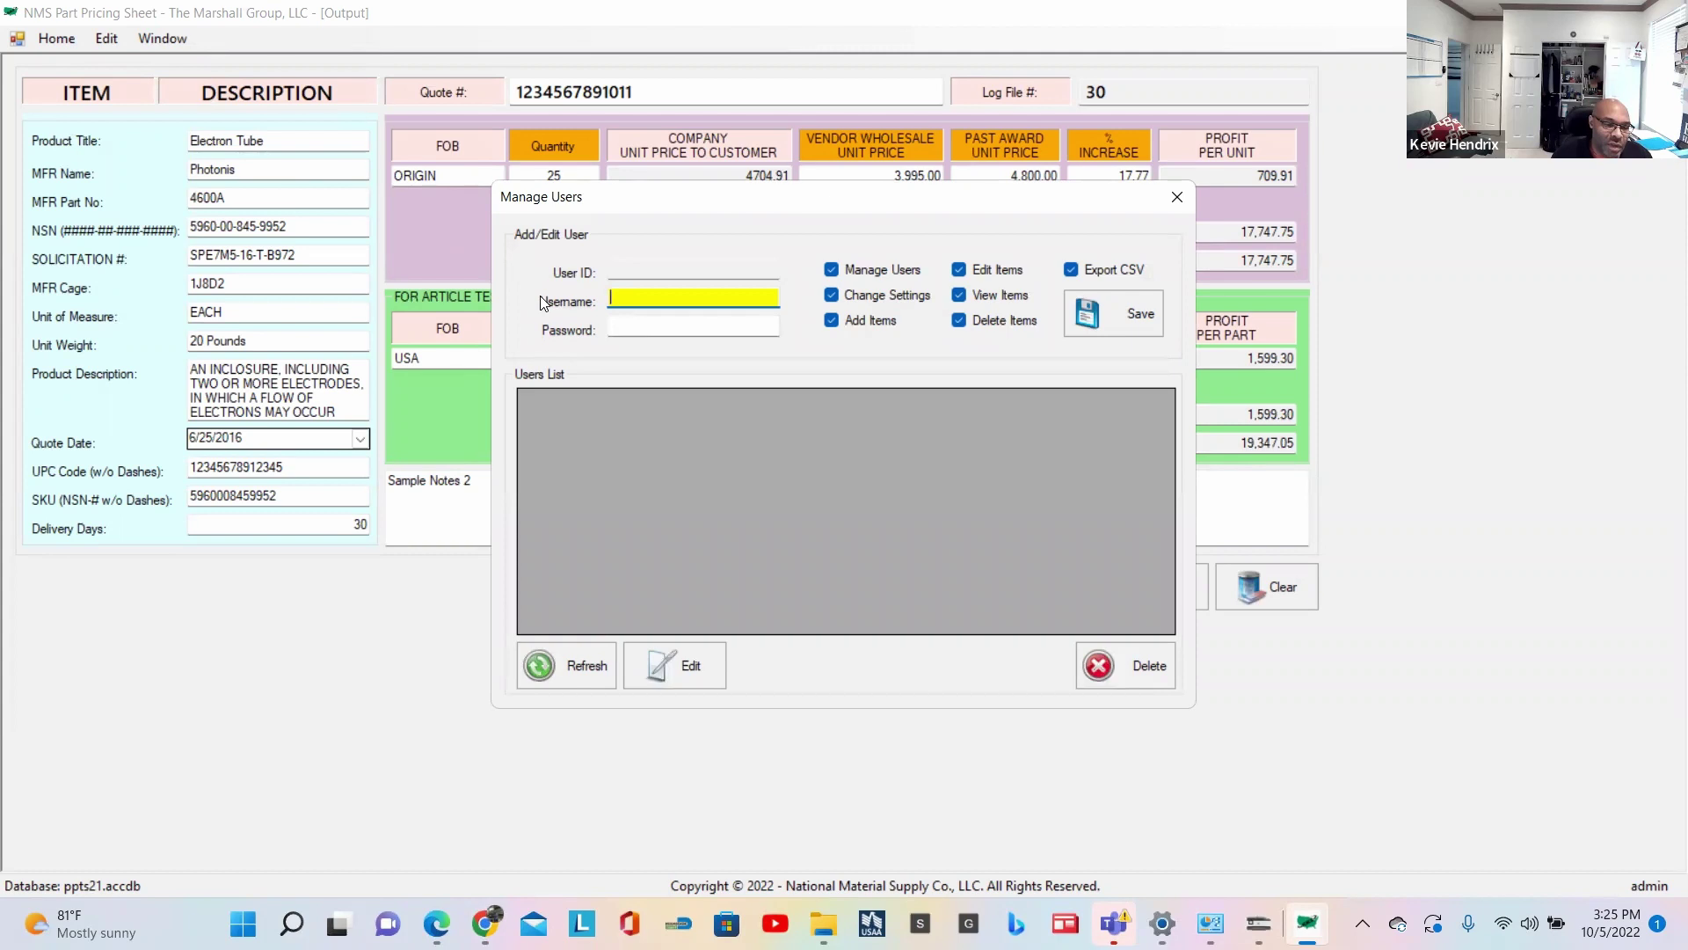
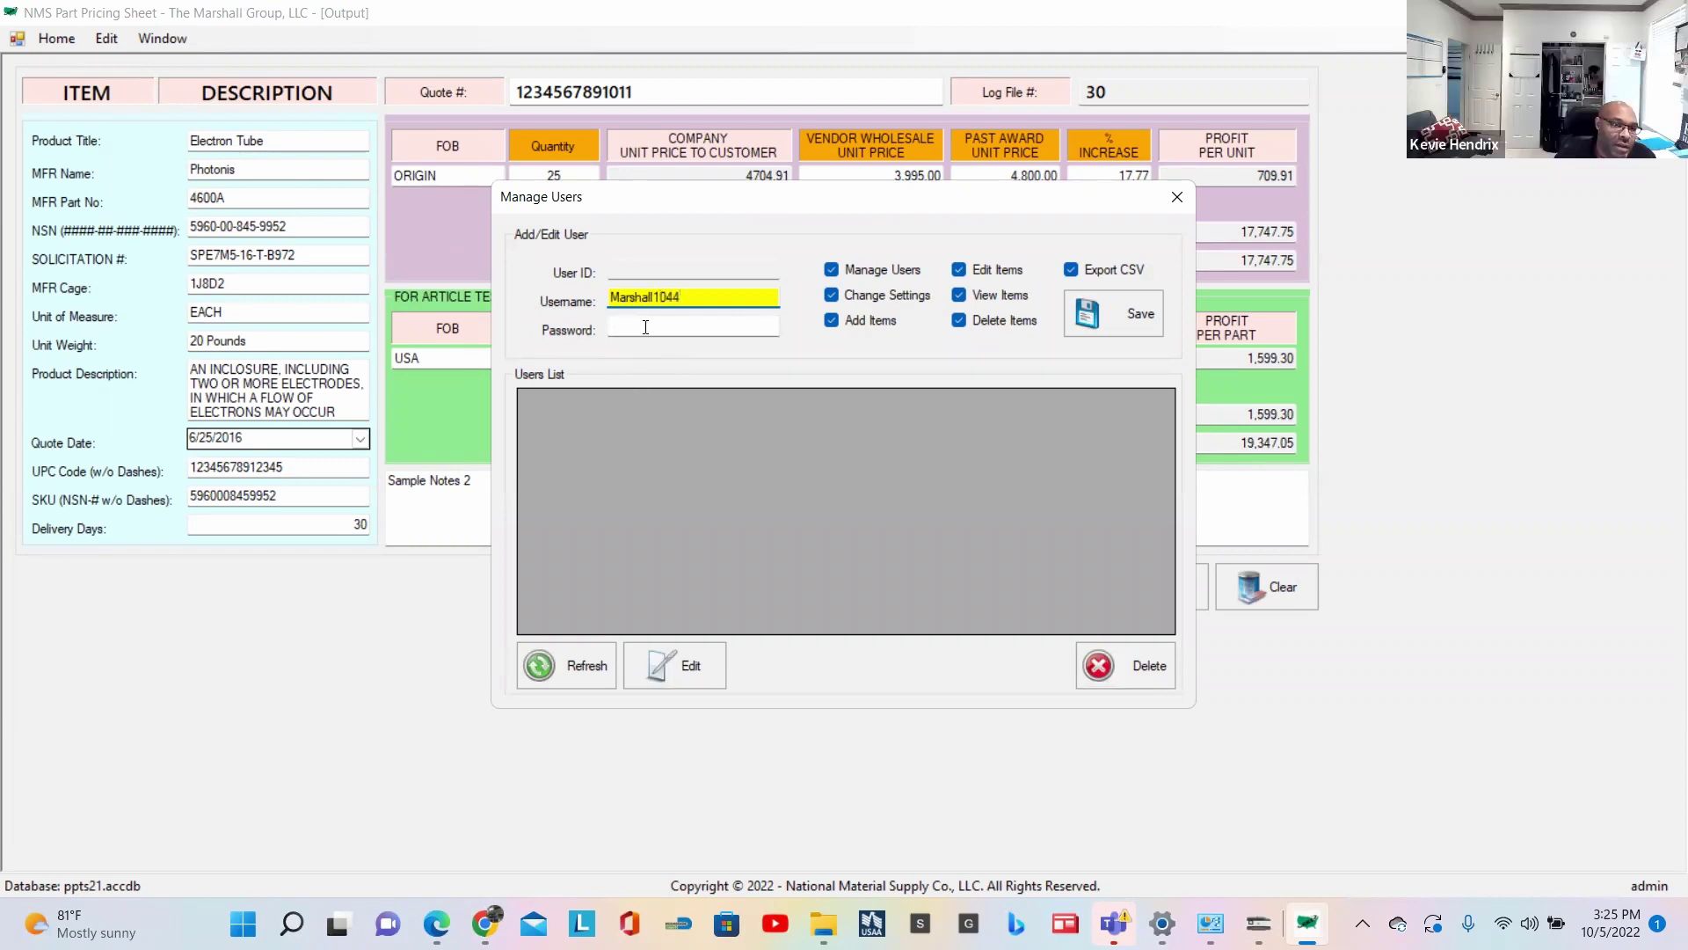
pyautogui.click(644, 327)
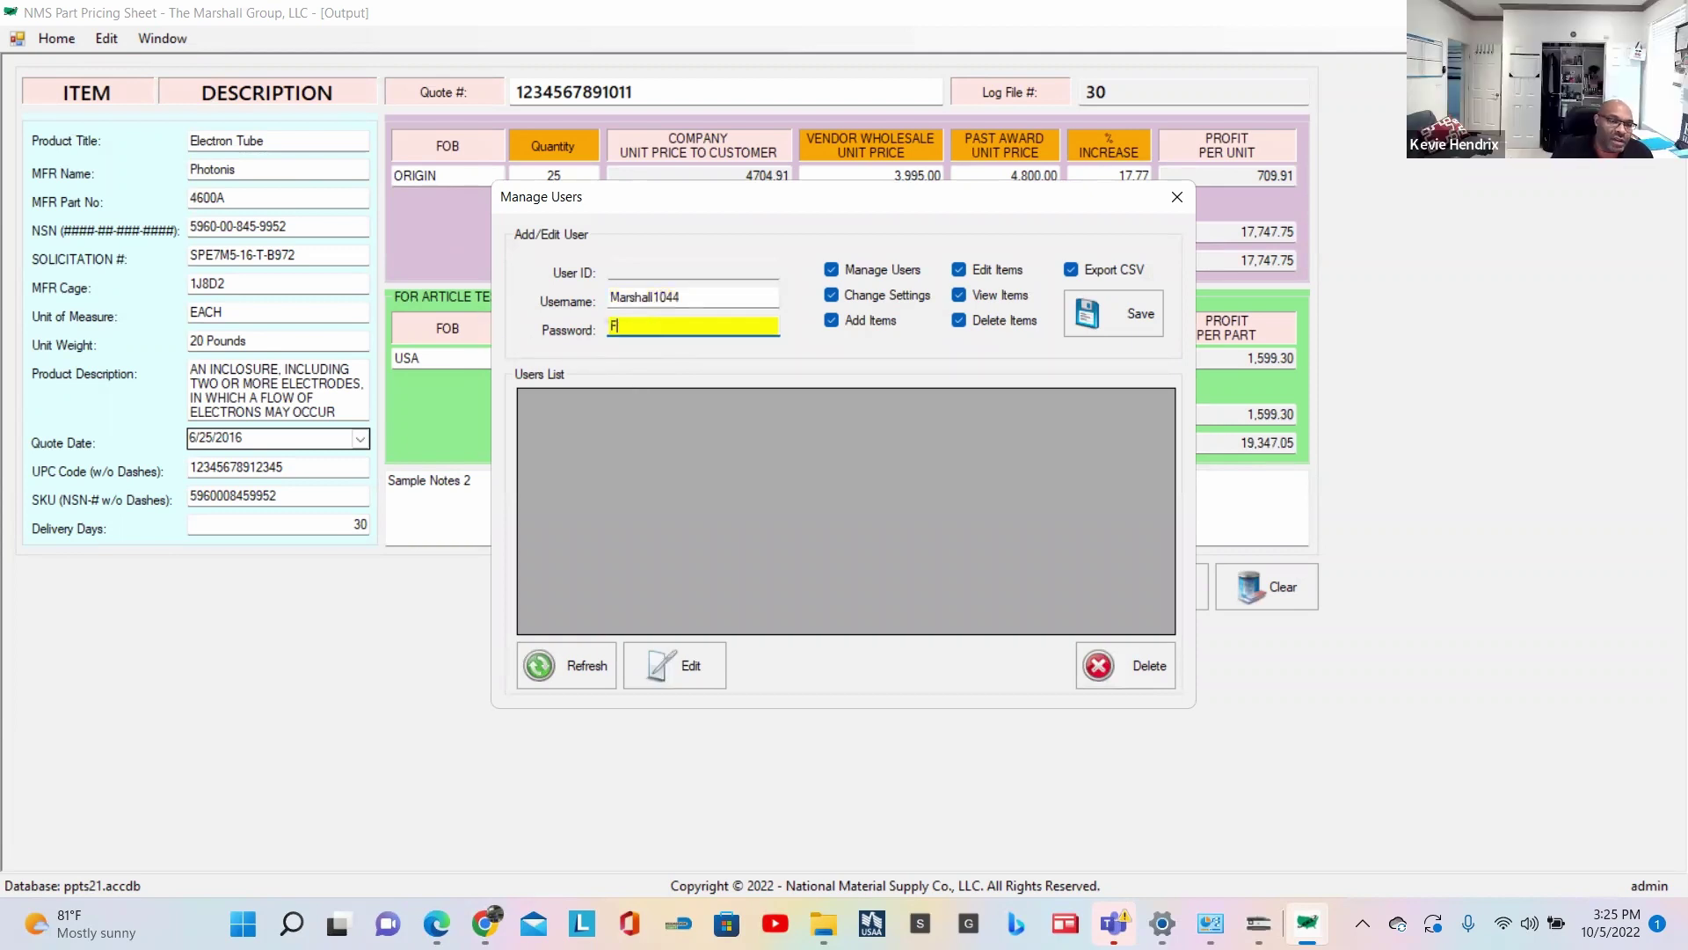
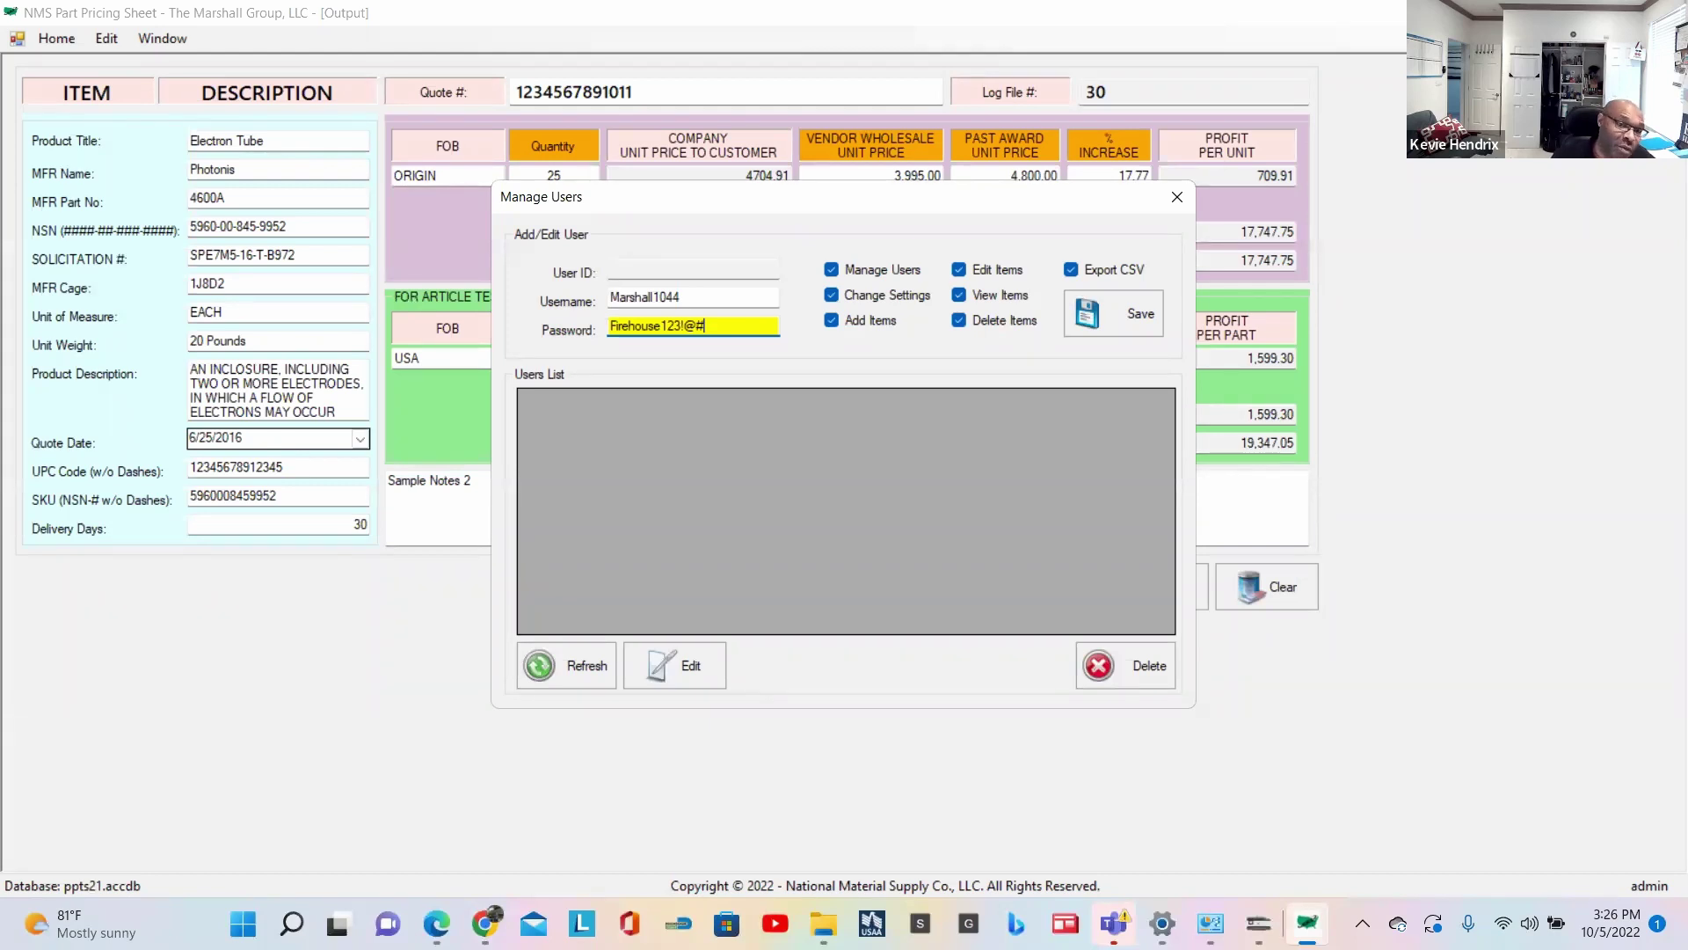
# Step: Grant Edit Items and Delete Items, save the user as ID 17, close Manage Users, and clear the form
pyautogui.click(959, 270)
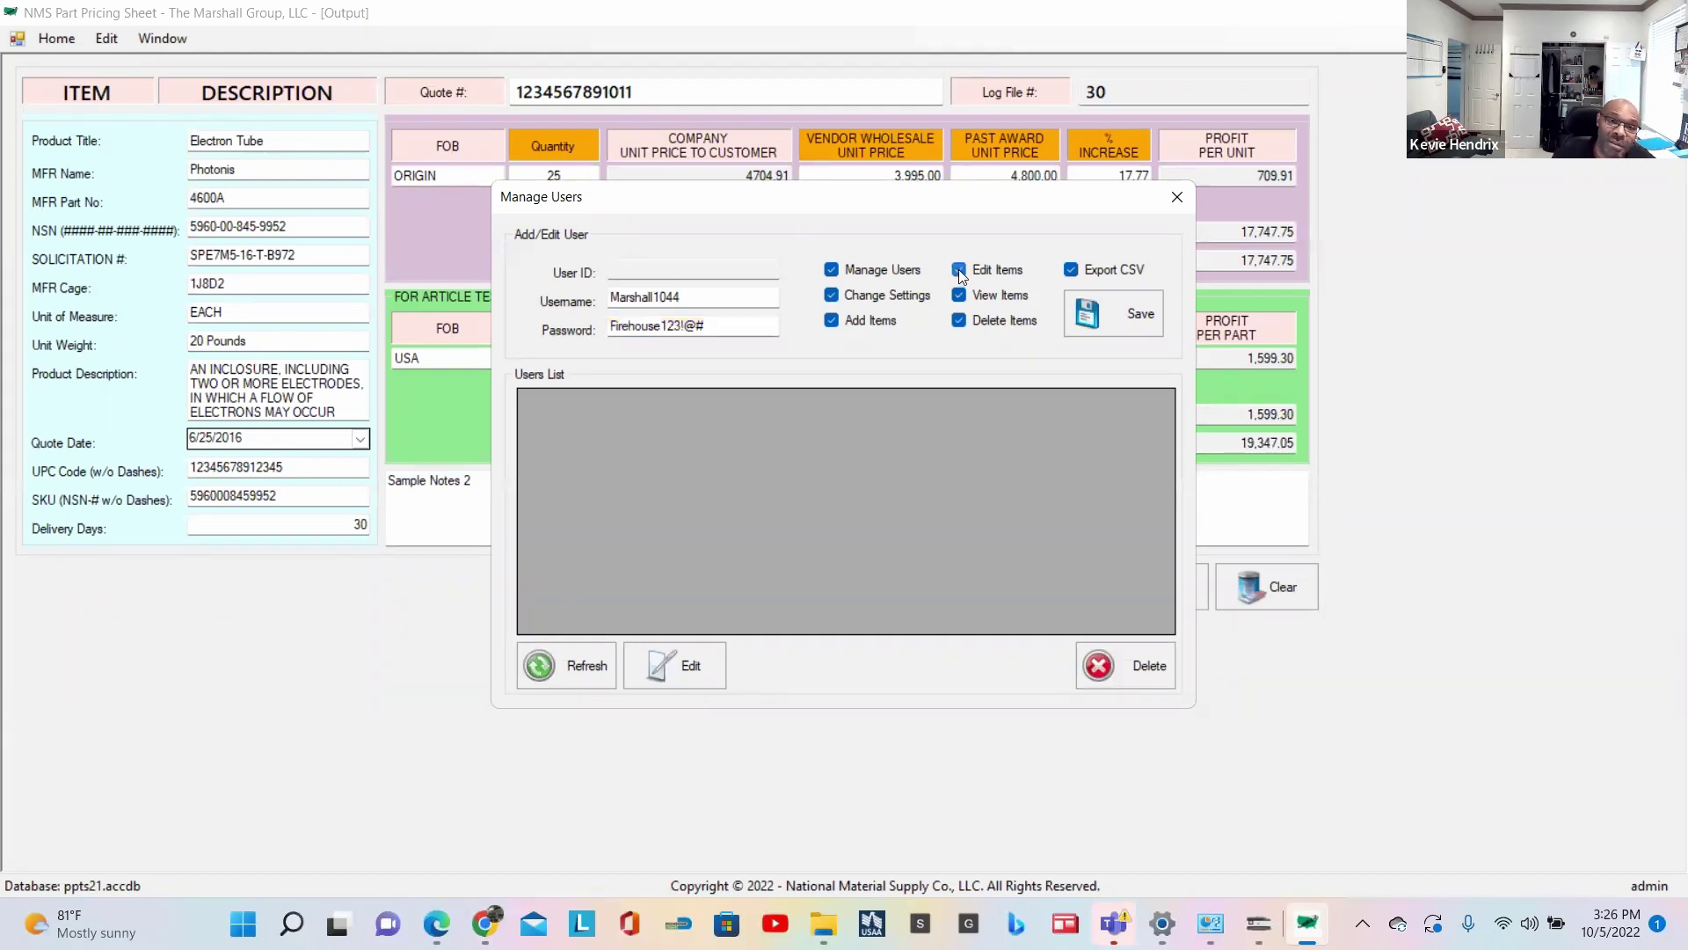
pyautogui.click(959, 269)
pyautogui.click(959, 320)
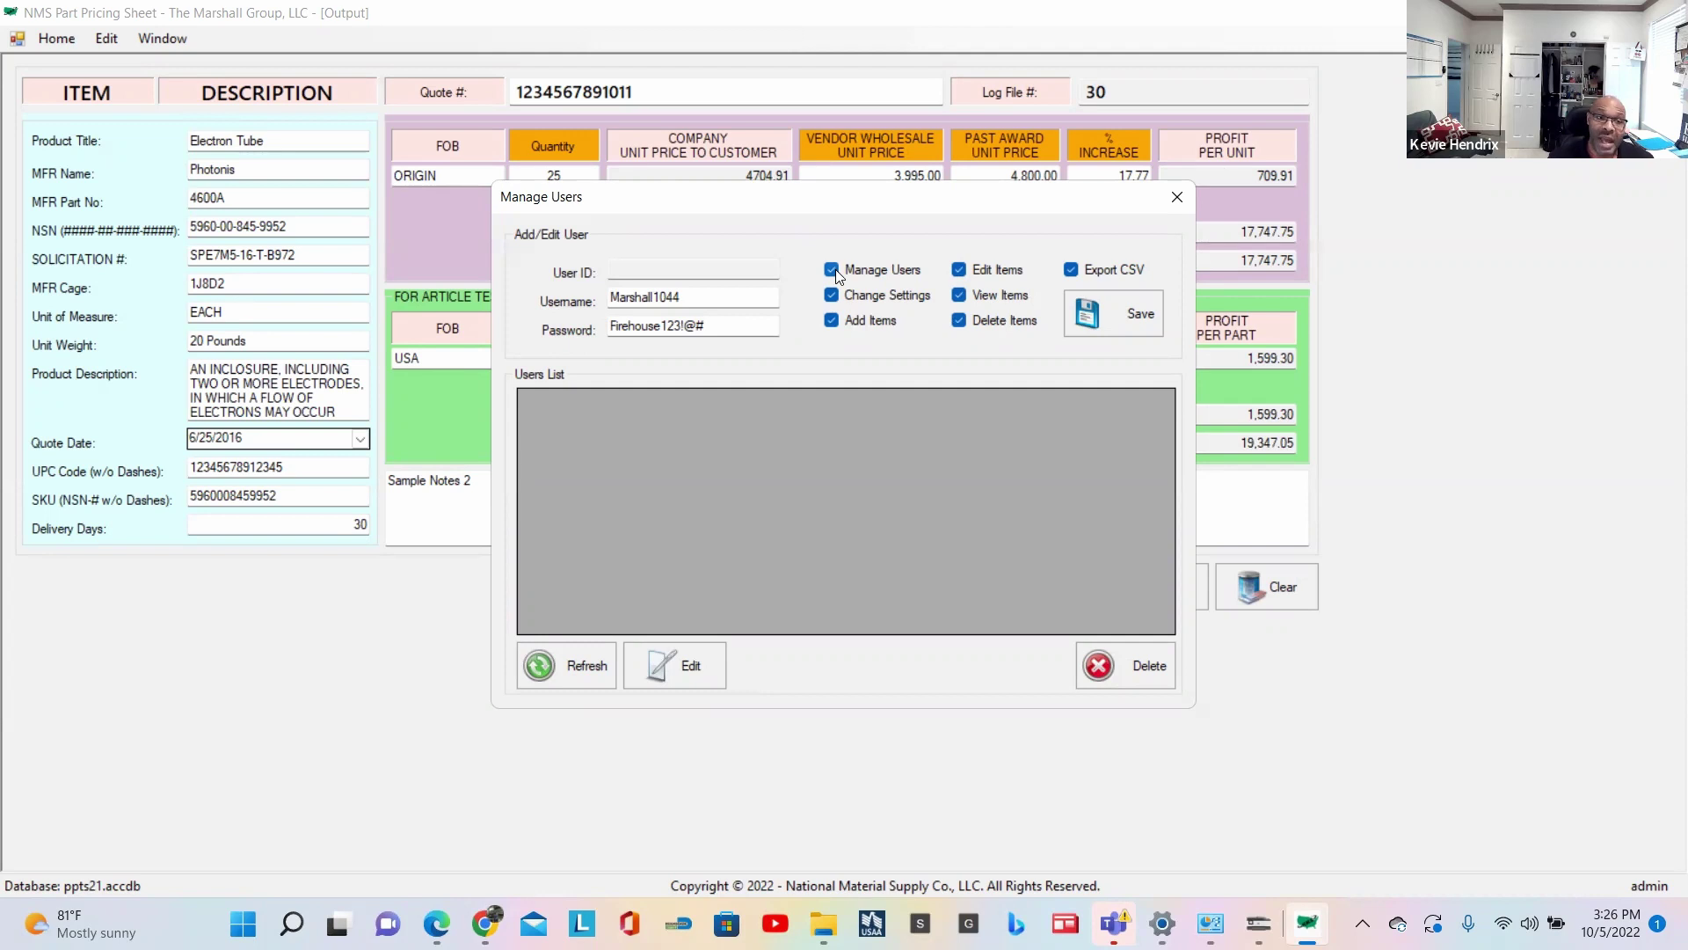
pyautogui.click(1130, 316)
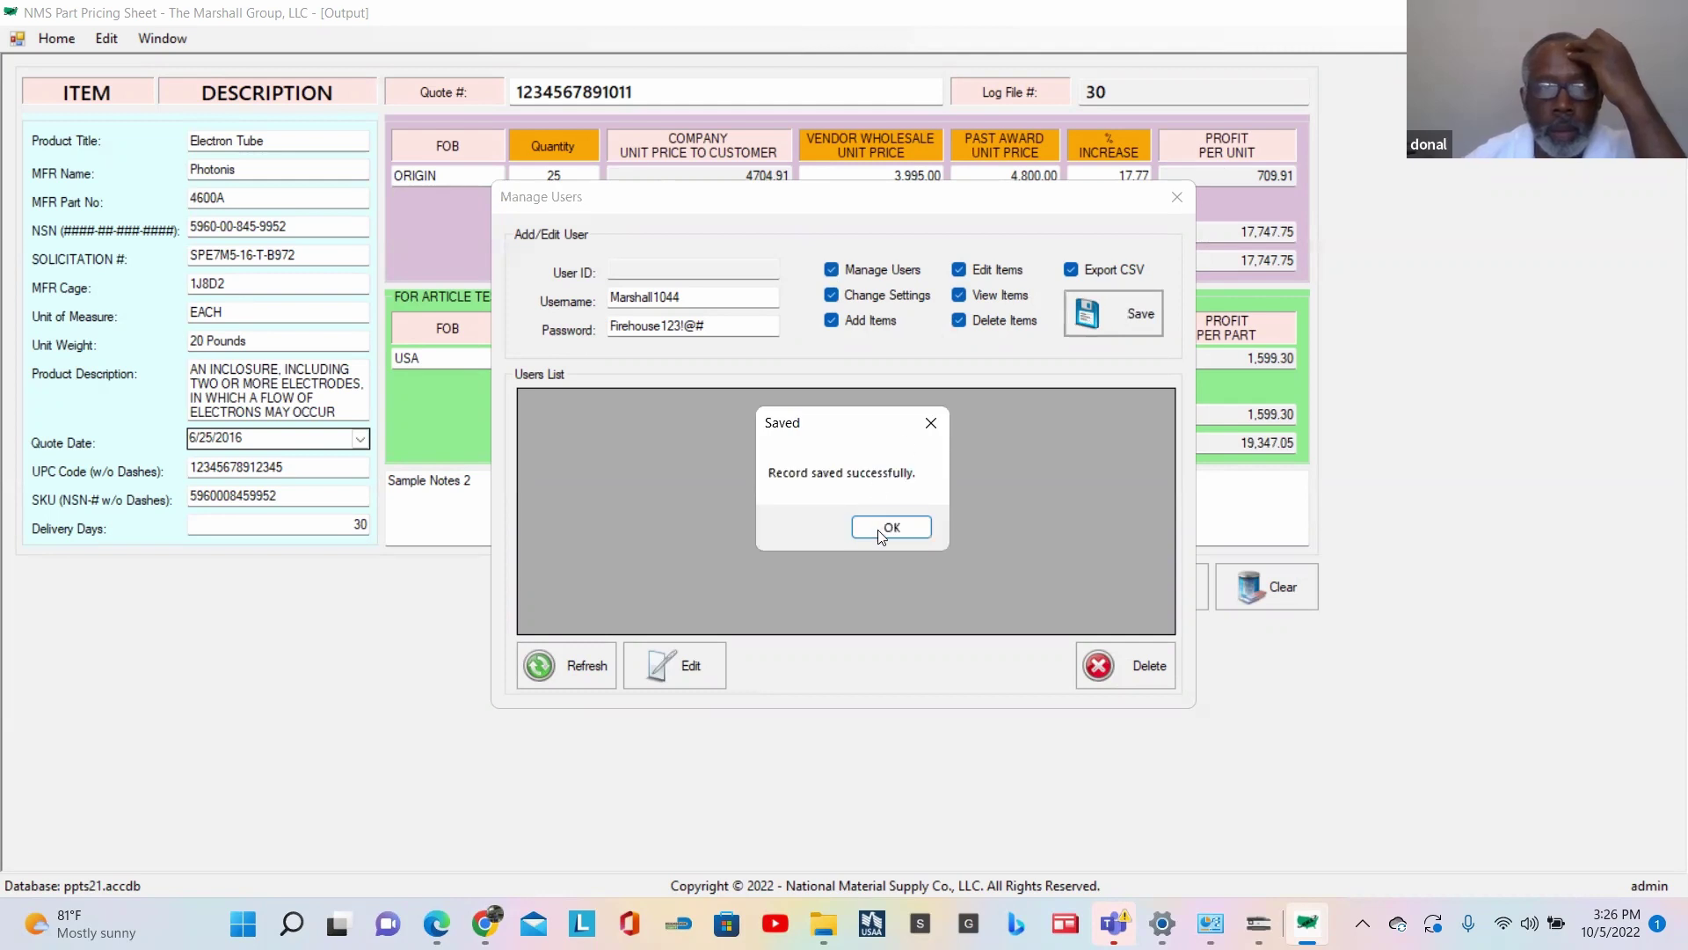
pyautogui.click(889, 528)
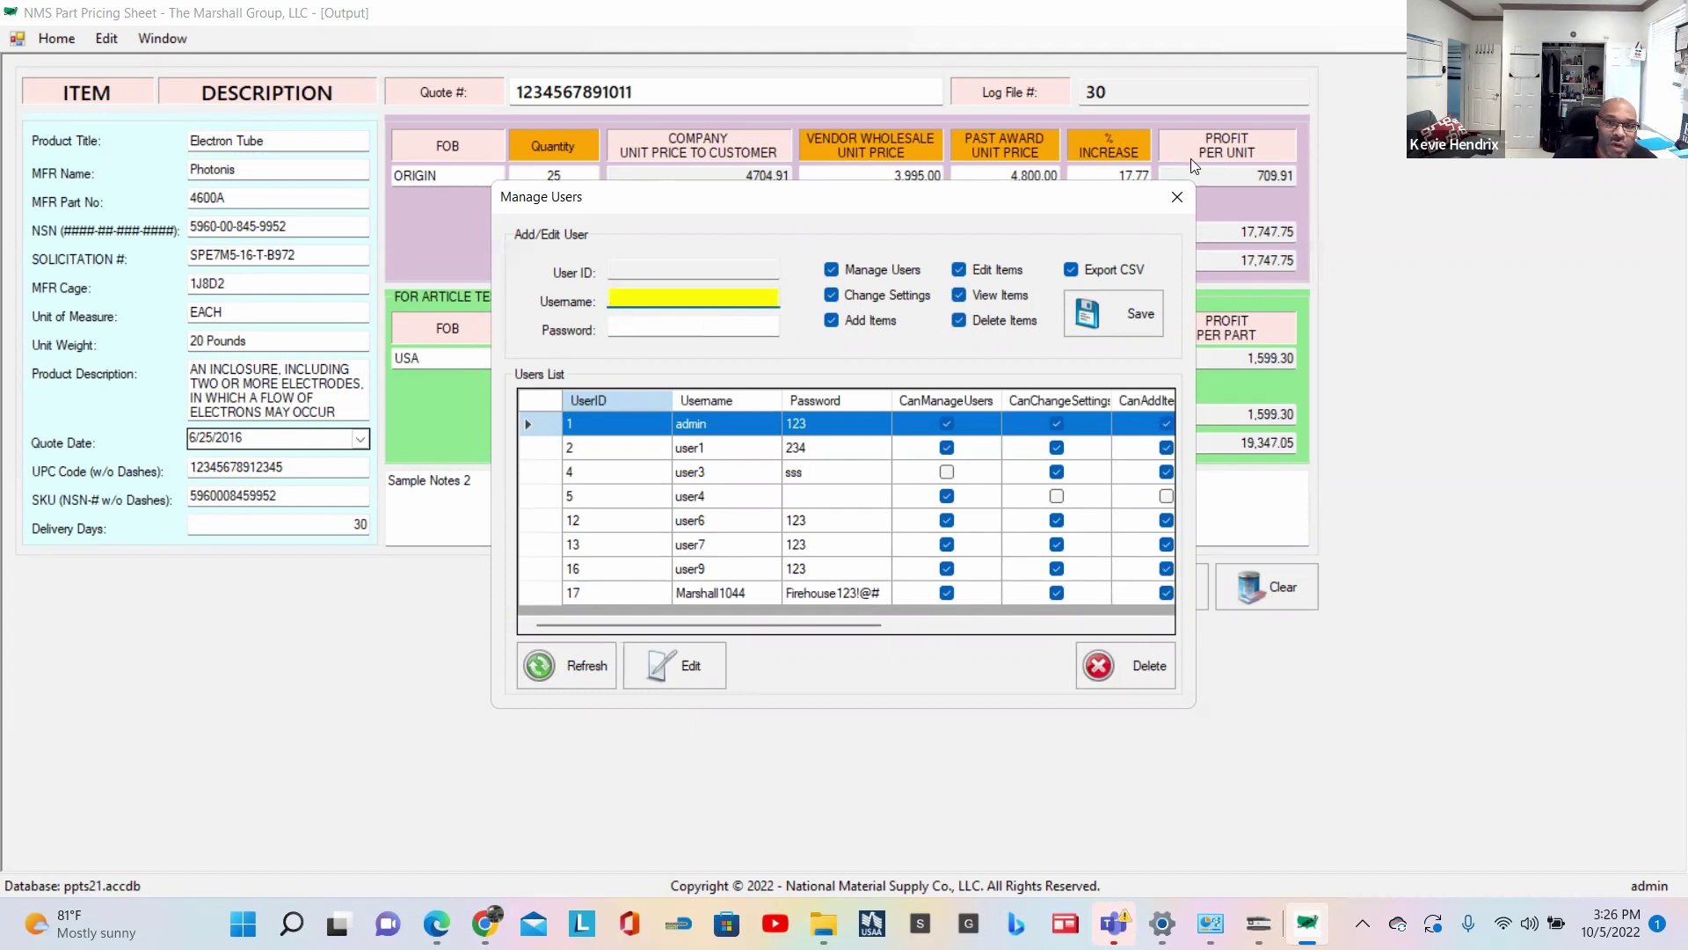
pyautogui.click(1175, 199)
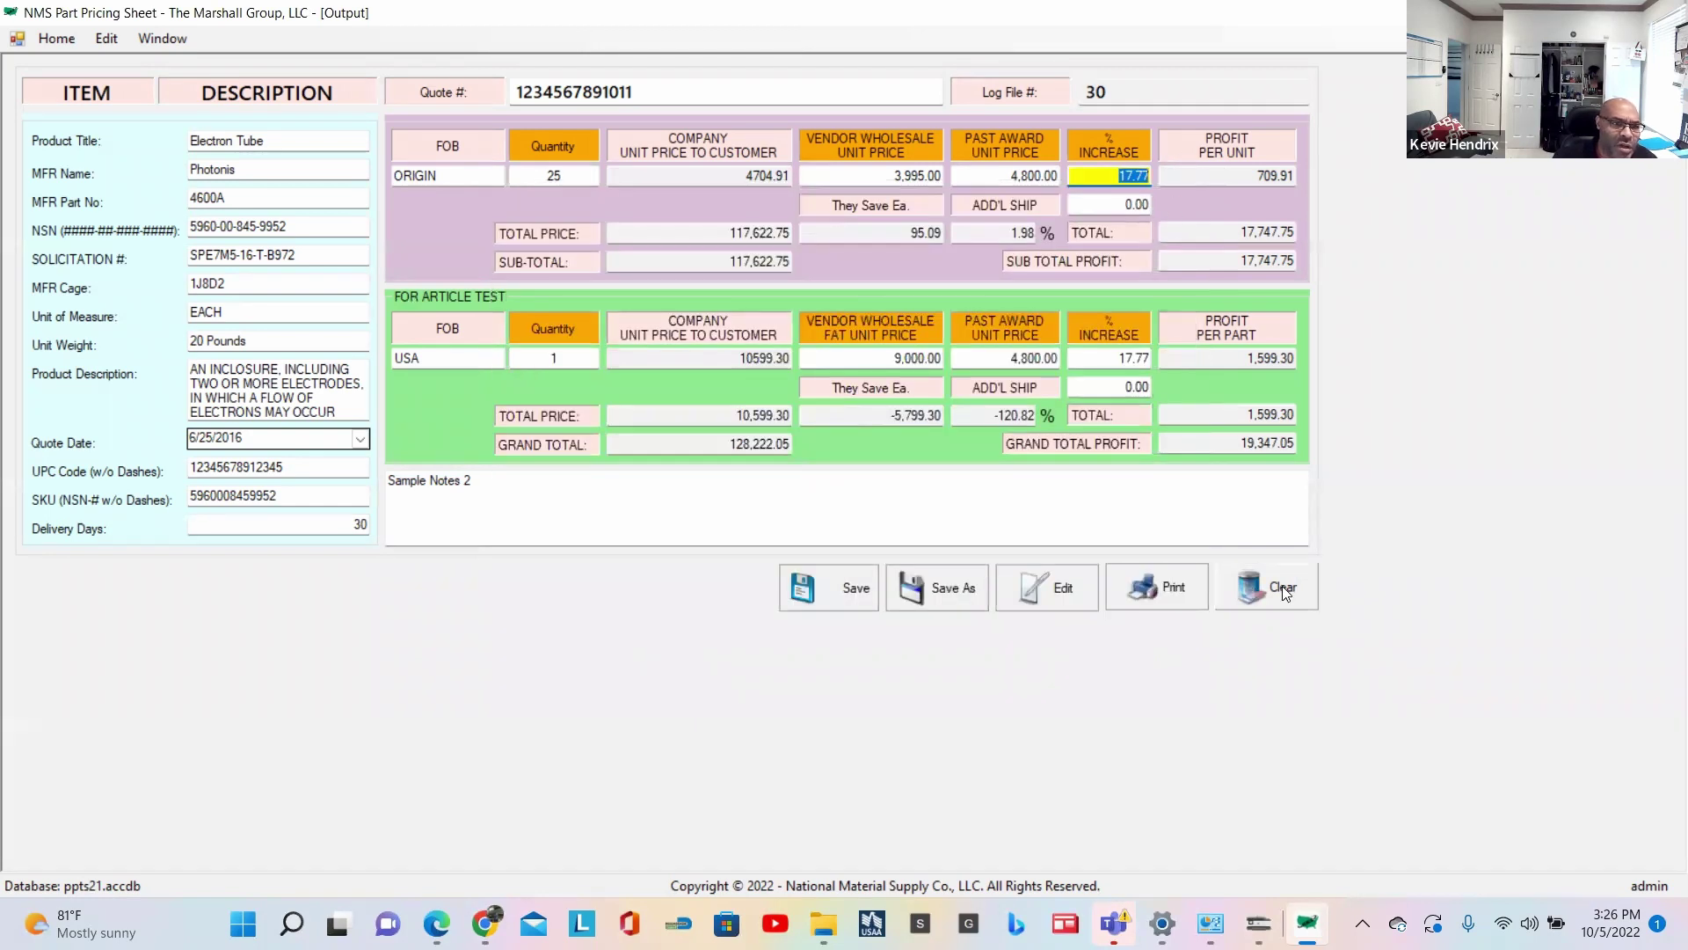
pyautogui.click(1255, 590)
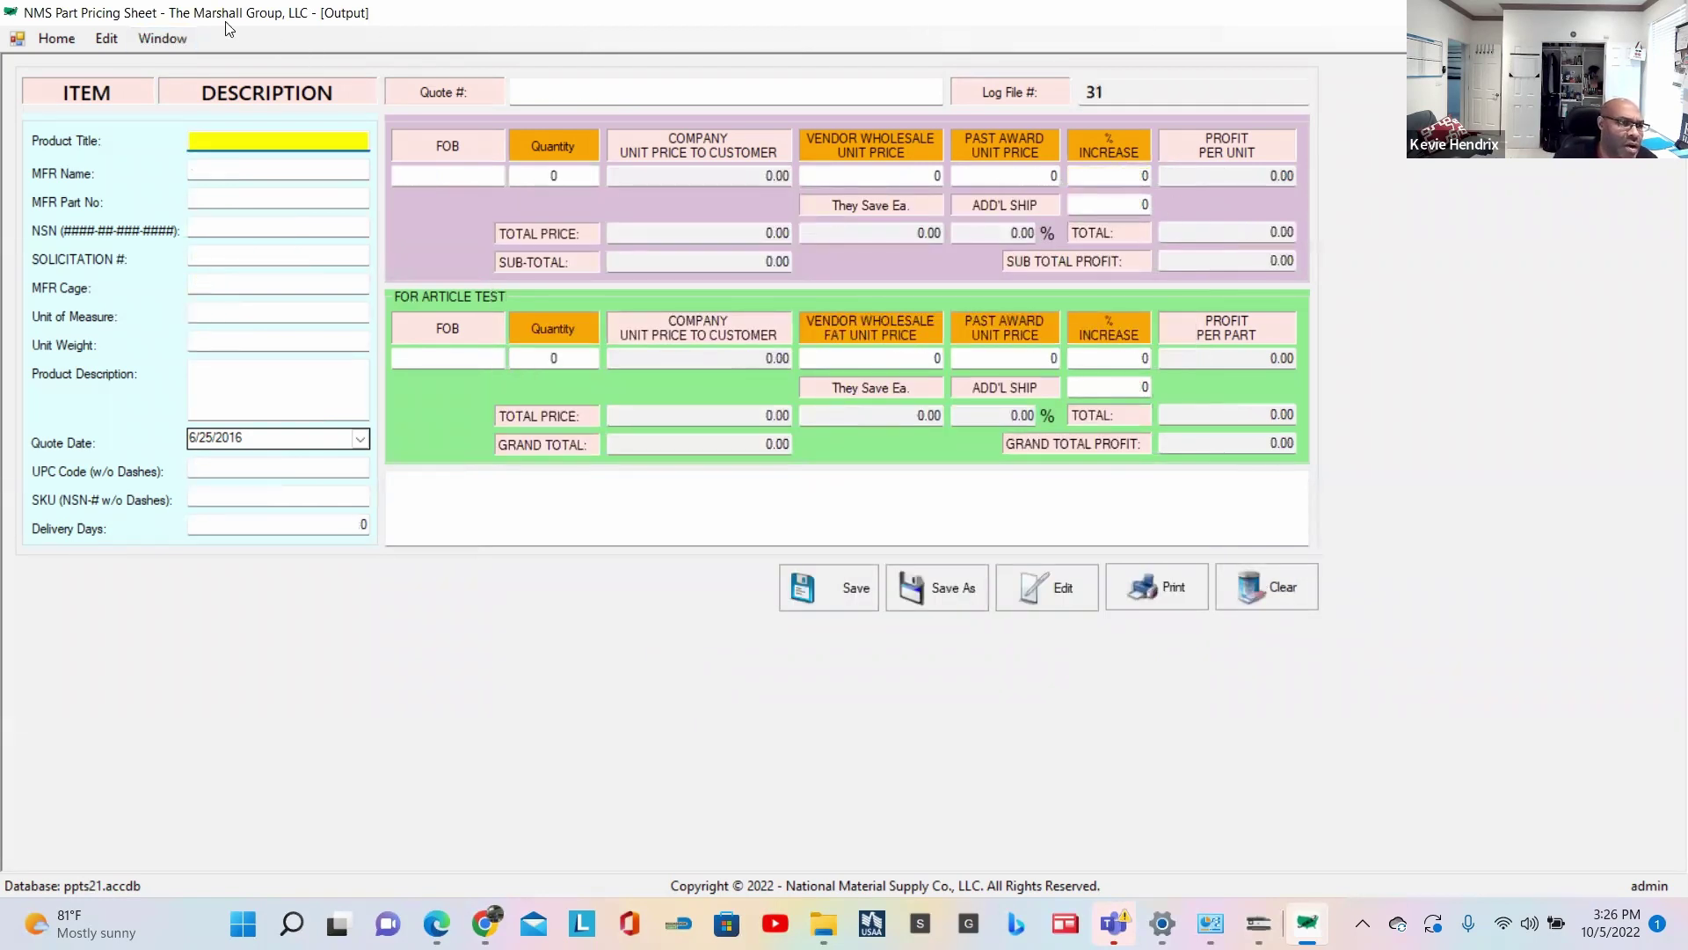
# Step: Log out of the current account from the Home menu
pyautogui.click(151, 40)
pyautogui.click(109, 39)
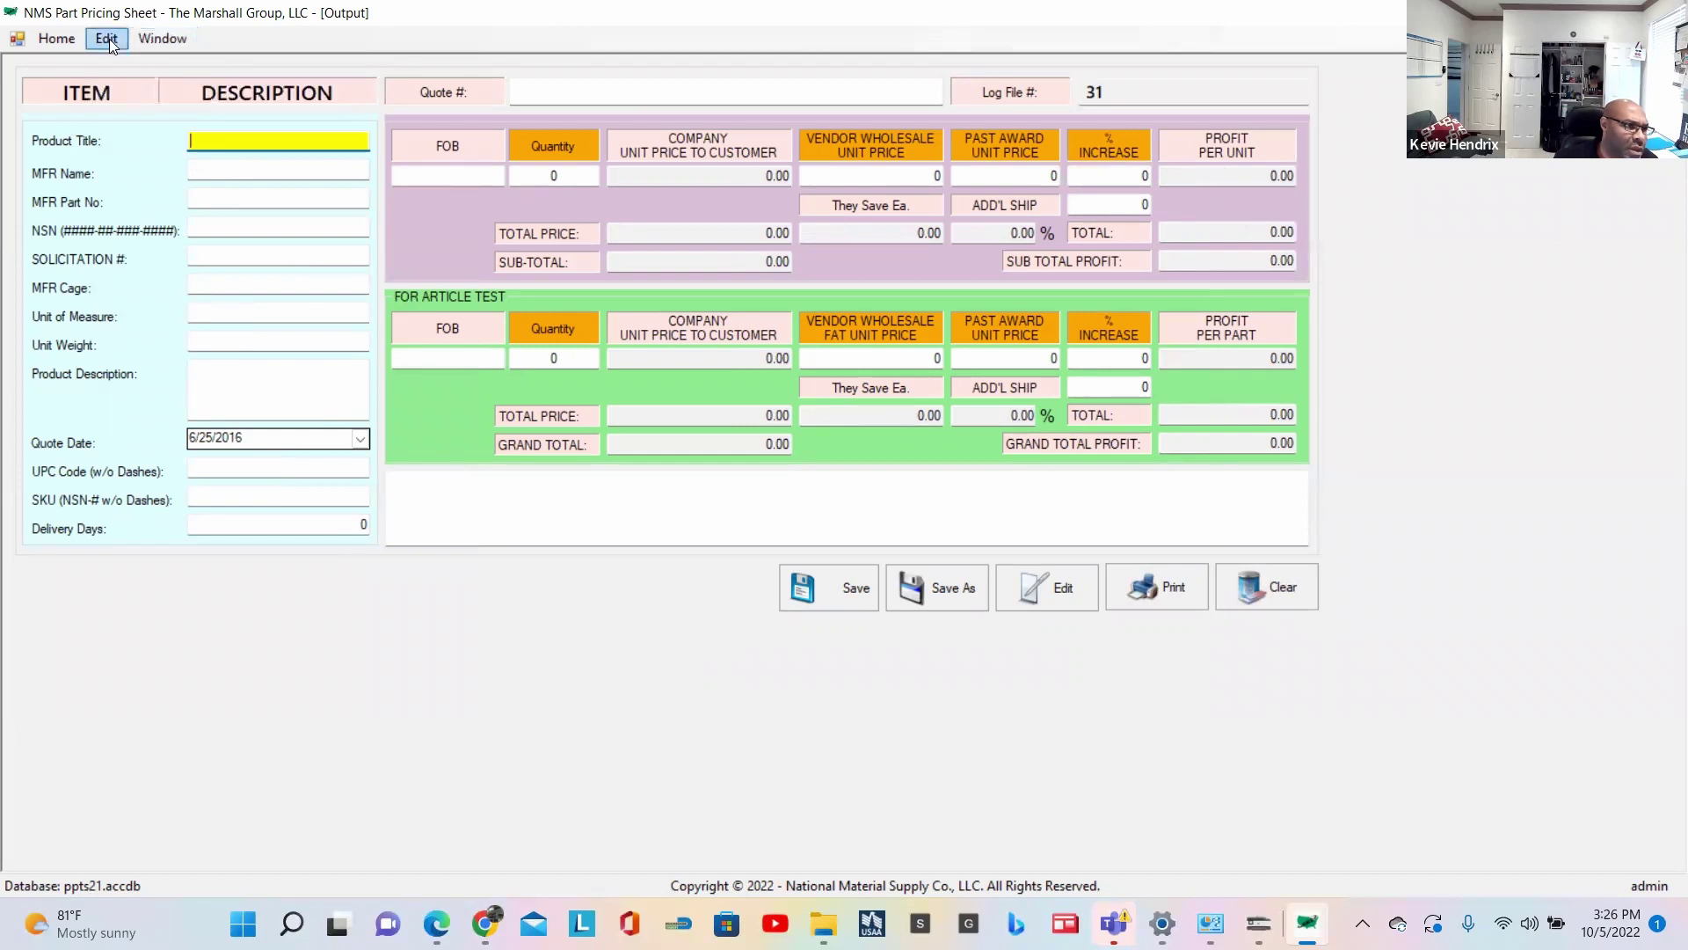
pyautogui.click(45, 39)
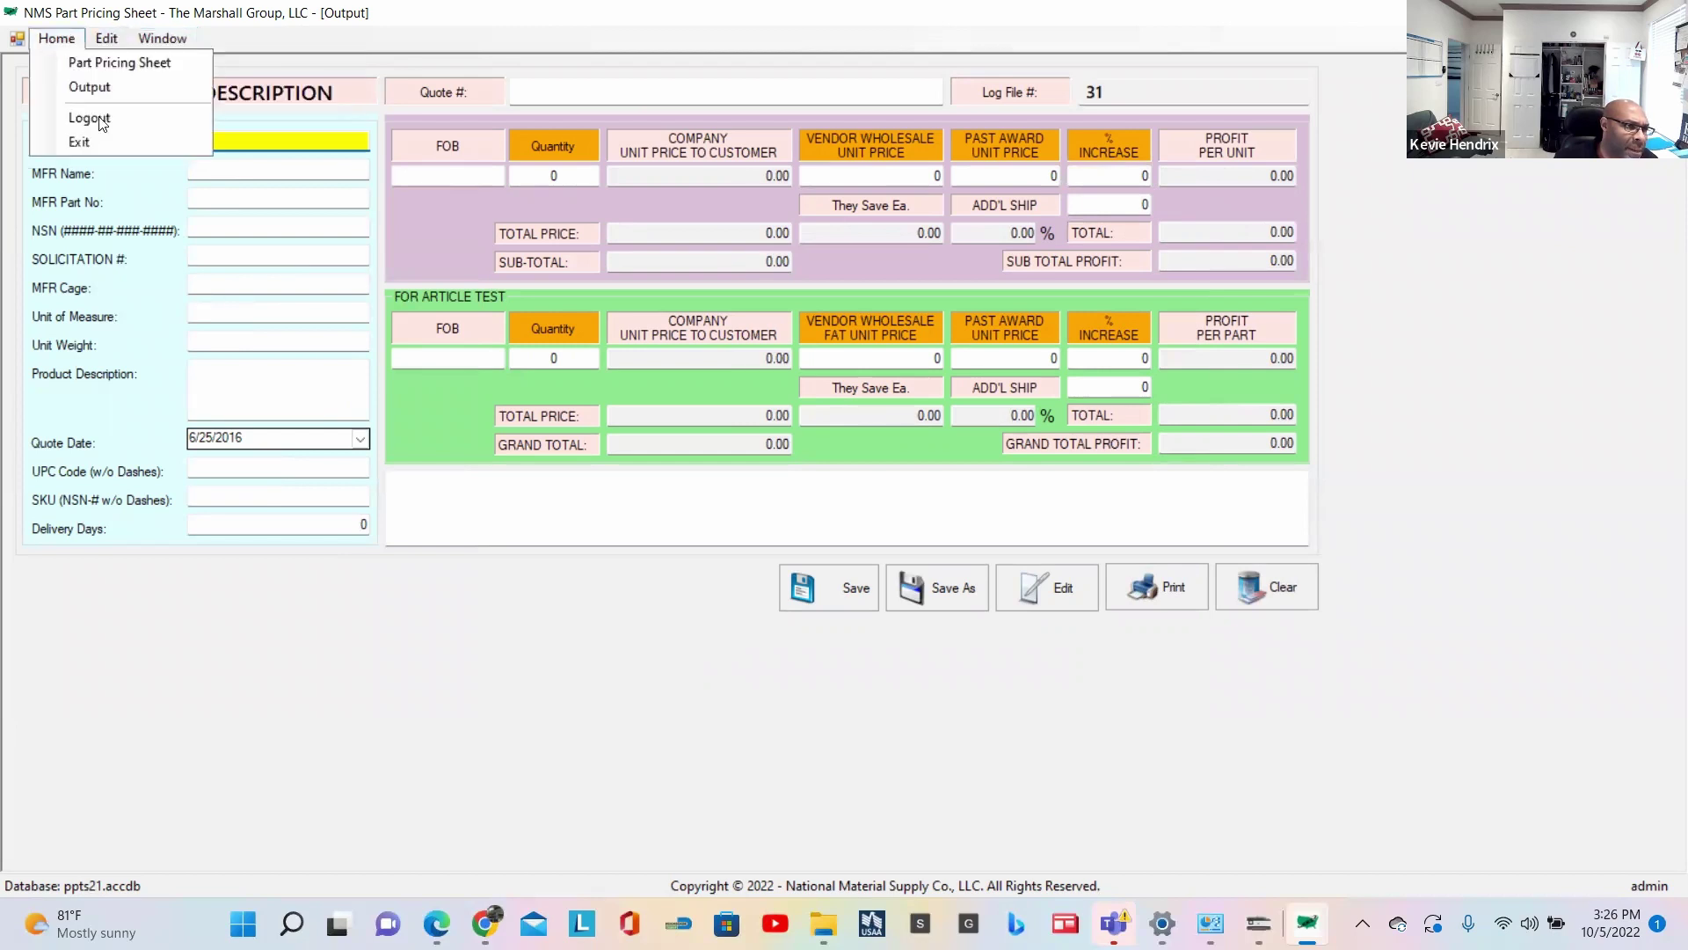
pyautogui.click(99, 116)
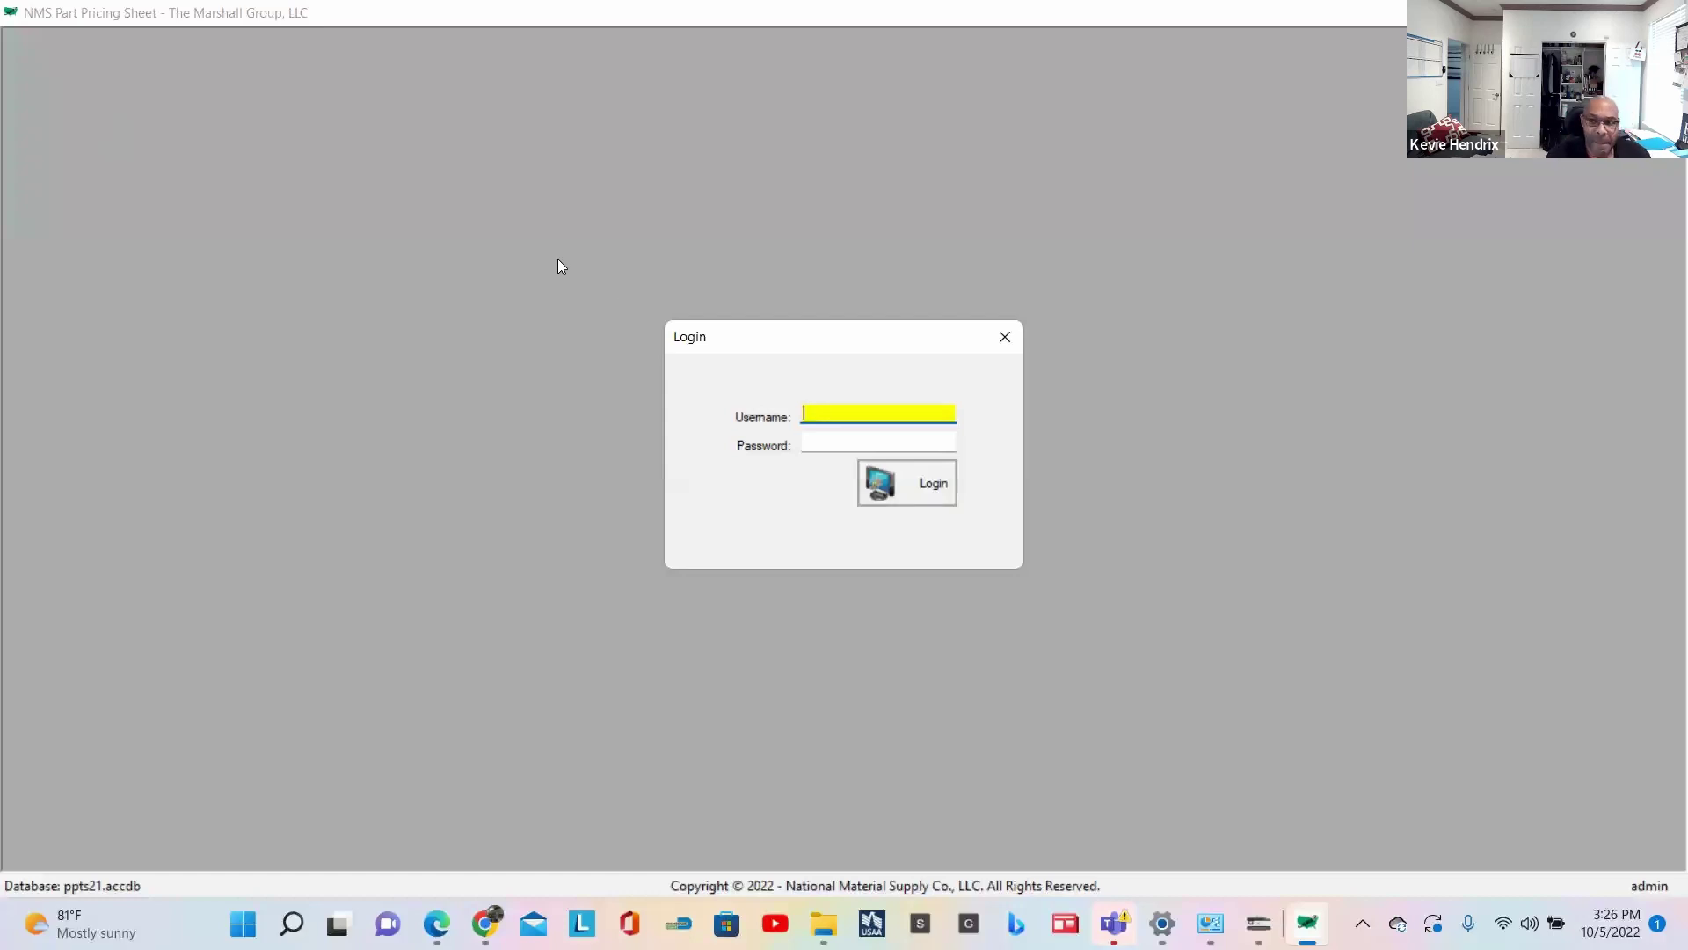
# Step: Sign in with the new user's username, correcting a typo, and password
pyautogui.write('Marshll')
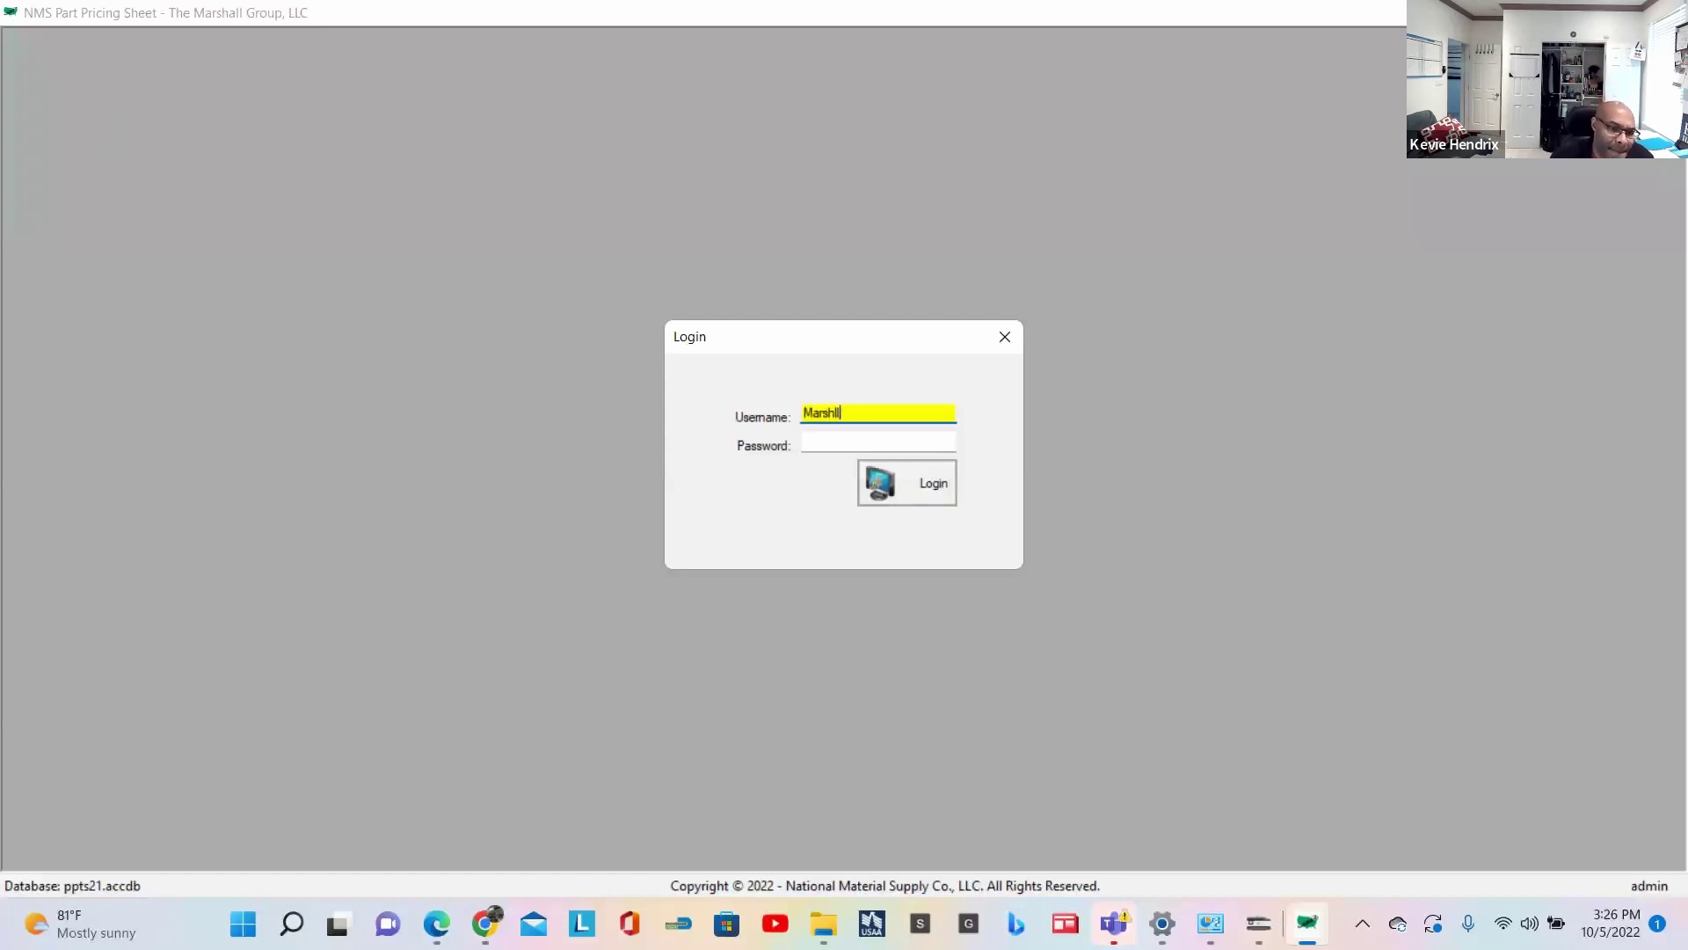
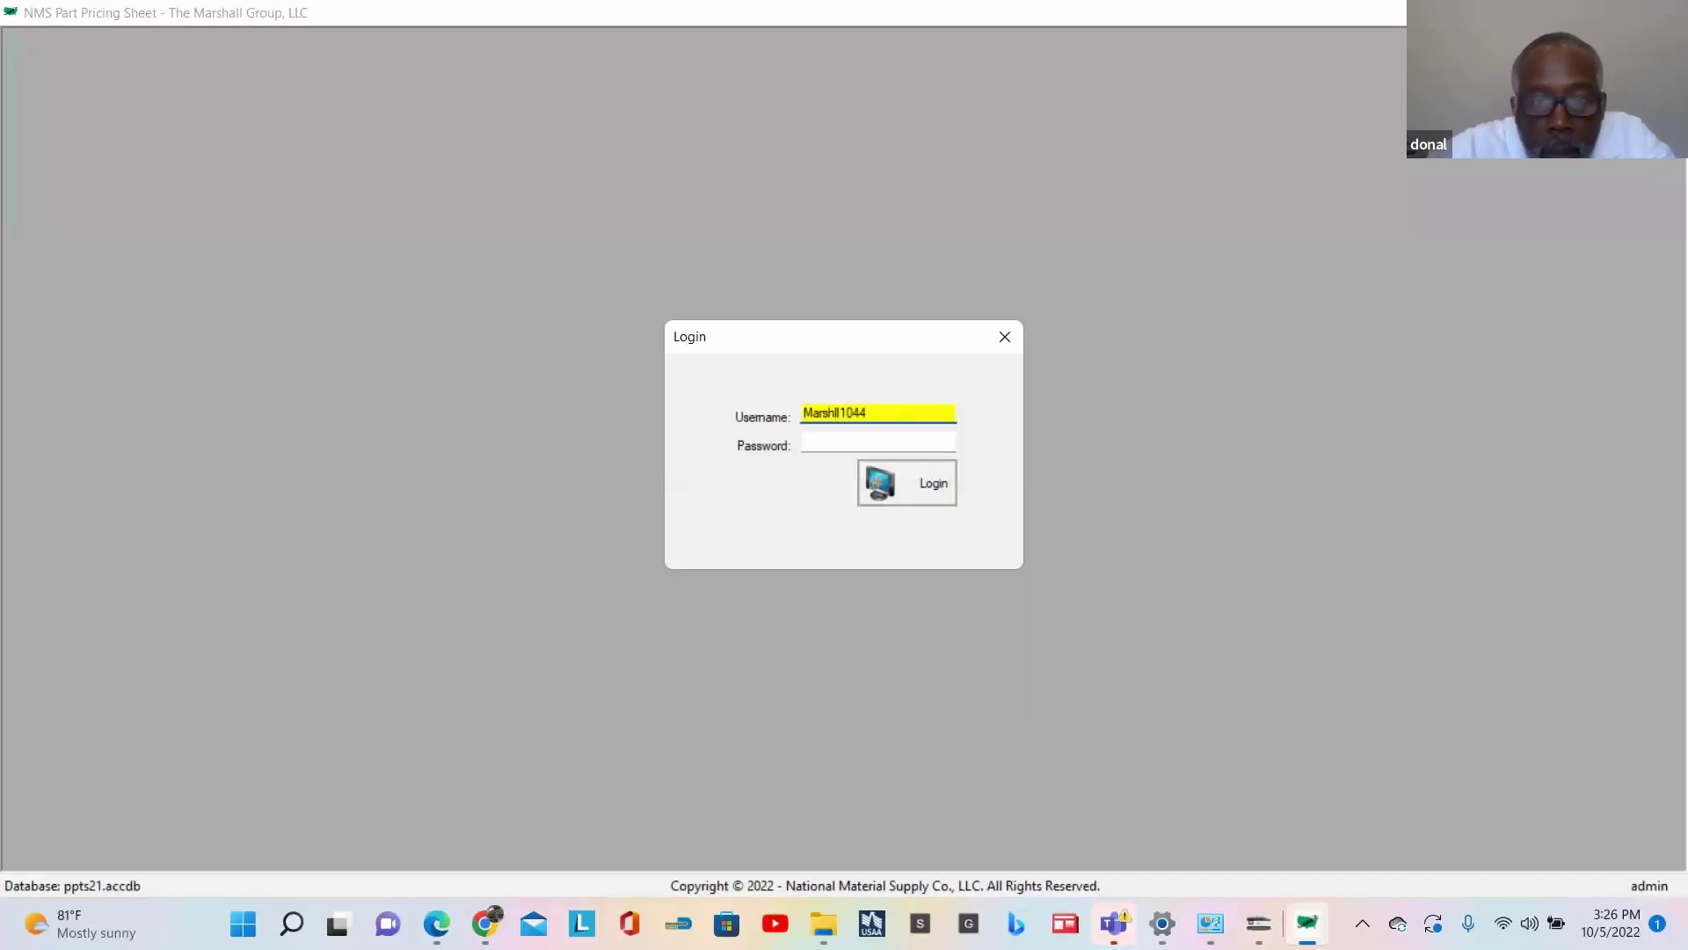
pyautogui.click(835, 414)
pyautogui.write('a')
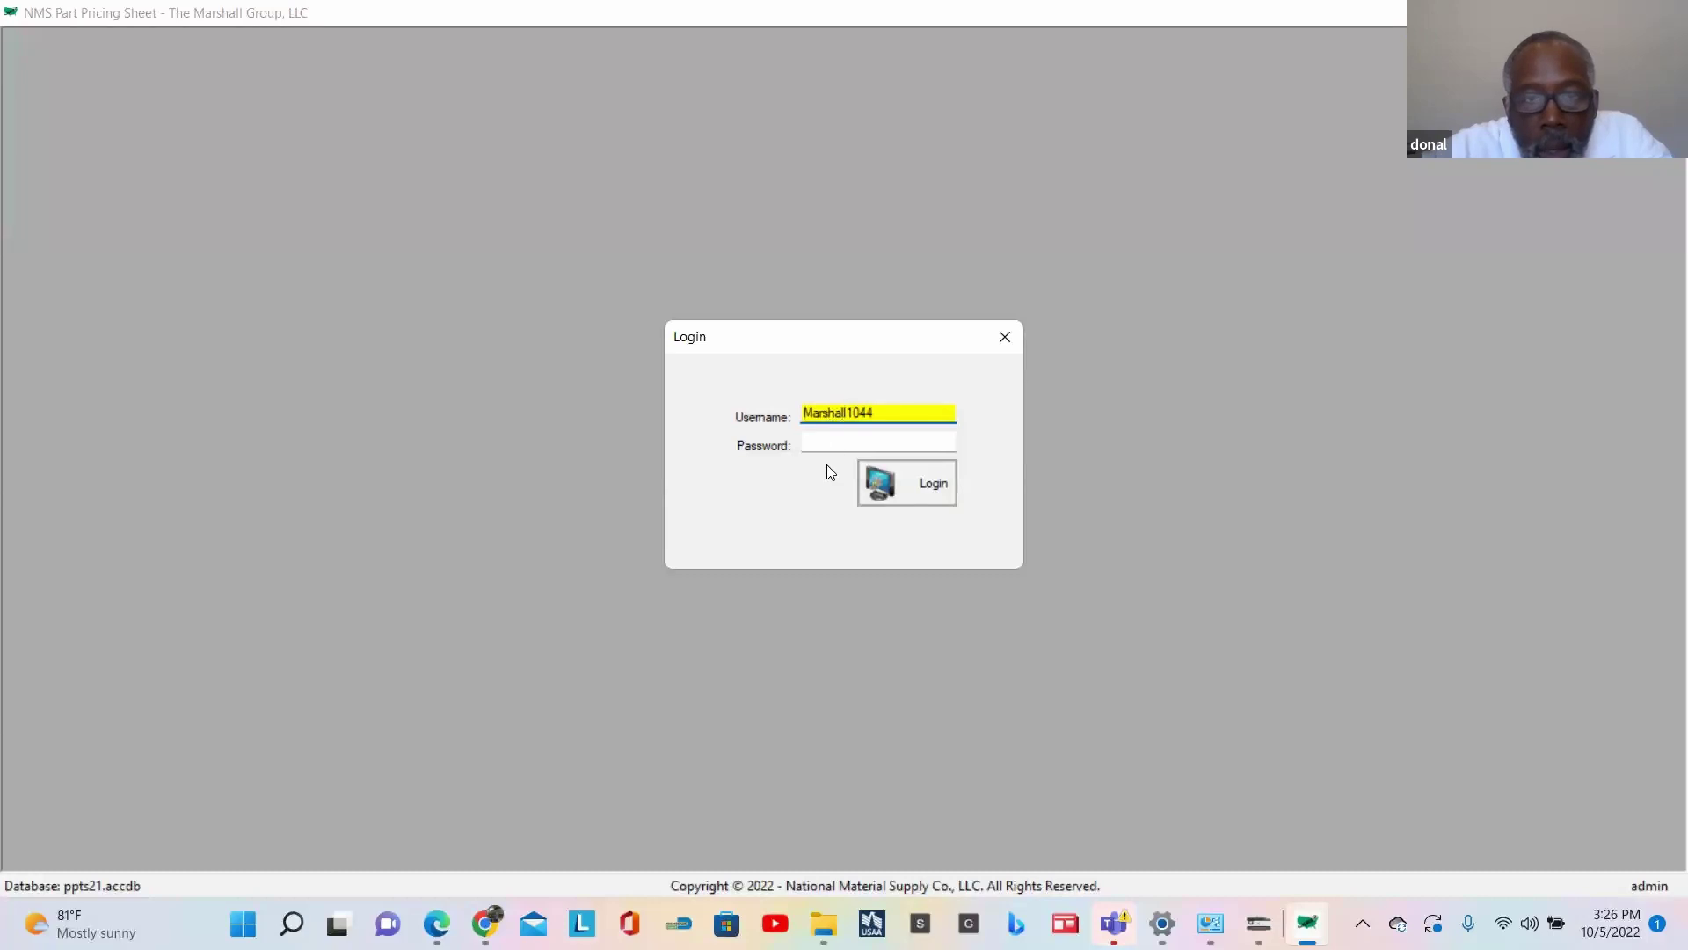
pyautogui.click(812, 444)
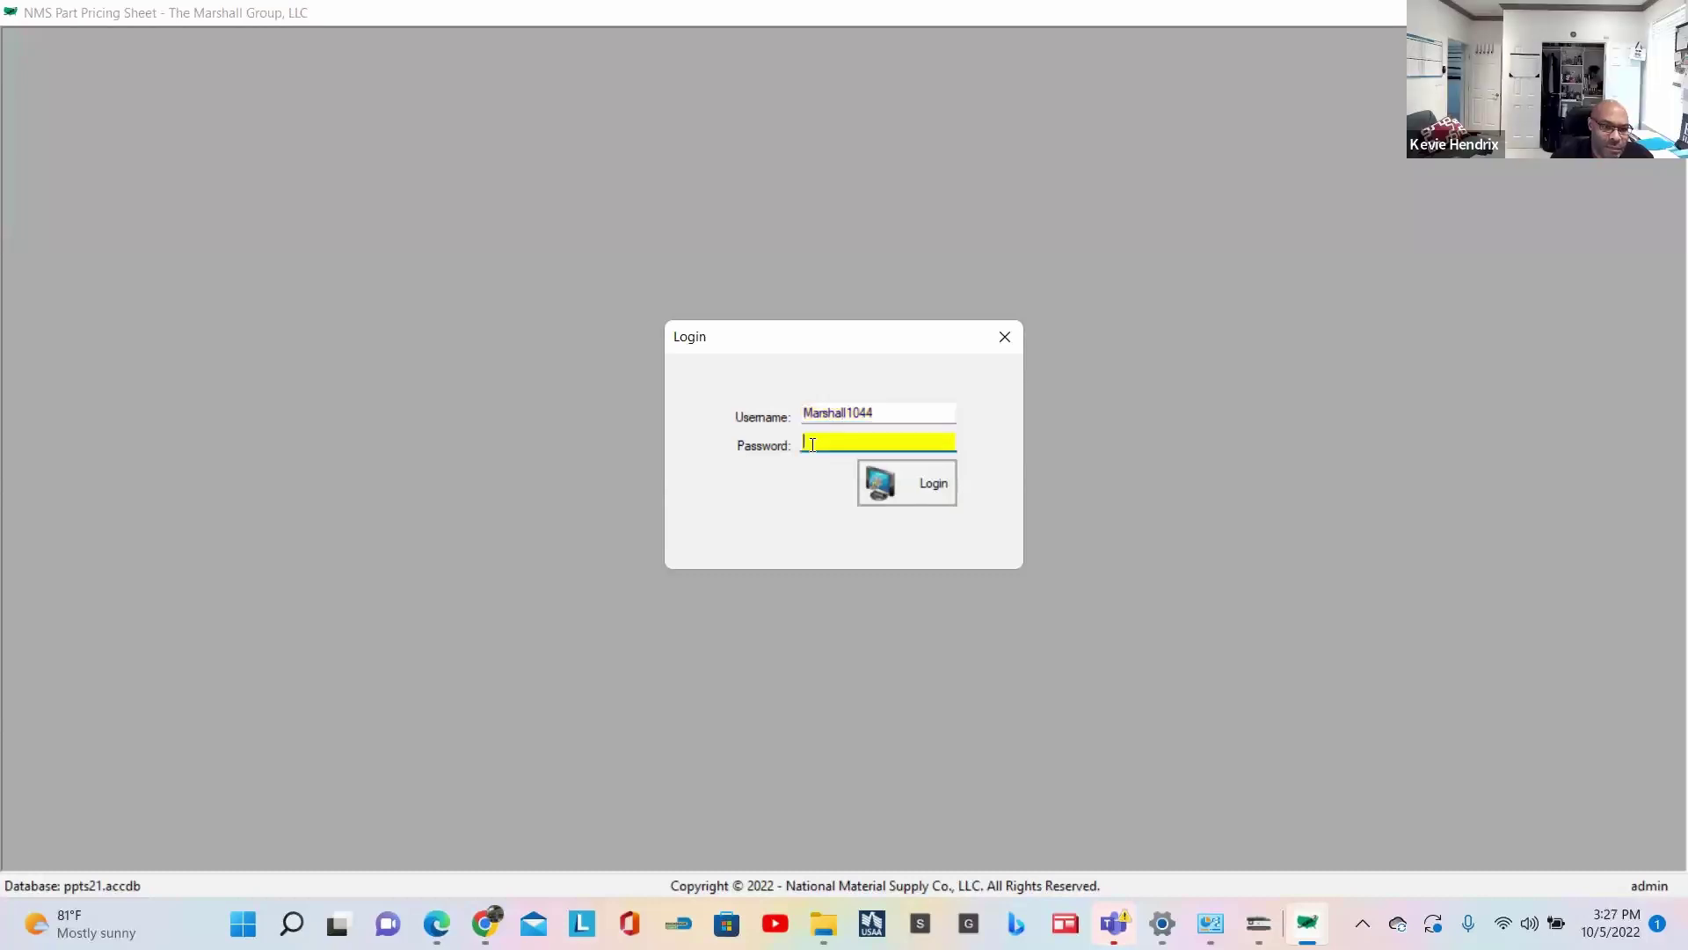
pyautogui.write('*************')
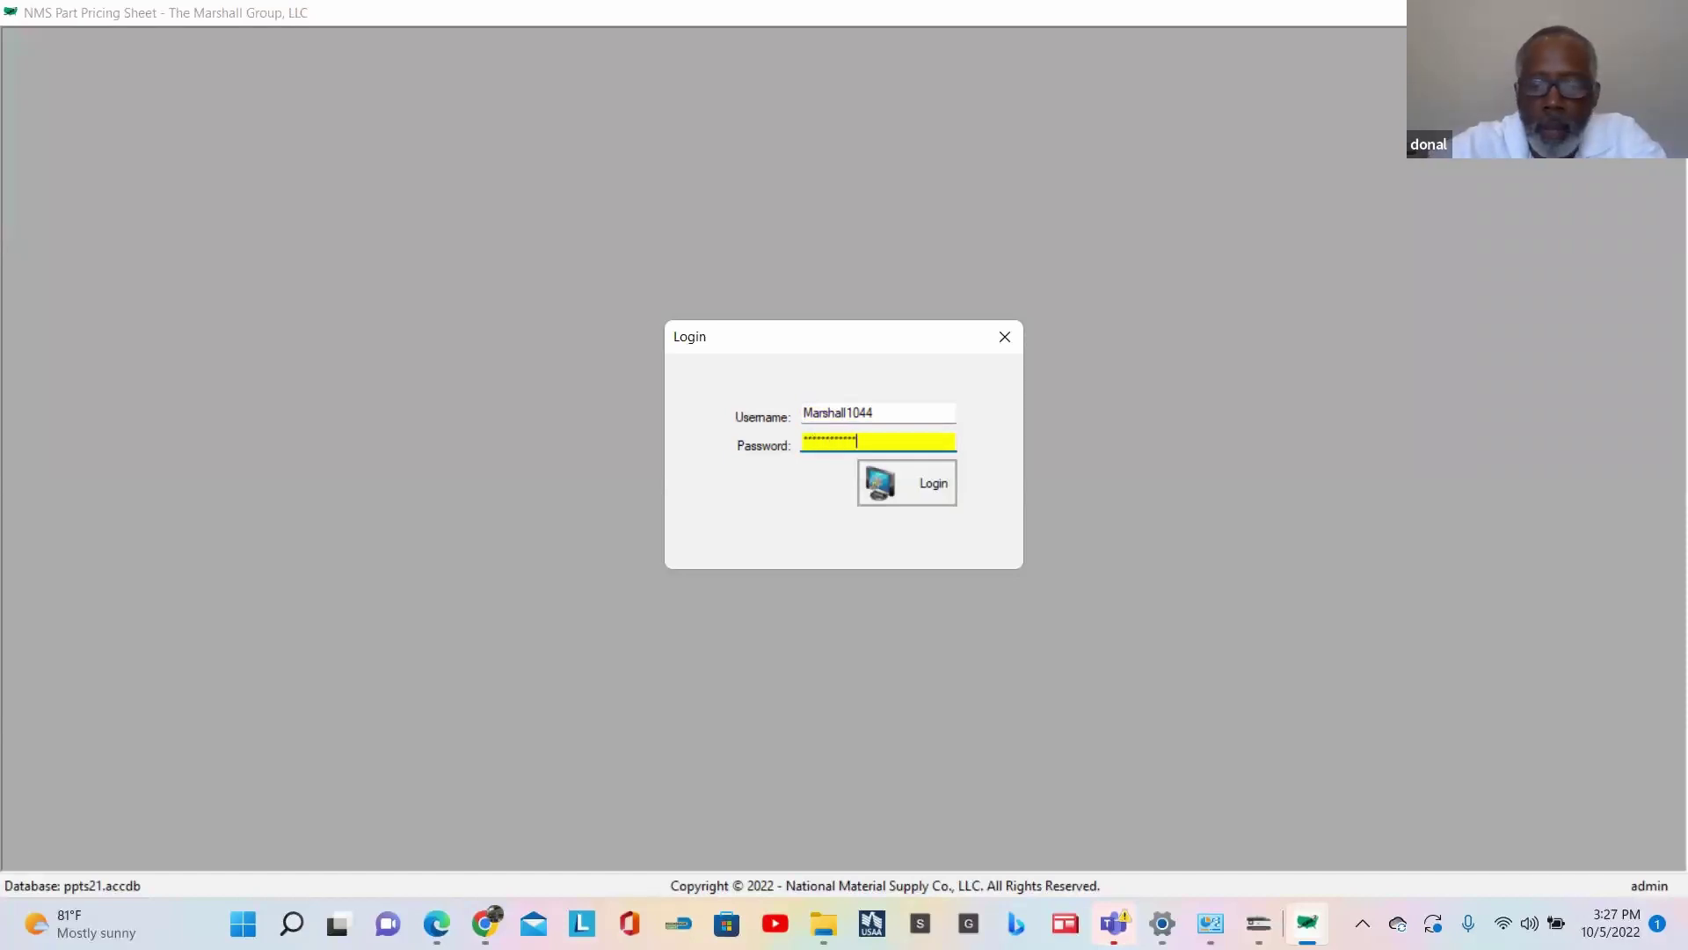
pyautogui.click(911, 484)
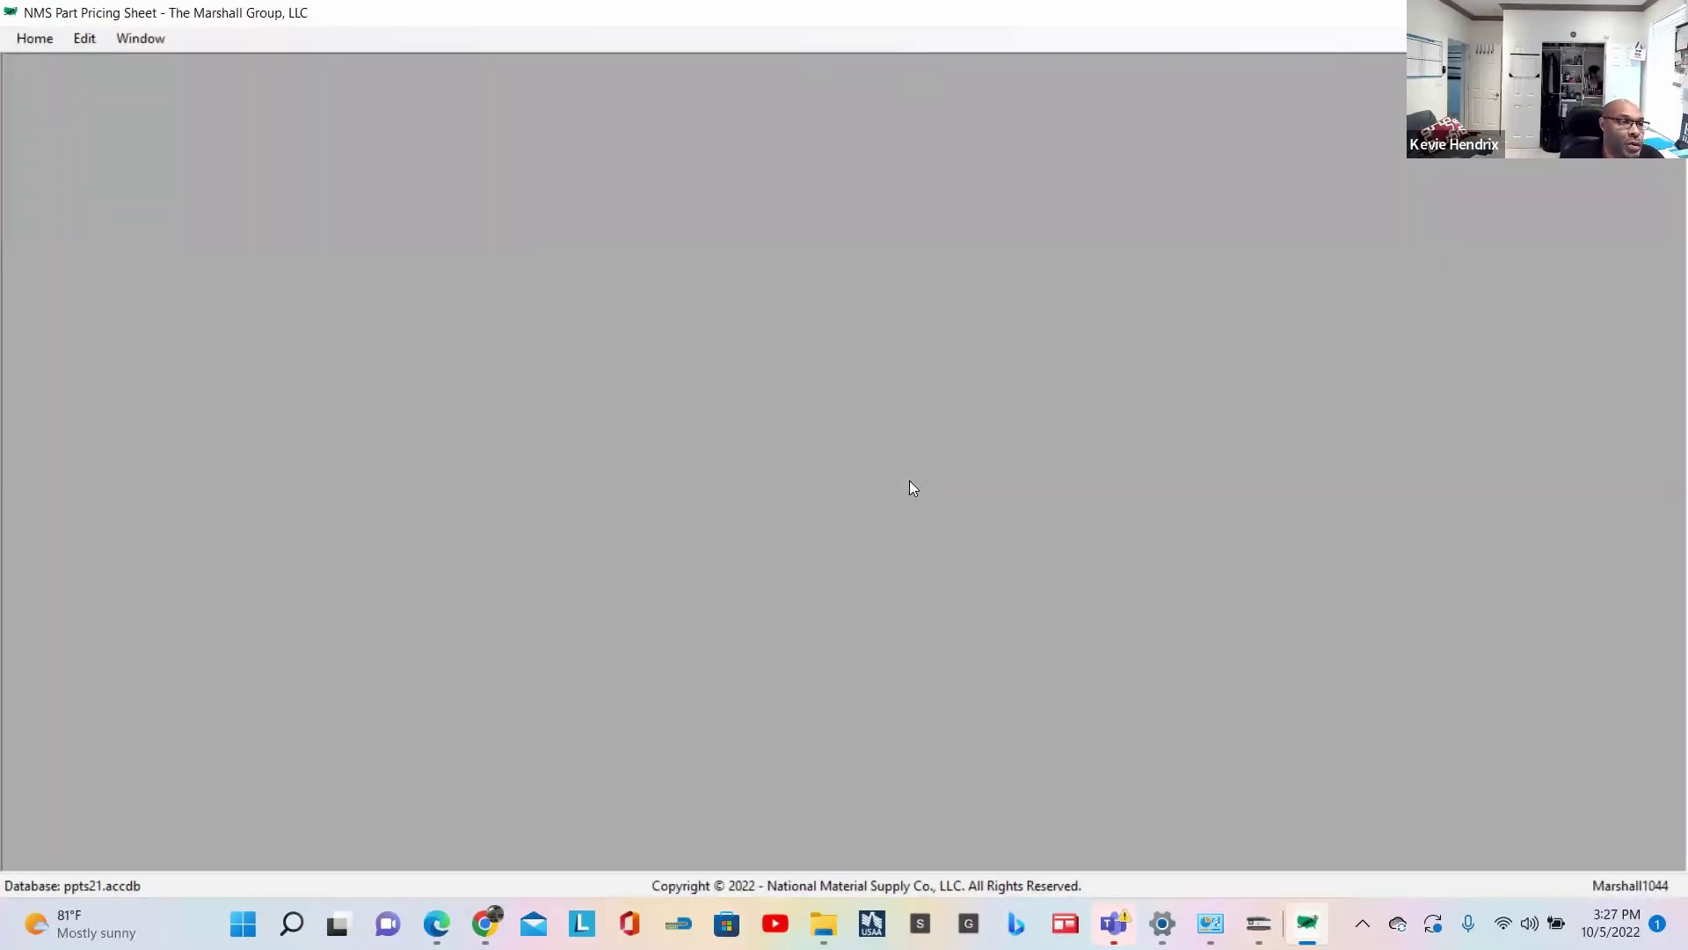
# Step: Open a blank Part Pricing Sheet (log file 31) and place the cursor in Product Title
pyautogui.click(35, 43)
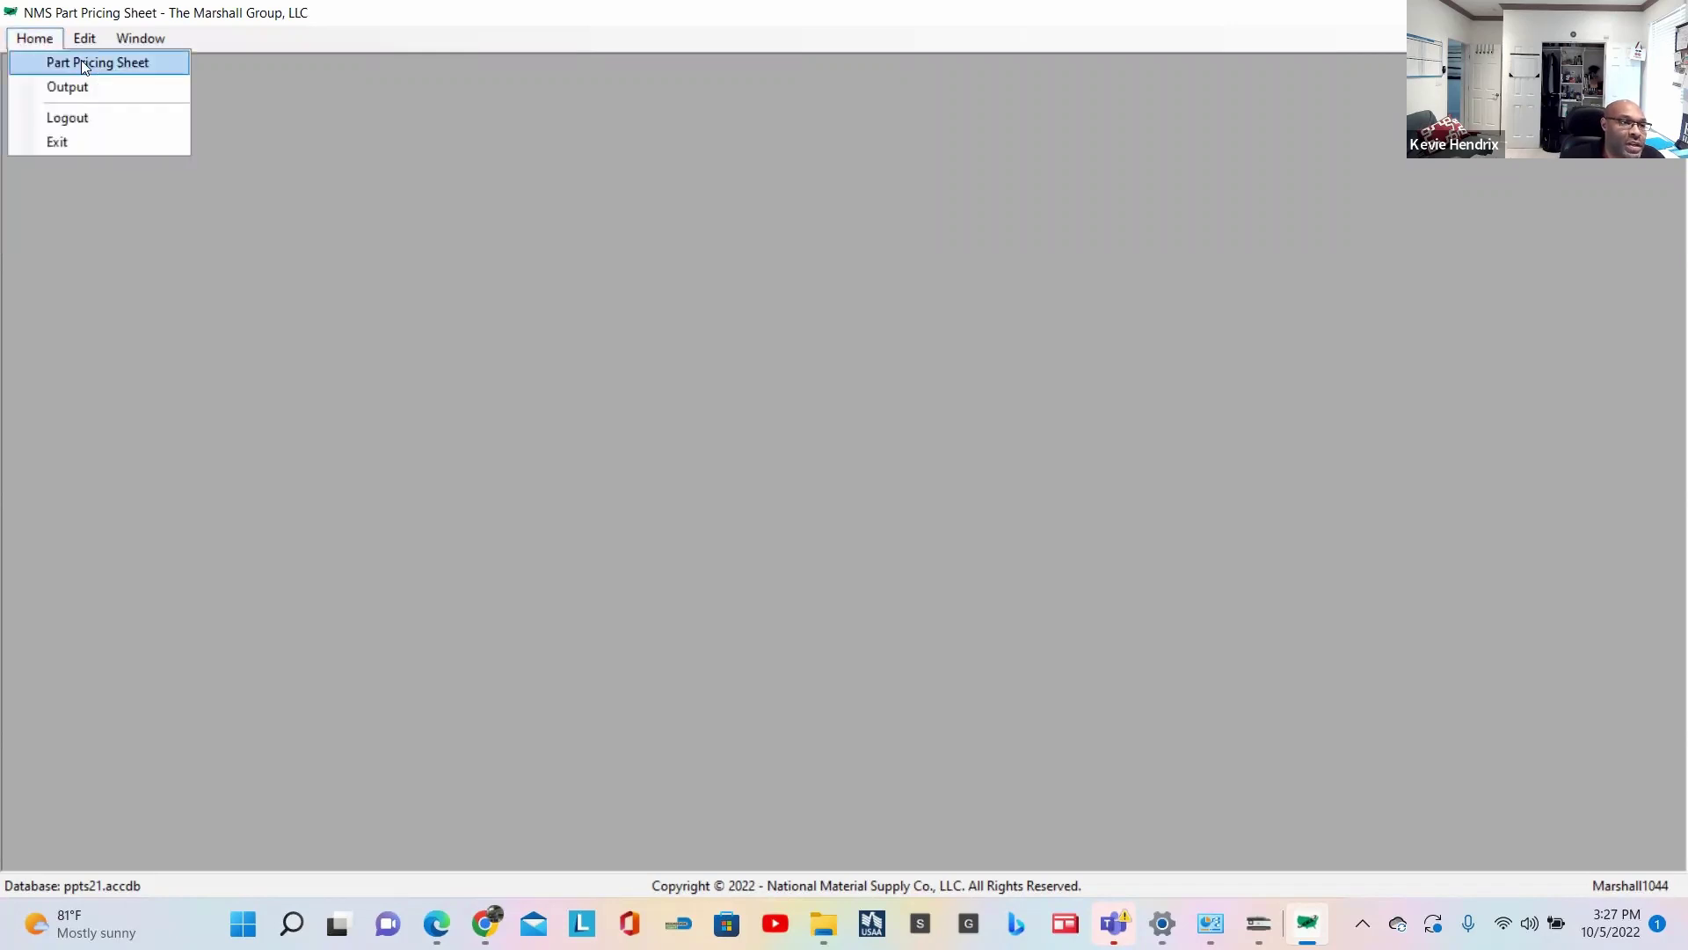
pyautogui.click(85, 63)
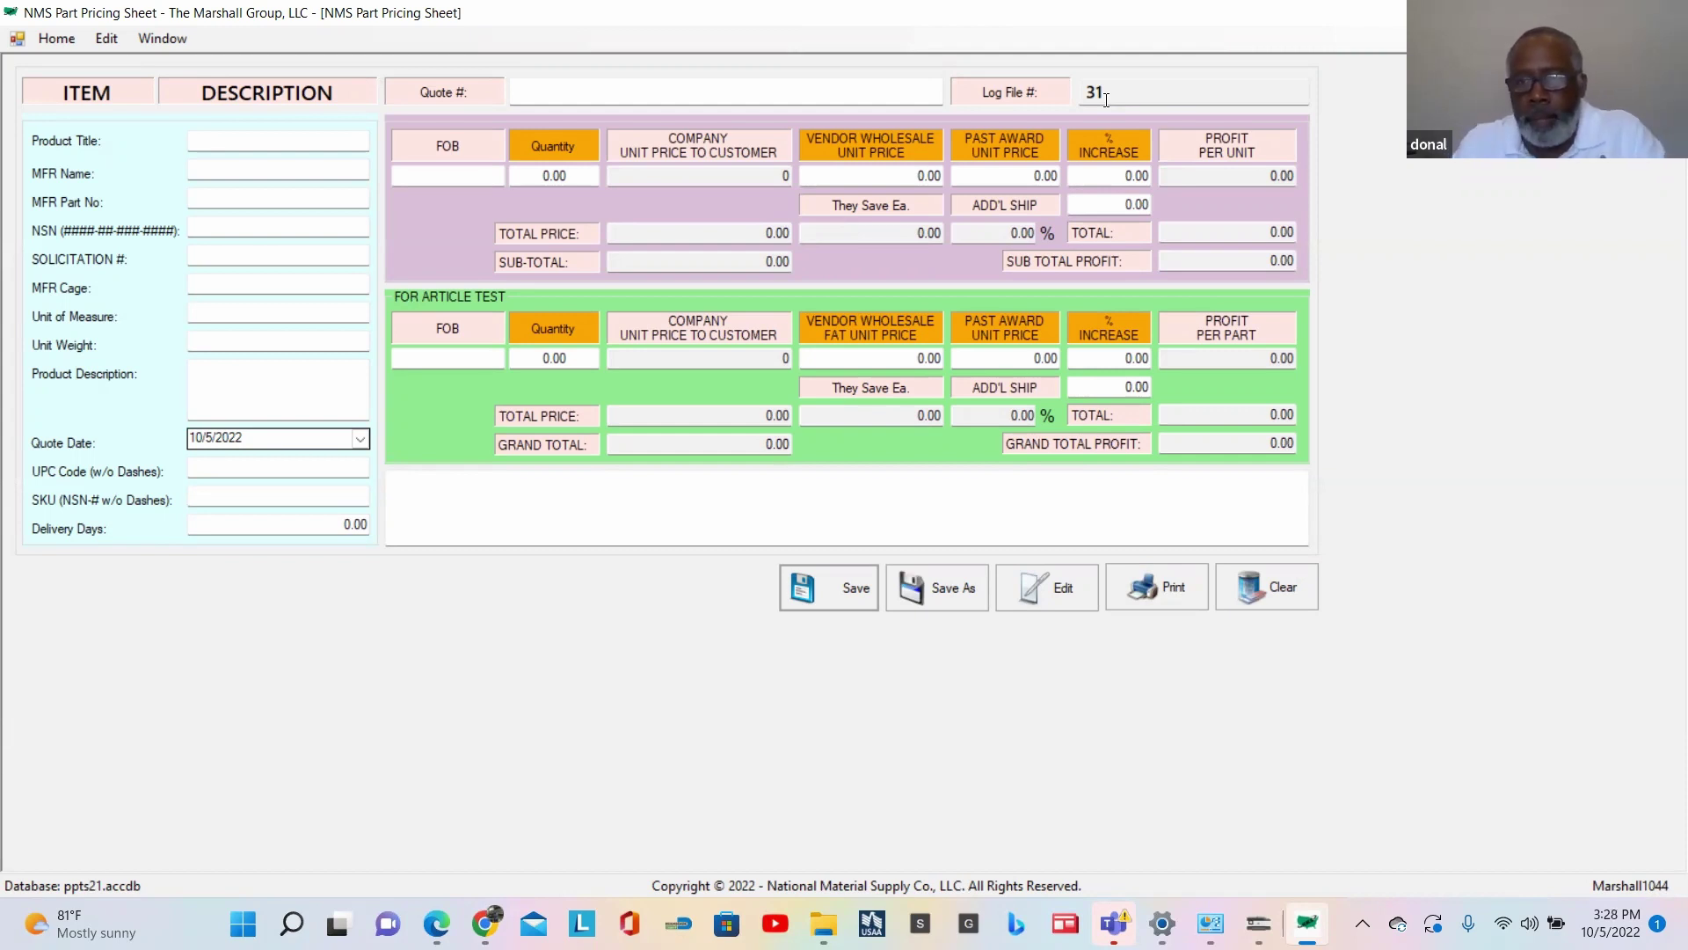
pyautogui.click(233, 143)
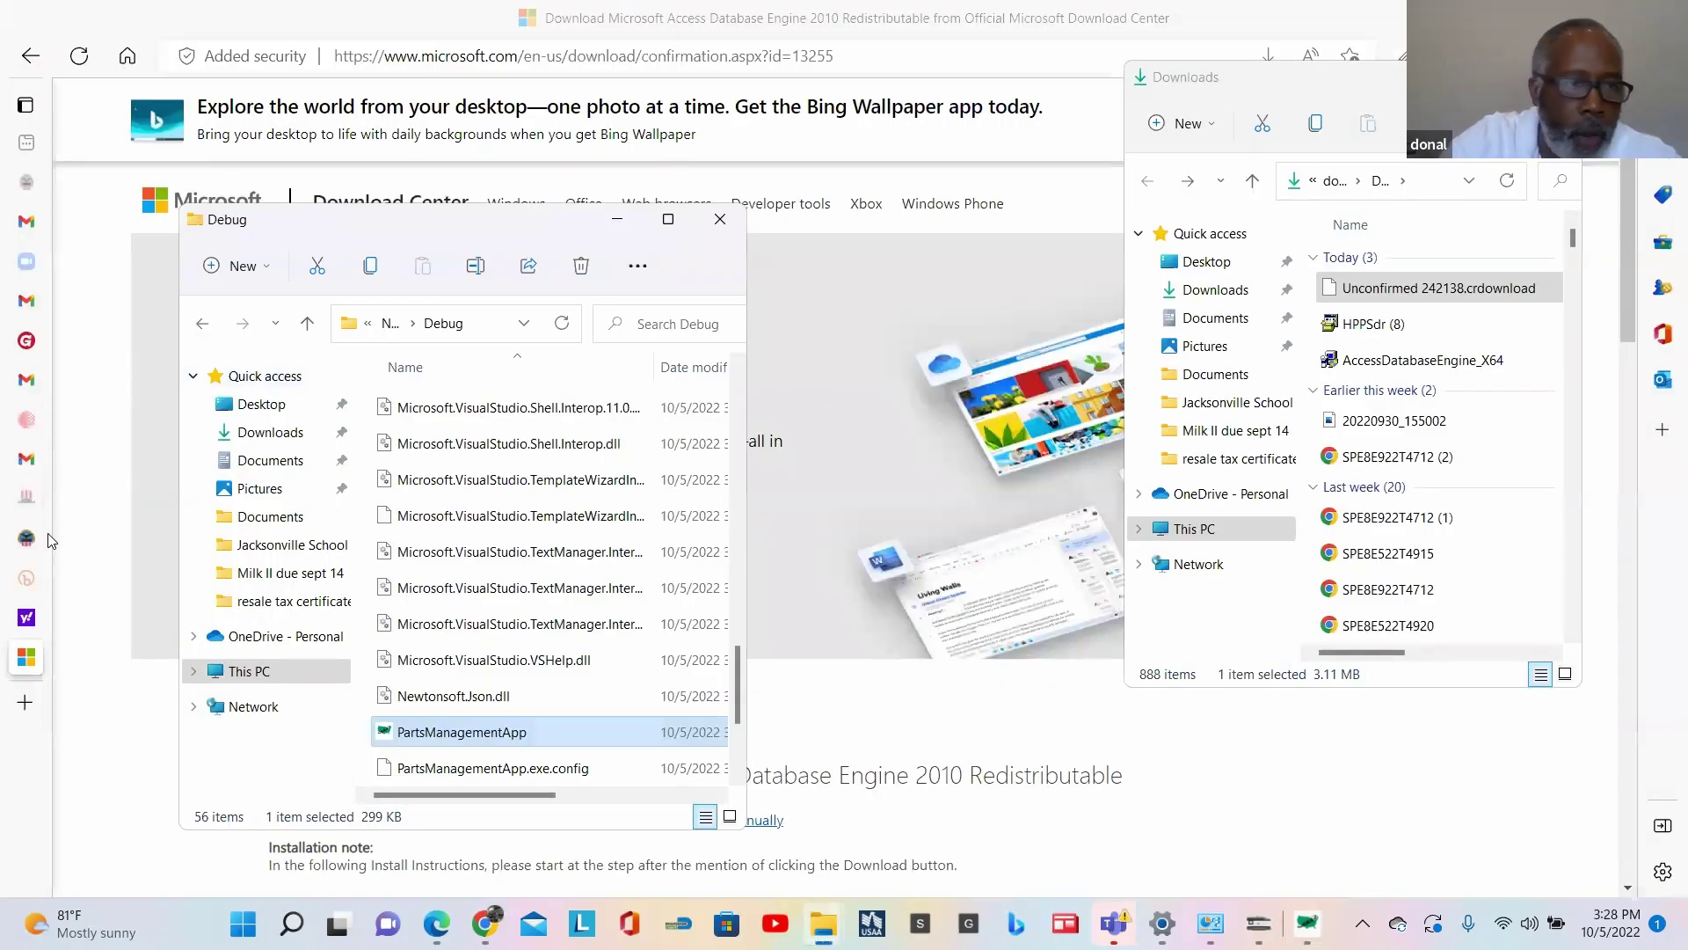
# Step: Switch to the DIBBS tab, log in as a registered user with saved credentials, and return Home
pyautogui.moveTo(38, 431)
pyautogui.click(97, 537)
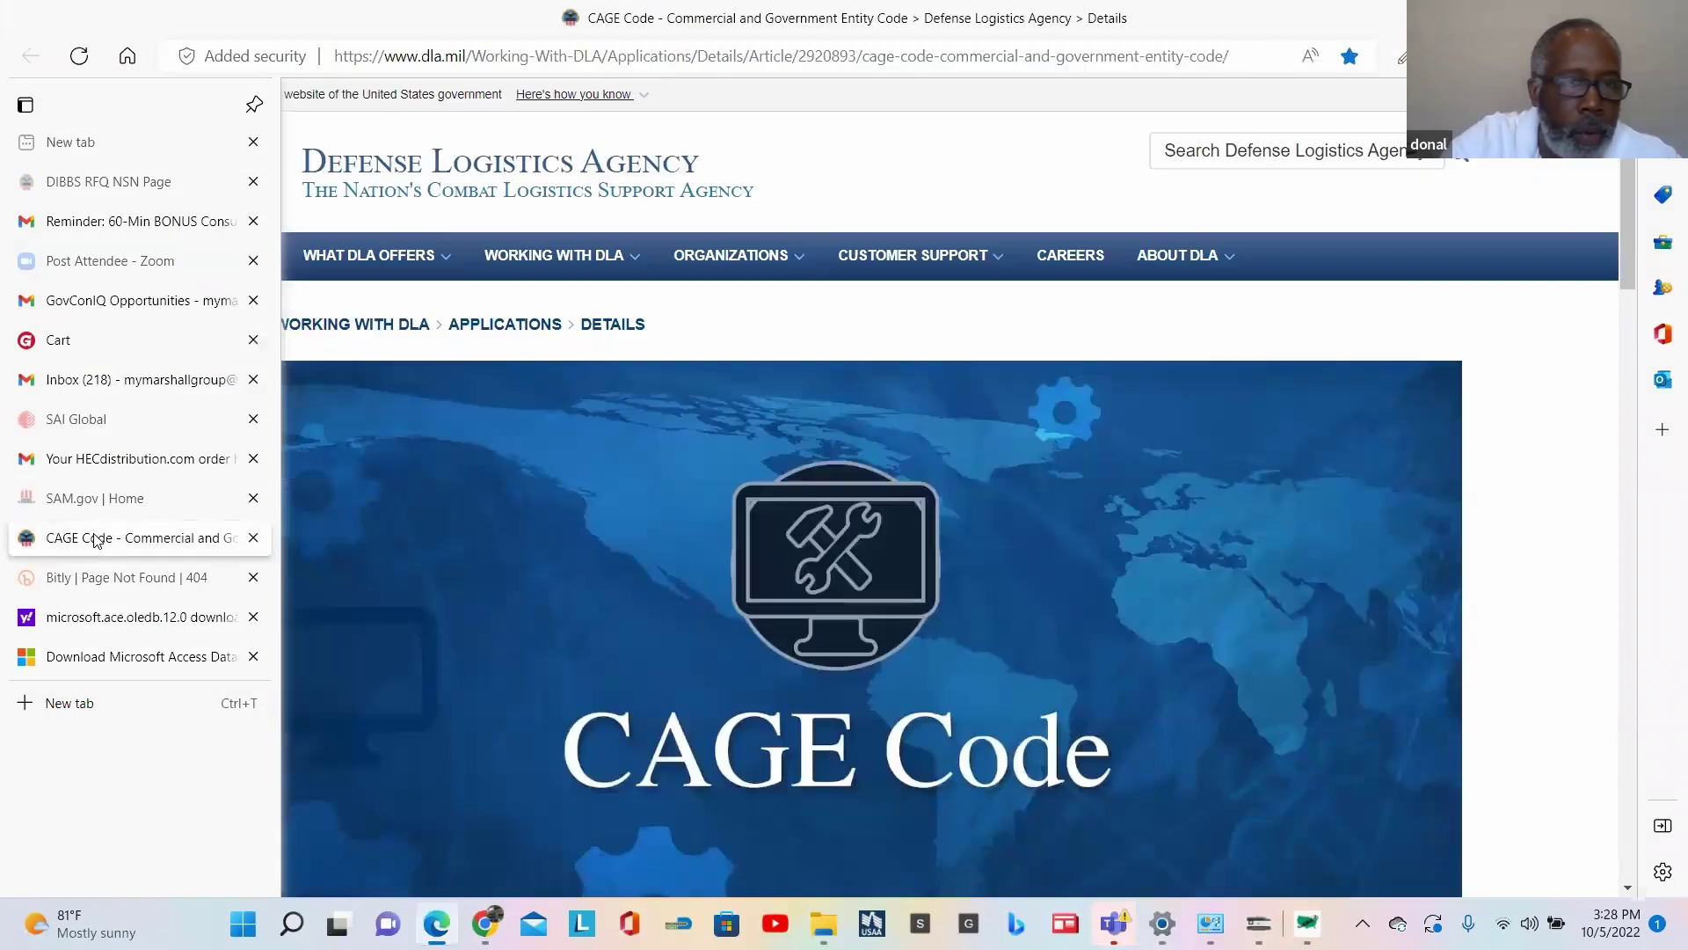
pyautogui.click(96, 181)
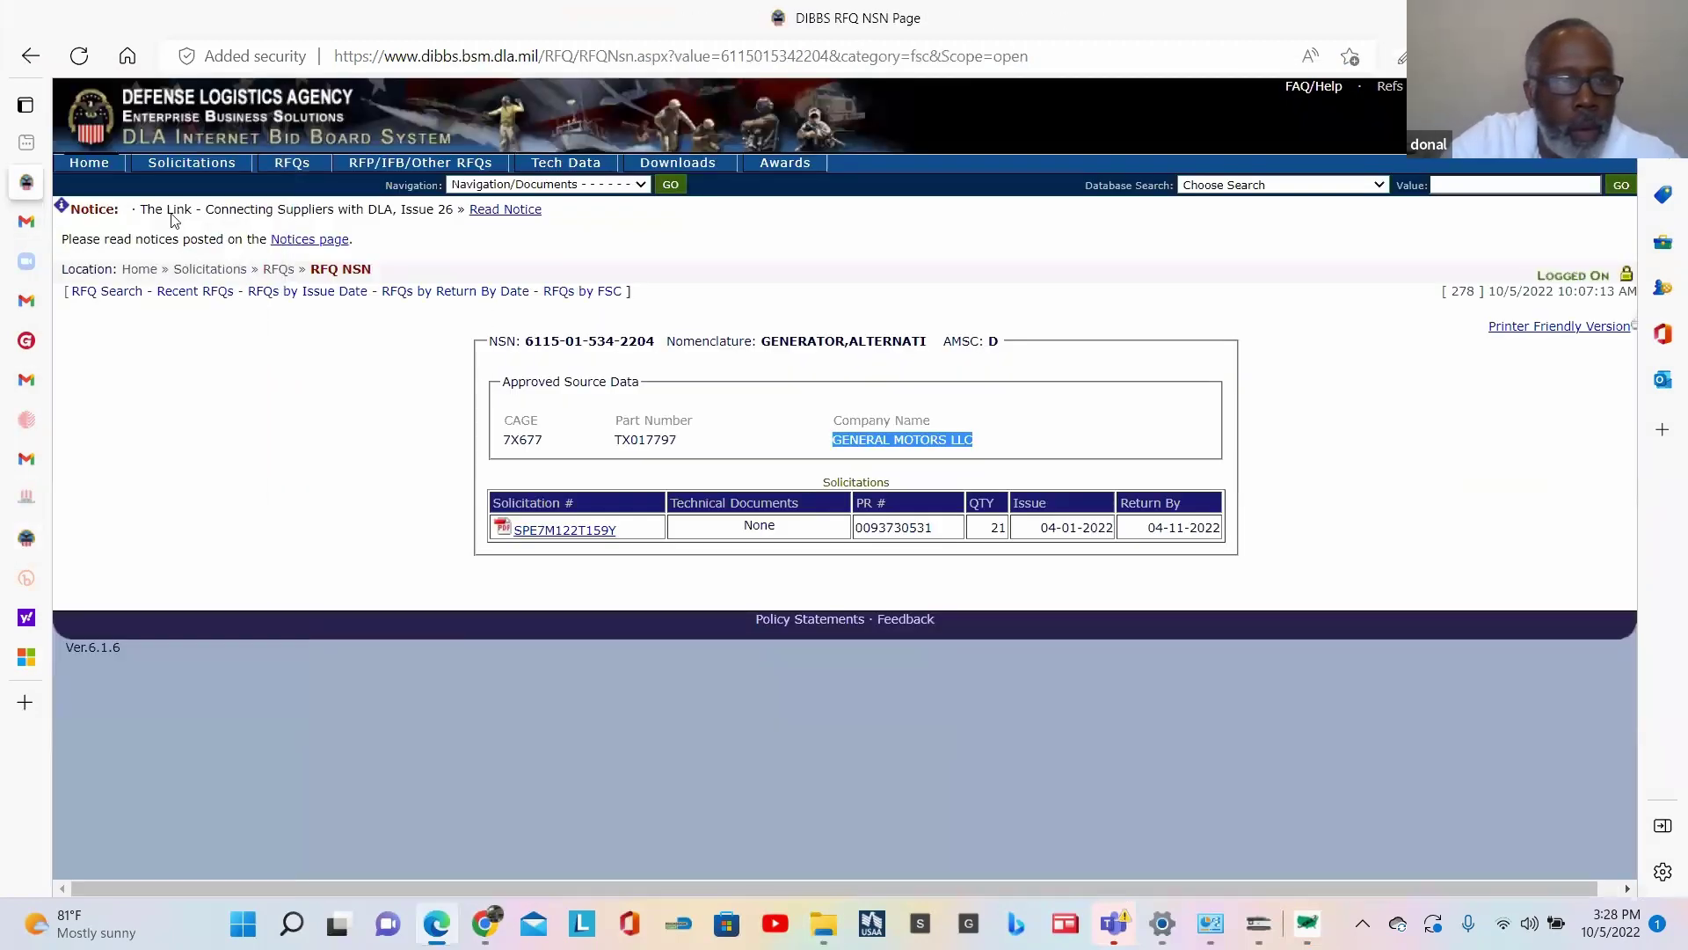
pyautogui.click(88, 165)
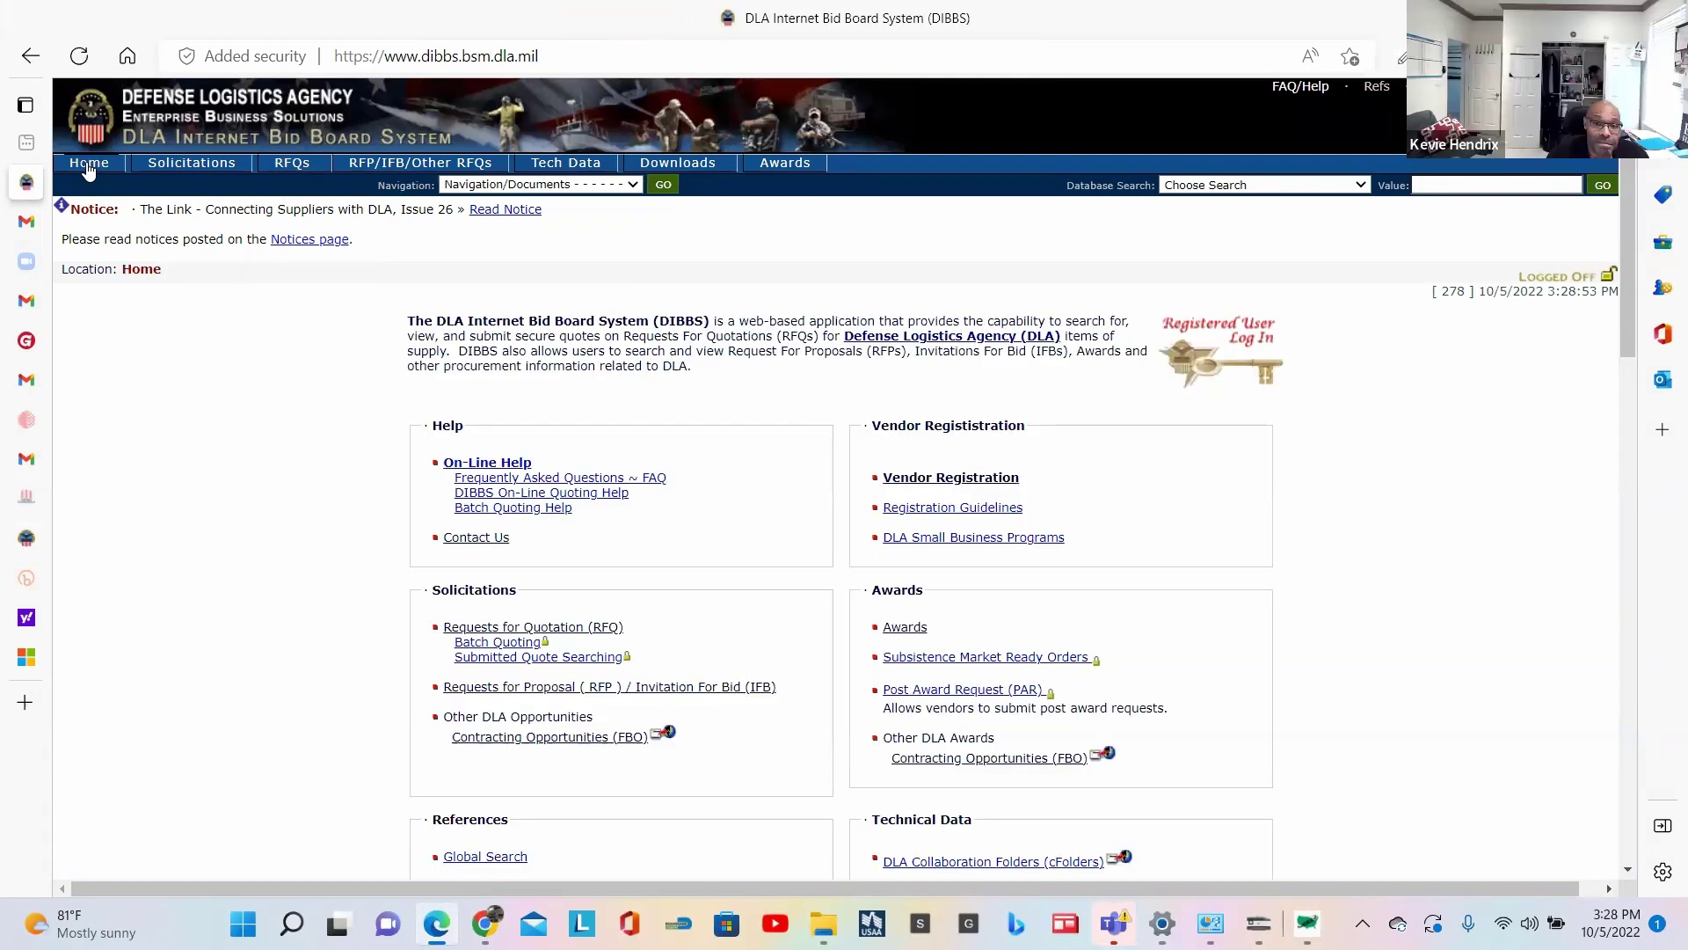
pyautogui.click(1235, 337)
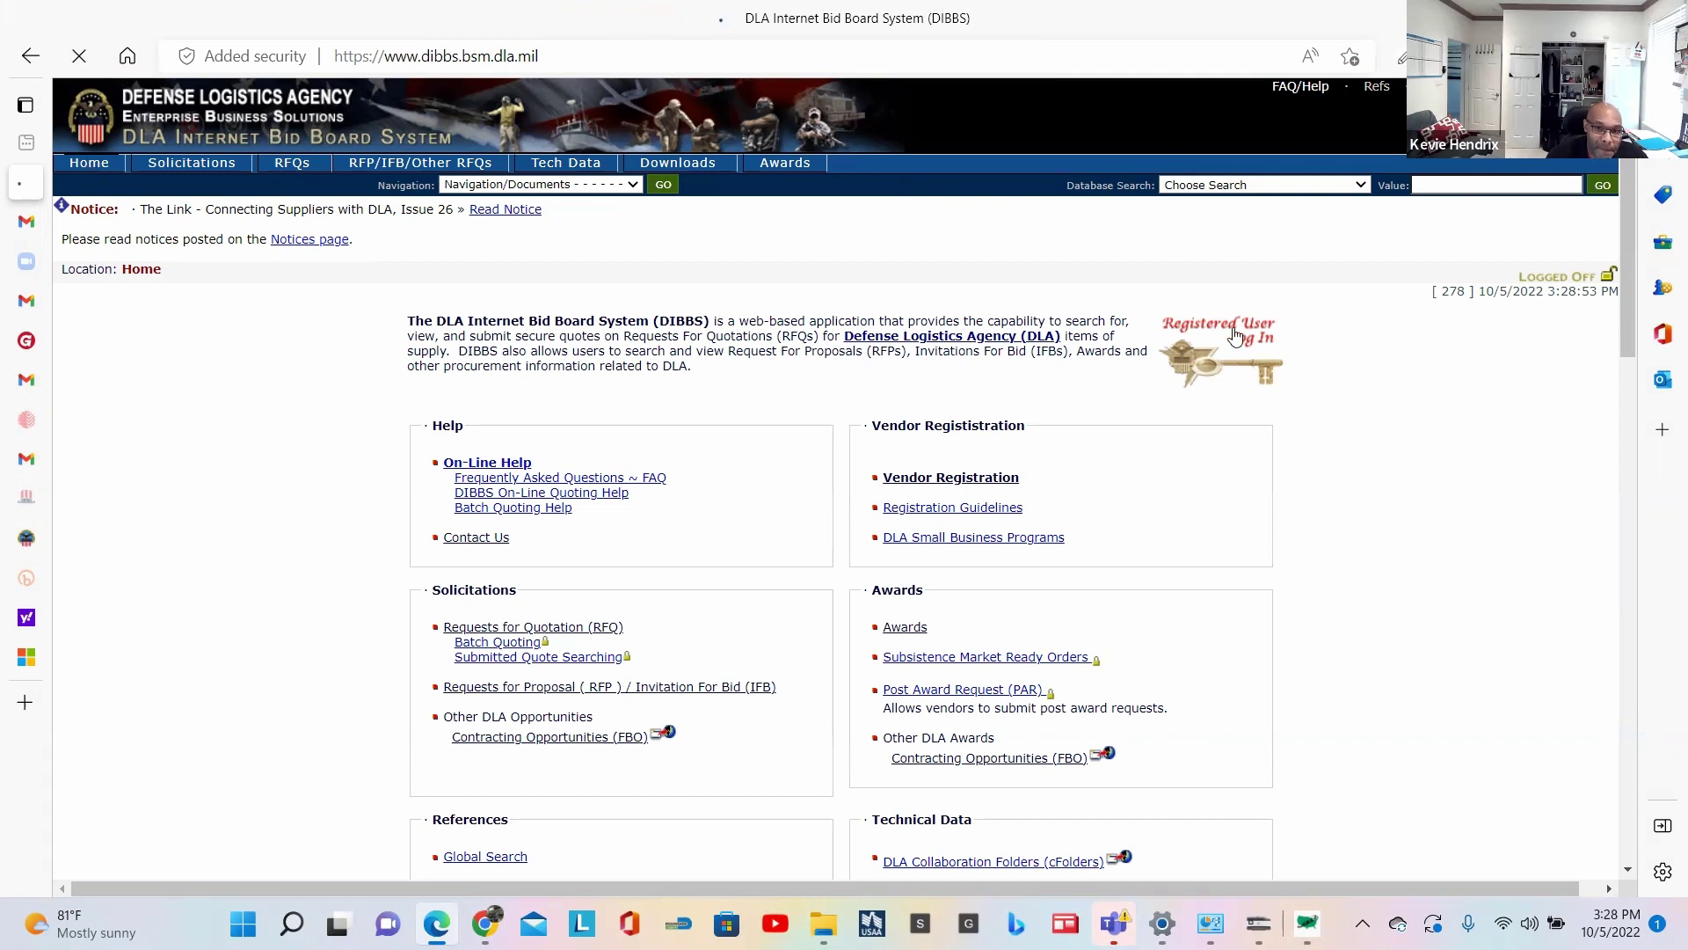
pyautogui.click(758, 453)
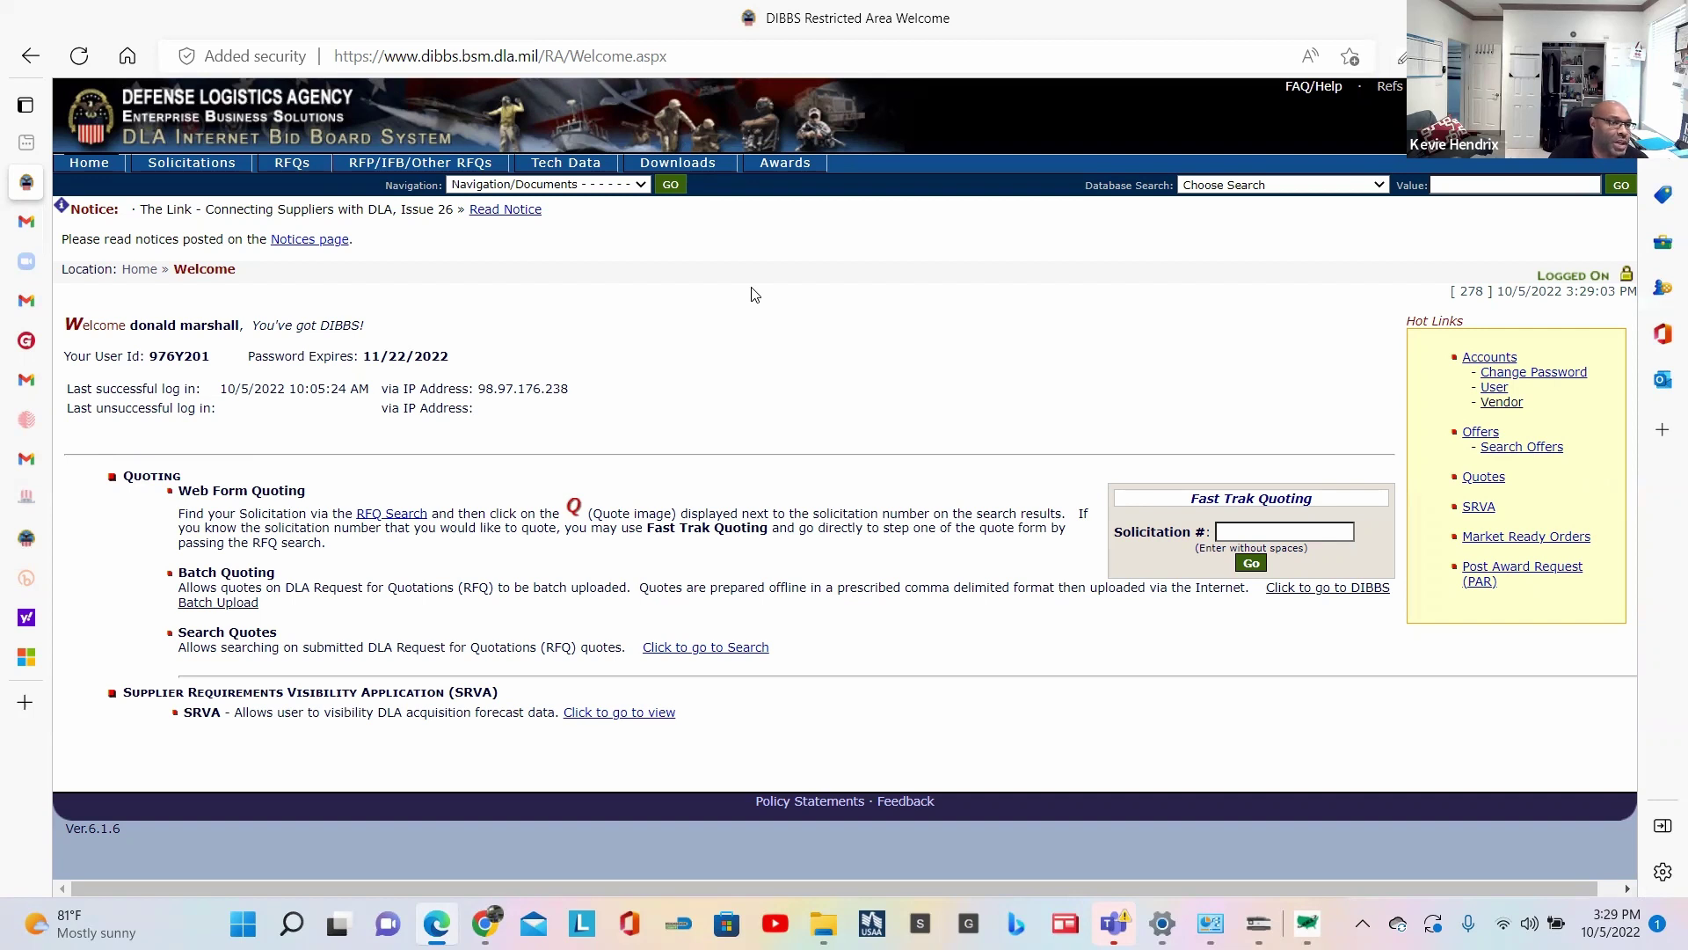
pyautogui.click(102, 170)
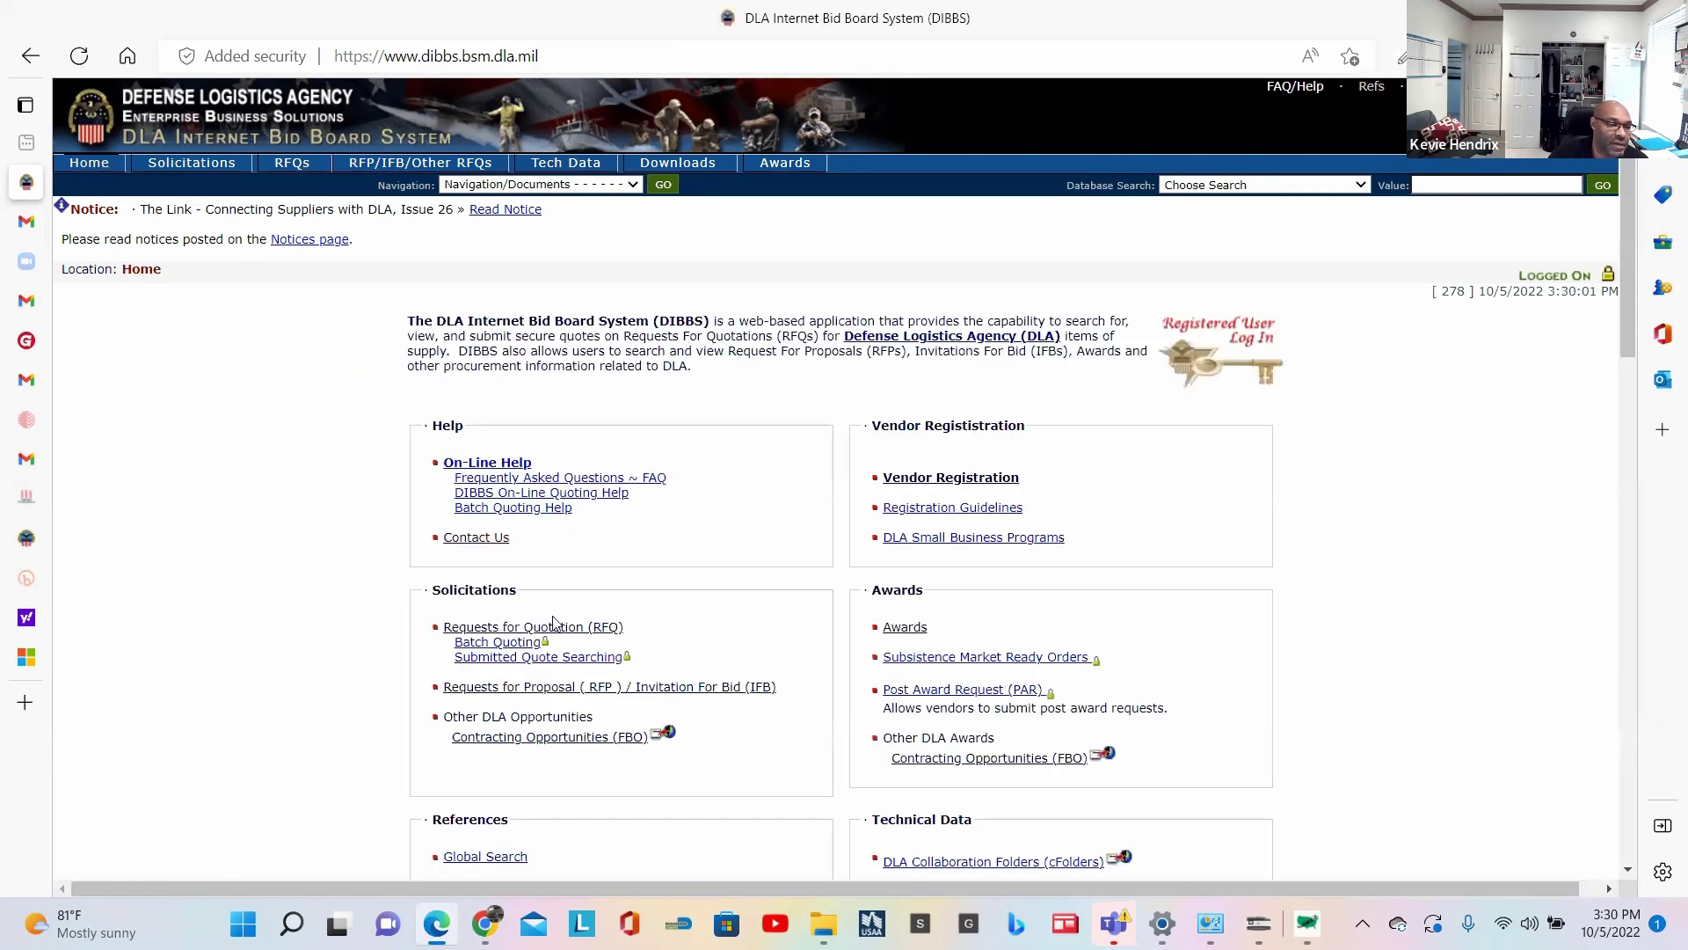
pyautogui.click(585, 629)
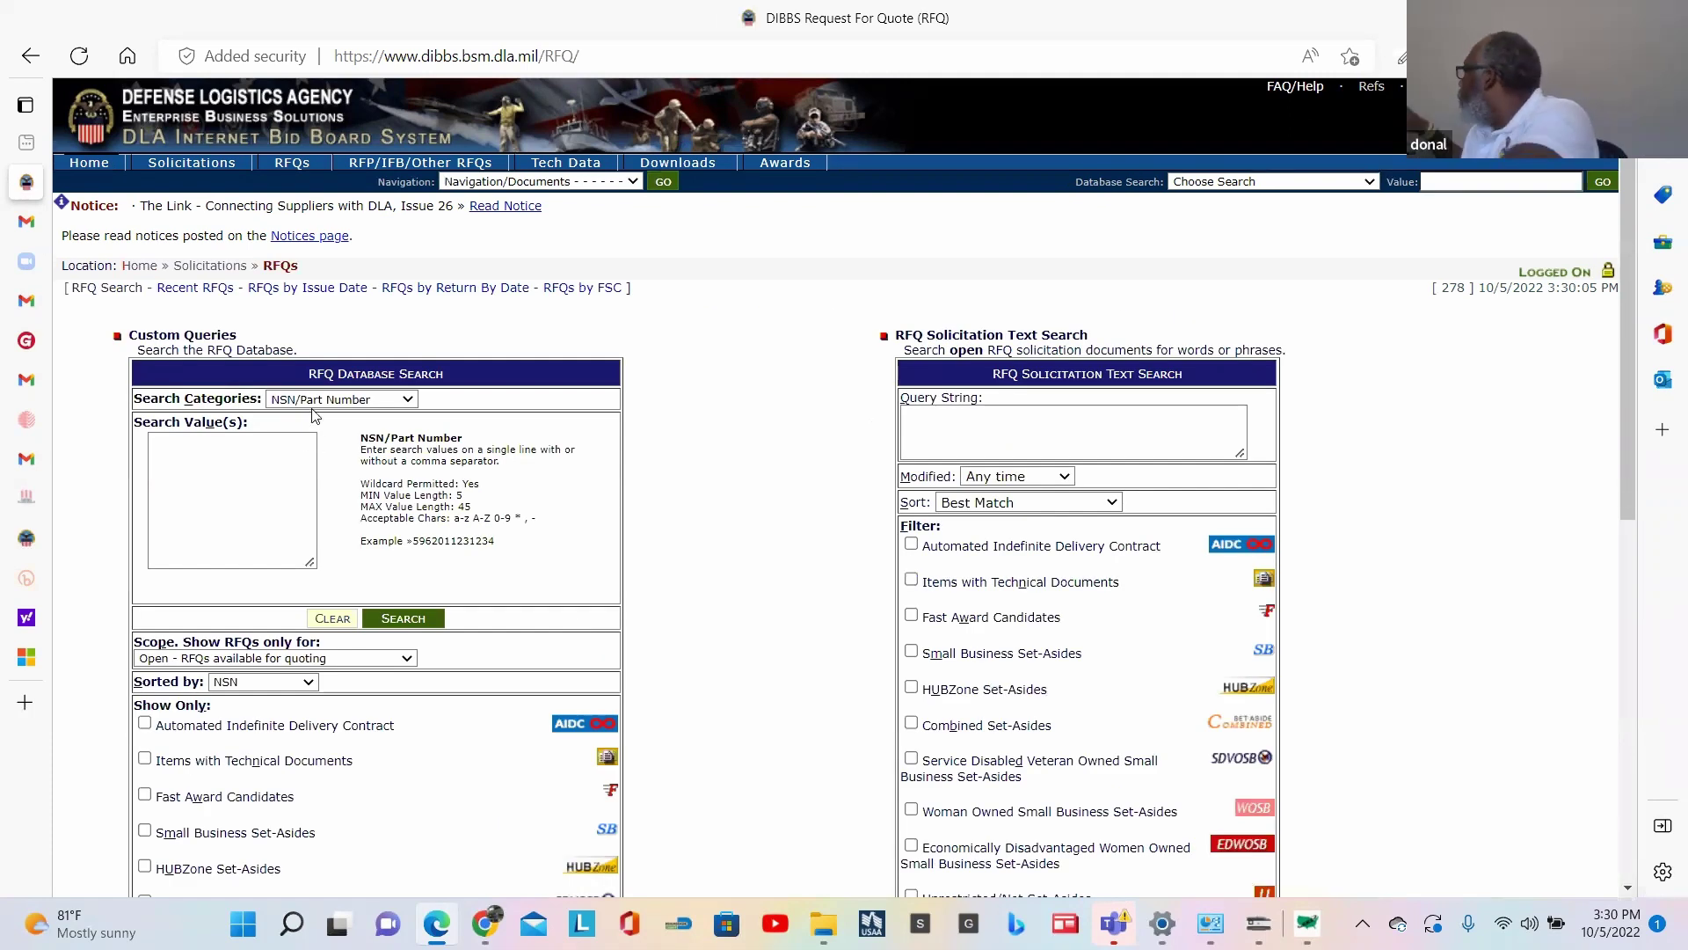
pyautogui.click(241, 451)
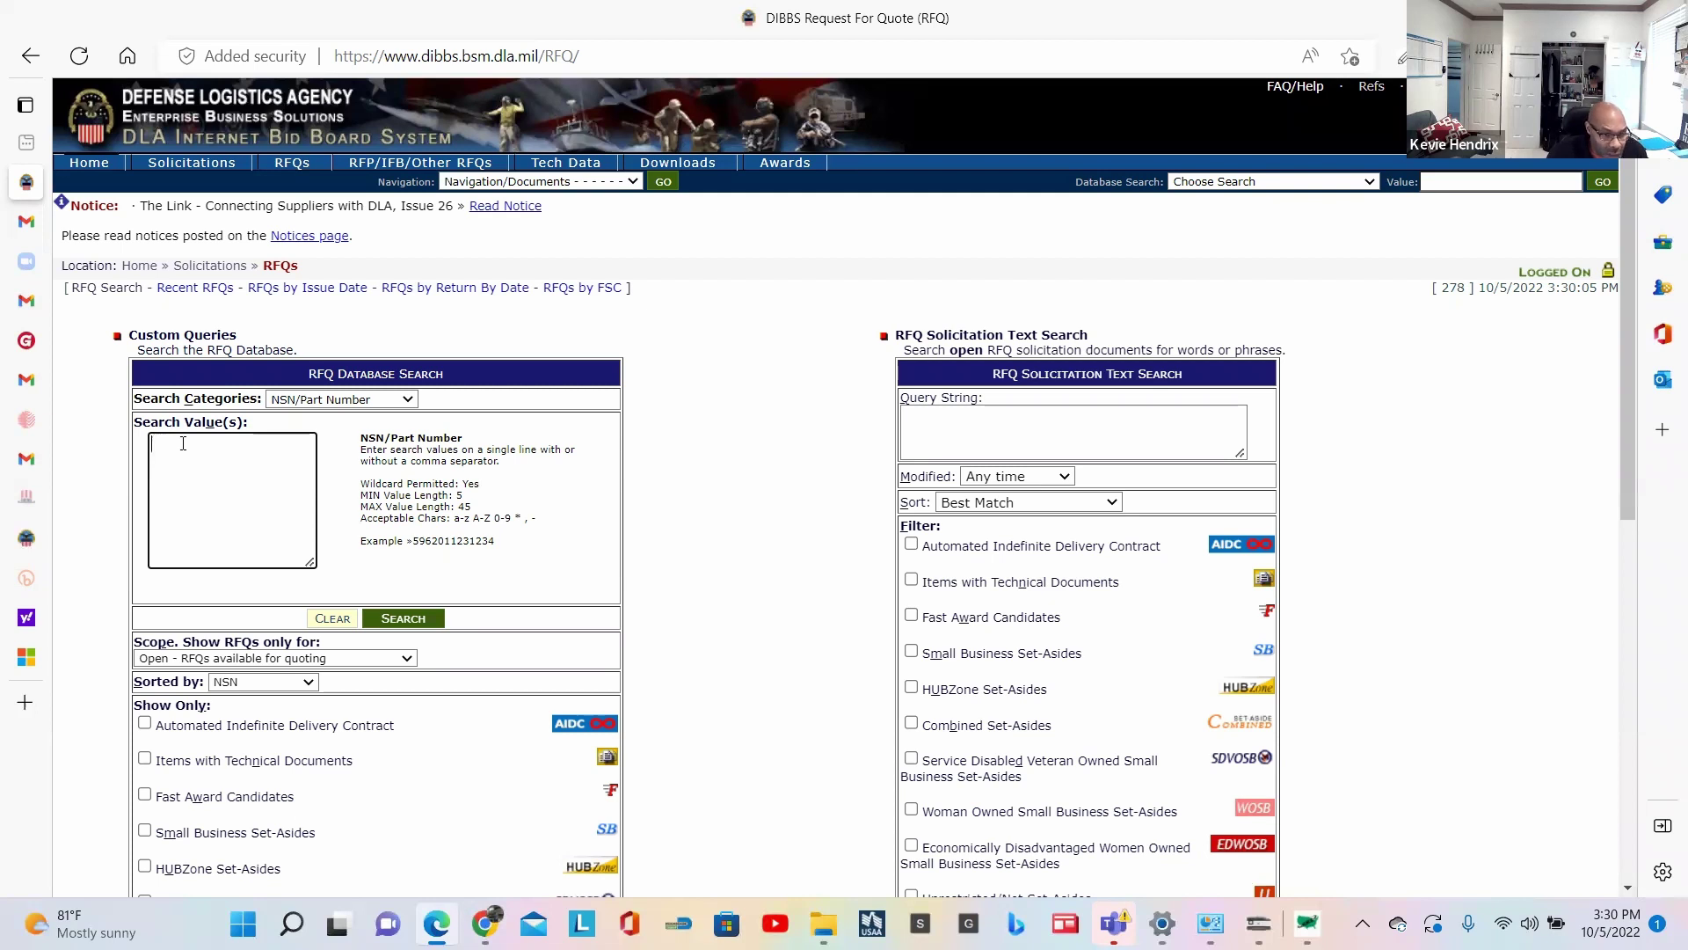
pyautogui.write('4')
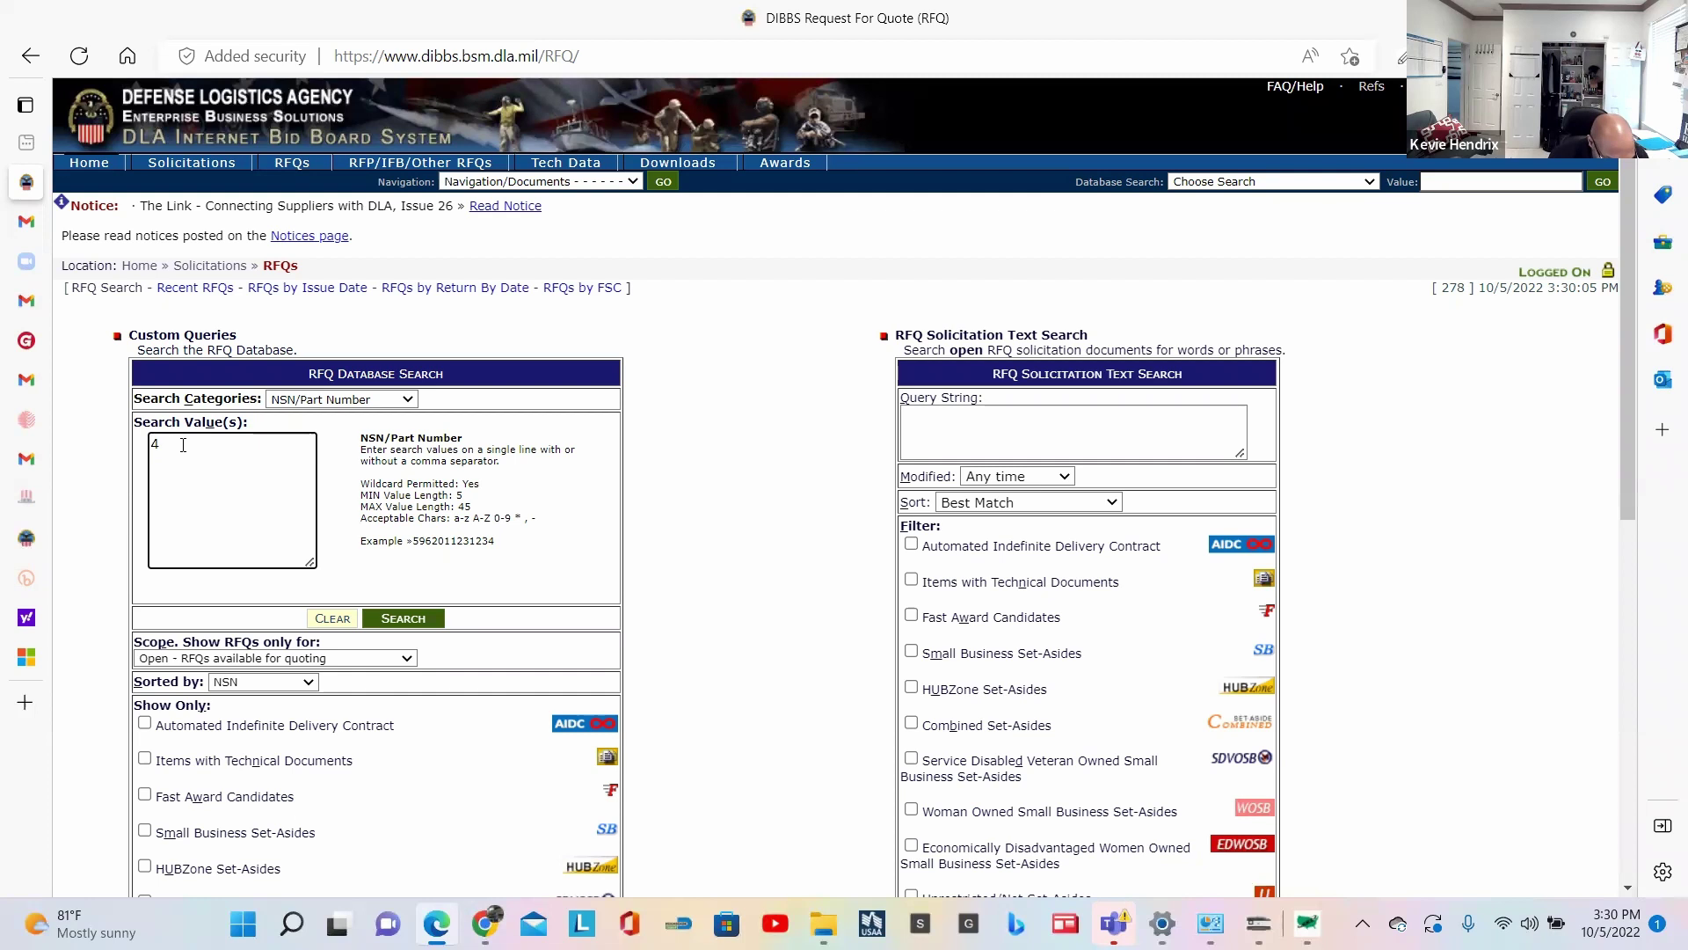
pyautogui.write('24')
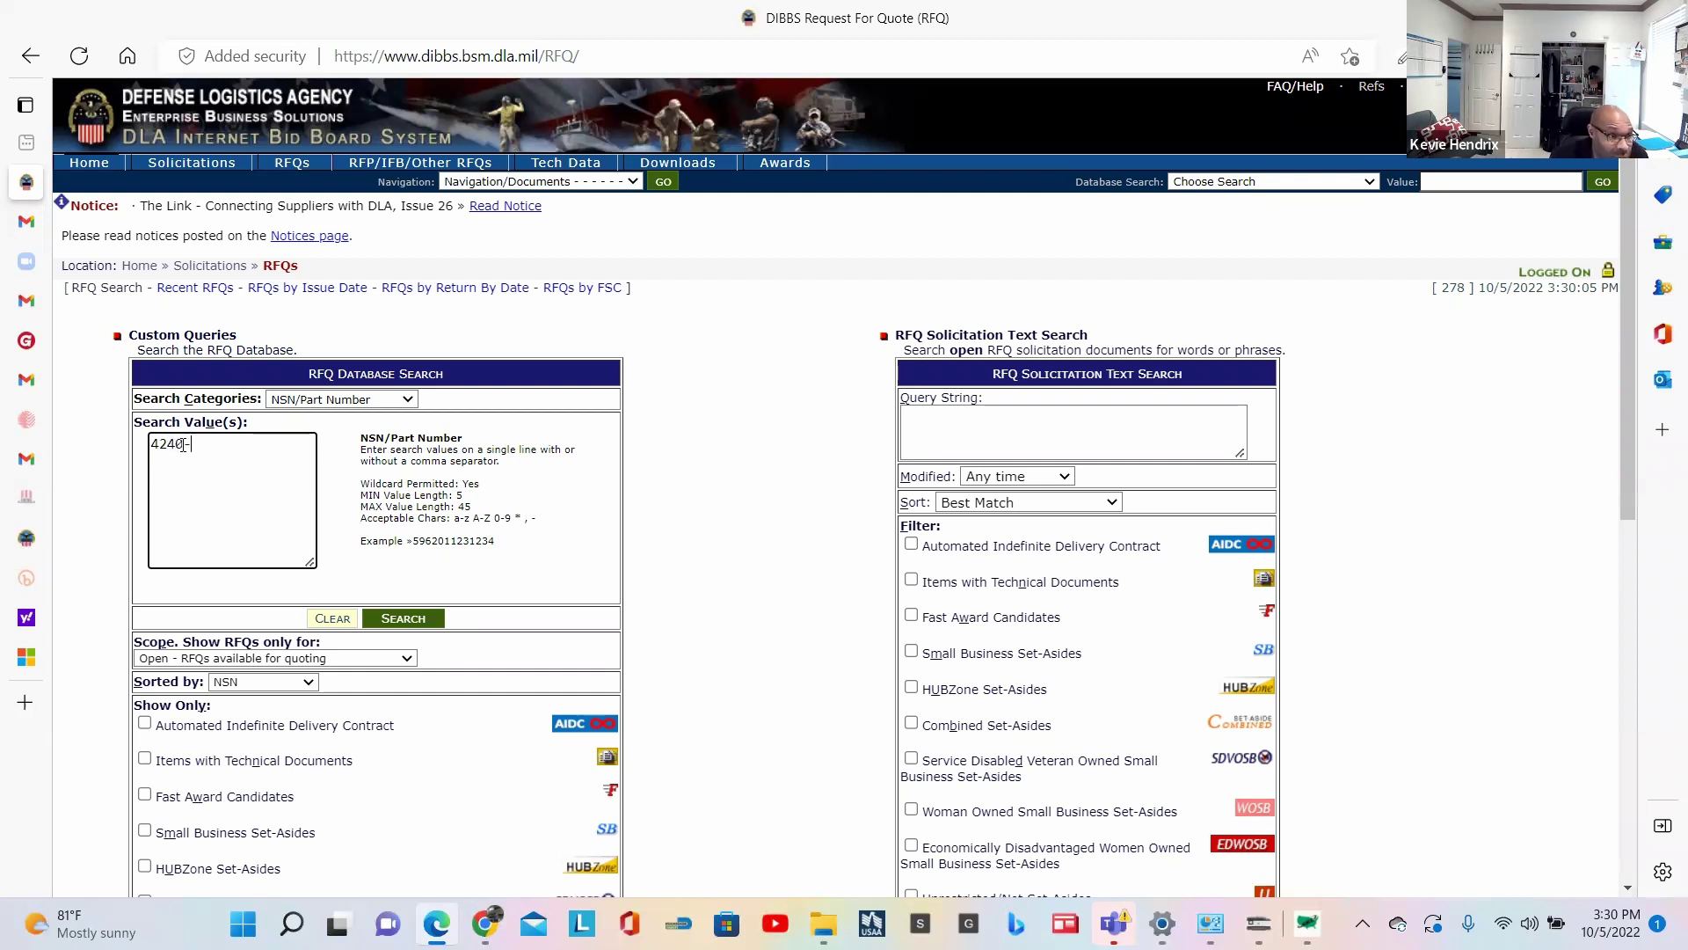
pyautogui.write('0-01-')
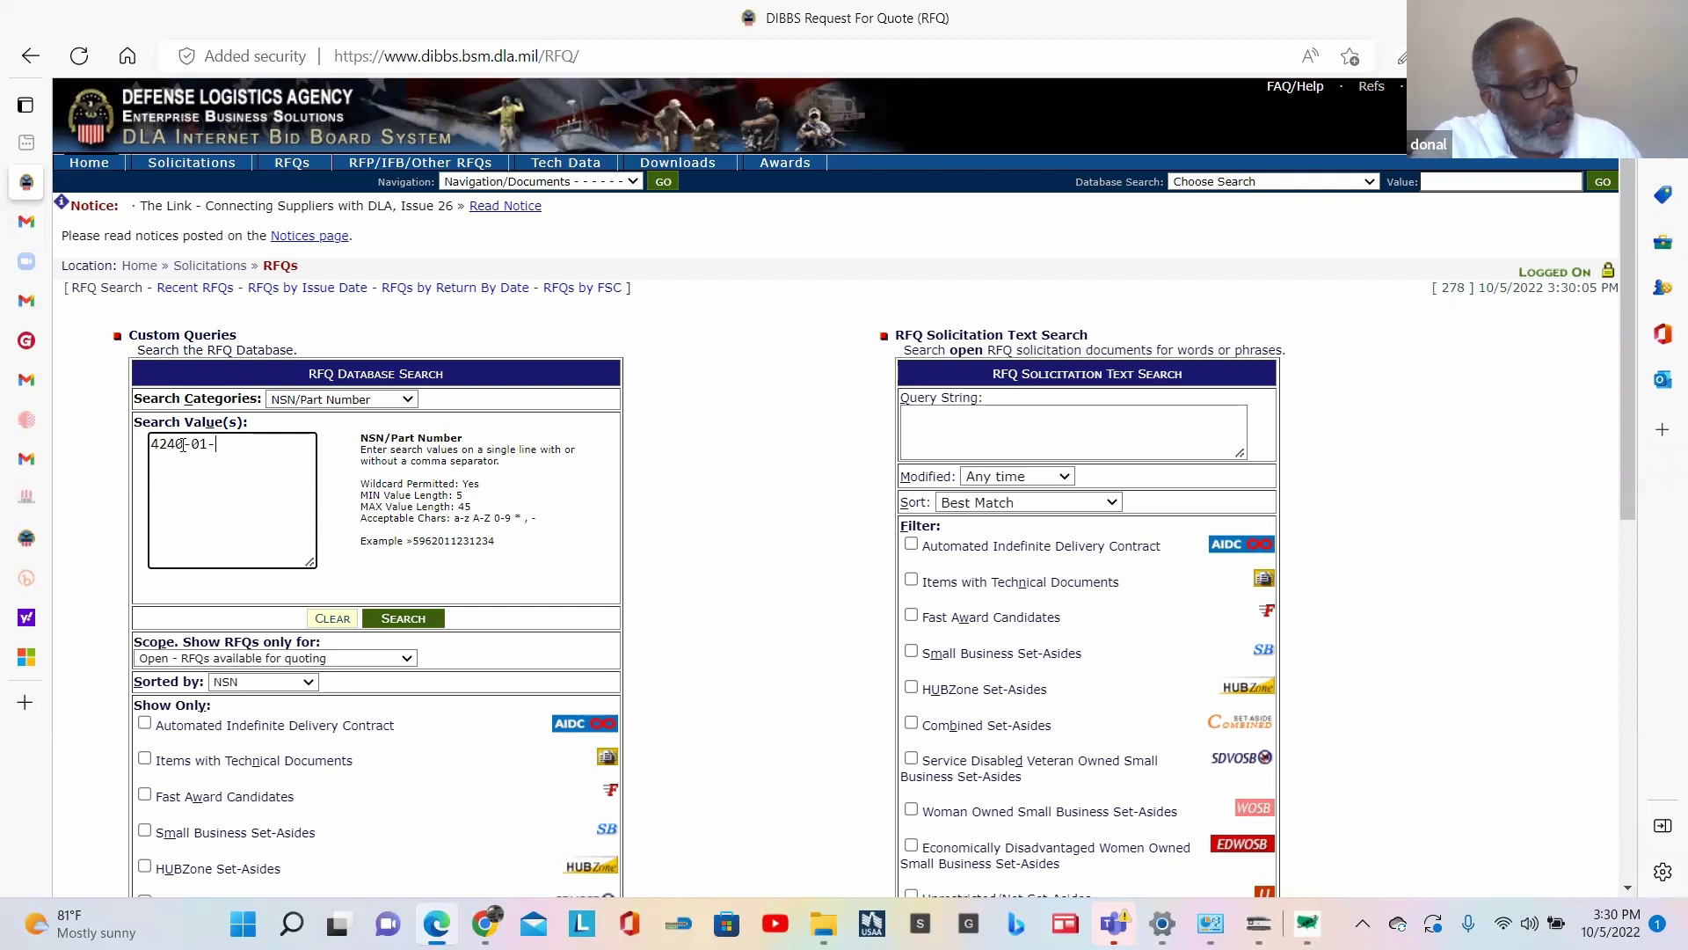
pyautogui.write('324-')
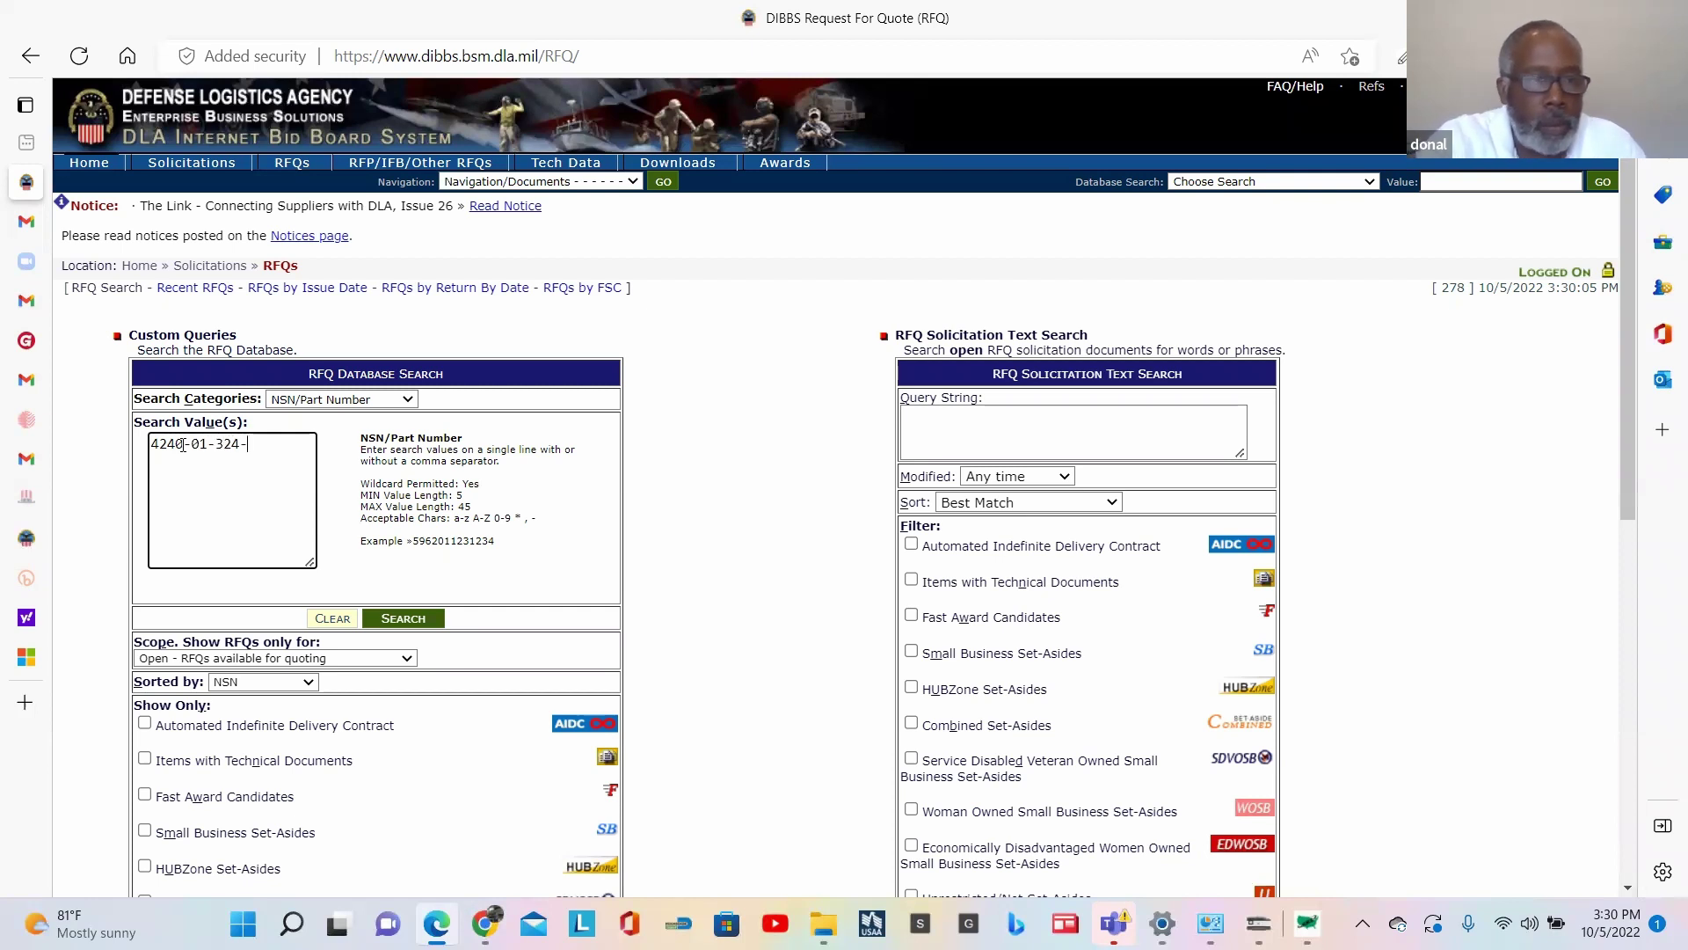
pyautogui.write('2004')
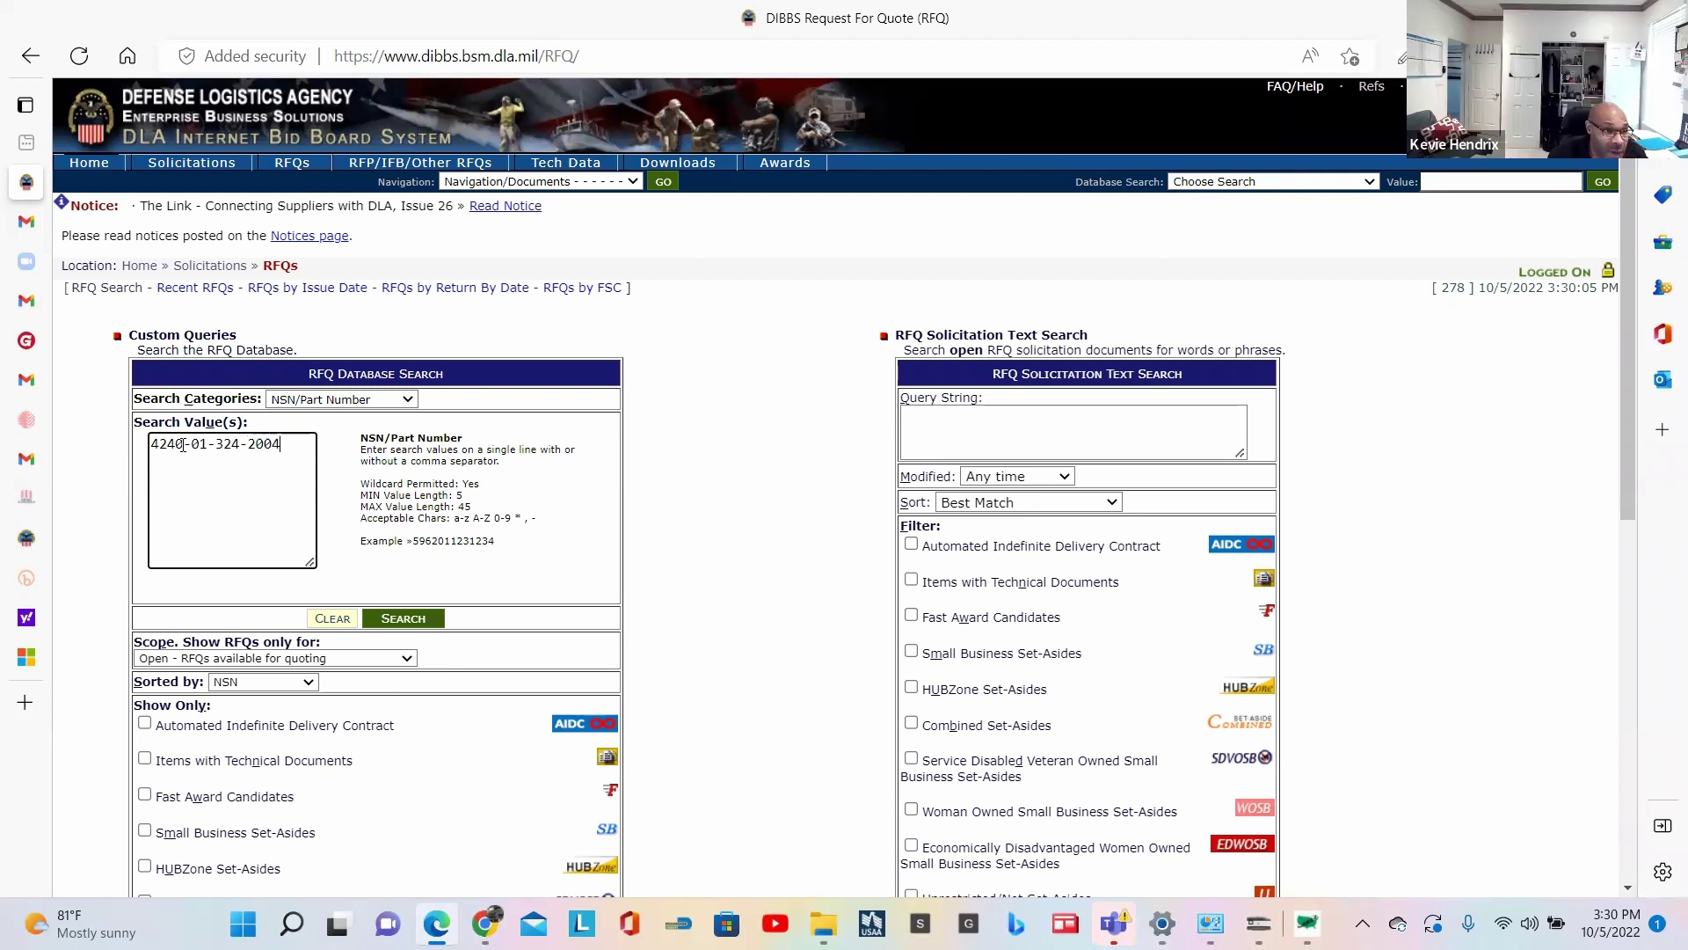
pyautogui.hotkey('ctrl', 'a')
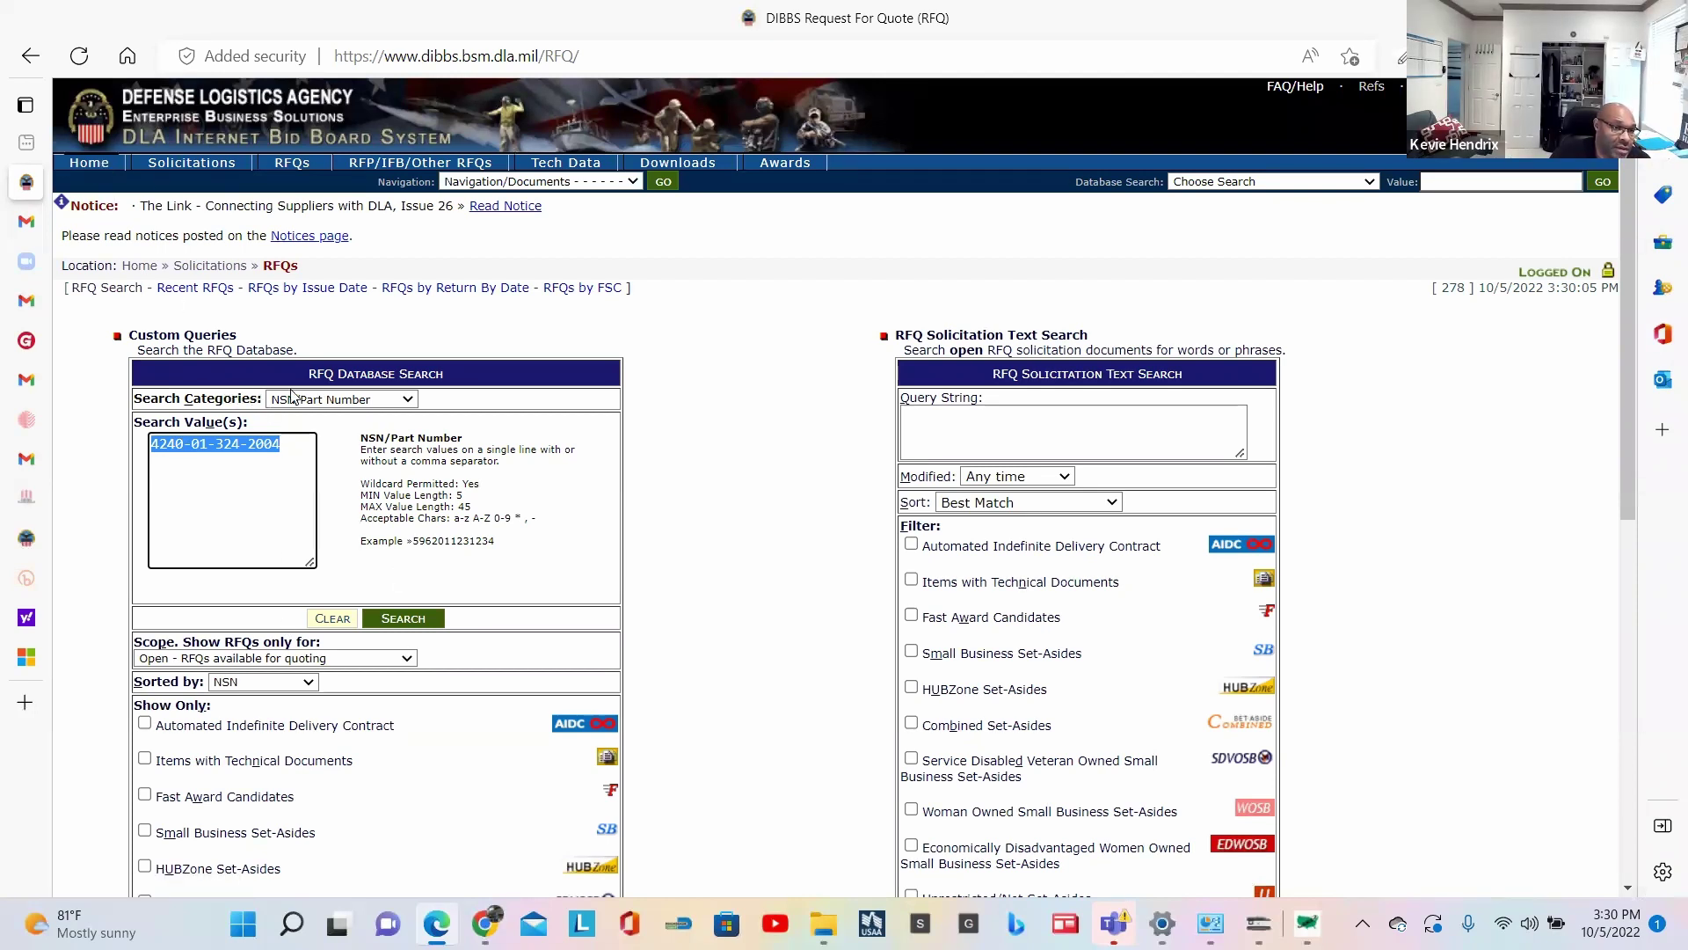
pyautogui.click(327, 401)
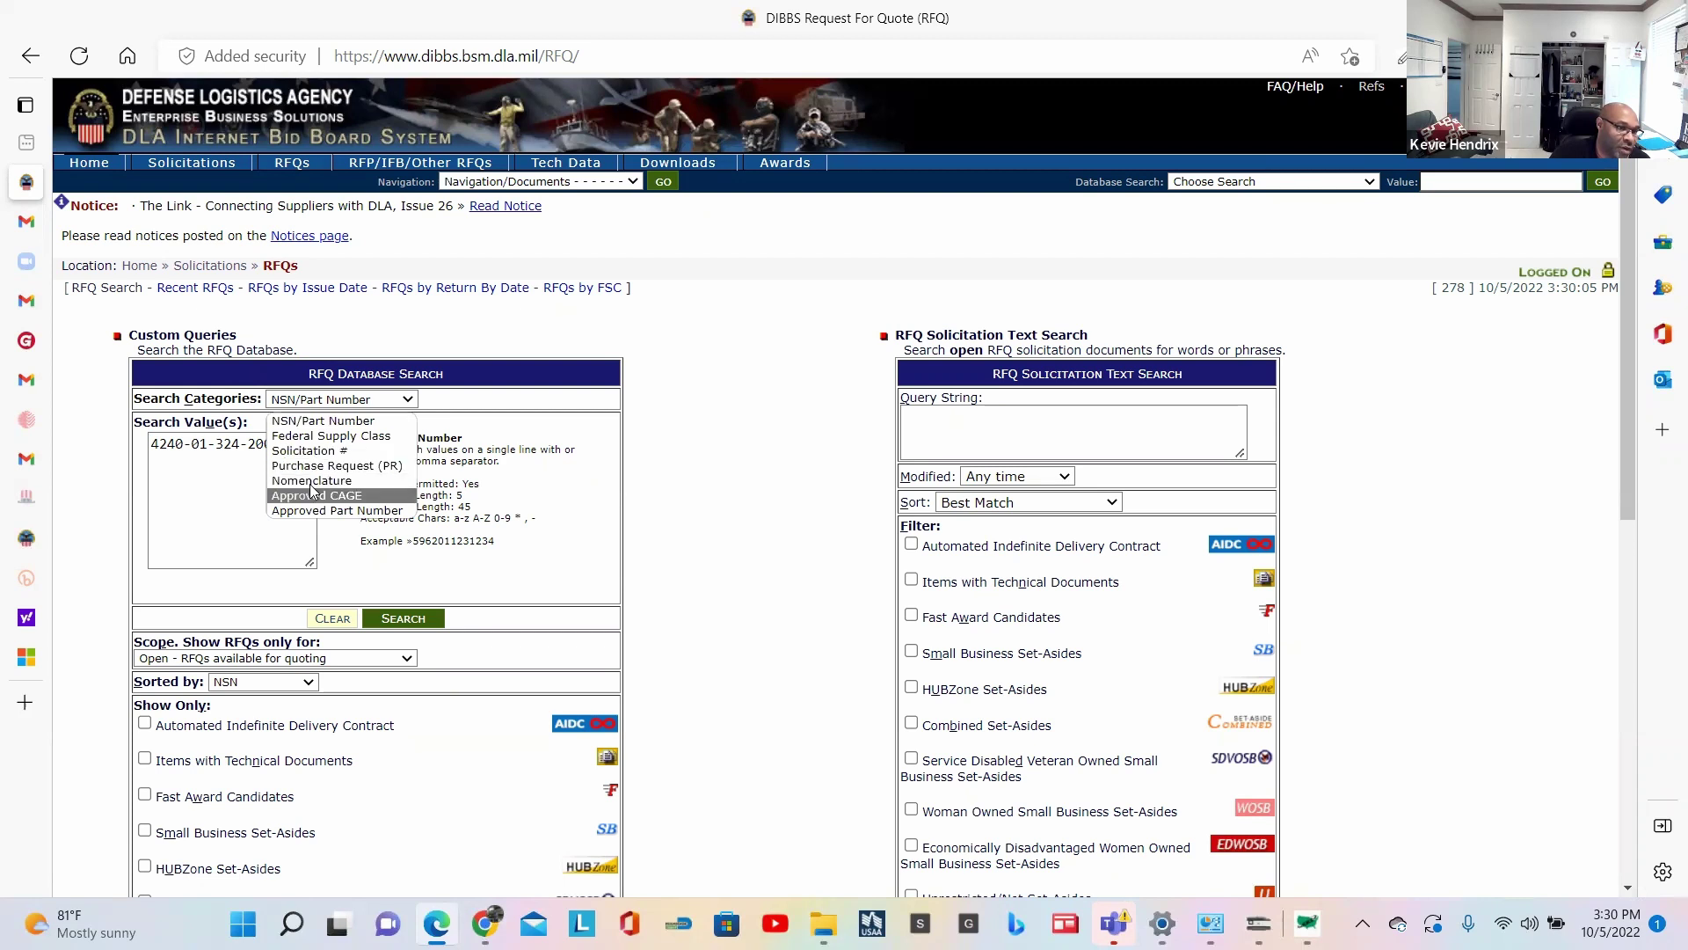
pyautogui.click(318, 426)
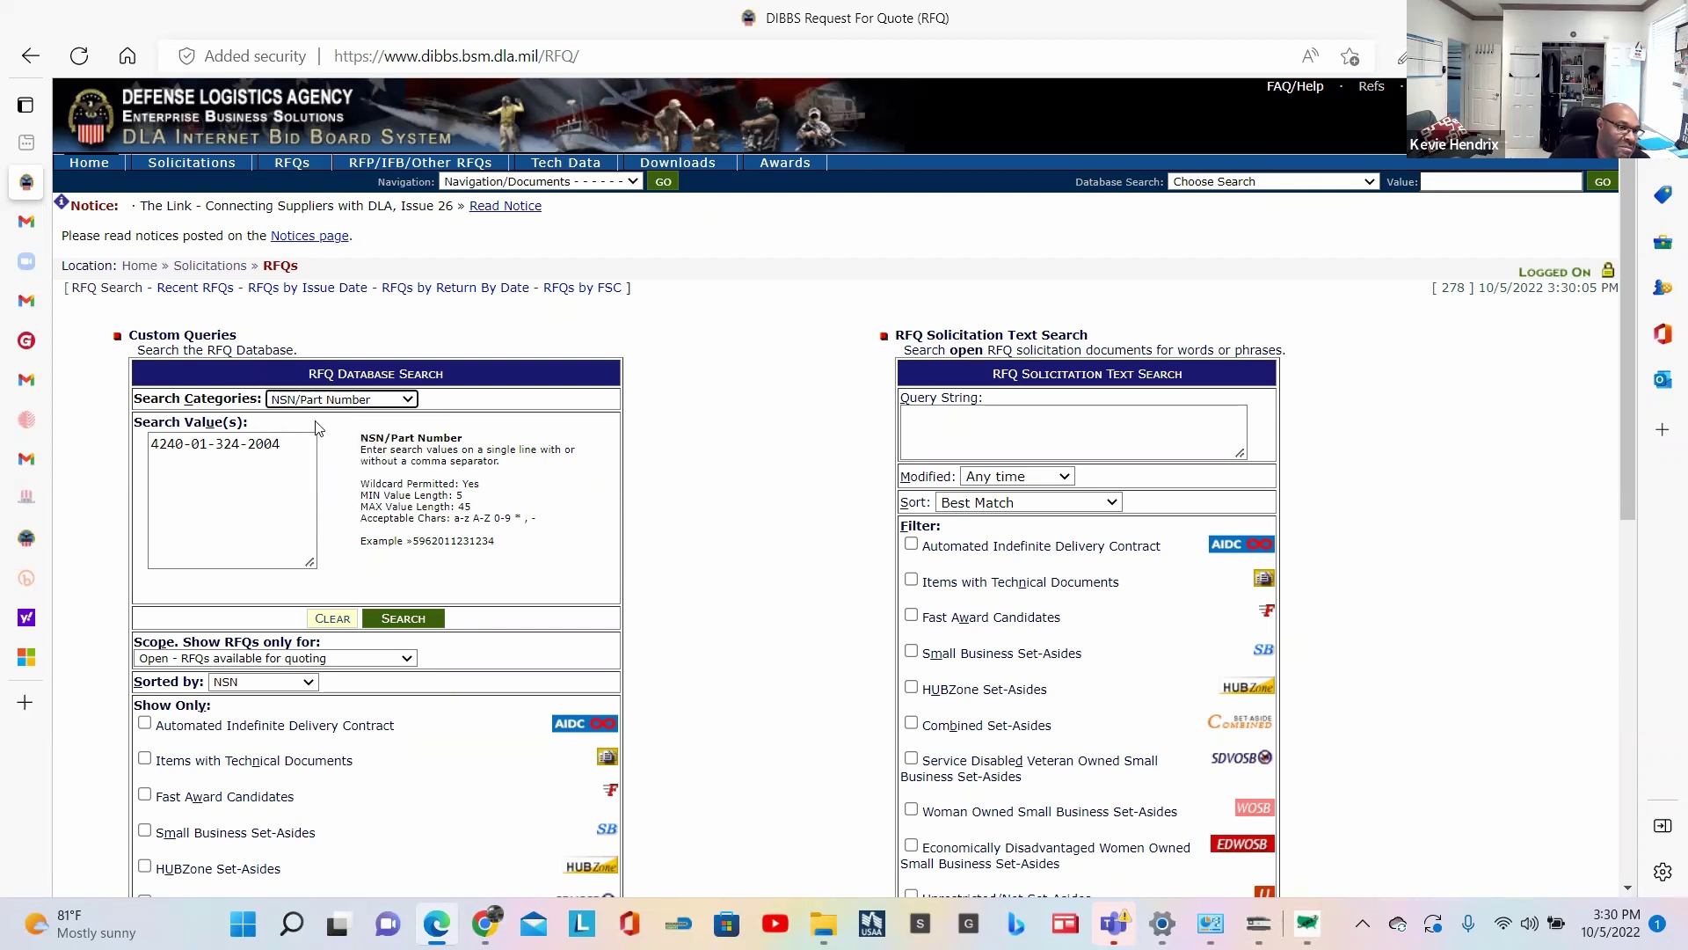
pyautogui.click(405, 619)
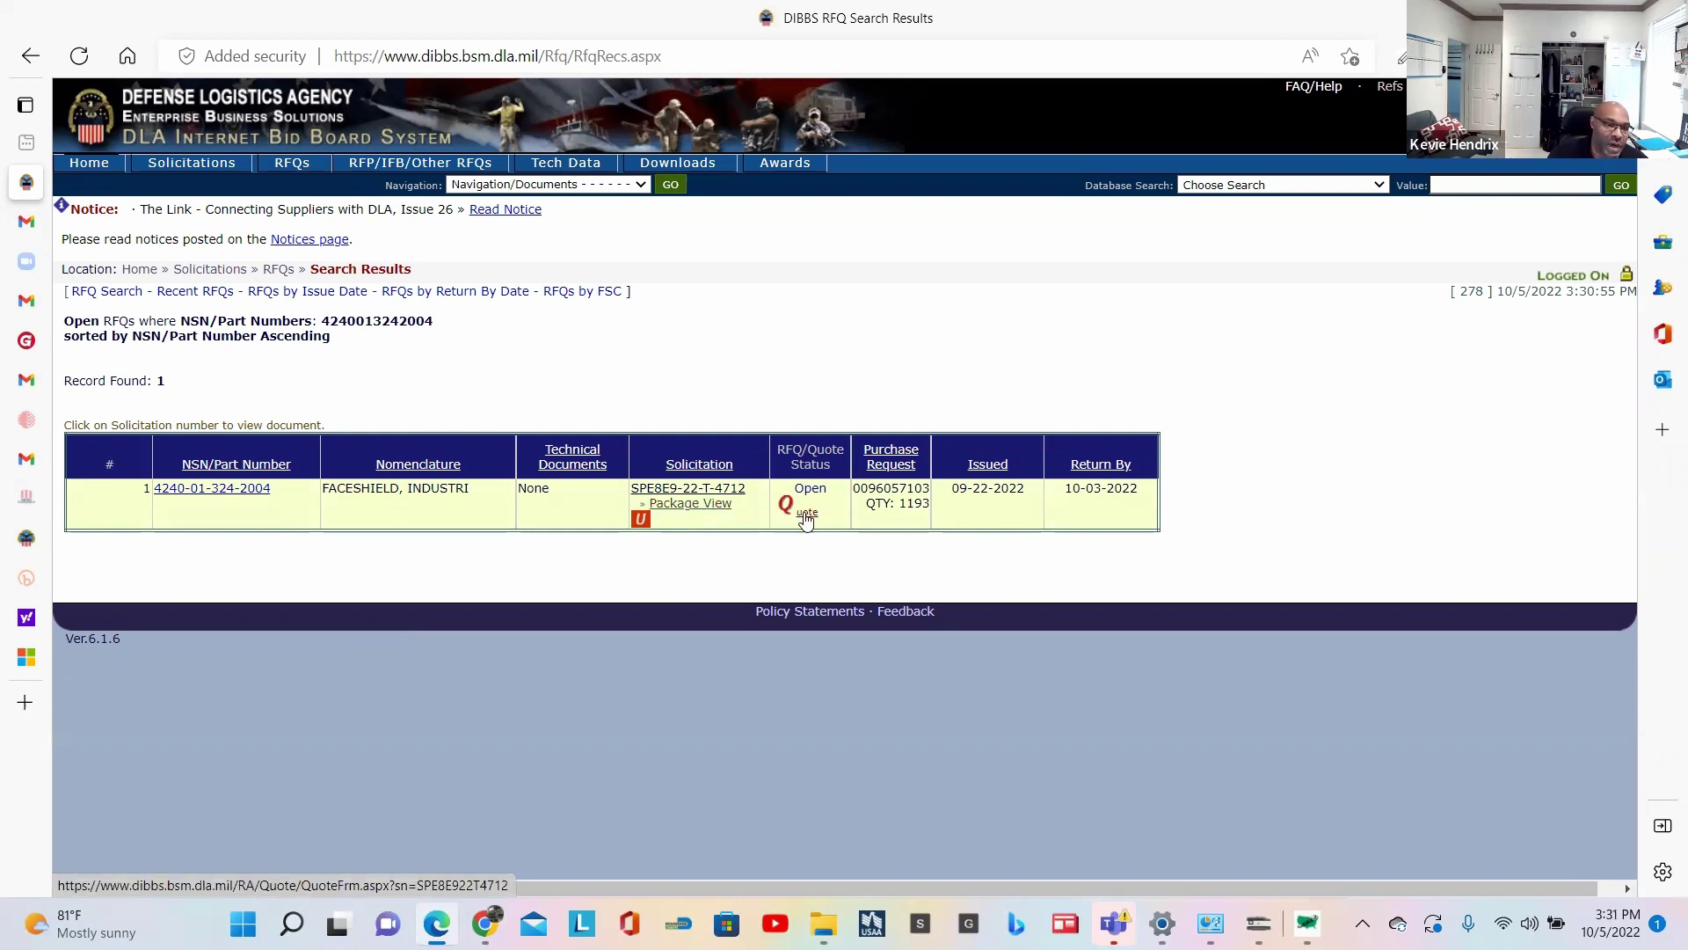
# Step: Download and open the SPE8E9-22-T-4712 Request for Quotations PDF
pyautogui.click(708, 489)
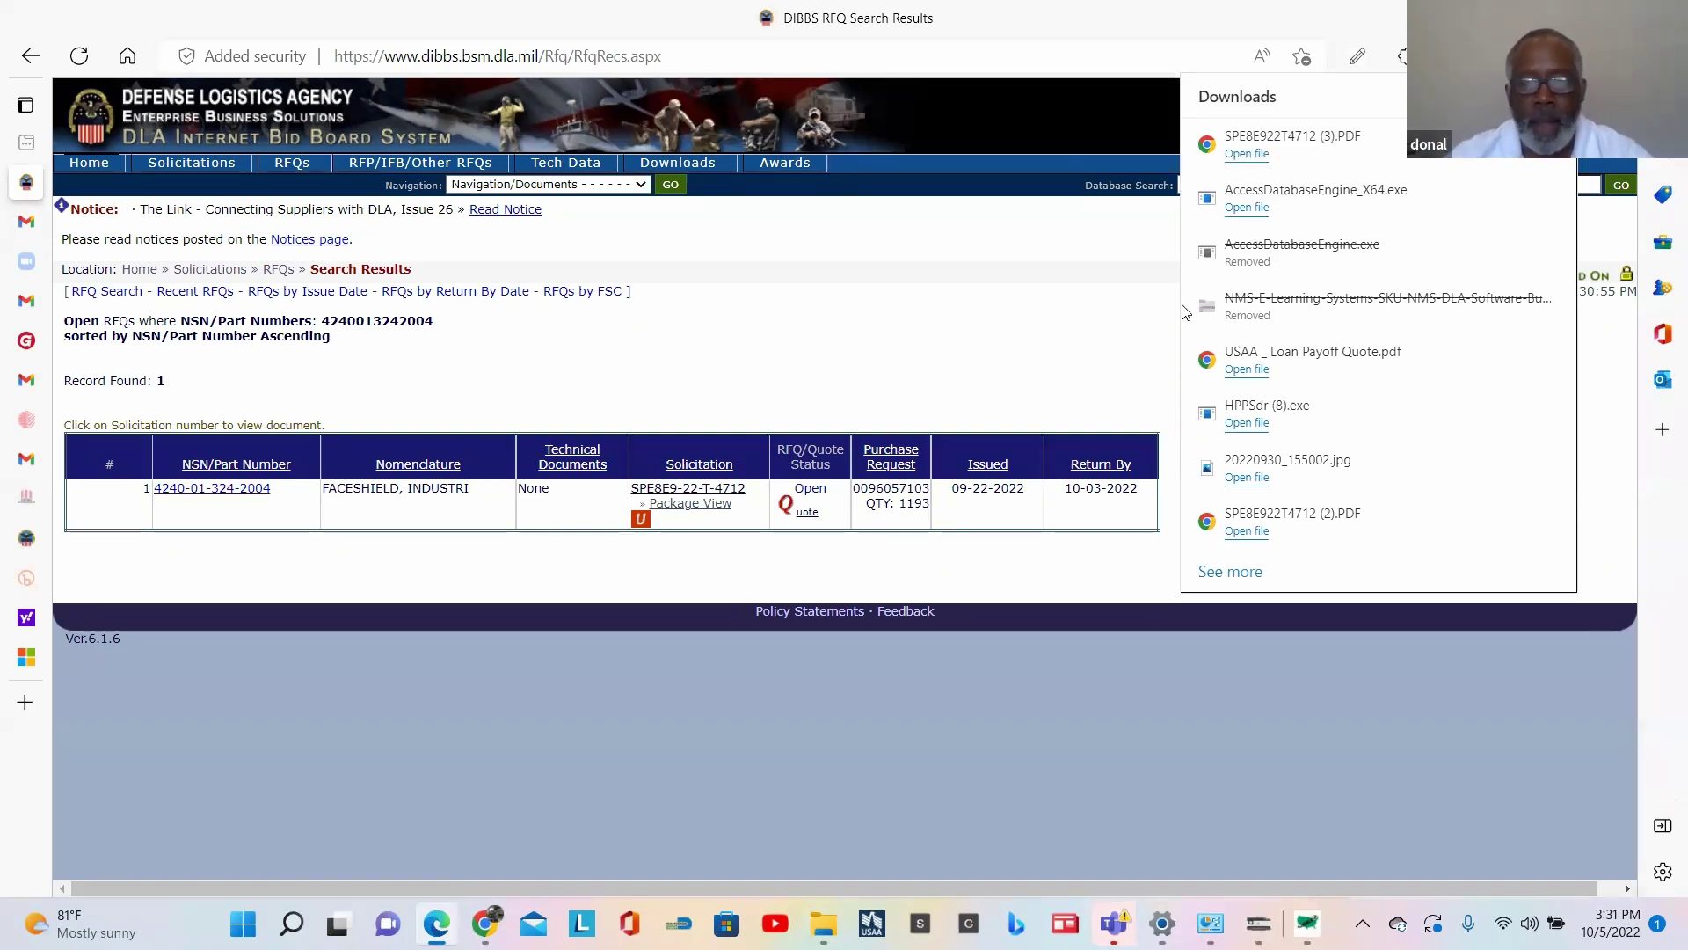
pyautogui.moveTo(1328, 204)
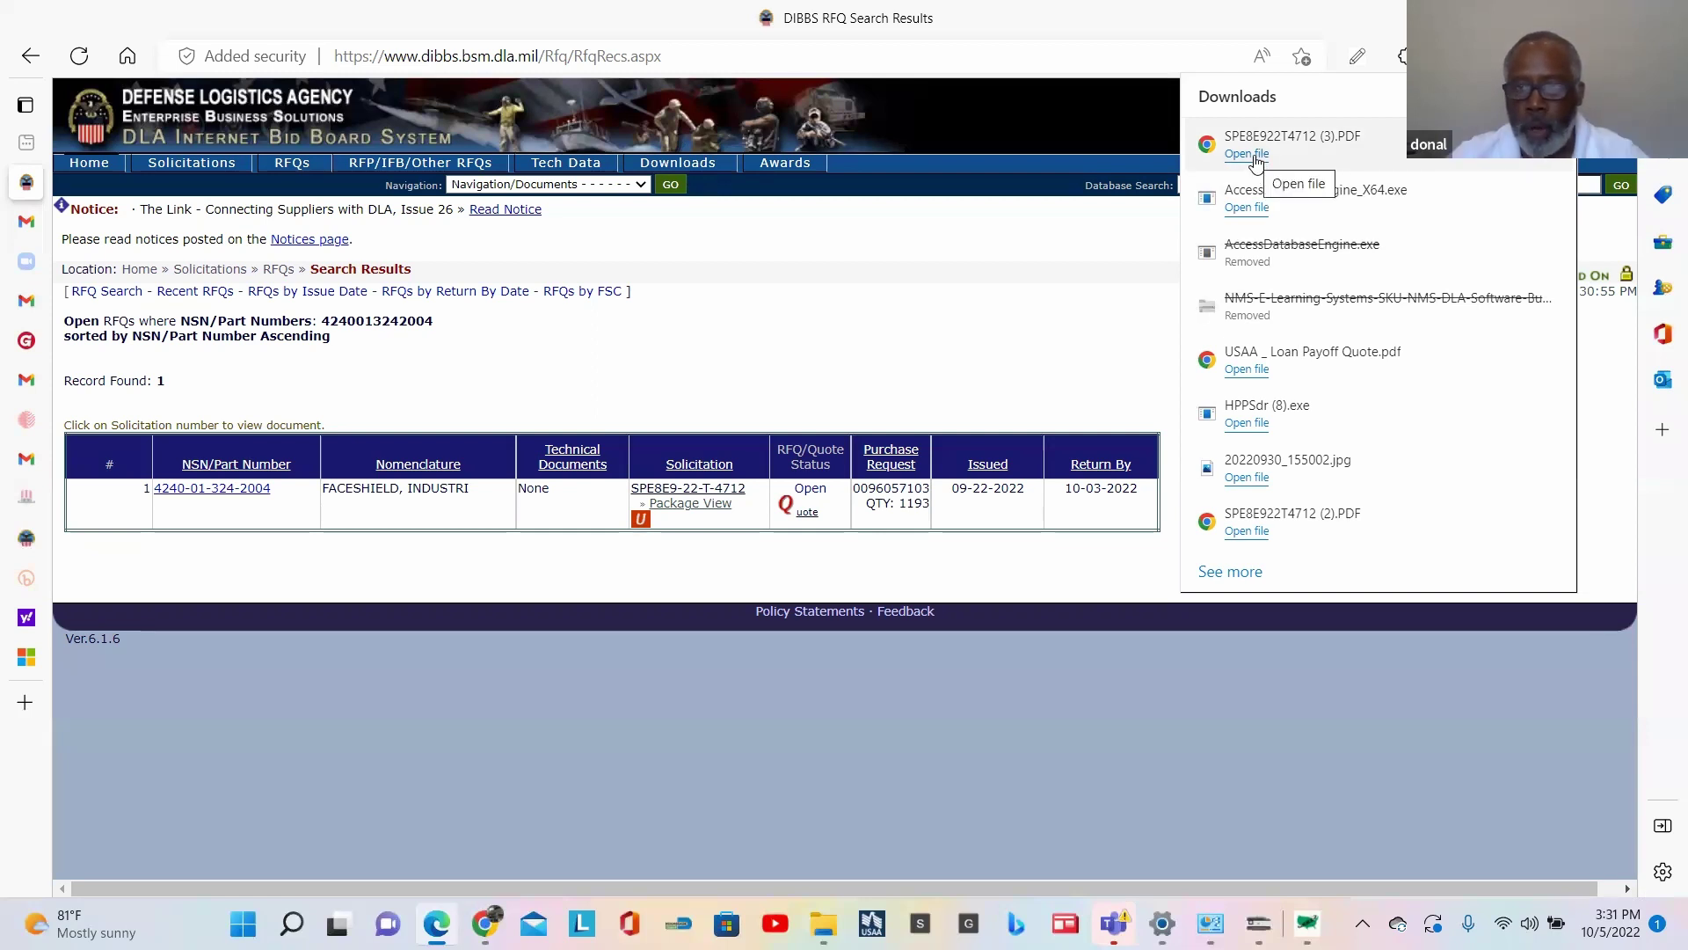
pyautogui.click(1247, 153)
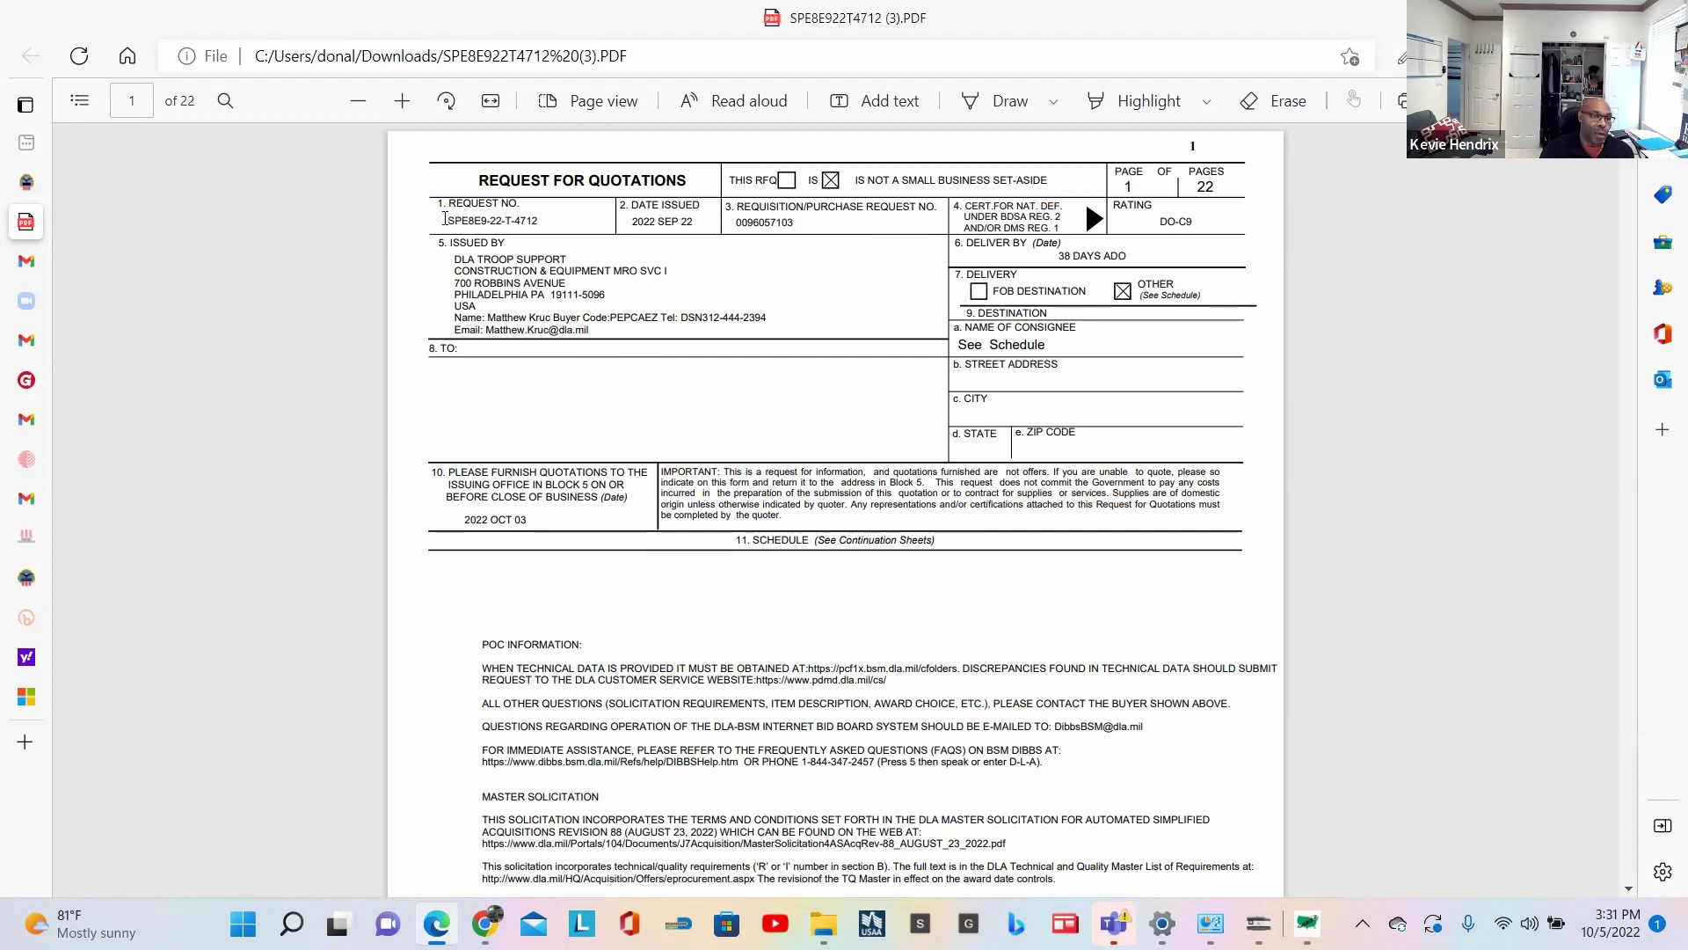
# Step: Copy the request number SPE8E9-22-T-4712 from block 1 of the RFQ PDF
pyautogui.moveTo(445, 218); pyautogui.dragTo(472, 246)
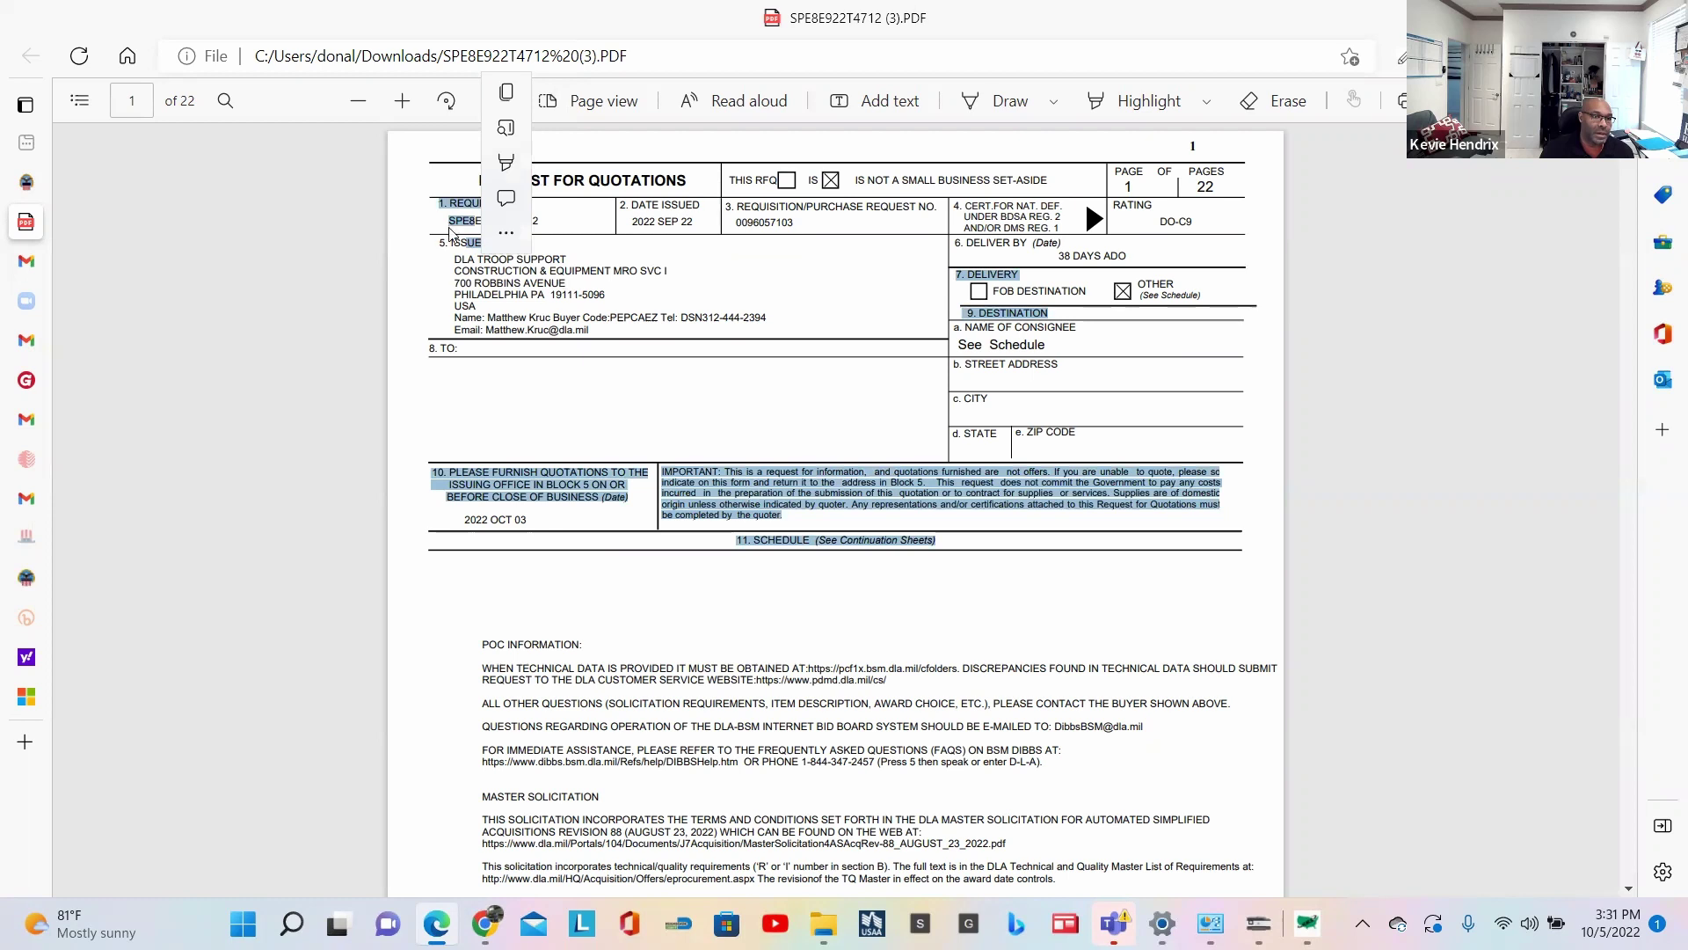
pyautogui.click(595, 430)
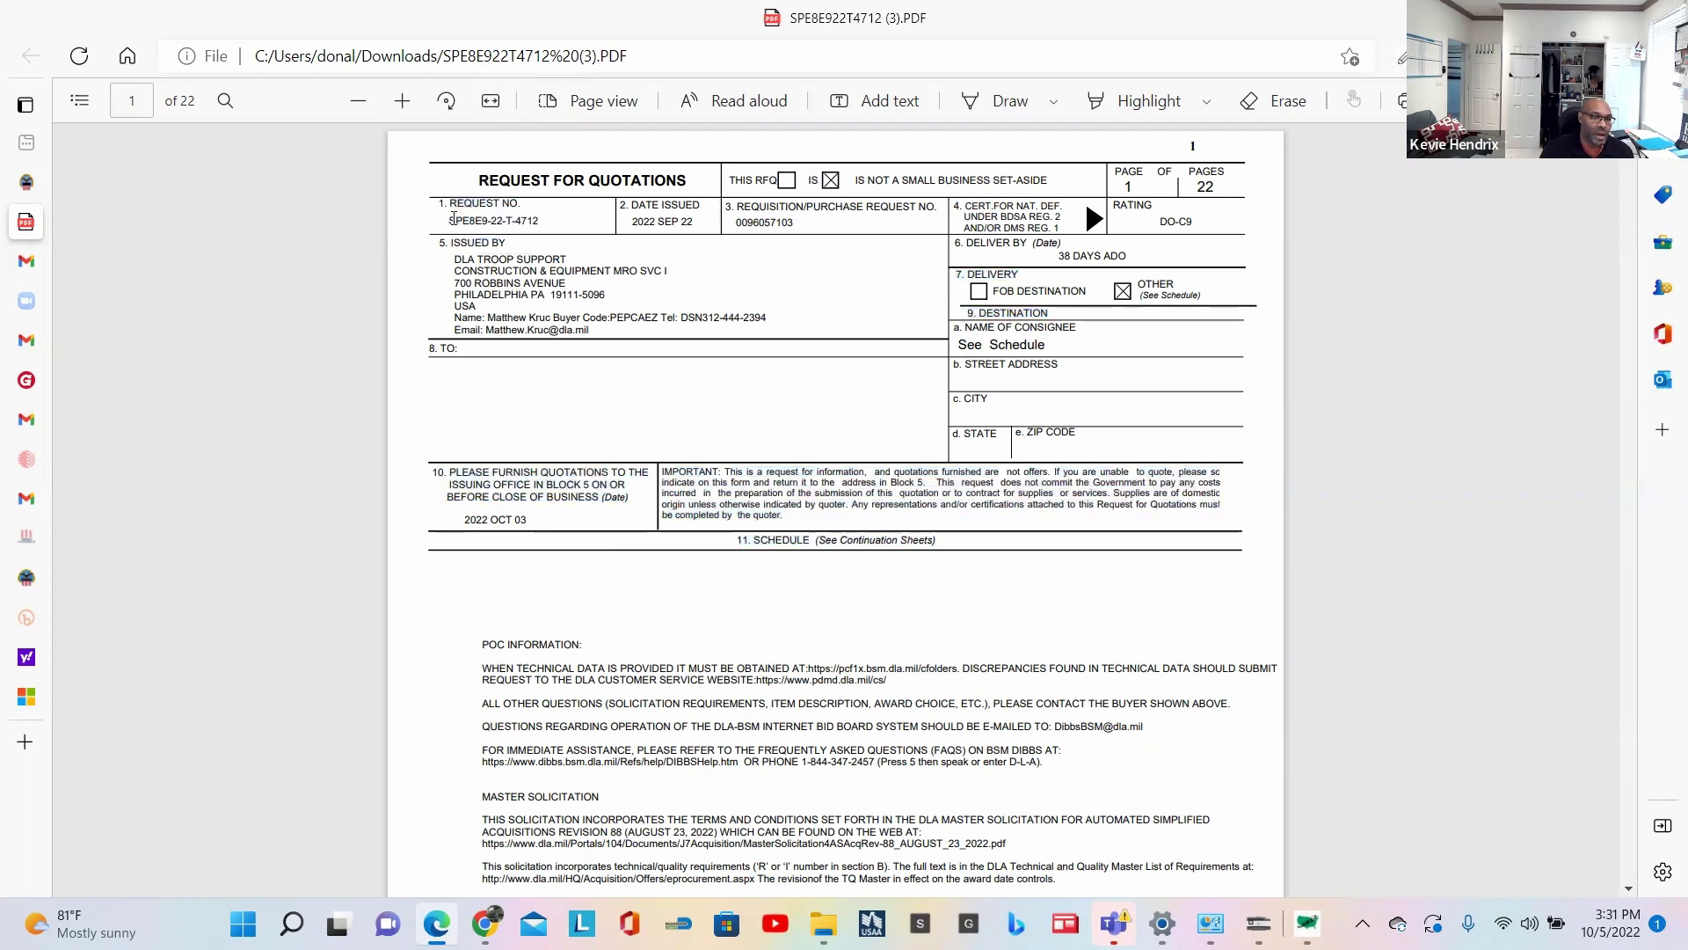
pyautogui.moveTo(450, 218); pyautogui.dragTo(544, 221)
pyautogui.hotkey('ctrl', 'c')
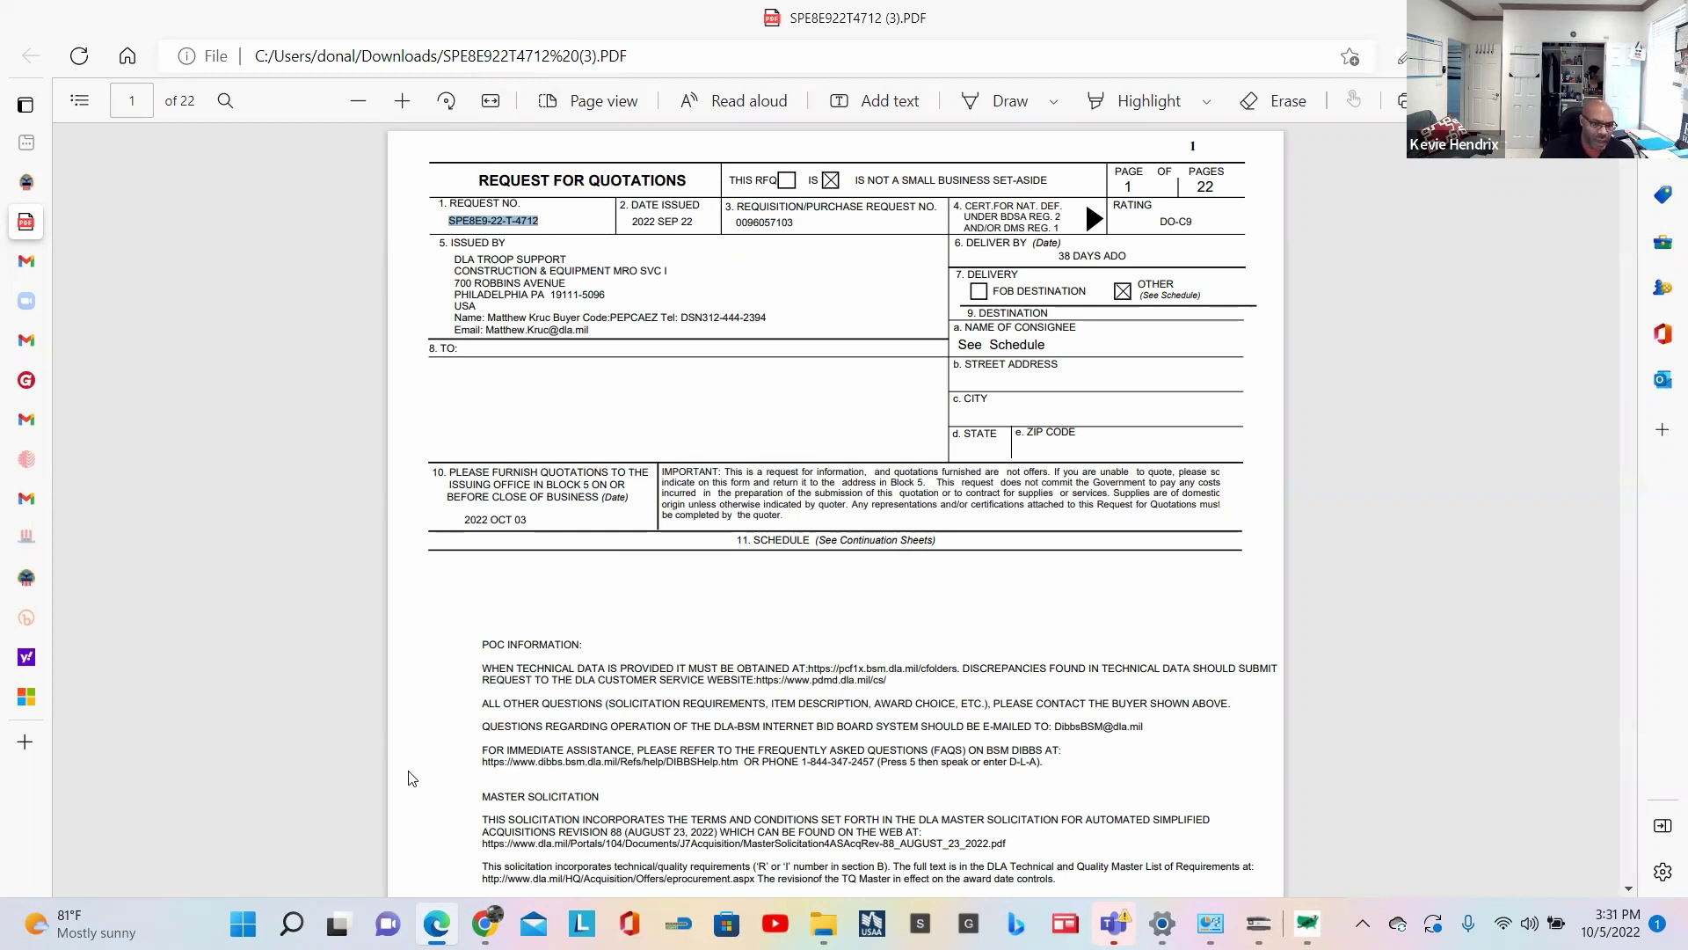
# Step: Bring up the NMS pricing sheet and move the restored PDF viewer to the right
pyautogui.click(1307, 923)
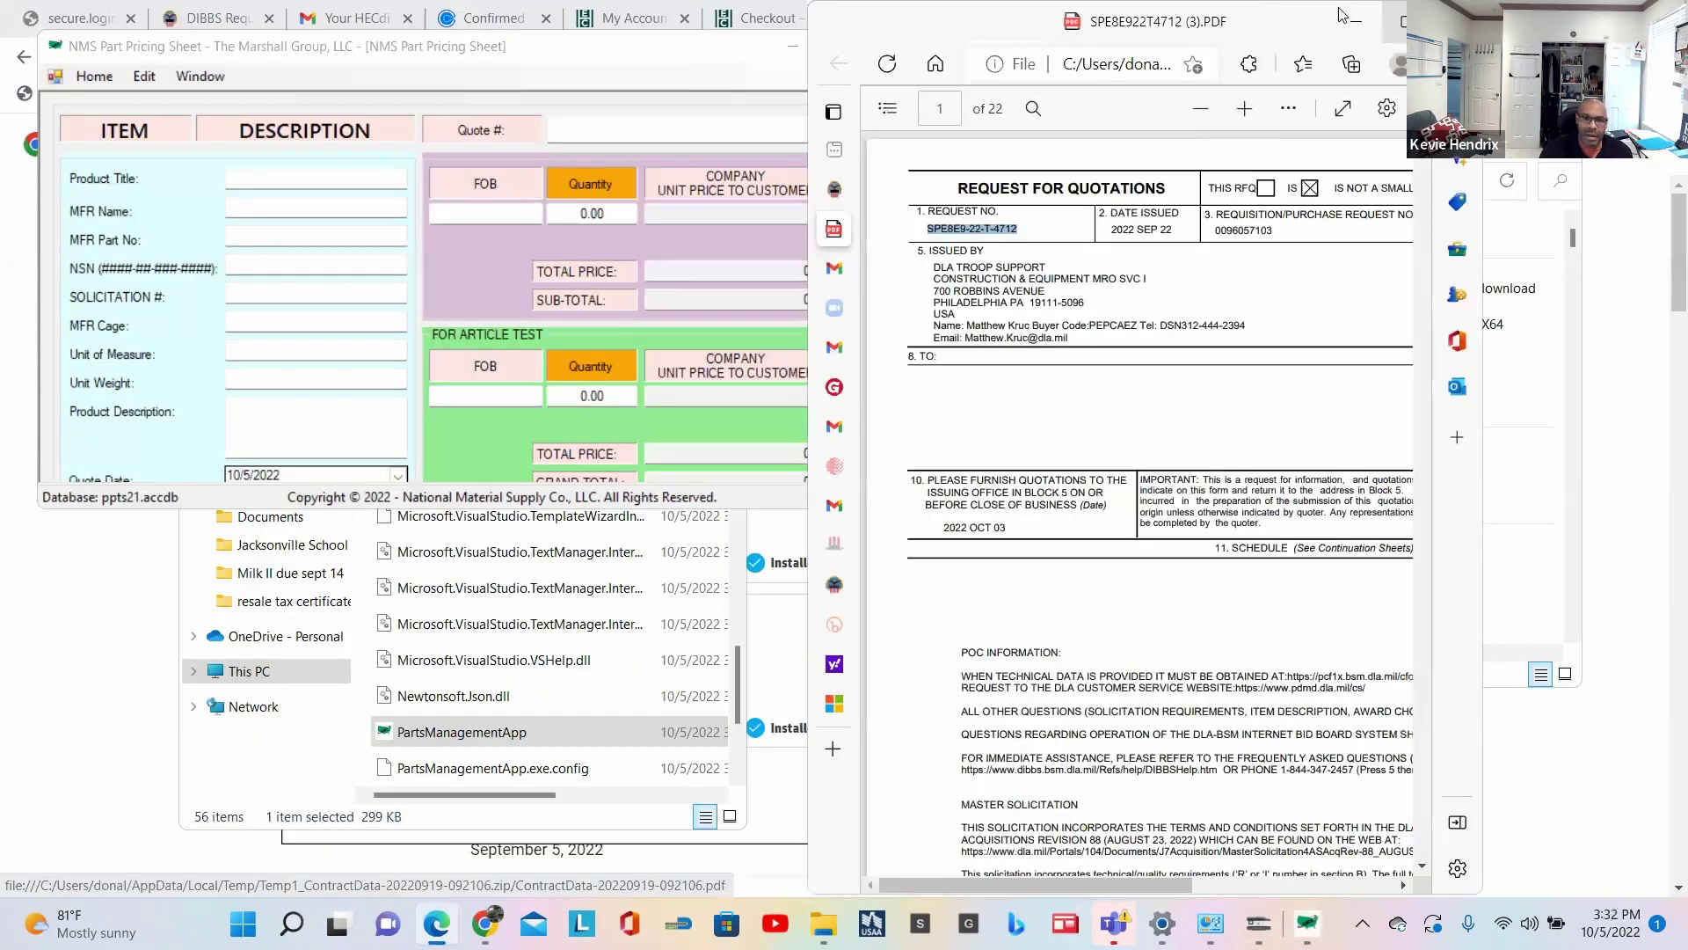
pyautogui.doubleClick(1343, 15)
pyautogui.moveTo(1086, 10); pyautogui.dragTo(1058, 51)
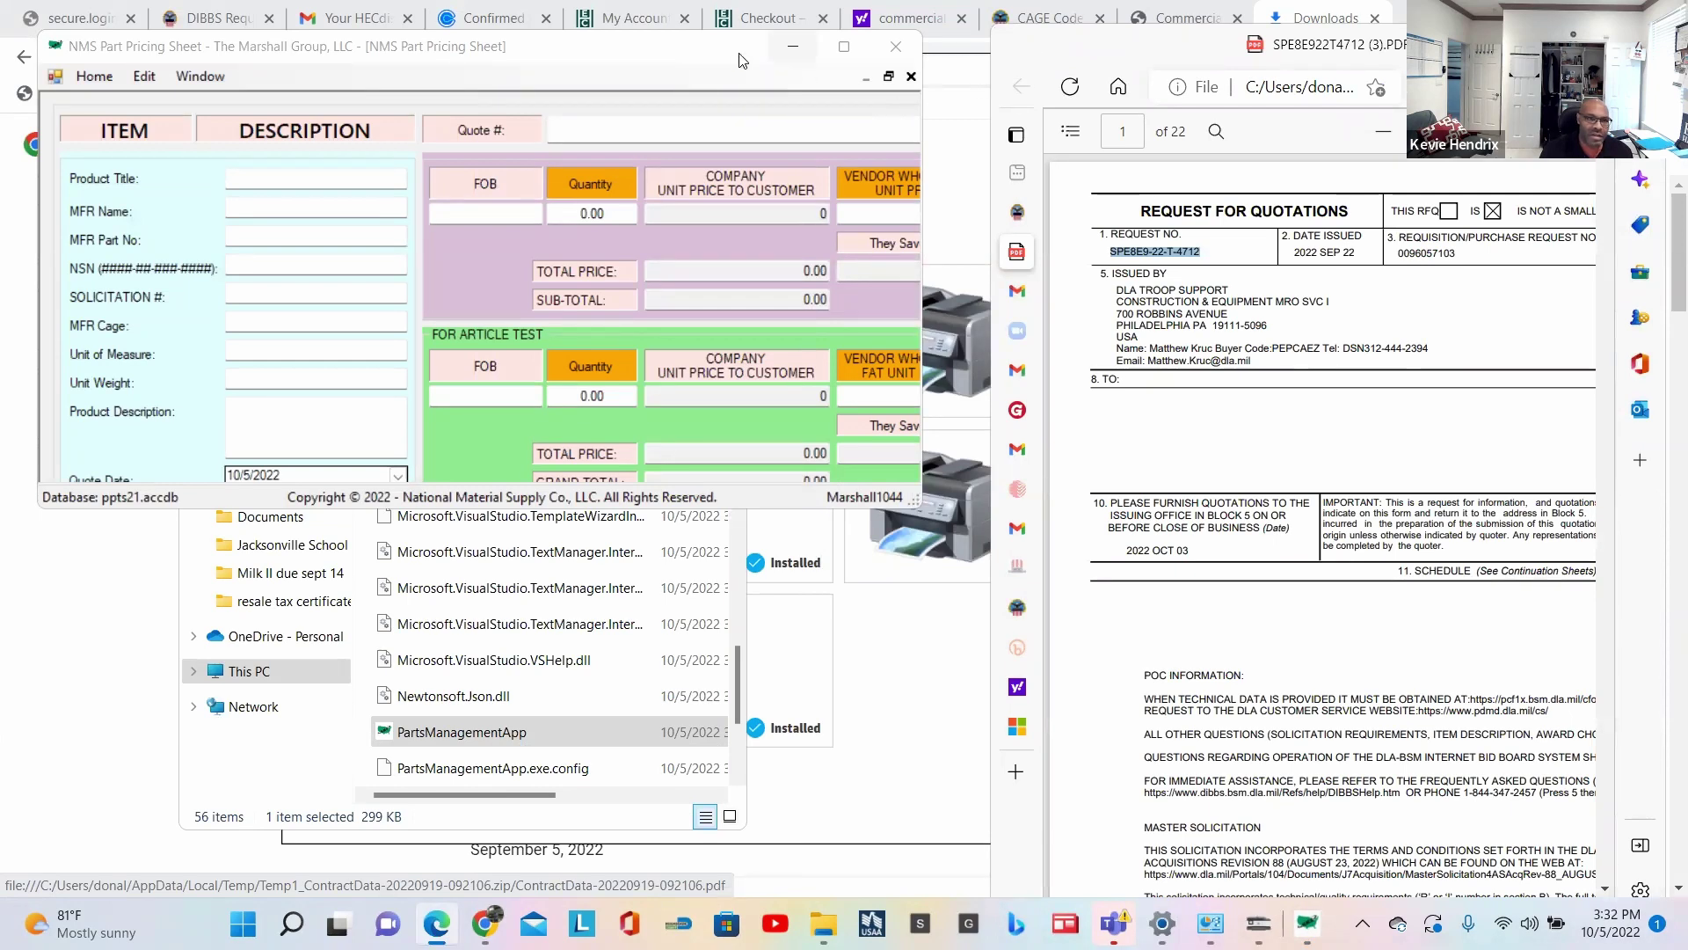
# Step: Enlarge the pricing sheet and paste SPE8E9-22-T-4712 into the Solicitation # field
pyautogui.click(708, 57)
pyautogui.moveTo(919, 504); pyautogui.dragTo(985, 539)
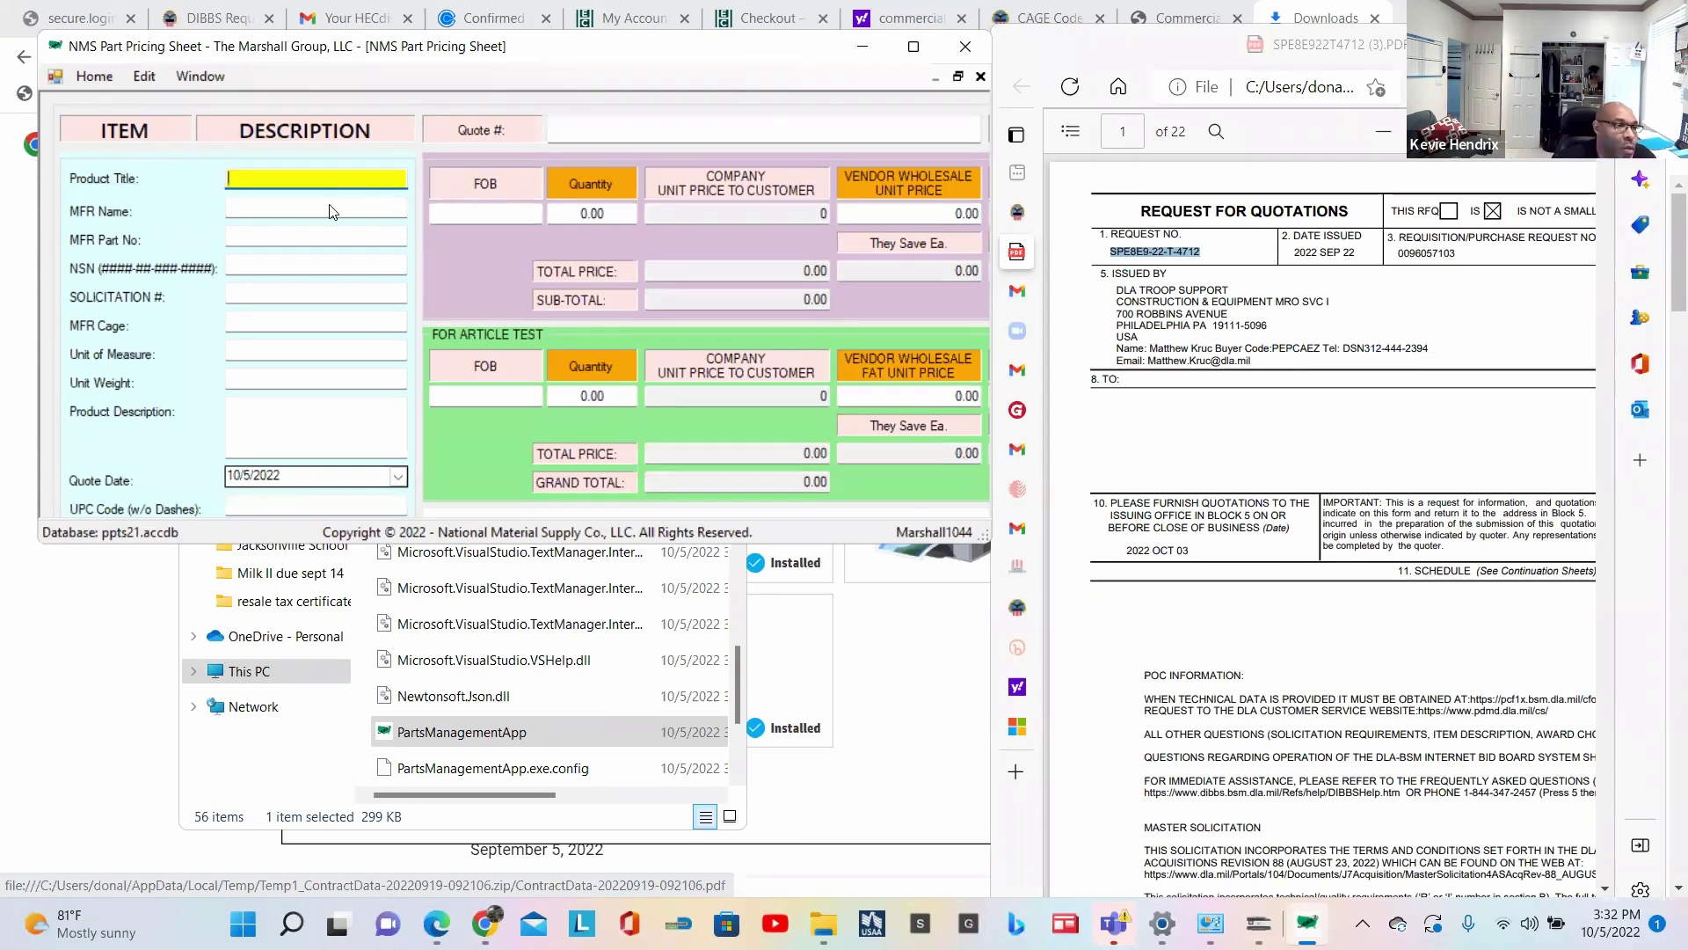
pyautogui.click(239, 293)
pyautogui.hotkey('ctrl', 'v')
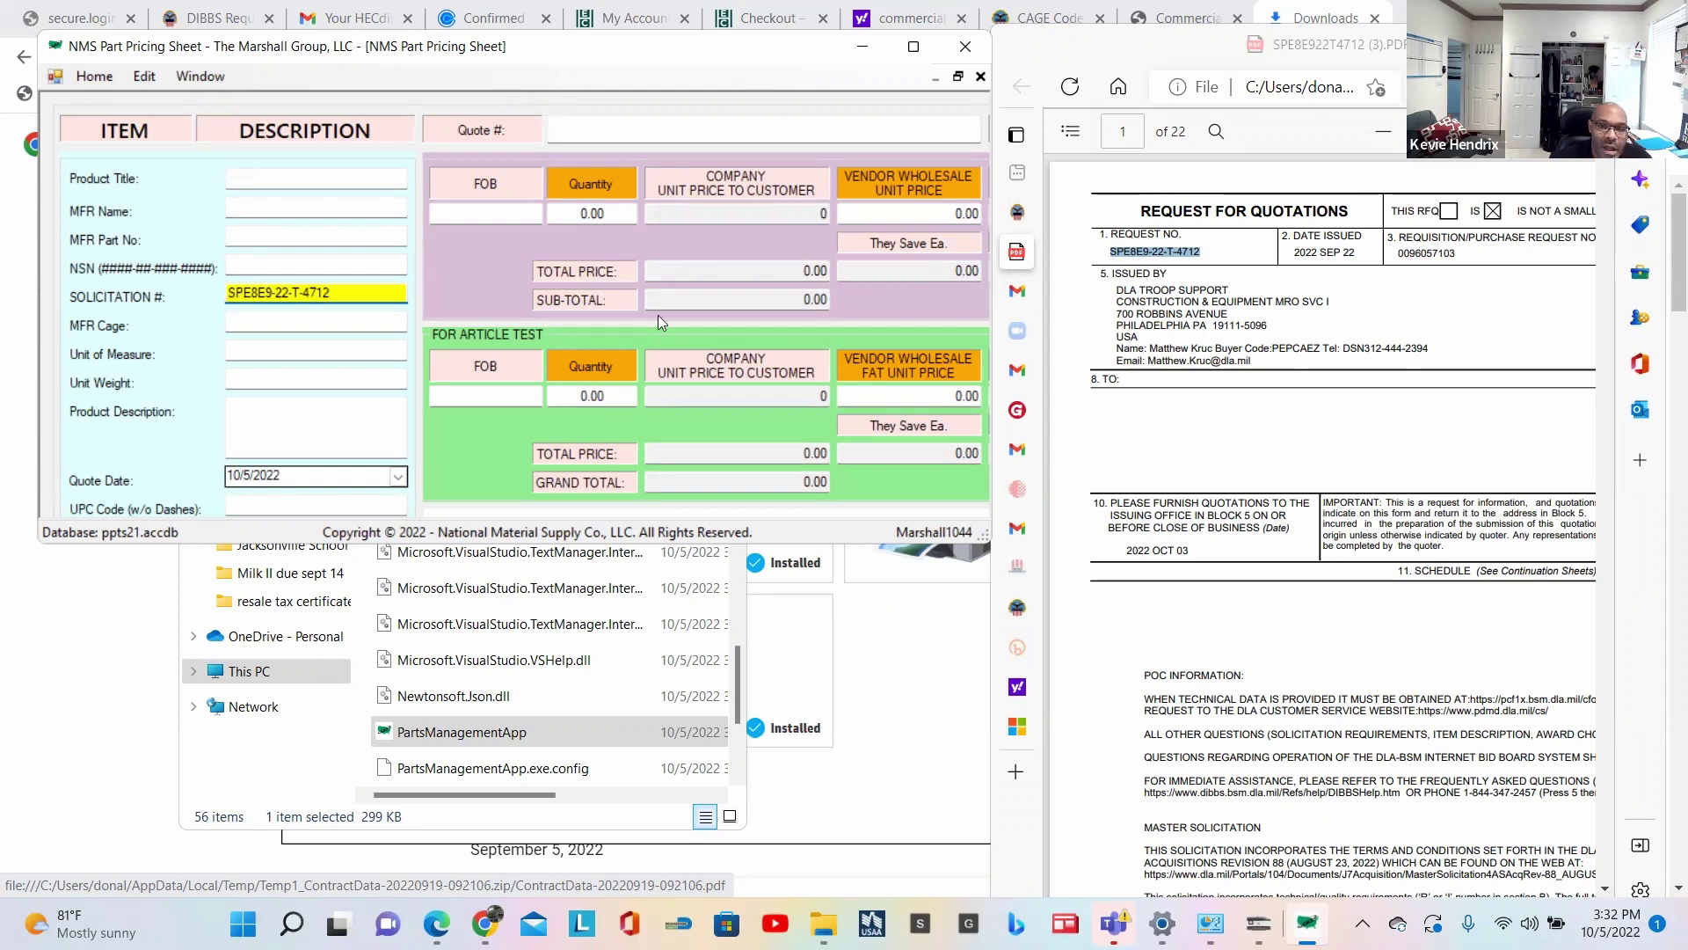
# Step: Follow the DIBBS help link in the RFQ, then go back to the PDF
pyautogui.scroll(-4, 1259, 432)
pyautogui.click(1272, 437)
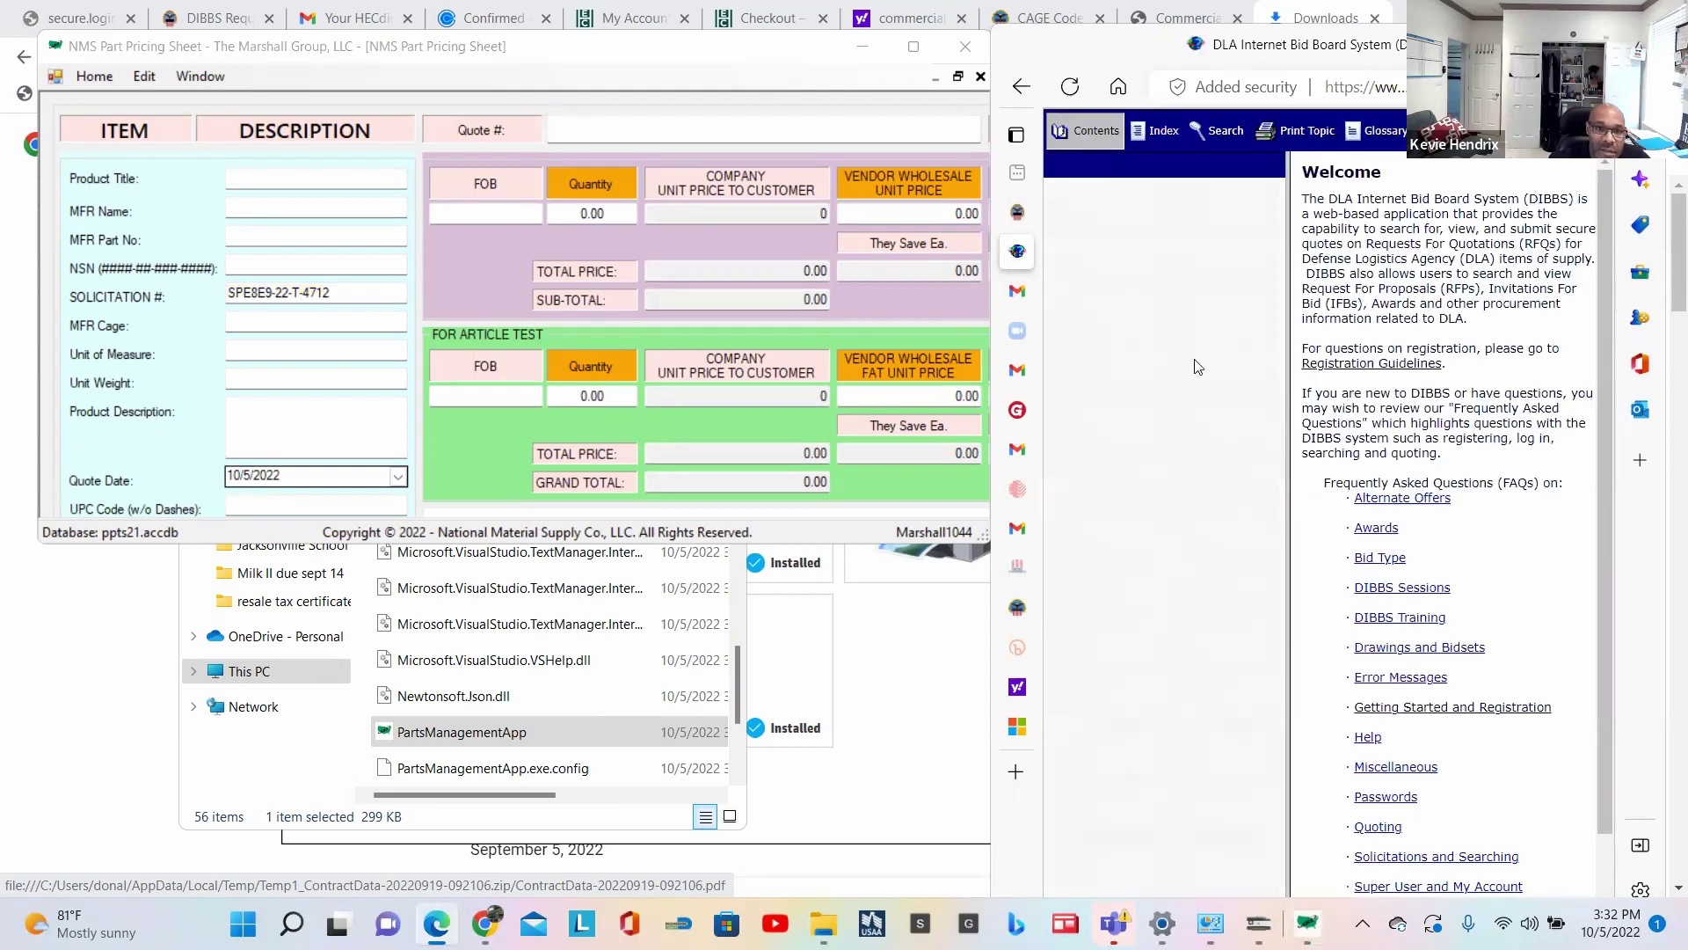
pyautogui.click(1022, 88)
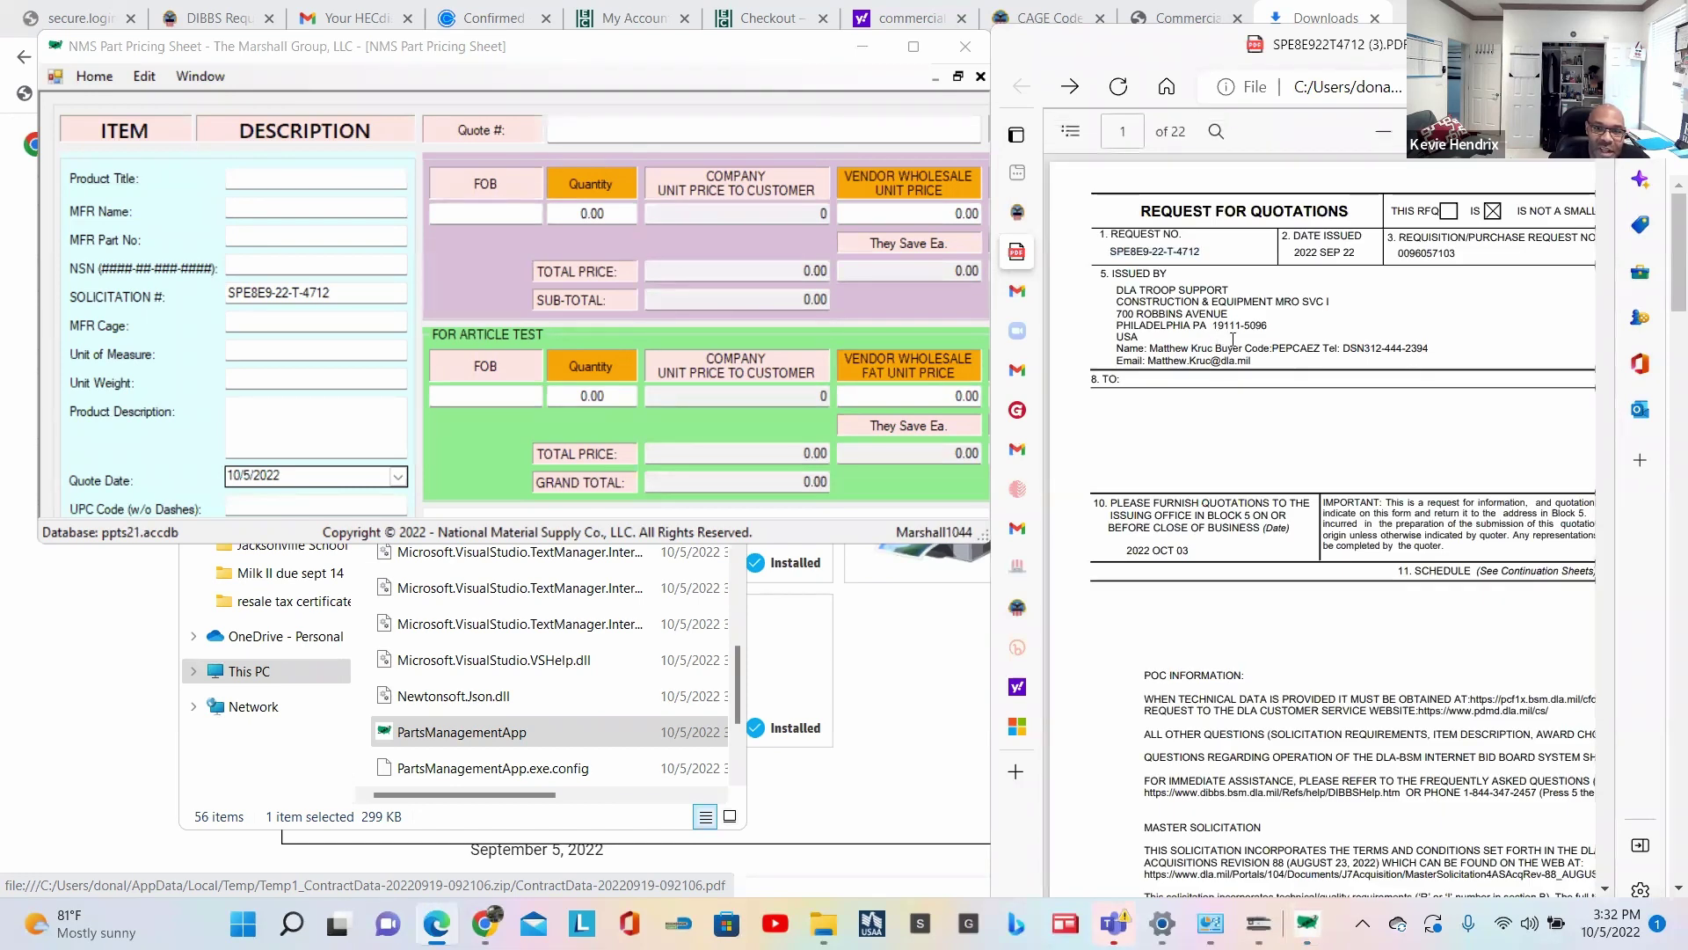
# Step: Move the pricing sheet left and enlarge it to show the Past Award columns
pyautogui.scroll(-3, 1256, 410)
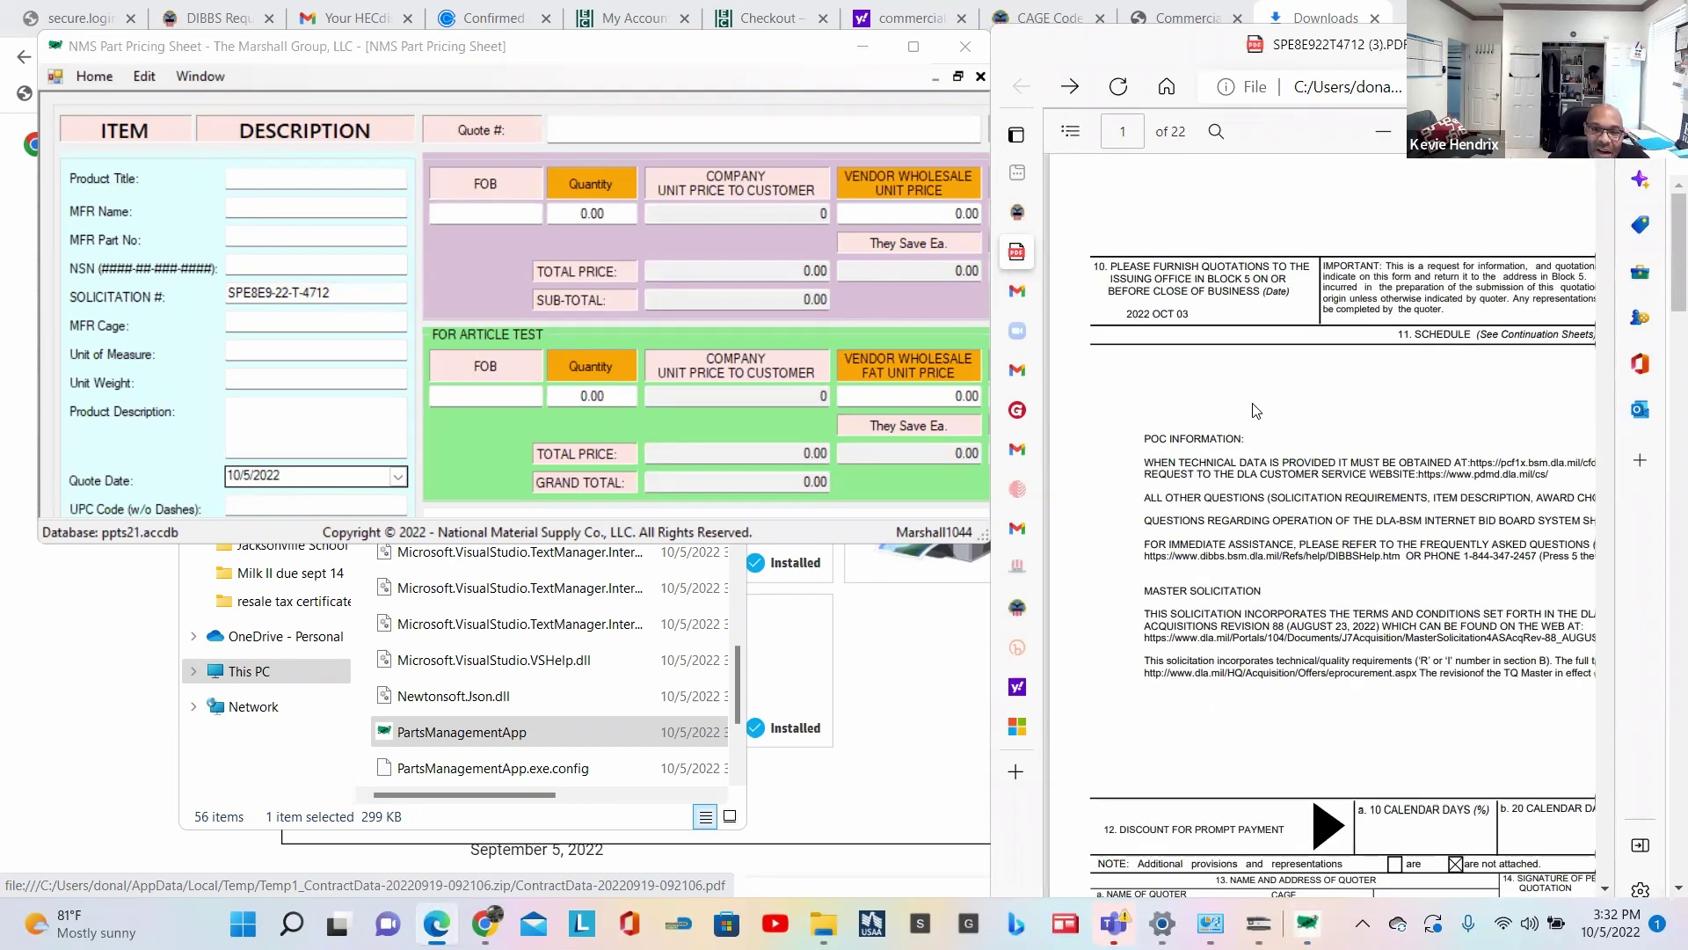
pyautogui.scroll(-9, 1255, 410)
pyautogui.scroll(-3, 1255, 410)
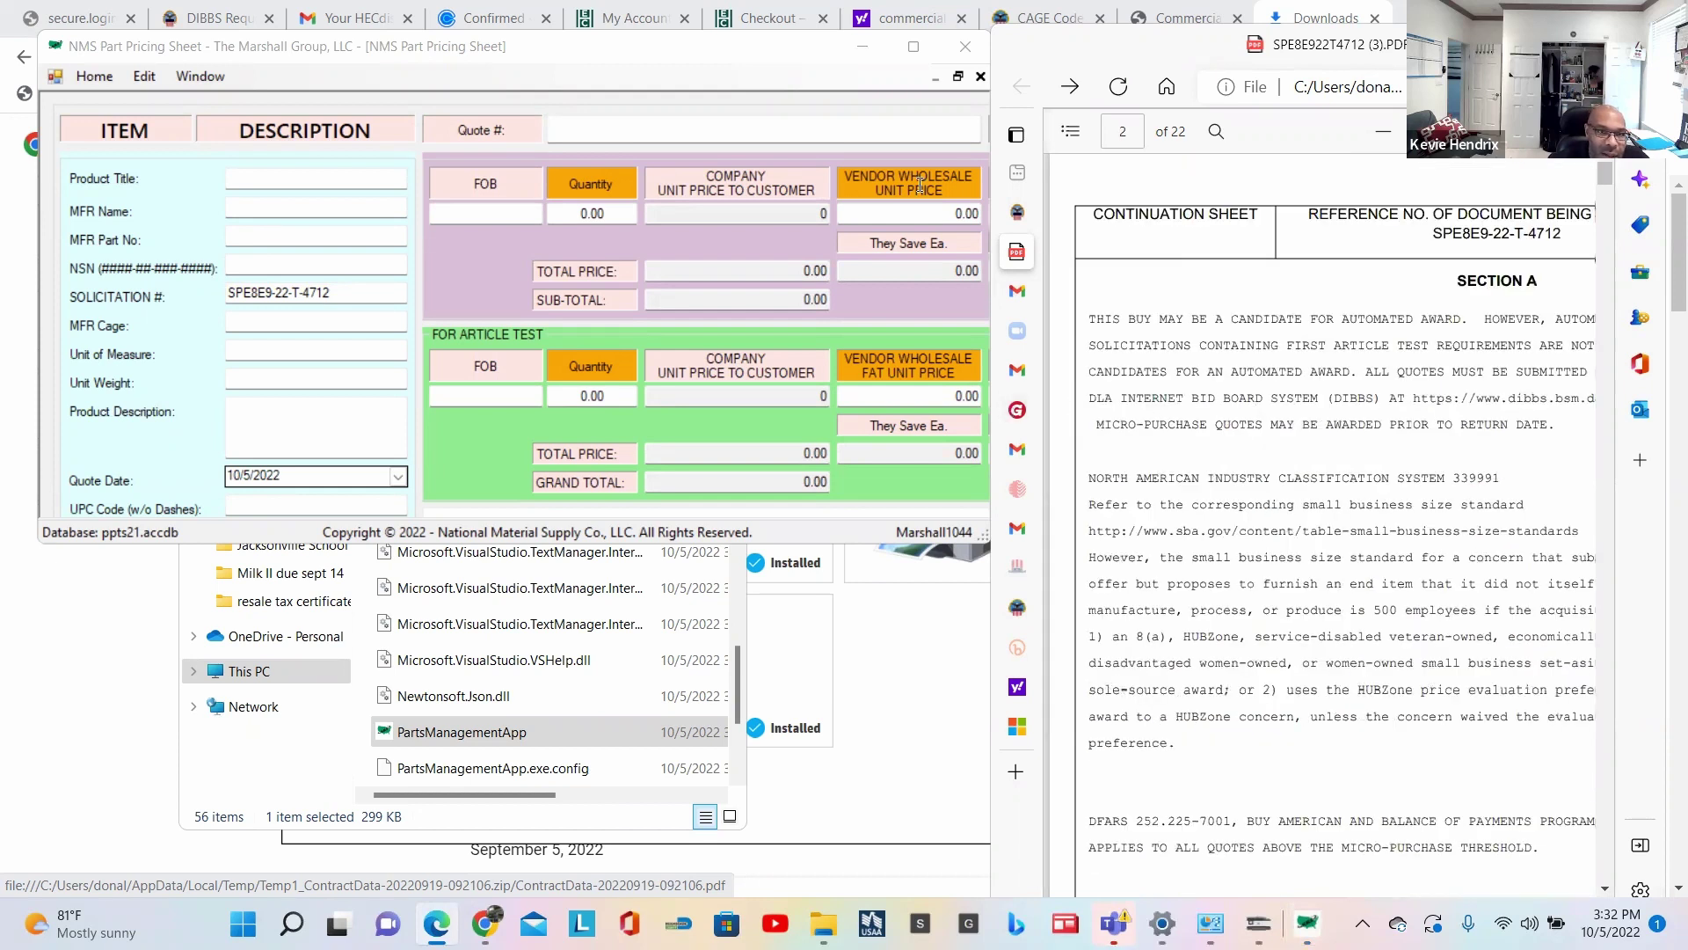
pyautogui.moveTo(823, 50); pyautogui.dragTo(693, 48)
pyautogui.moveTo(931, 535); pyautogui.dragTo(1359, 690)
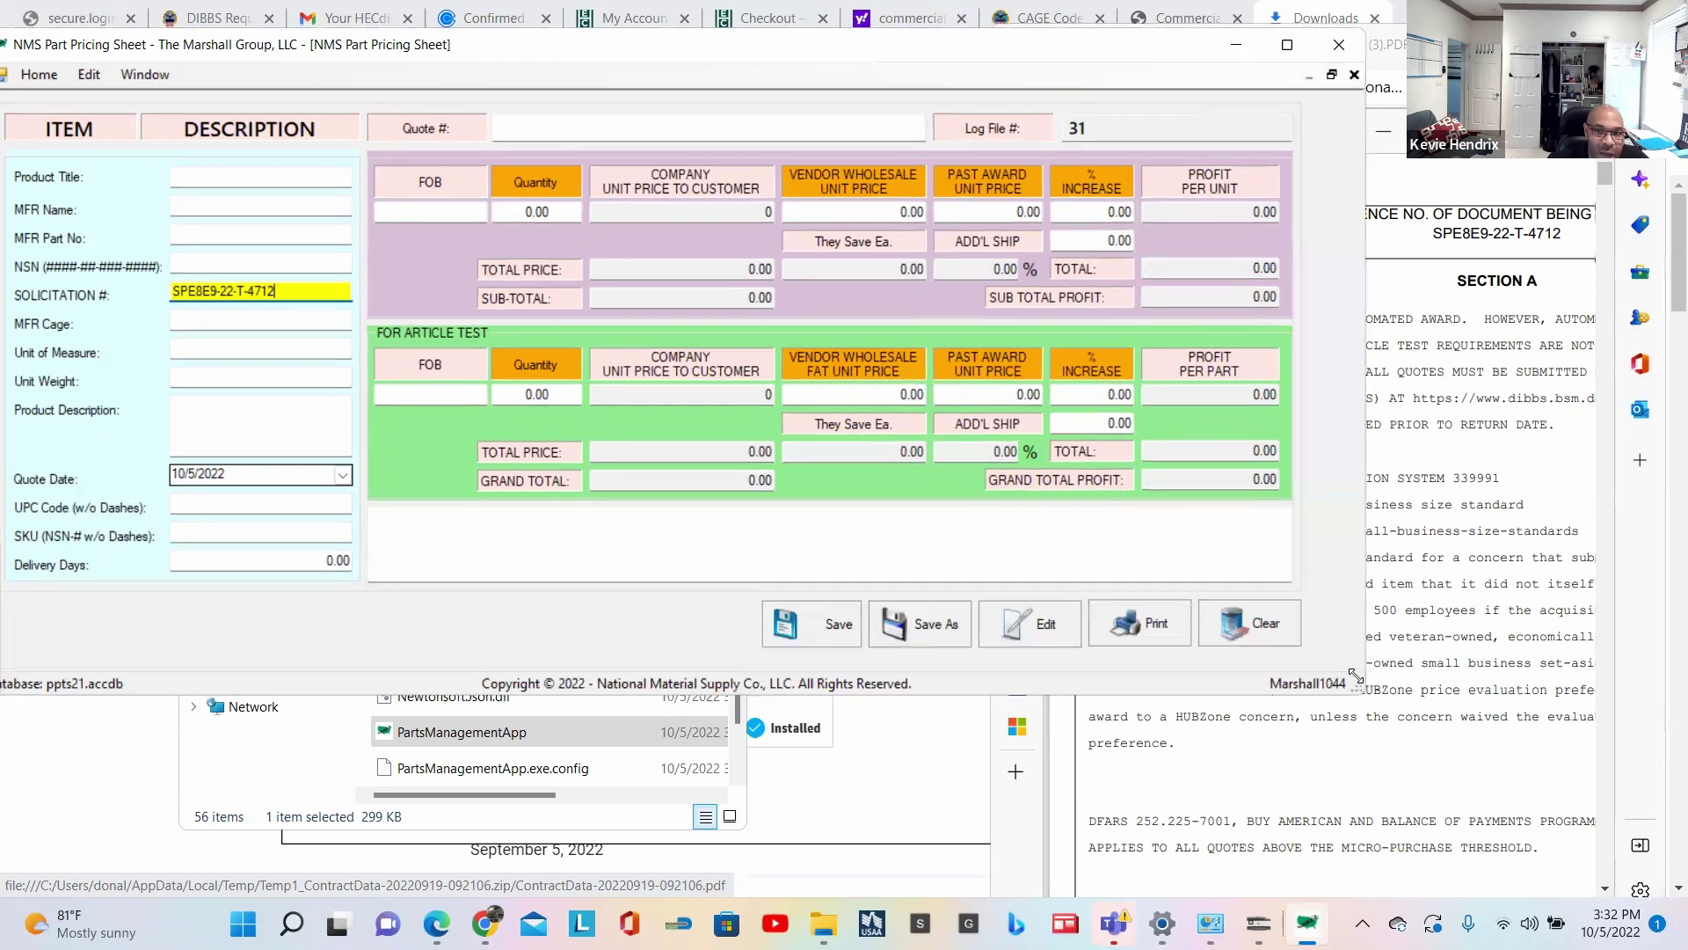
# Step: Widen the RFQ PDF viewer and scroll to the page 4 Procurement History table
pyautogui.click(1441, 203)
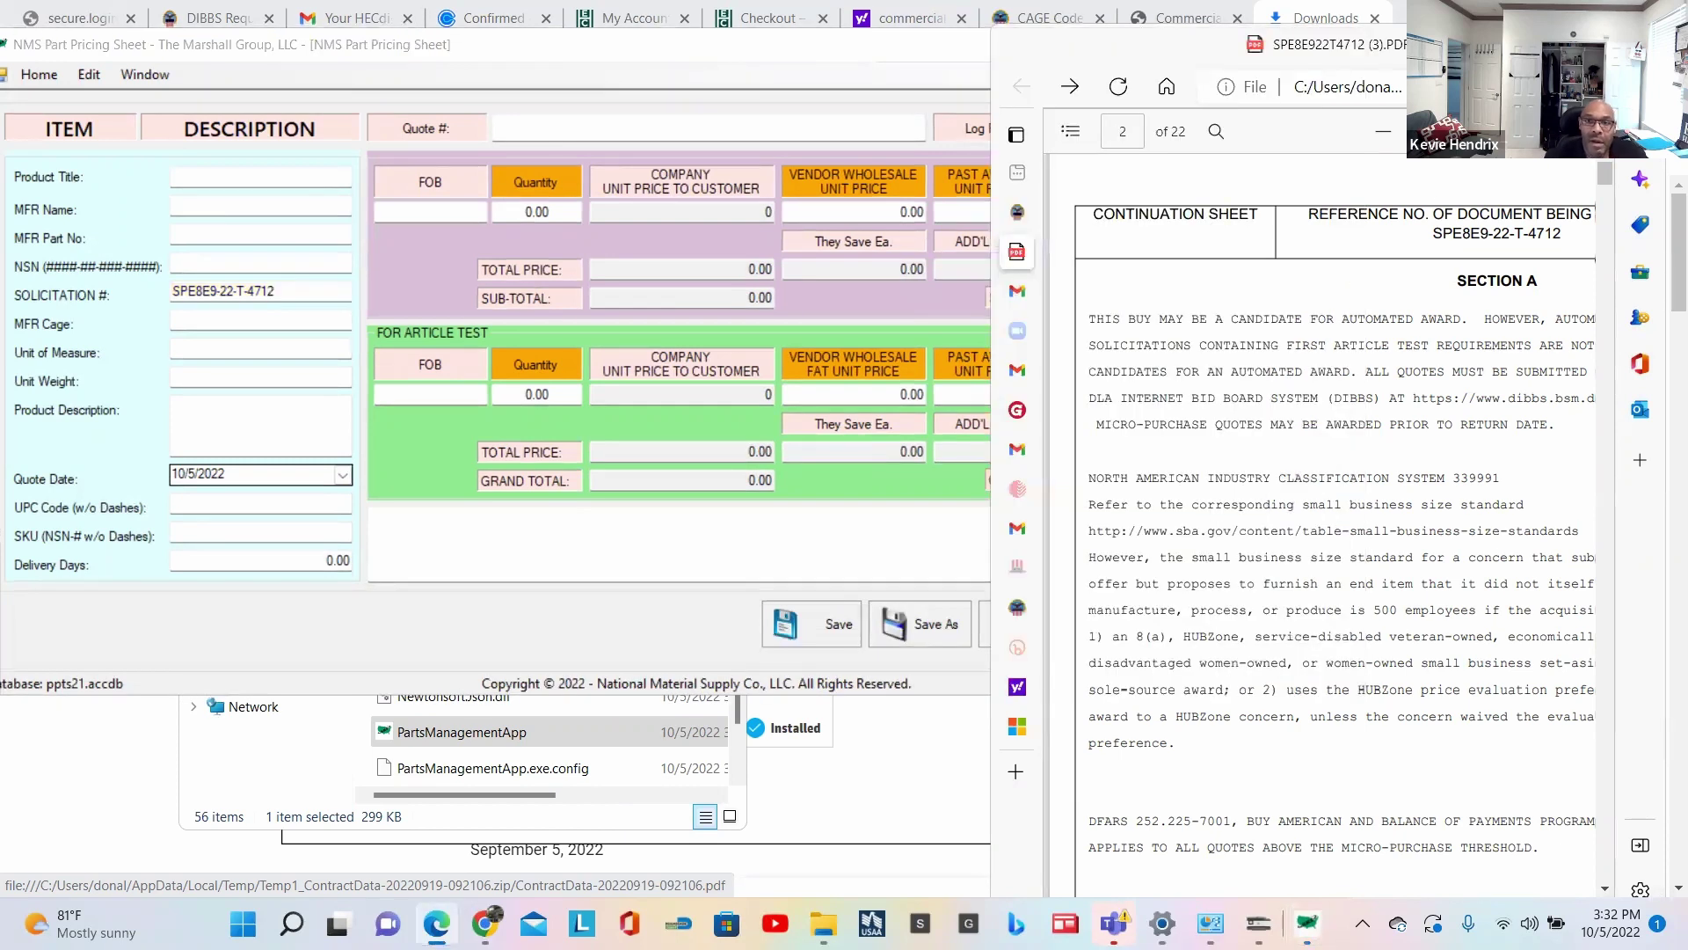
pyautogui.scroll(-3, 1273, 446)
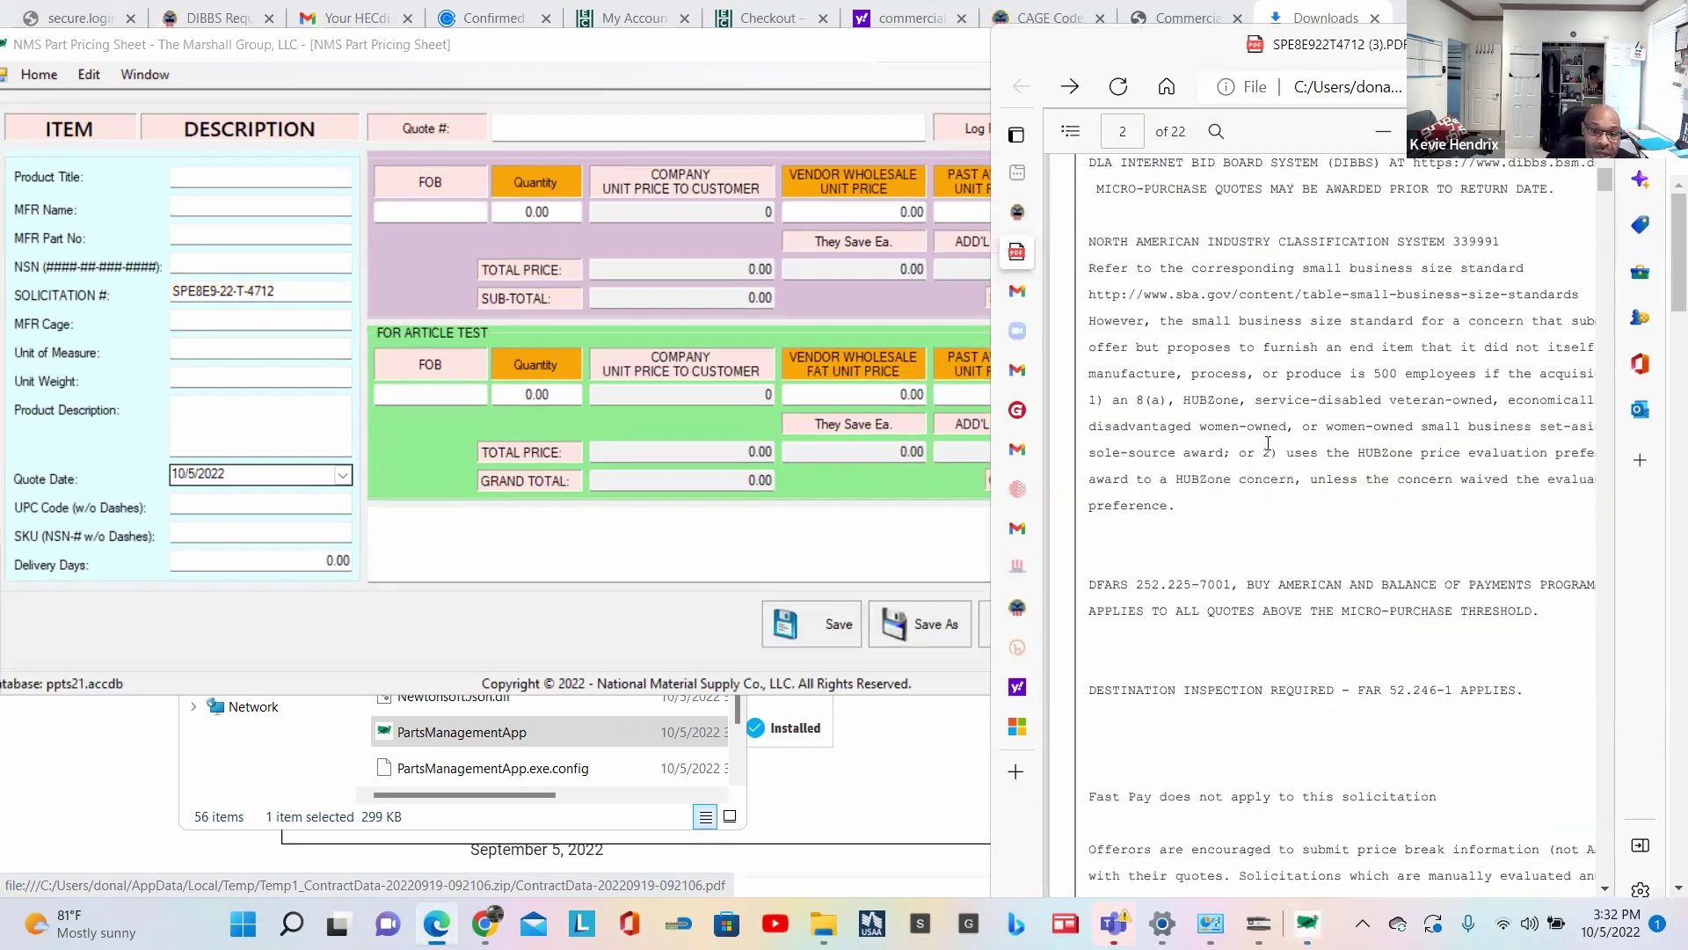
pyautogui.scroll(-7, 1267, 444)
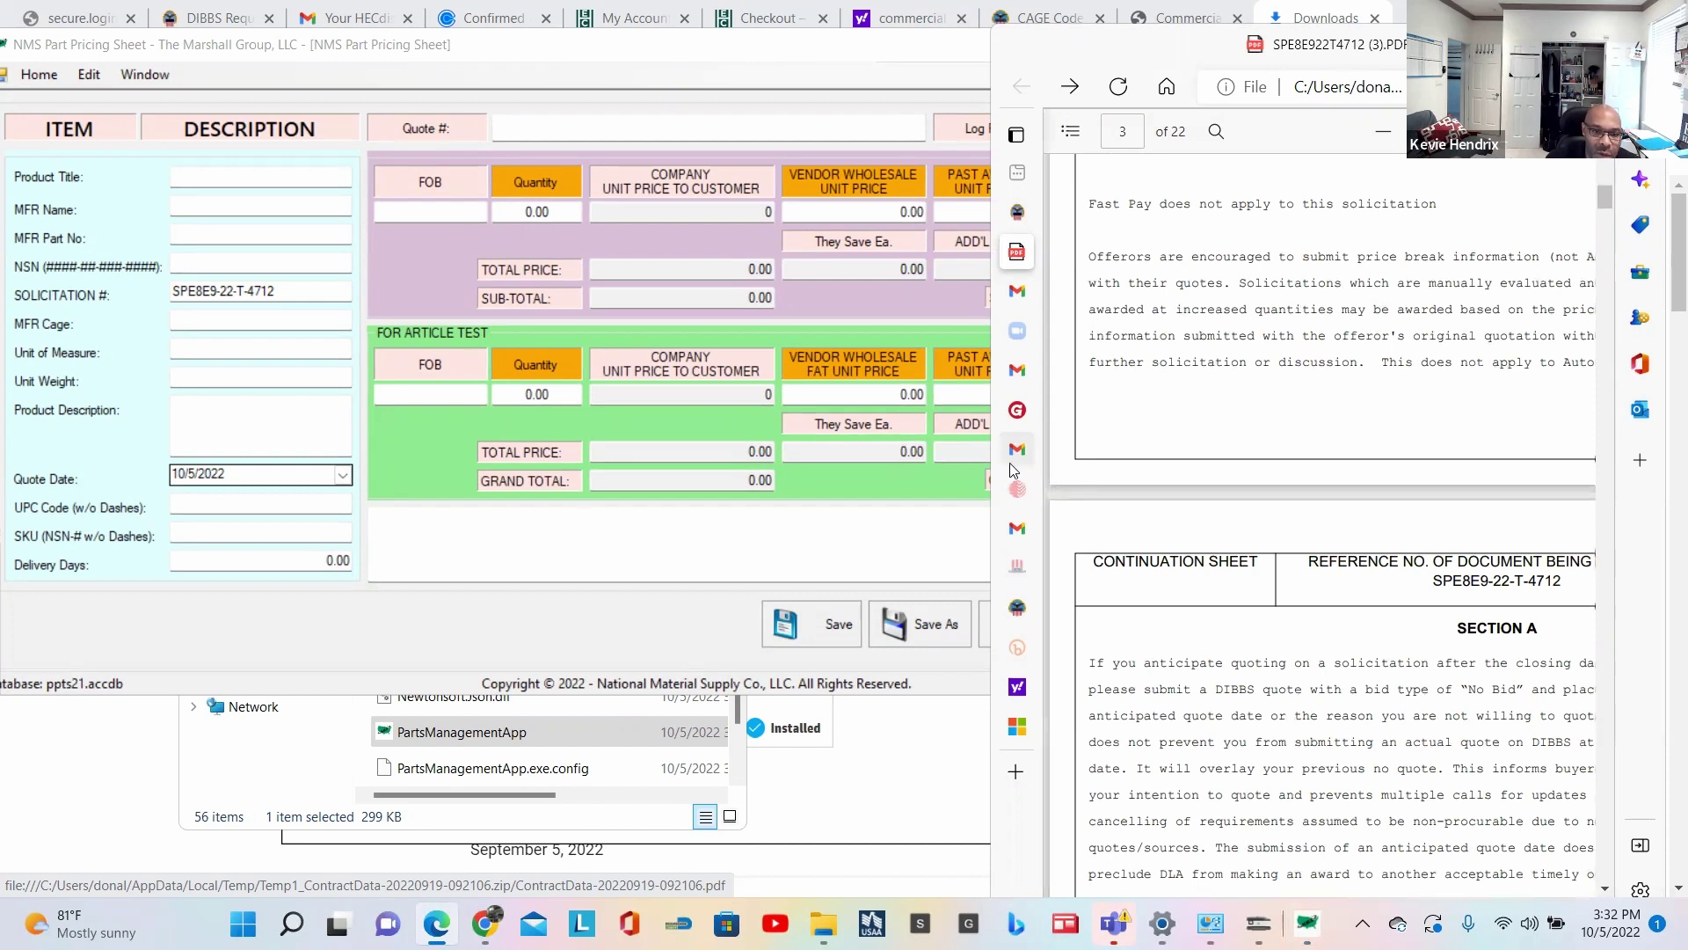
pyautogui.moveTo(1011, 458)
pyautogui.moveTo(988, 468); pyautogui.dragTo(801, 473)
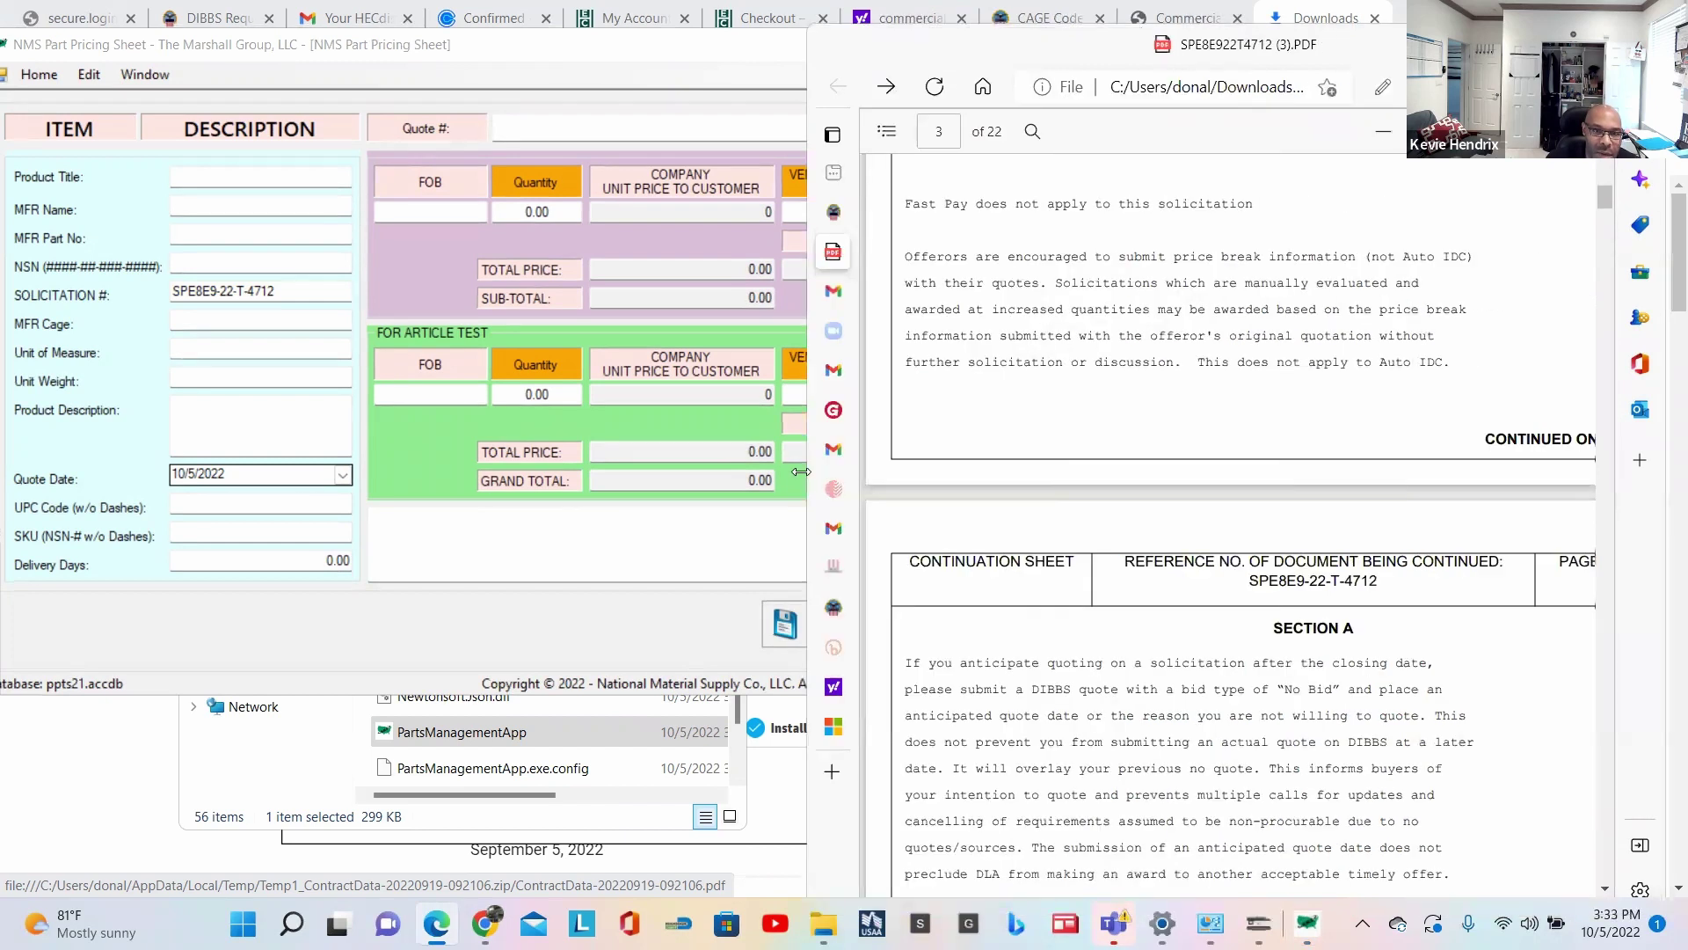
pyautogui.scroll(-3, 1210, 486)
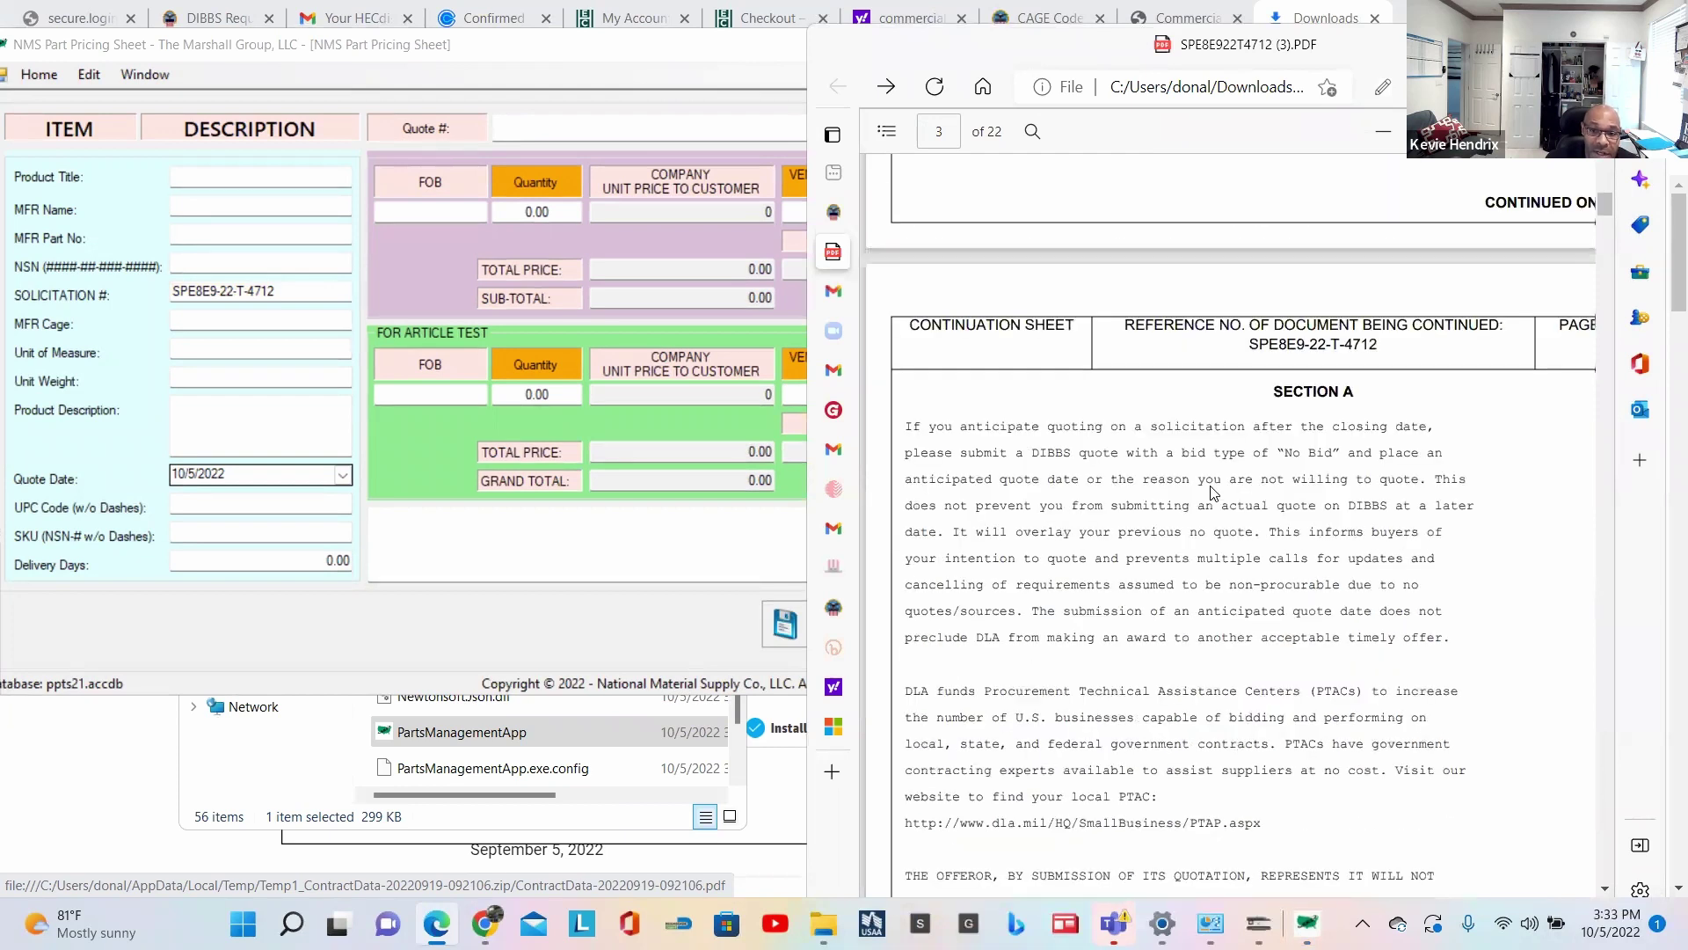
pyautogui.scroll(-3, 1212, 492)
pyautogui.scroll(-1, 1213, 491)
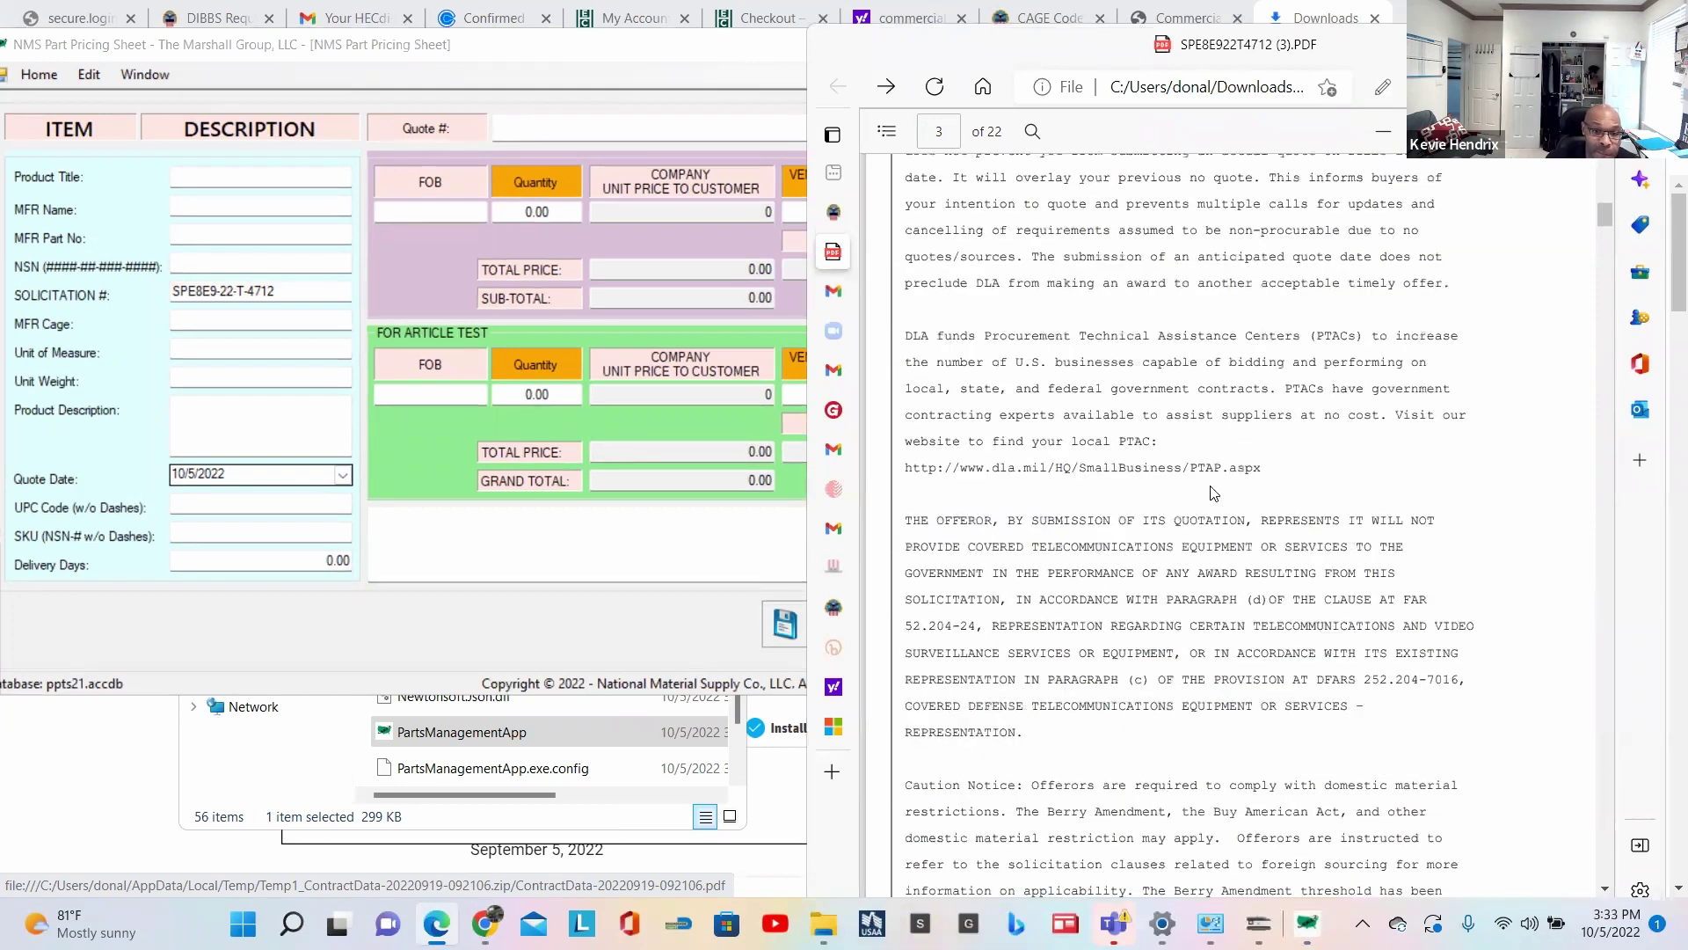
pyautogui.scroll(-3, 1214, 493)
pyautogui.scroll(-8, 1214, 492)
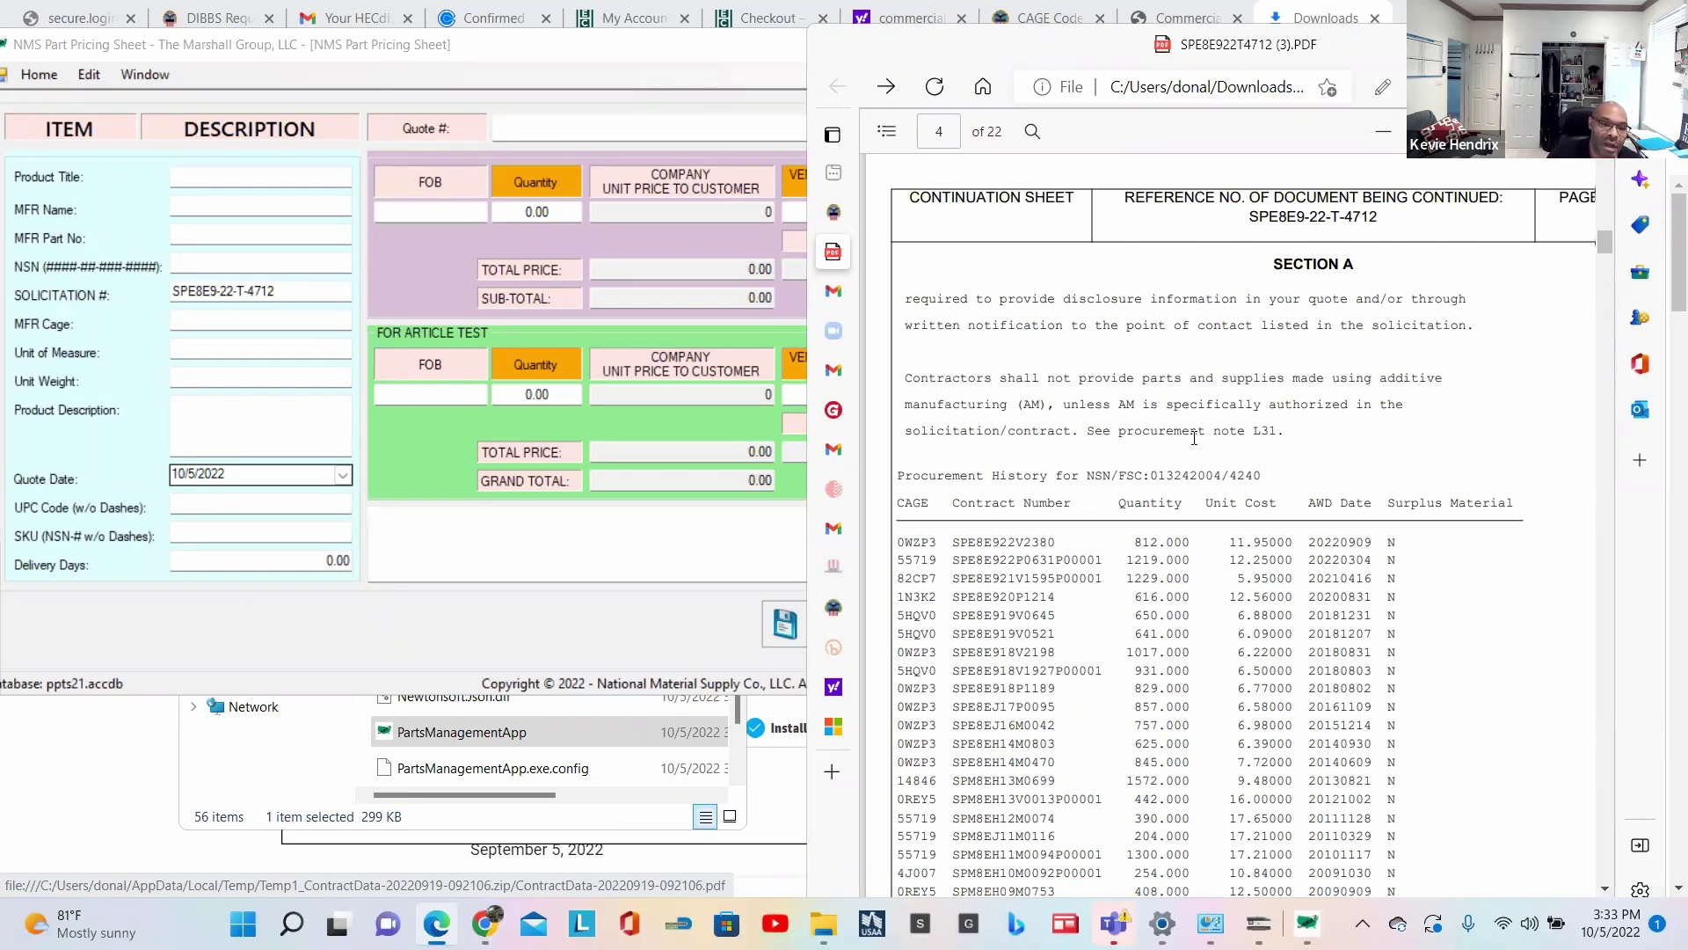
# Step: Review the award prices down to the oldest 2009 0REY5 row, then return to the pricing sheet
pyautogui.scroll(-2, 1236, 394)
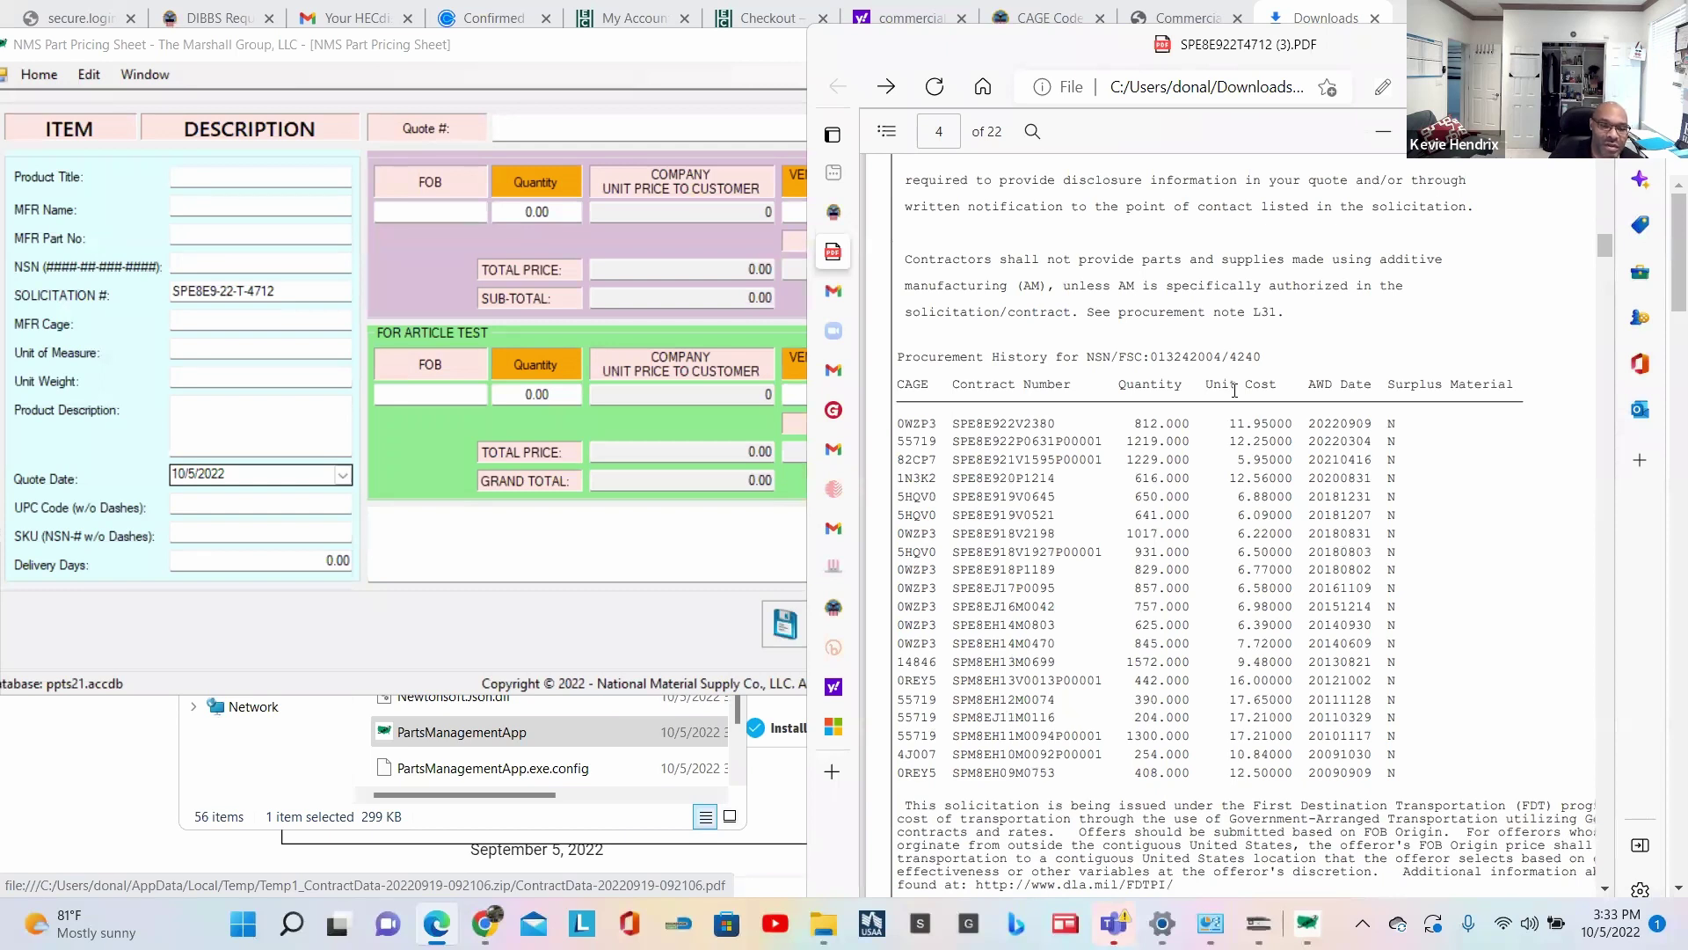
pyautogui.scroll(-2, 1235, 390)
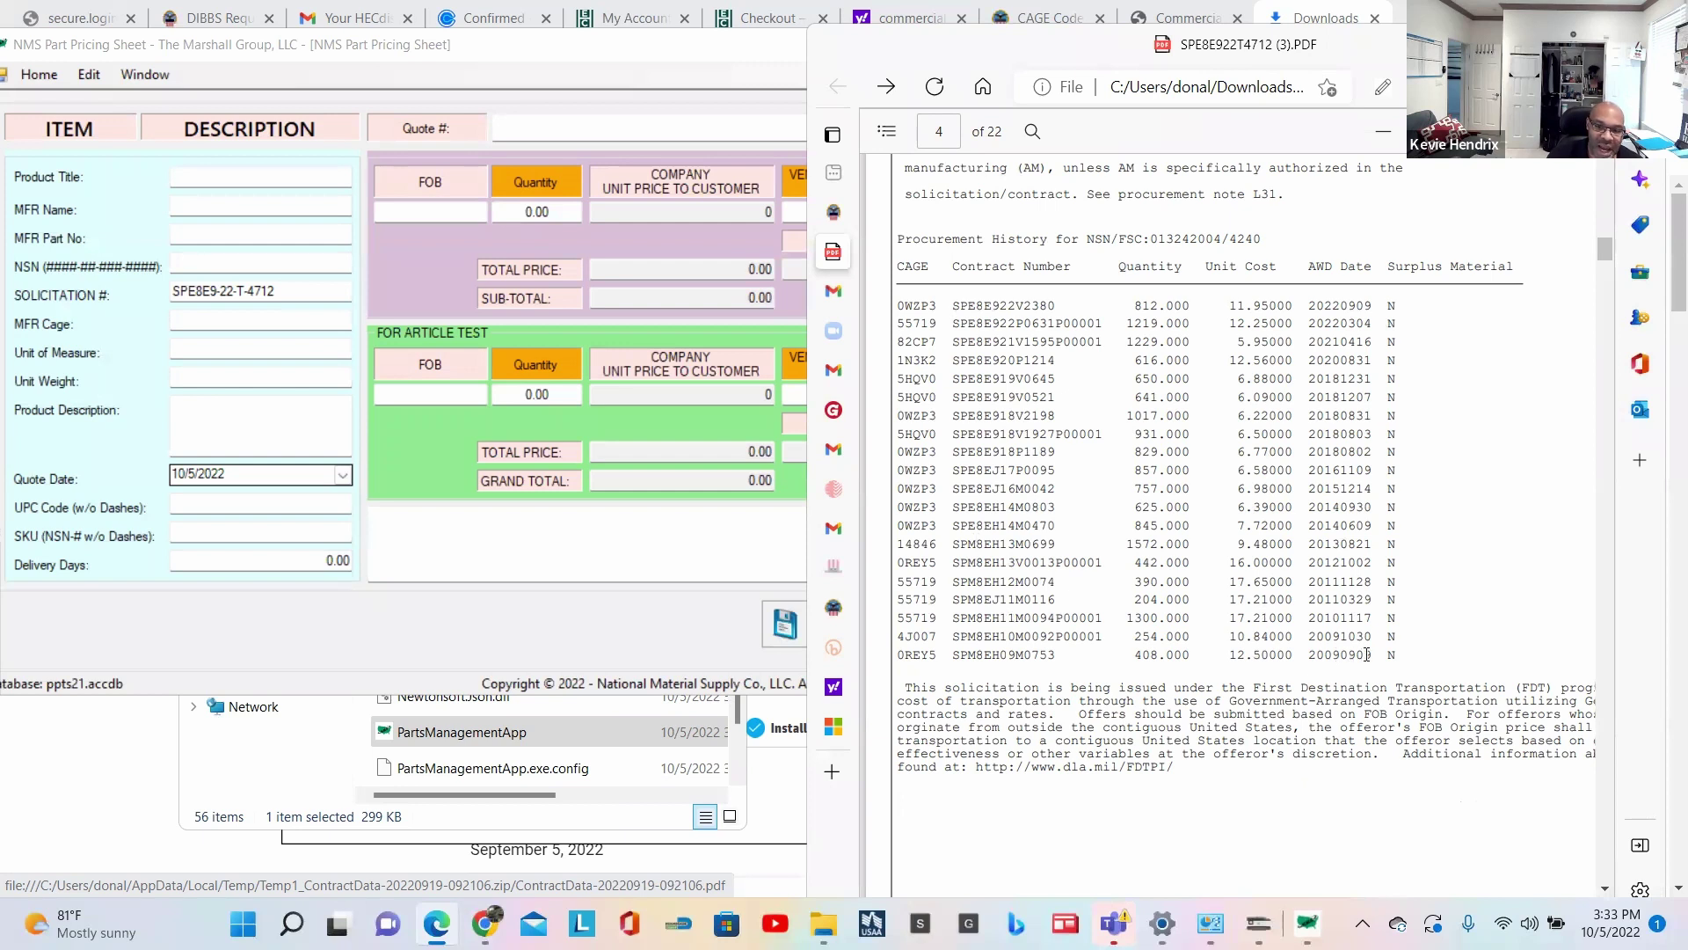
pyautogui.scroll(-5, 1332, 647)
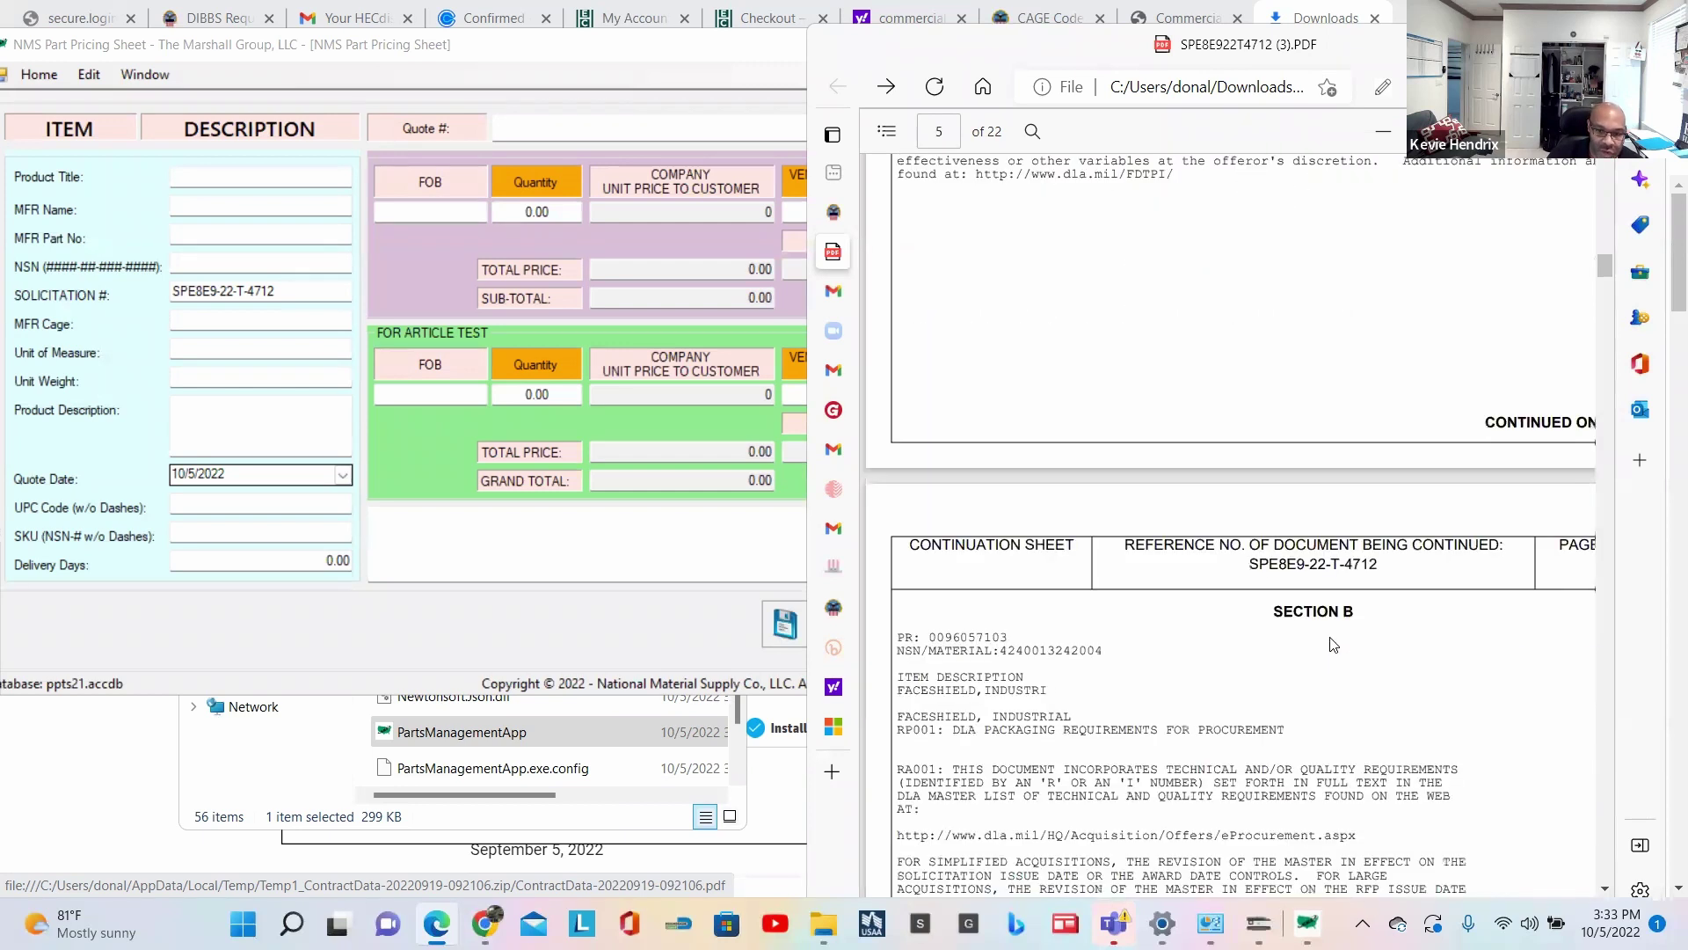
pyautogui.scroll(5, 1332, 642)
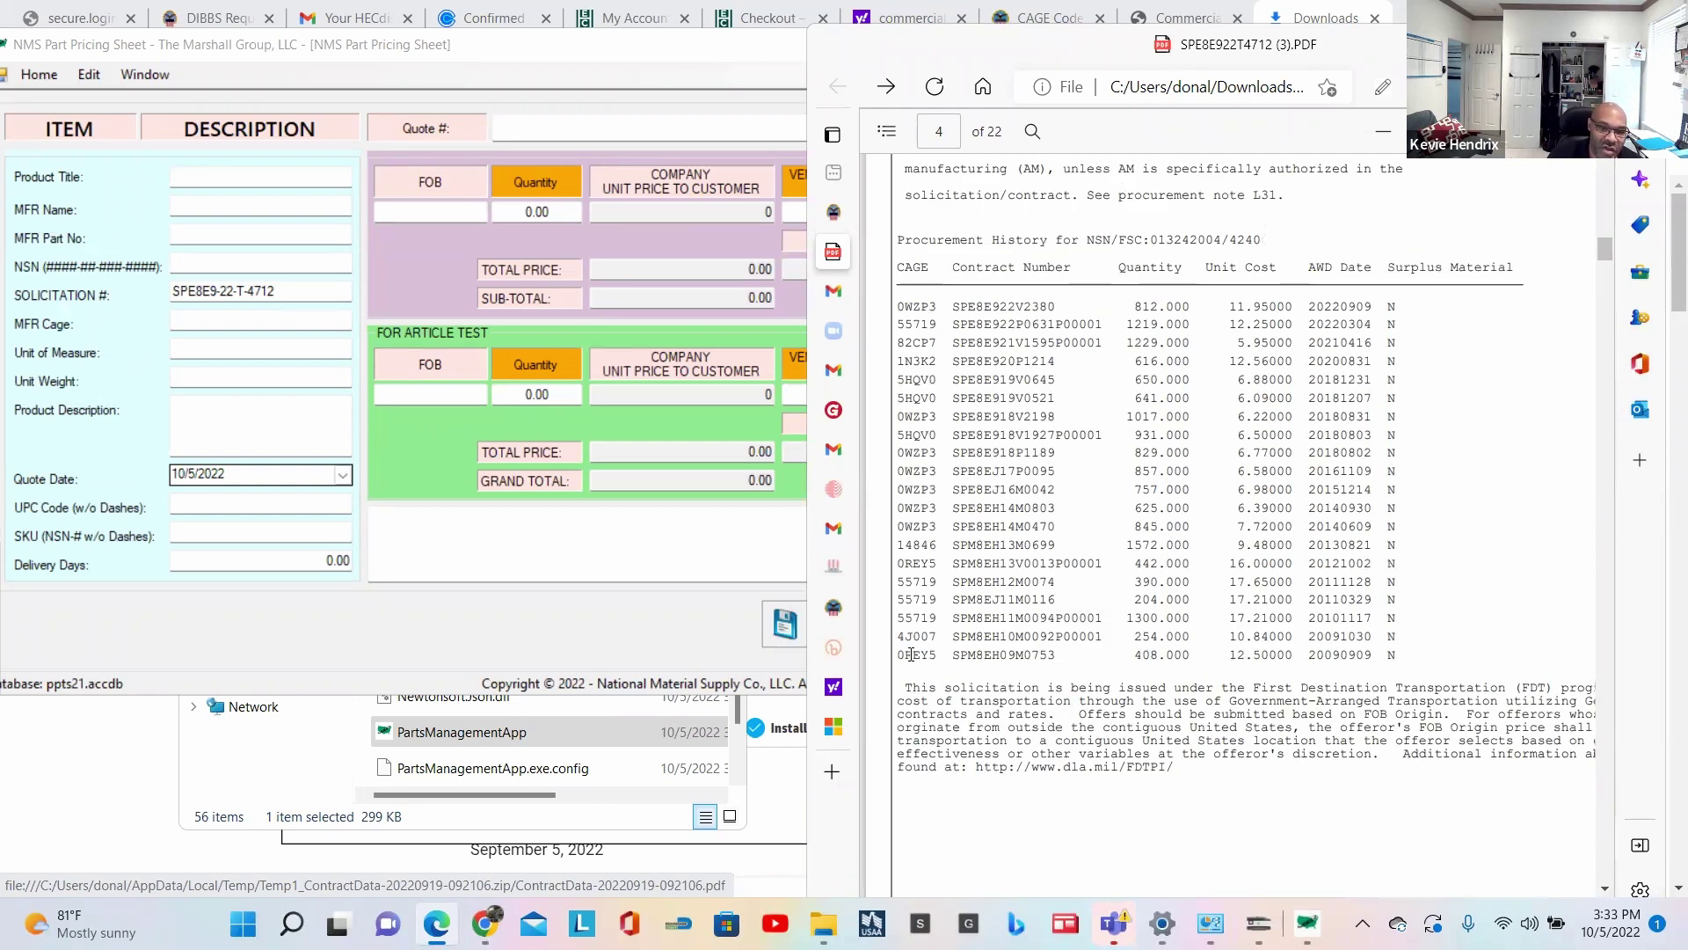
pyautogui.tripleClick(1000, 655)
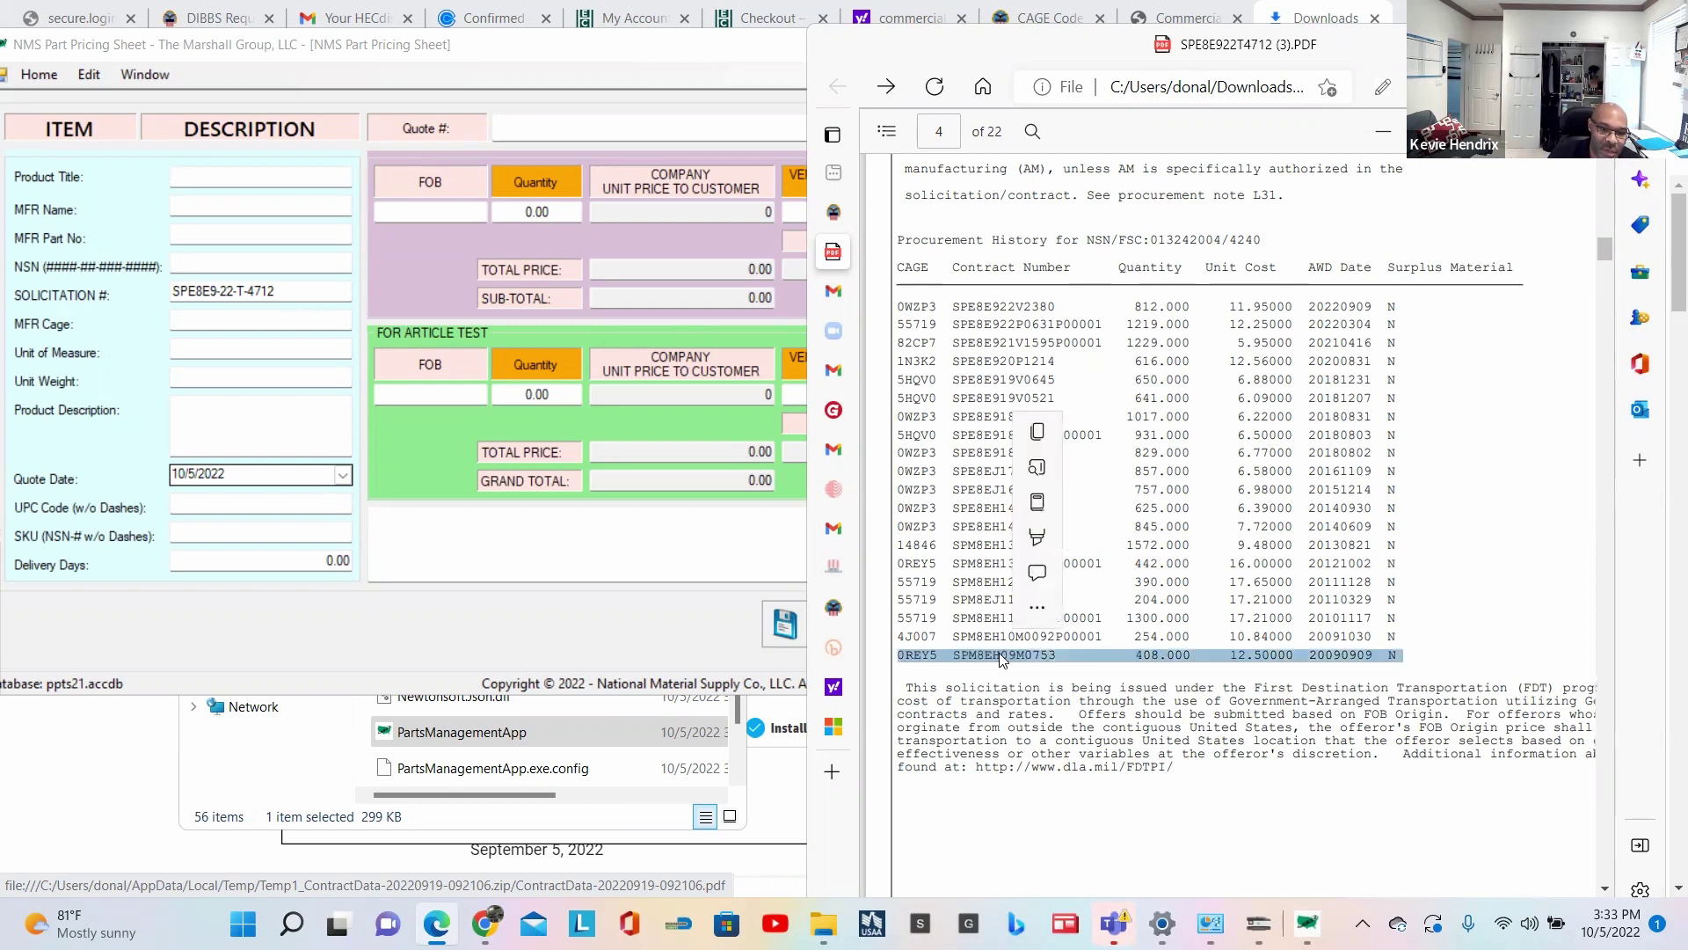
pyautogui.click(1163, 651)
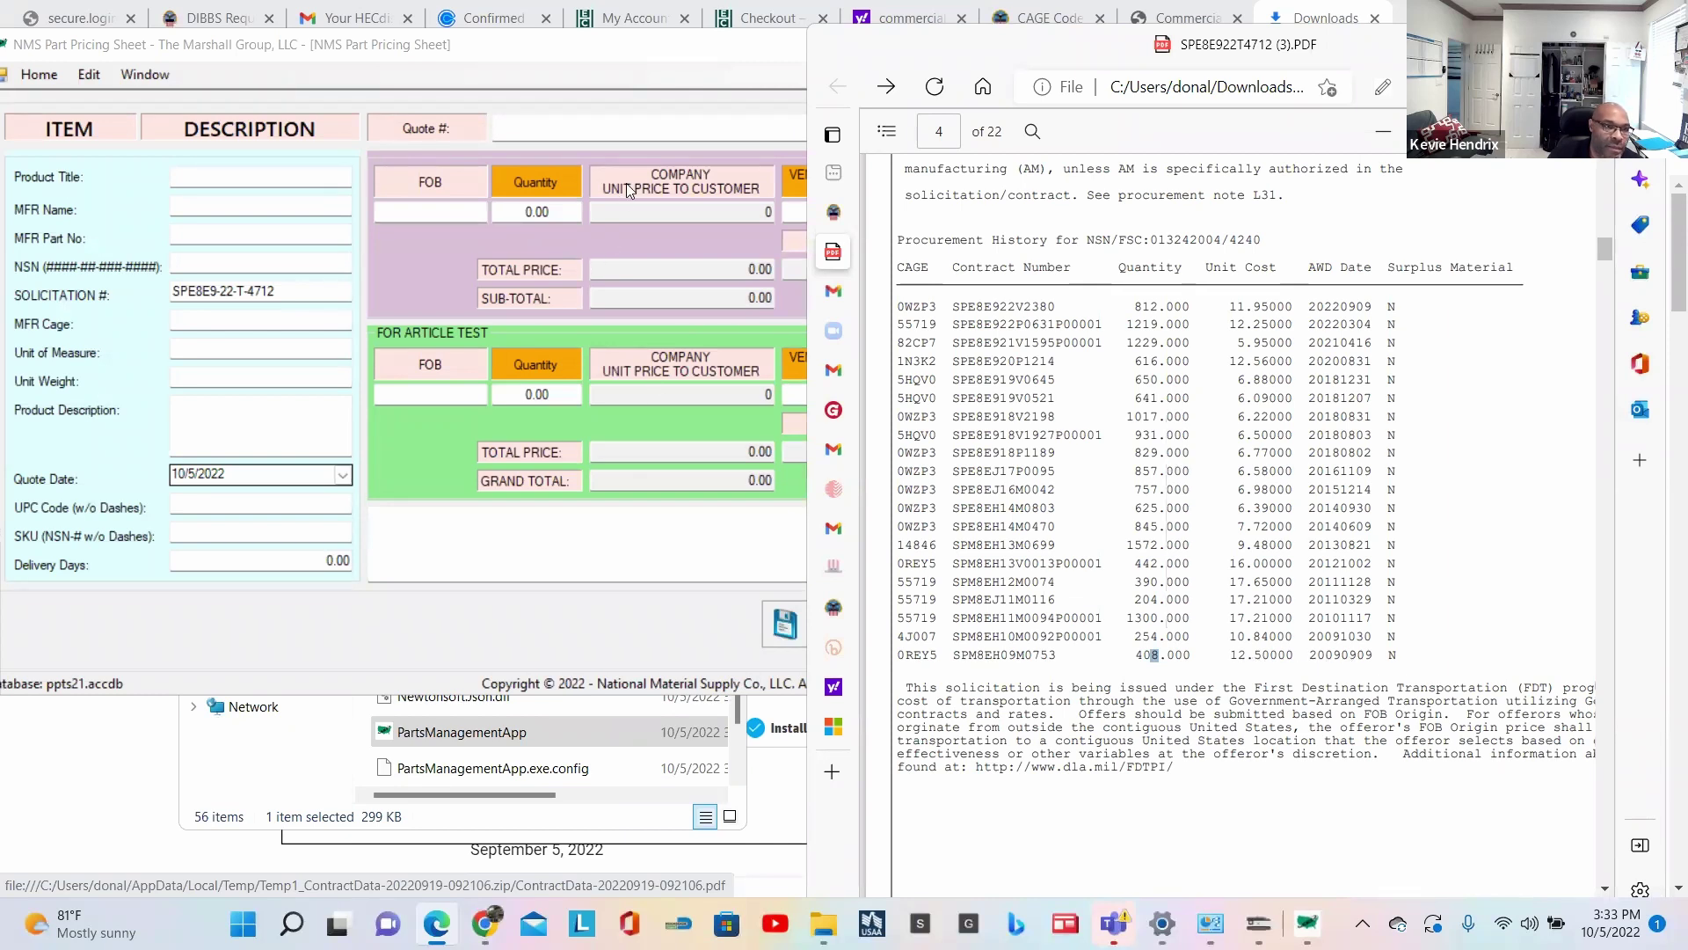
pyautogui.click(614, 72)
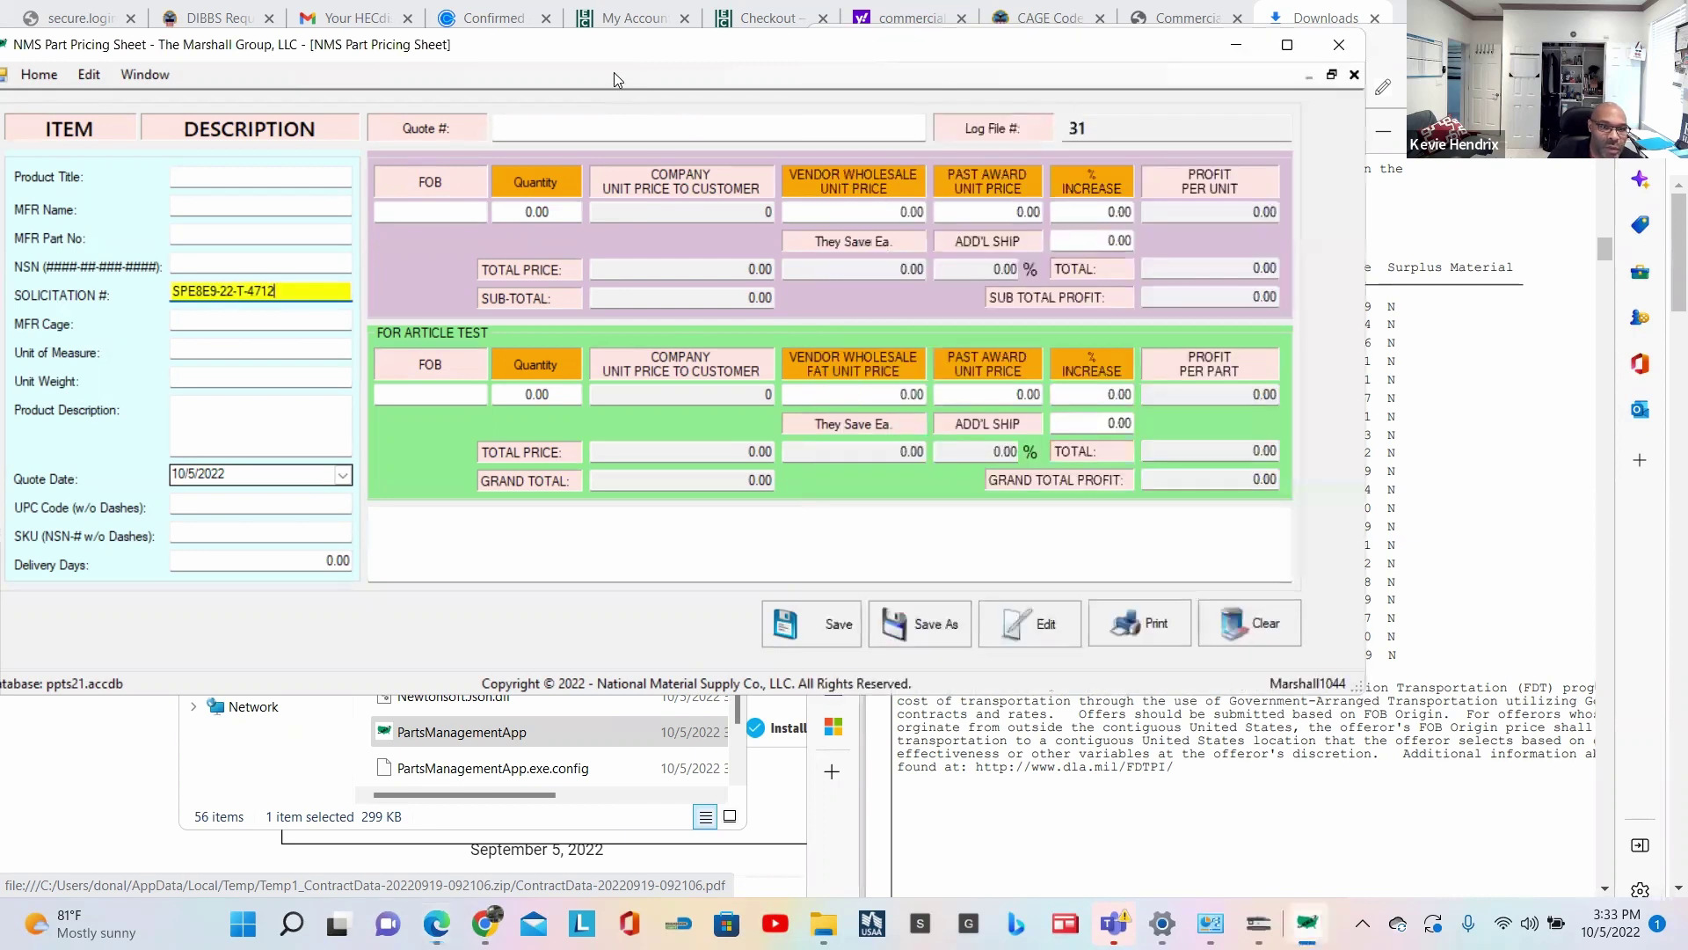
# Step: Enter 12.50 as the Past Award Unit Price, then recheck the award history in the PDF
pyautogui.click(998, 207)
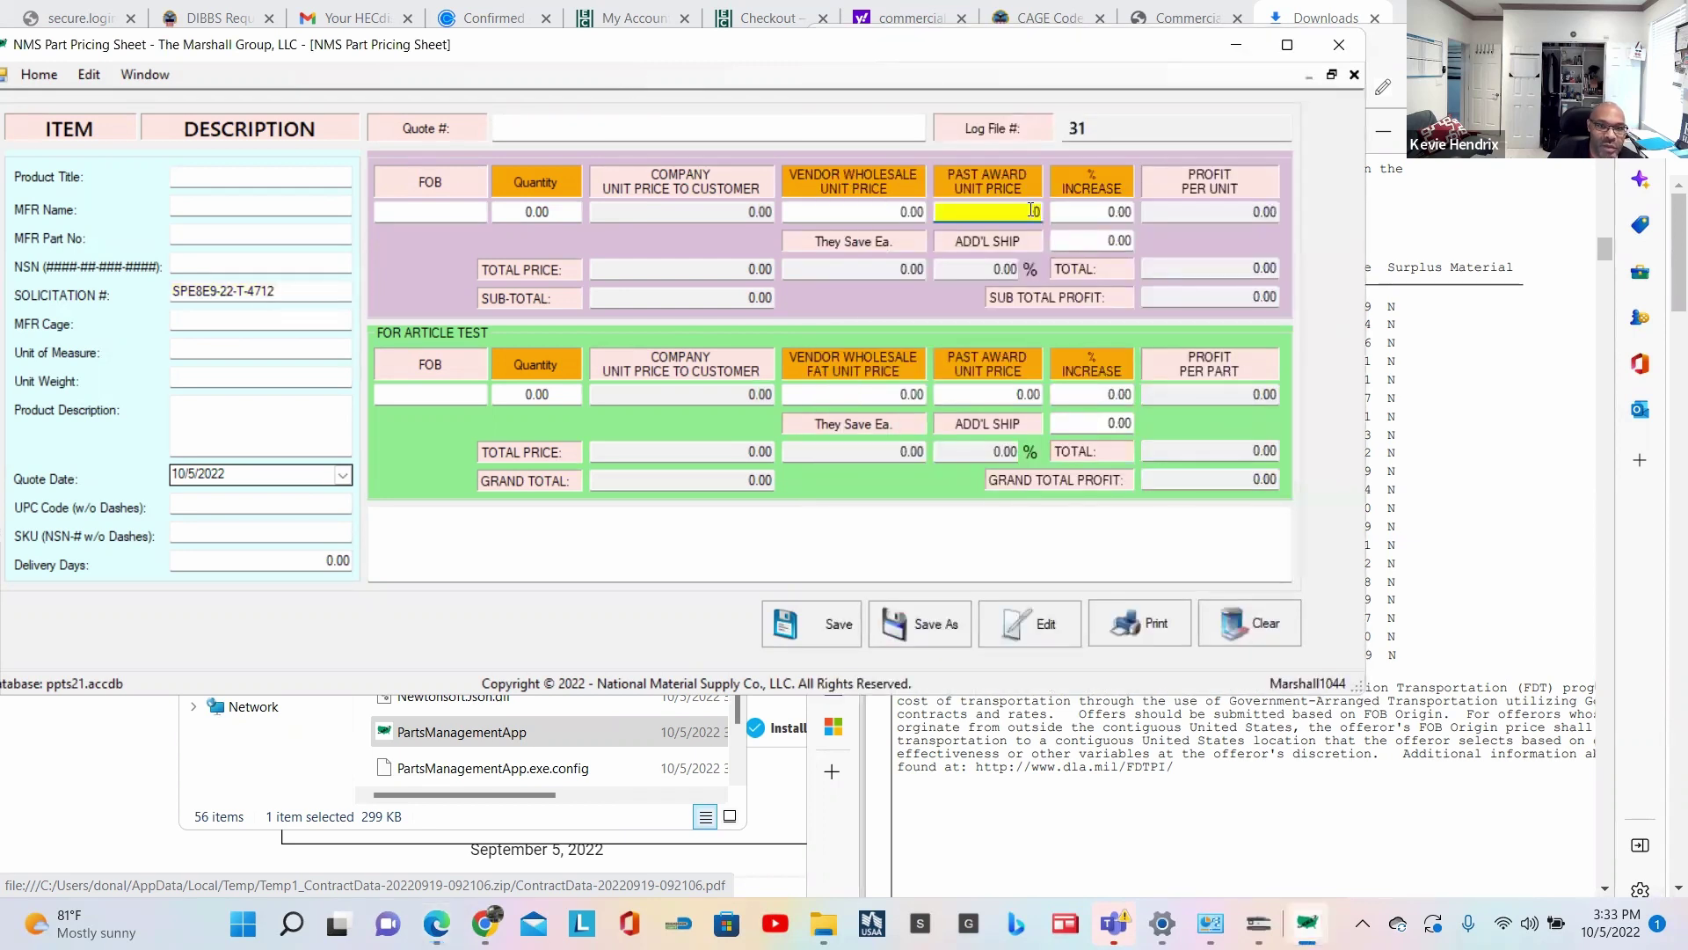
pyautogui.write('12.50')
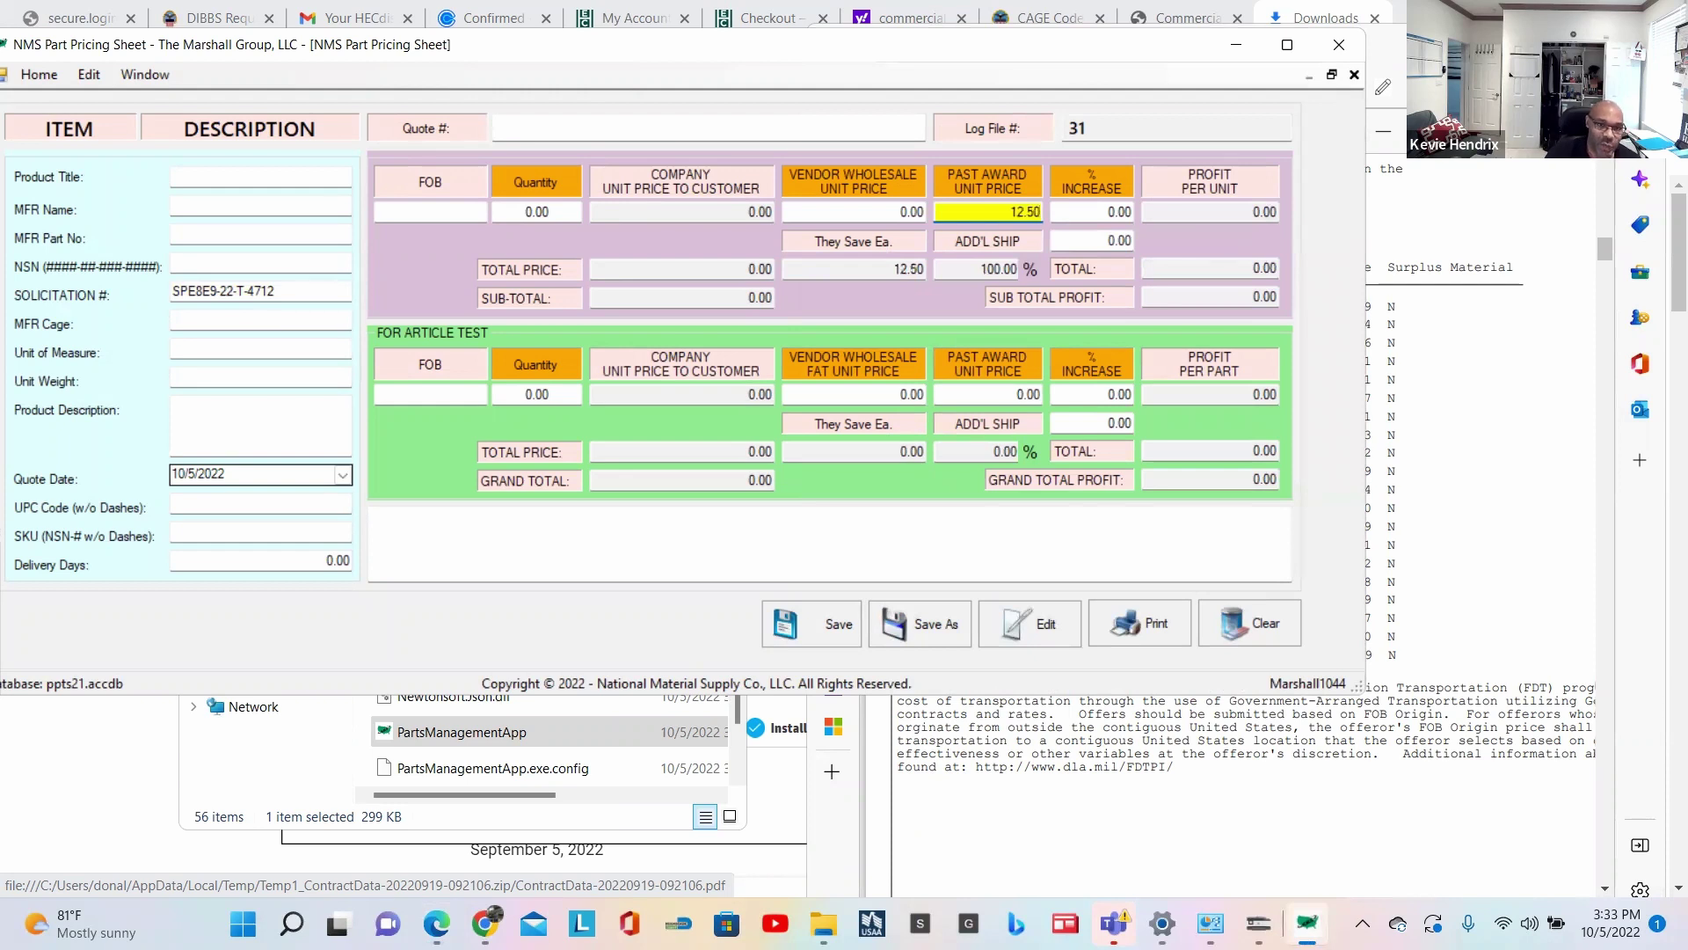
pyautogui.click(1447, 469)
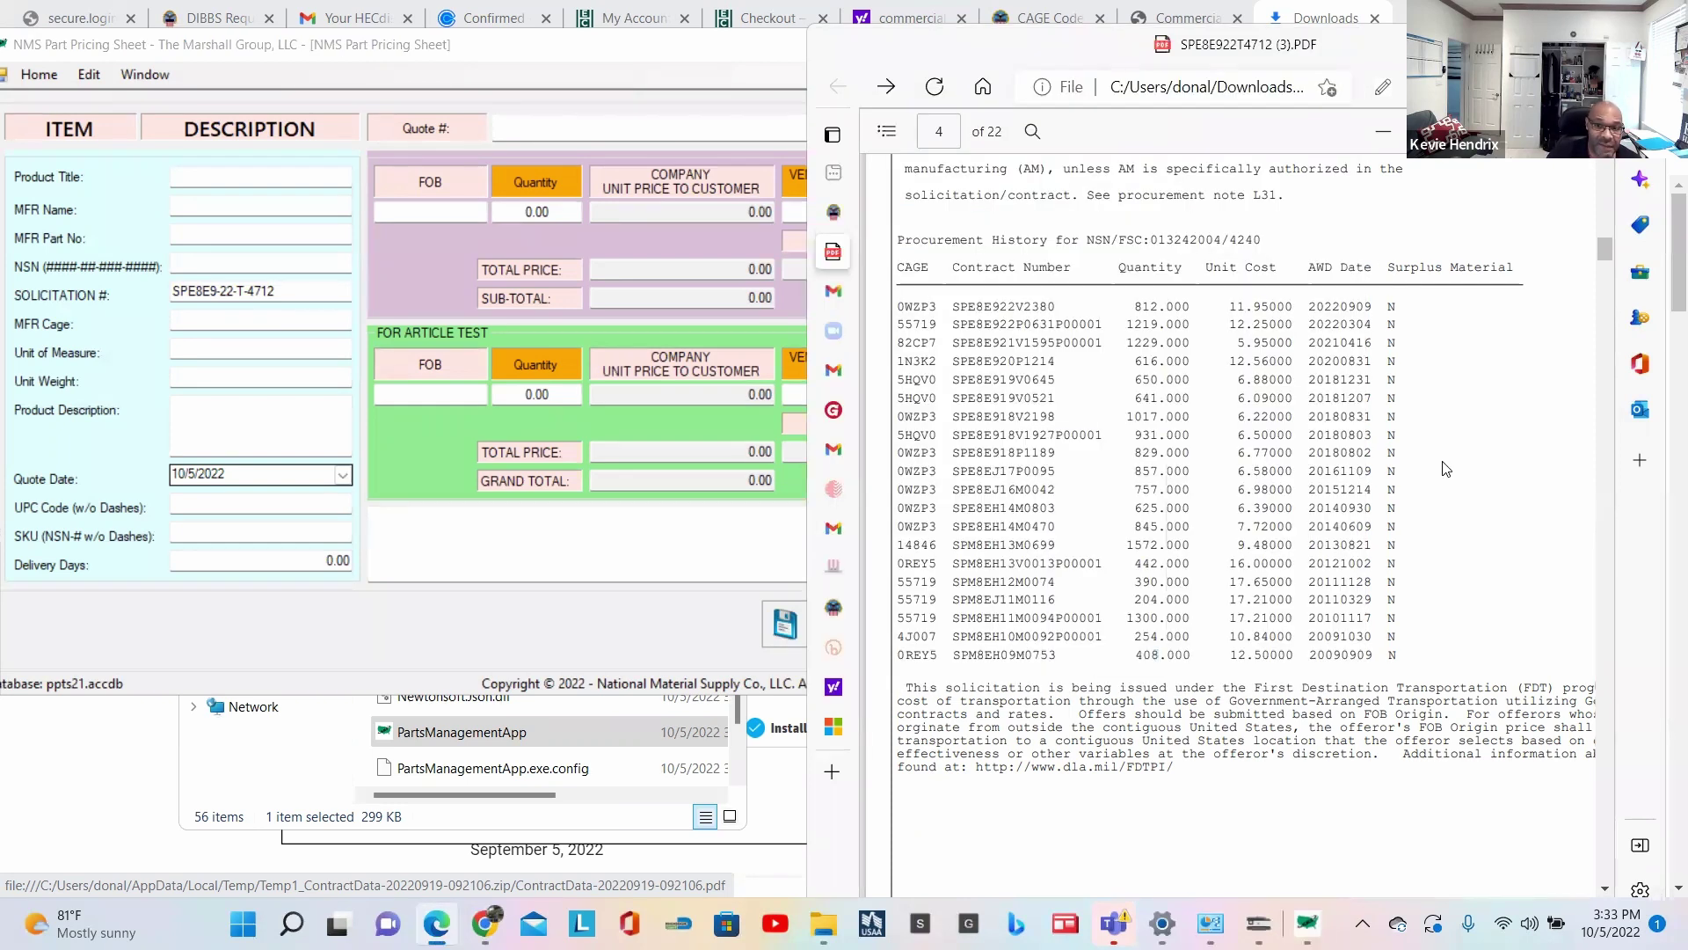
pyautogui.scroll(-4, 1351, 428)
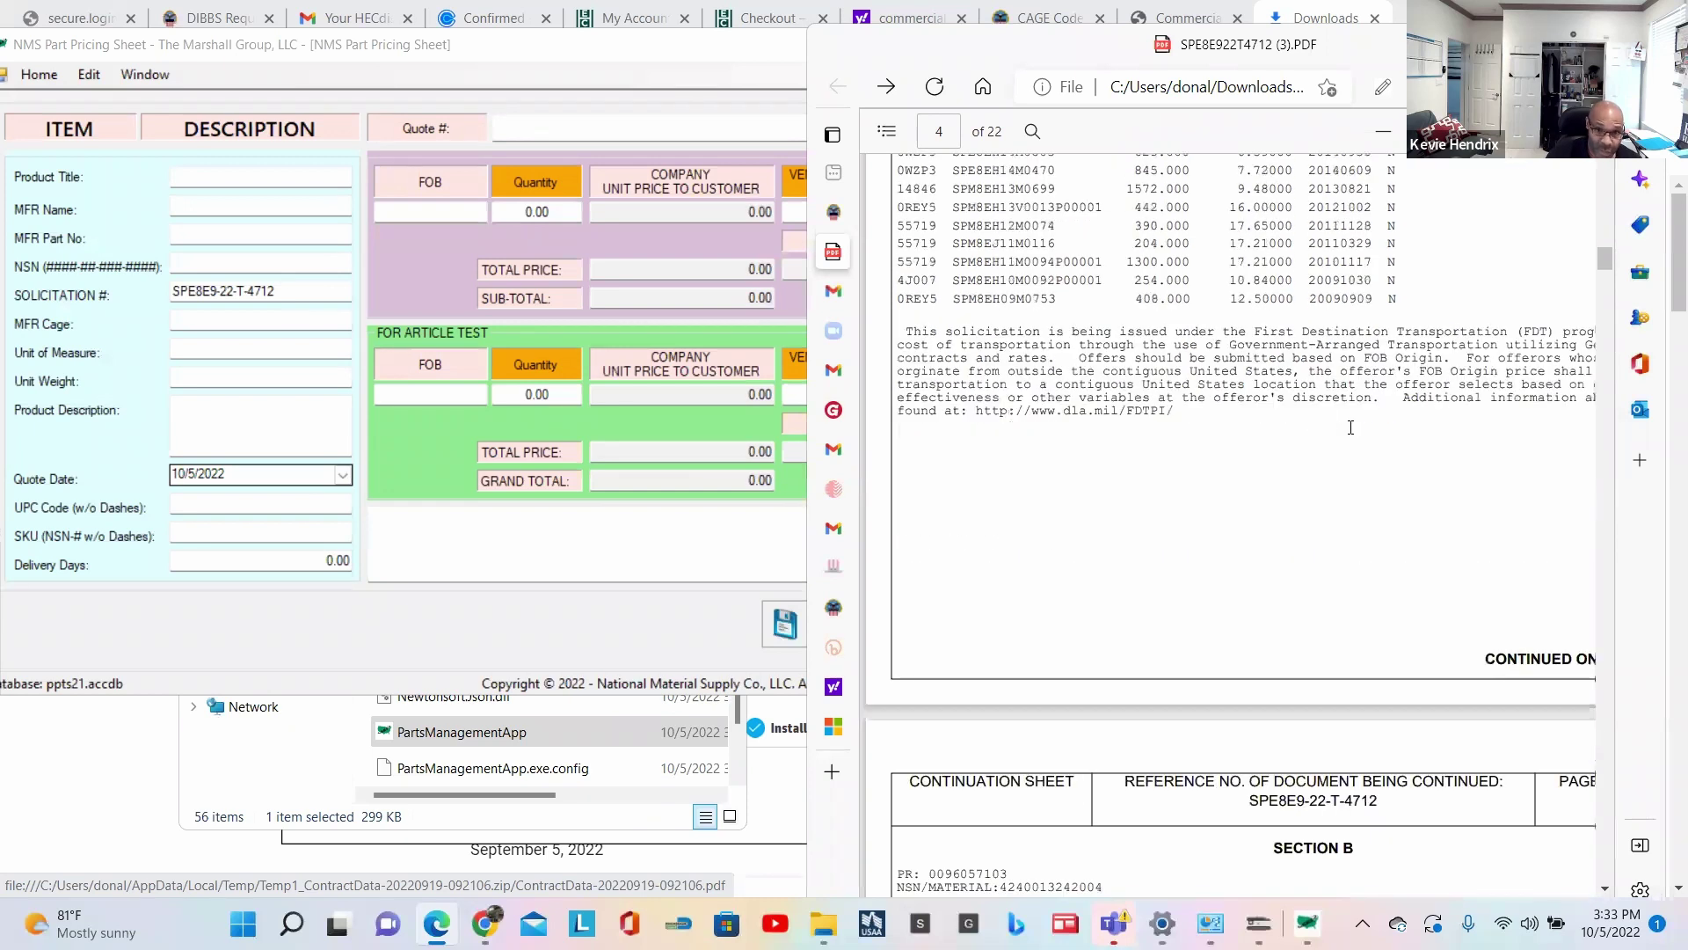
pyautogui.scroll(-3, 1351, 428)
pyautogui.scroll(-1, 1351, 426)
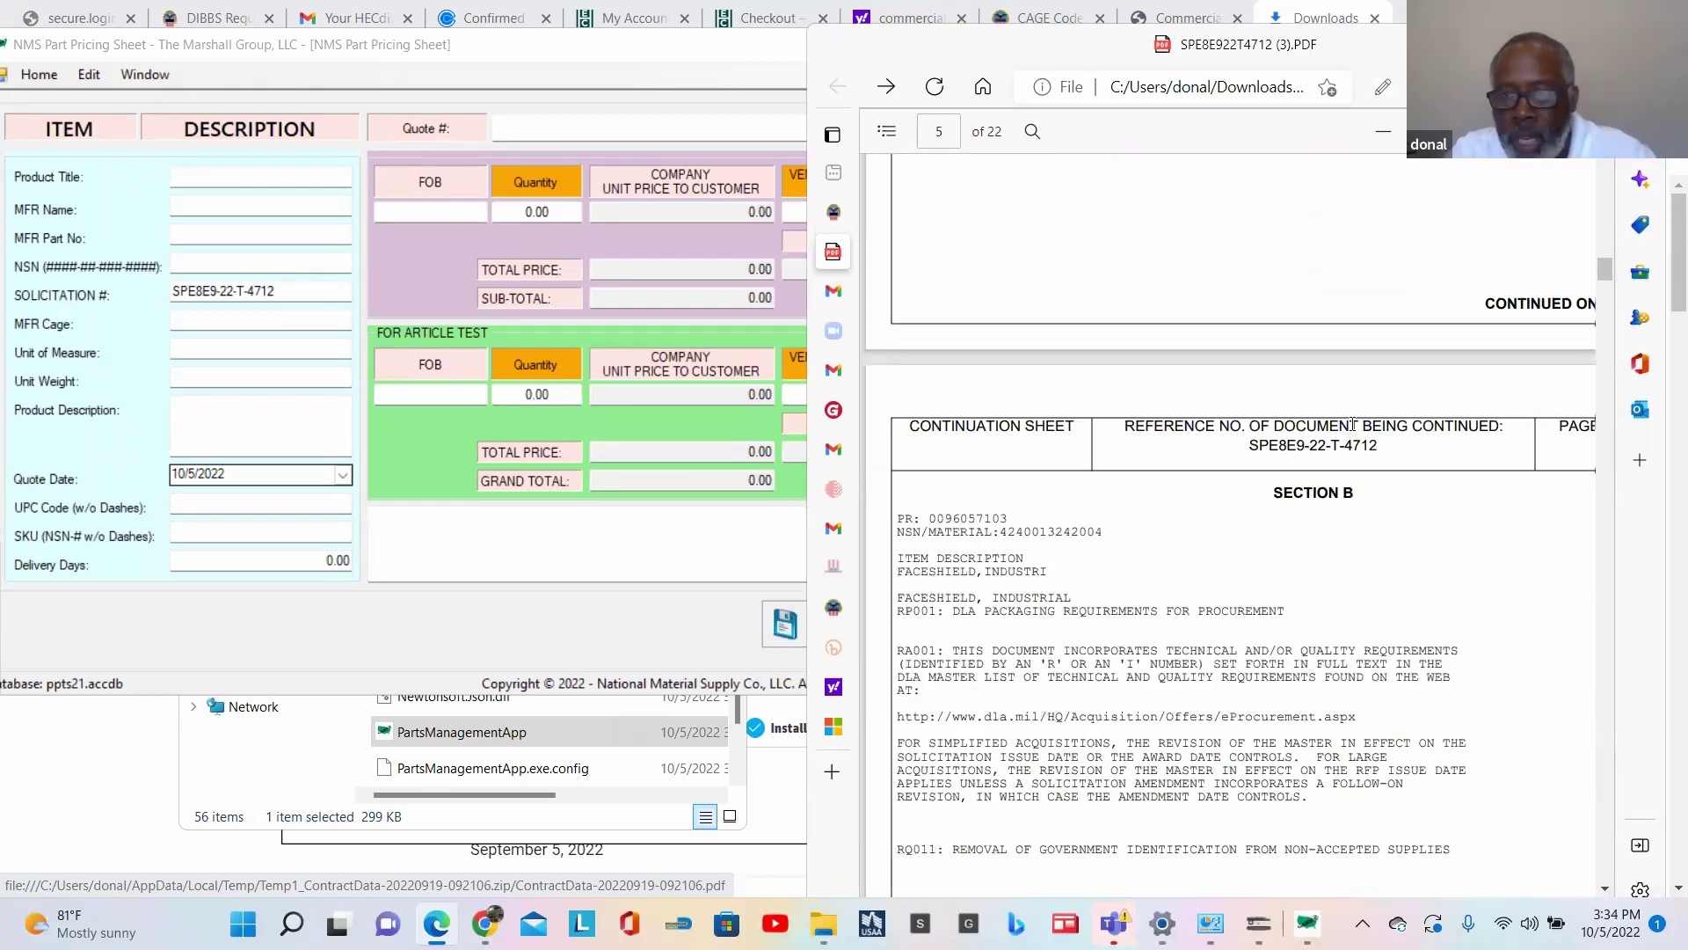
pyautogui.scroll(1, 1352, 424)
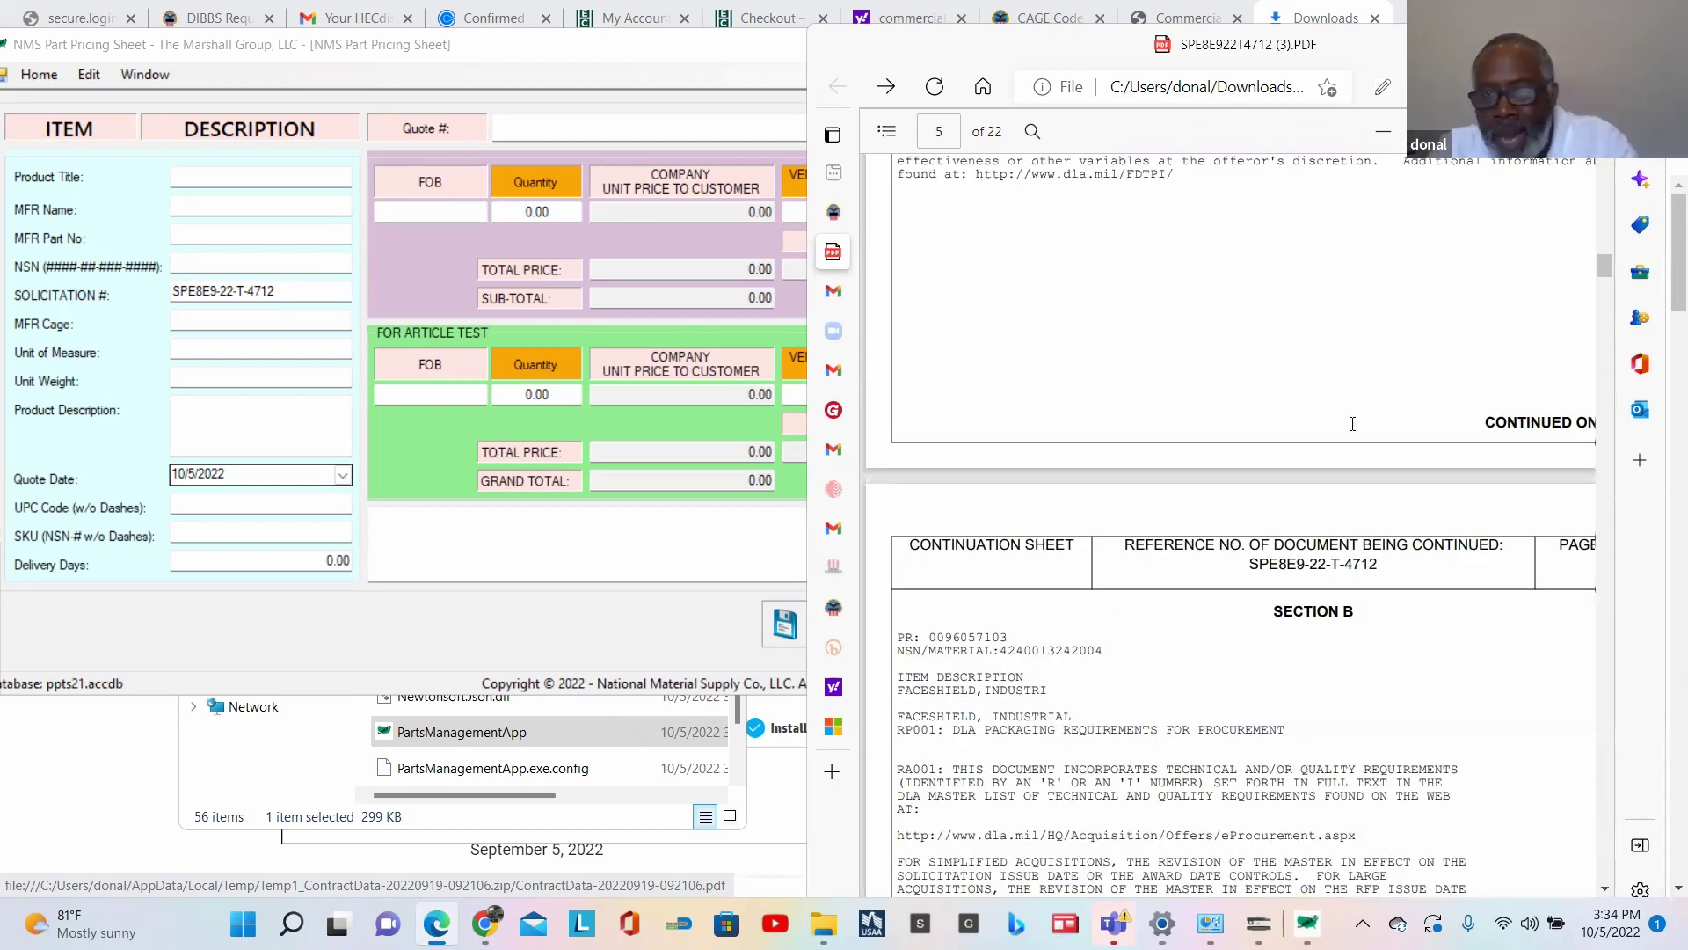
pyautogui.scroll(4, 1353, 423)
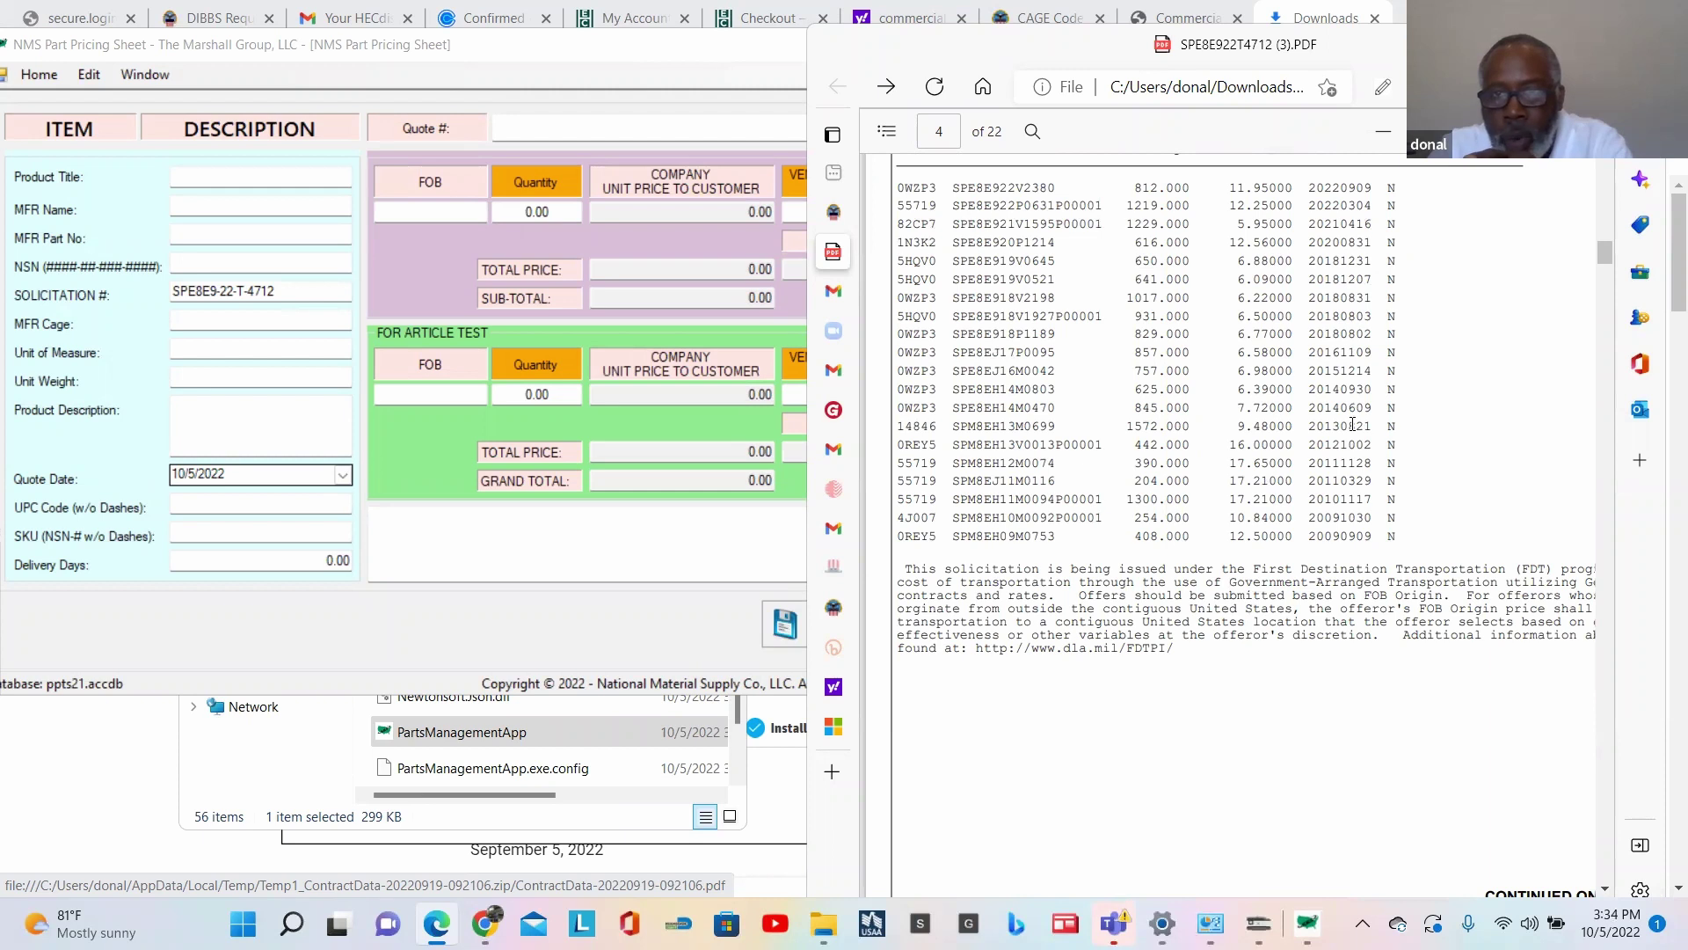
pyautogui.scroll(1, 1310, 425)
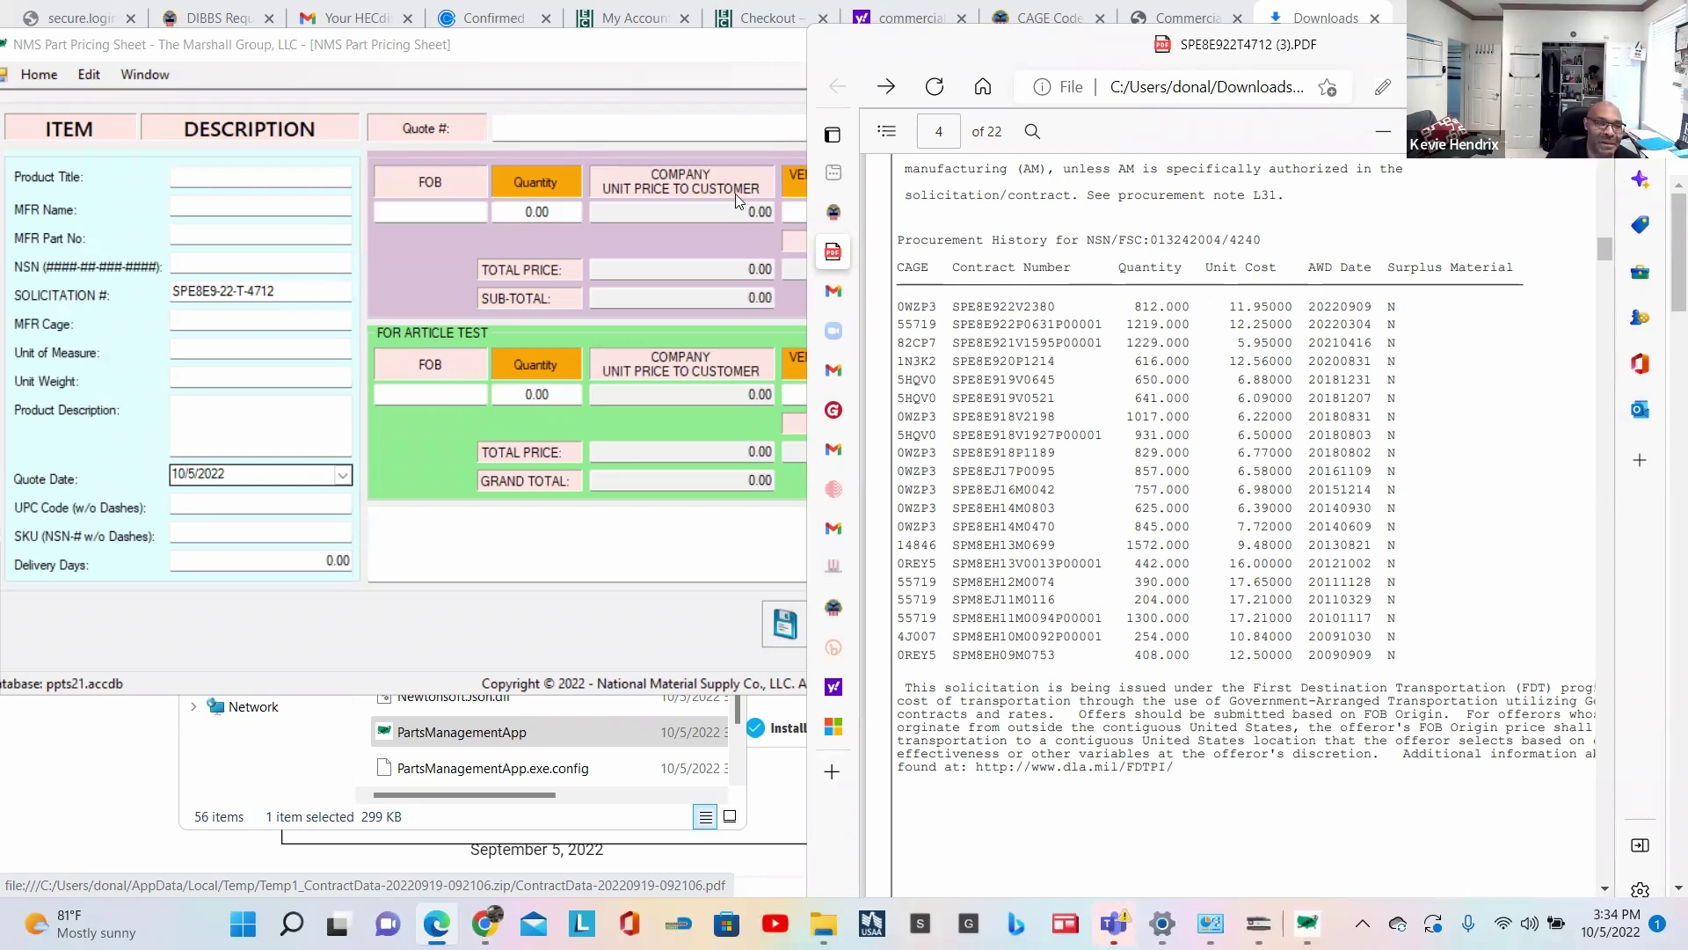
# Step: Correct the Past Award Unit Price to 11.95, the most recent award
pyautogui.click(727, 86)
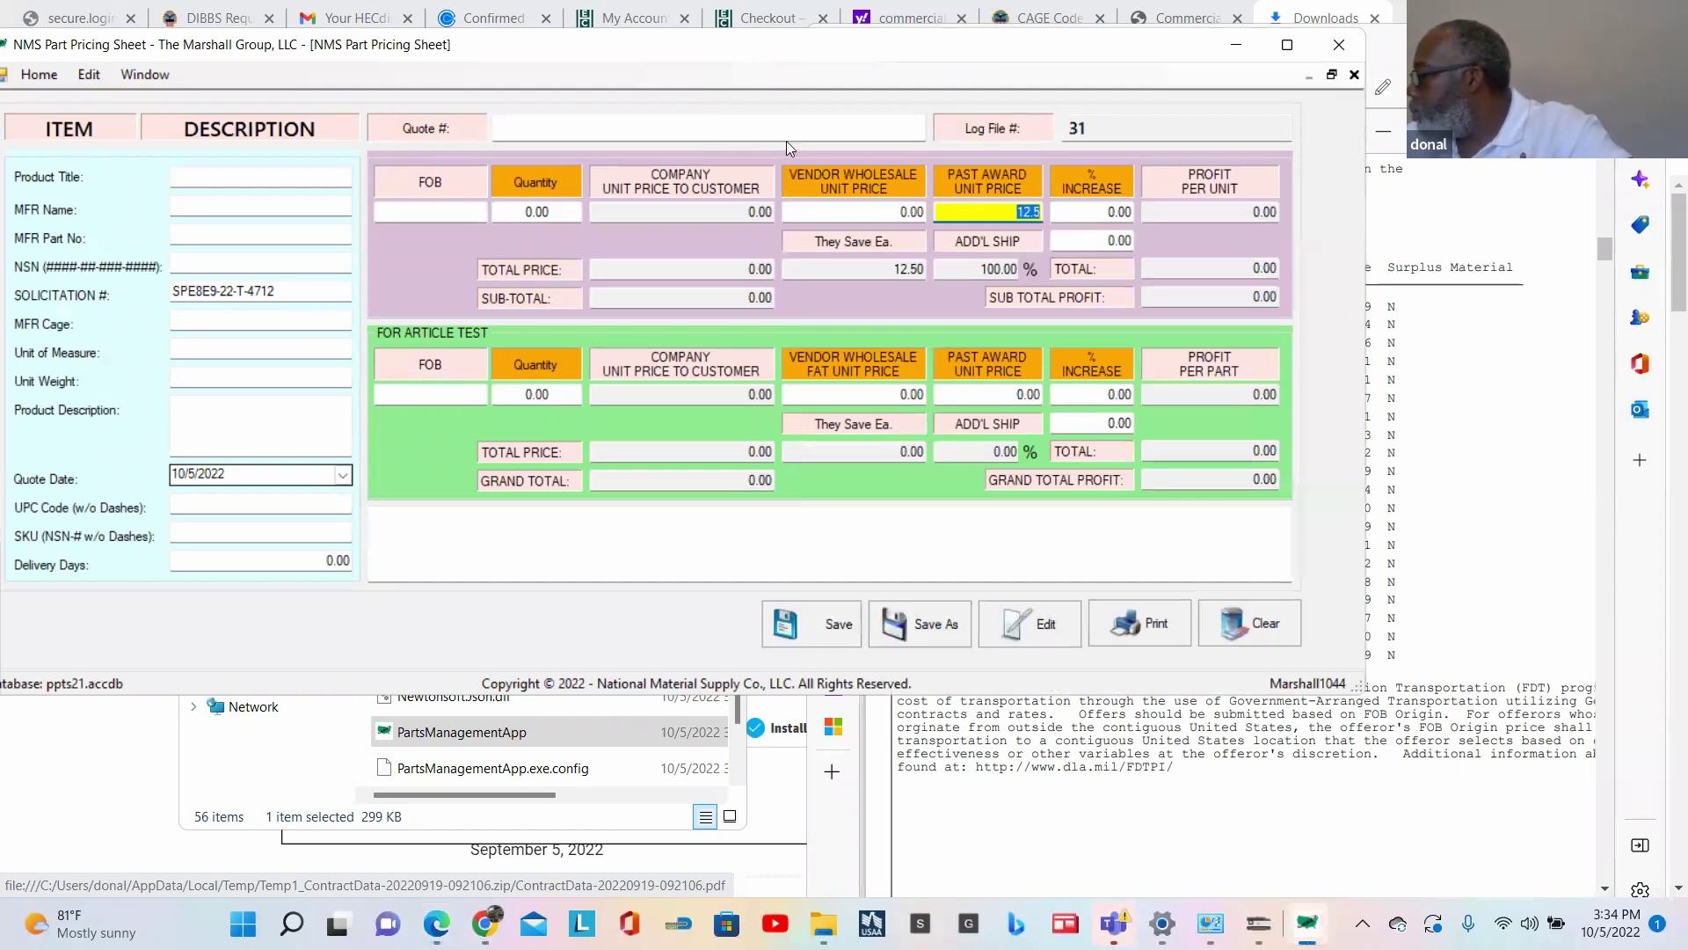
pyautogui.doubleClick(1014, 211)
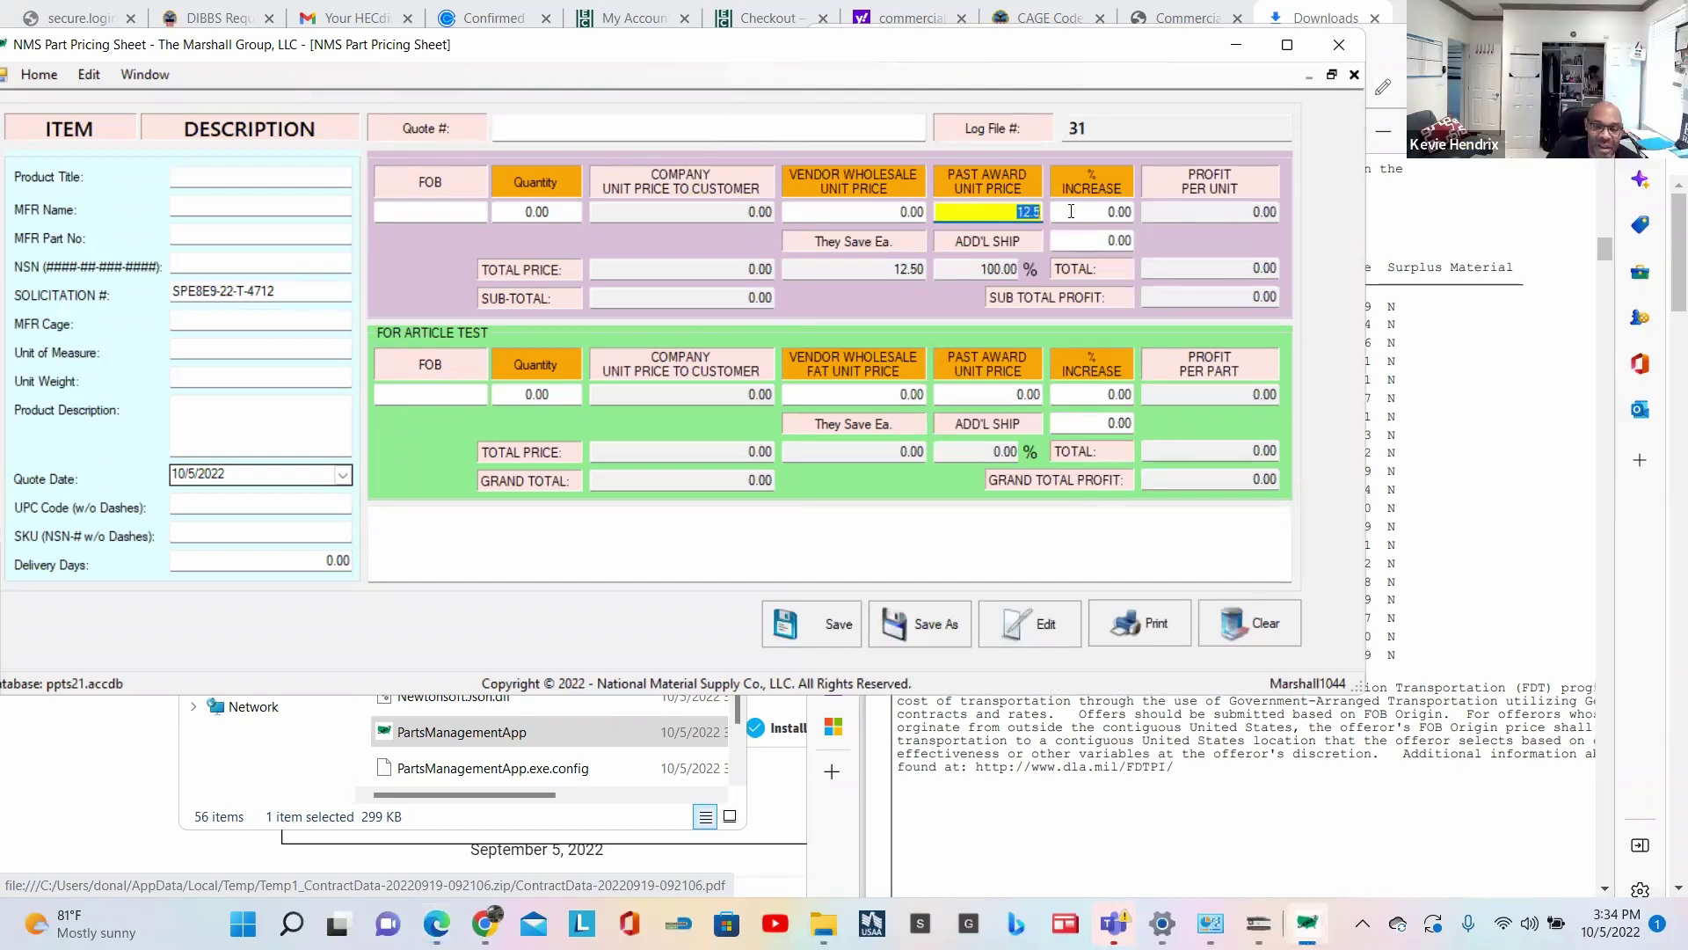
pyautogui.write('11.95')
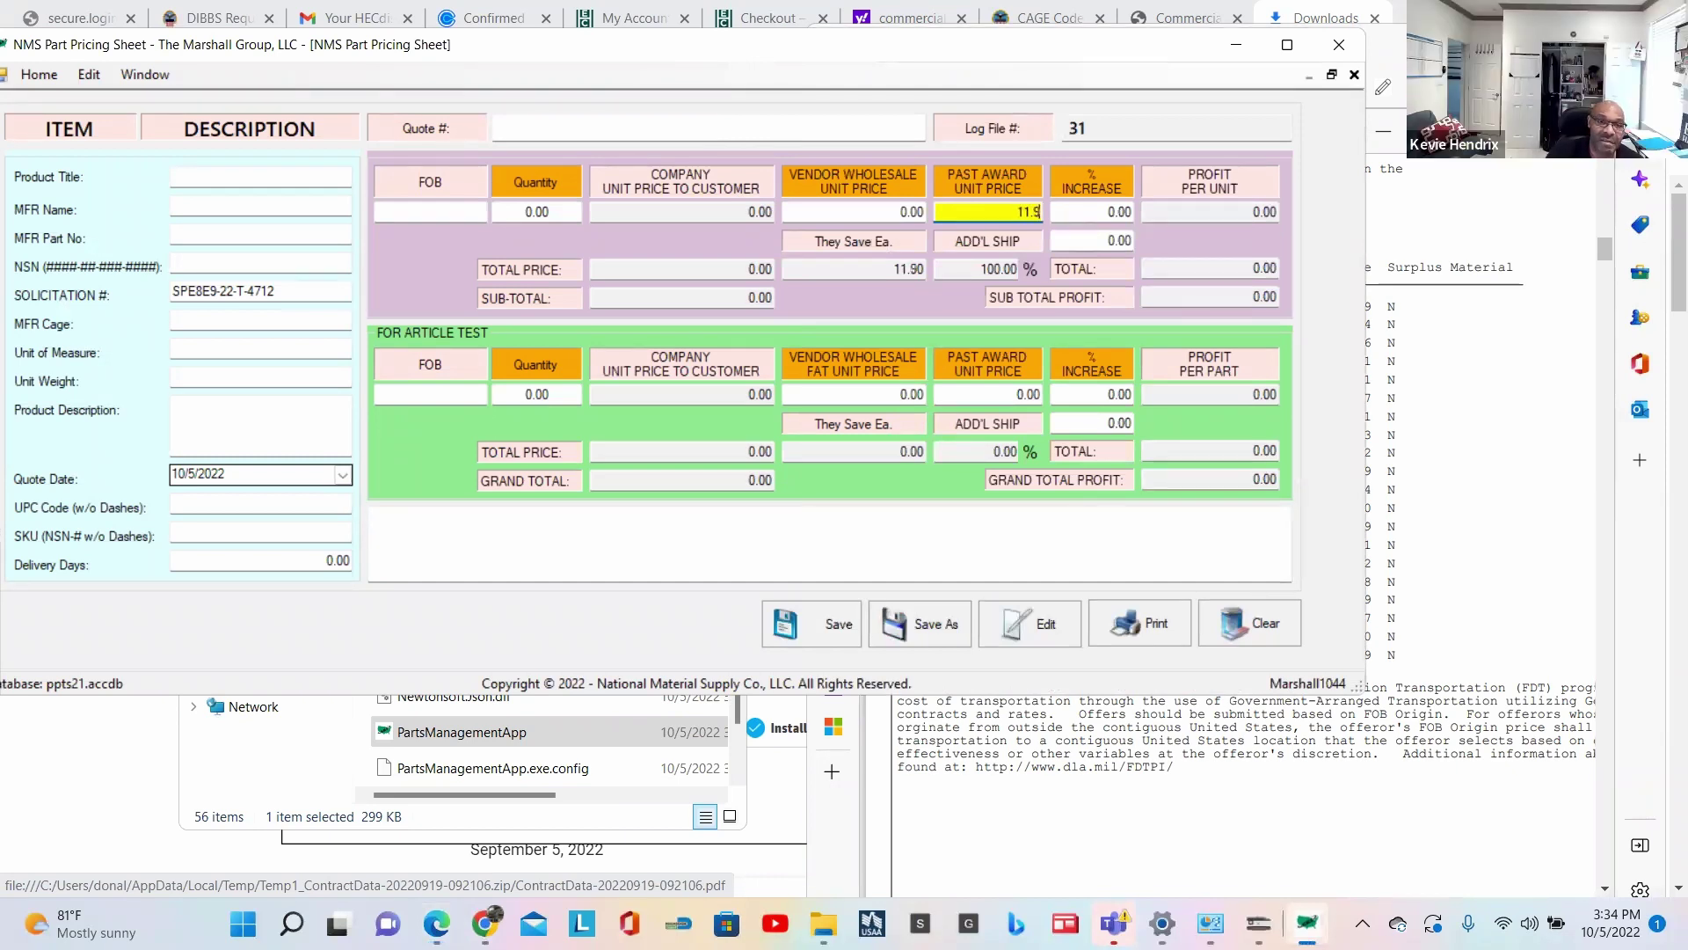
pyautogui.click(1477, 421)
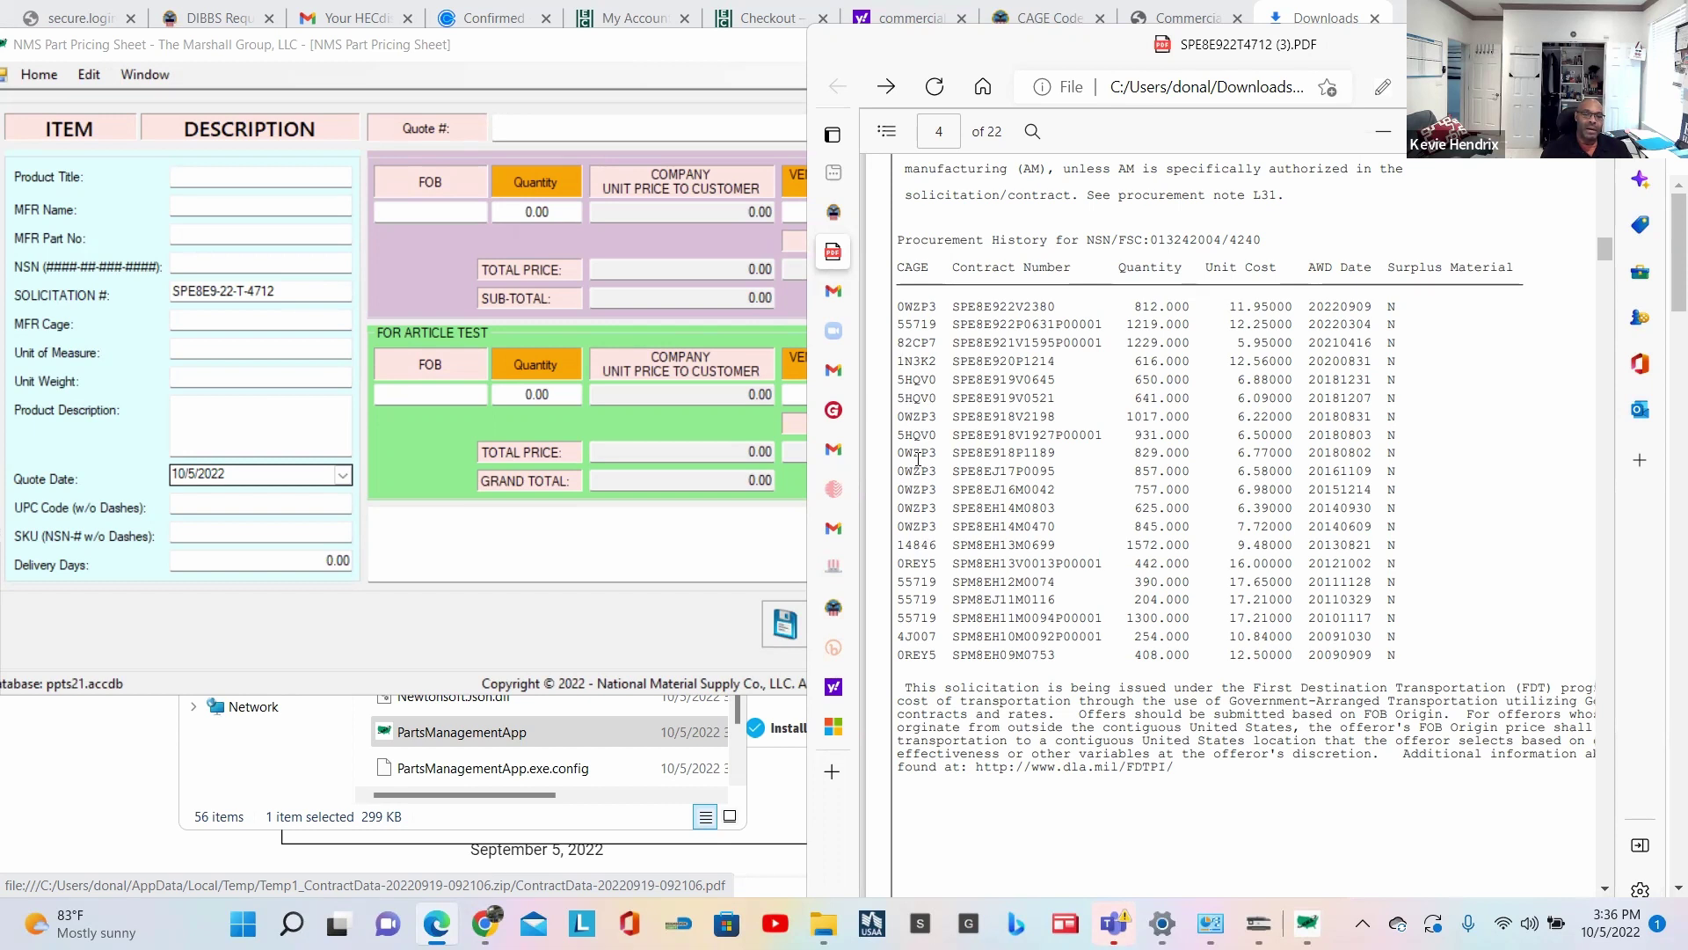
pyautogui.moveTo(1141, 472); pyautogui.dragTo(1176, 471)
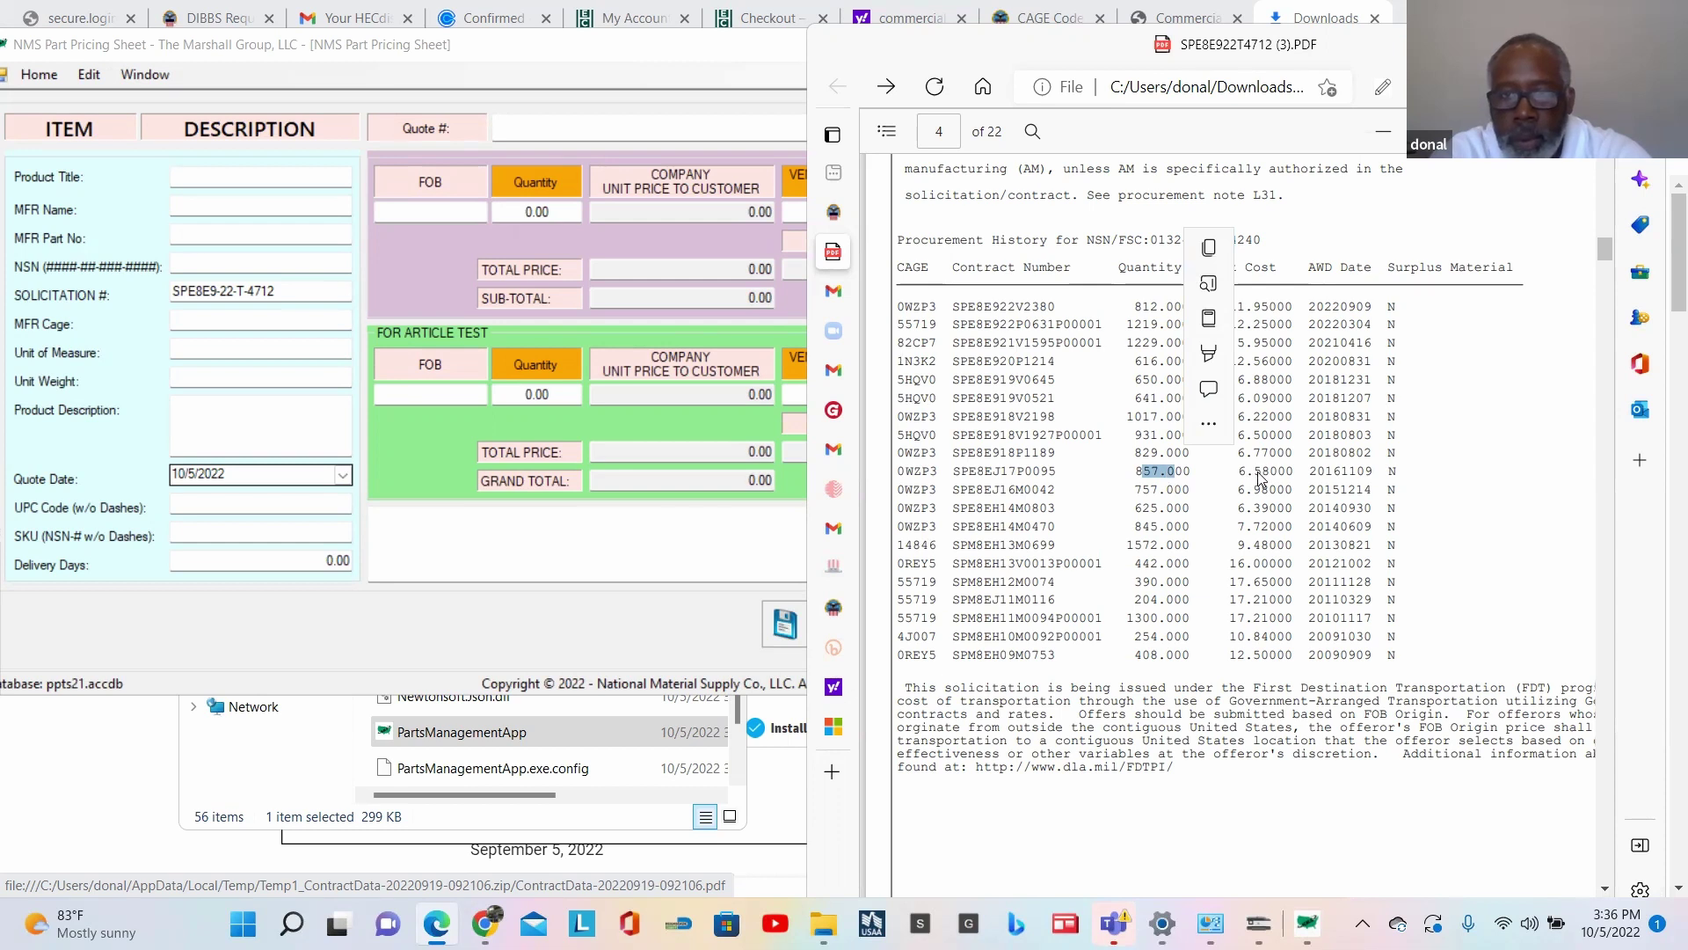
pyautogui.click(1149, 306)
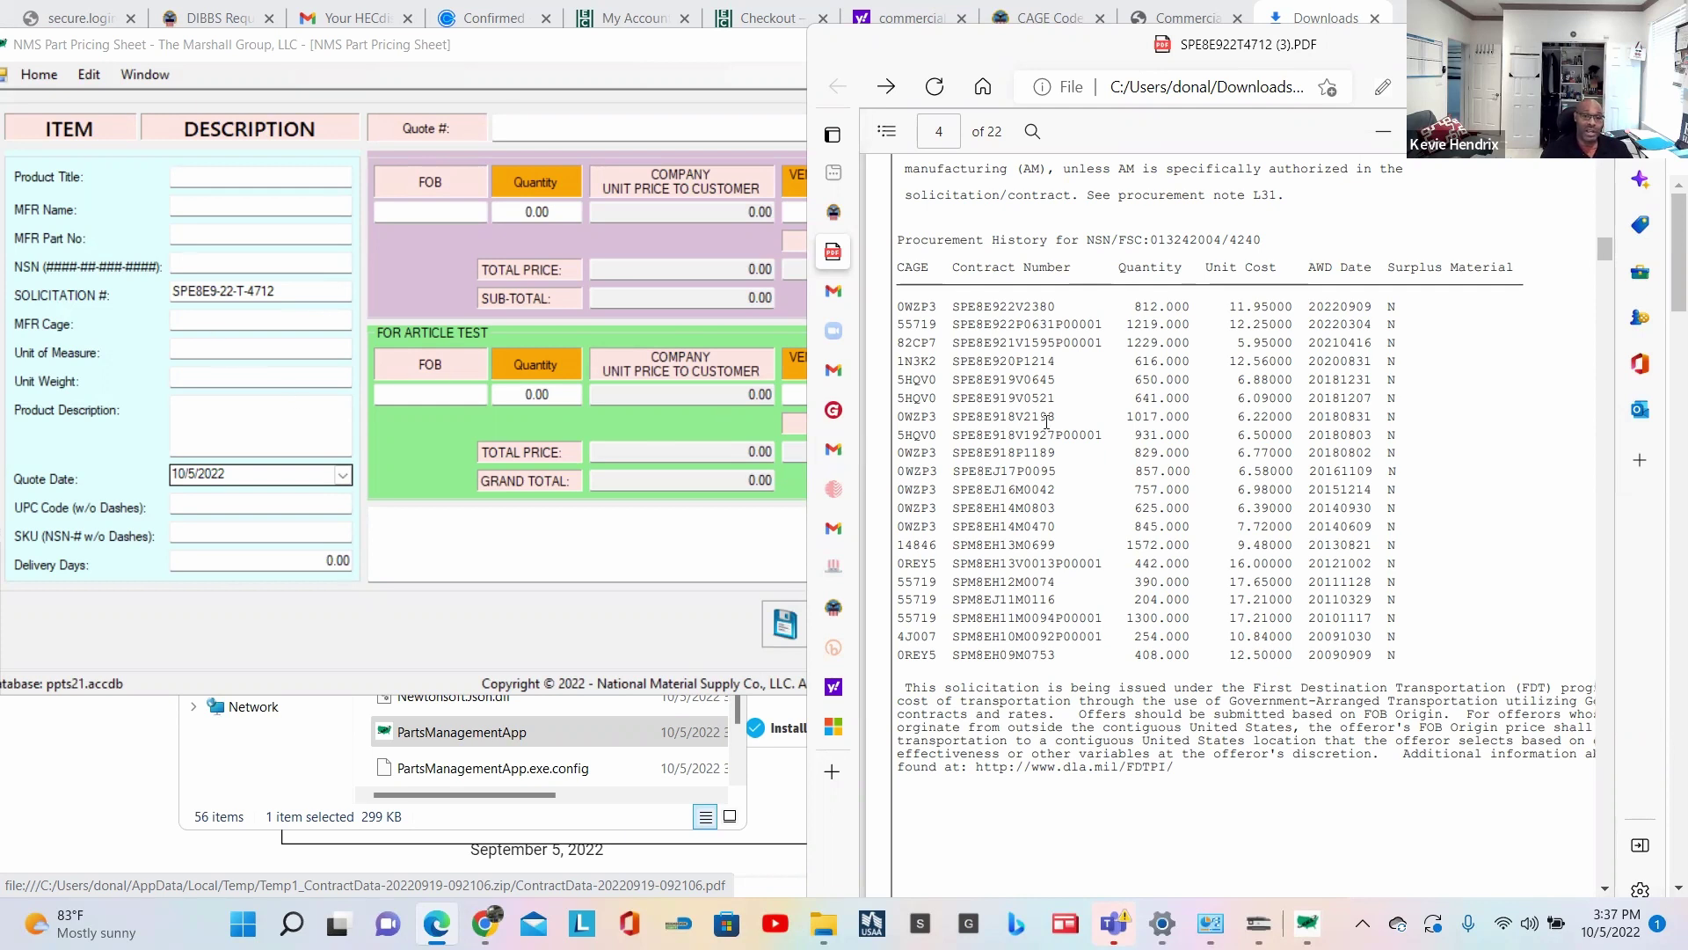
pyautogui.scroll(-7, 1047, 423)
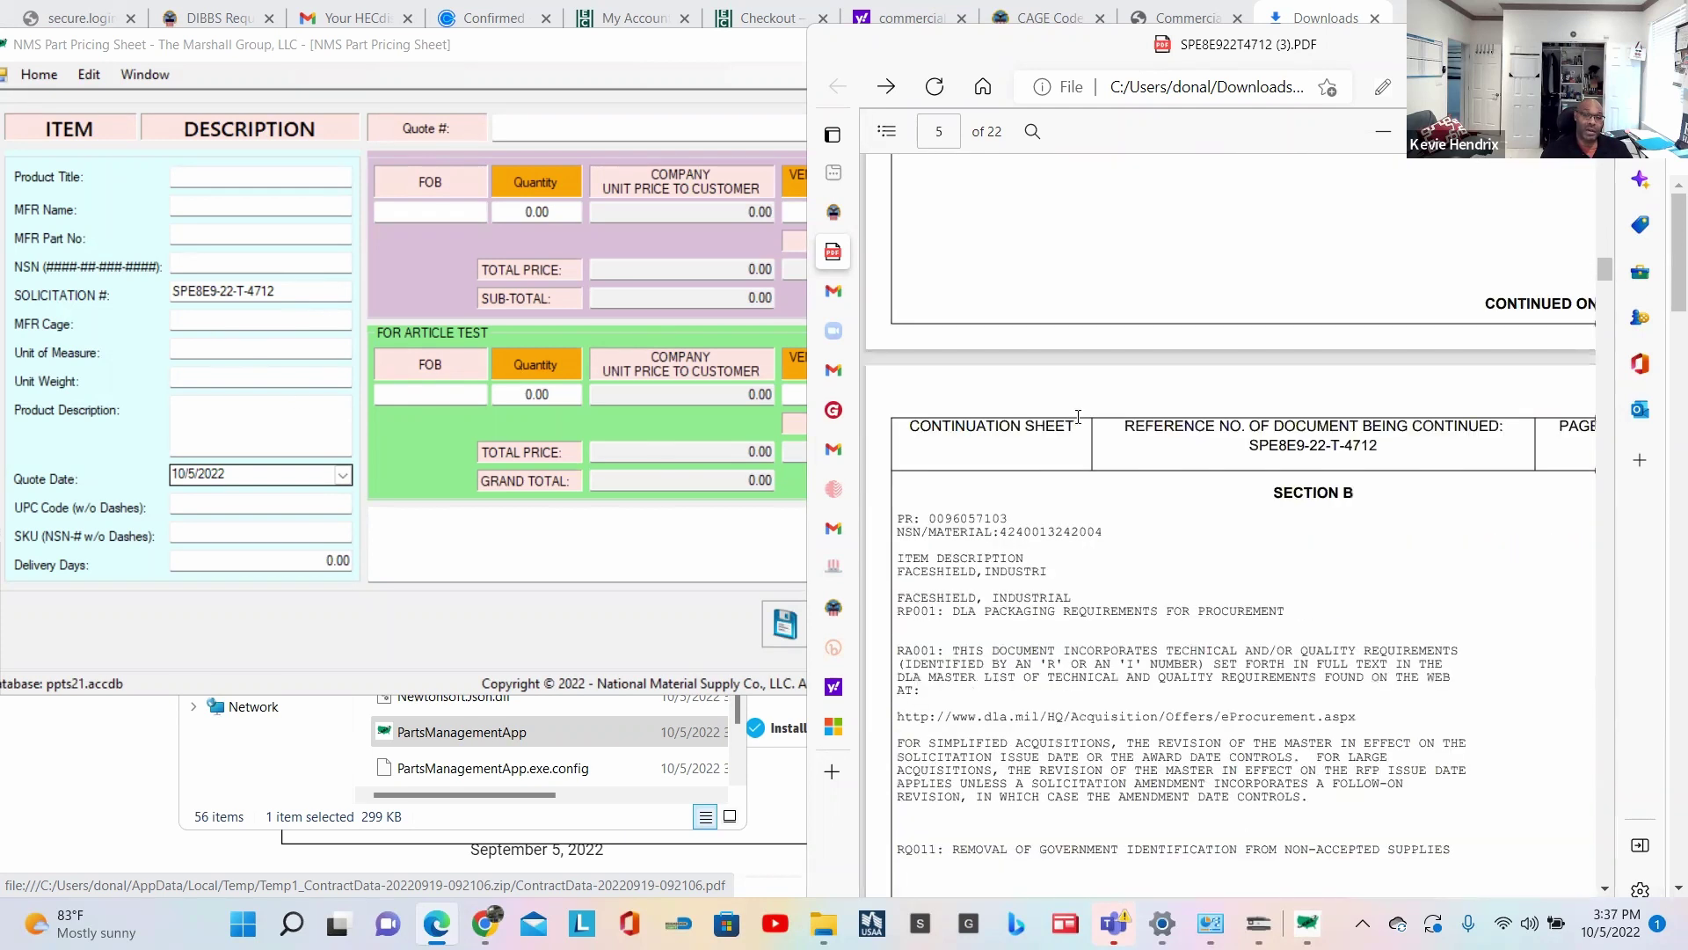
pyautogui.scroll(-1, 1078, 417)
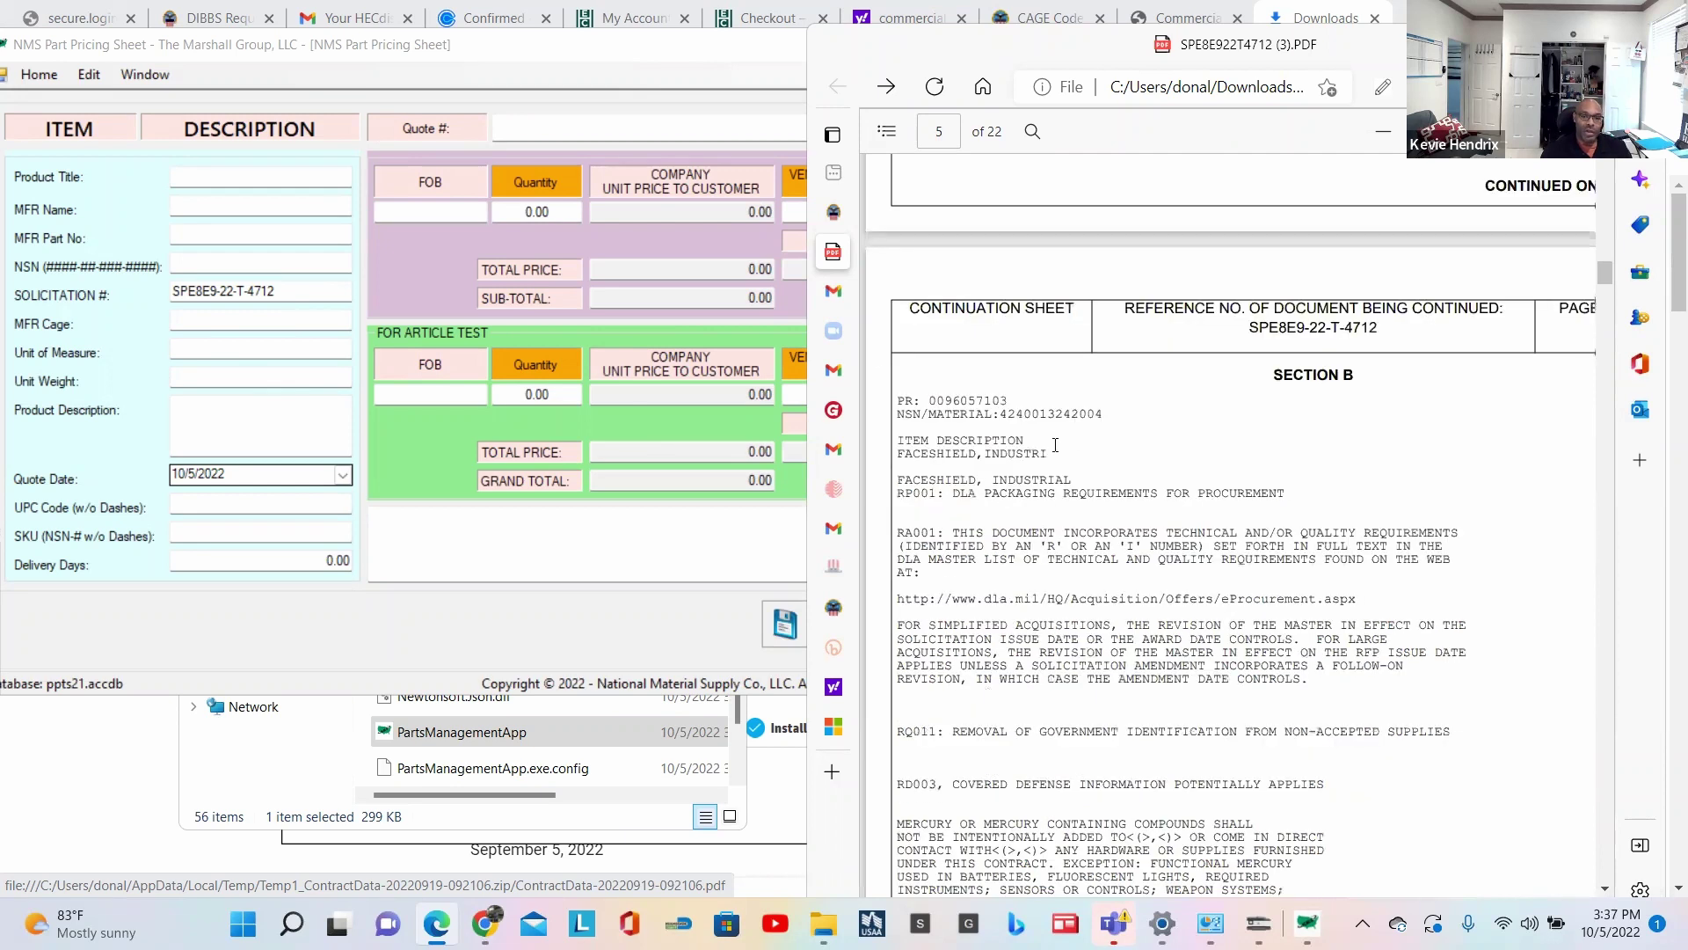
pyautogui.doubleClick(1050, 412)
pyautogui.hotkey('ctrl', 'c')
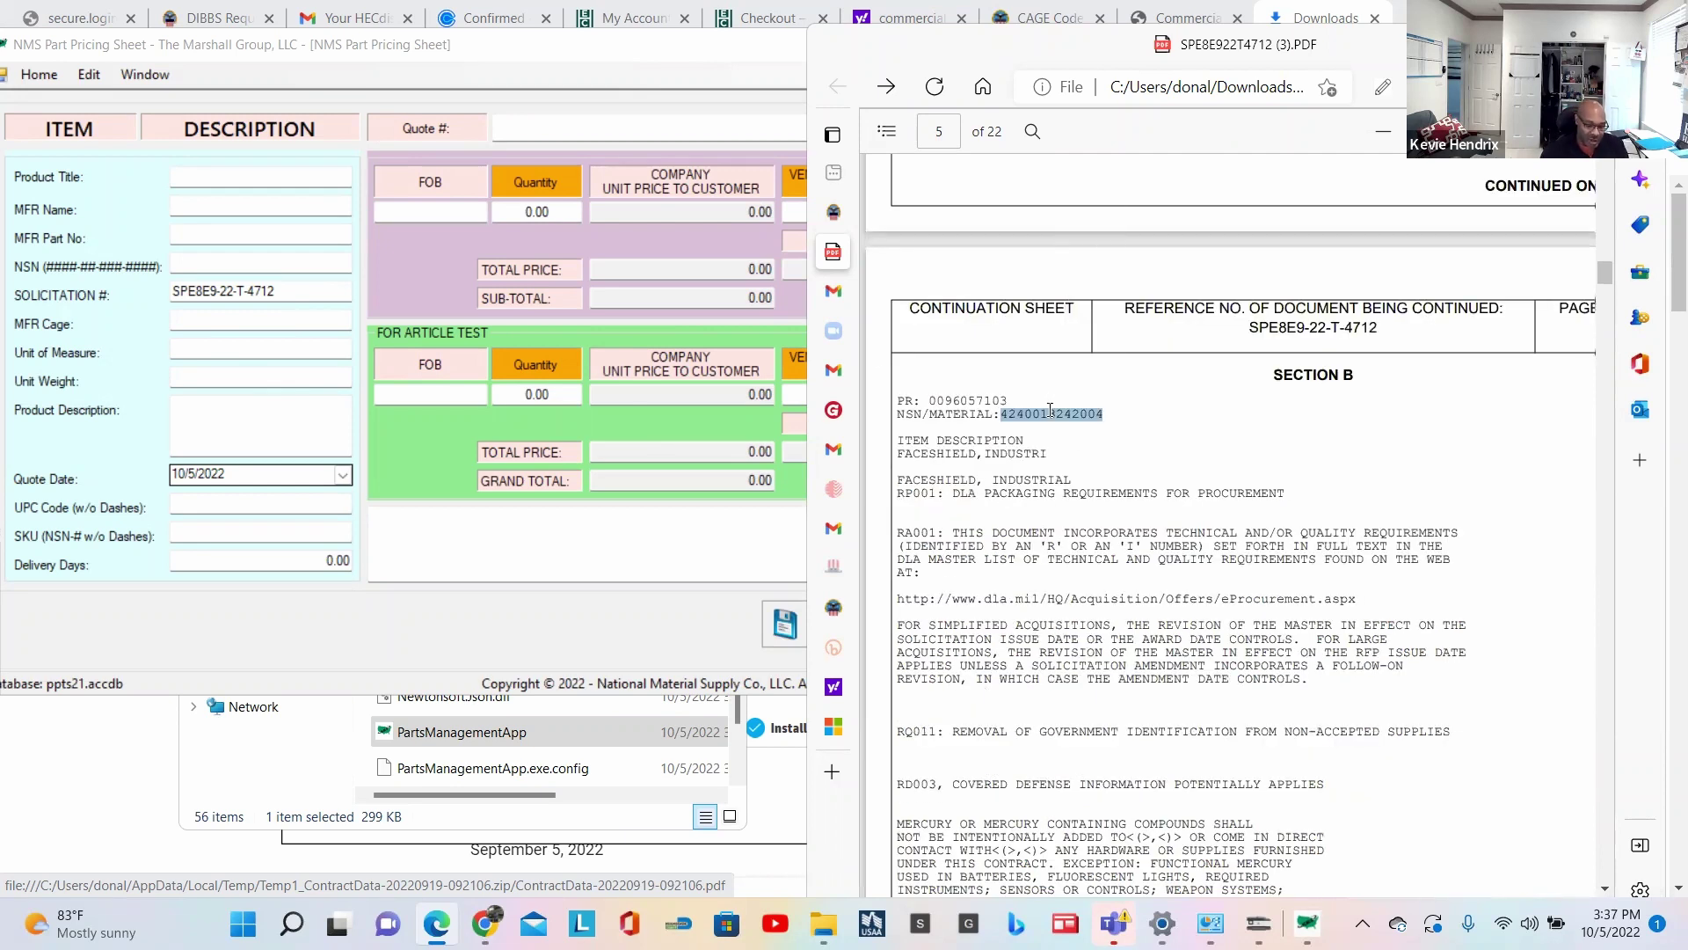
pyautogui.click(211, 262)
pyautogui.hotkey('ctrl', 'v')
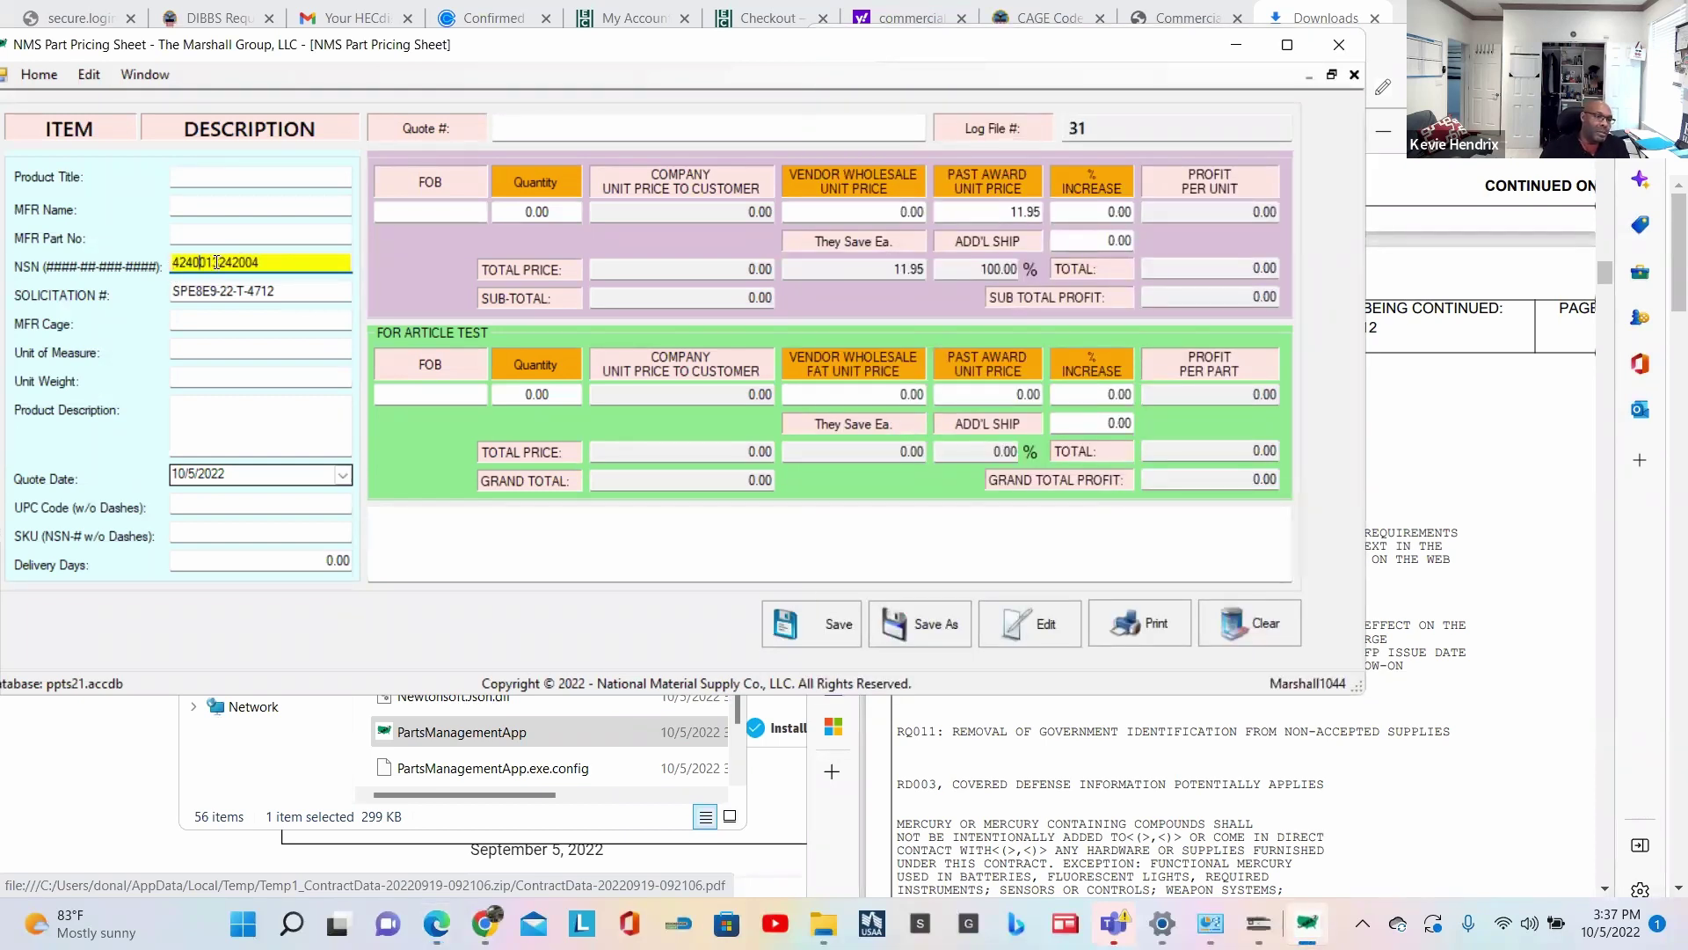
pyautogui.click(199, 262)
pyautogui.write('-')
pyautogui.click(218, 262)
pyautogui.write('-')
pyautogui.click(243, 262)
pyautogui.write('-')
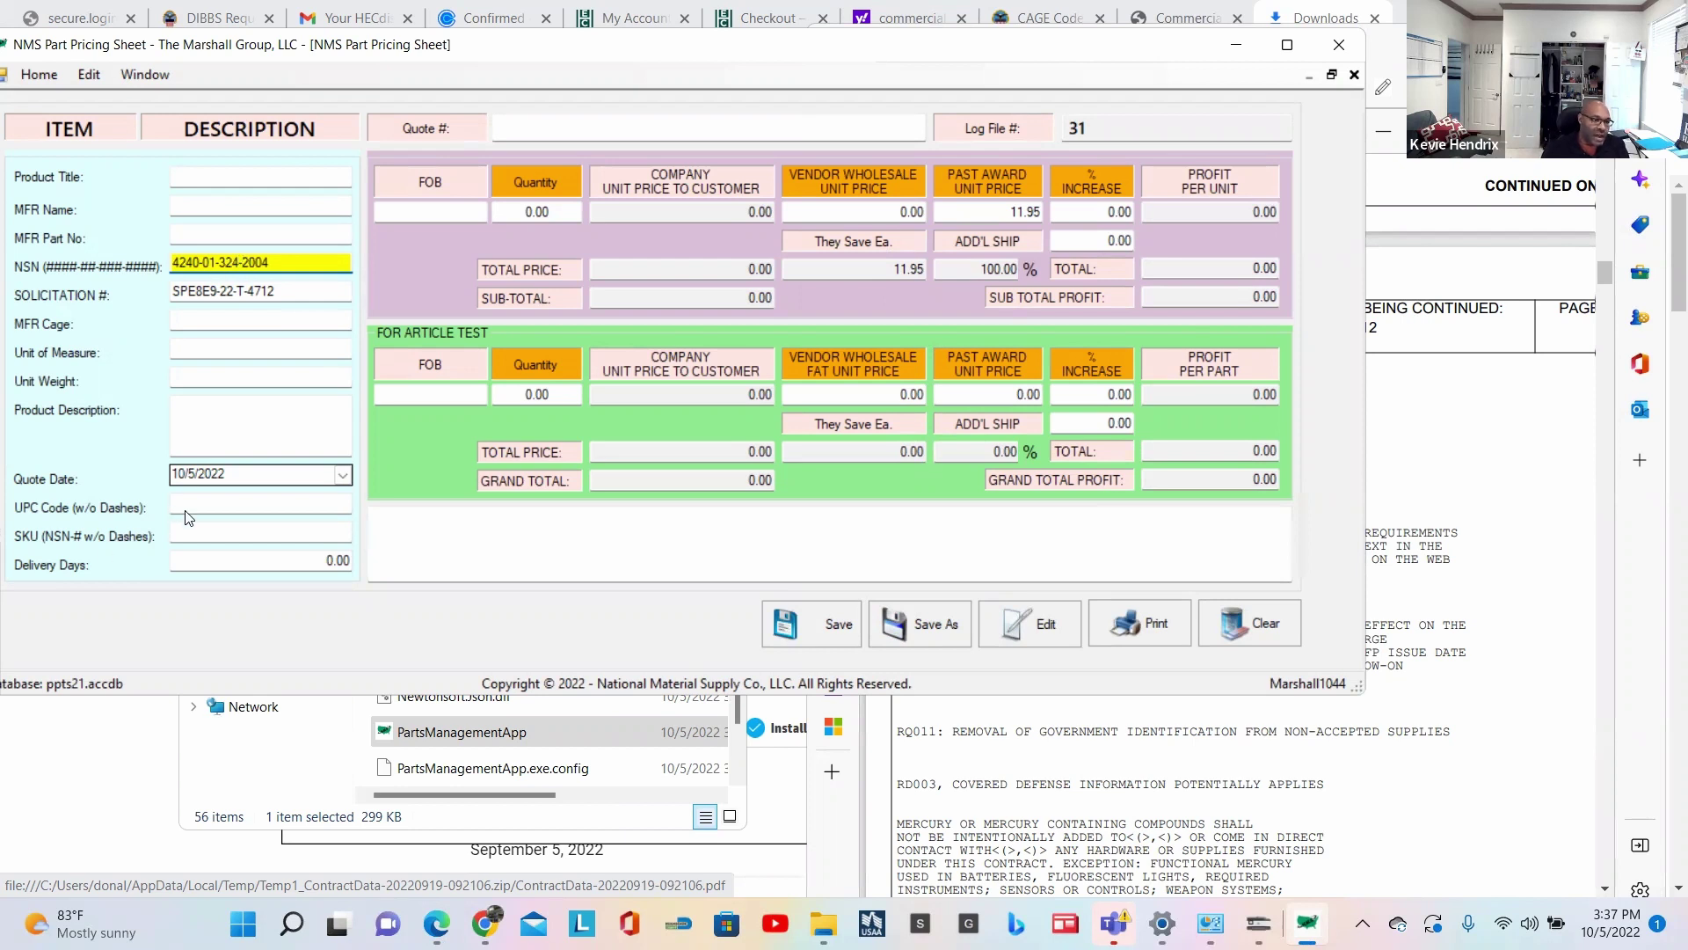
pyautogui.click(206, 531)
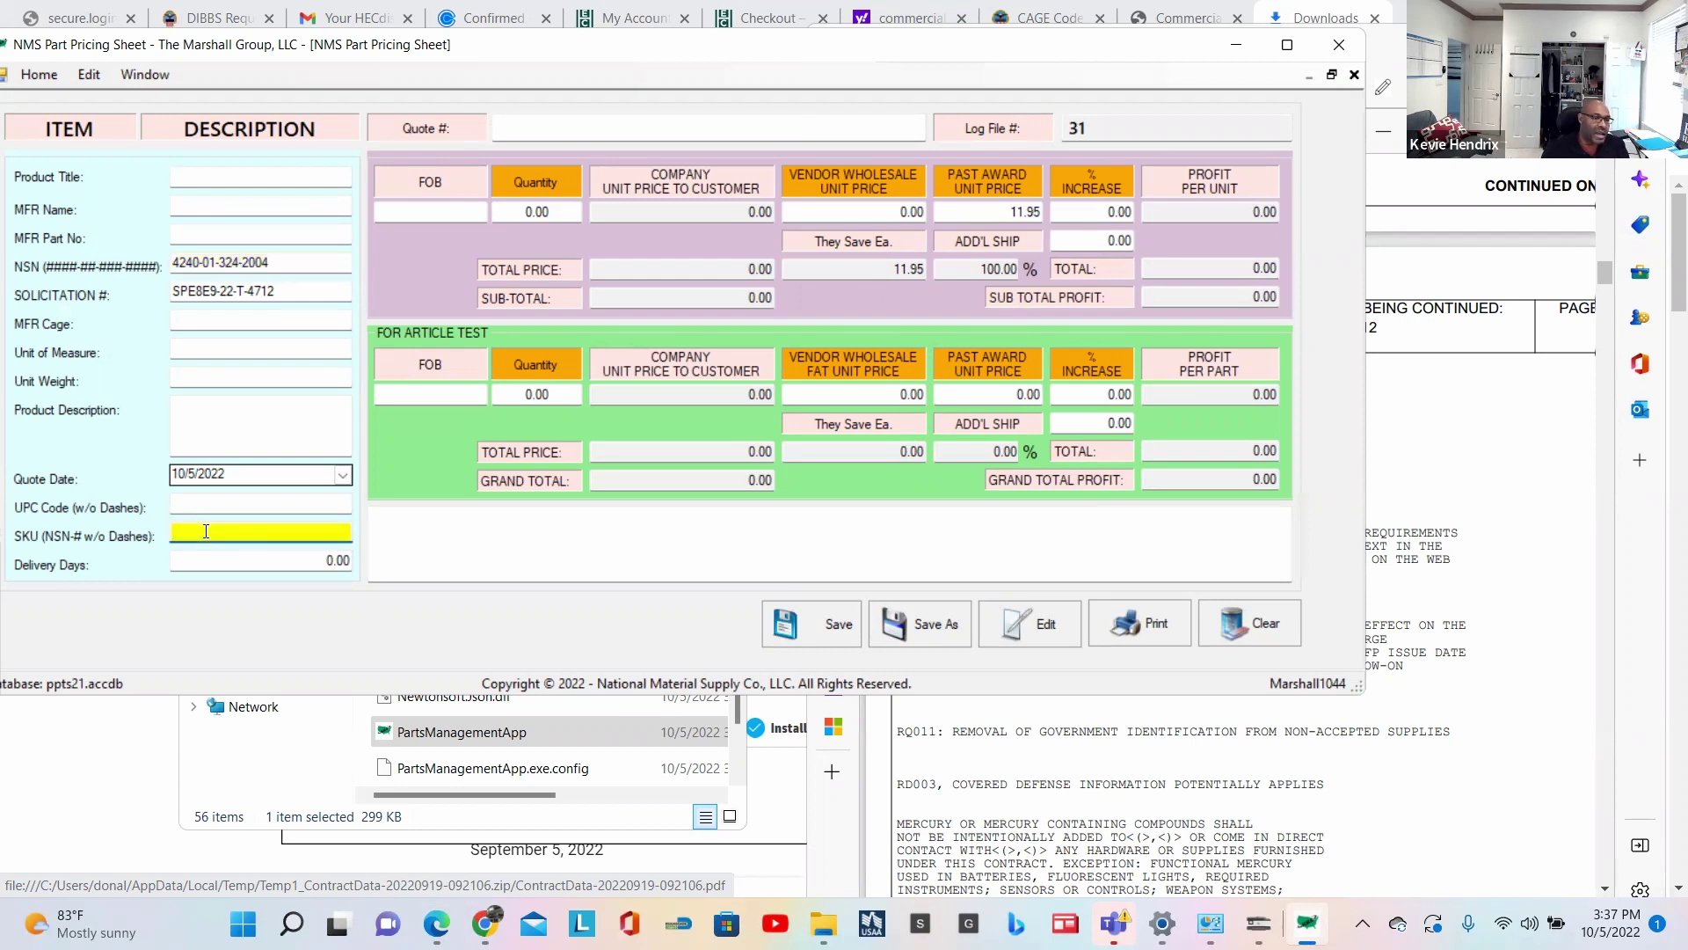
pyautogui.hotkey('ctrl', 'v')
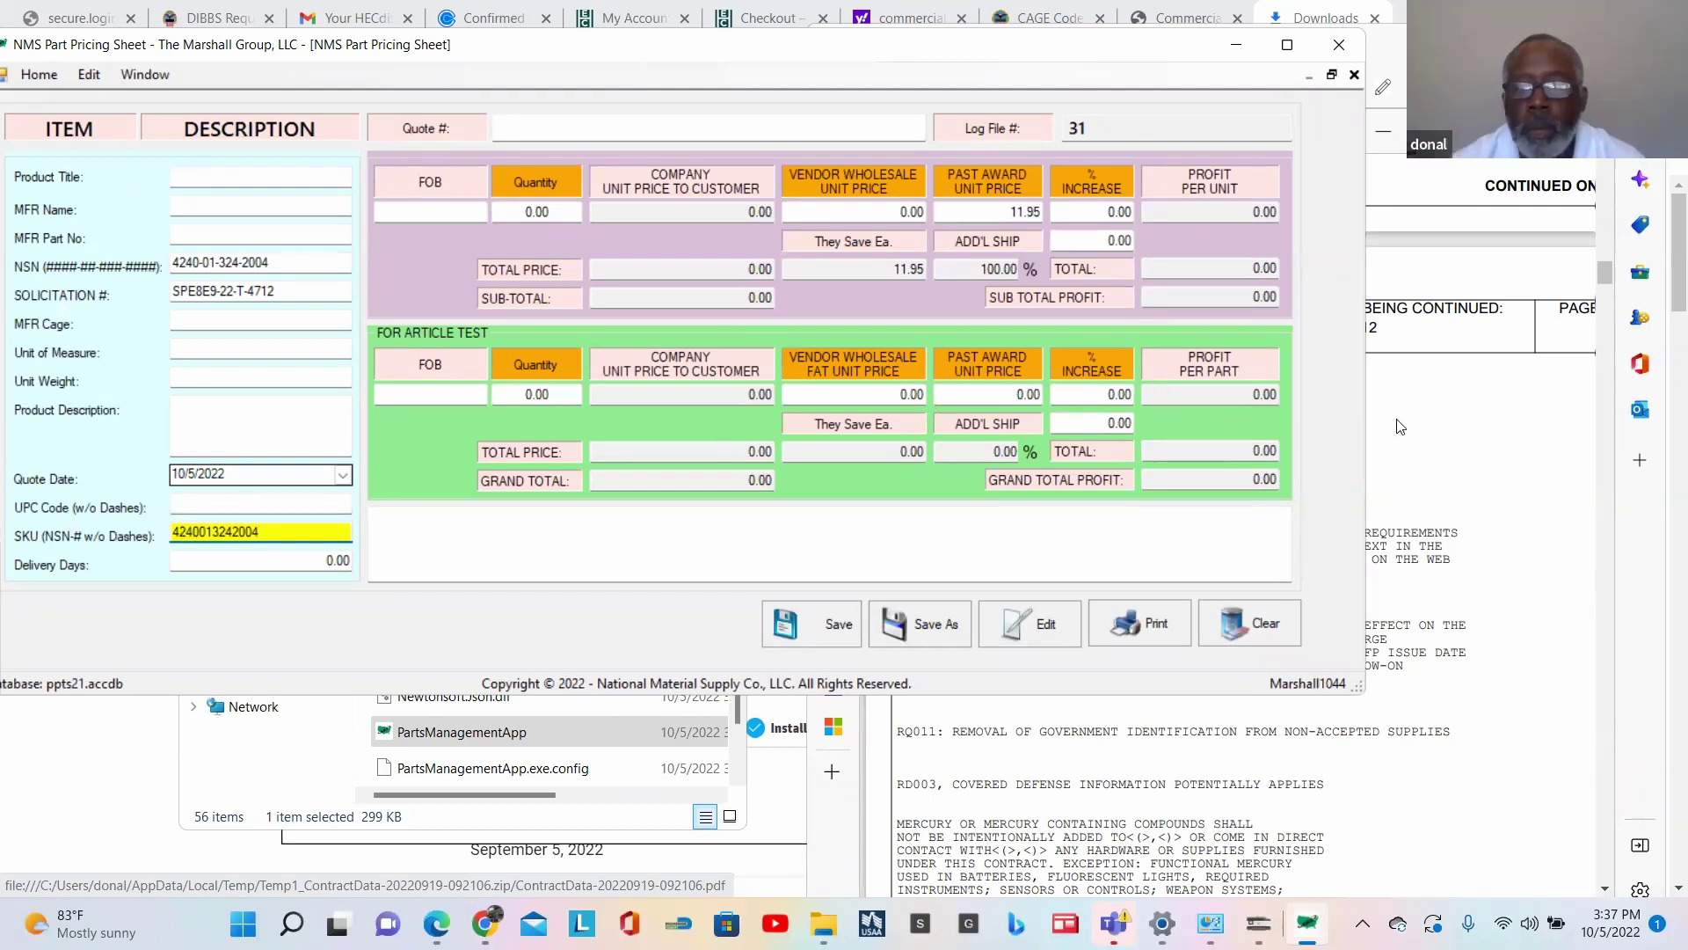
# Step: Copy 'FACESHIELD, INDUSTRIAL' from the RFQ into both Product Title and Product Description
pyautogui.click(1429, 423)
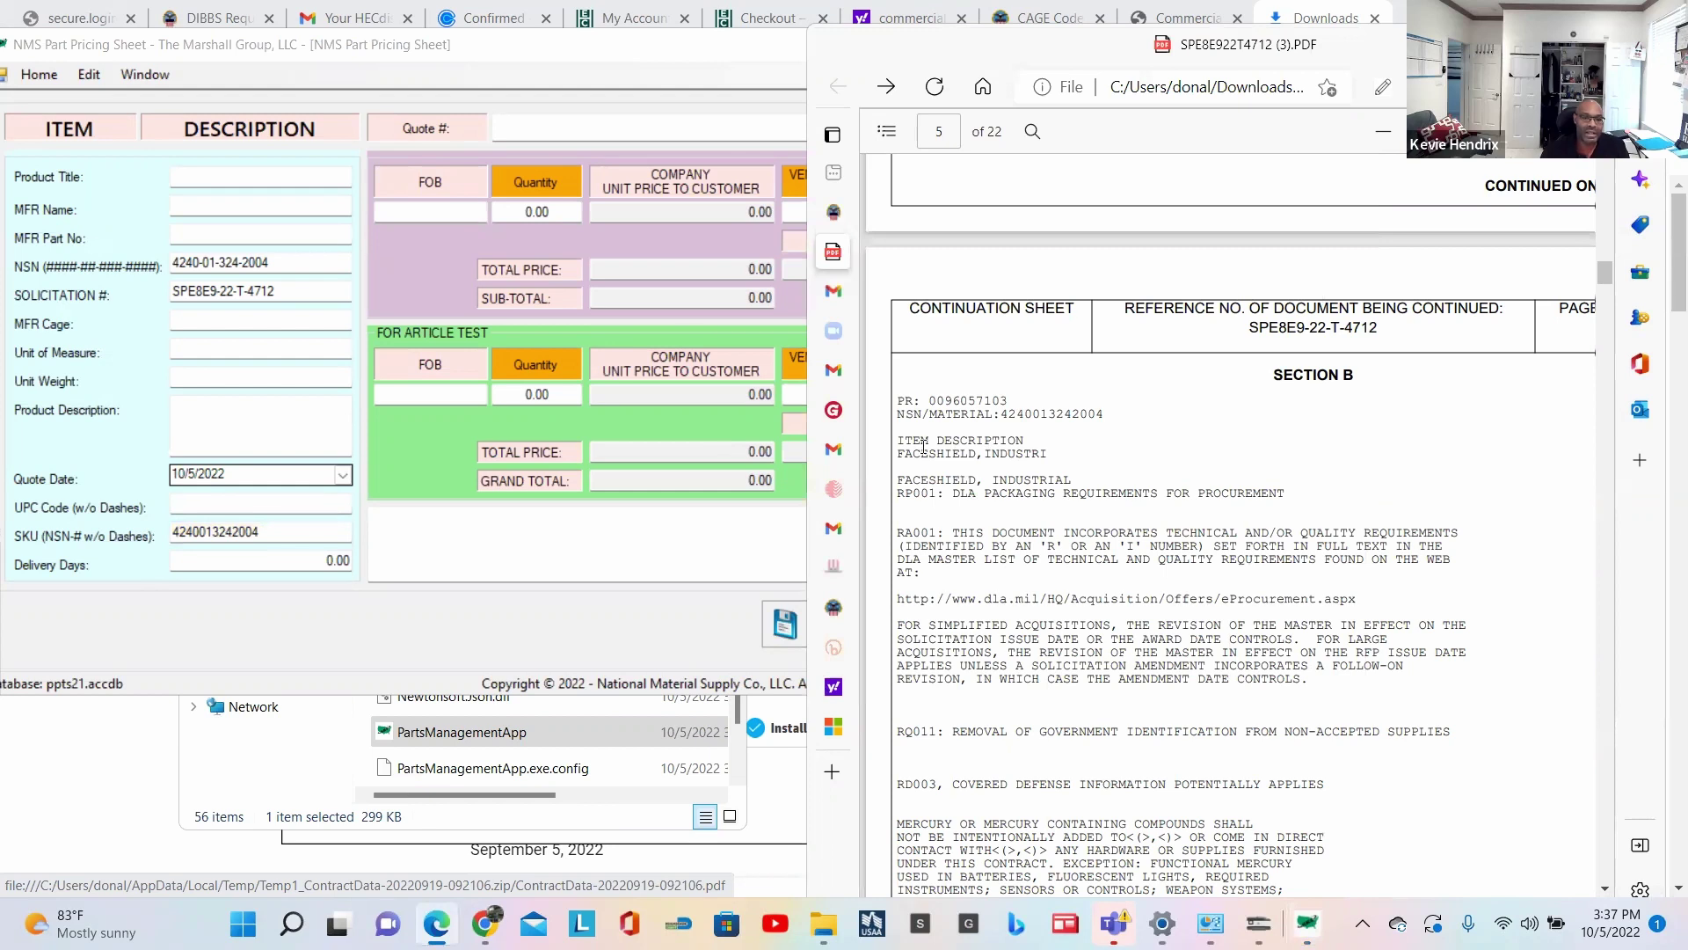
pyautogui.moveTo(897, 453); pyautogui.dragTo(1052, 454)
pyautogui.click(901, 479)
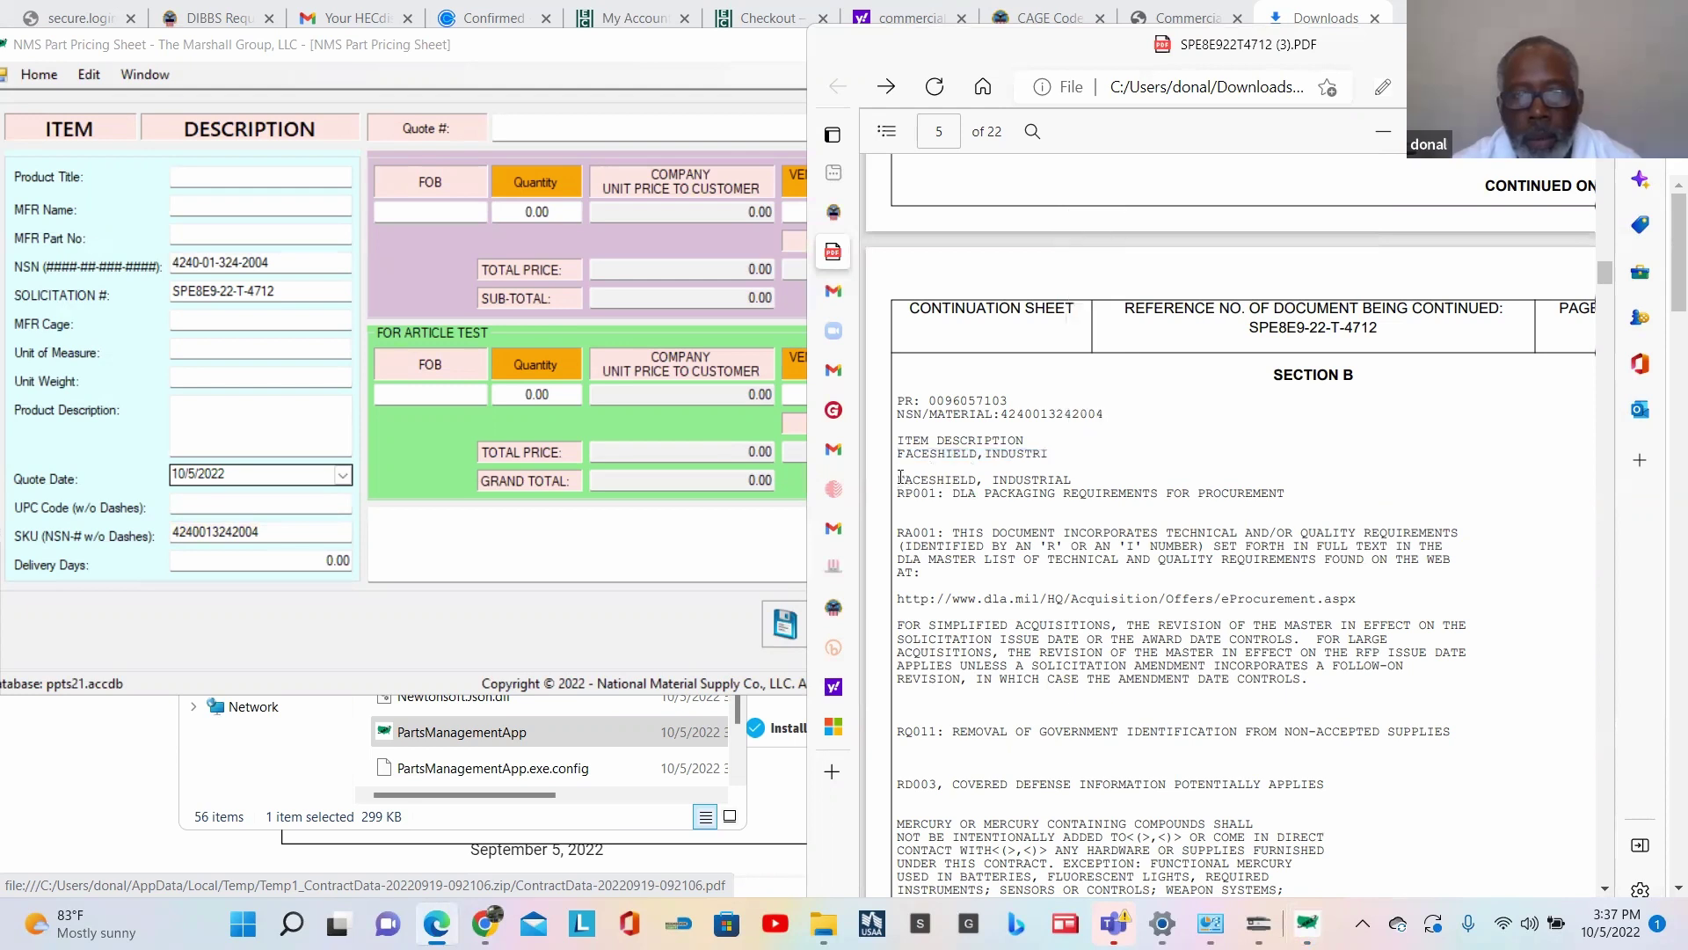
pyautogui.moveTo(901, 477); pyautogui.dragTo(1072, 482)
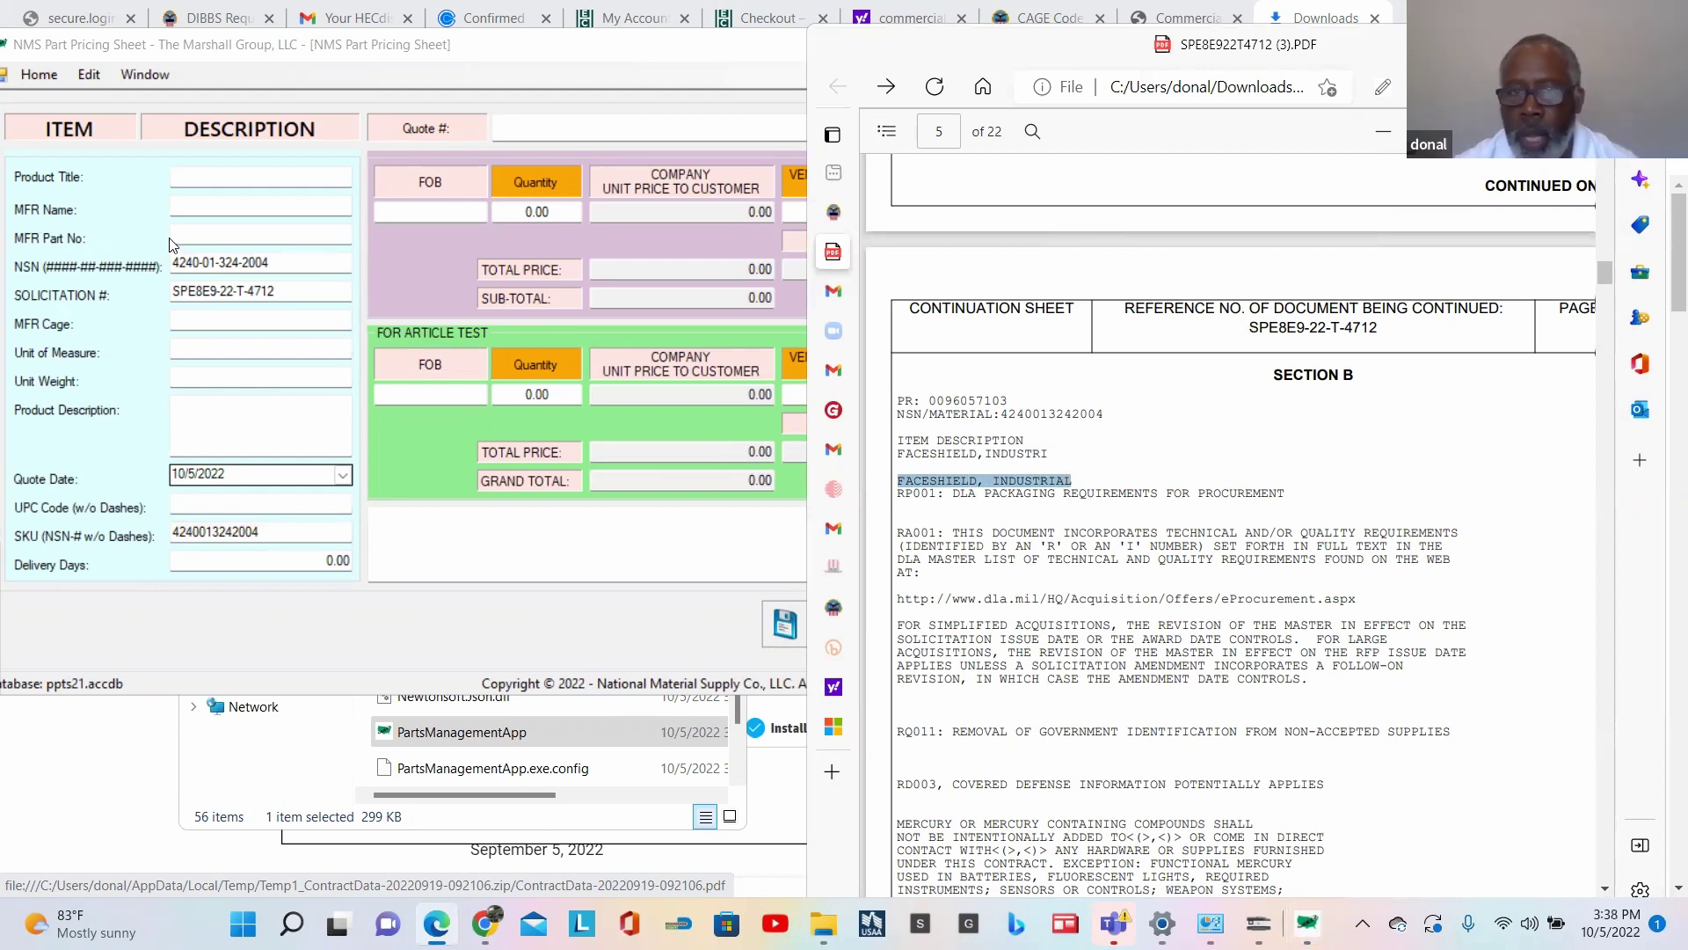
pyautogui.click(204, 175)
pyautogui.hotkey('ctrl', 'v')
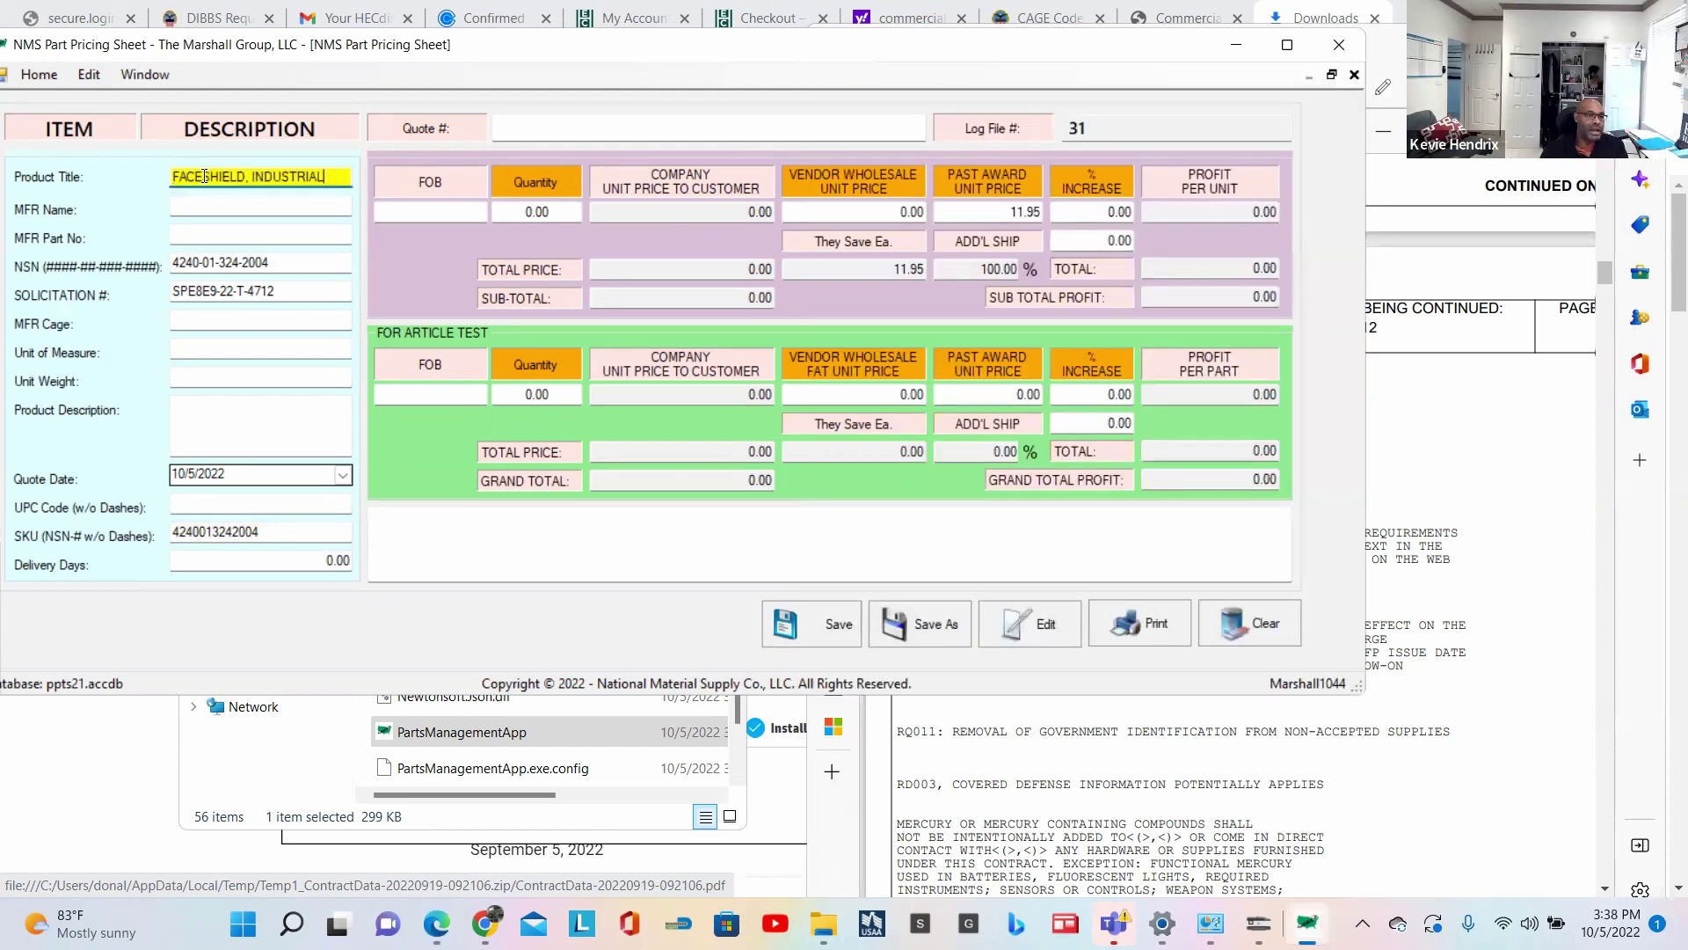
pyautogui.click(227, 410)
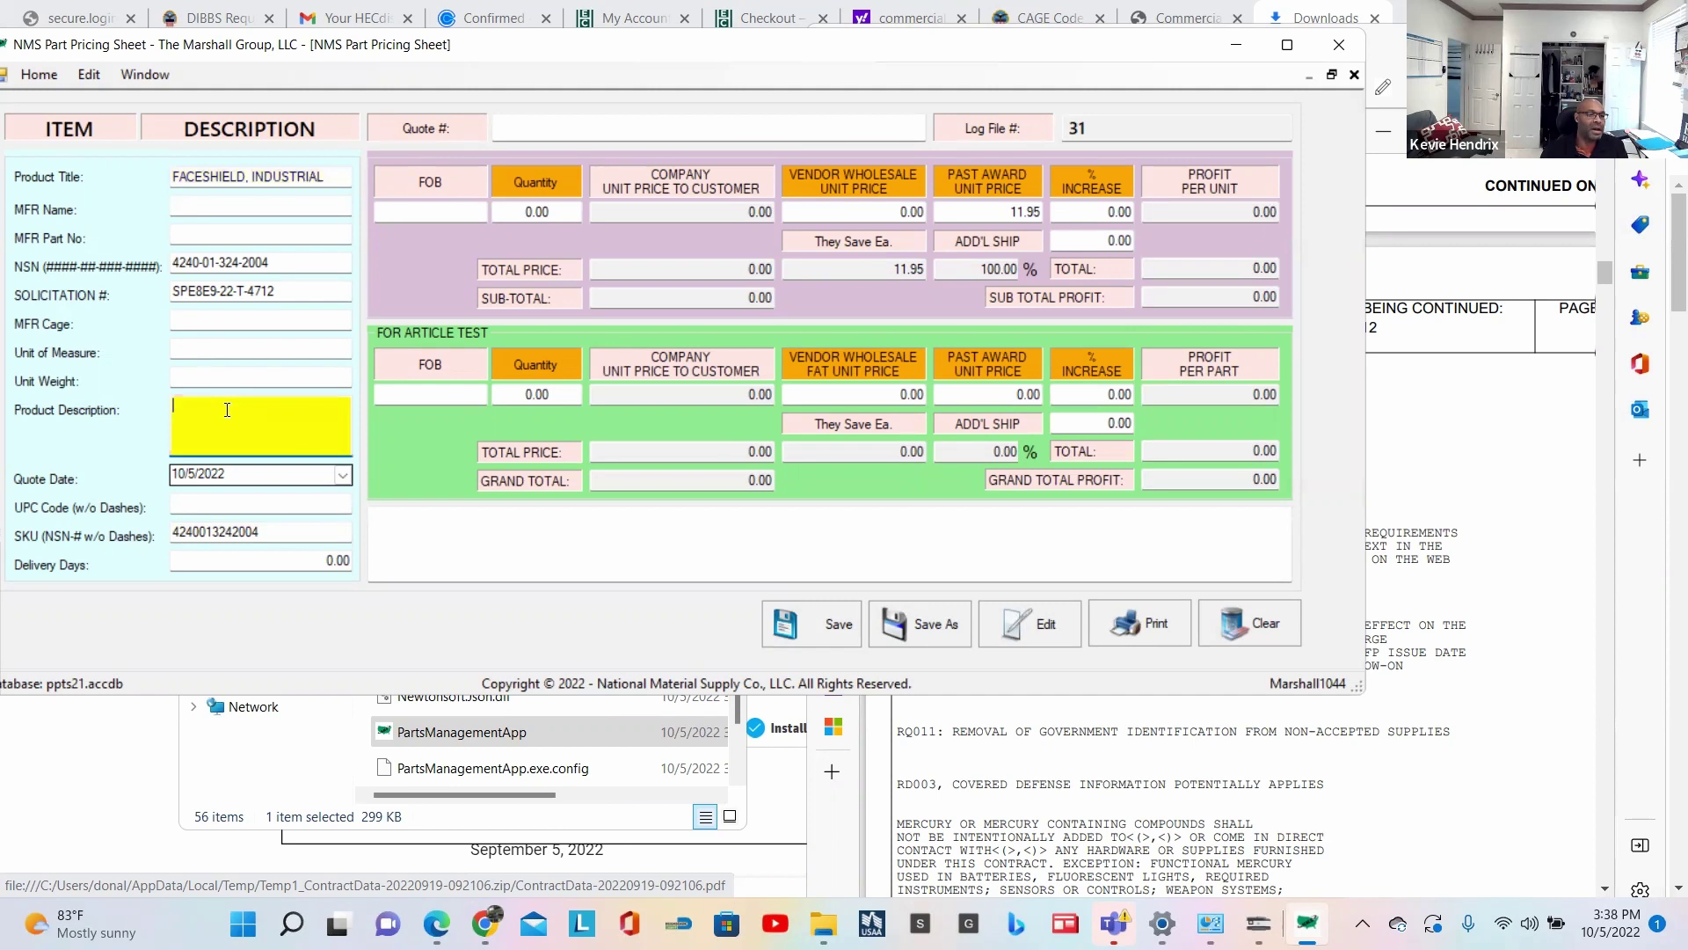
pyautogui.hotkey('ctrl', 'v')
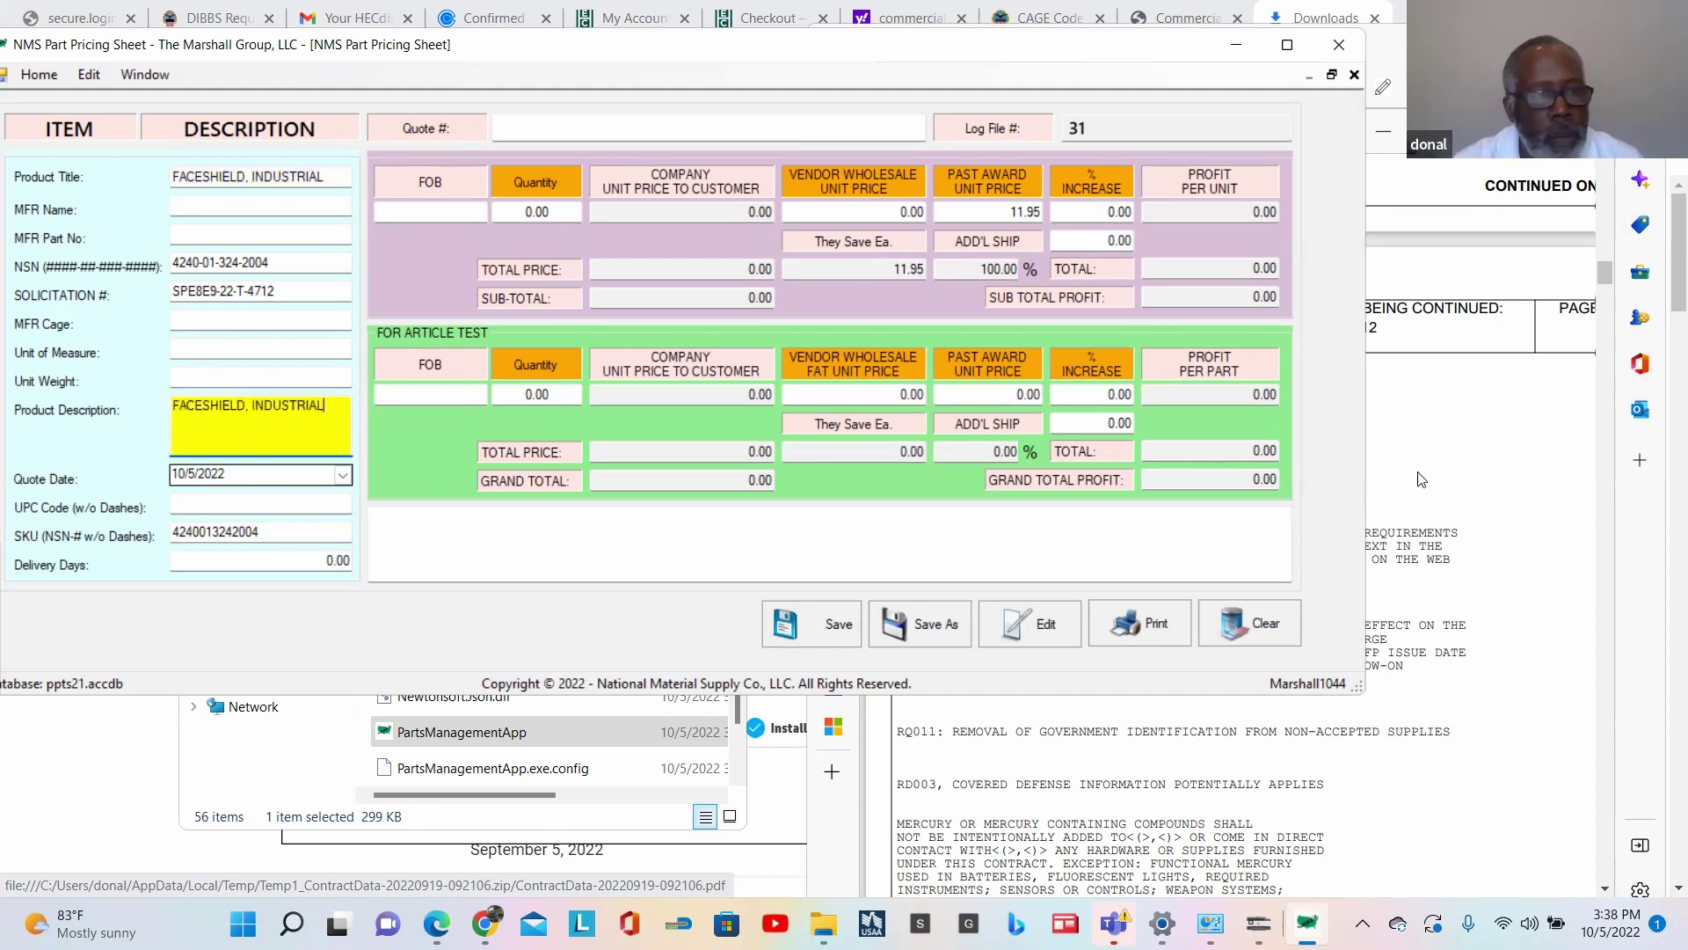
pyautogui.click(1447, 468)
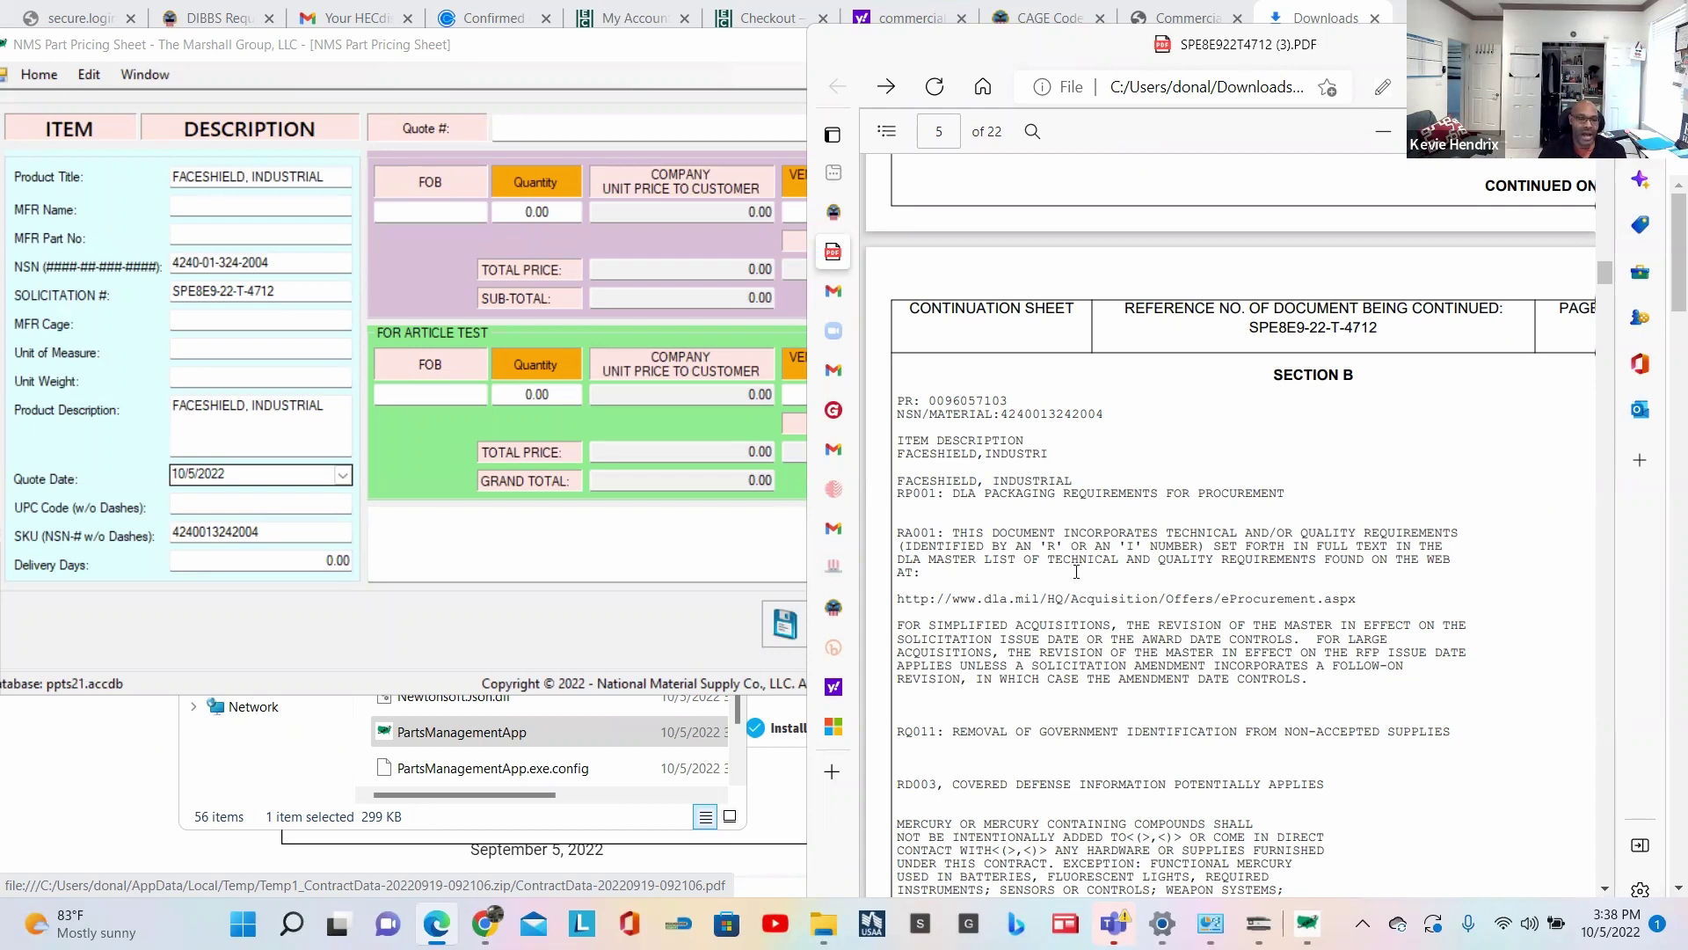
# Step: Paste the W. W. GRAINGER 9JXT1 and IDSC HOLDINGS GA225-1 source lines into notes, removing the comma
pyautogui.scroll(-1, 1081, 602)
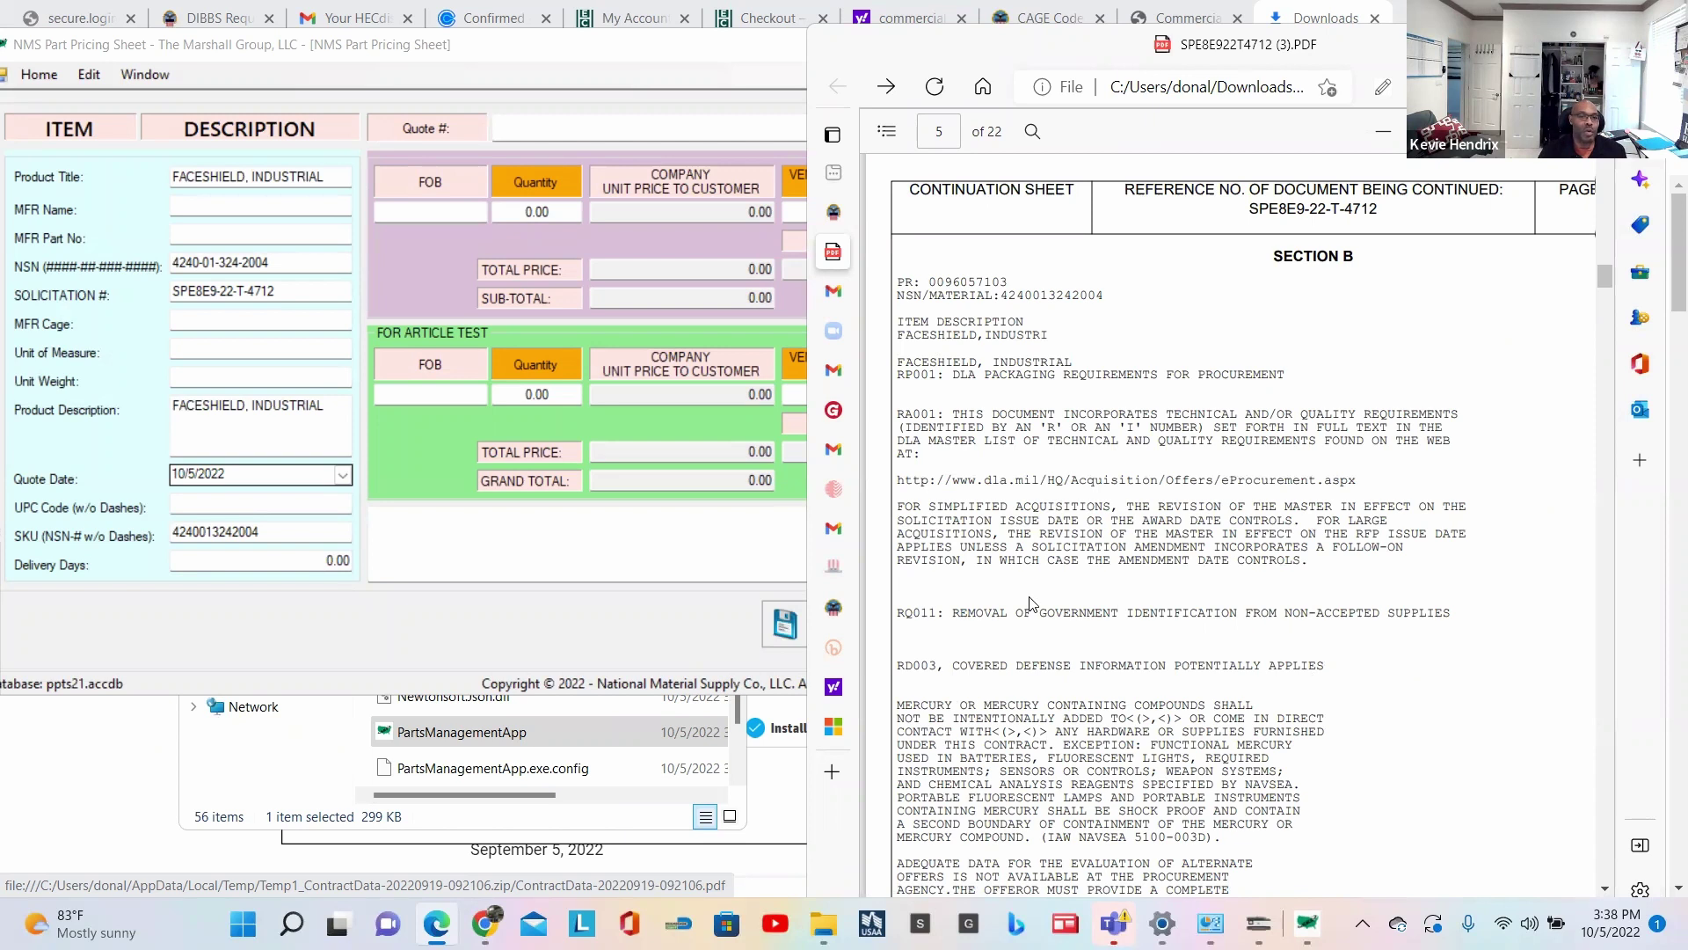
pyautogui.scroll(-1, 1031, 601)
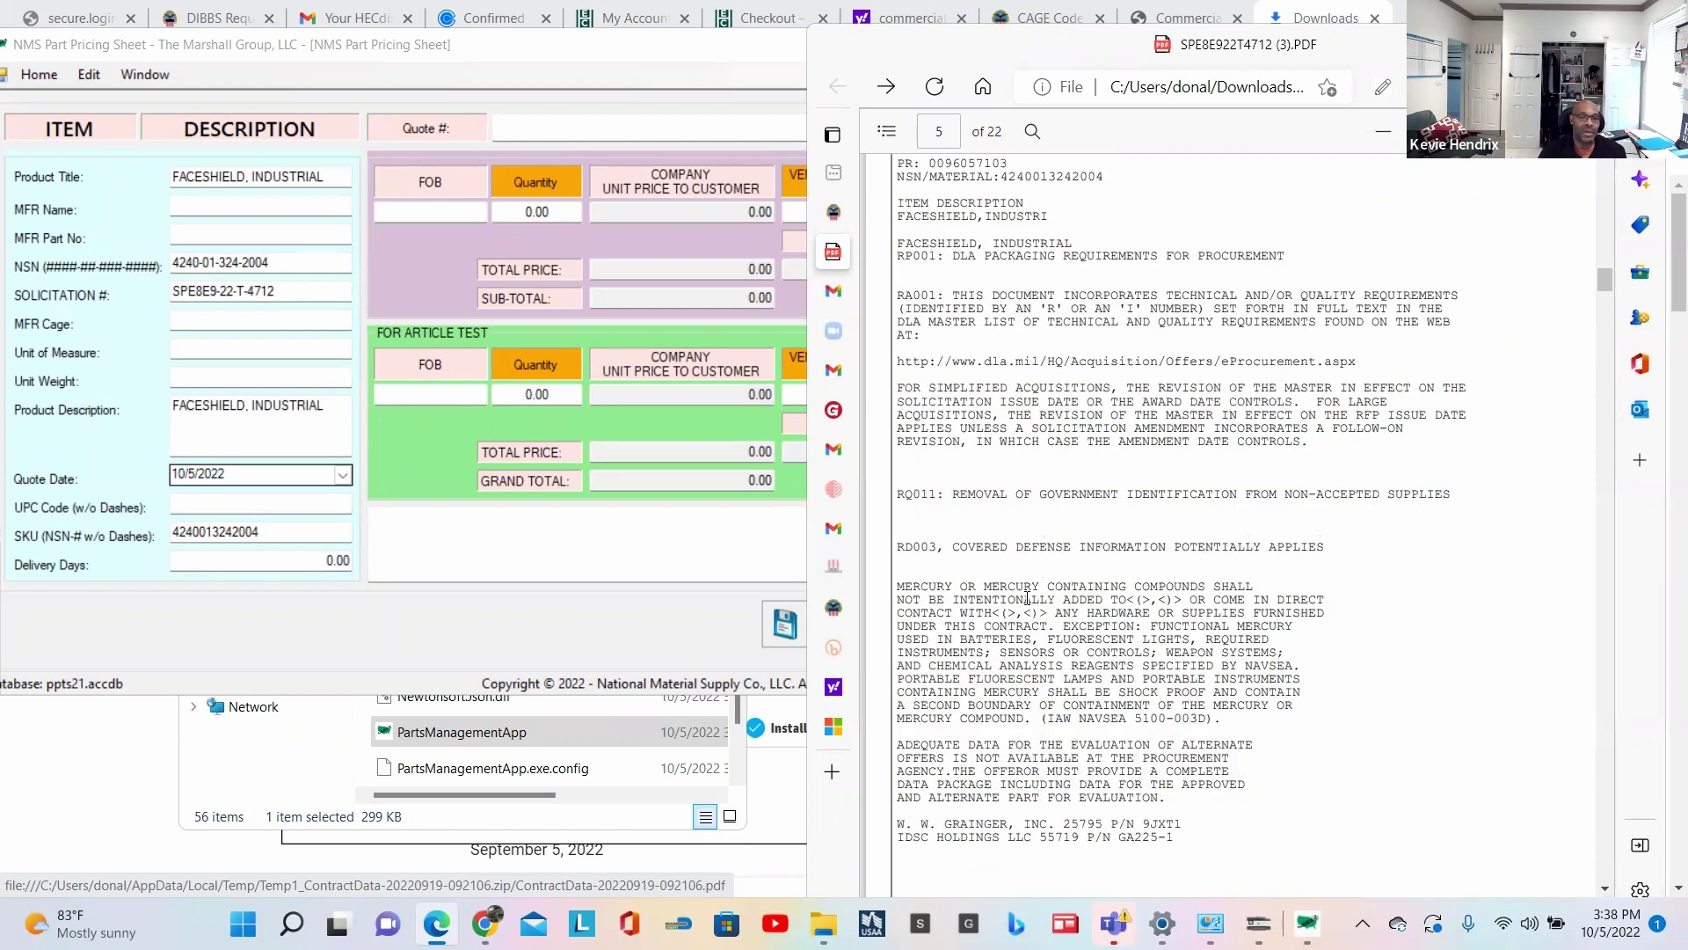
pyautogui.scroll(-1, 1027, 600)
pyautogui.scroll(-1, 985, 615)
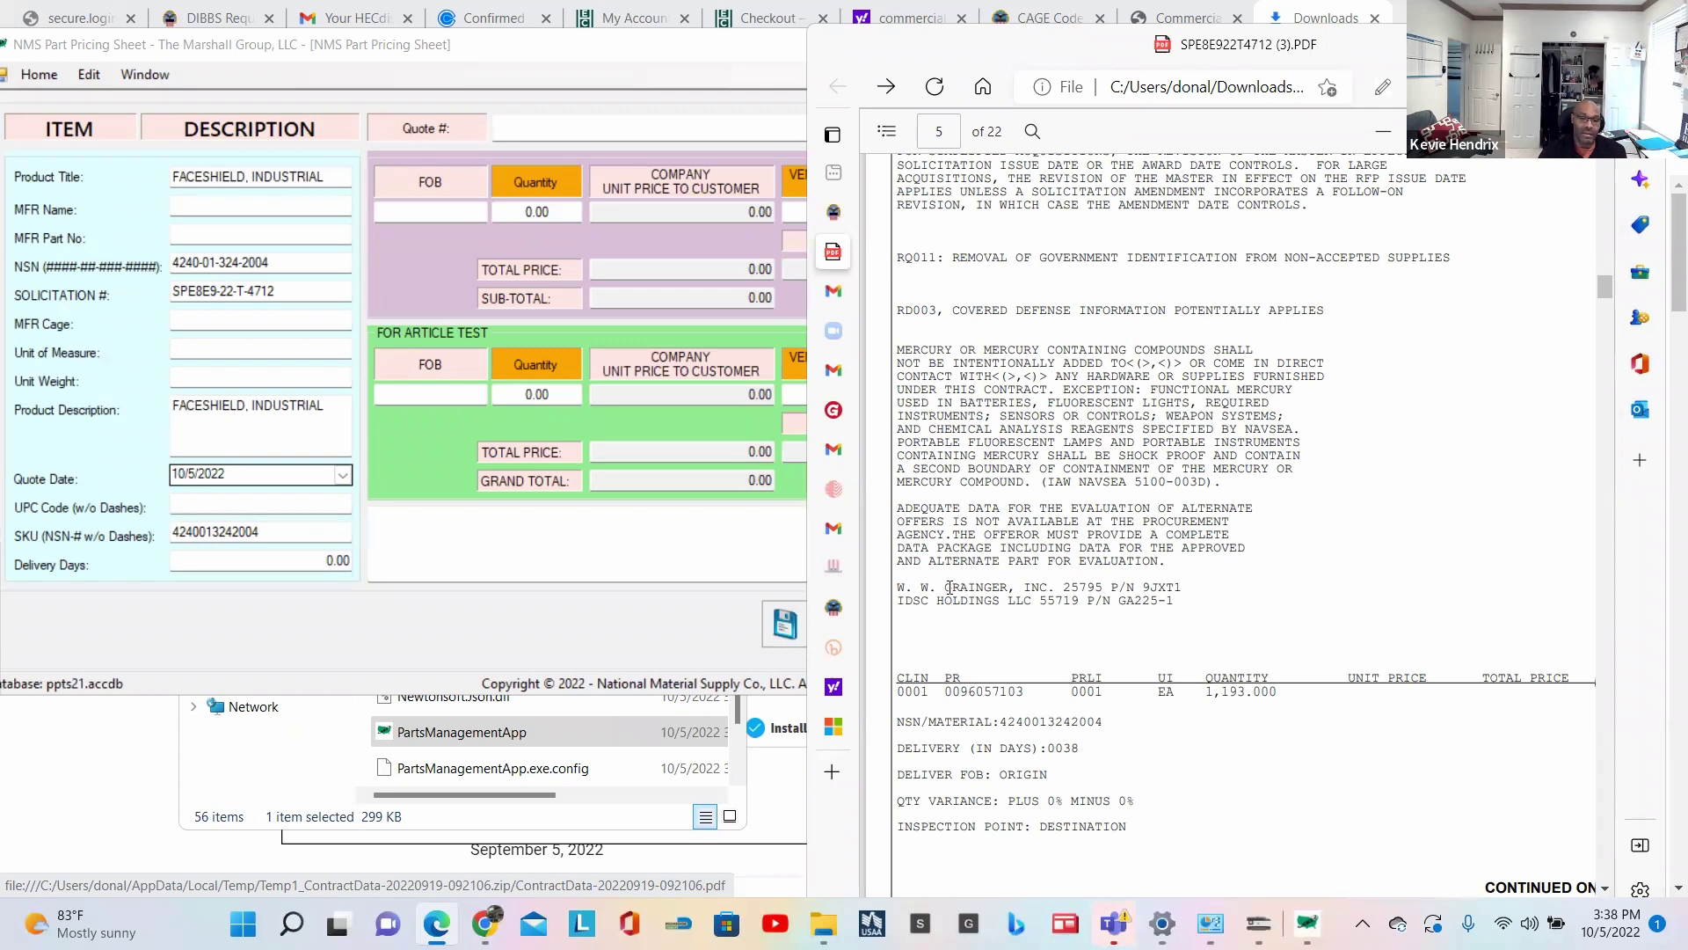
pyautogui.moveTo(1184, 602); pyautogui.dragTo(896, 590)
pyautogui.hotkey('ctrl', 'c')
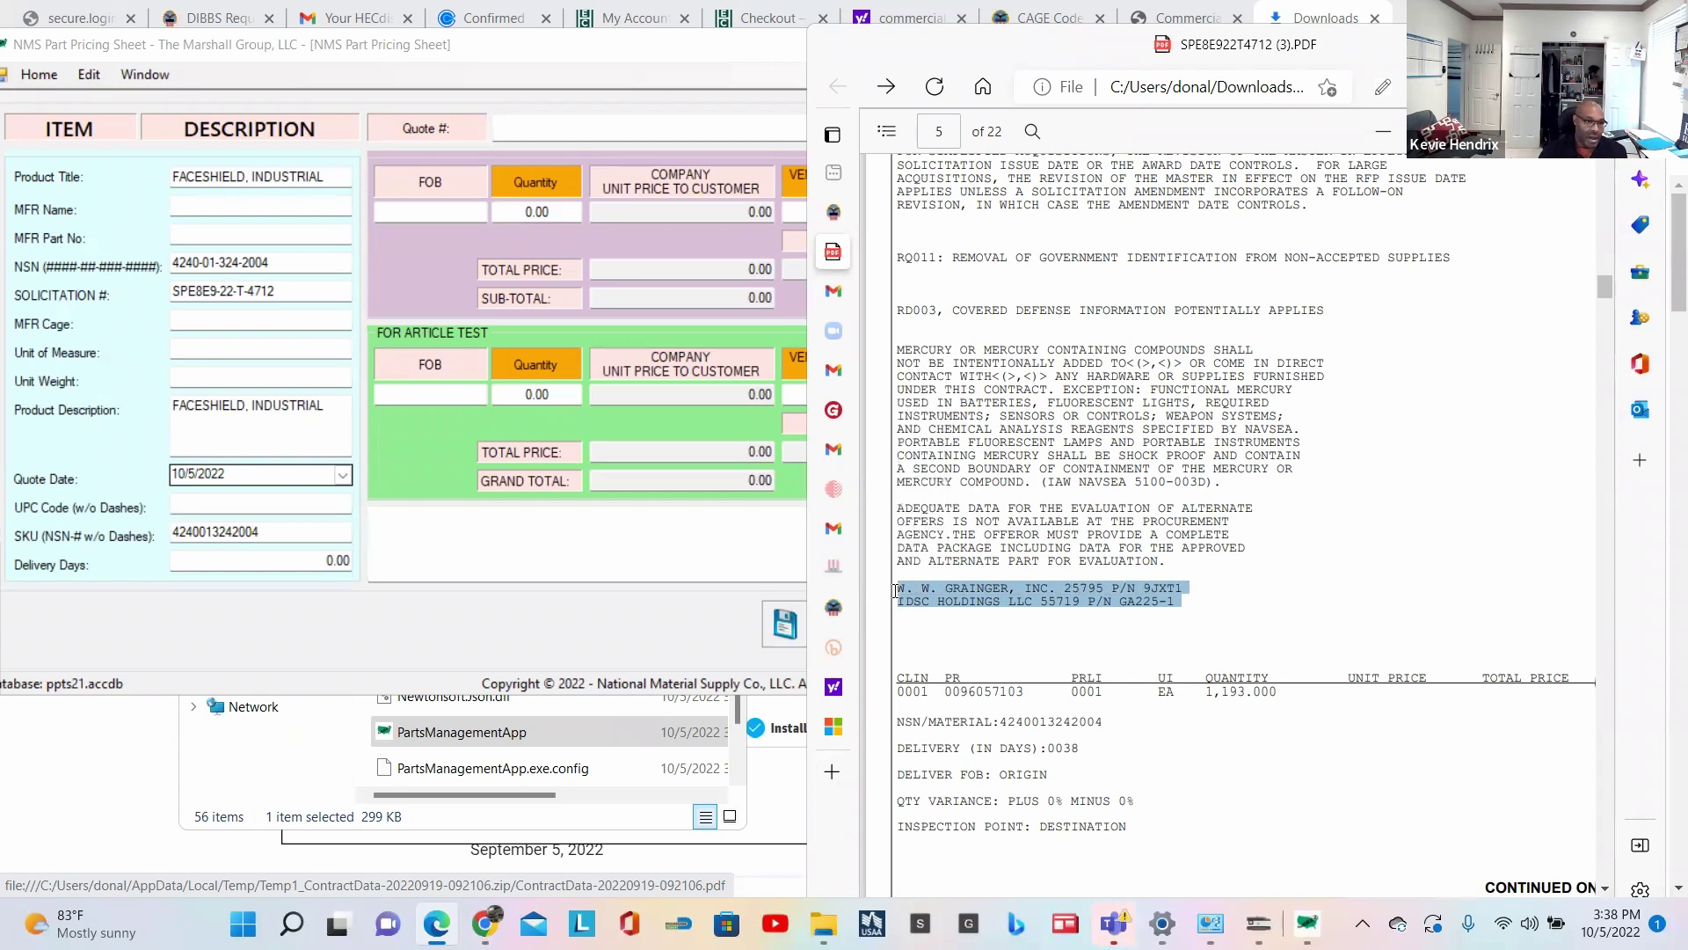
pyautogui.click(436, 533)
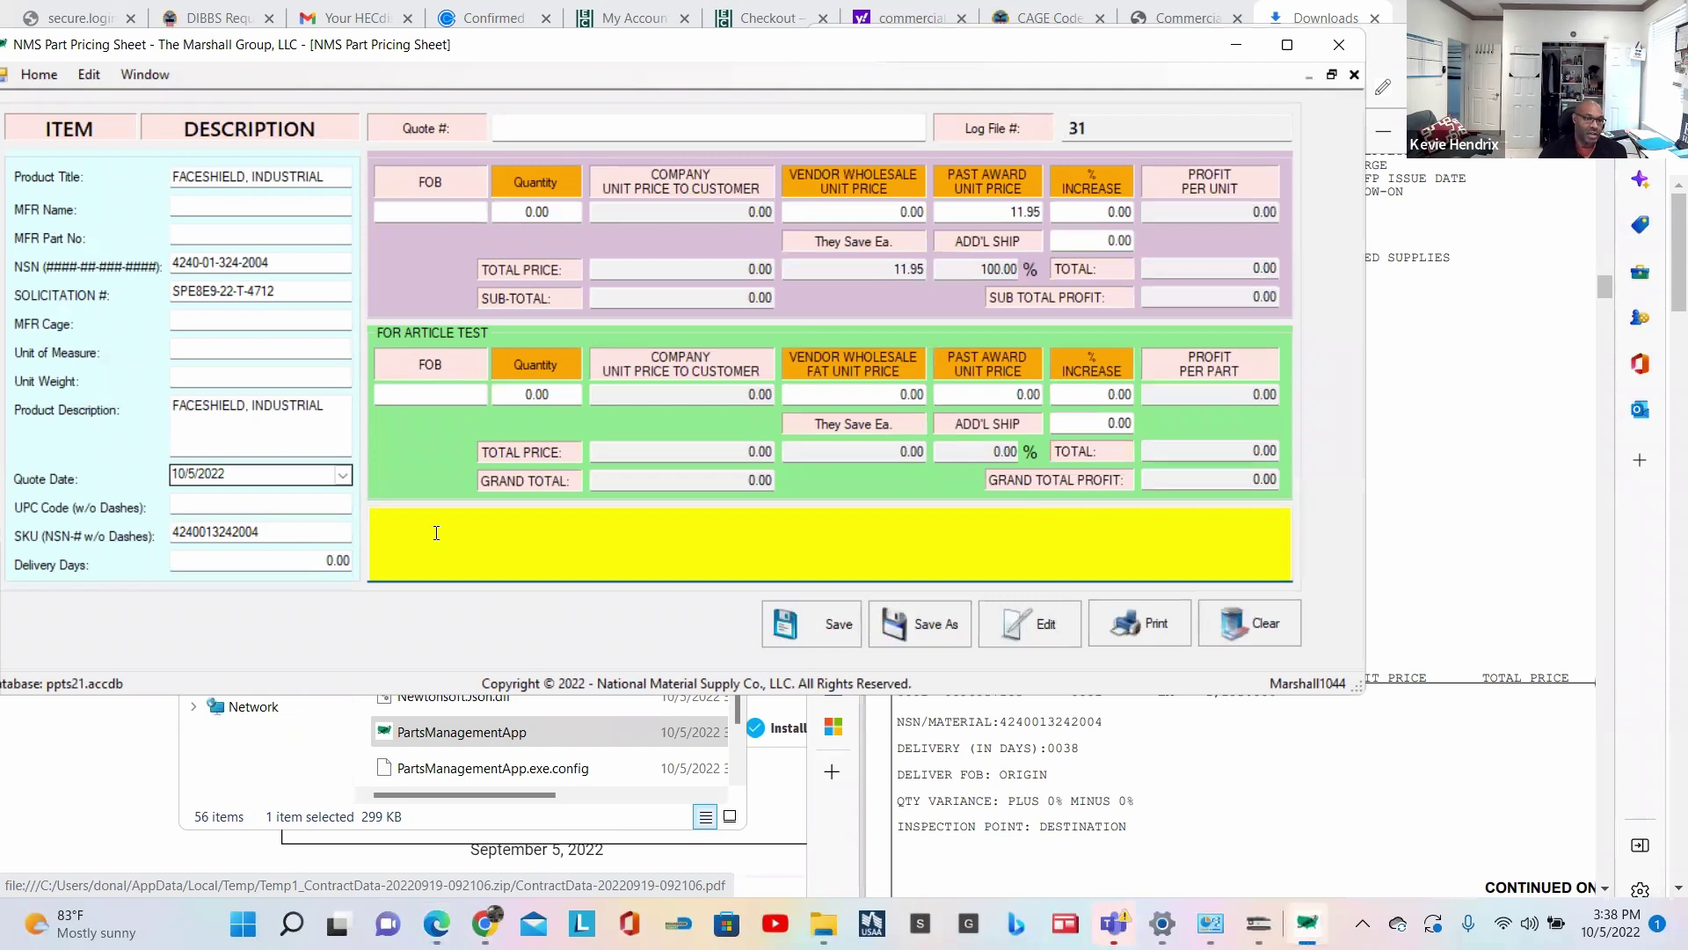
pyautogui.hotkey('ctrl', 'v')
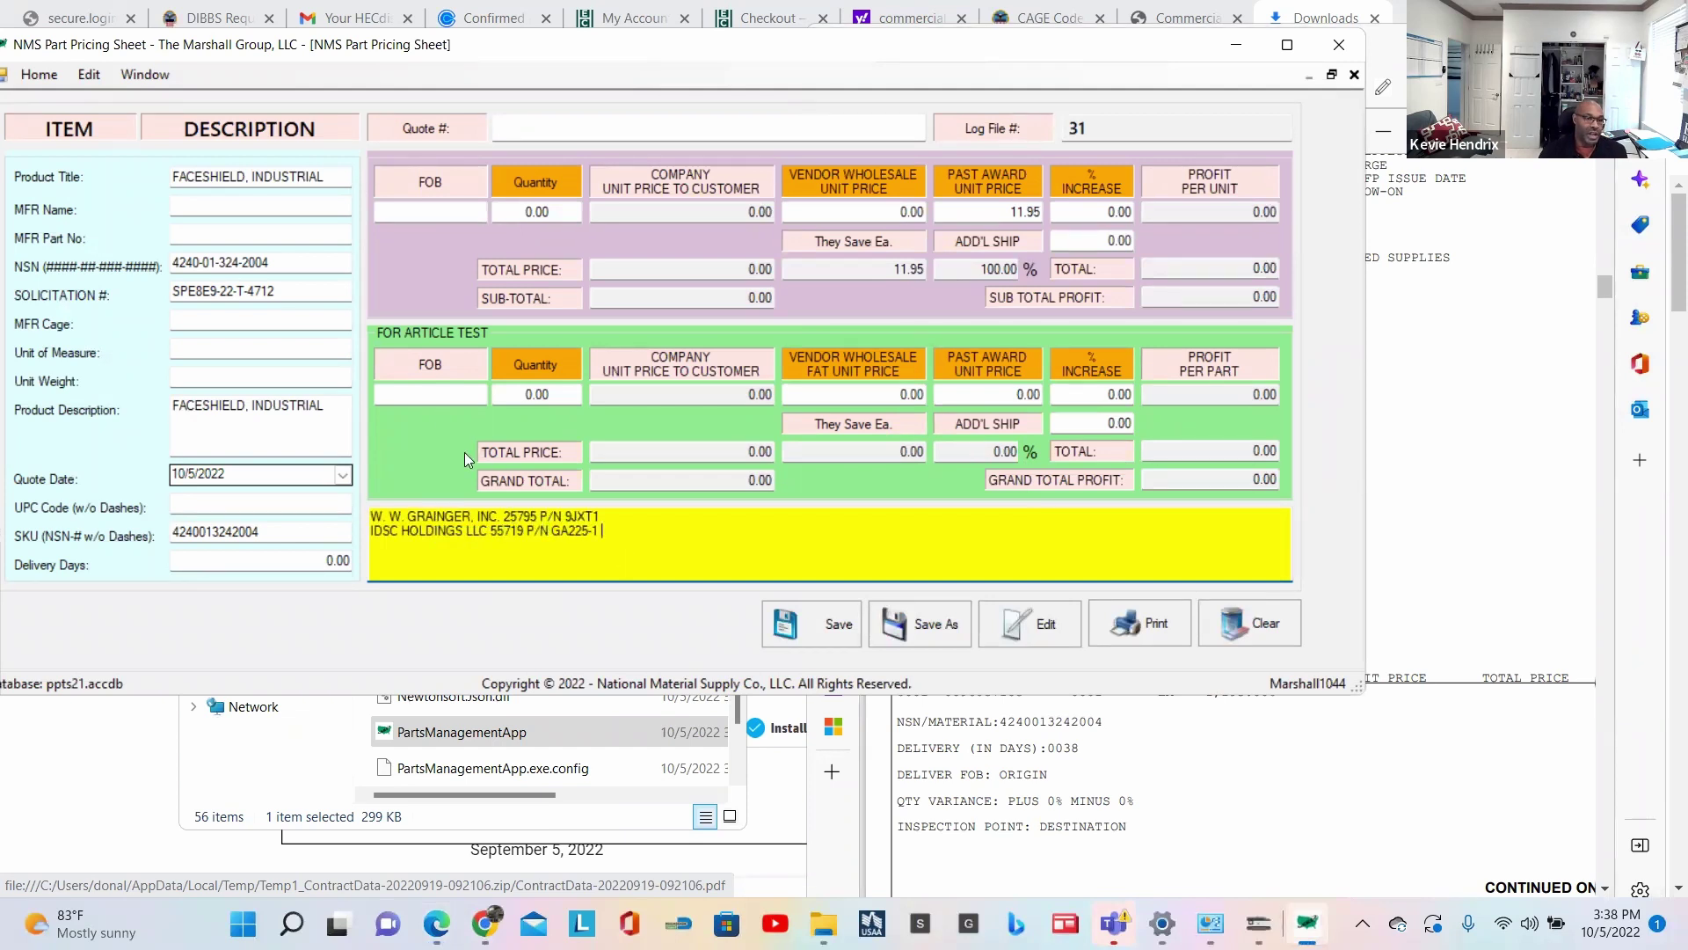
pyautogui.click(473, 516)
pyautogui.press('BackSpace')
pyautogui.hotkey('ctrl', 'shift', 'Left')
pyautogui.hotkey('ctrl', 'c')
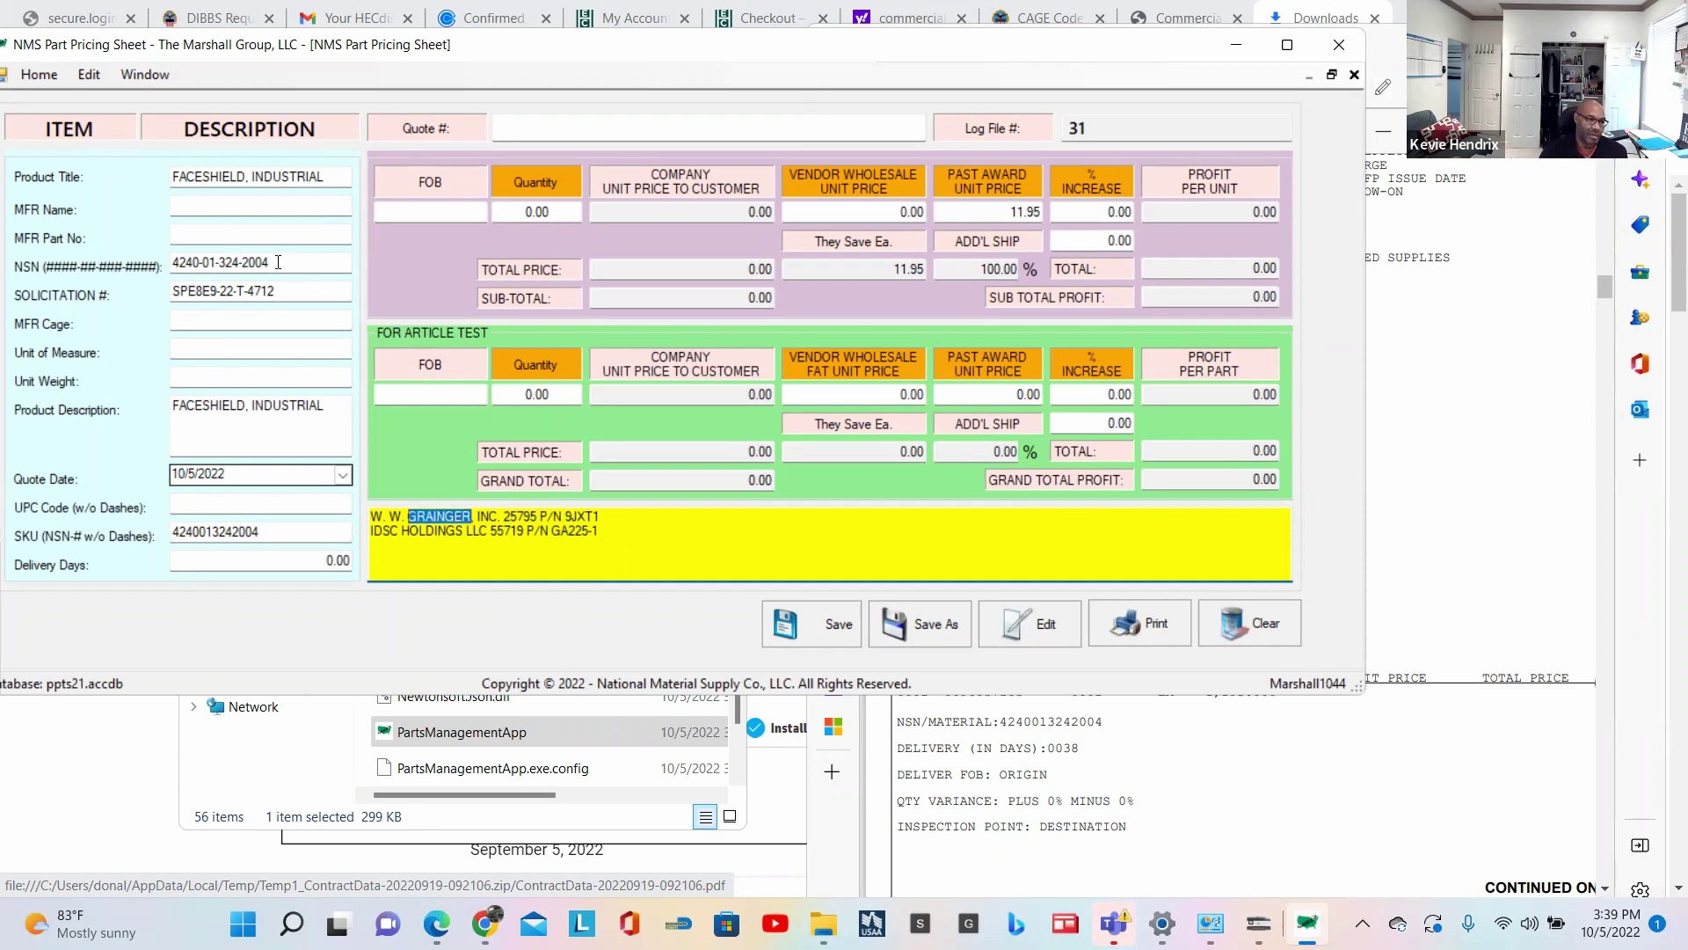
# Step: Fill MFR Name GRAINGER, MFR Part No 9JXT1 and MFR Cage 25795 from the notes
pyautogui.click(248, 202)
pyautogui.hotkey('ctrl', 'v')
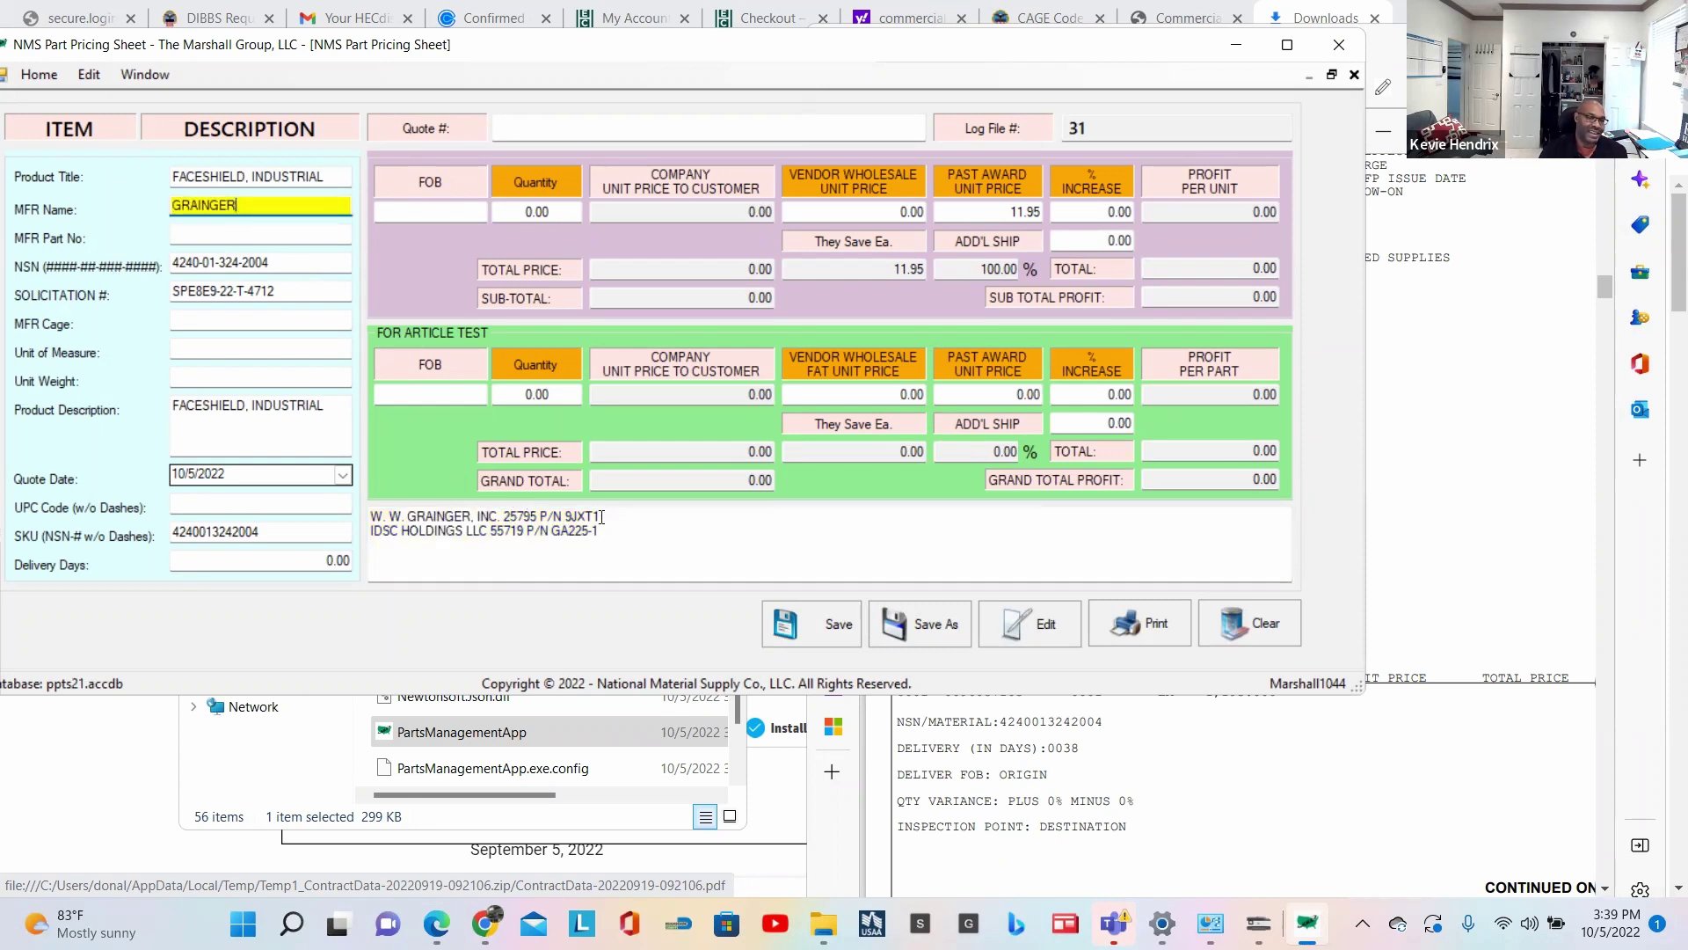
pyautogui.click(530, 515)
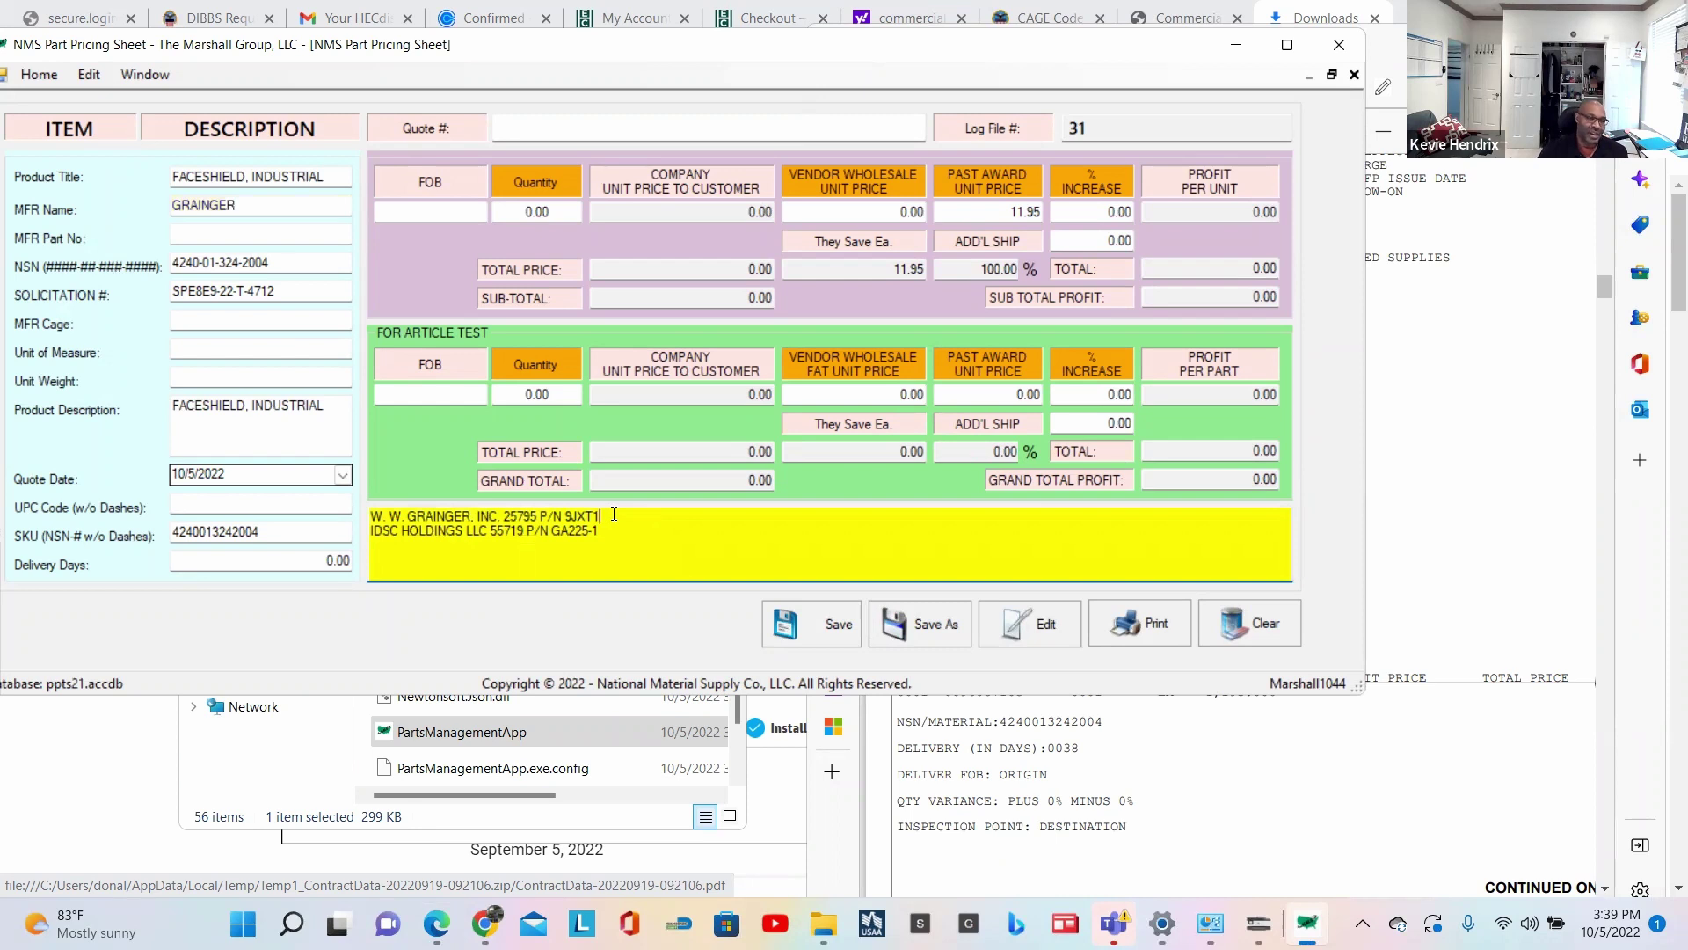
pyautogui.doubleClick(614, 514)
pyautogui.hotkey('ctrl', 'c')
pyautogui.click(245, 235)
pyautogui.hotkey('ctrl', 'v')
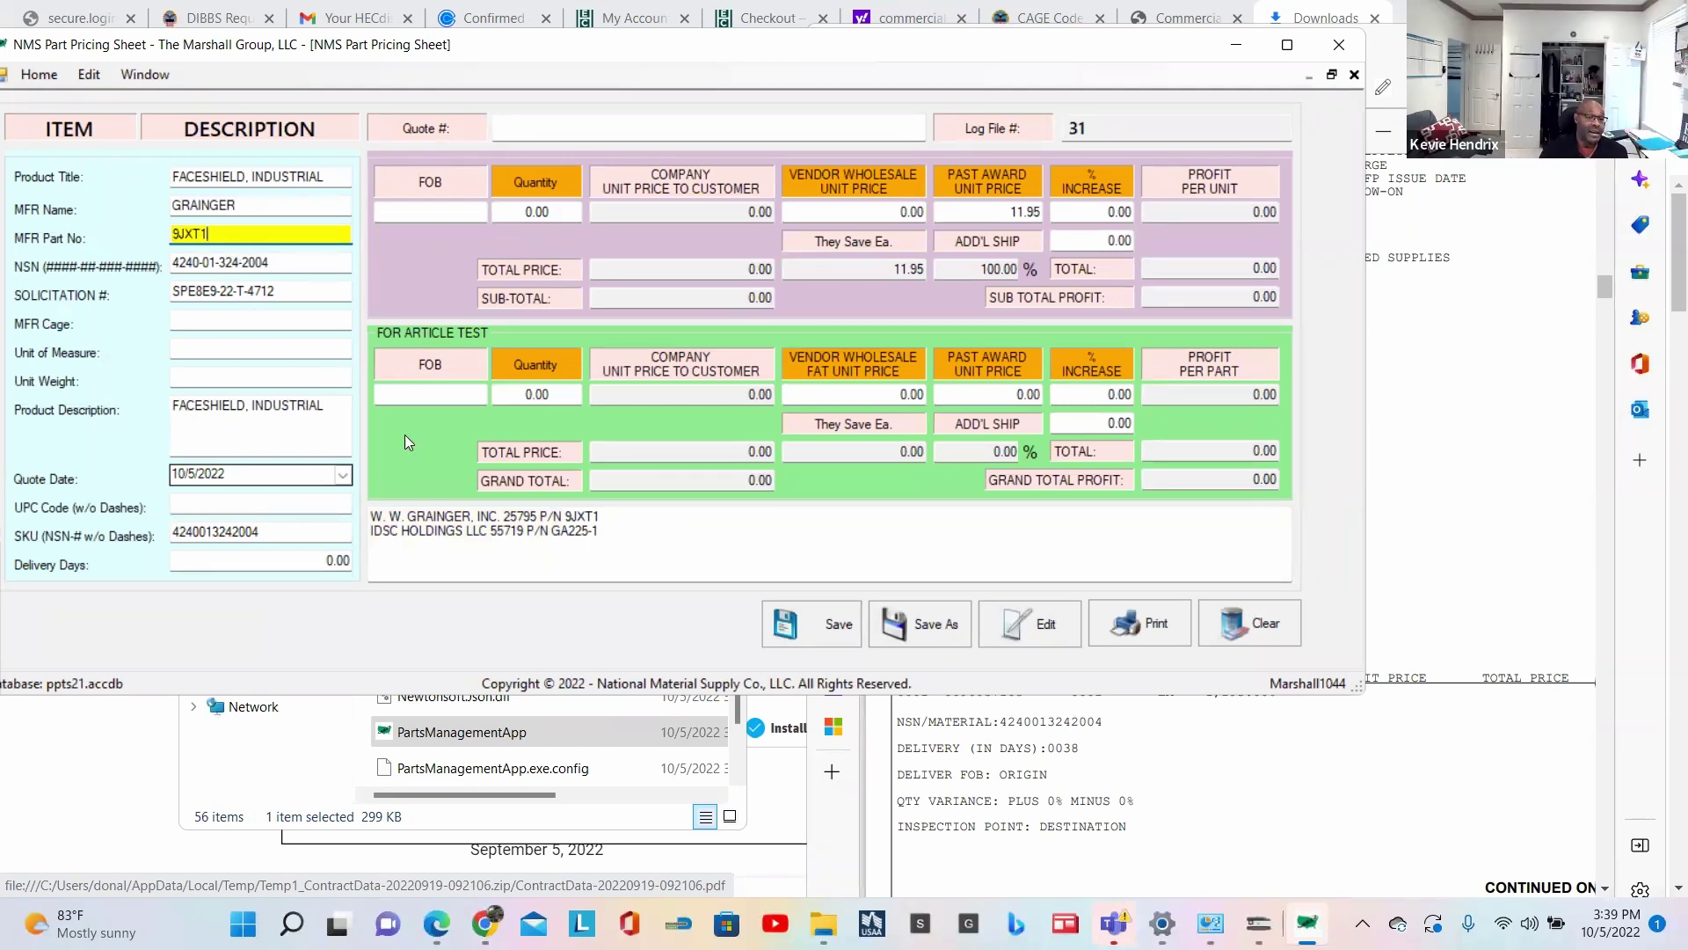
pyautogui.click(512, 519)
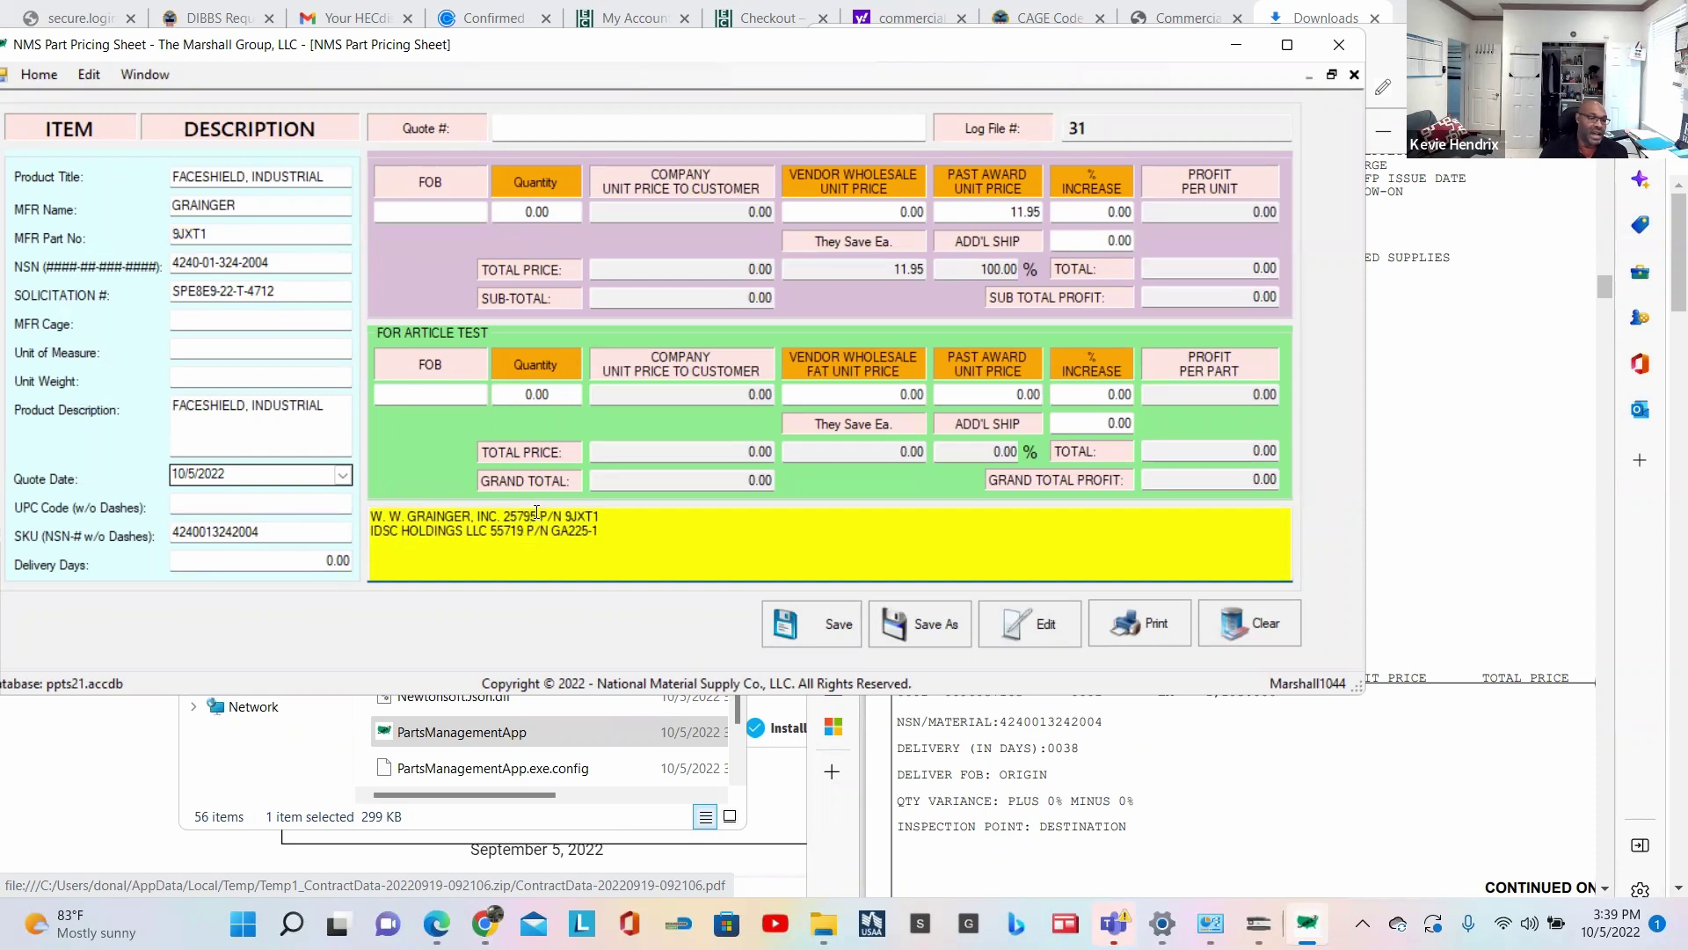
pyautogui.doubleClick(520, 516)
pyautogui.hotkey('ctrl', 'c')
pyautogui.click(213, 319)
pyautogui.hotkey('ctrl', 'v')
# Step: Set Unit of Measure to EACH, matching the PDF's unit of issue, and Unit Weight to 1
pyautogui.click(214, 351)
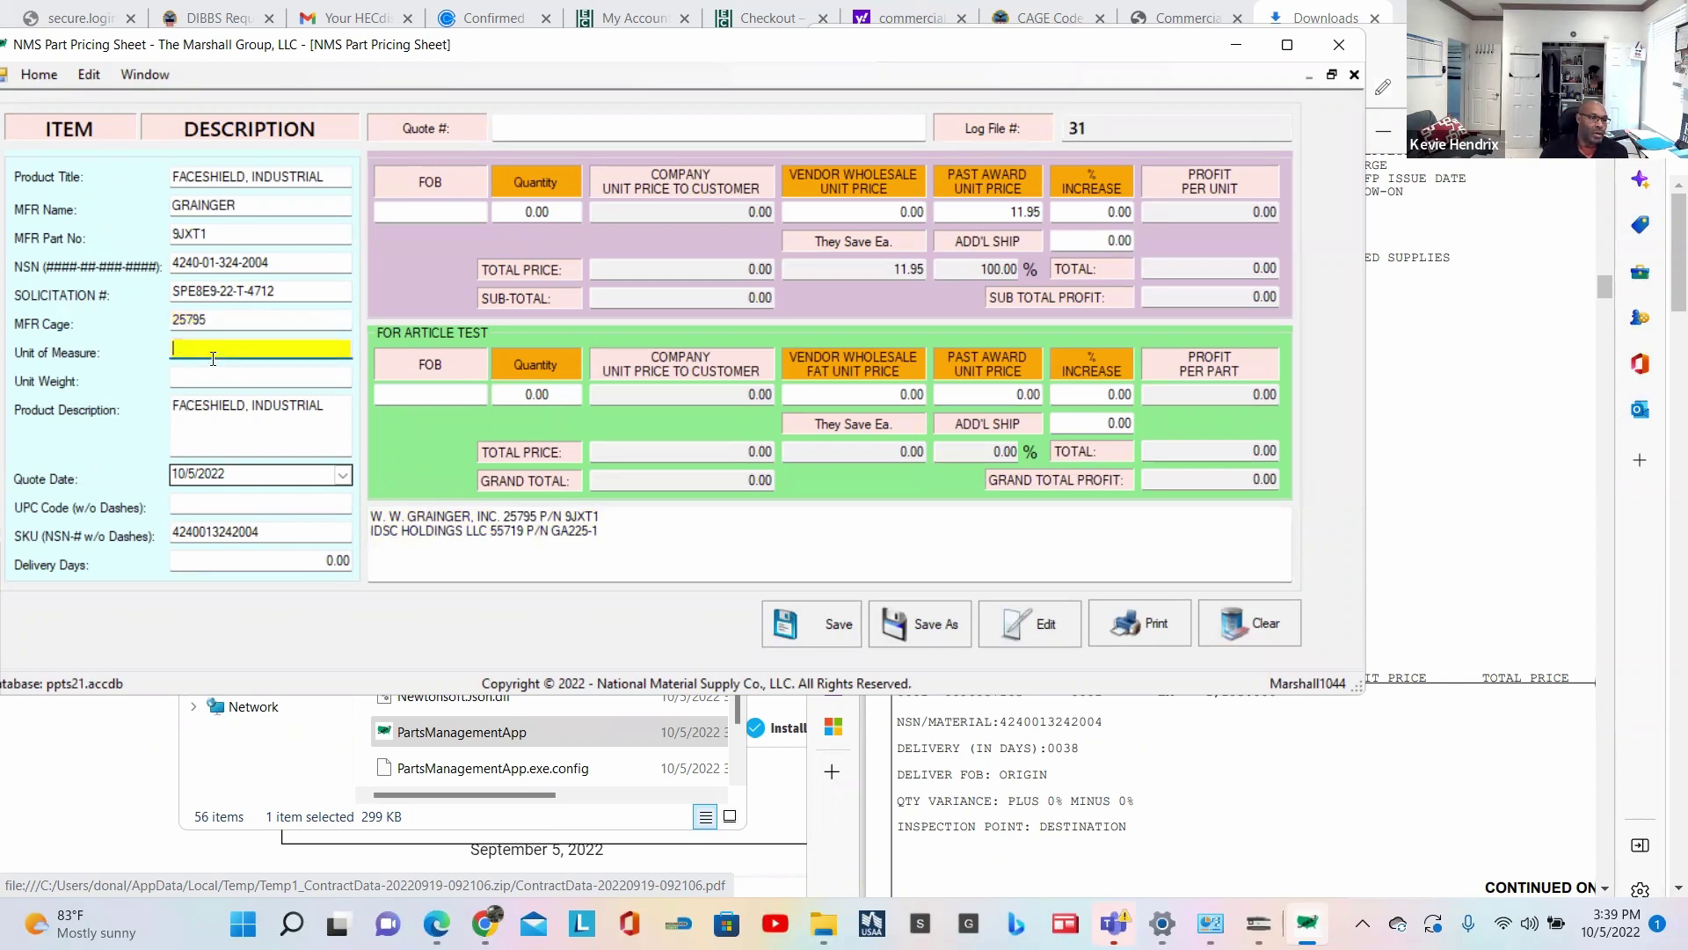
pyautogui.click(1166, 774)
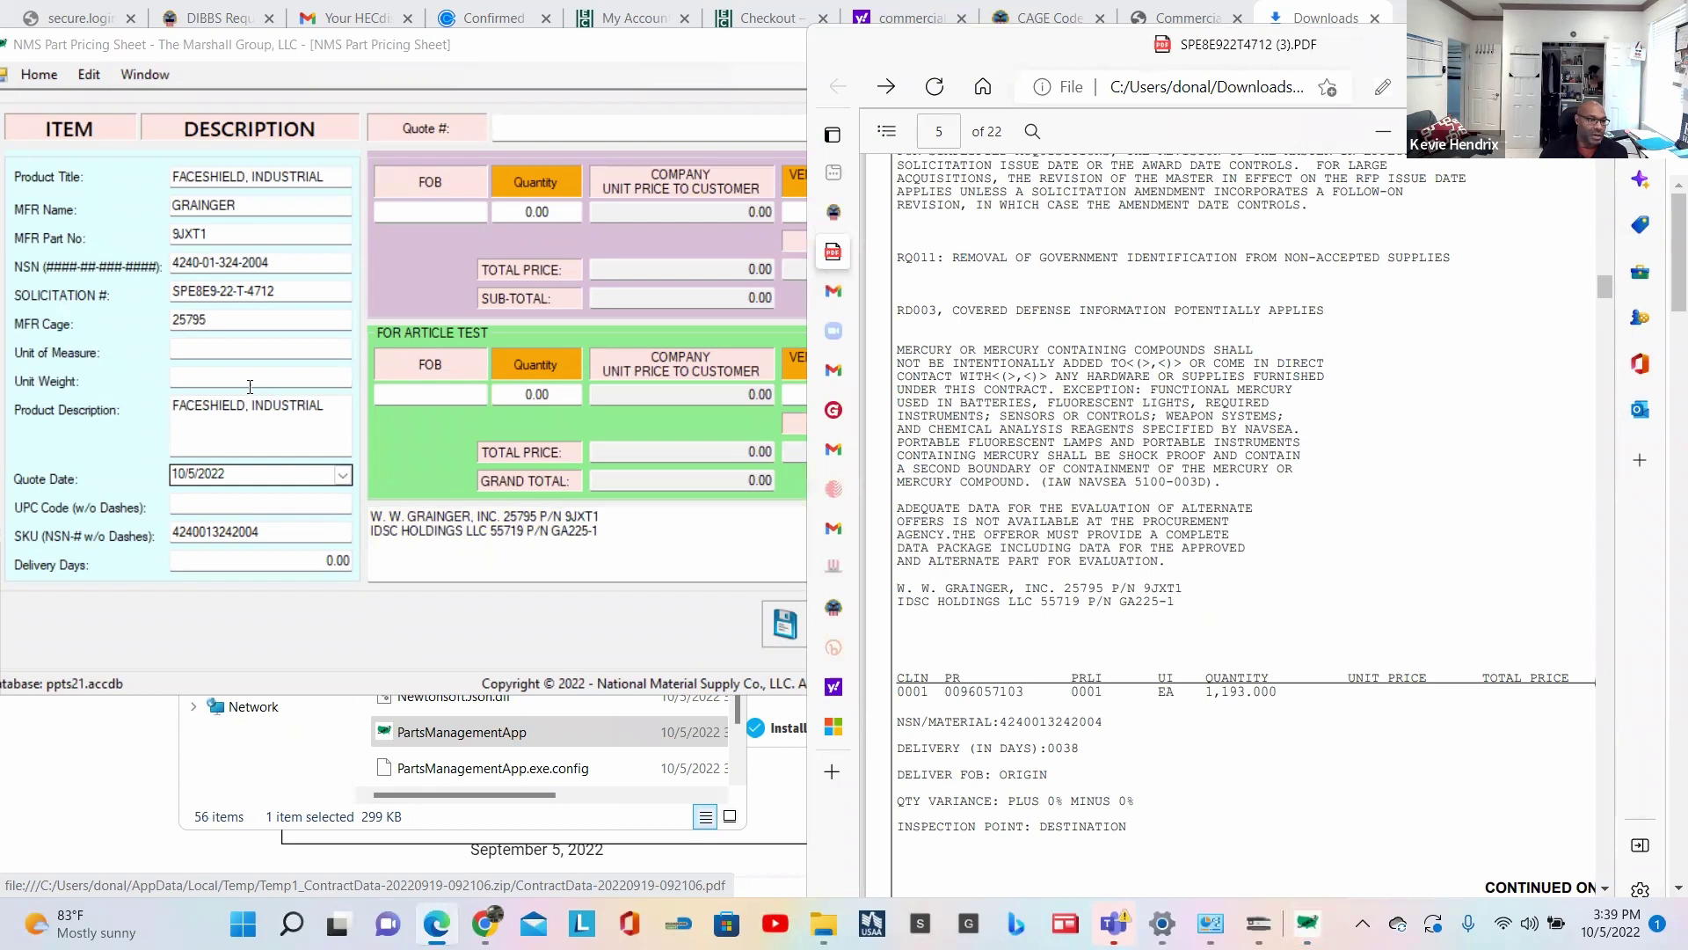
pyautogui.click(223, 351)
pyautogui.write('EA')
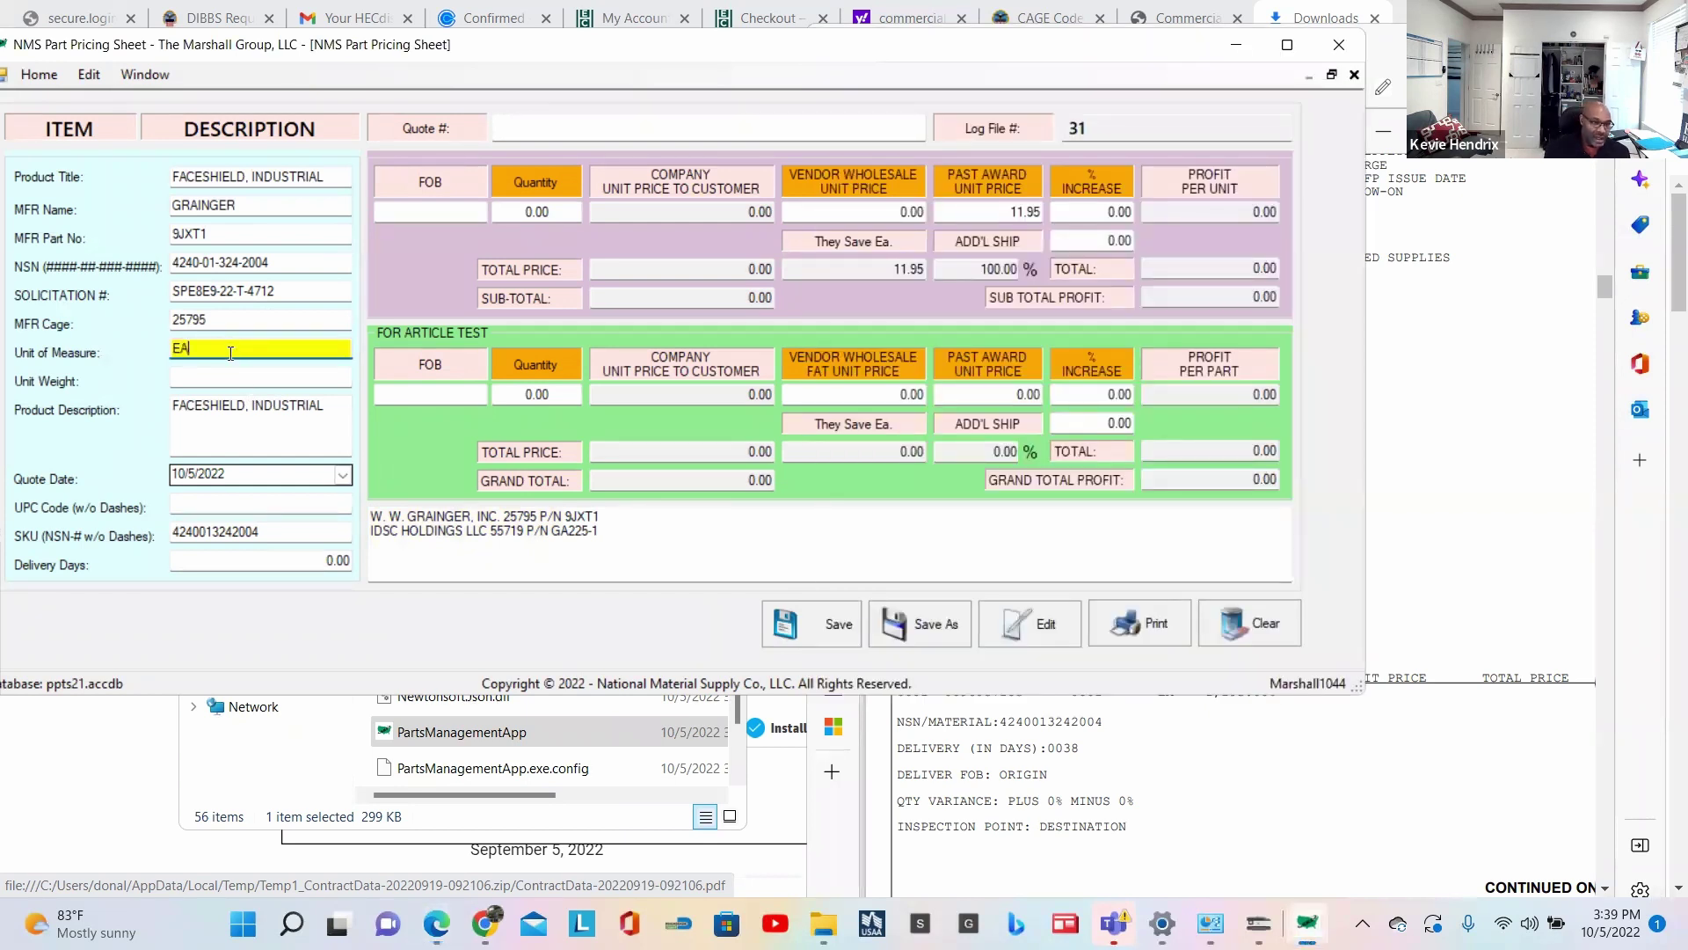
pyautogui.write('CH')
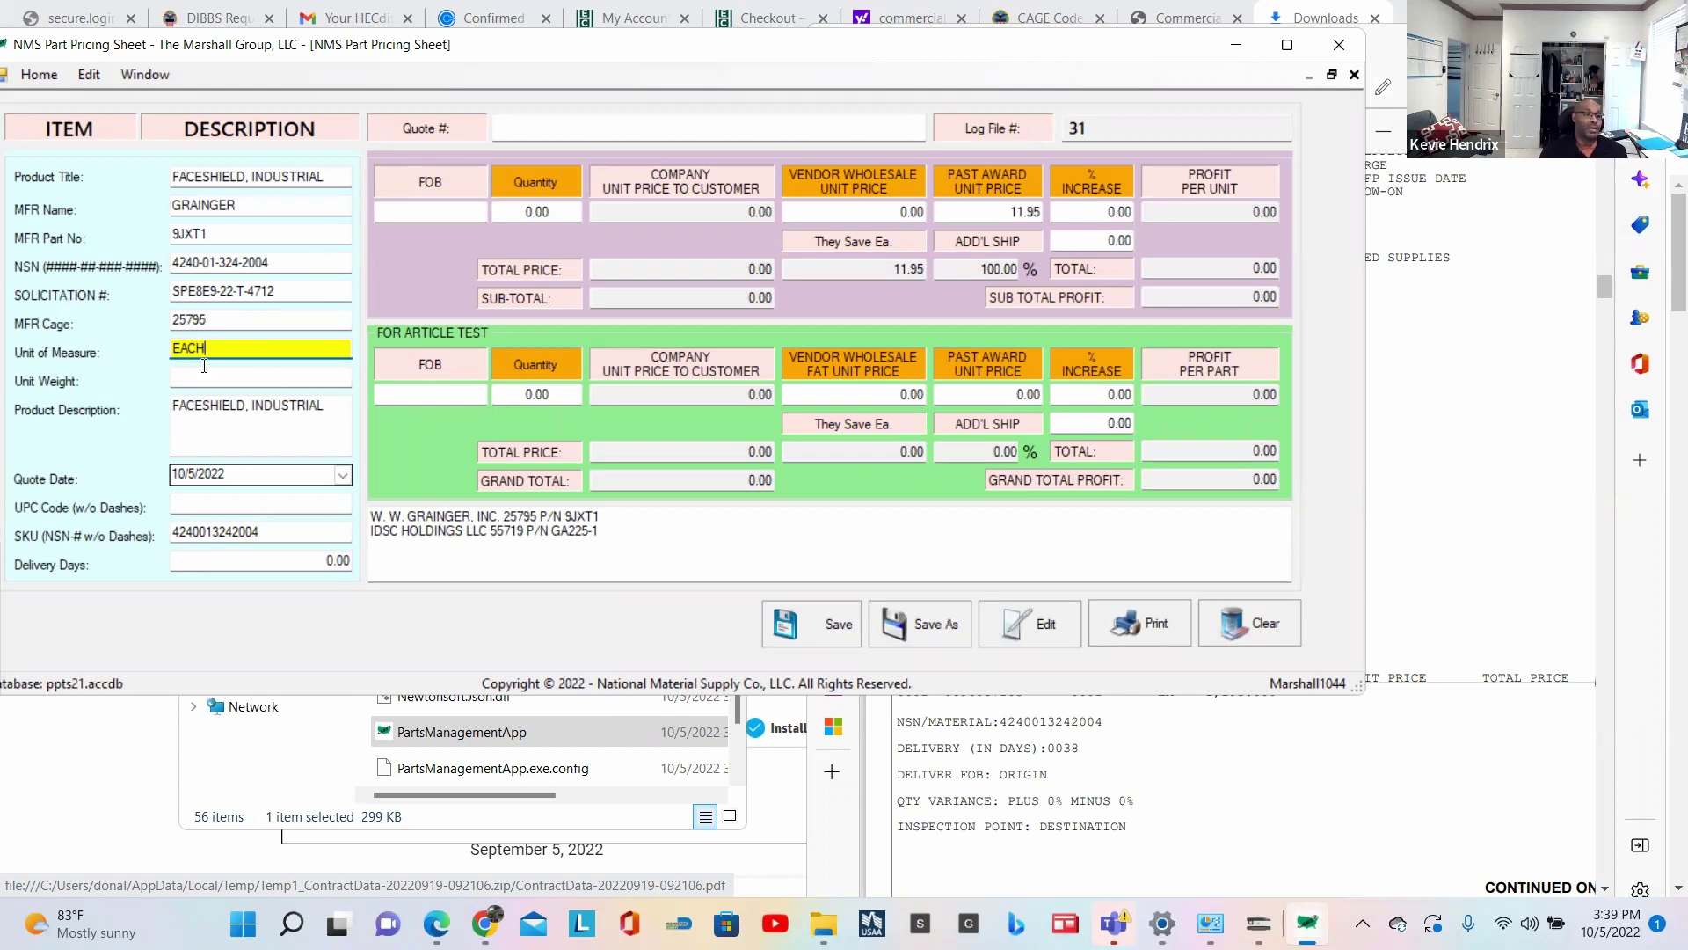
pyautogui.click(206, 373)
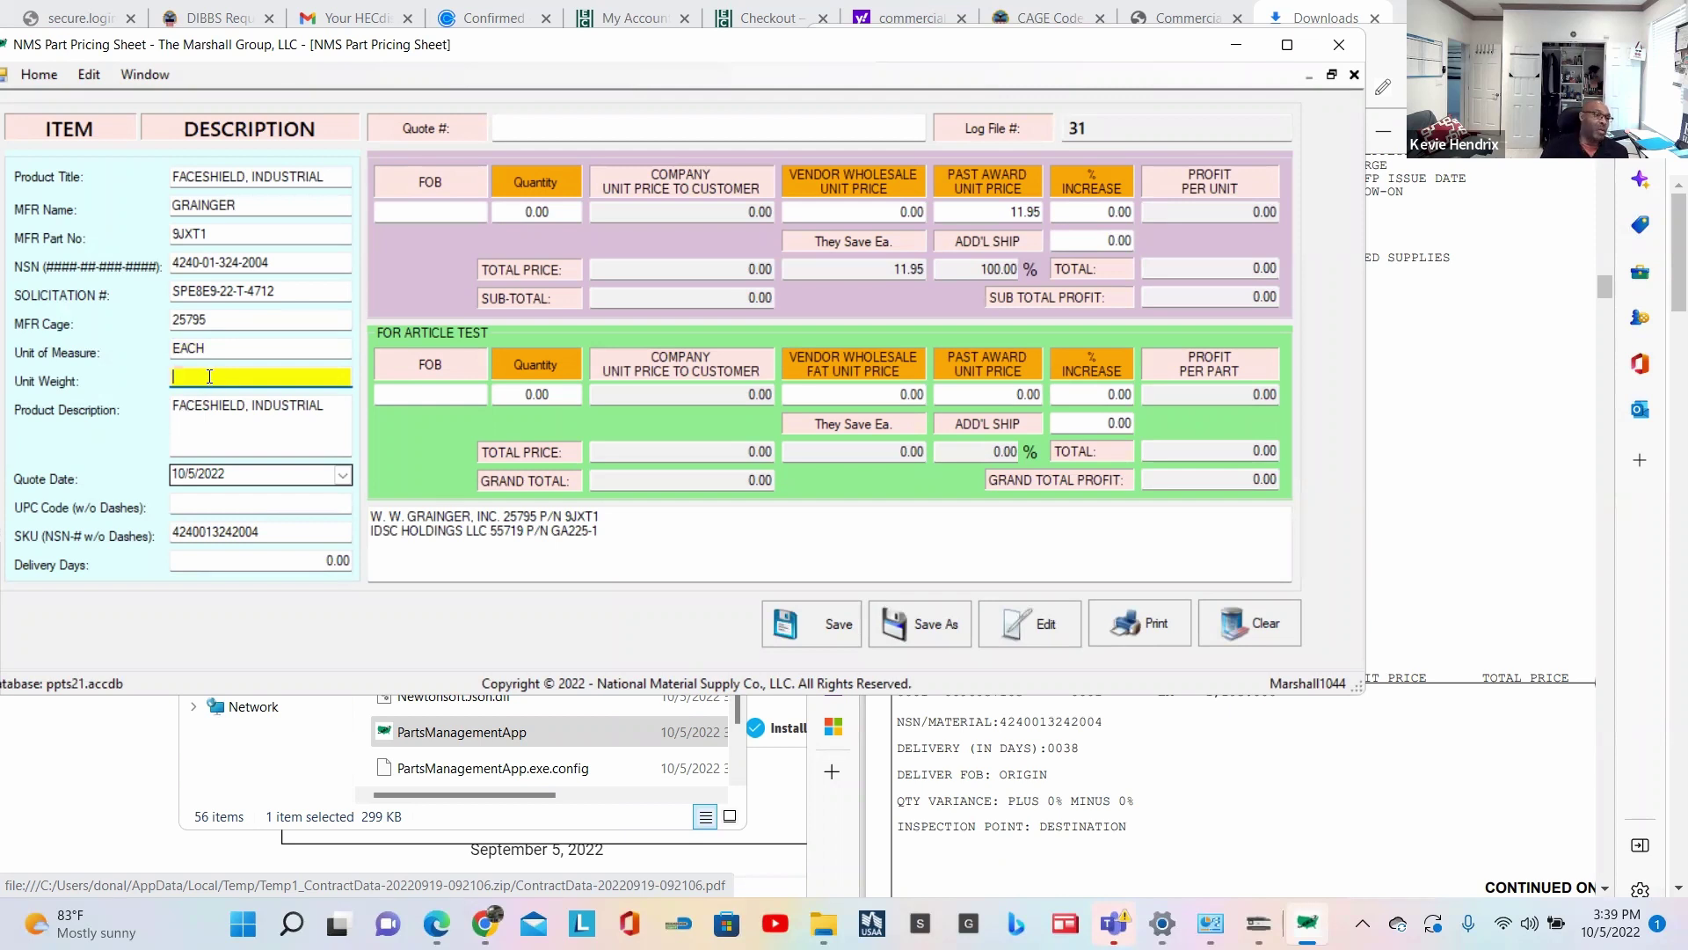
pyautogui.write('1')
pyautogui.click(214, 502)
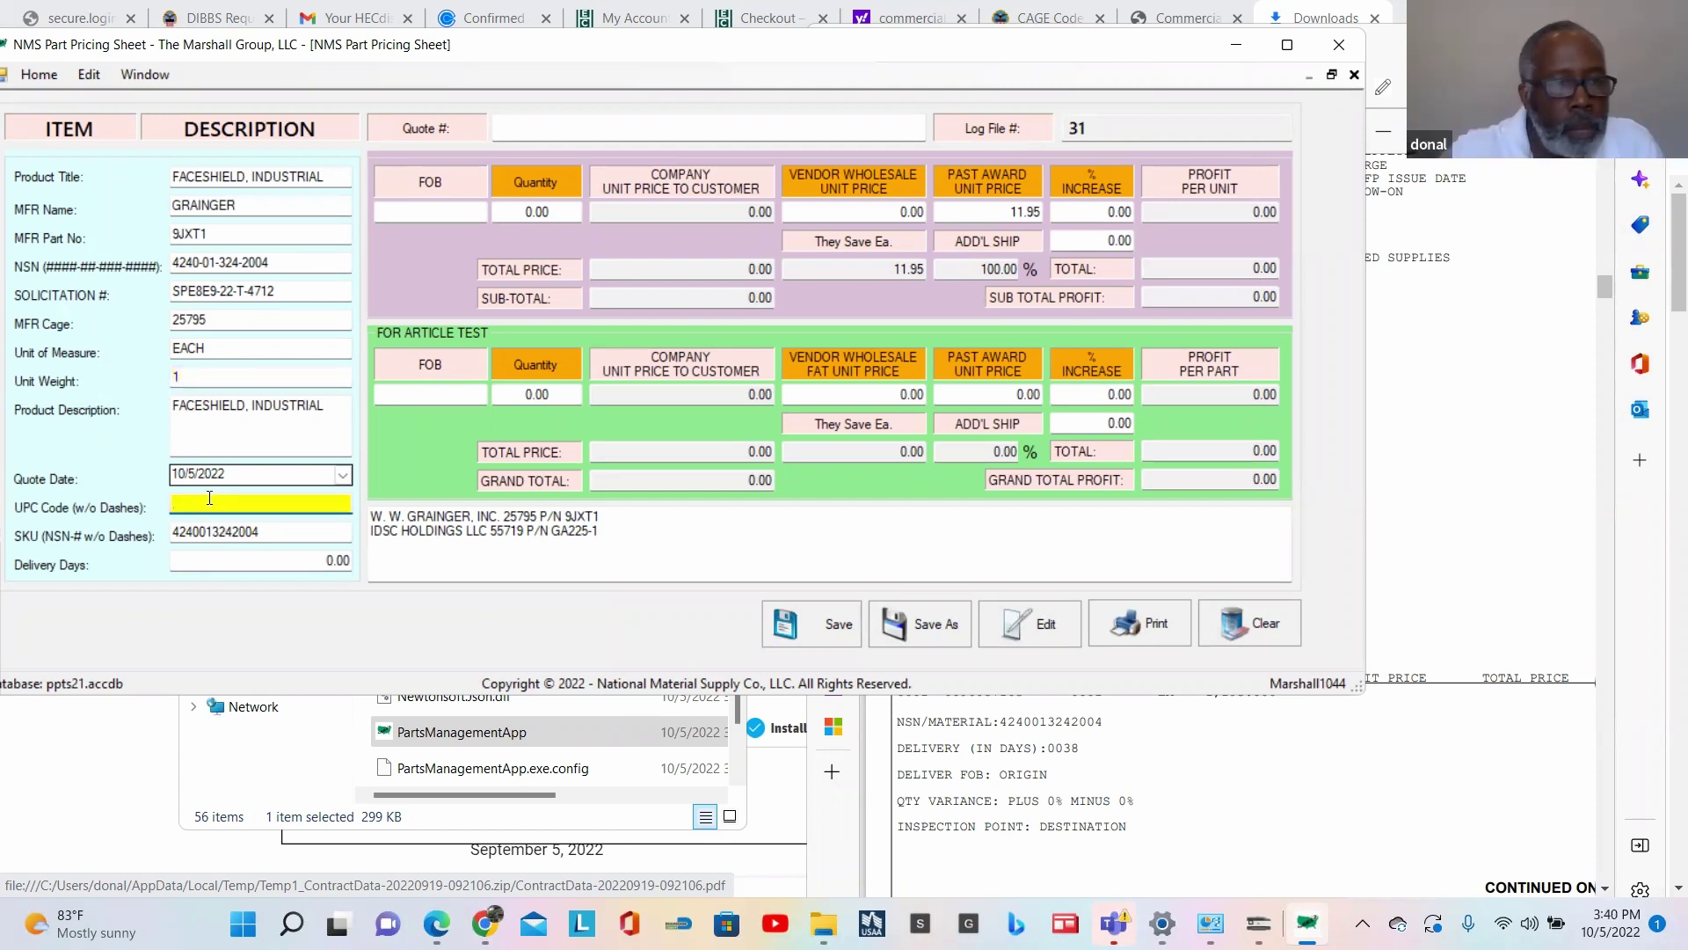
# Step: Enter N/A as the UPC Code and 30 as the Delivery Days
pyautogui.write('N/A')
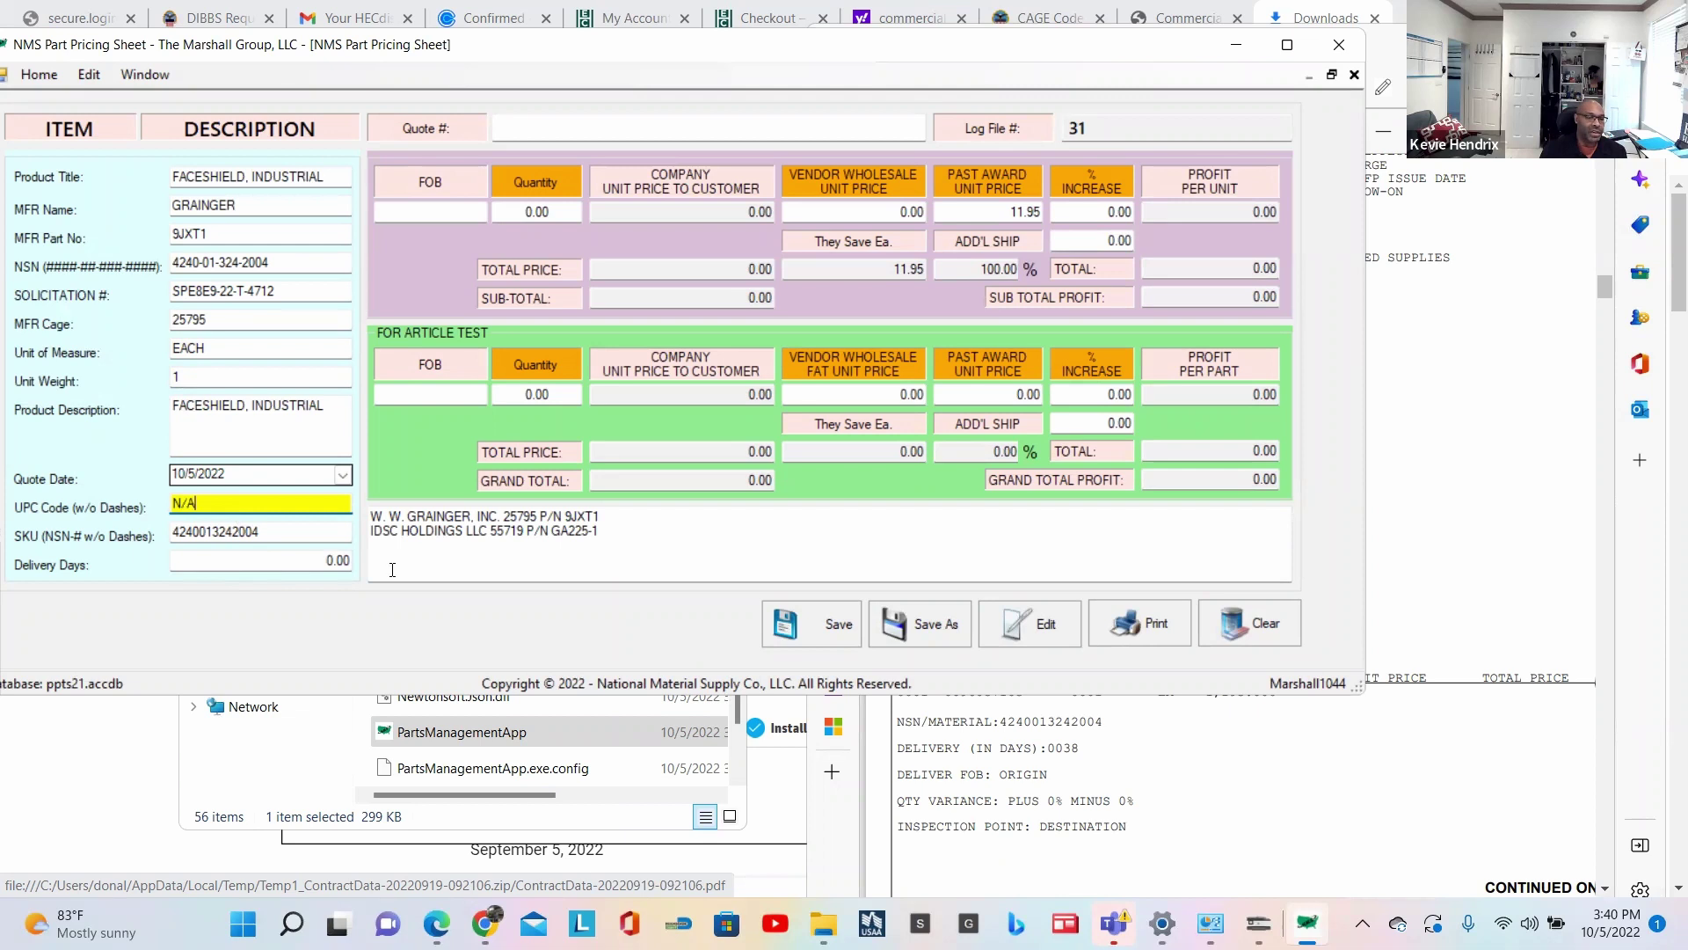
pyautogui.click(1041, 754)
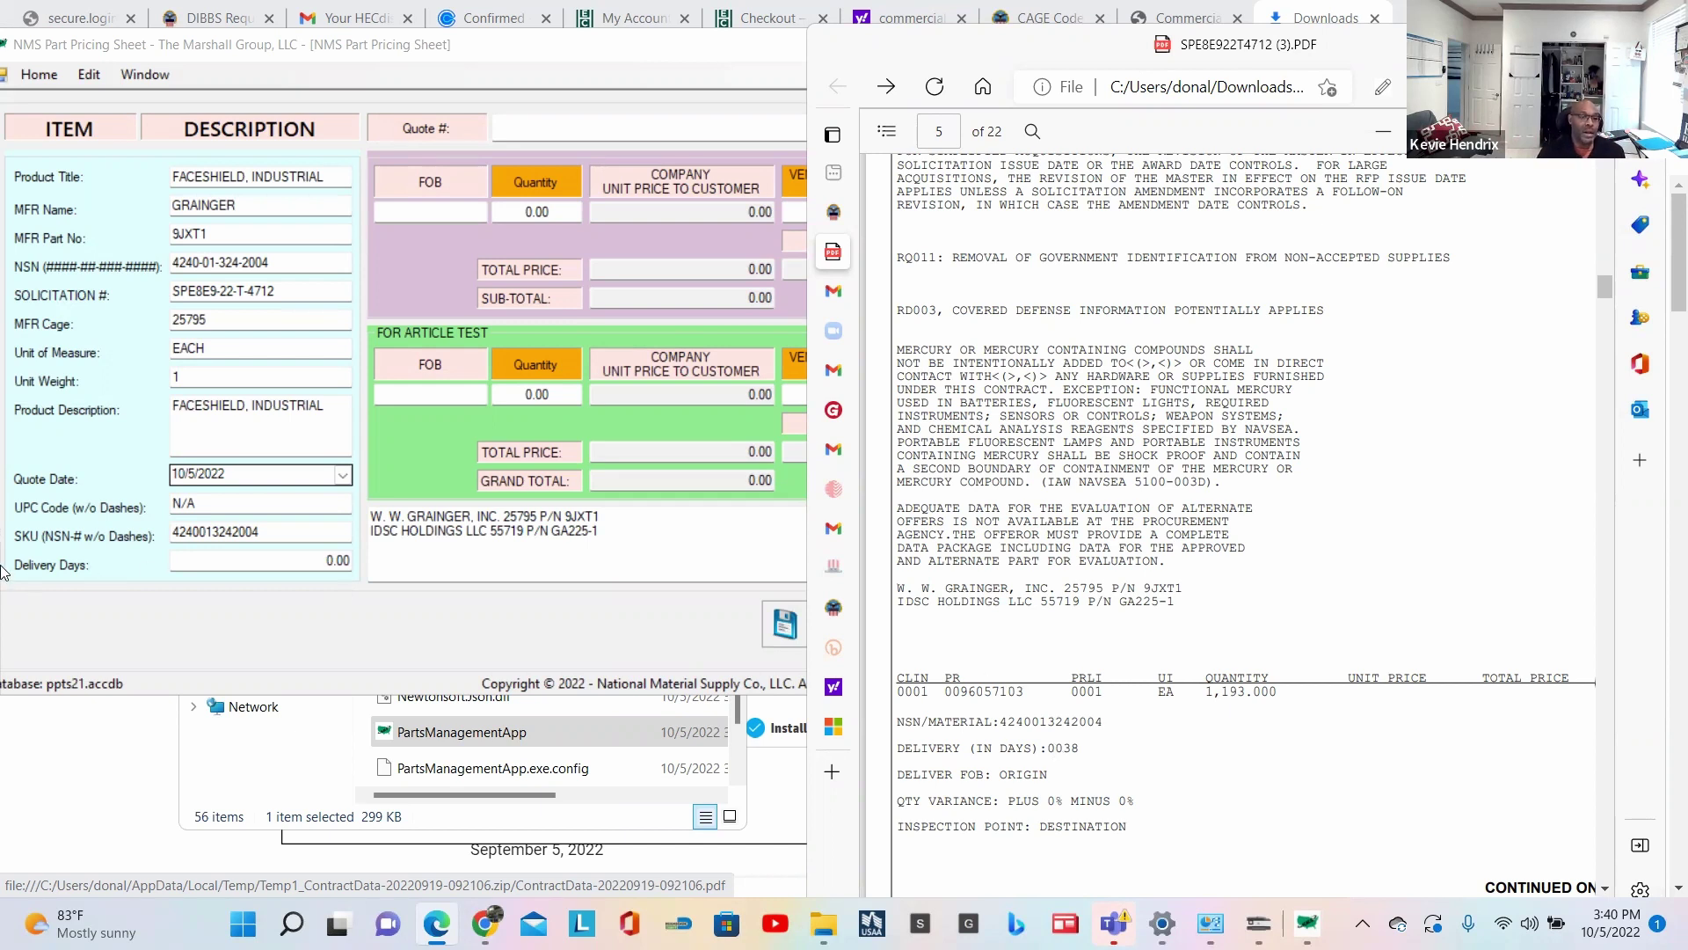
pyautogui.click(317, 565)
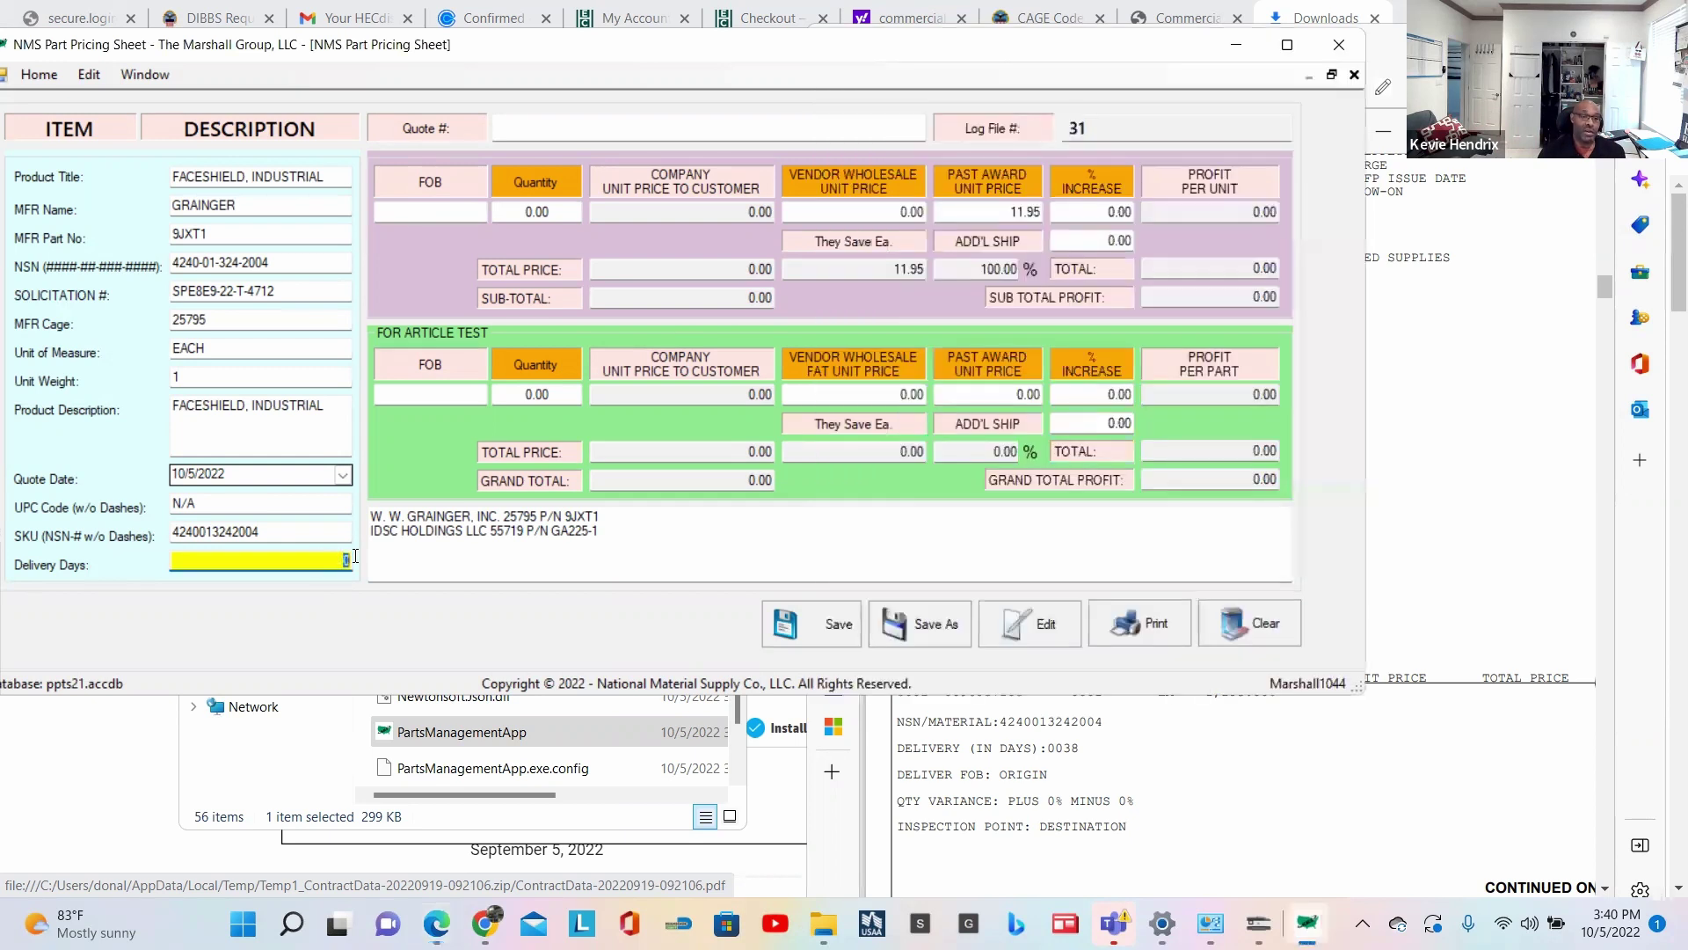
pyautogui.write('30')
# Step: Copy the FOB term ORIGIN from the RFQ PDF
pyautogui.click(1124, 747)
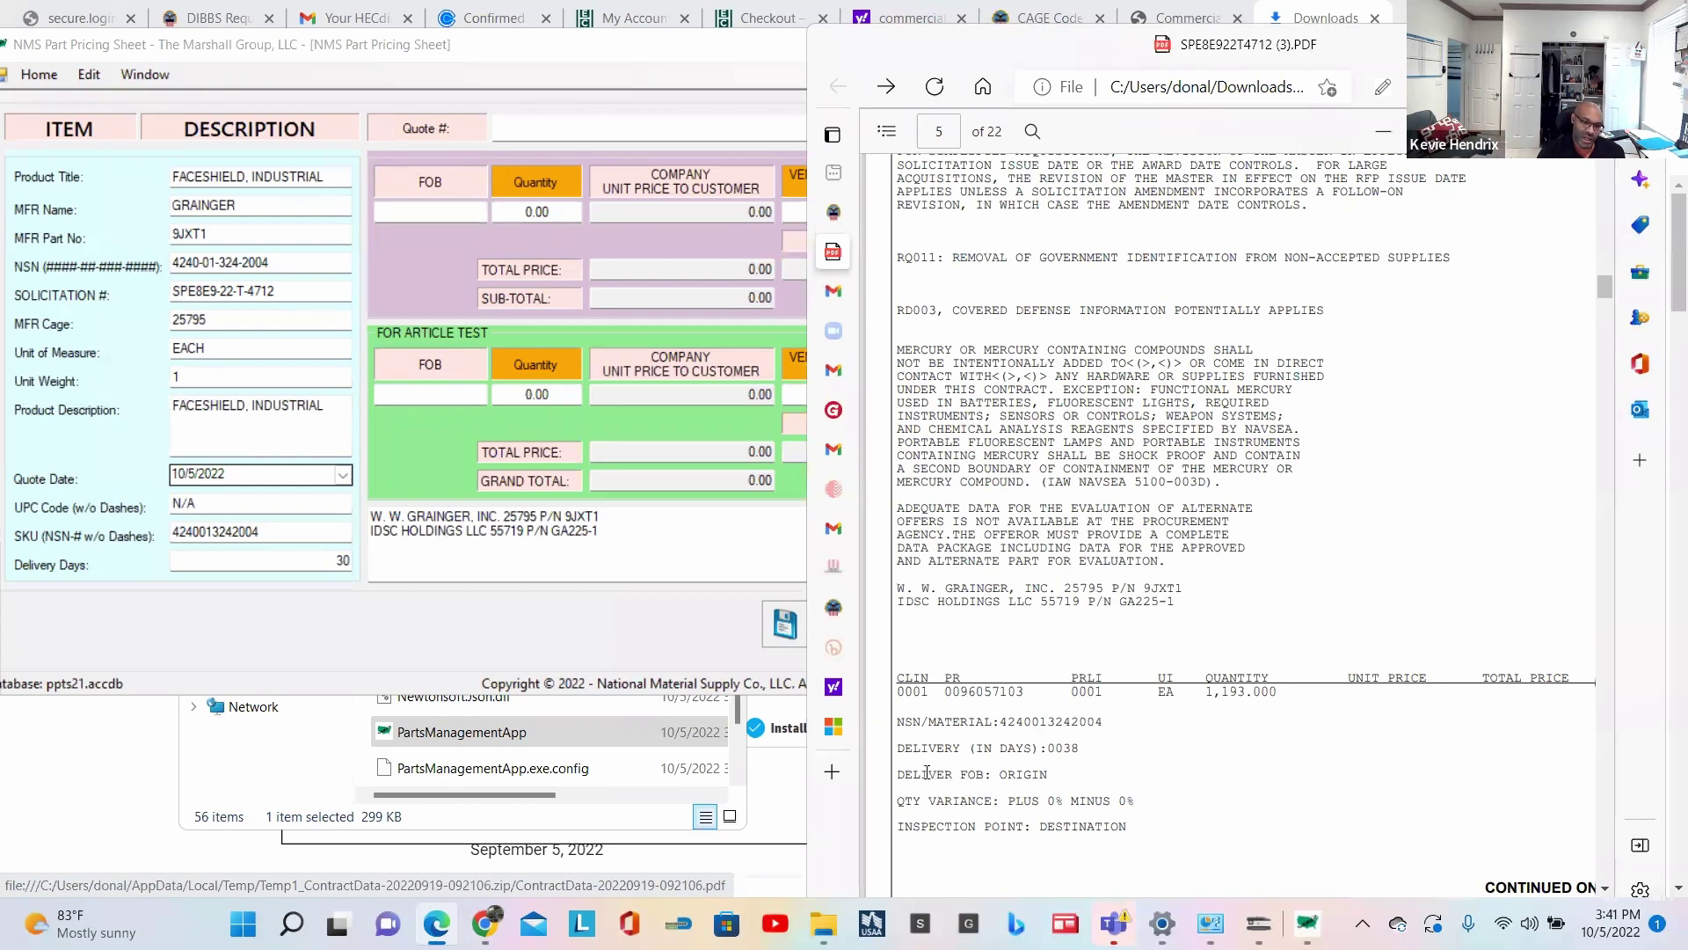
pyautogui.doubleClick(1020, 776)
pyautogui.hotkey('ctrl', 'c')
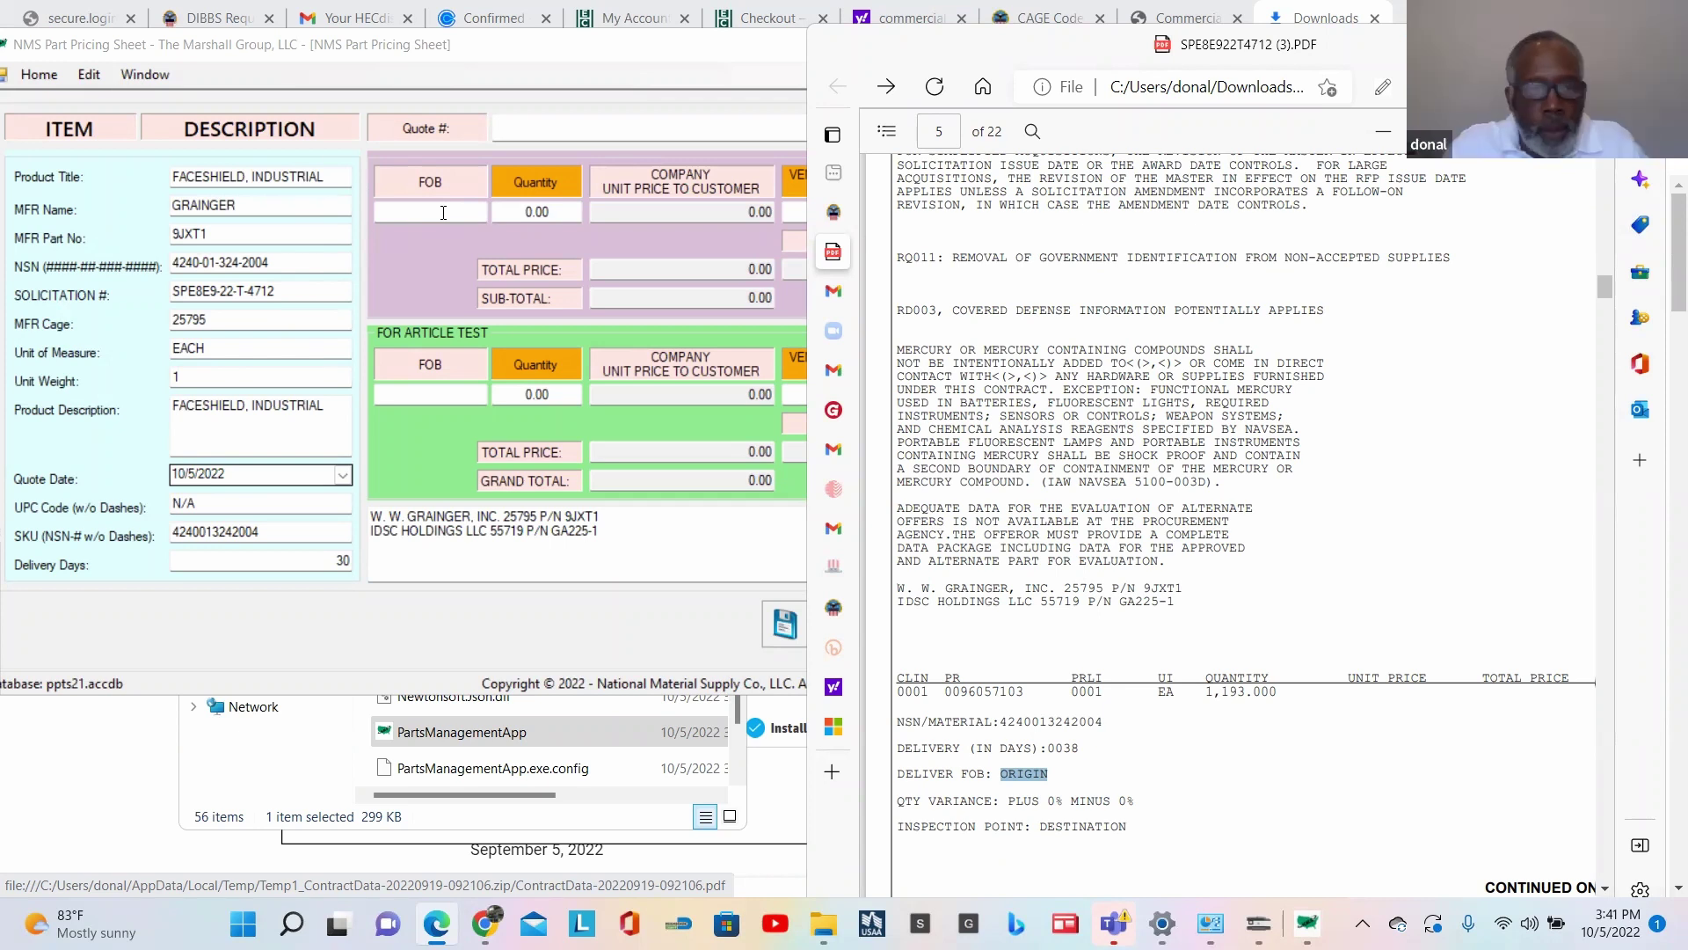
# Step: Paste ORIGIN into the FOB field and select part number 9JXT1 in the solicitation PDF
pyautogui.click(443, 212)
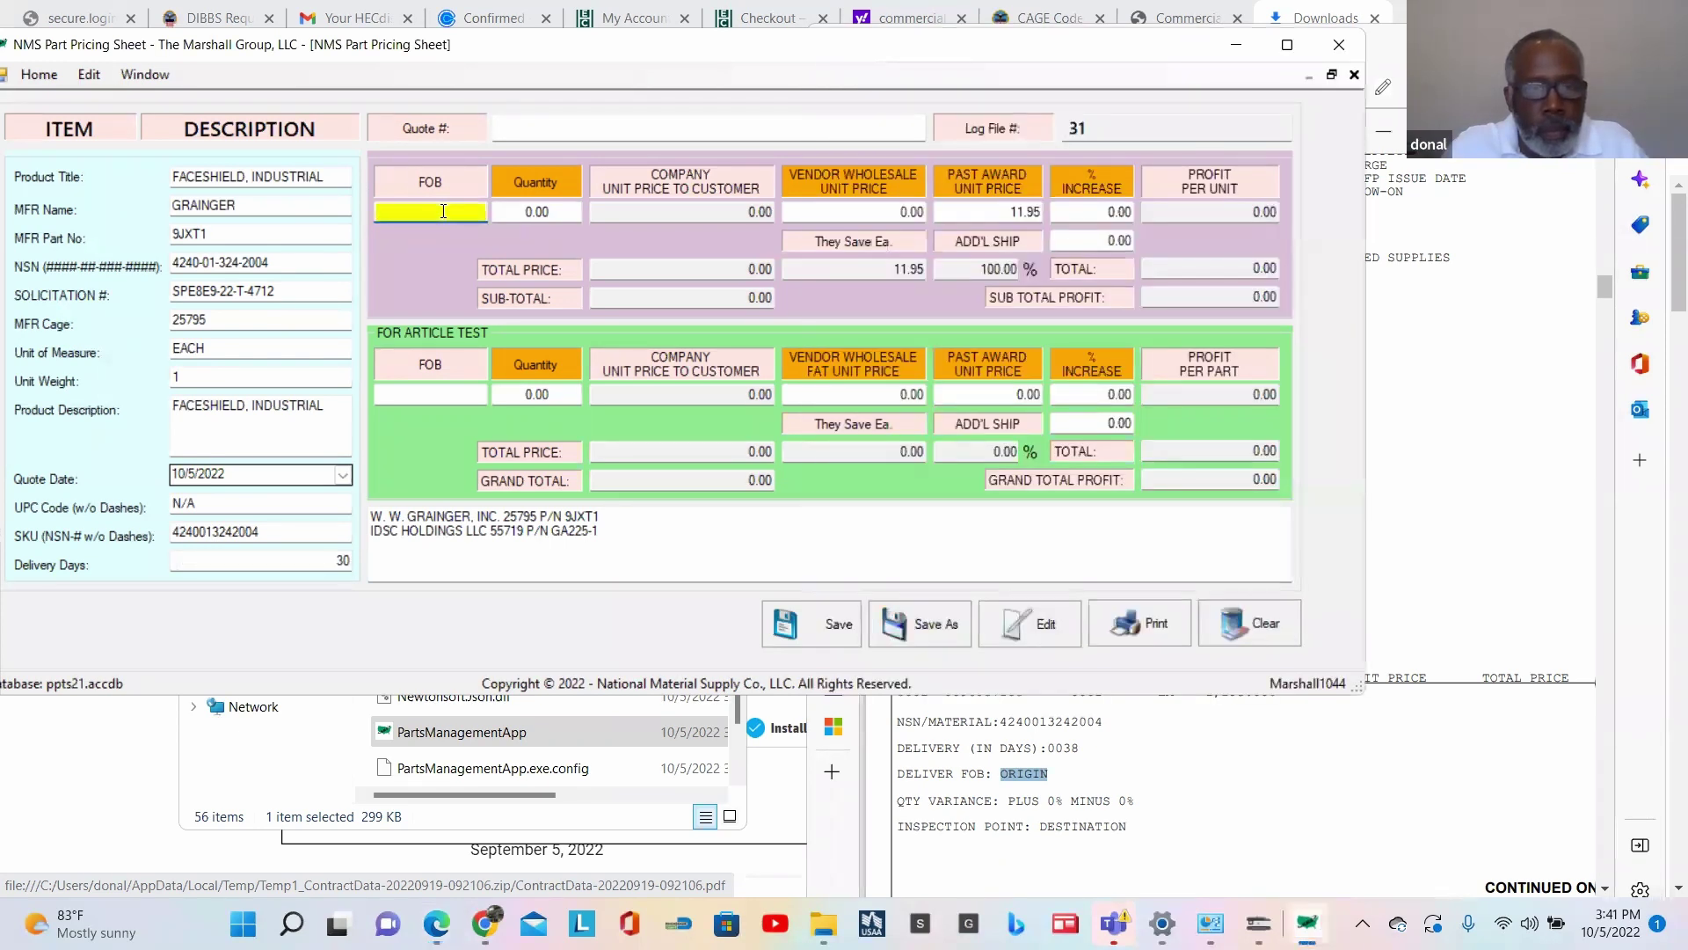
pyautogui.hotkey('ctrl', 'v')
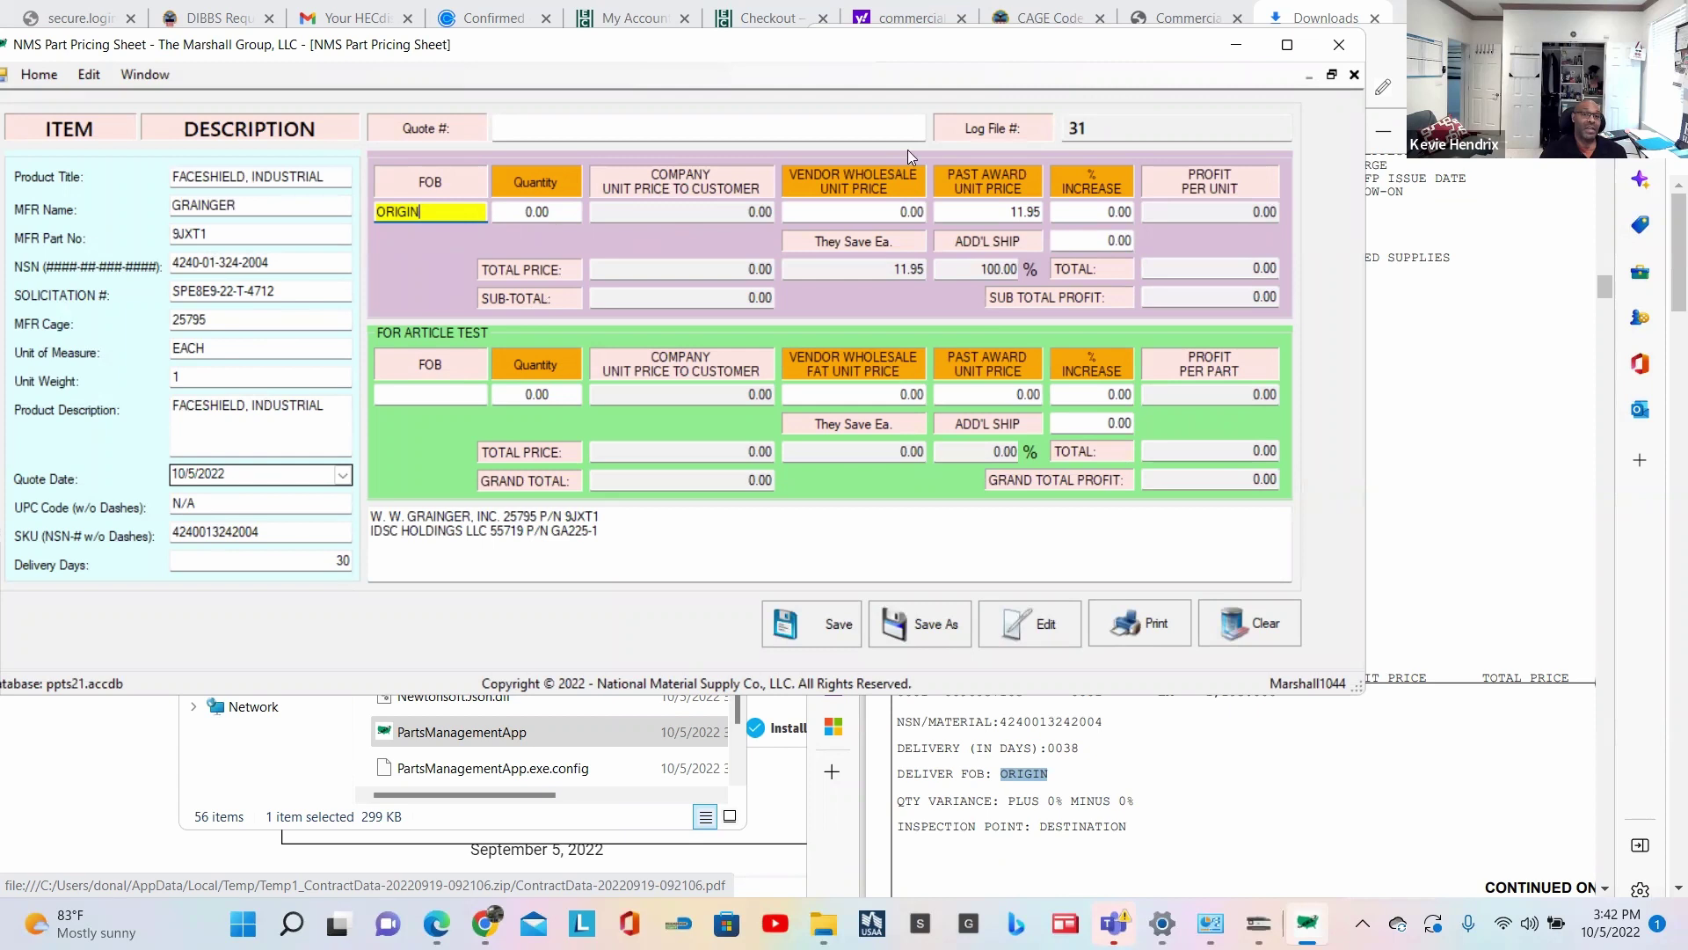
pyautogui.click(1397, 515)
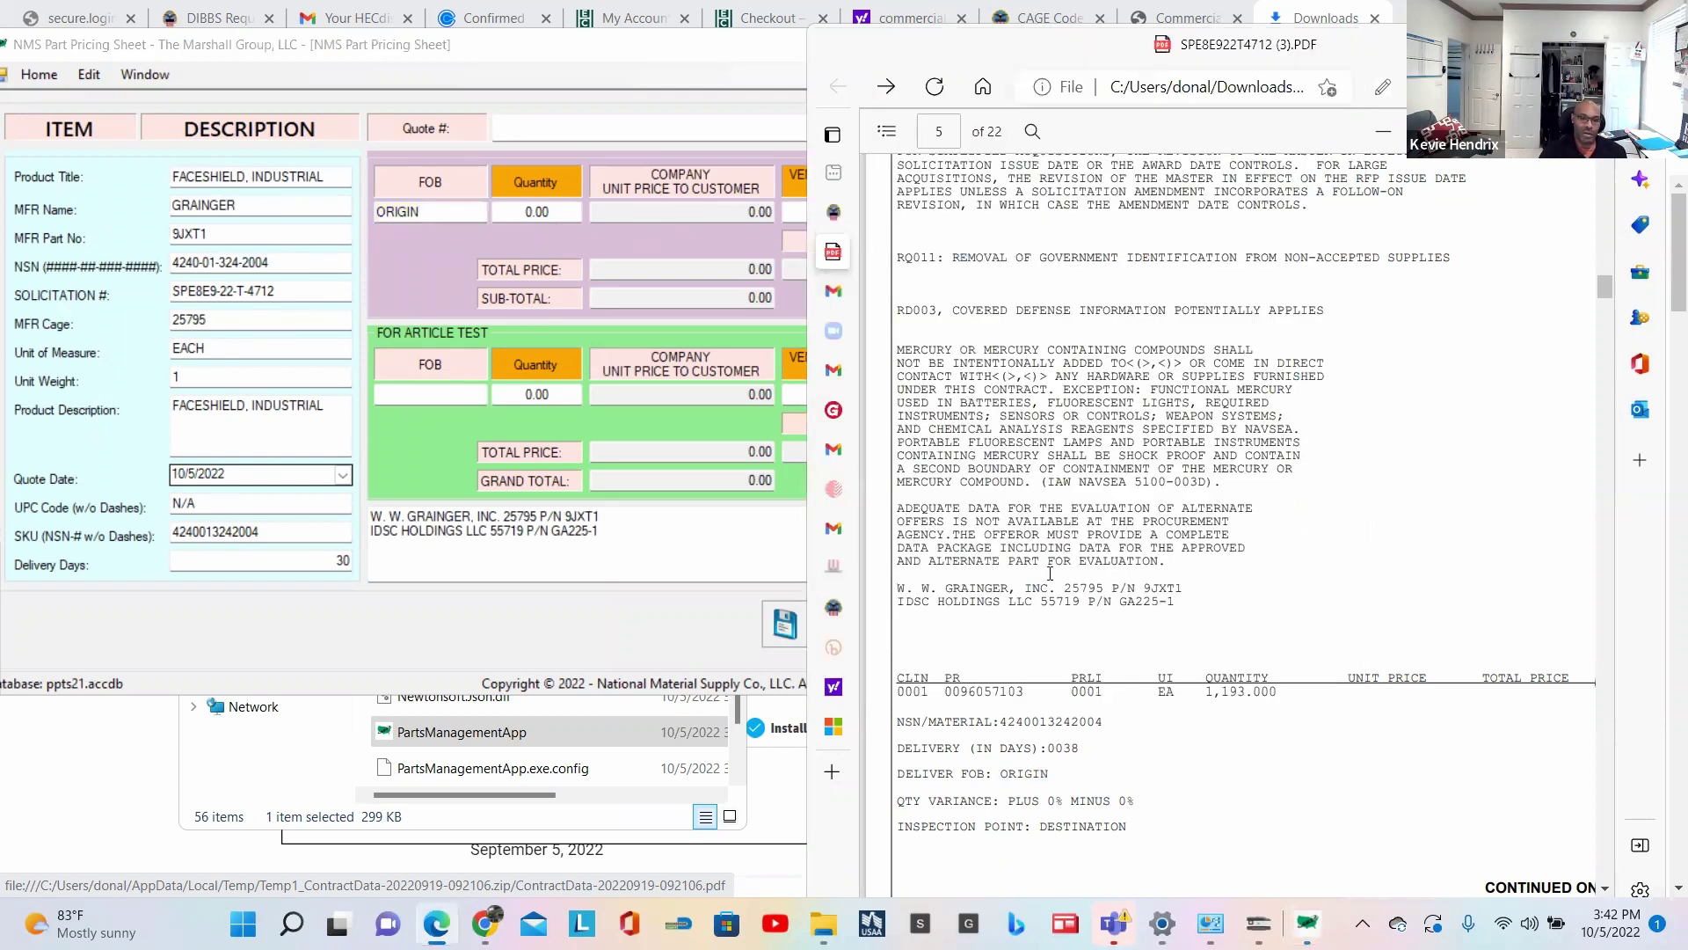
pyautogui.doubleClick(1161, 587)
# Step: Copy the Grainger part number 9JXT1 from the solicitation's W. W. GRAINGER approved-source line
pyautogui.rightClick(1161, 587)
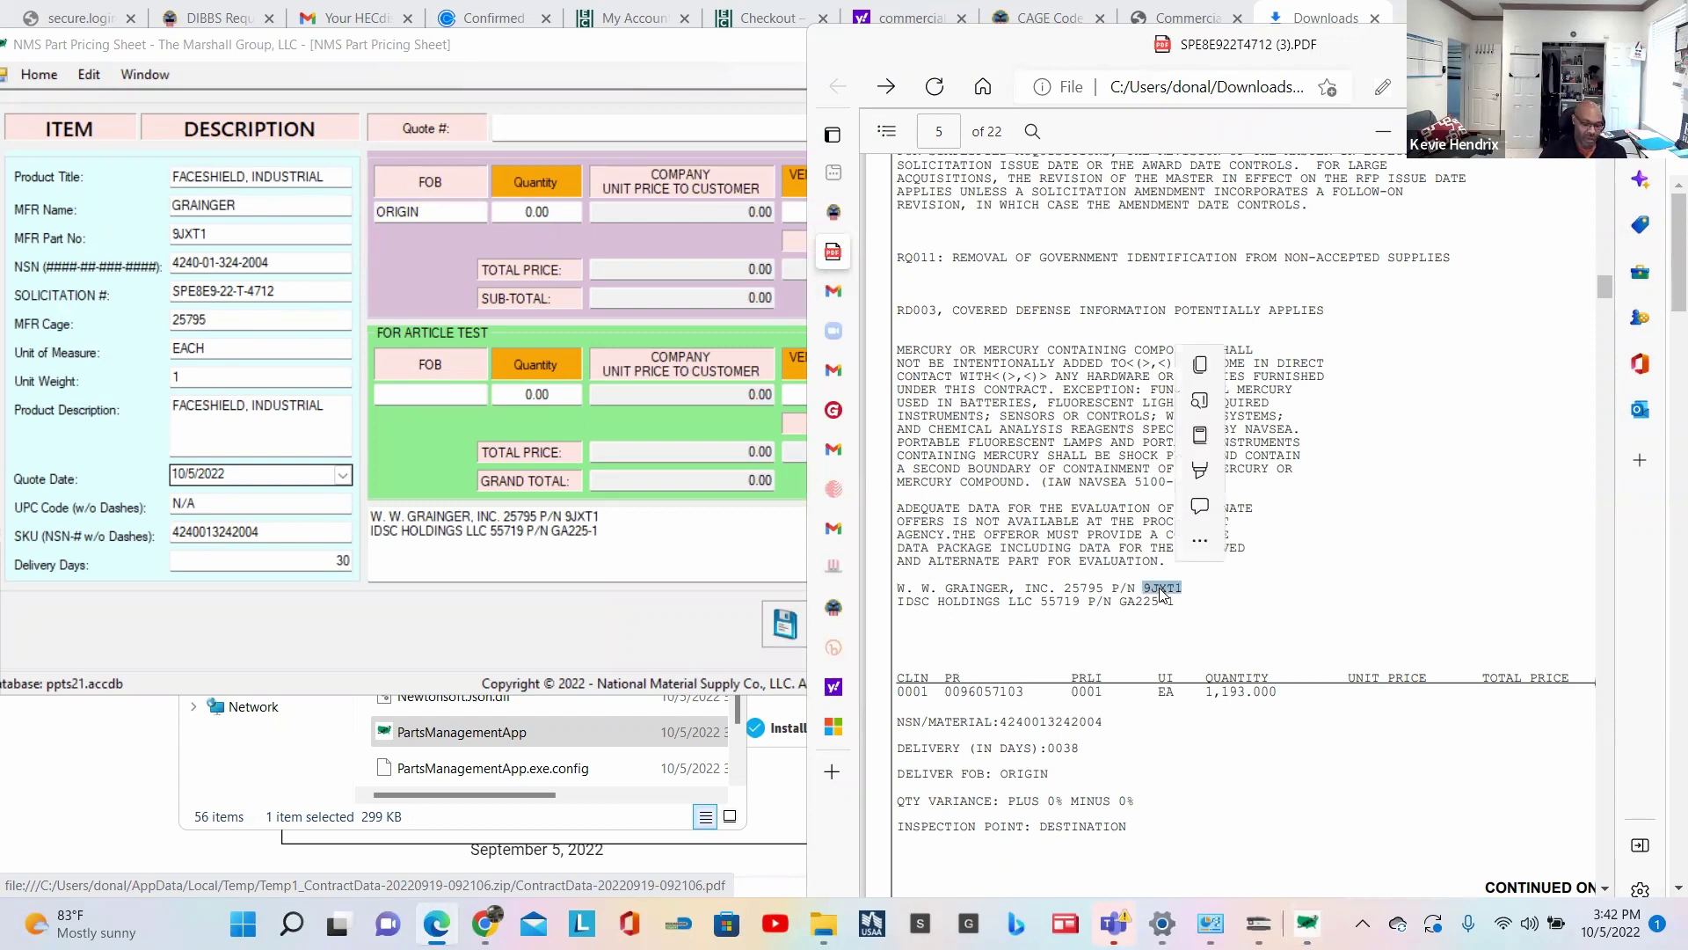
pyautogui.press('Escape')
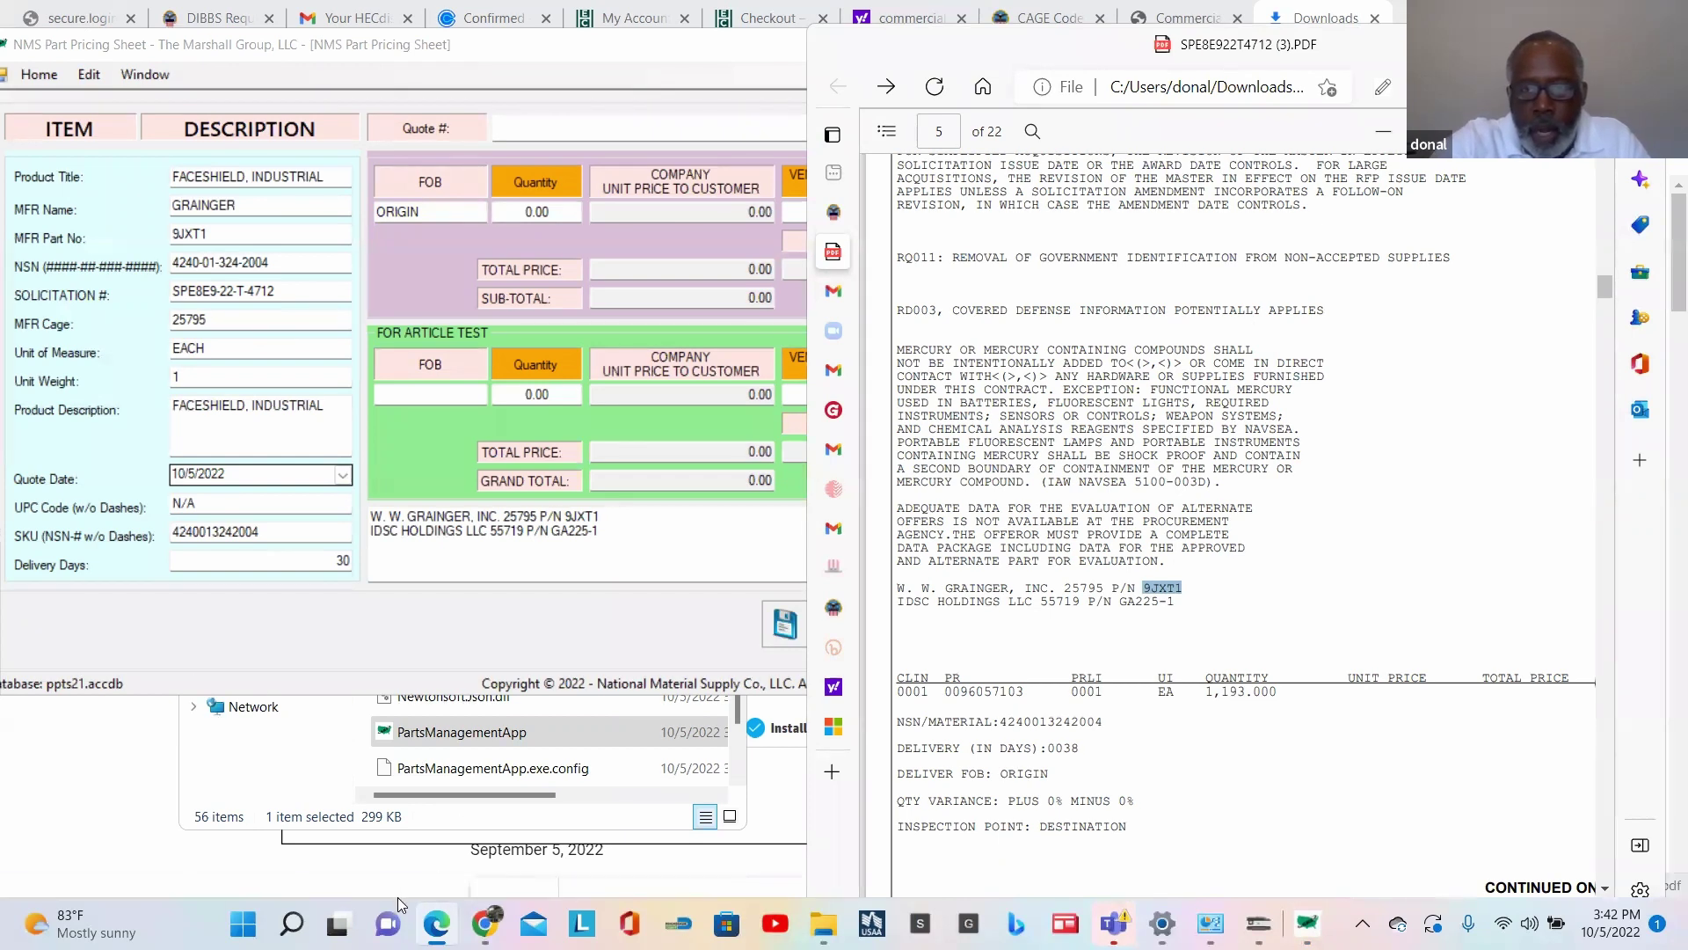
pyautogui.moveTo(1113, 922)
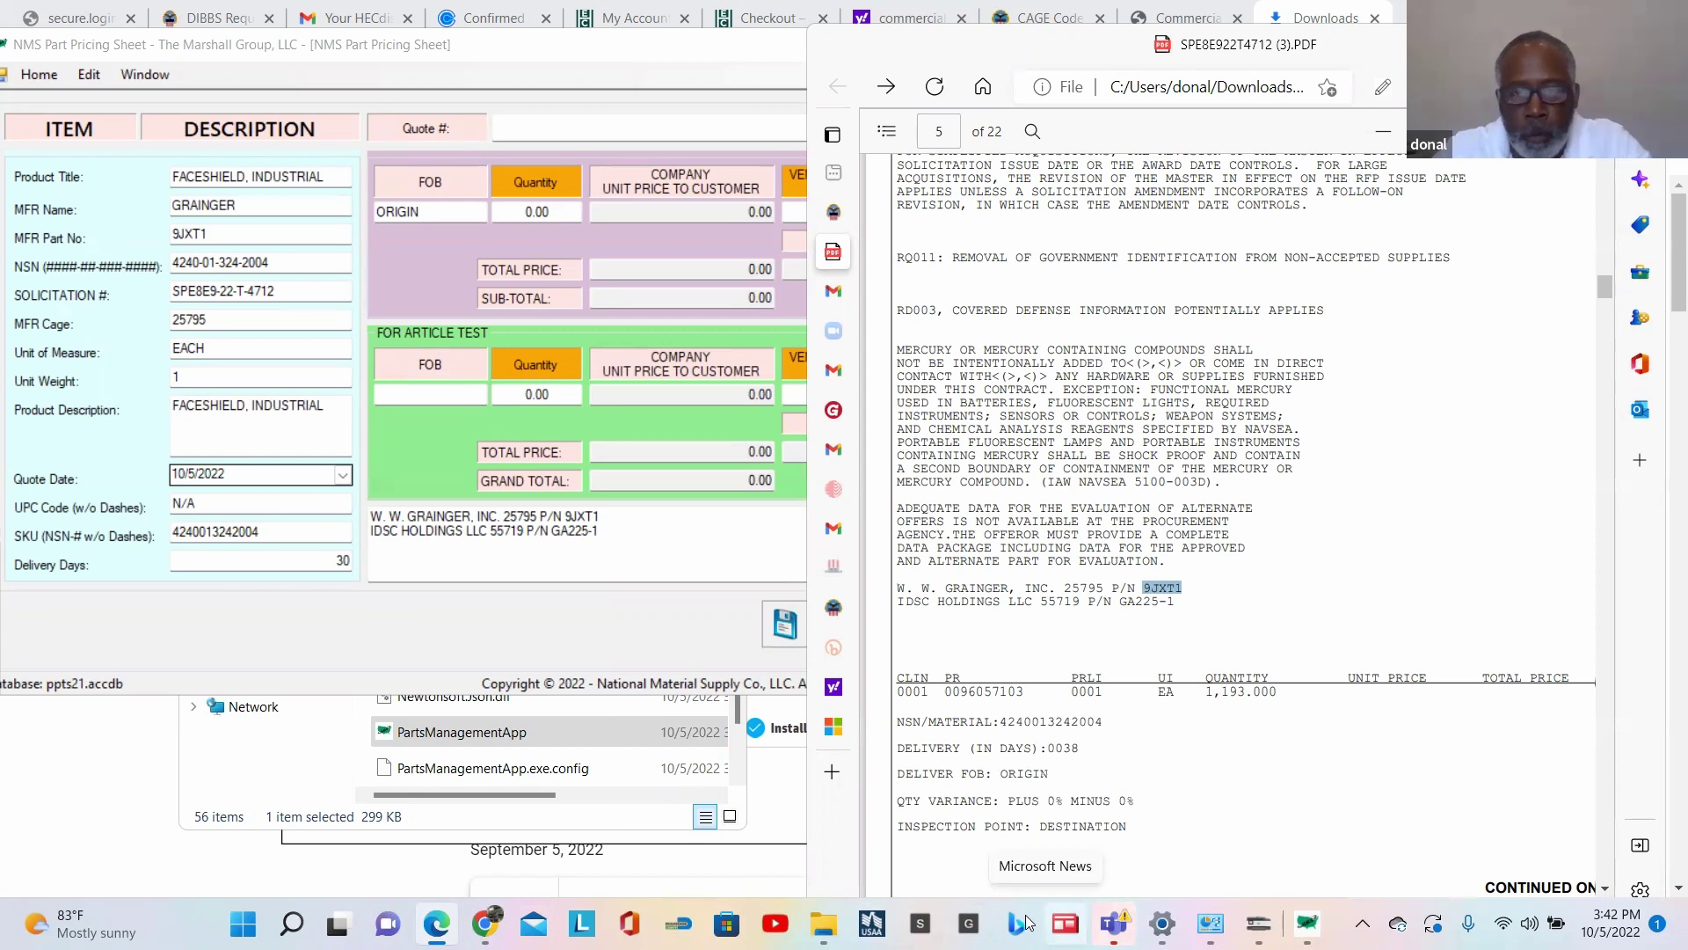
pyautogui.moveTo(829, 683)
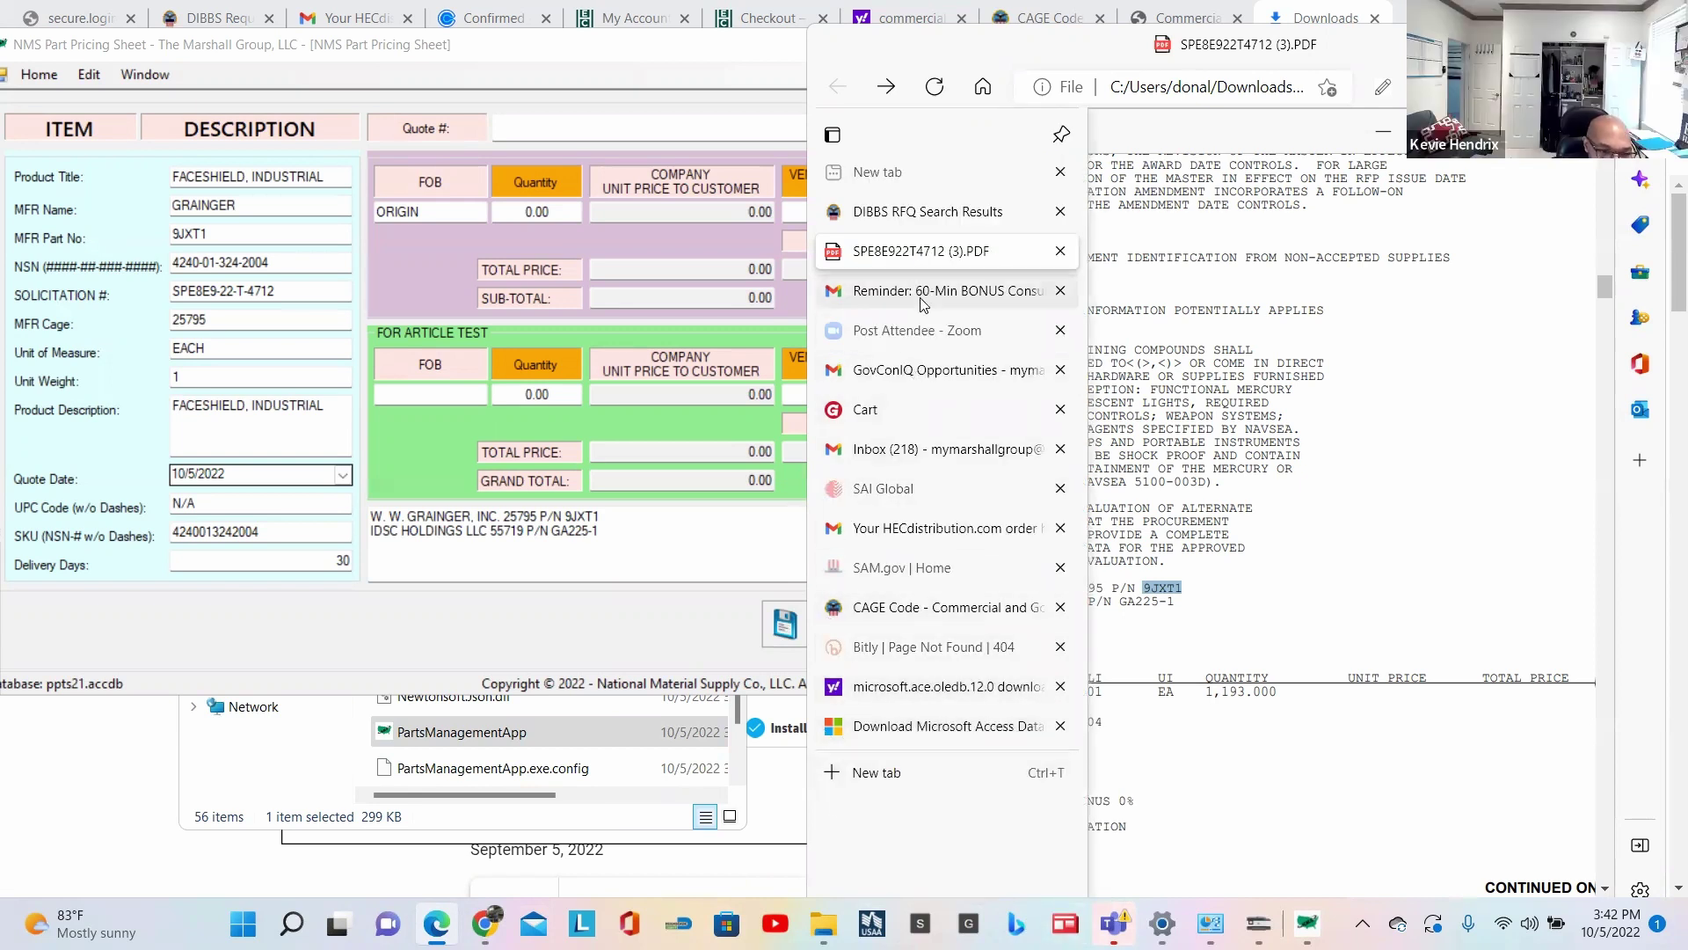
# Step: Search Grainger for 9JXT1 to reach the MCR Safety ratchet face shield at $22.41 each
pyautogui.click(877, 415)
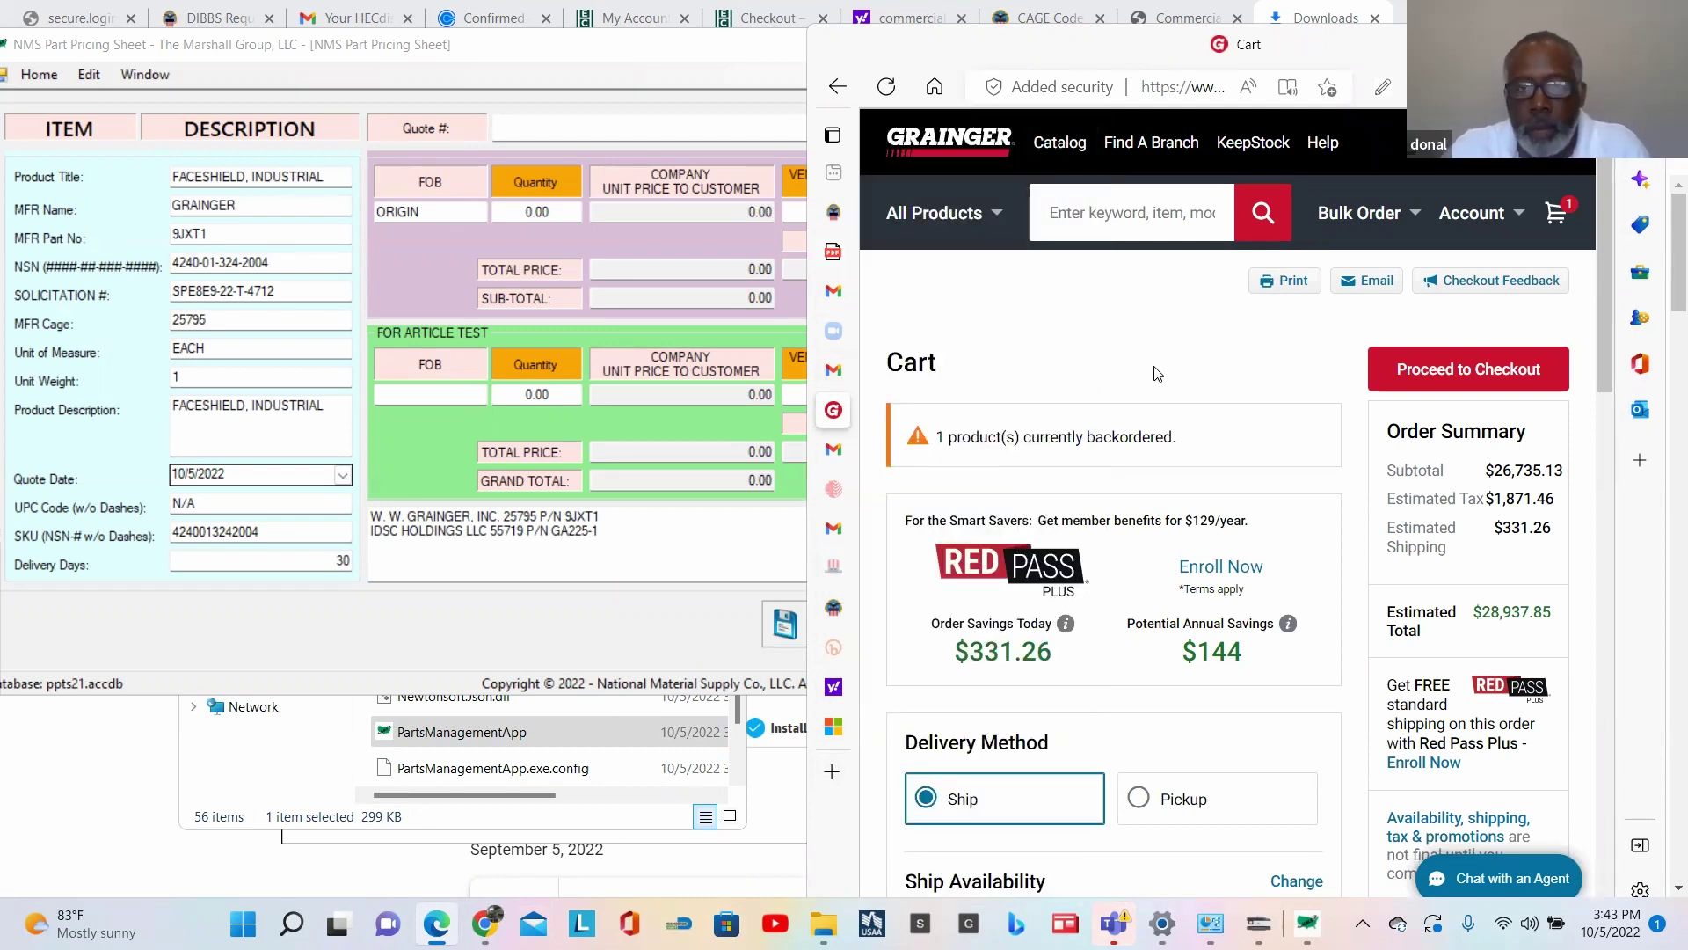
pyautogui.click(1159, 213)
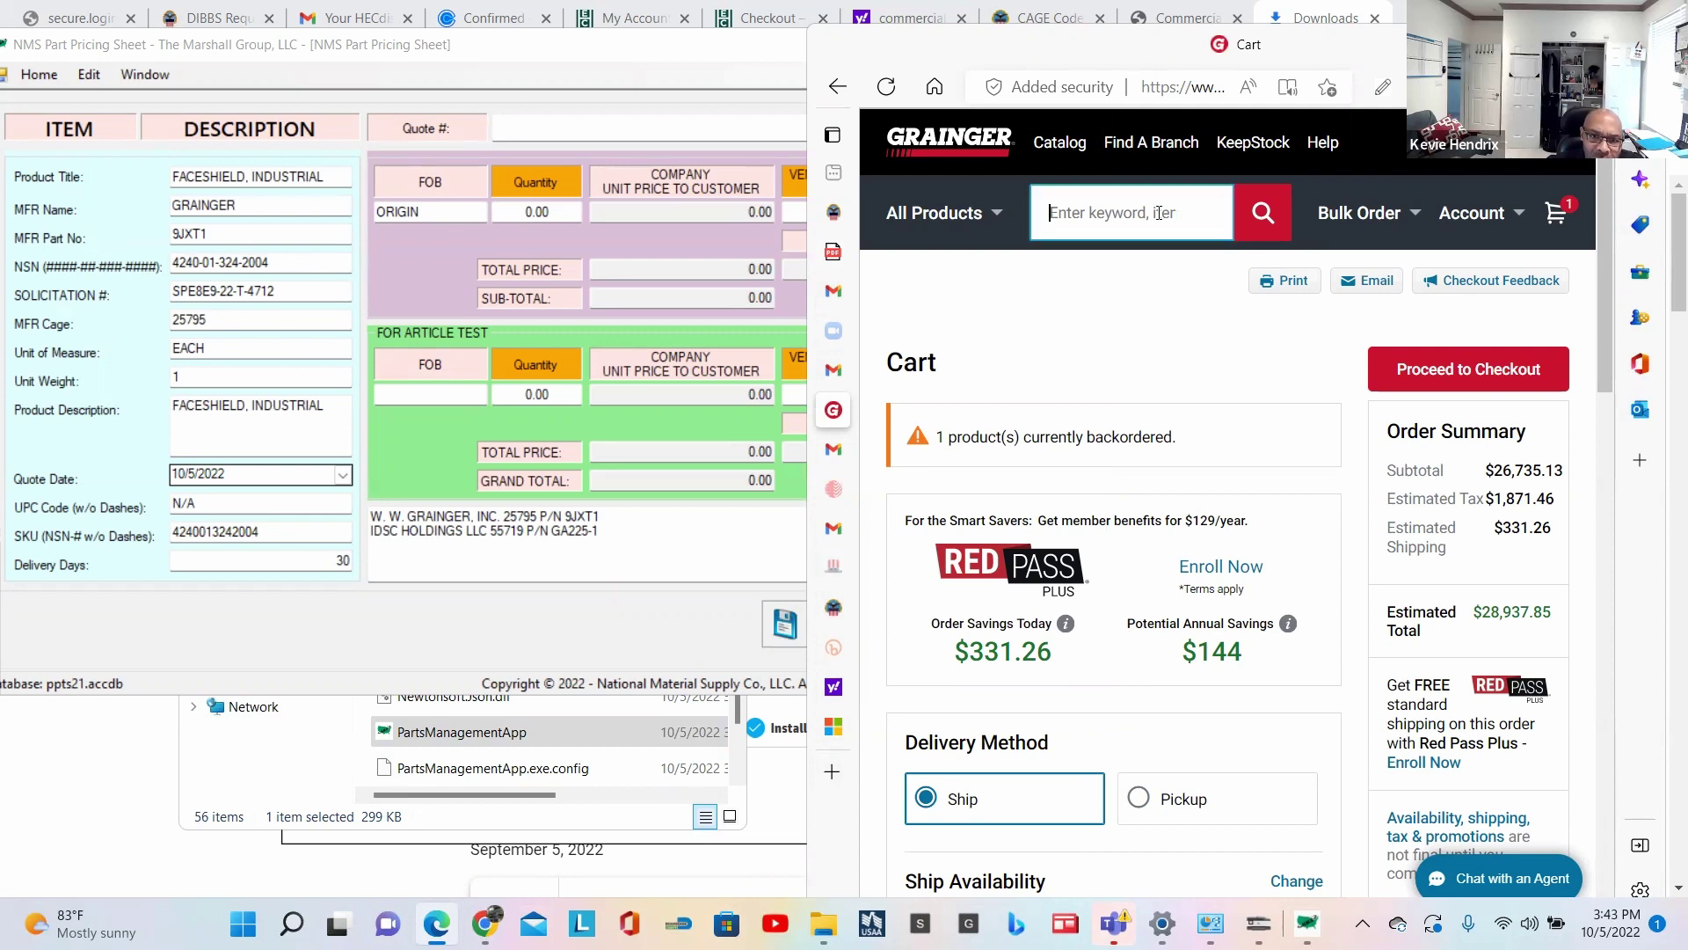
pyautogui.hotkey('ctrl', 'v')
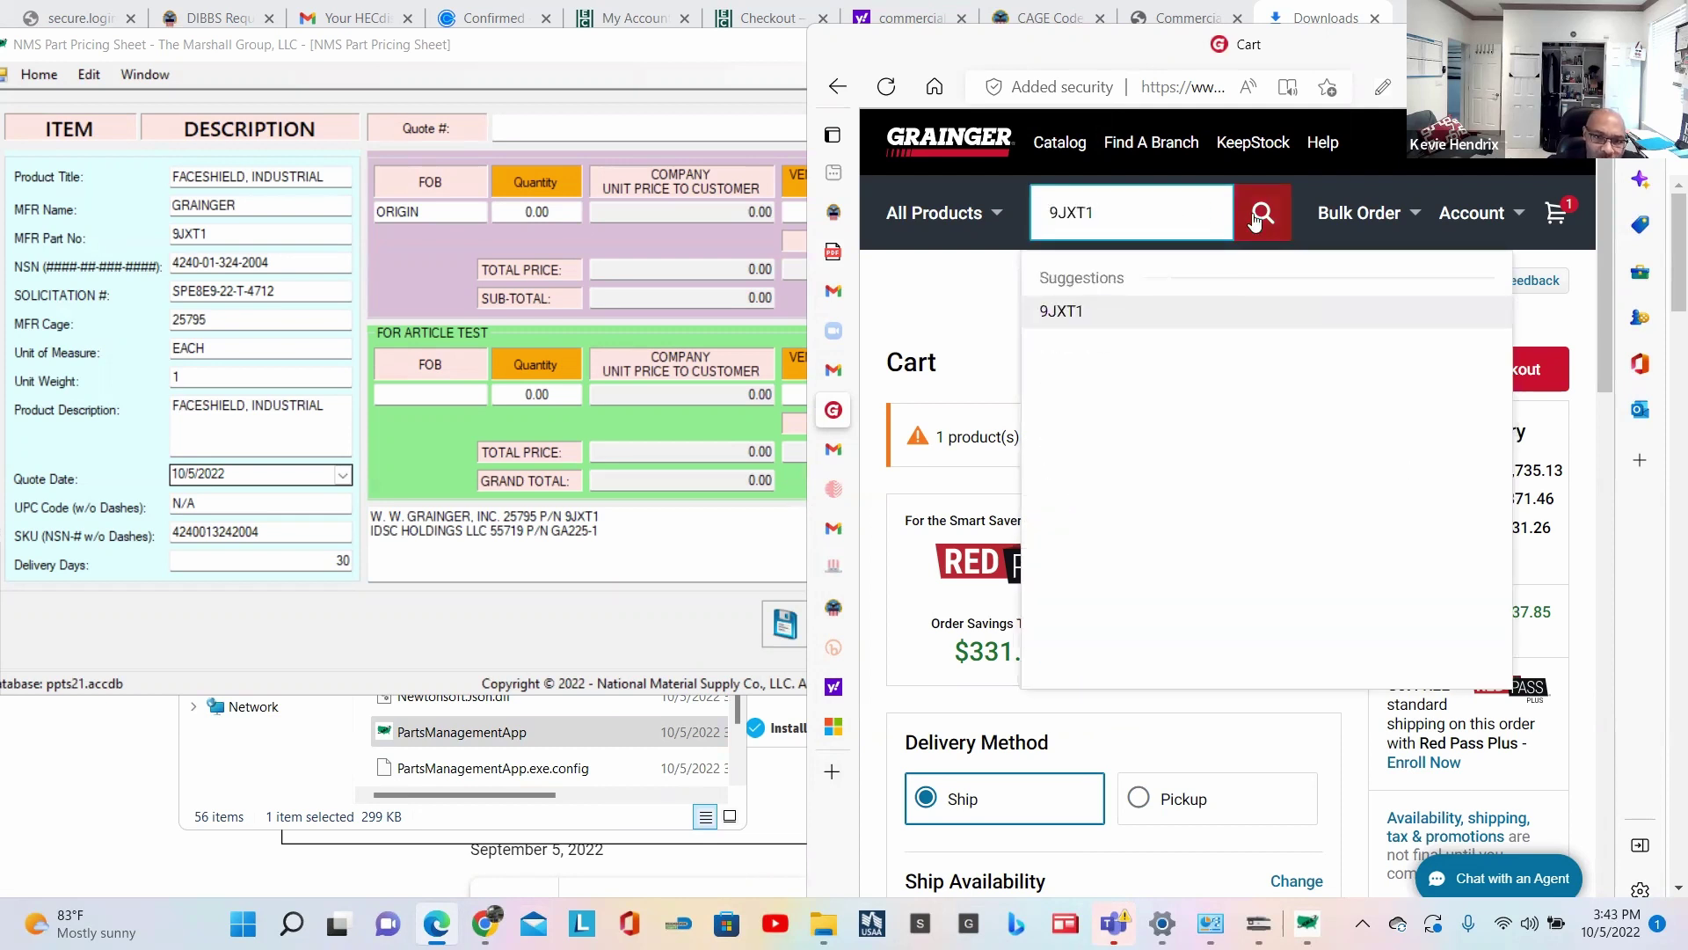
pyautogui.click(1262, 215)
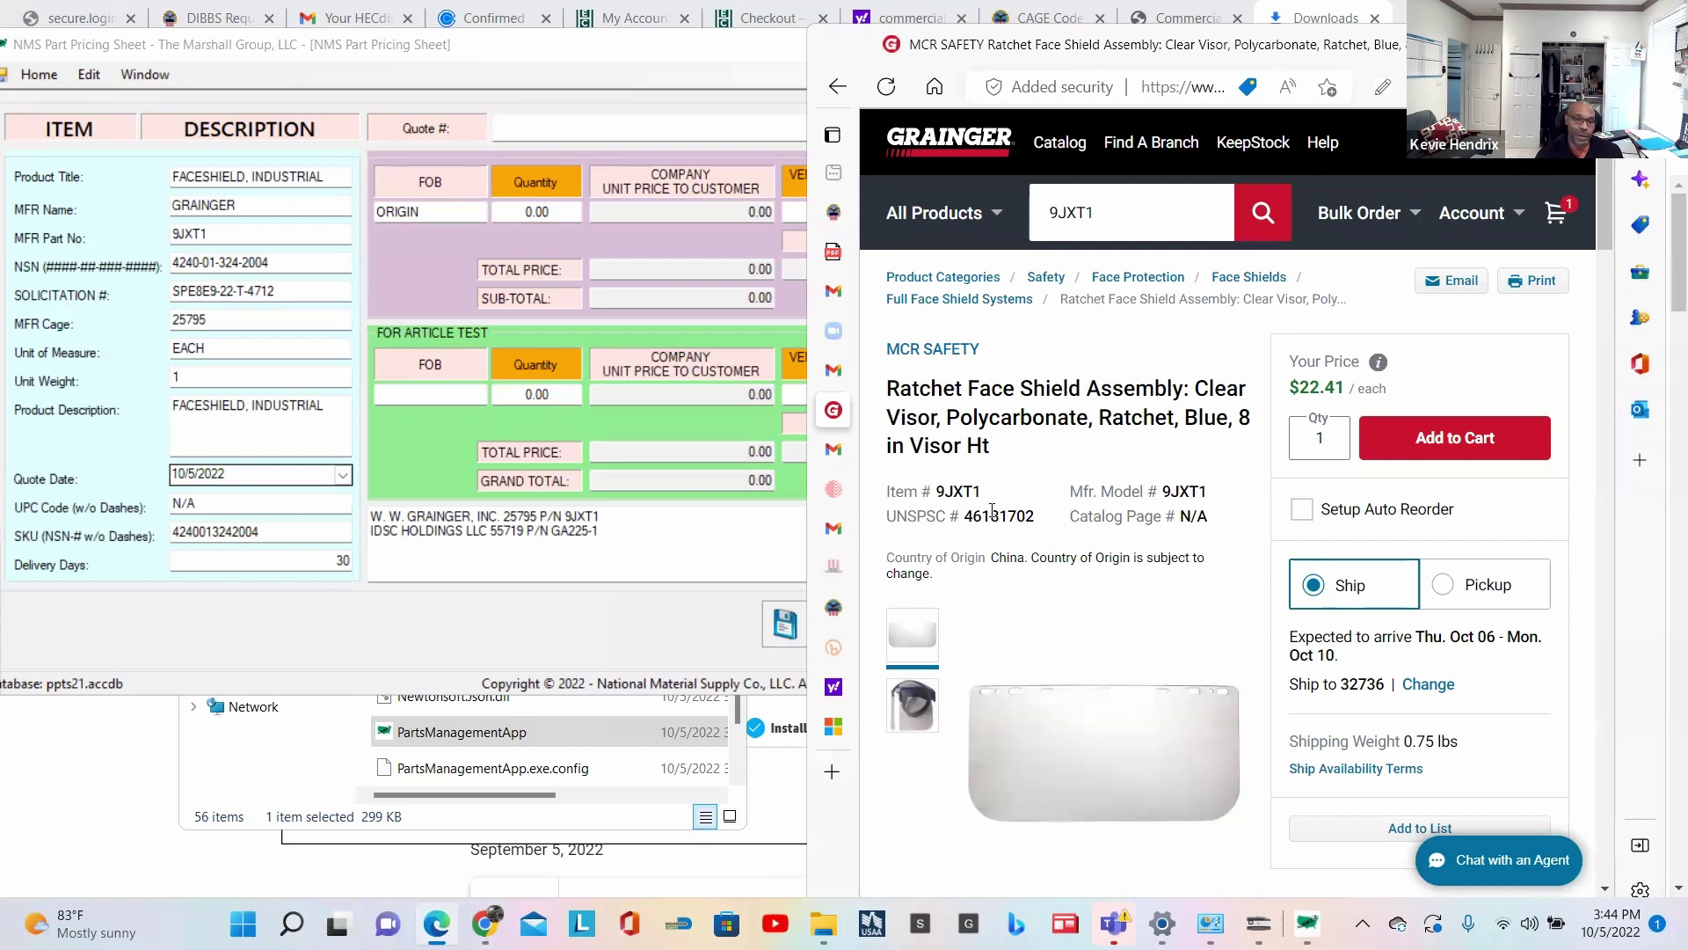
# Step: Append ' - MCR Safety, P/N' after 9JXT1 on the Grainger notes line
pyautogui.moveTo(987, 355)
pyautogui.mouseDown()
pyautogui.moveTo(886, 352)
pyautogui.moveTo(985, 356)
pyautogui.mouseUp()
pyautogui.click(623, 515)
pyautogui.write('-')
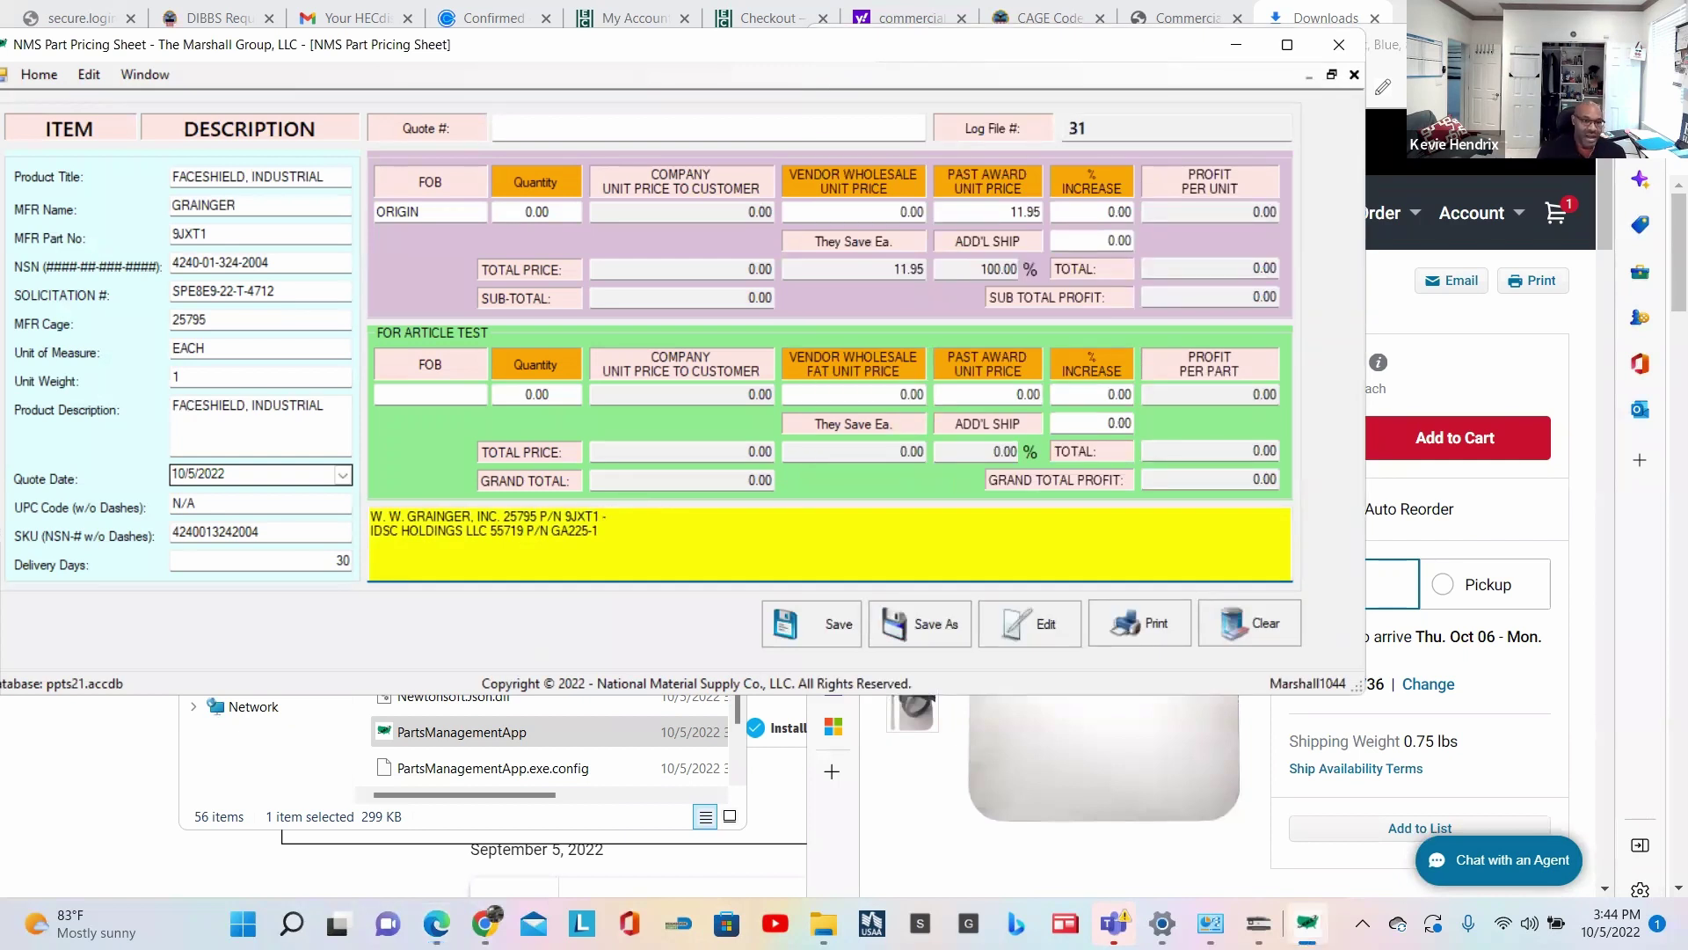
pyautogui.hotkey('ctrl', 'v')
pyautogui.hotkey('ctrl', 'shift', 'Left')
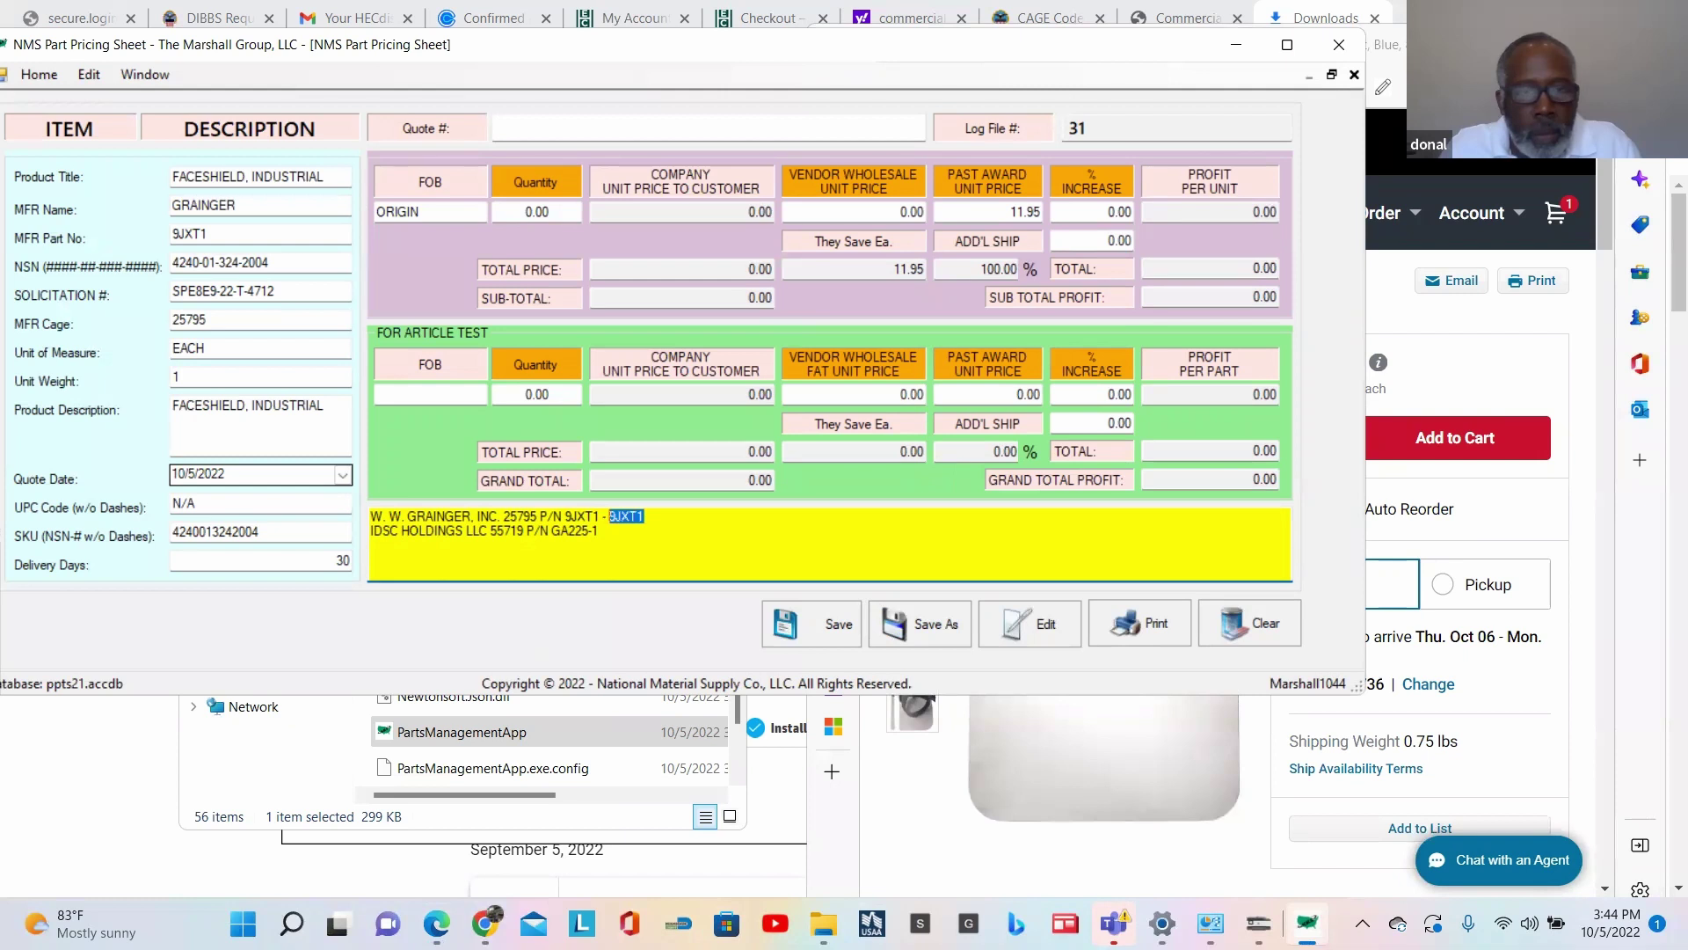
pyautogui.write('MCR ')
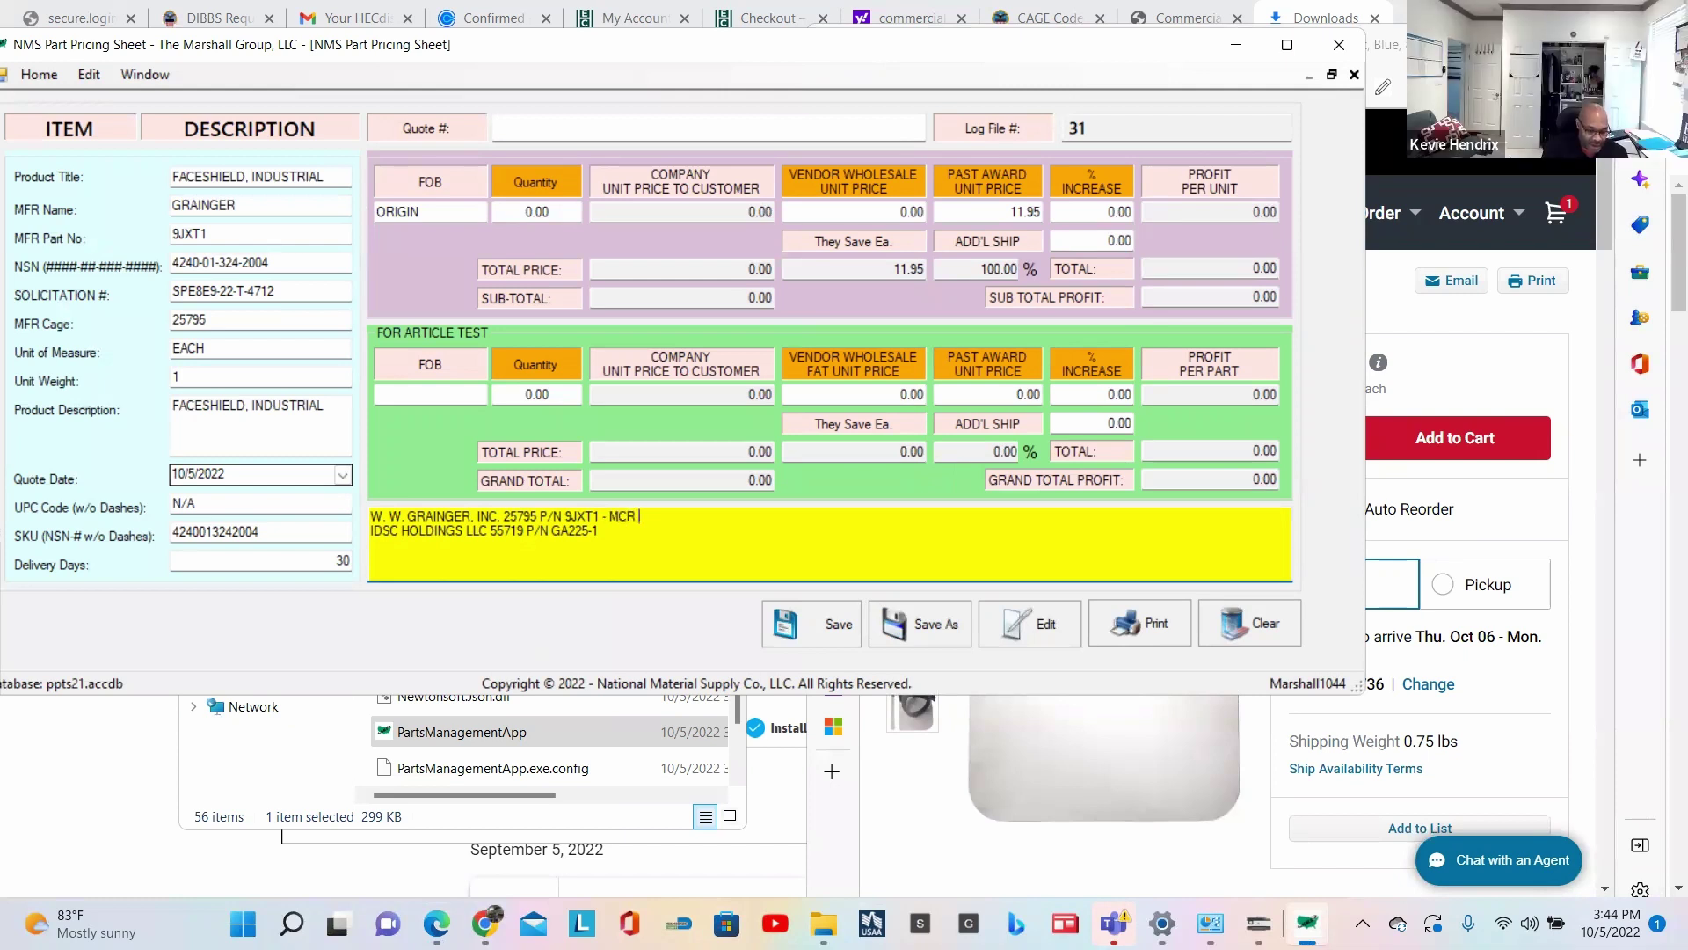
pyautogui.press('BackSpace')
pyautogui.press('BackSpace')
pyautogui.press('BackSpace')
pyautogui.press('BackSpace')
pyautogui.write('(MCR Safety')
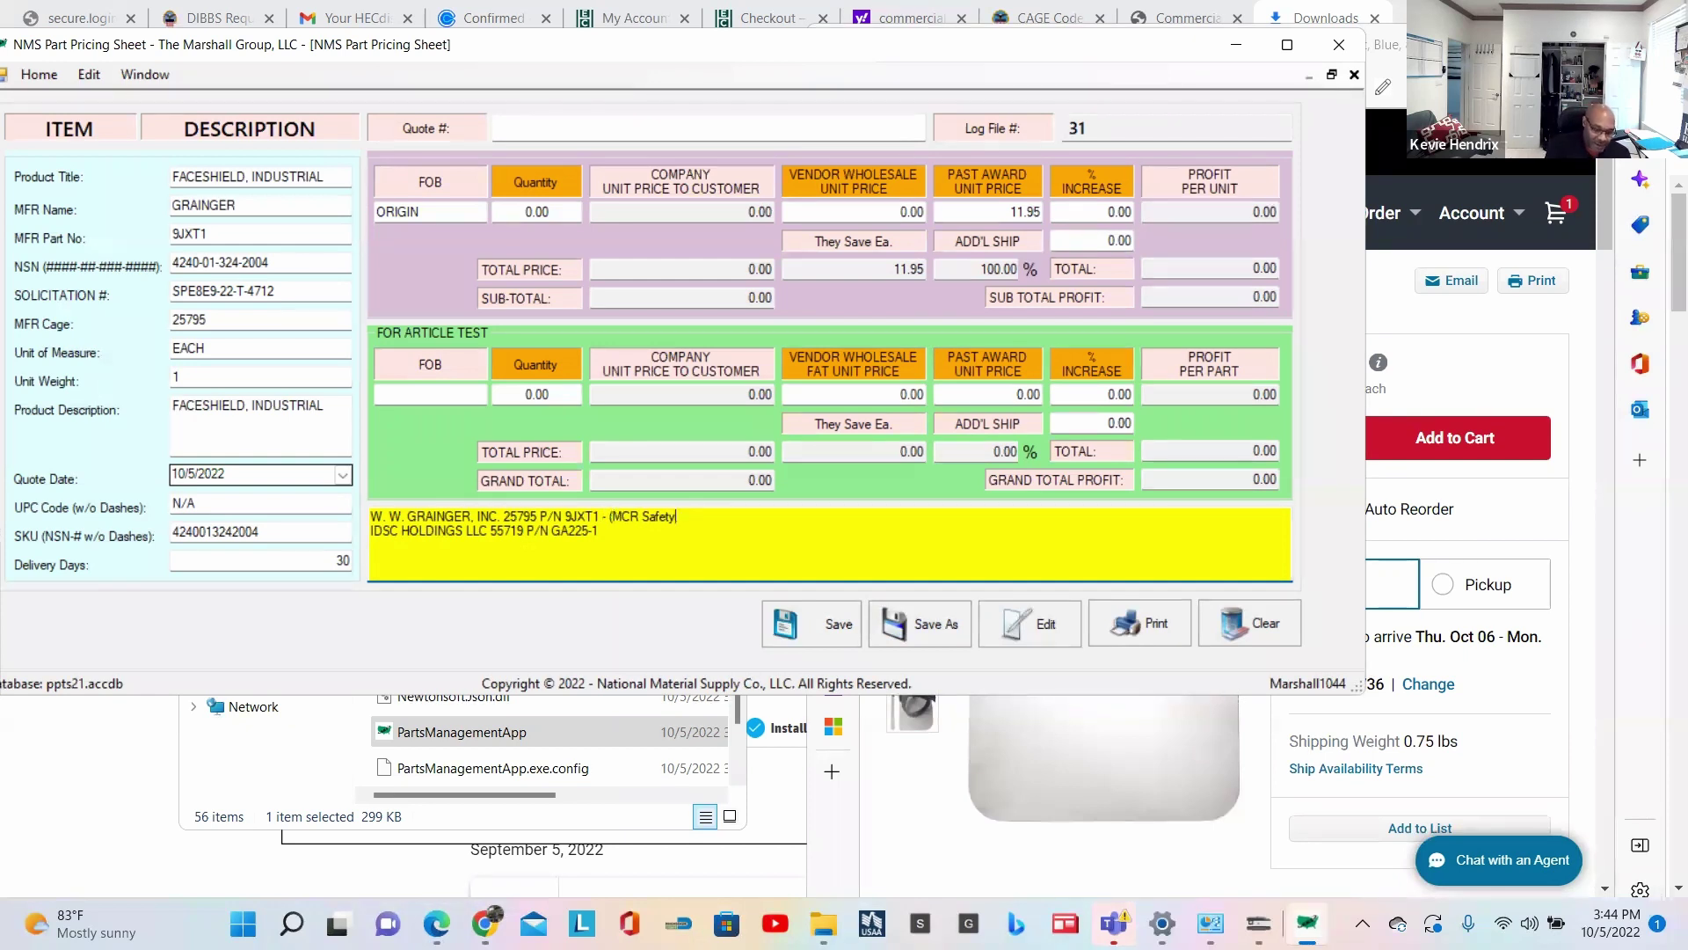
pyautogui.write(', P/N:')
# Step: Finish the note with part number 9JXT1 and a closing parenthesis
pyautogui.click(576, 516)
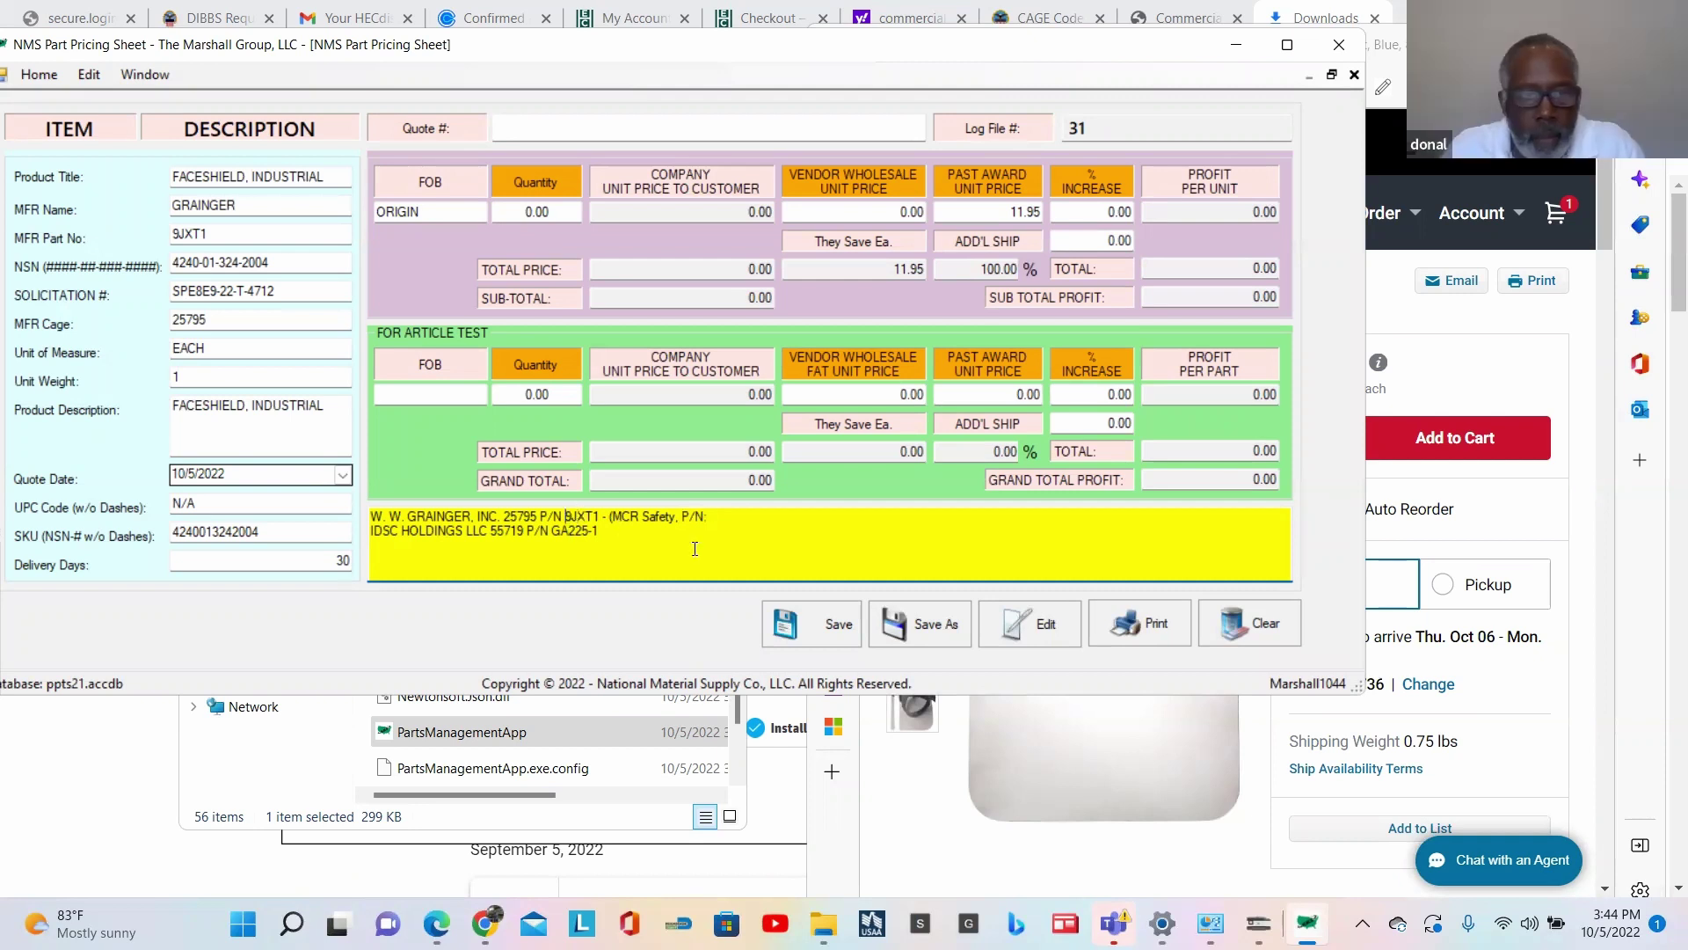
pyautogui.hotkey('shift', 'Right')
pyautogui.hotkey('shift', 'Right')
pyautogui.hotkey('shift', 'Right')
pyautogui.hotkey('shift', 'Right')
pyautogui.hotkey('shift', 'Right')
pyautogui.hotkey('shift', 'Left')
pyautogui.hotkey('ctrl', 'c')
pyautogui.press('End')
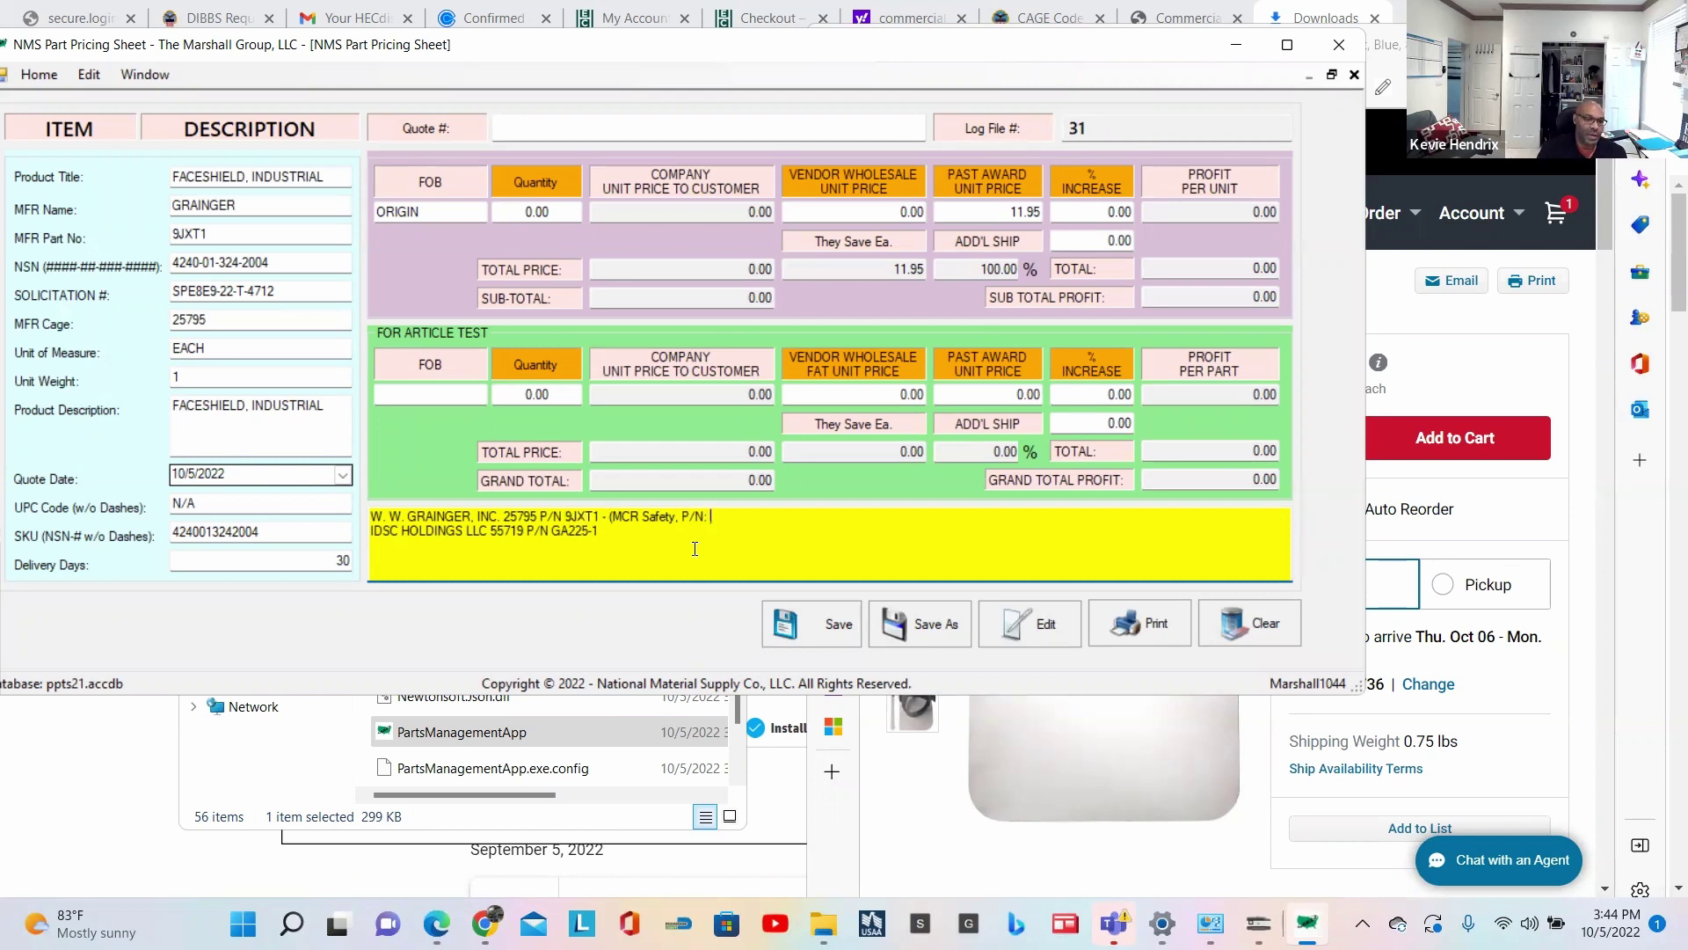
pyautogui.hotkey('ctrl', 'v')
pyautogui.write(')')
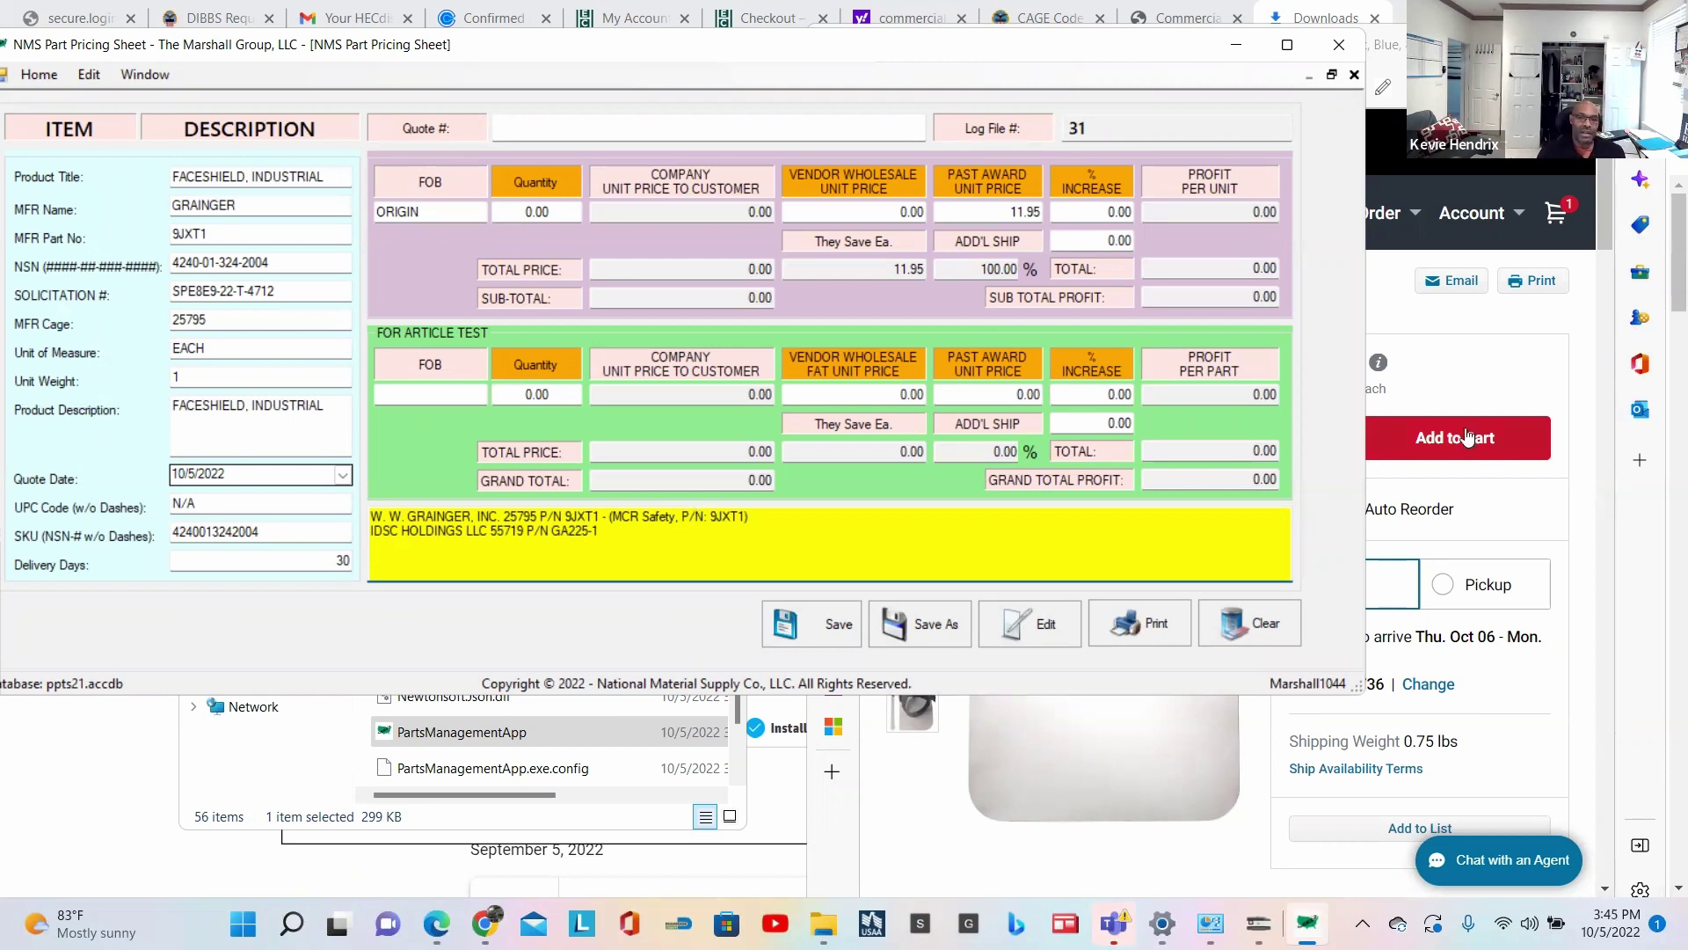
pyautogui.click(1588, 380)
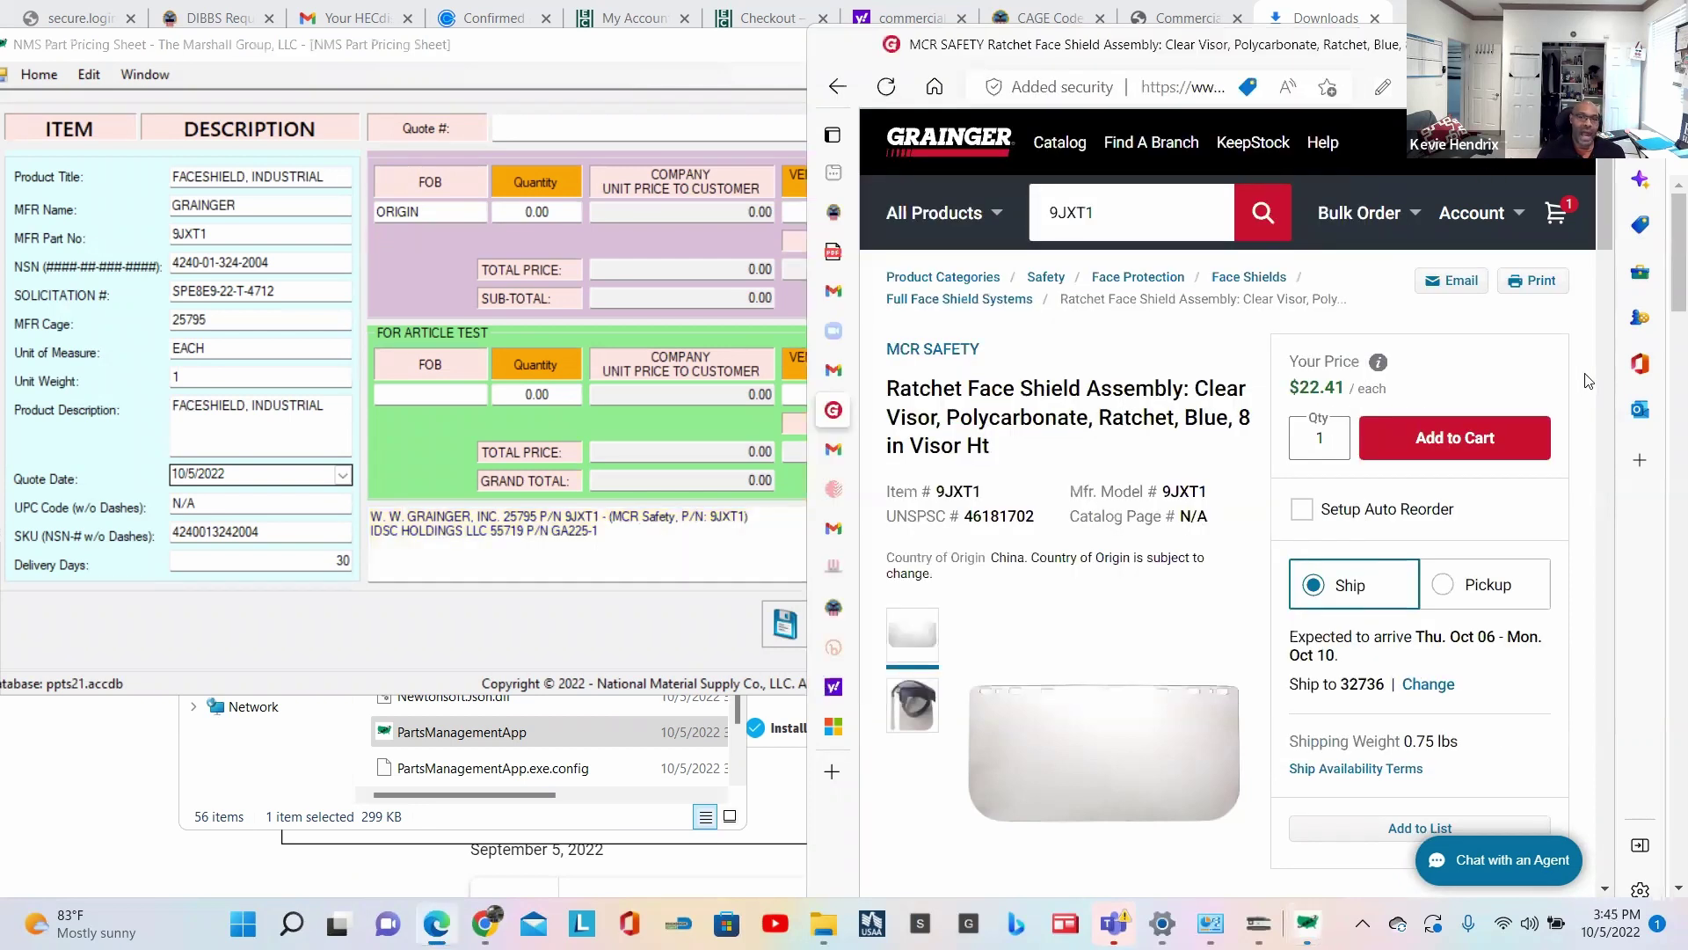
# Step: Enter Grainger's 22.41 as the vendor wholesale unit price
pyautogui.doubleClick(1178, 491)
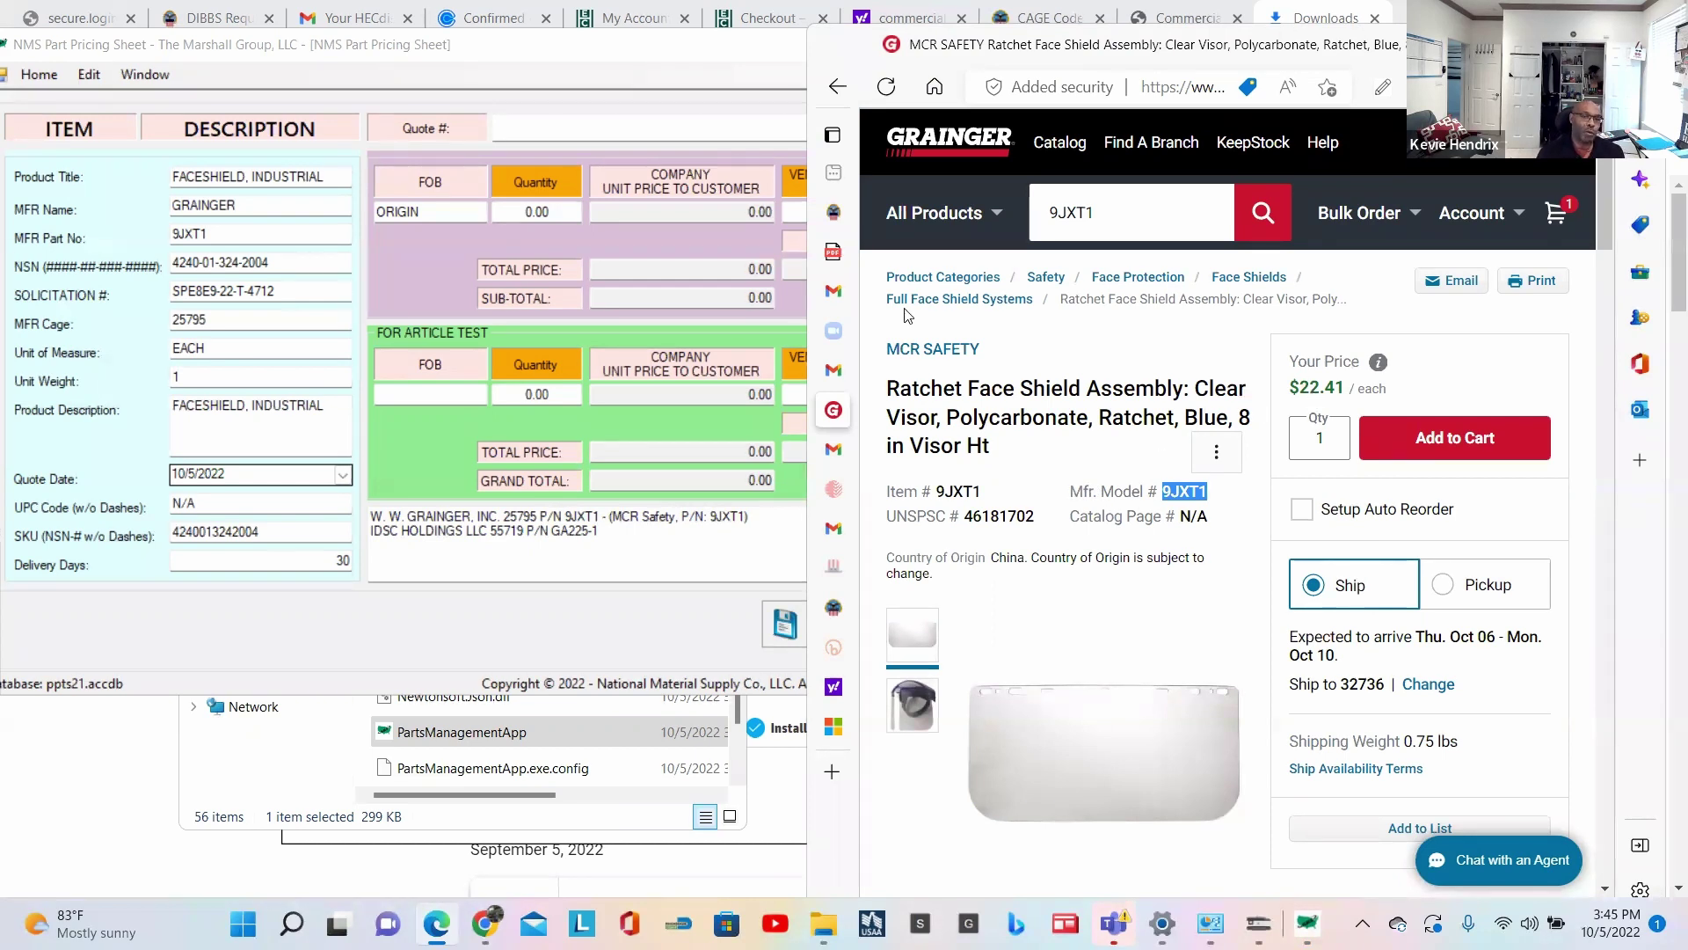
pyautogui.click(656, 176)
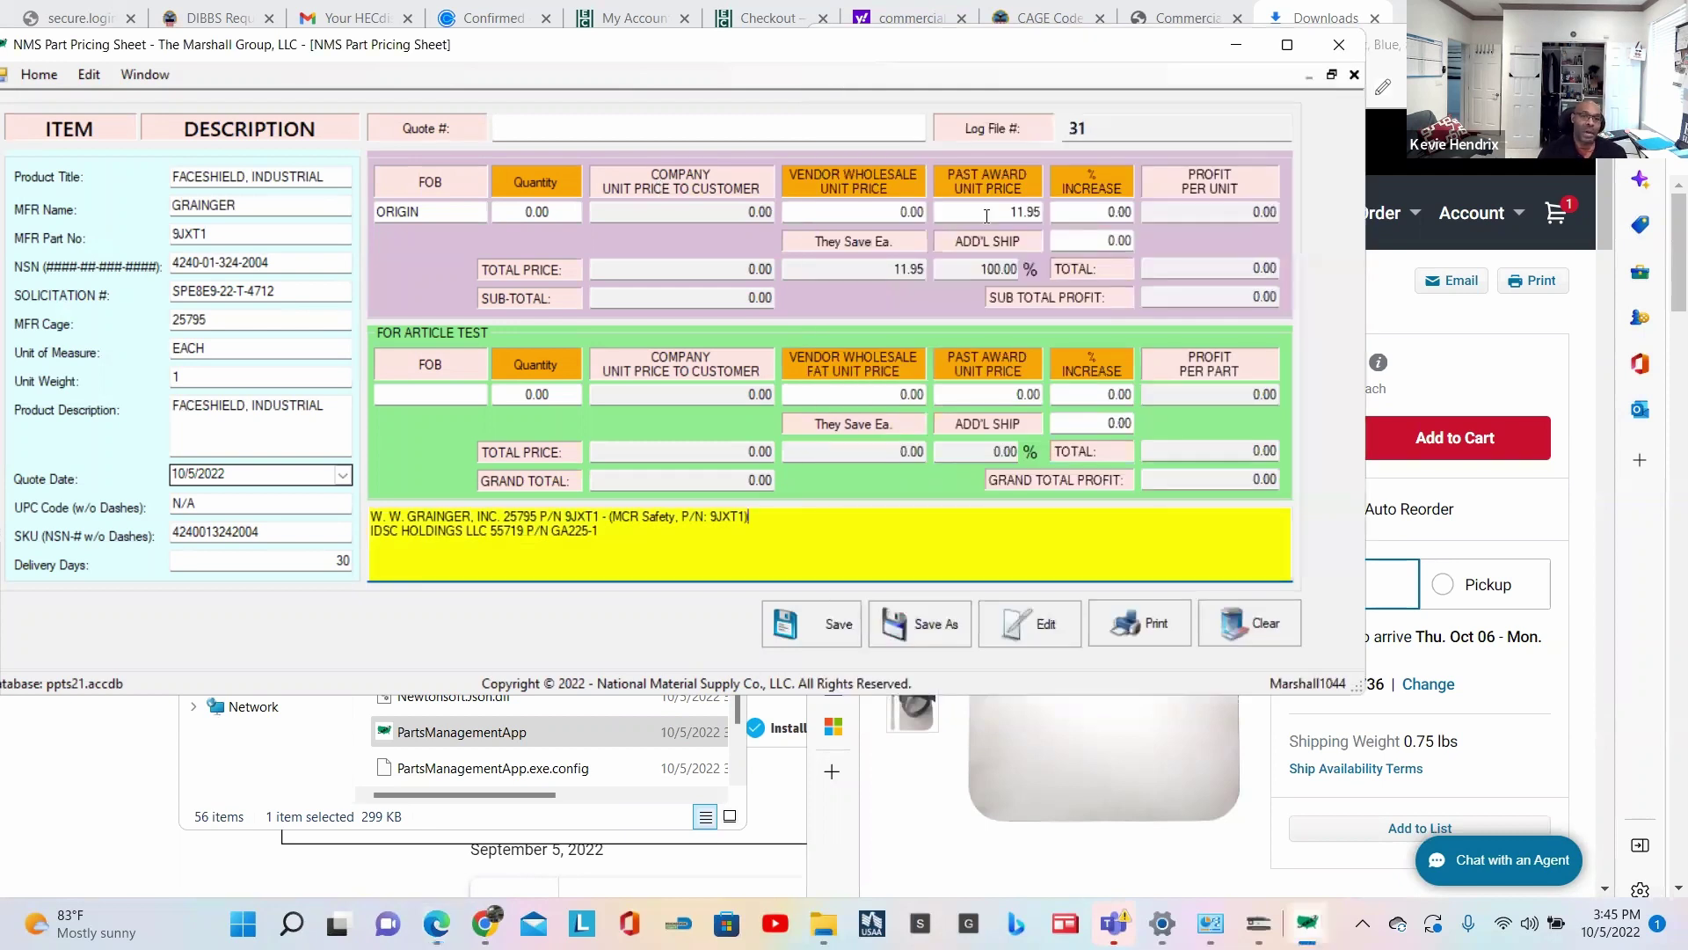
pyautogui.click(896, 211)
pyautogui.write('22.41')
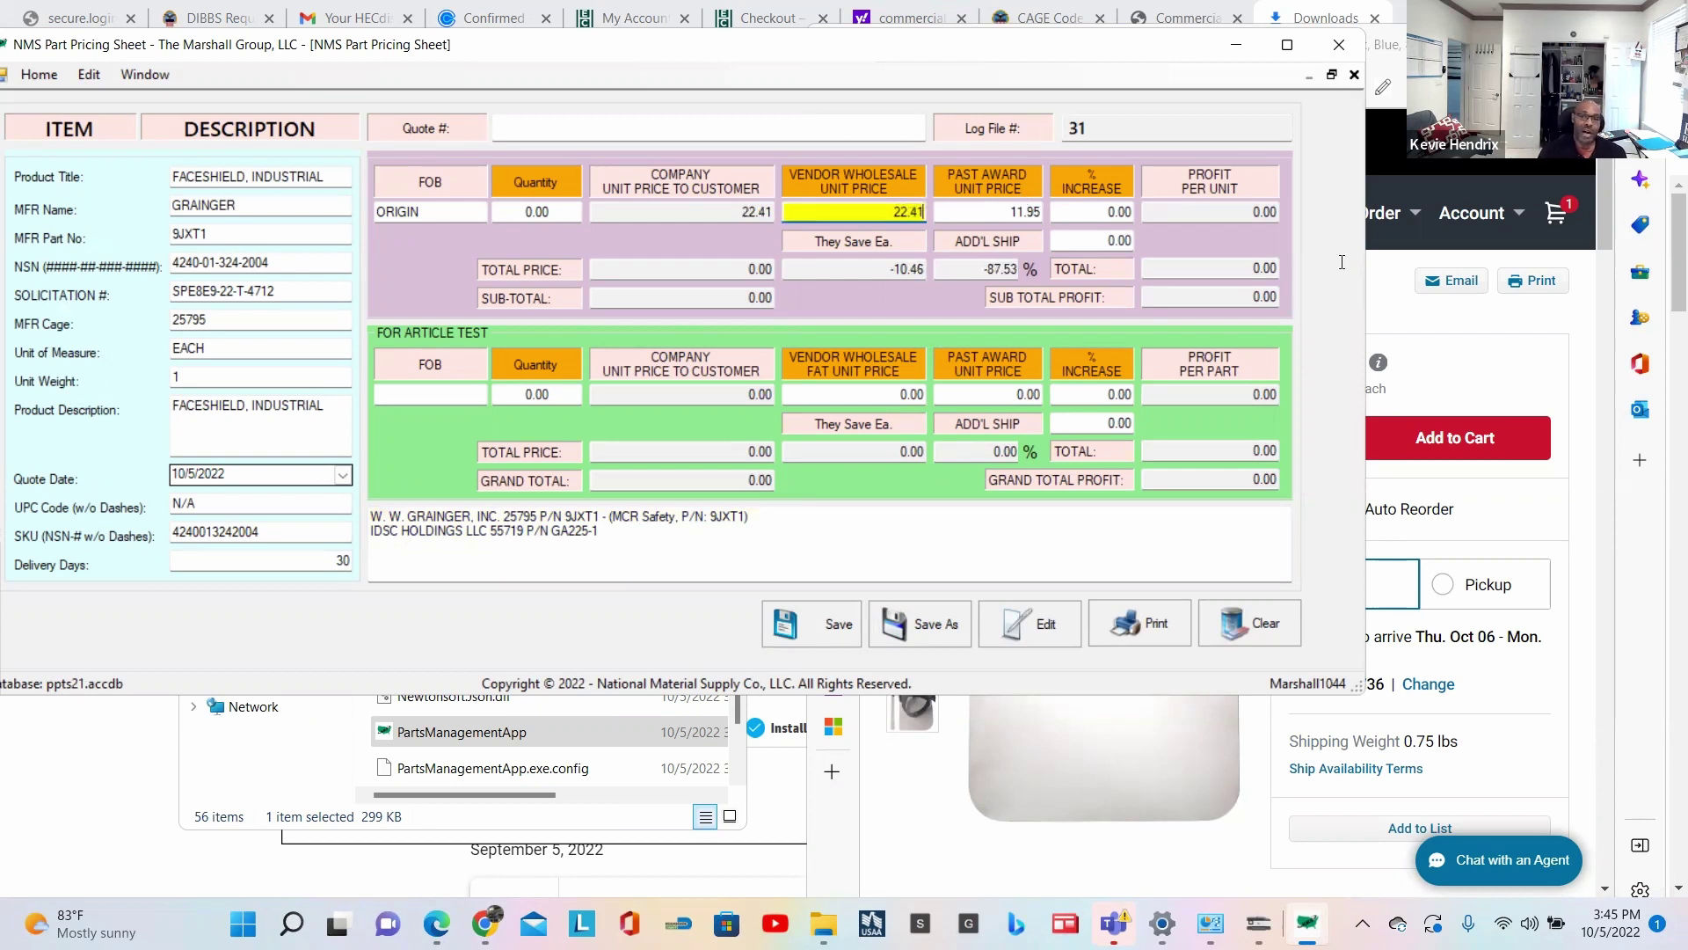
# Step: Reselect model number 9JXT1 on the Grainger page and open a blank Edge tab
pyautogui.click(1573, 320)
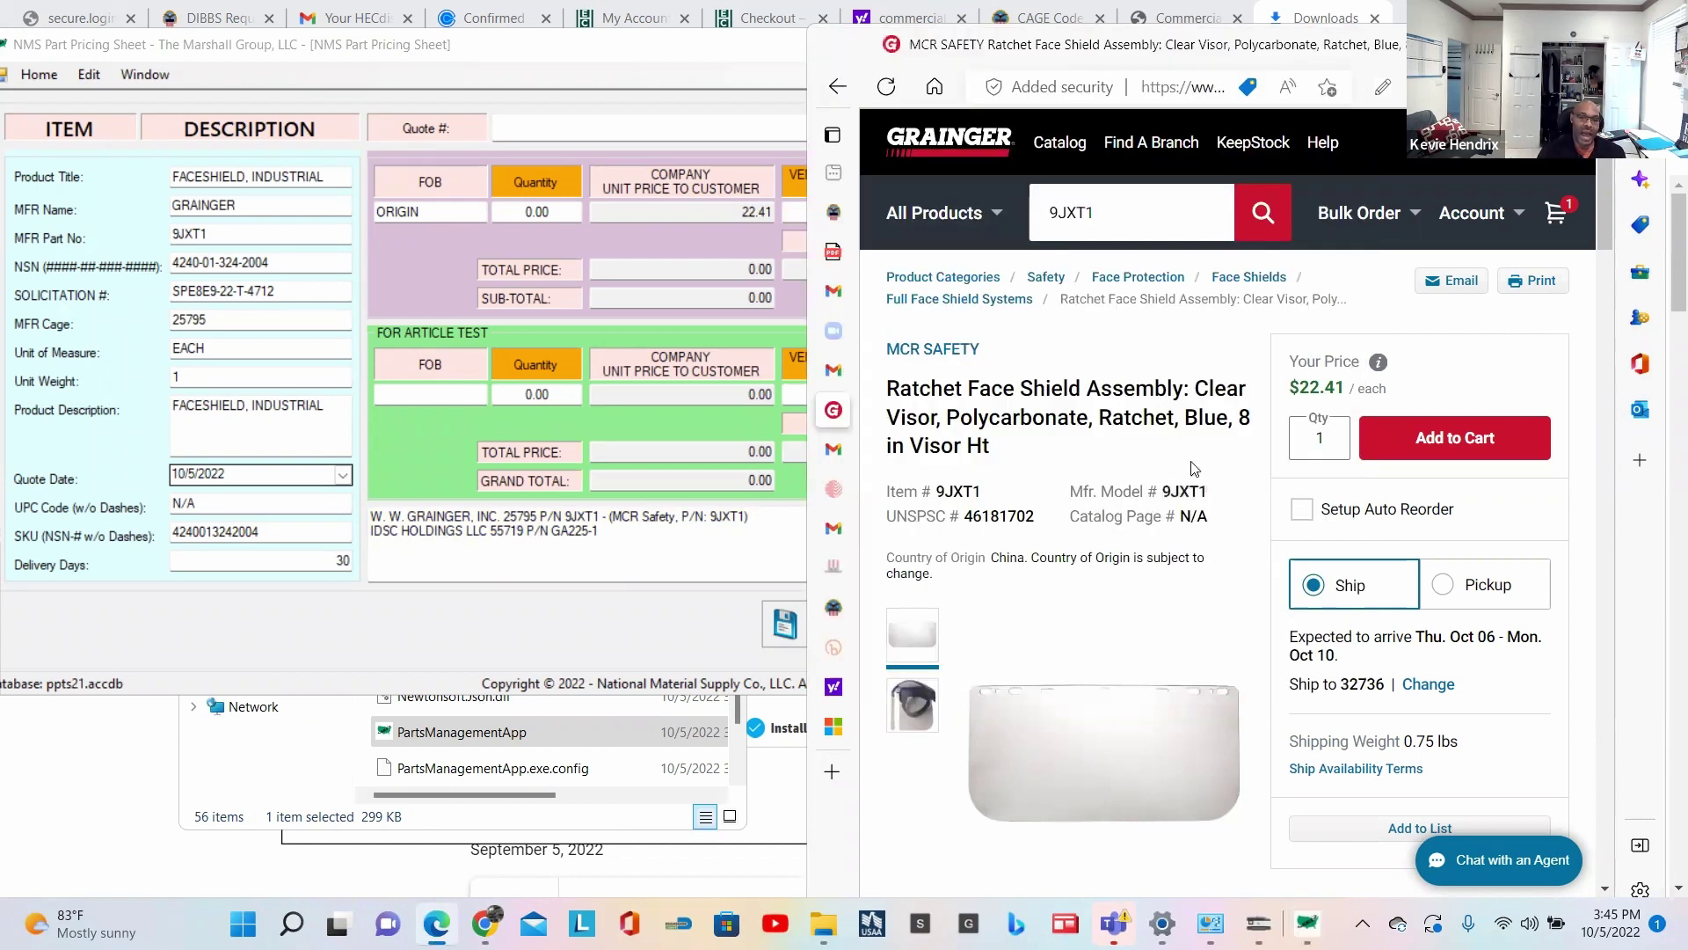
pyautogui.doubleClick(1189, 490)
pyautogui.hotkey('ctrl', 'c')
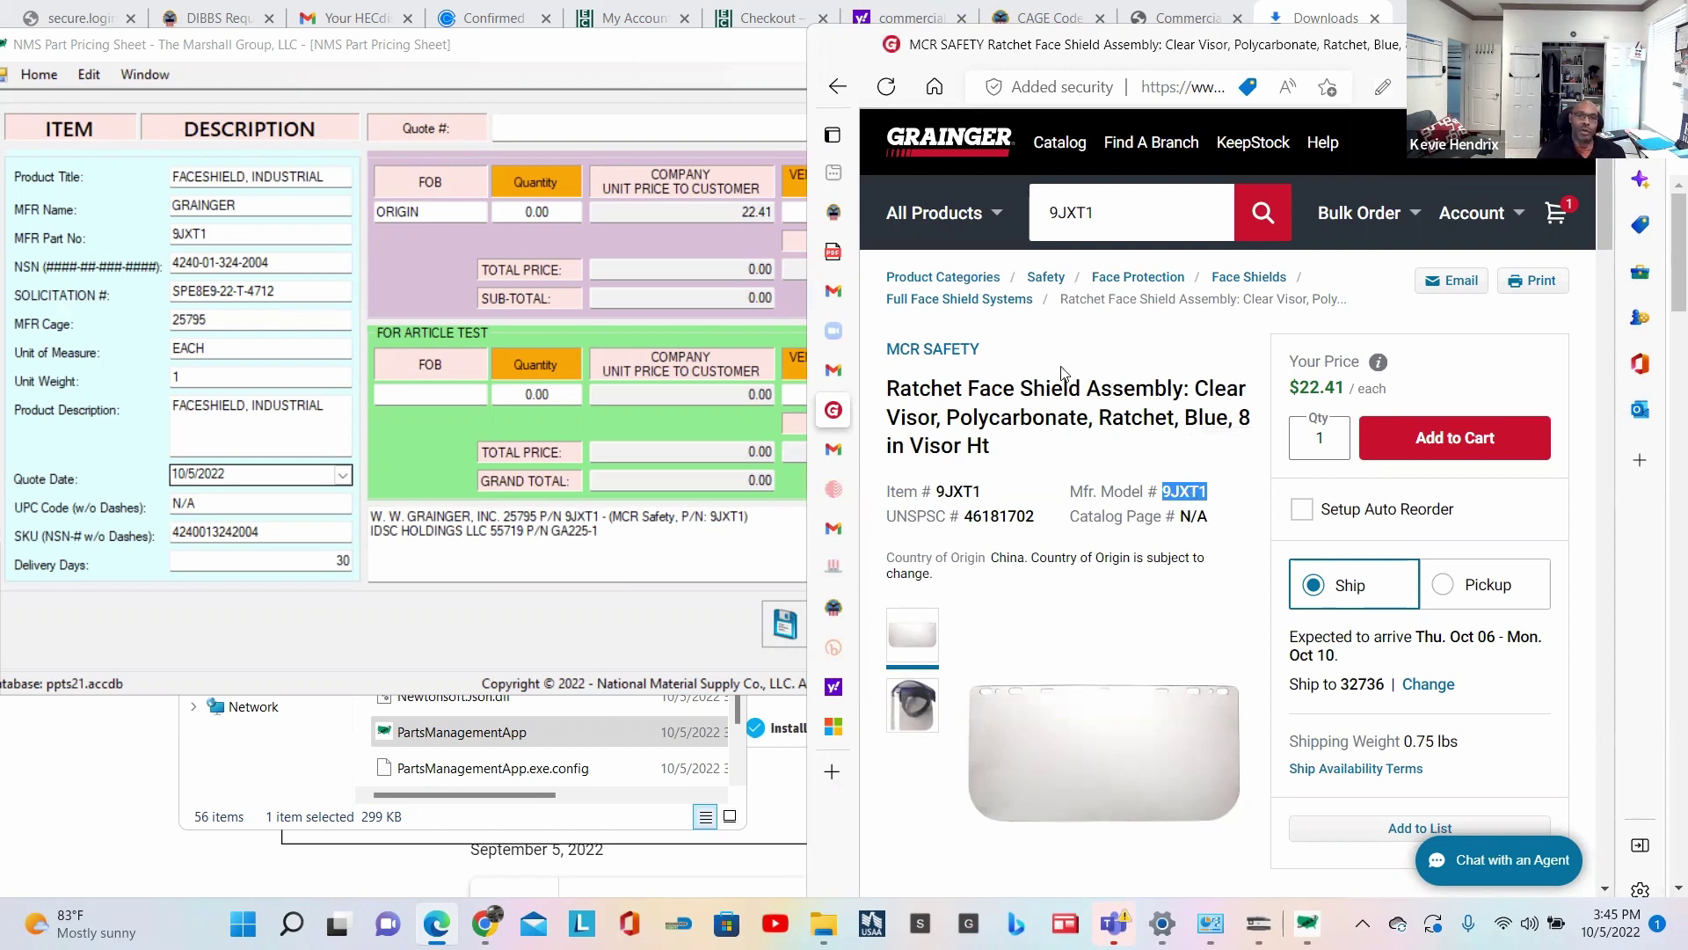
pyautogui.moveTo(1471, 213)
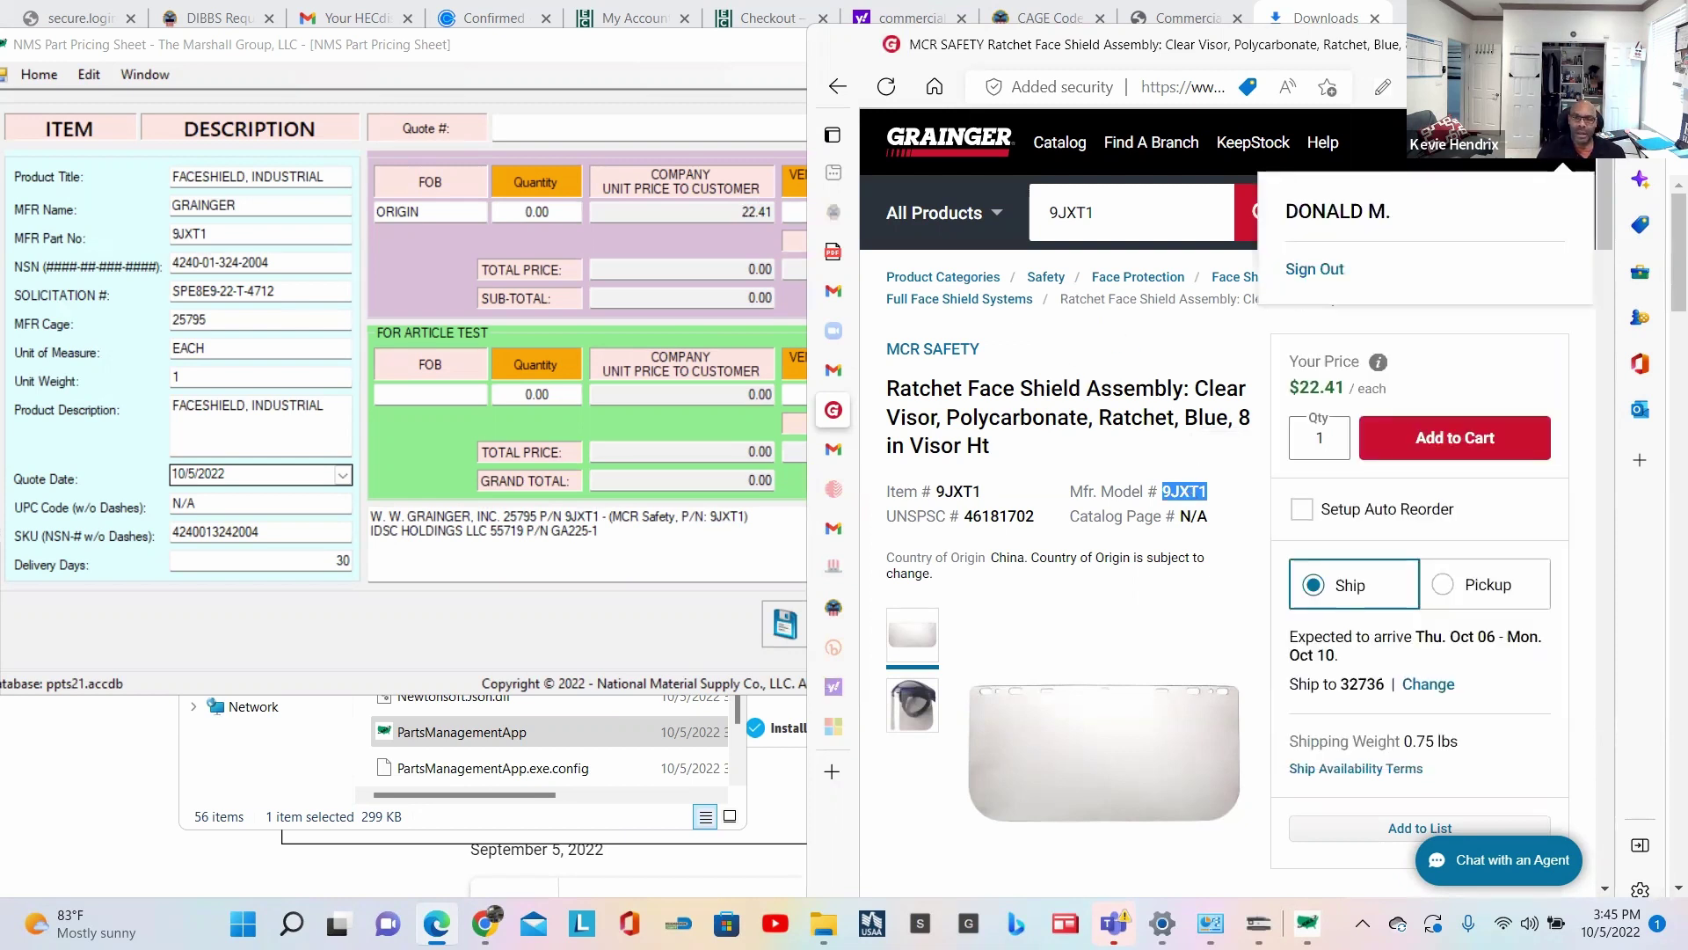
pyautogui.click(832, 771)
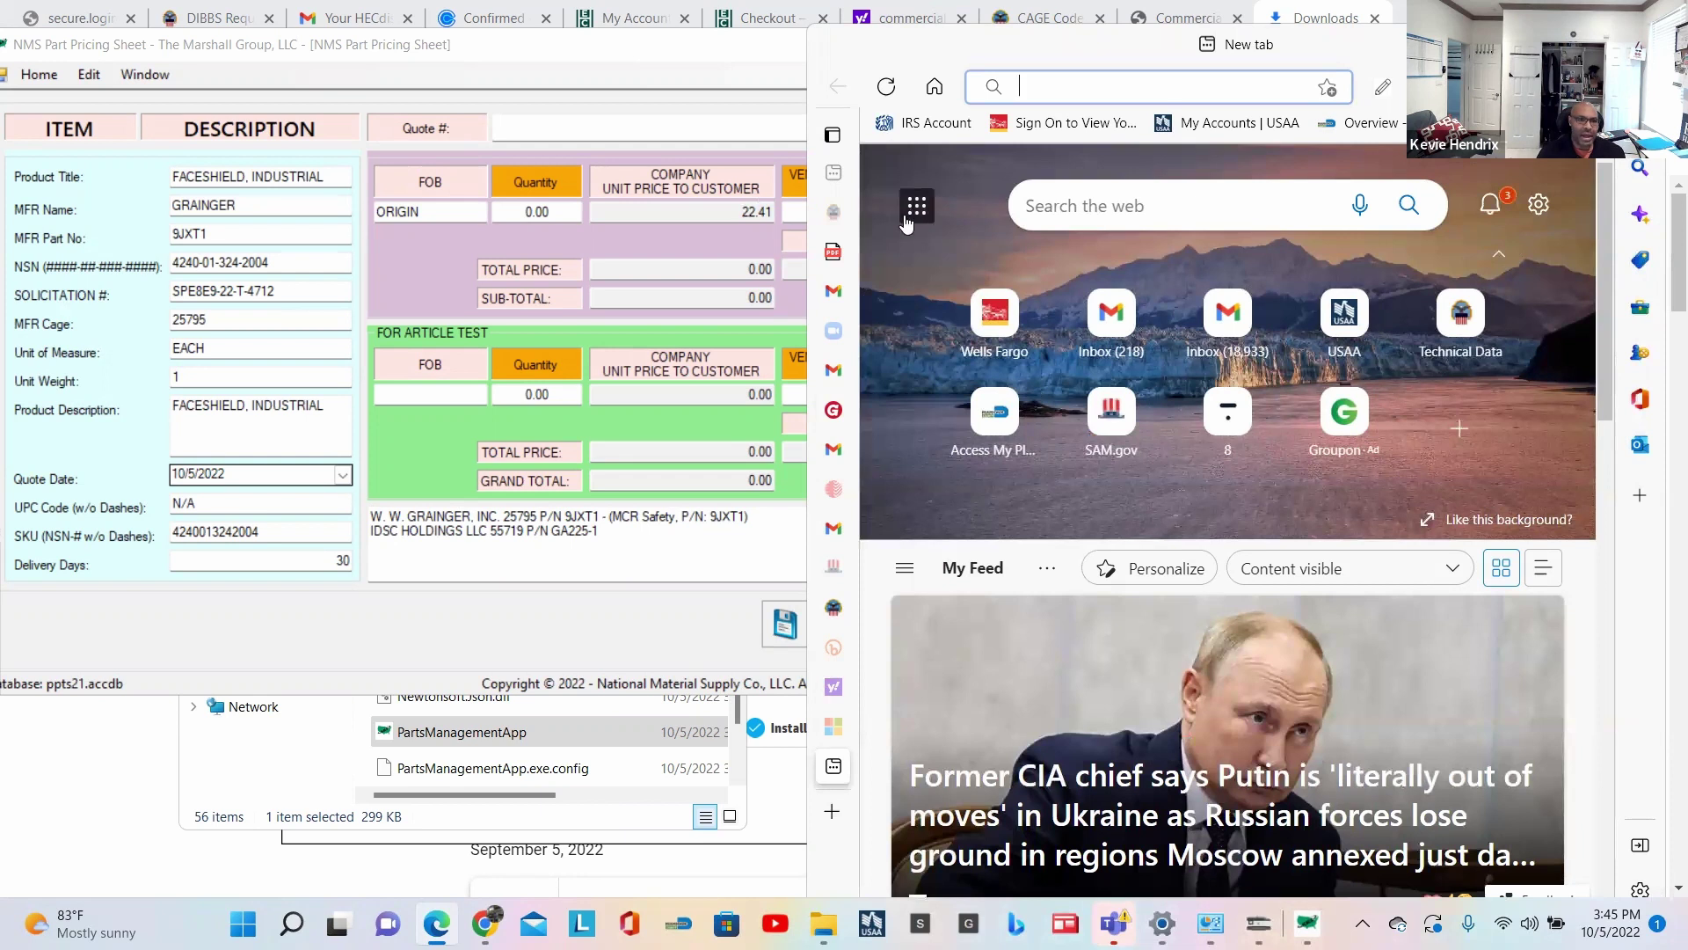
pyautogui.moveTo(835, 767)
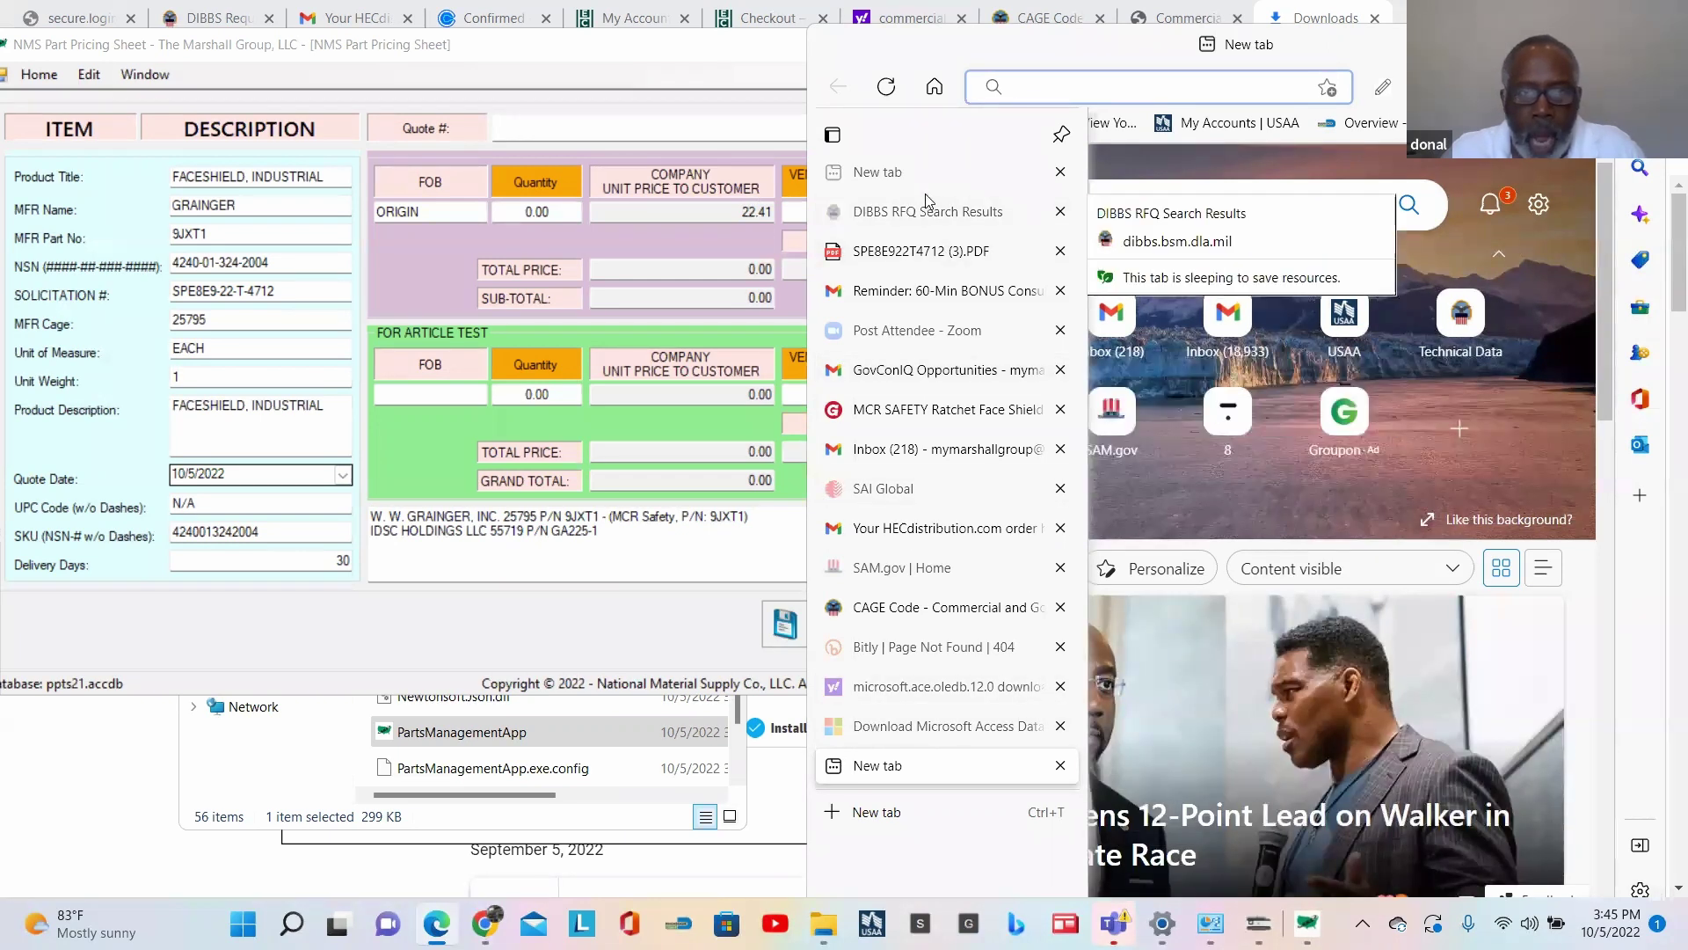
pyautogui.click(1028, 83)
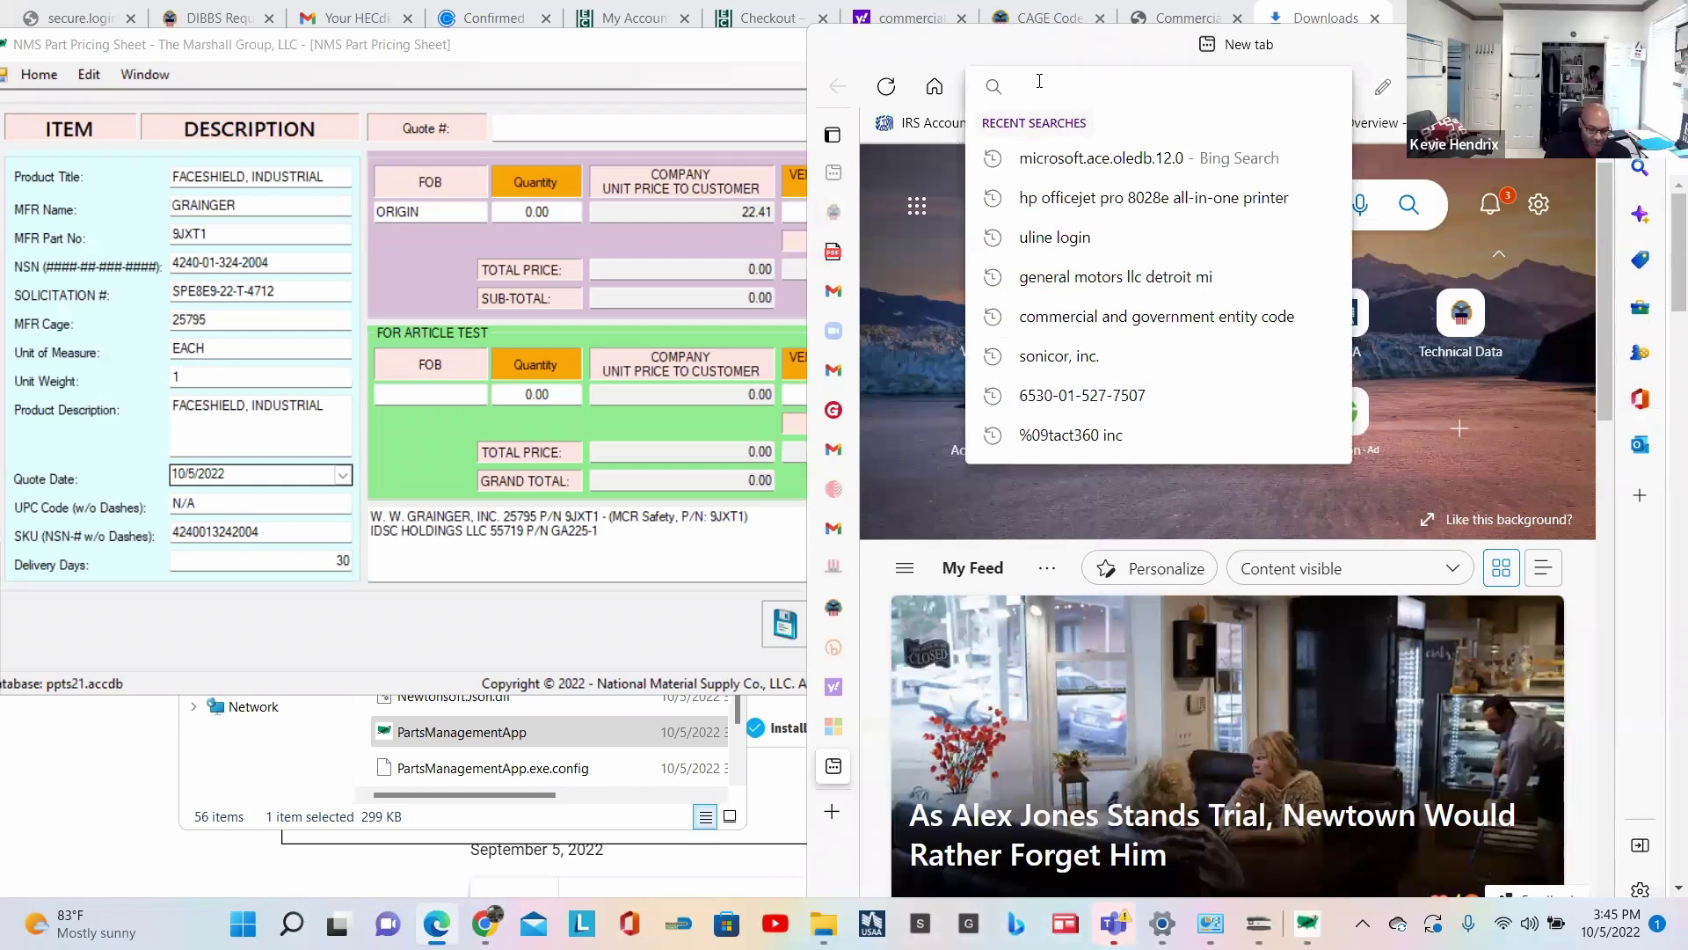
pyautogui.write('www.')
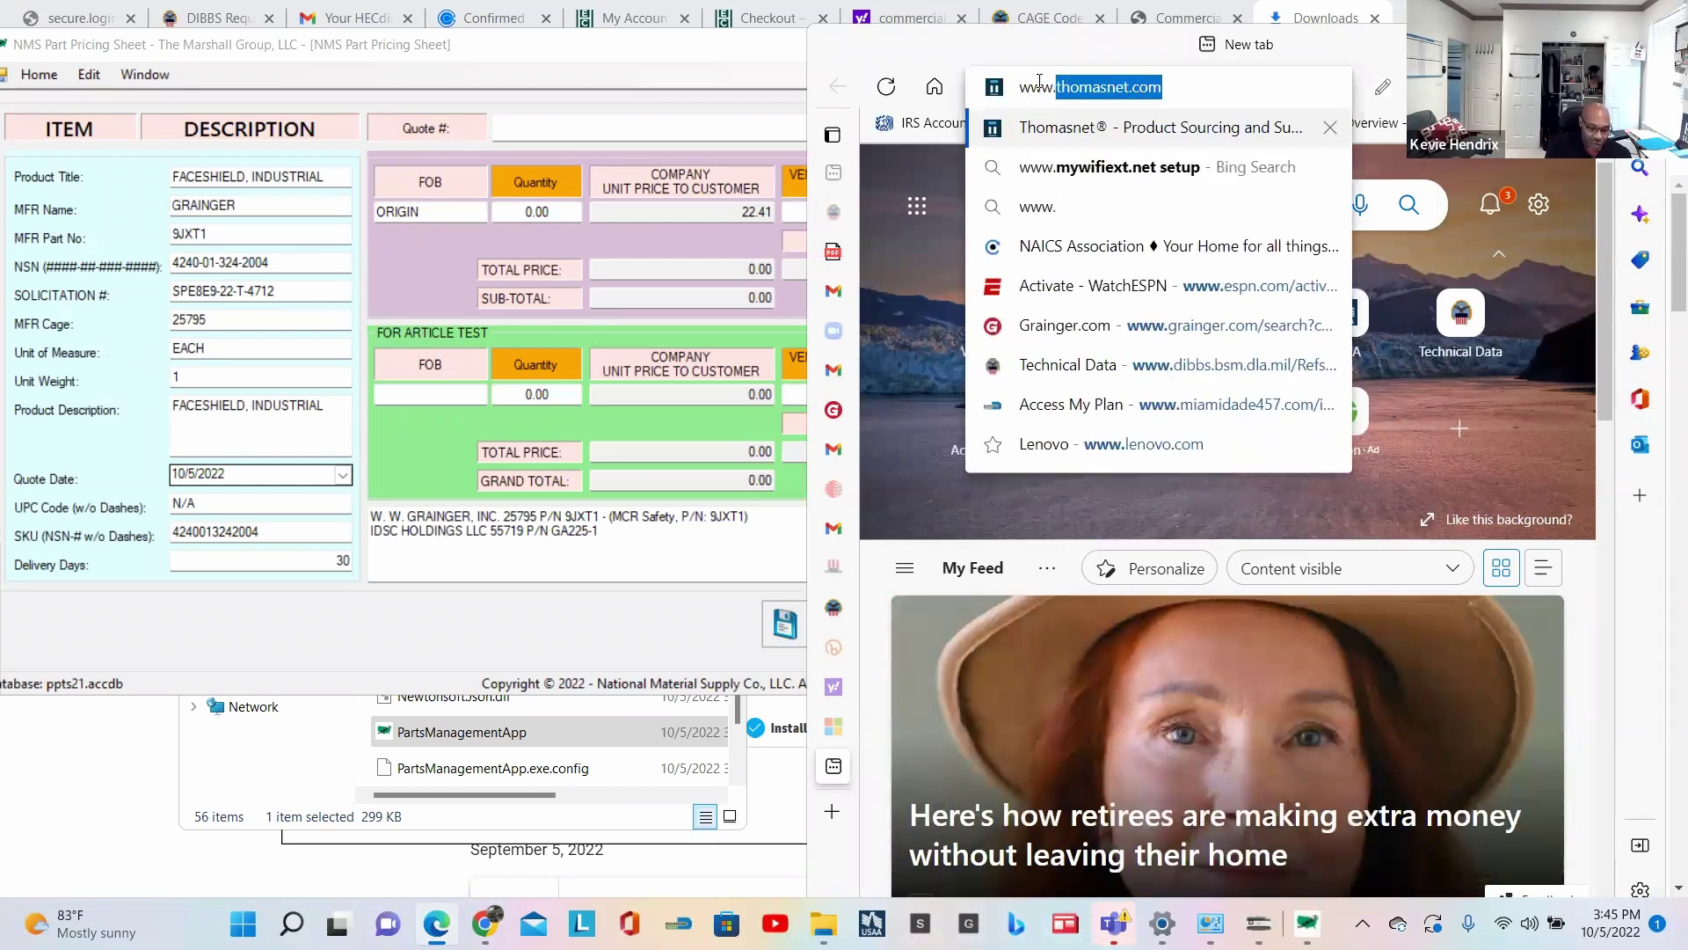
pyautogui.write('zoro.com')
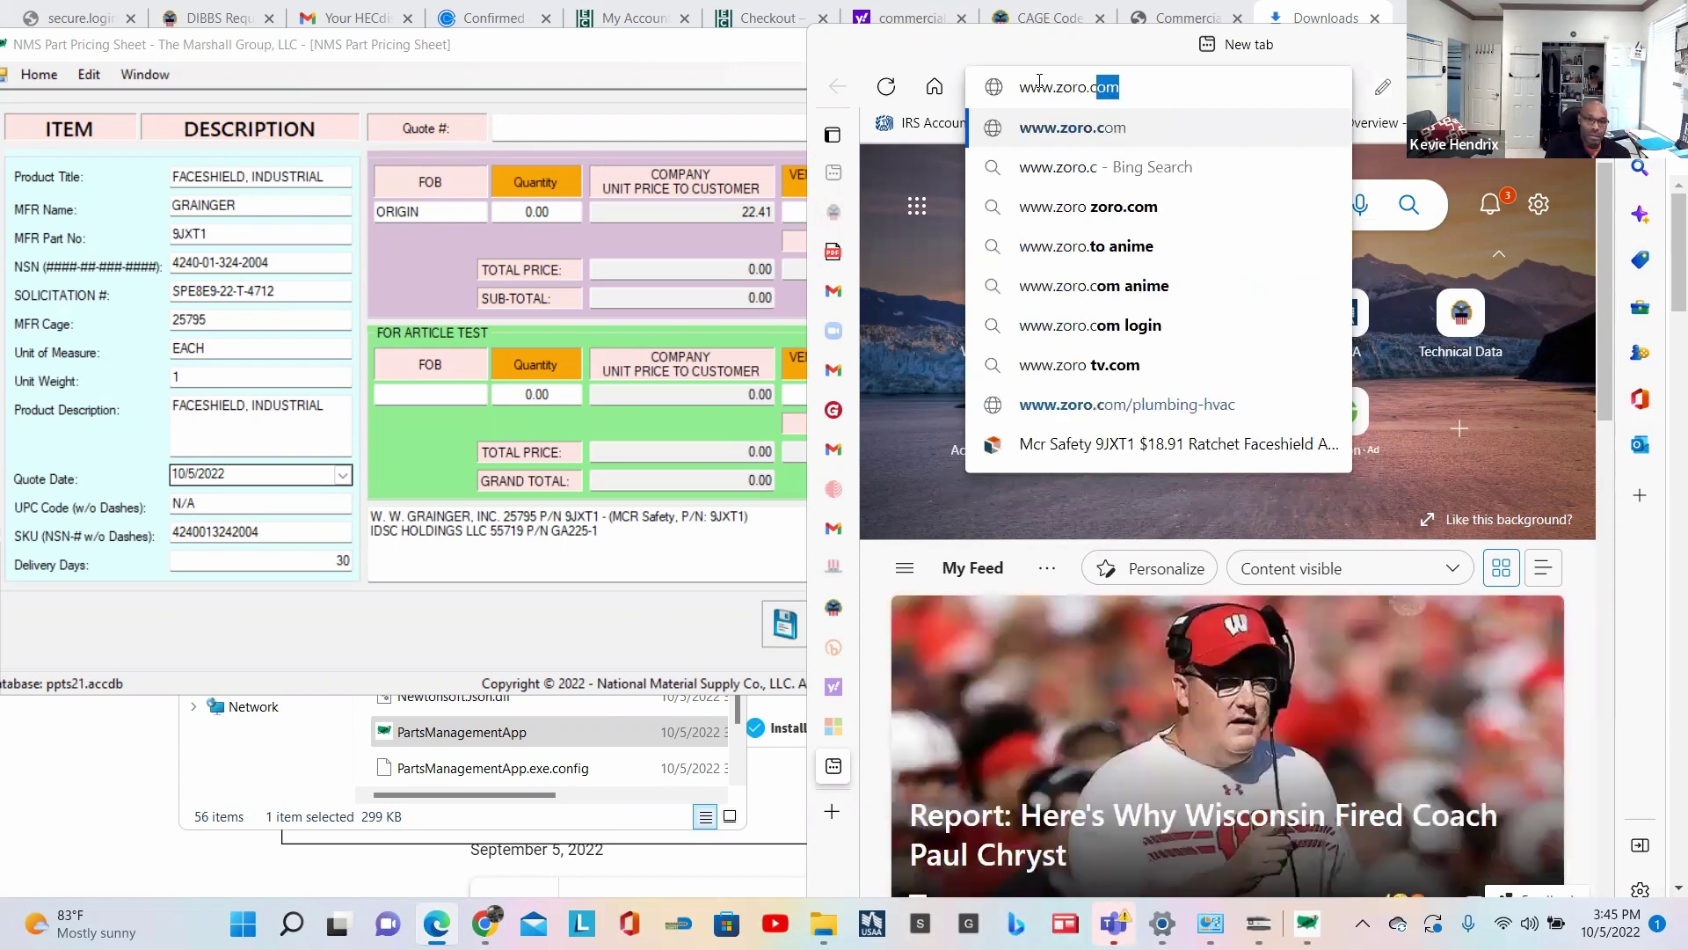
pyautogui.press('Return')
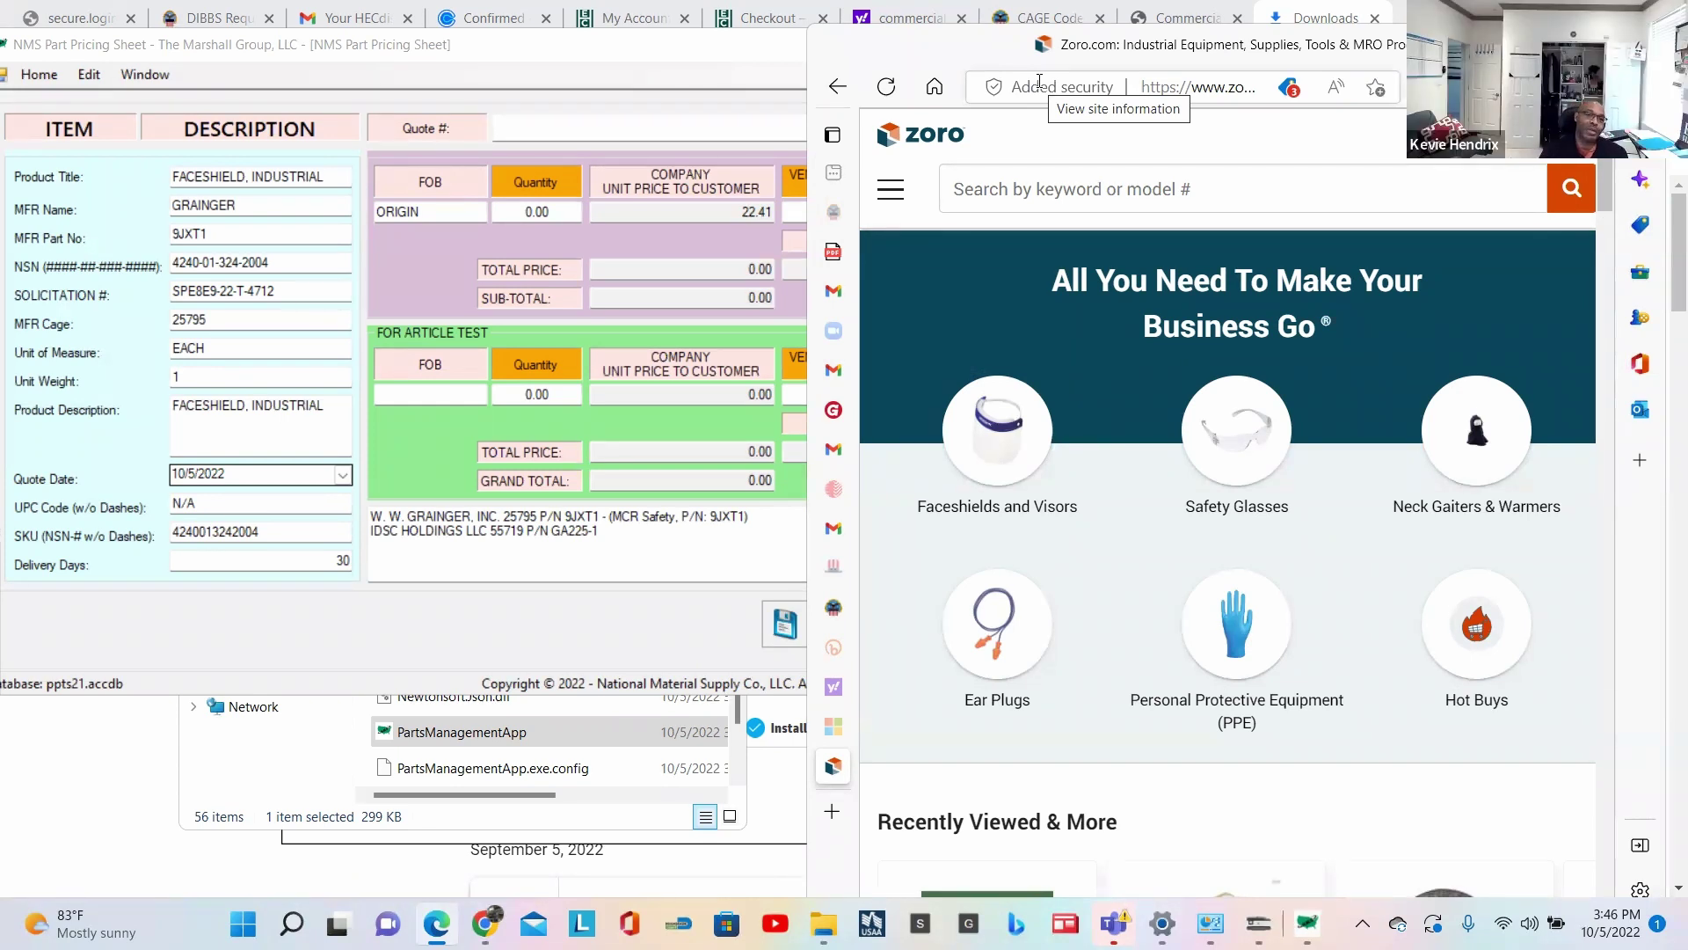
# Step: Search Zoro for 9JXT1 and scroll to the MCR Safety faceshield's $18.91 price
pyautogui.click(1016, 196)
pyautogui.hotkey('ctrl', 'v')
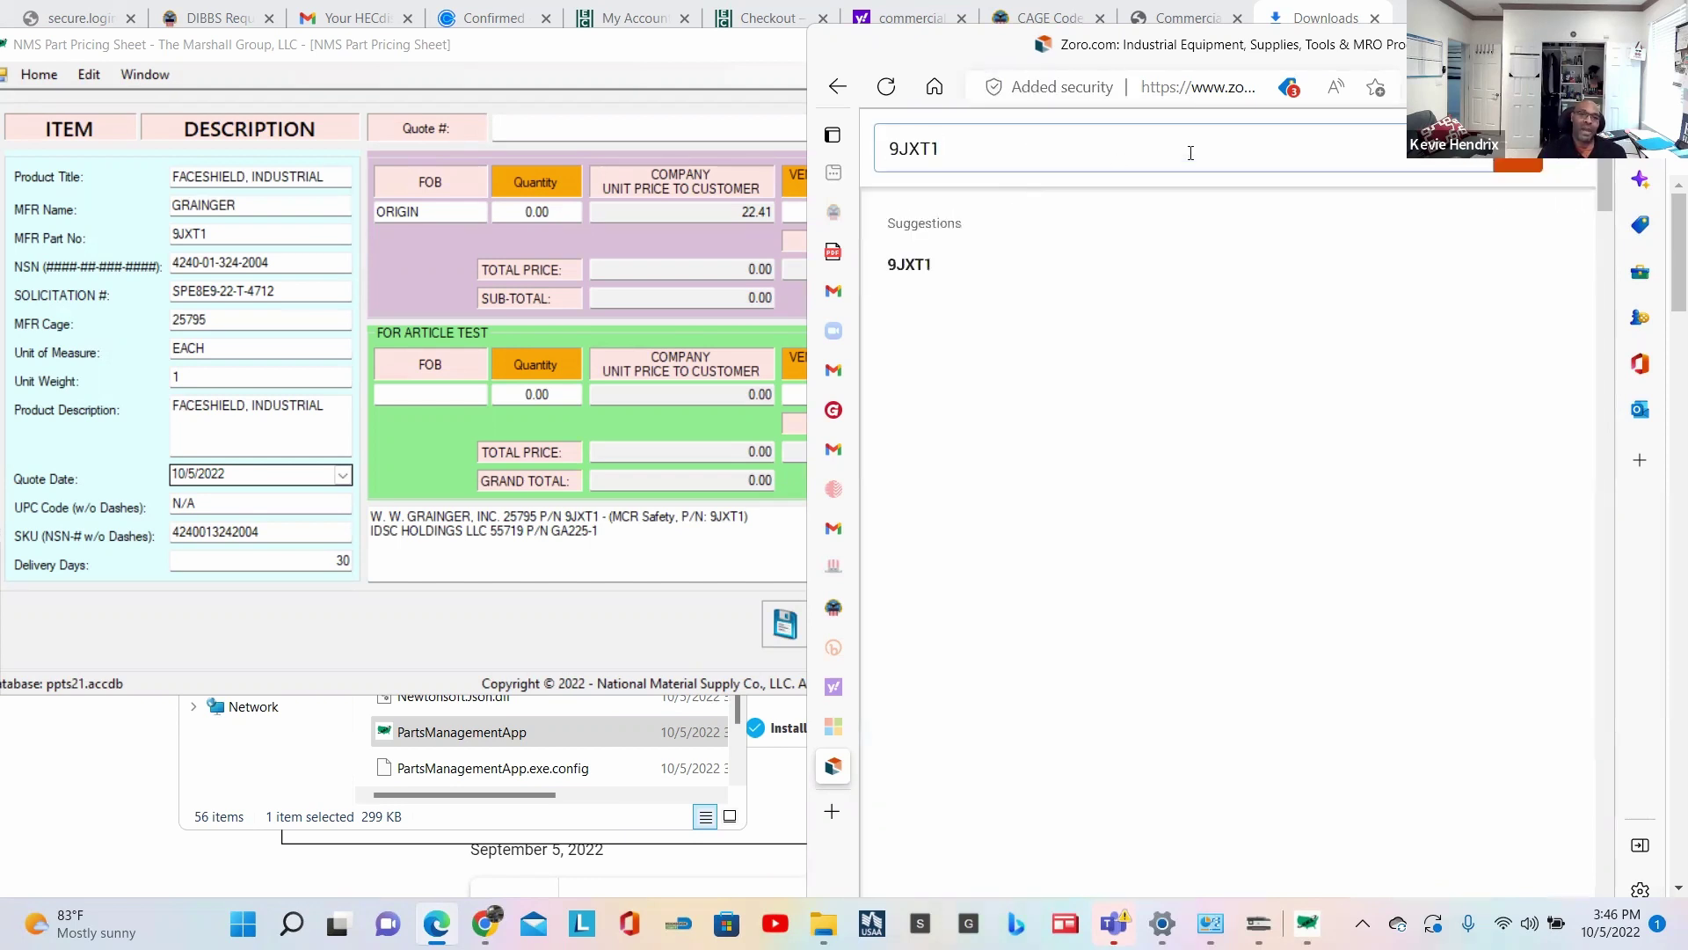
pyautogui.press('Return')
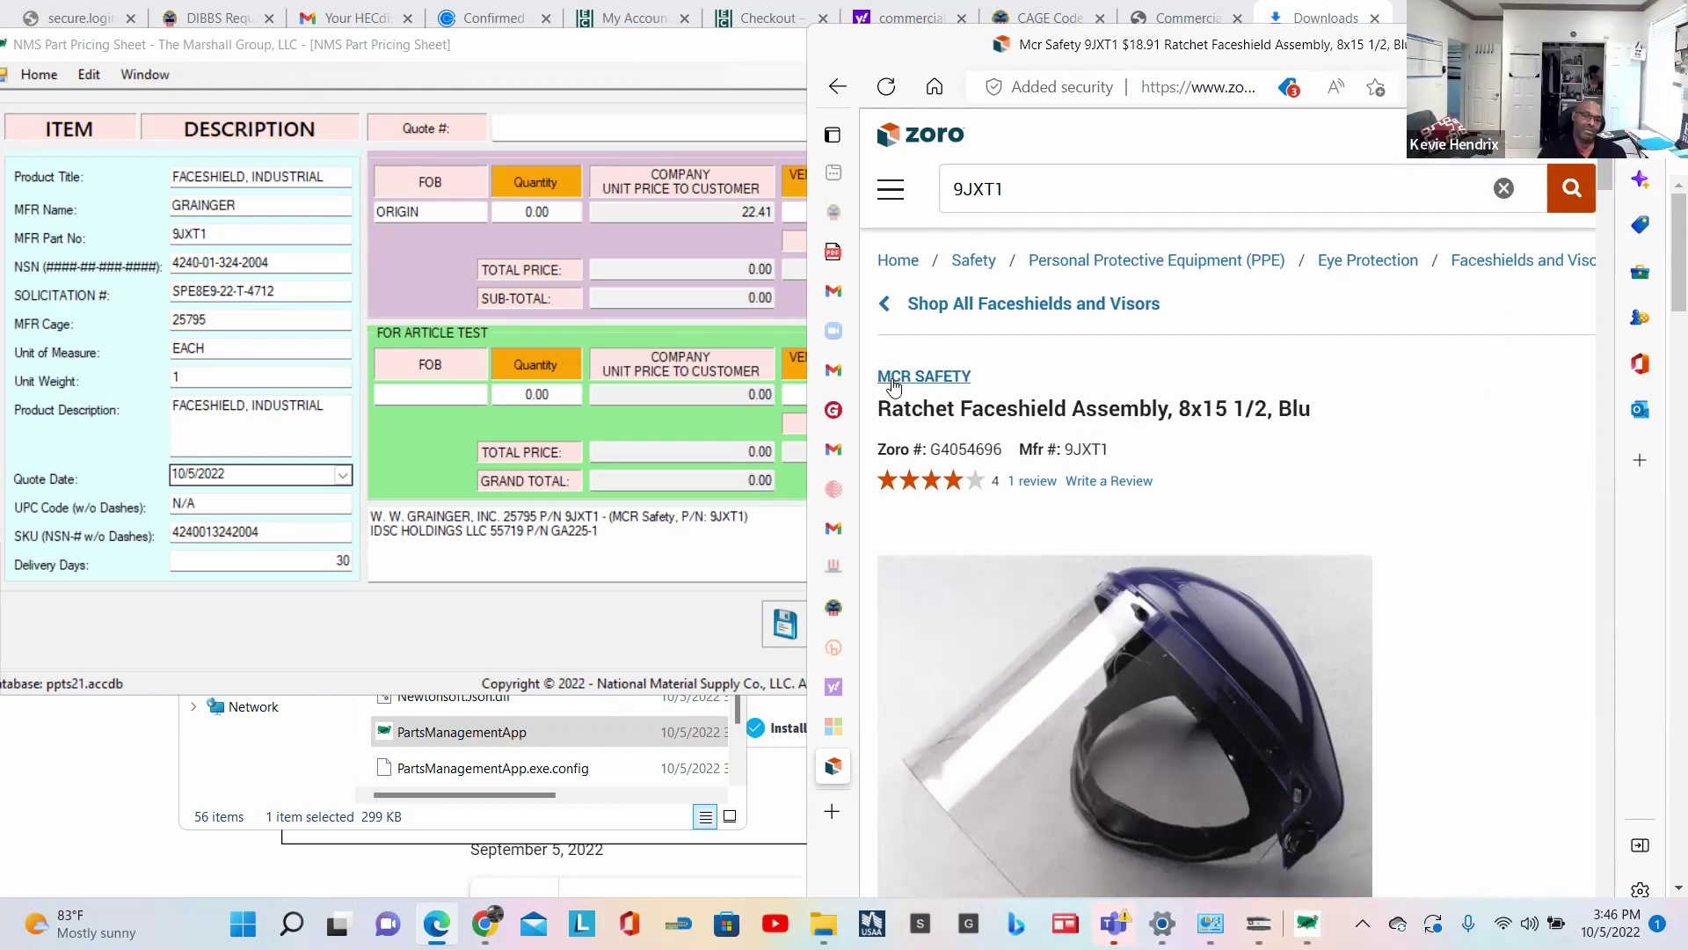
pyautogui.scroll(-5, 1285, 395)
pyautogui.scroll(-2, 1286, 395)
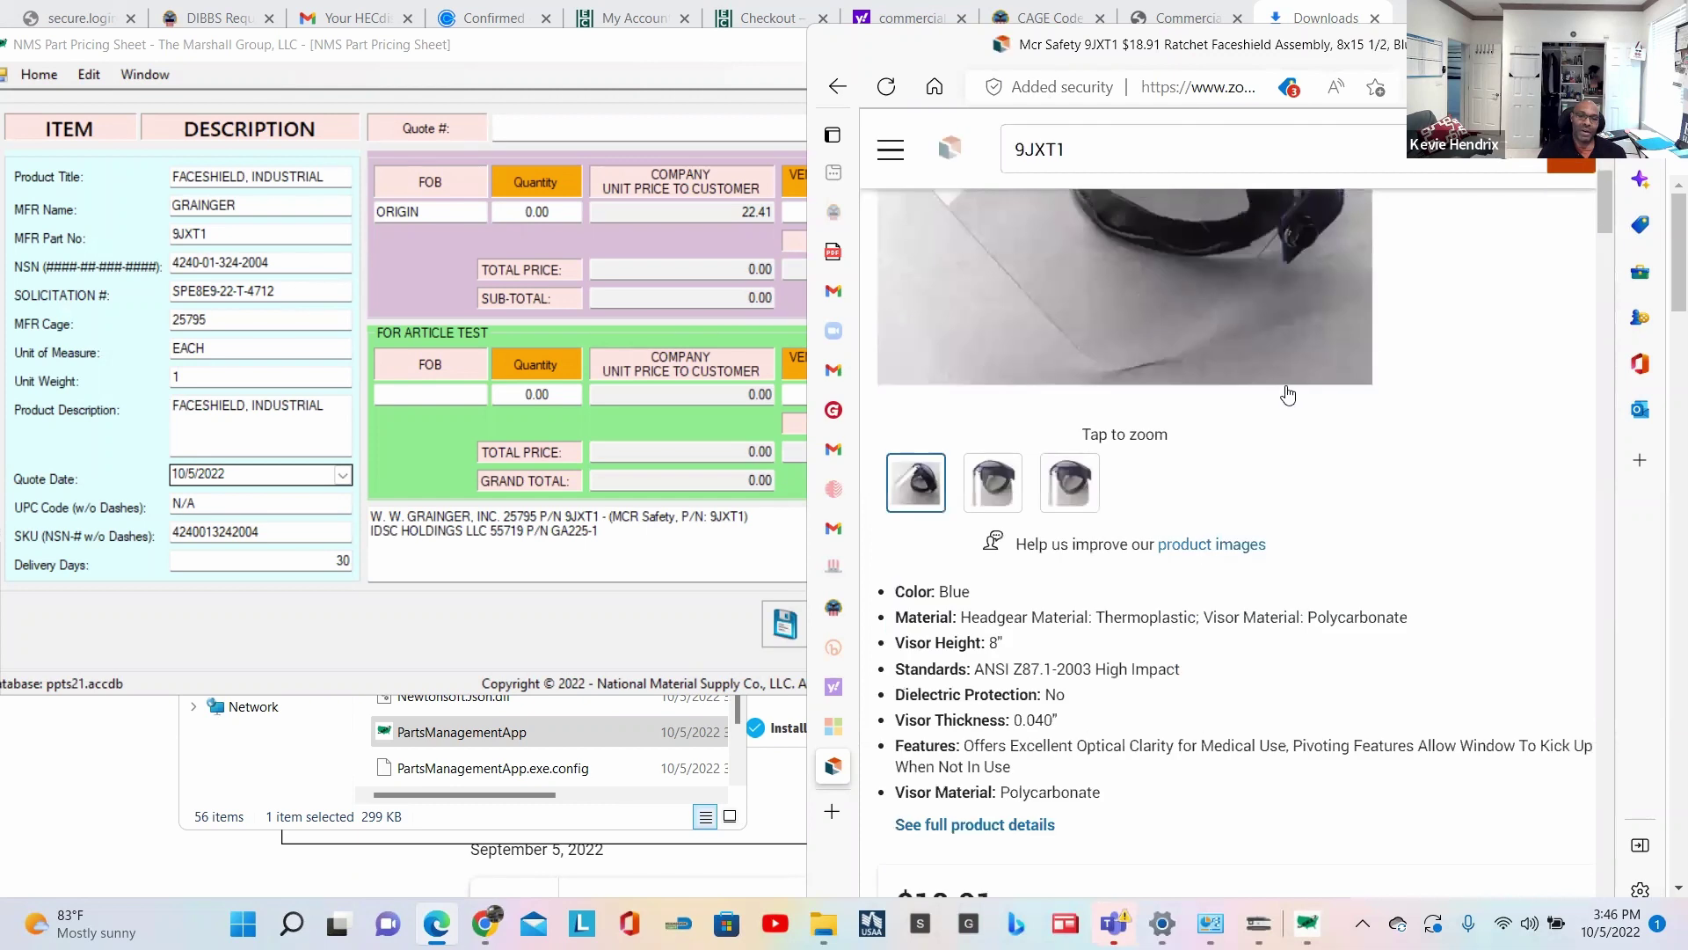
pyautogui.scroll(-3, 1288, 393)
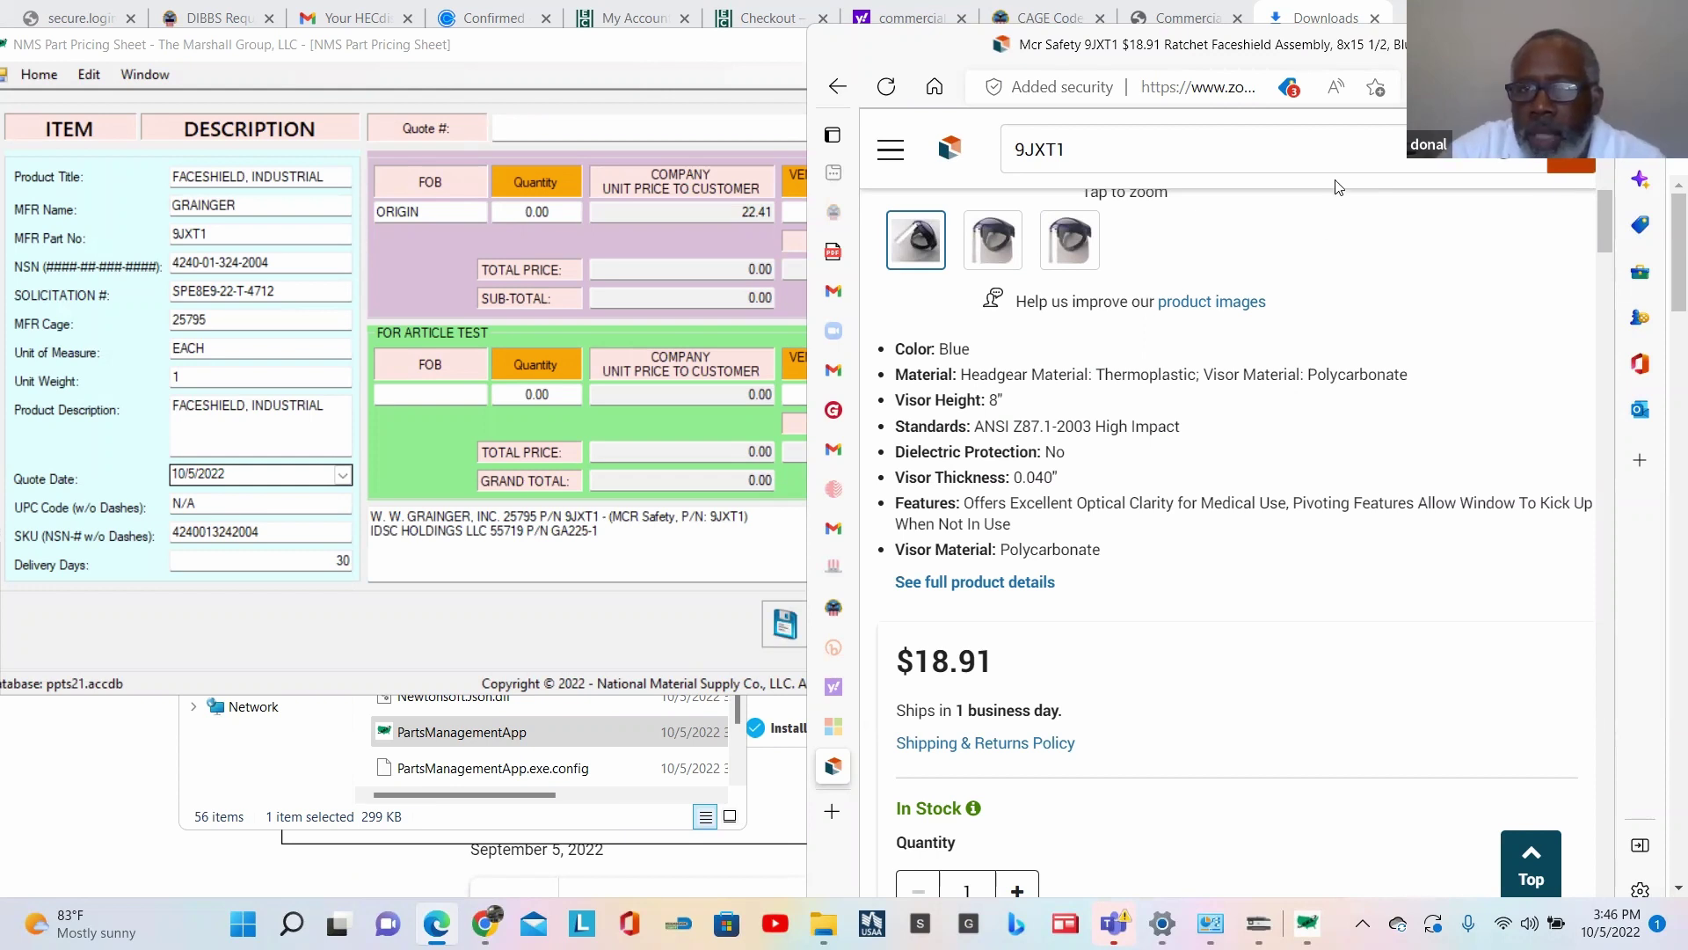
# Step: Save the Zoro 9JXT1 product page as a browser favorite
pyautogui.click(1376, 89)
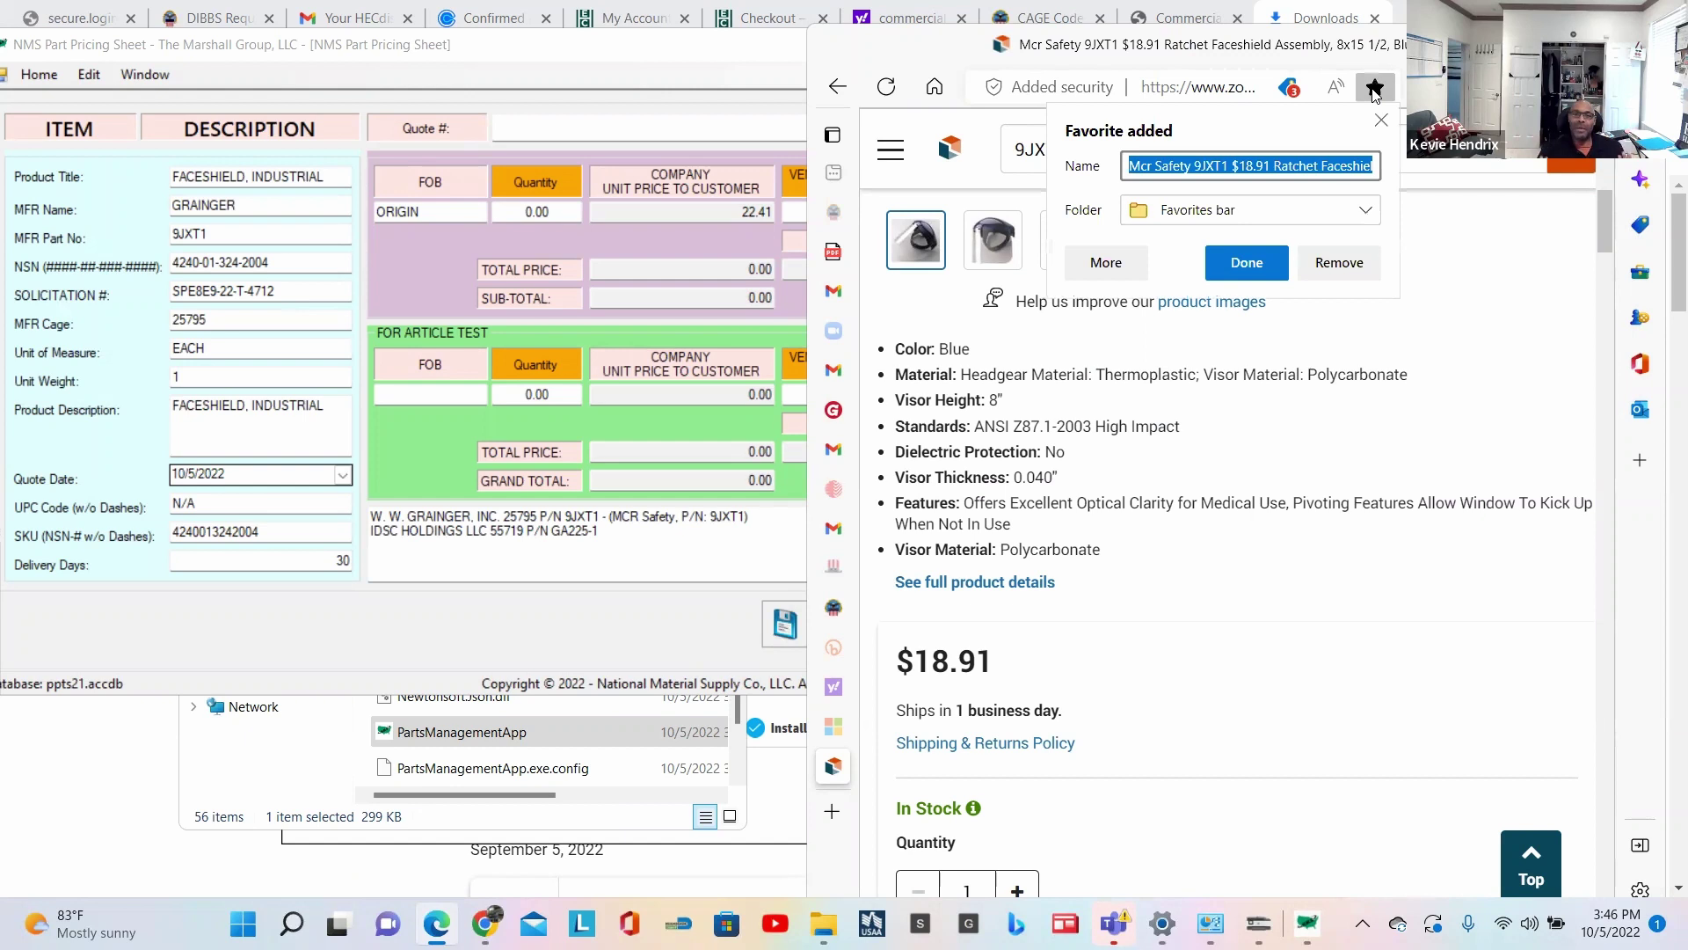
pyautogui.click(1271, 260)
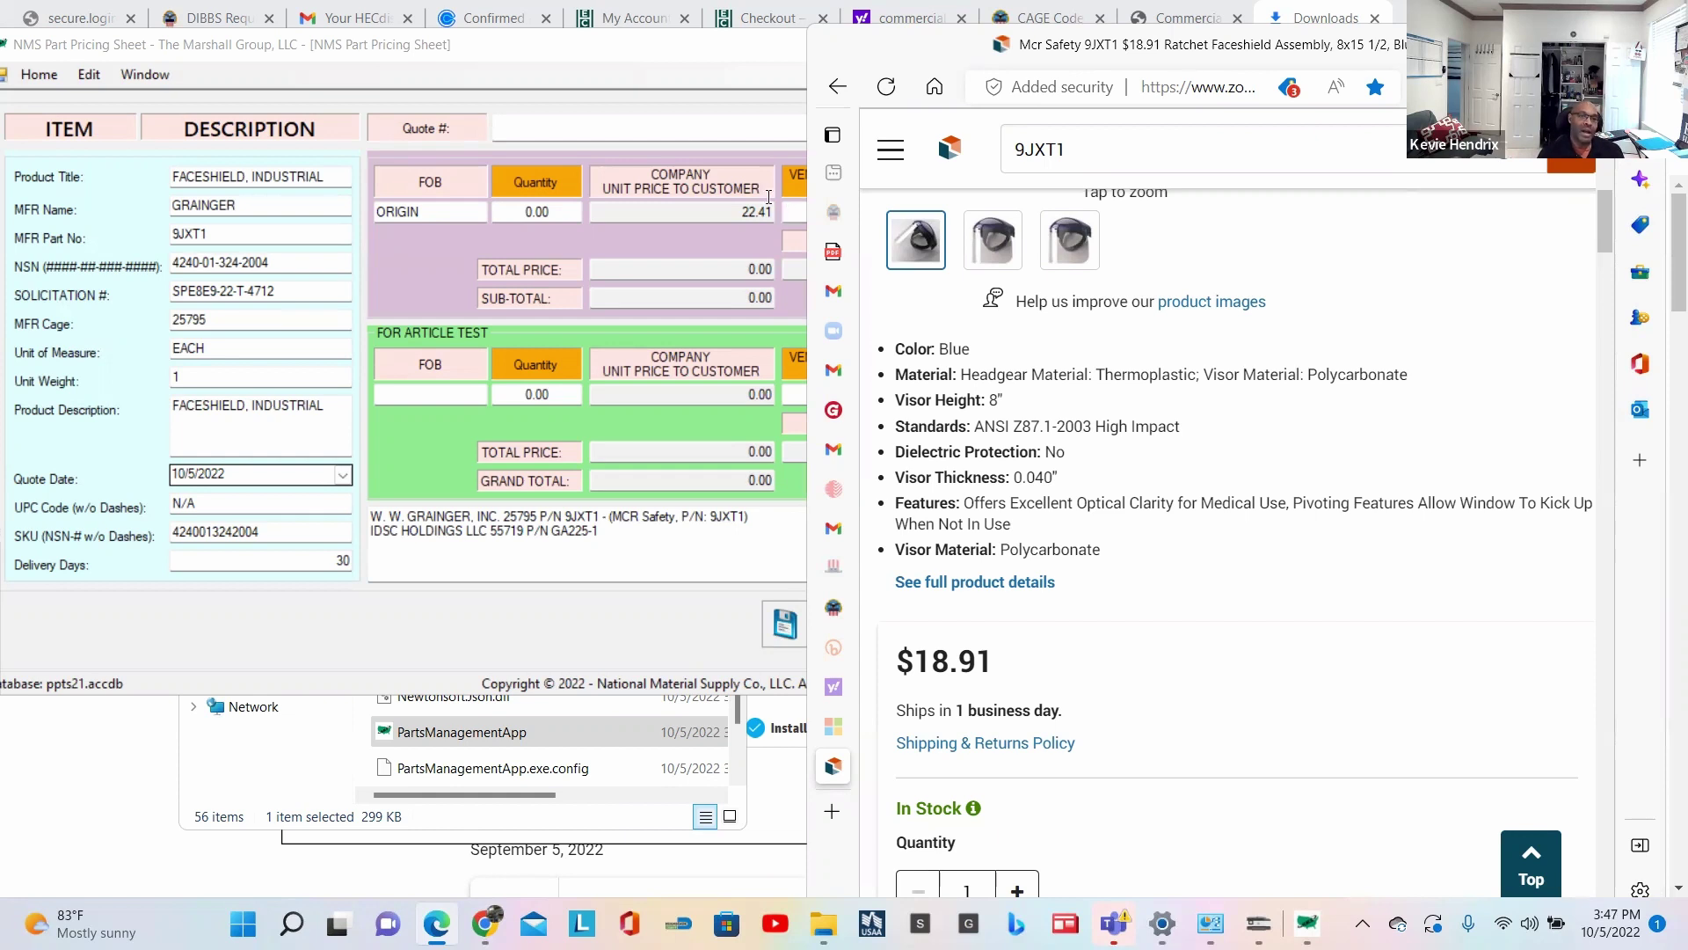
pyautogui.click(631, 125)
# Step: Type 'Zoro -' in Quote # and paste Zoro item number G4054696 after it
pyautogui.write('Zoro -')
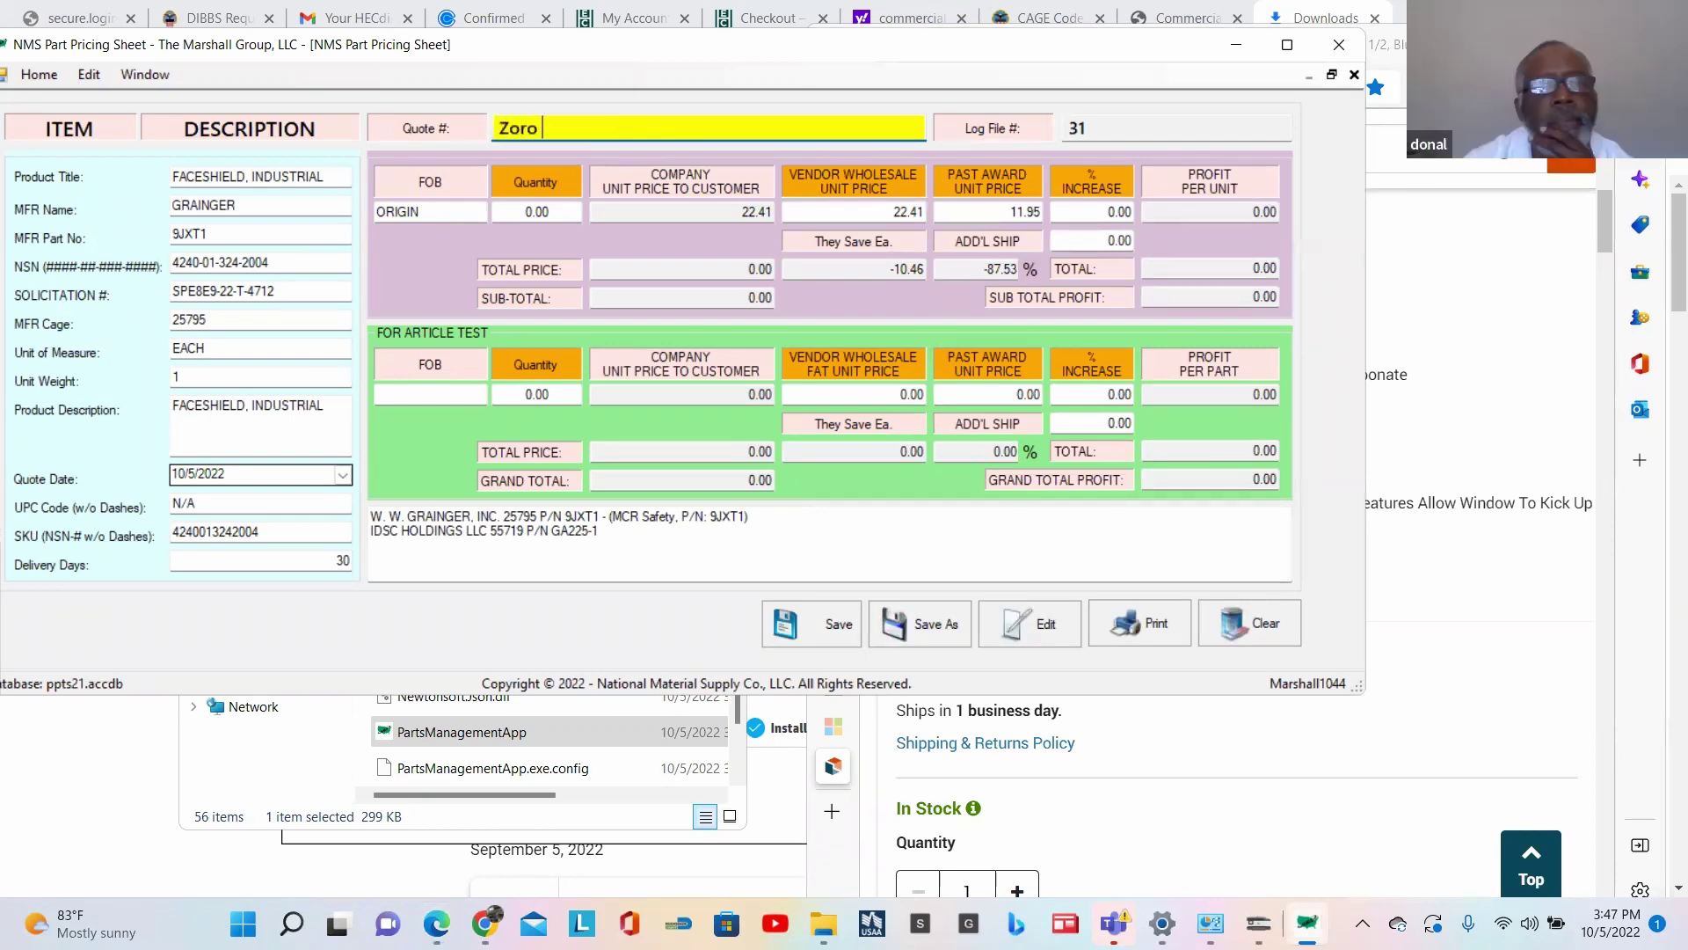
pyautogui.click(1527, 324)
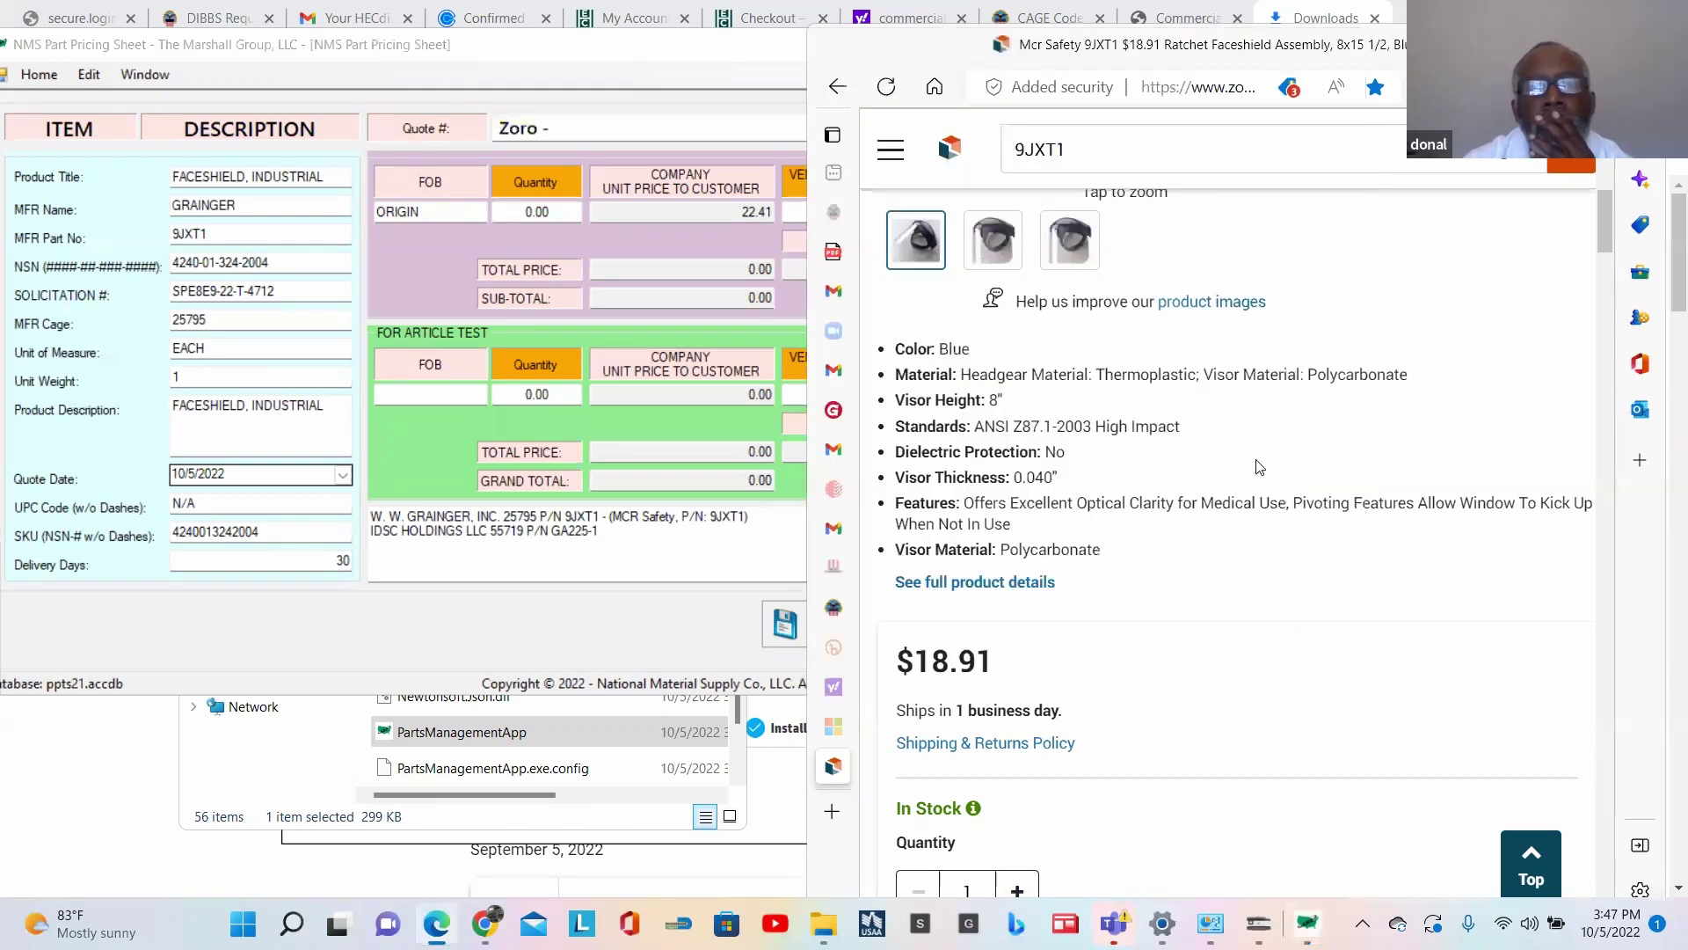
pyautogui.scroll(10, 1066, 523)
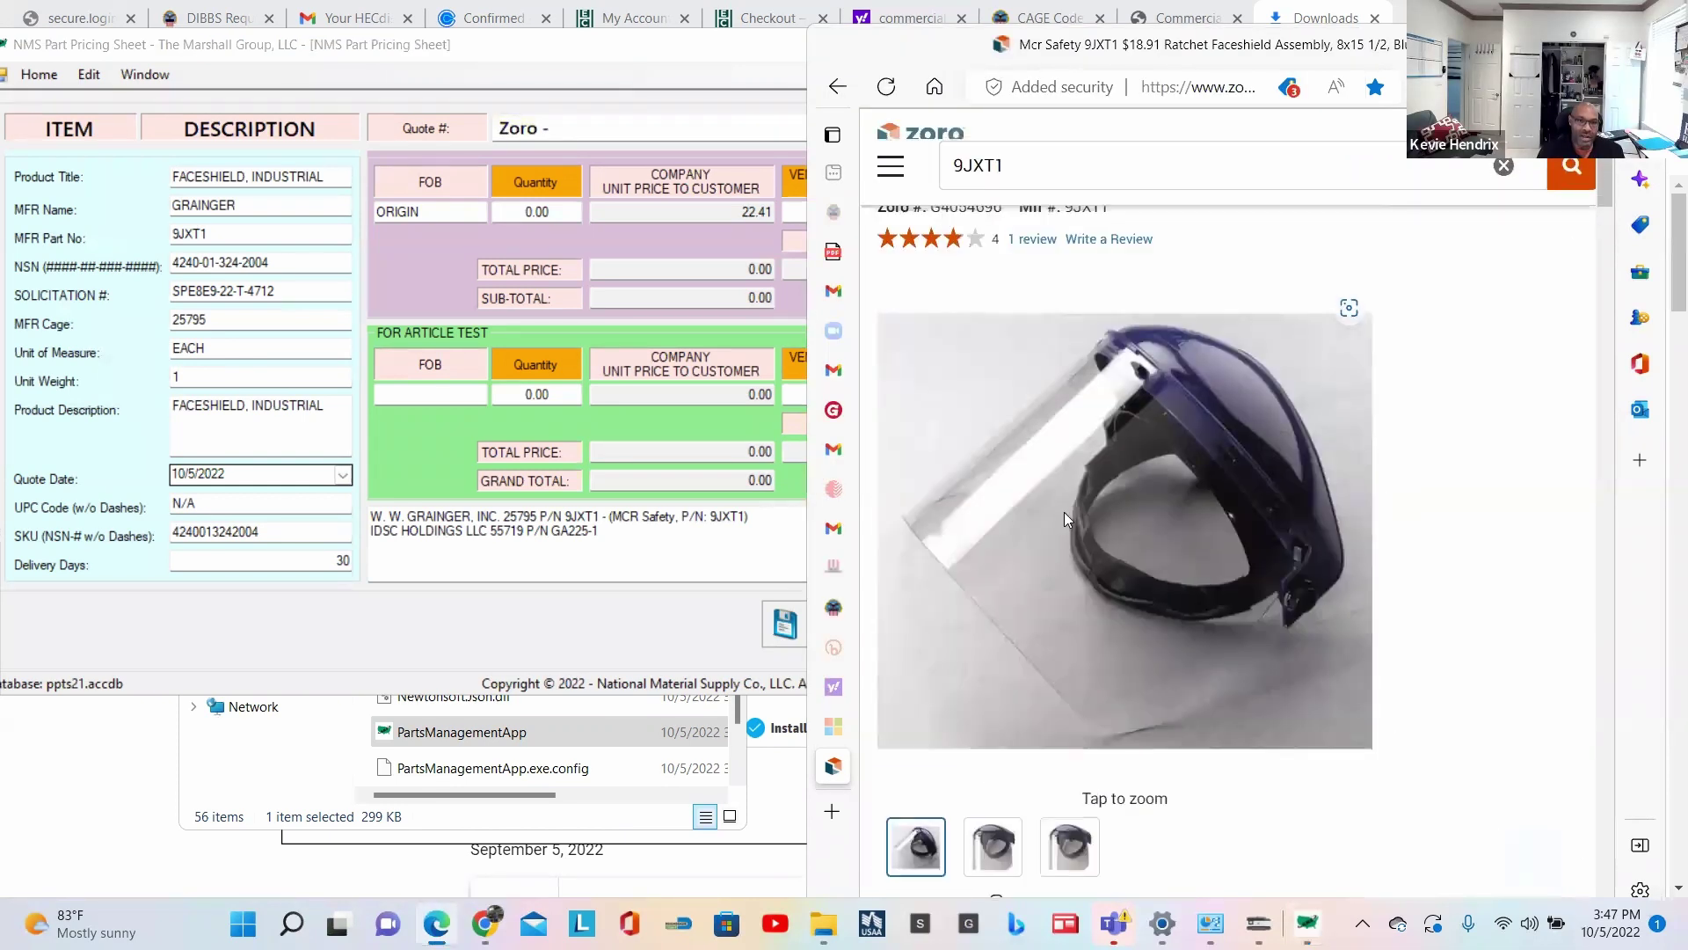
pyautogui.doubleClick(964, 449)
pyautogui.hotkey('ctrl', 'c')
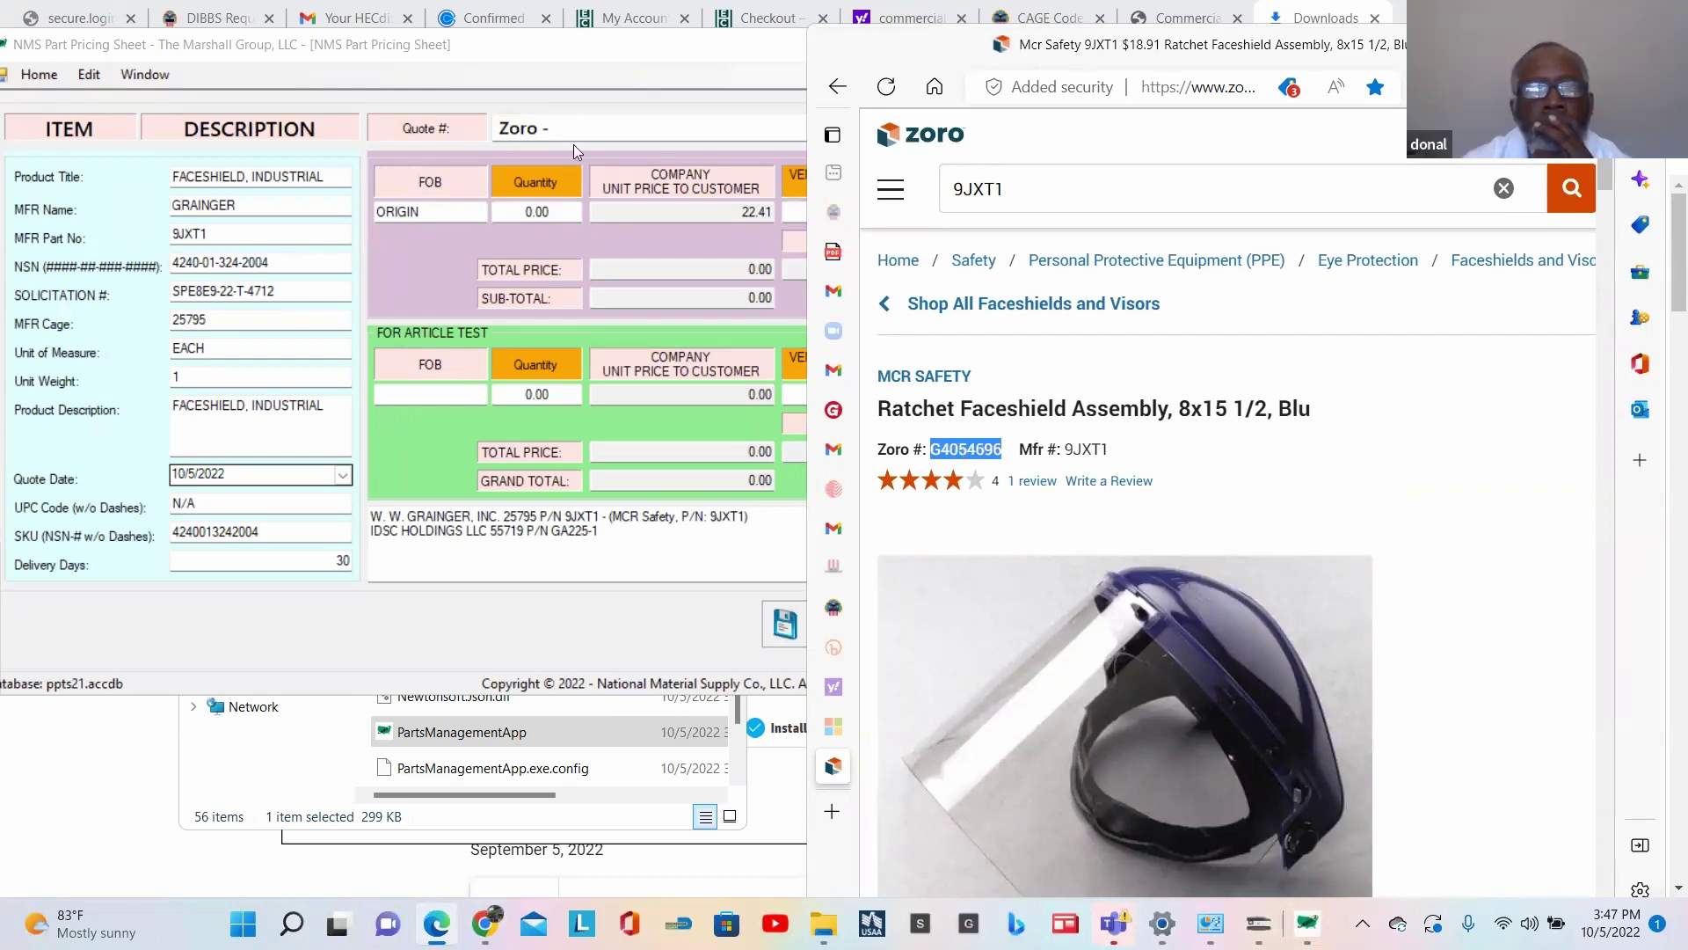
pyautogui.click(578, 124)
pyautogui.hotkey('ctrl', 'v')
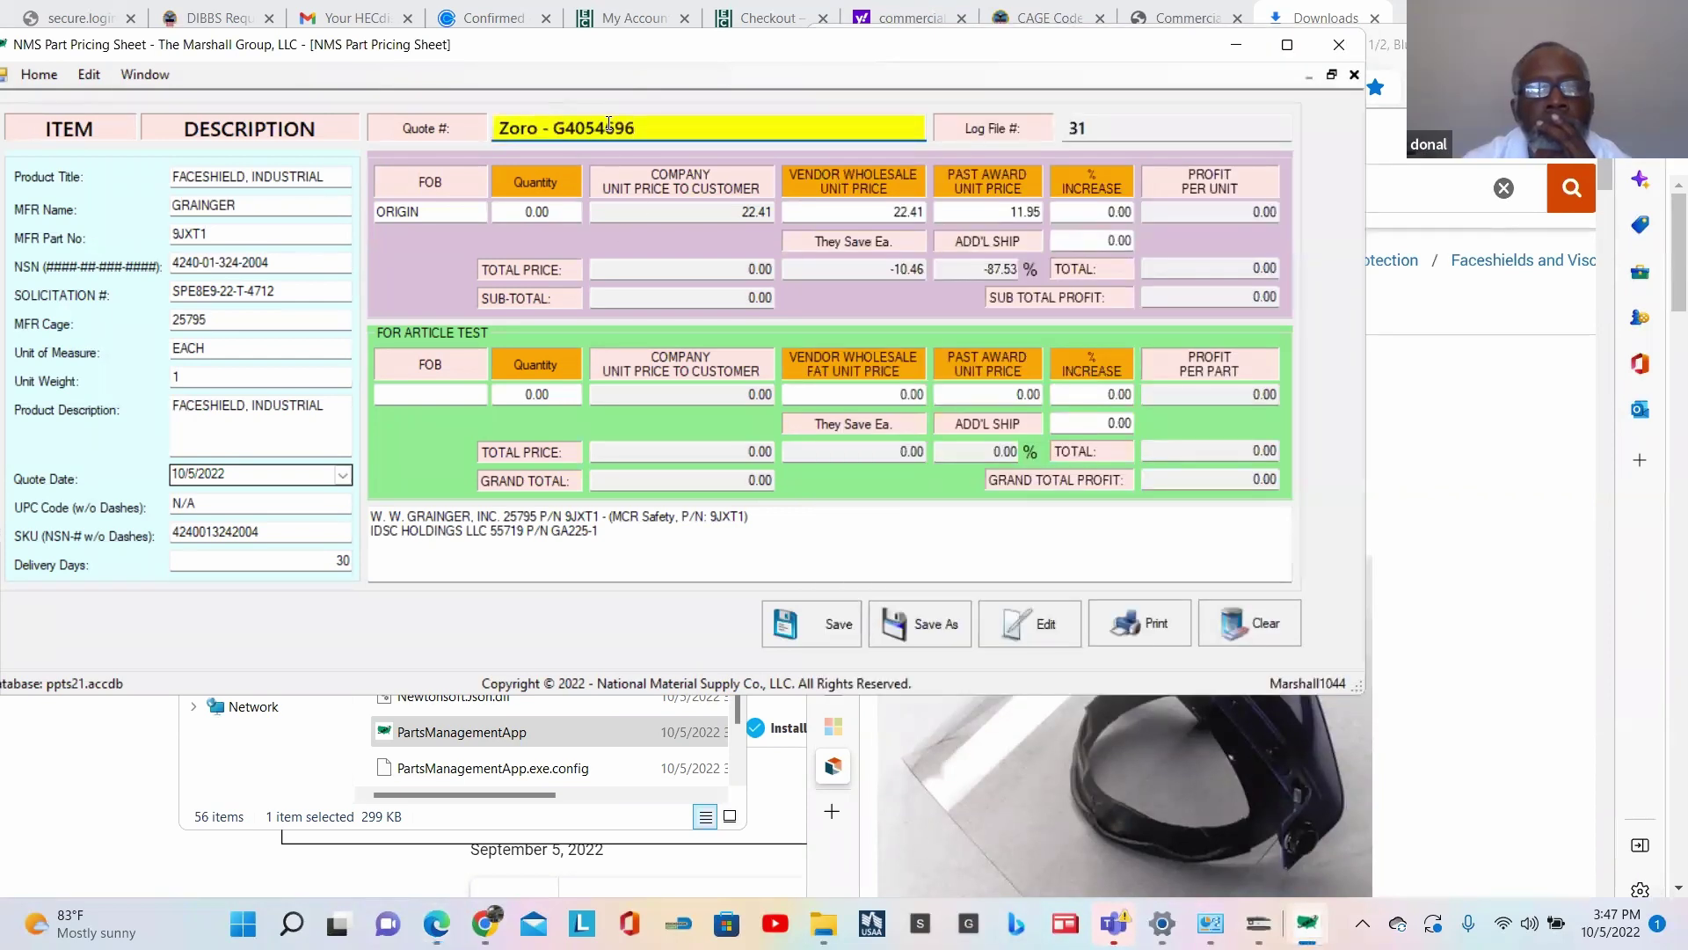
pyautogui.click(1476, 407)
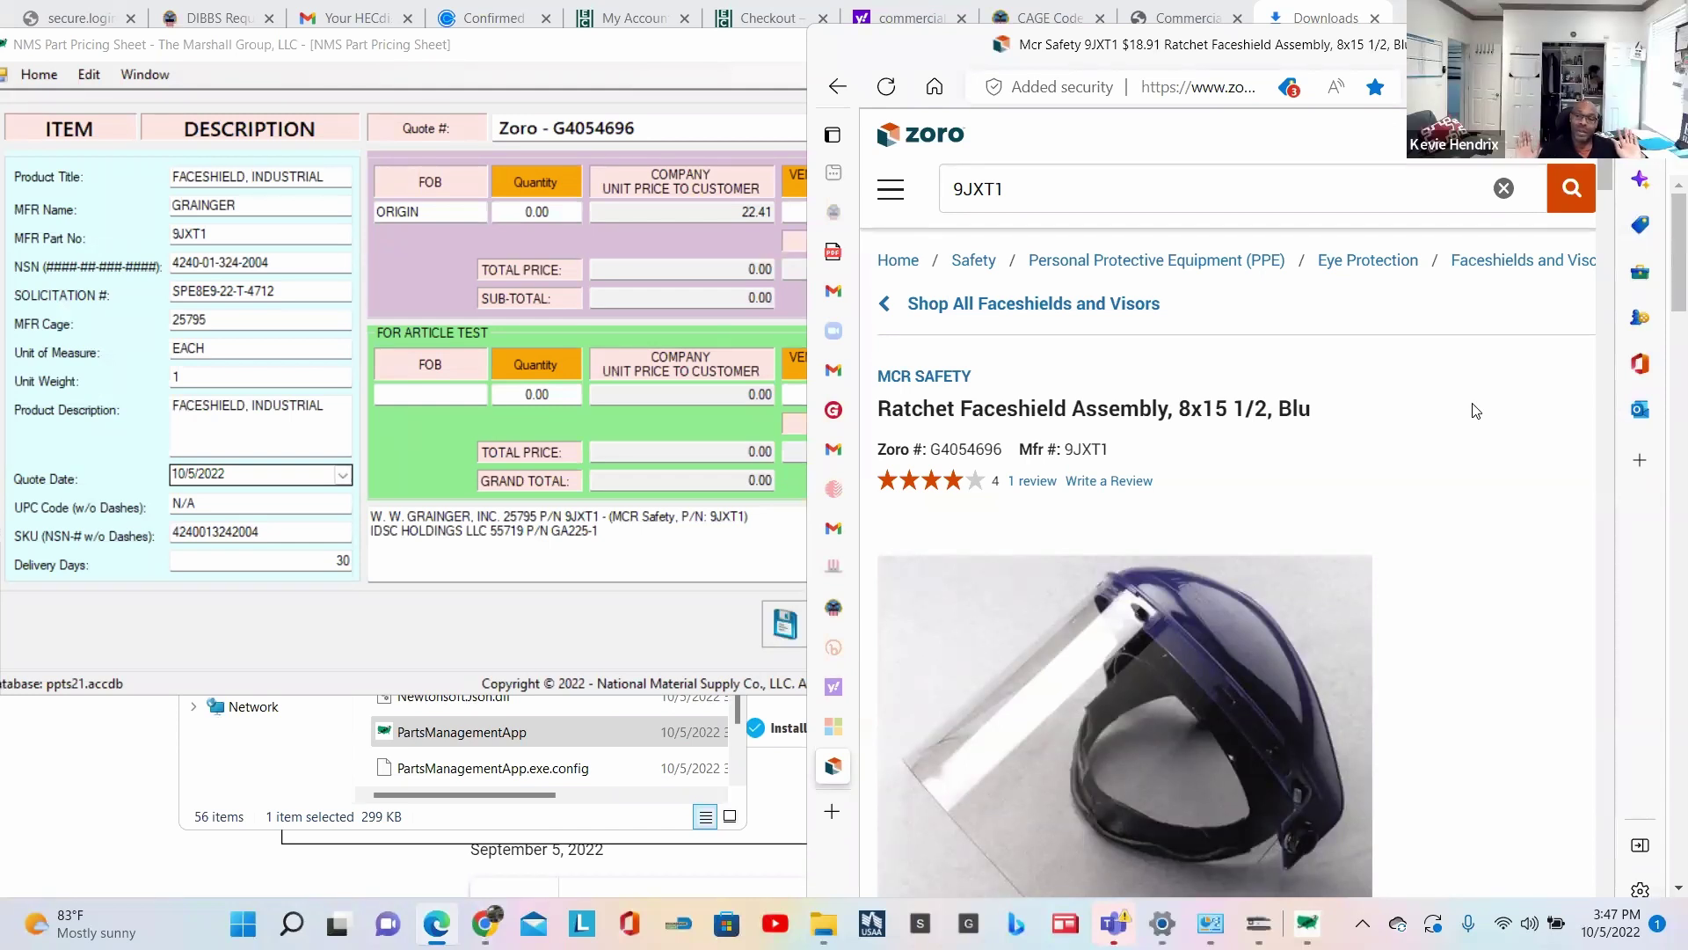
pyautogui.click(694, 241)
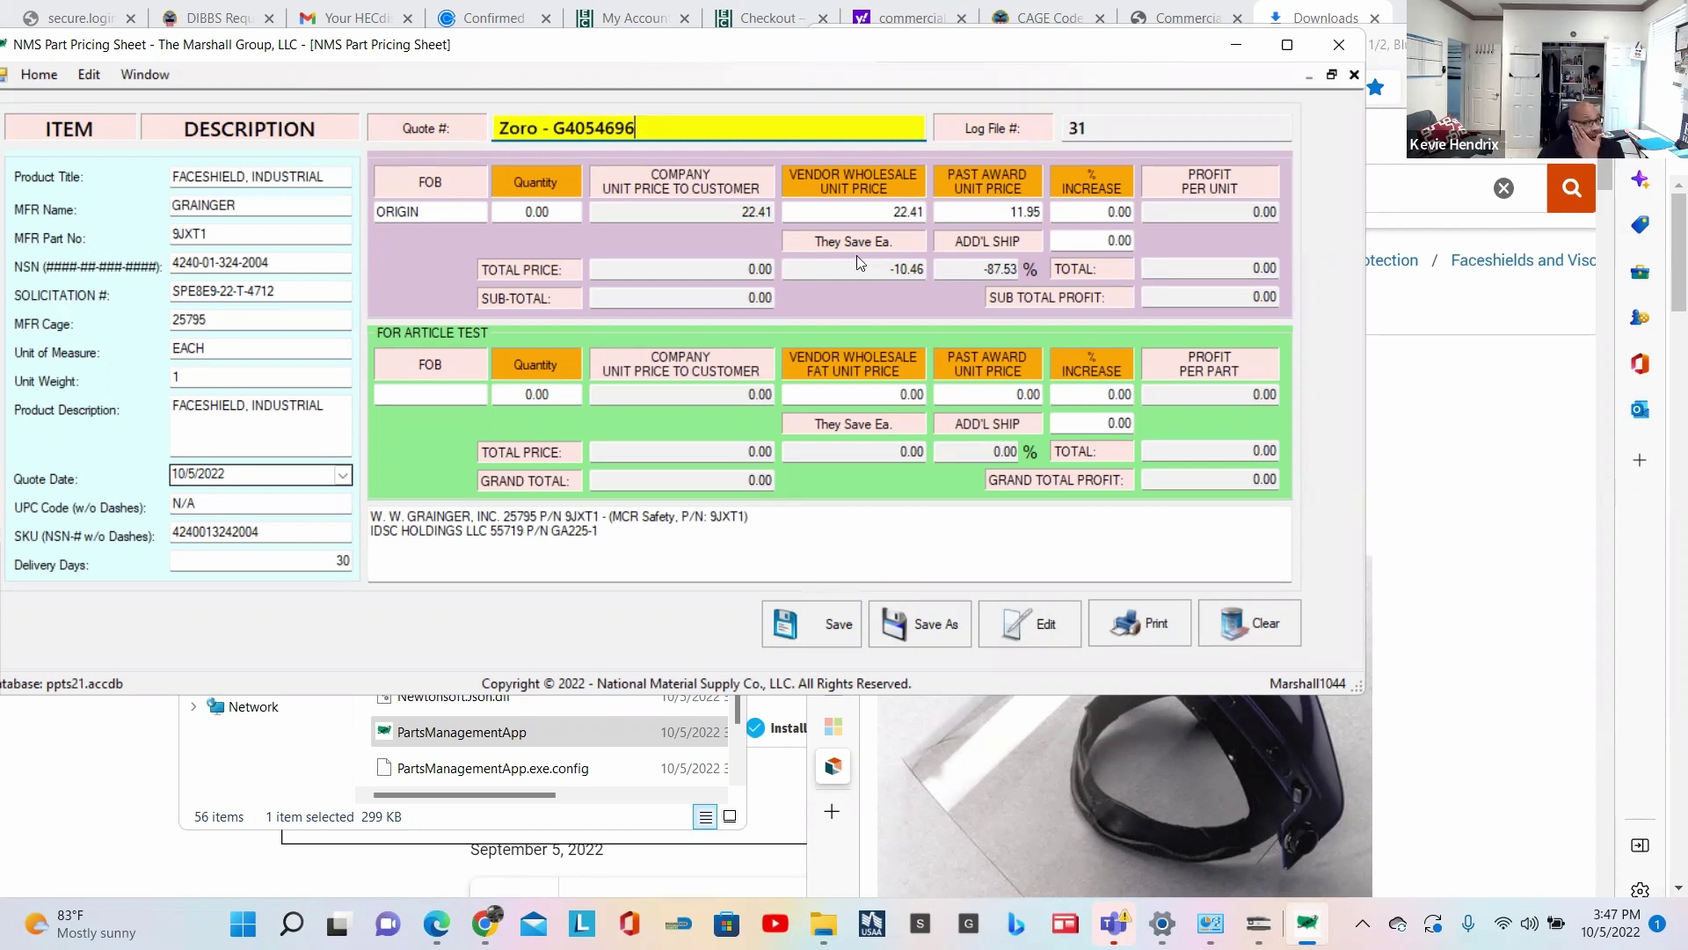
pyautogui.click(1439, 471)
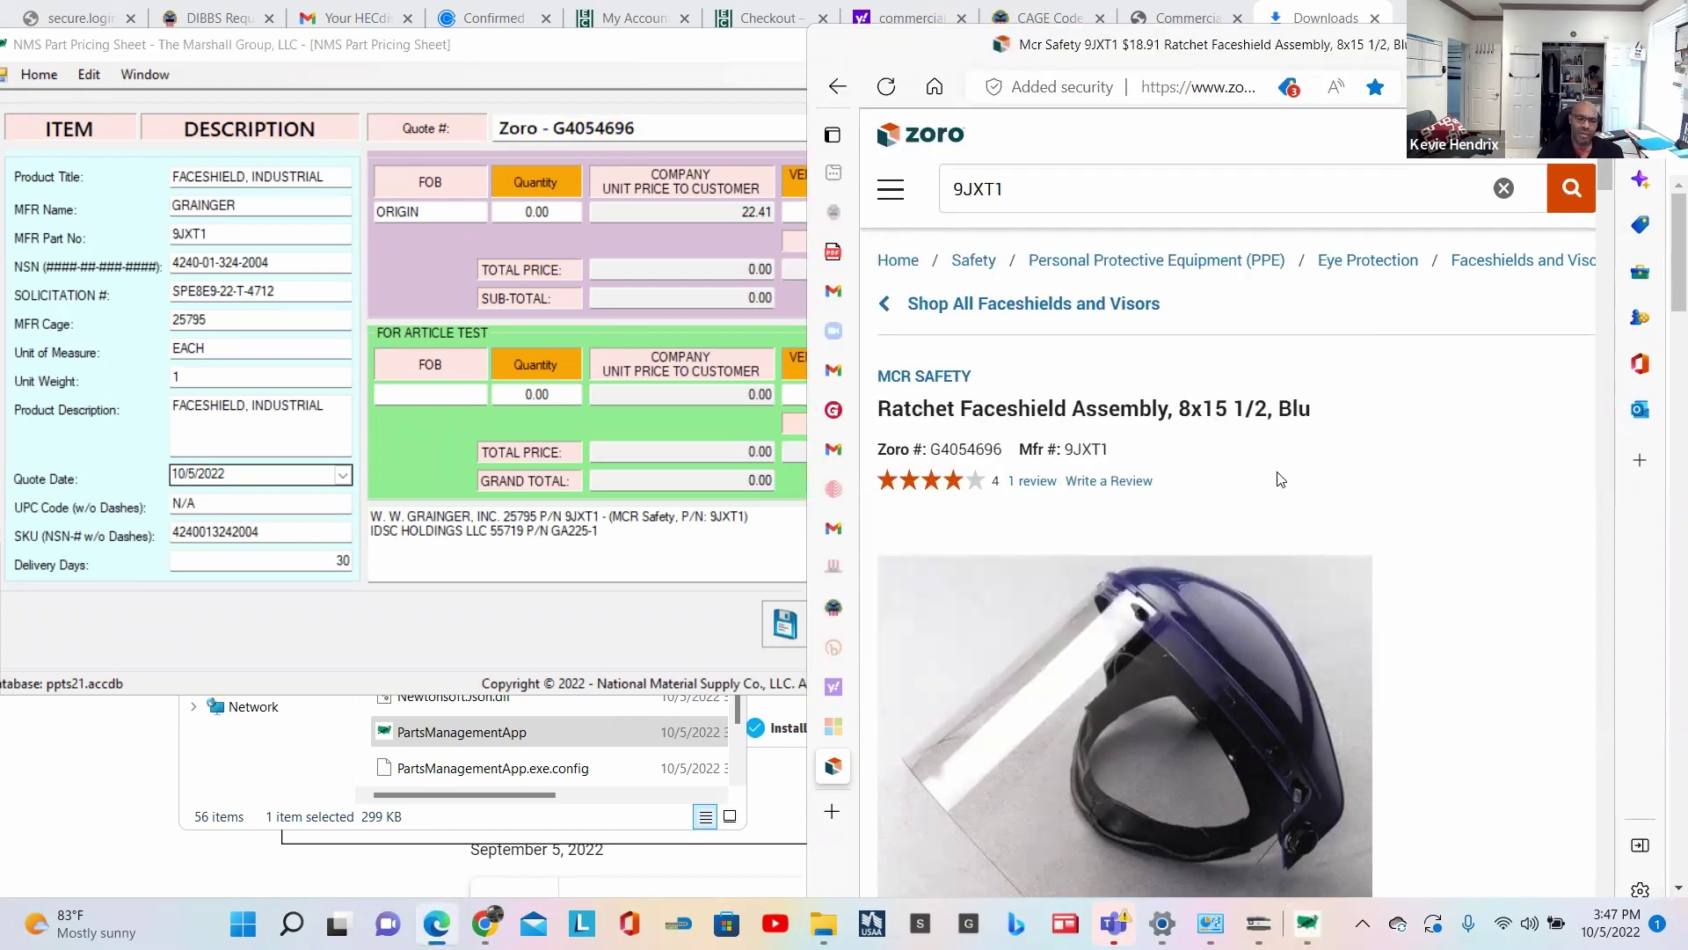
# Step: Replace the 22.41 vendor wholesale unit price with Zoro's 18.91, yielding savings of -6.96
pyautogui.scroll(-5, 1291, 494)
pyautogui.scroll(-7, 1295, 498)
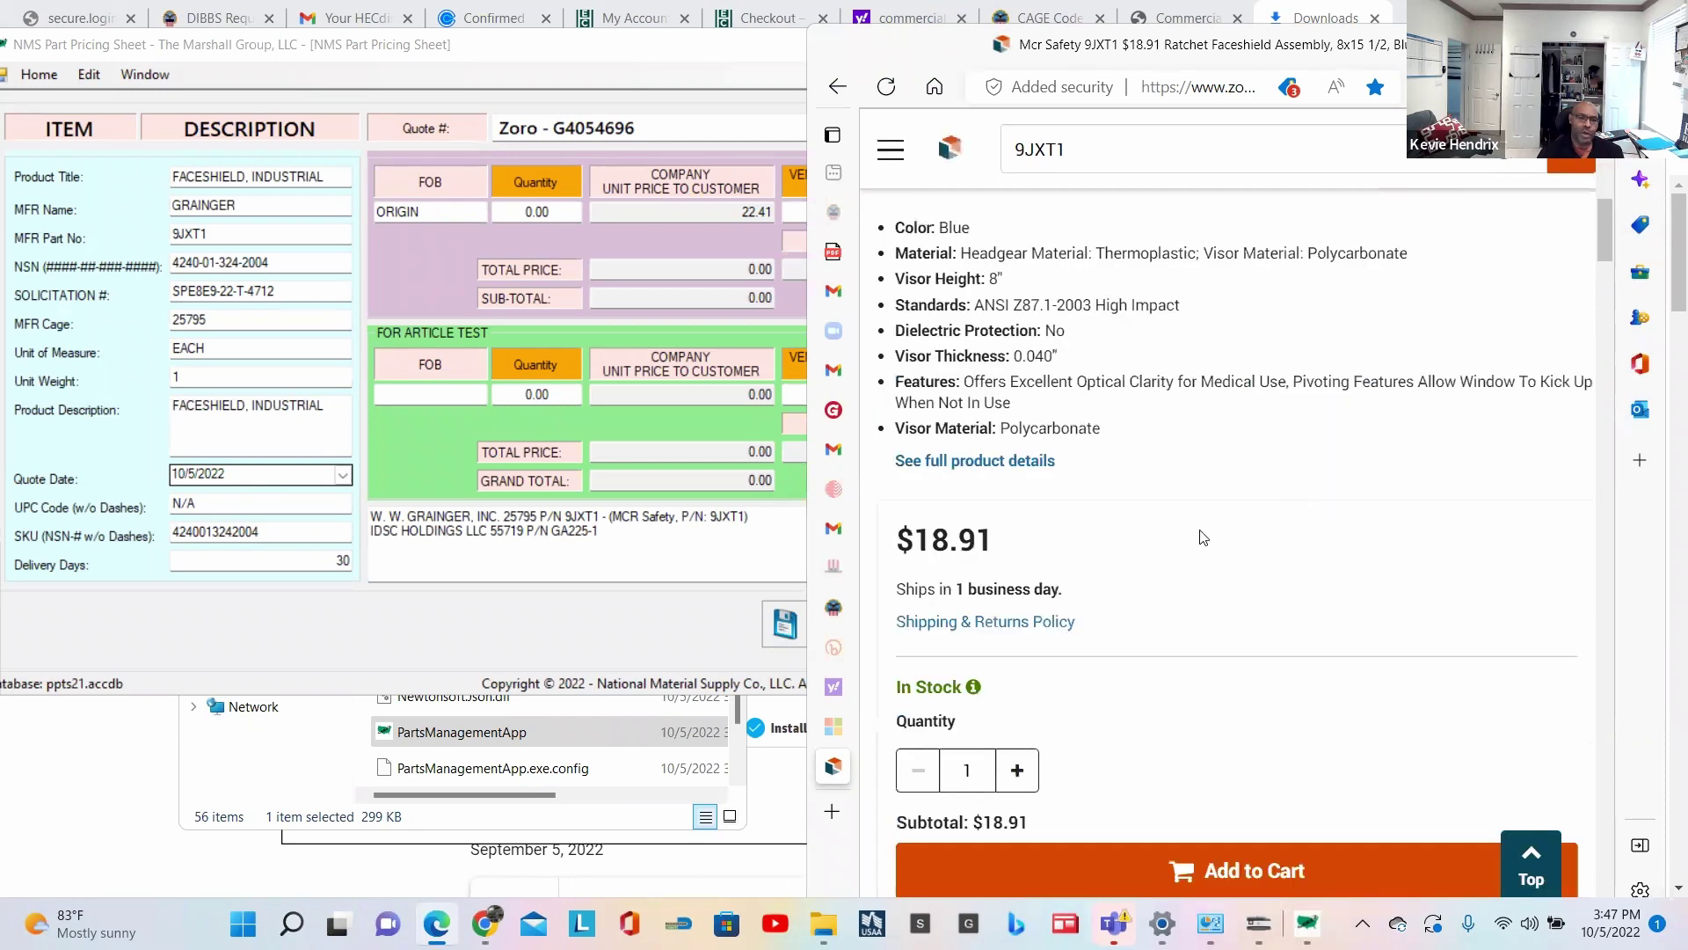
pyautogui.click(735, 233)
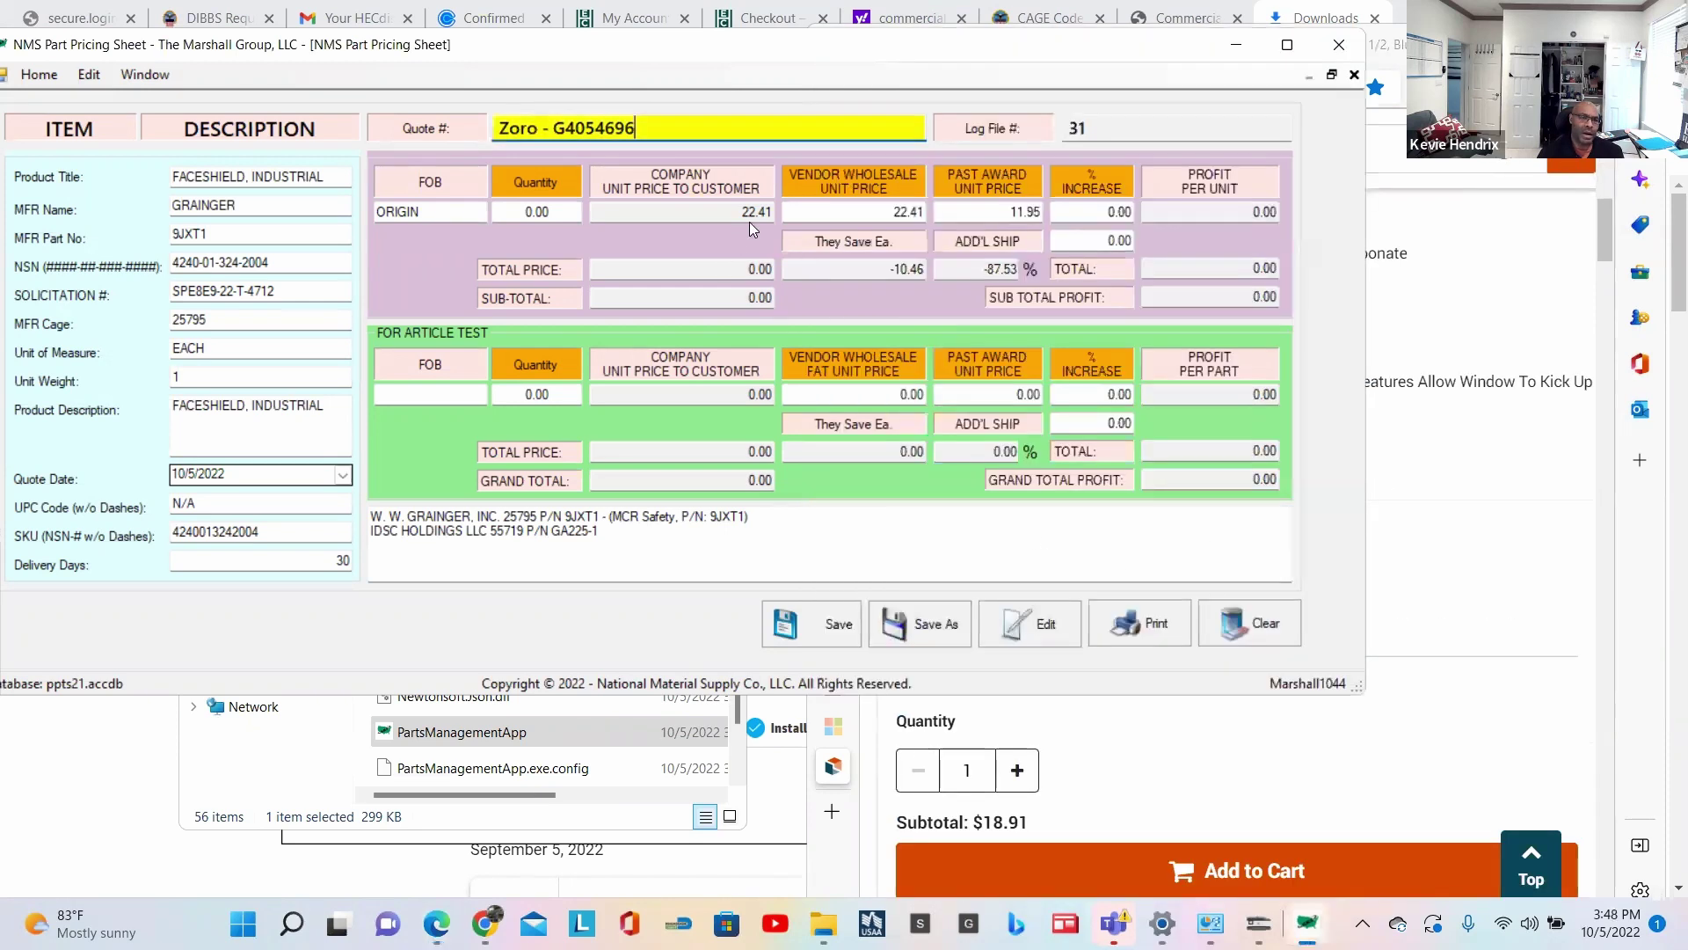
pyautogui.click(891, 211)
pyautogui.moveTo(894, 211); pyautogui.dragTo(935, 212)
pyautogui.write('18.91')
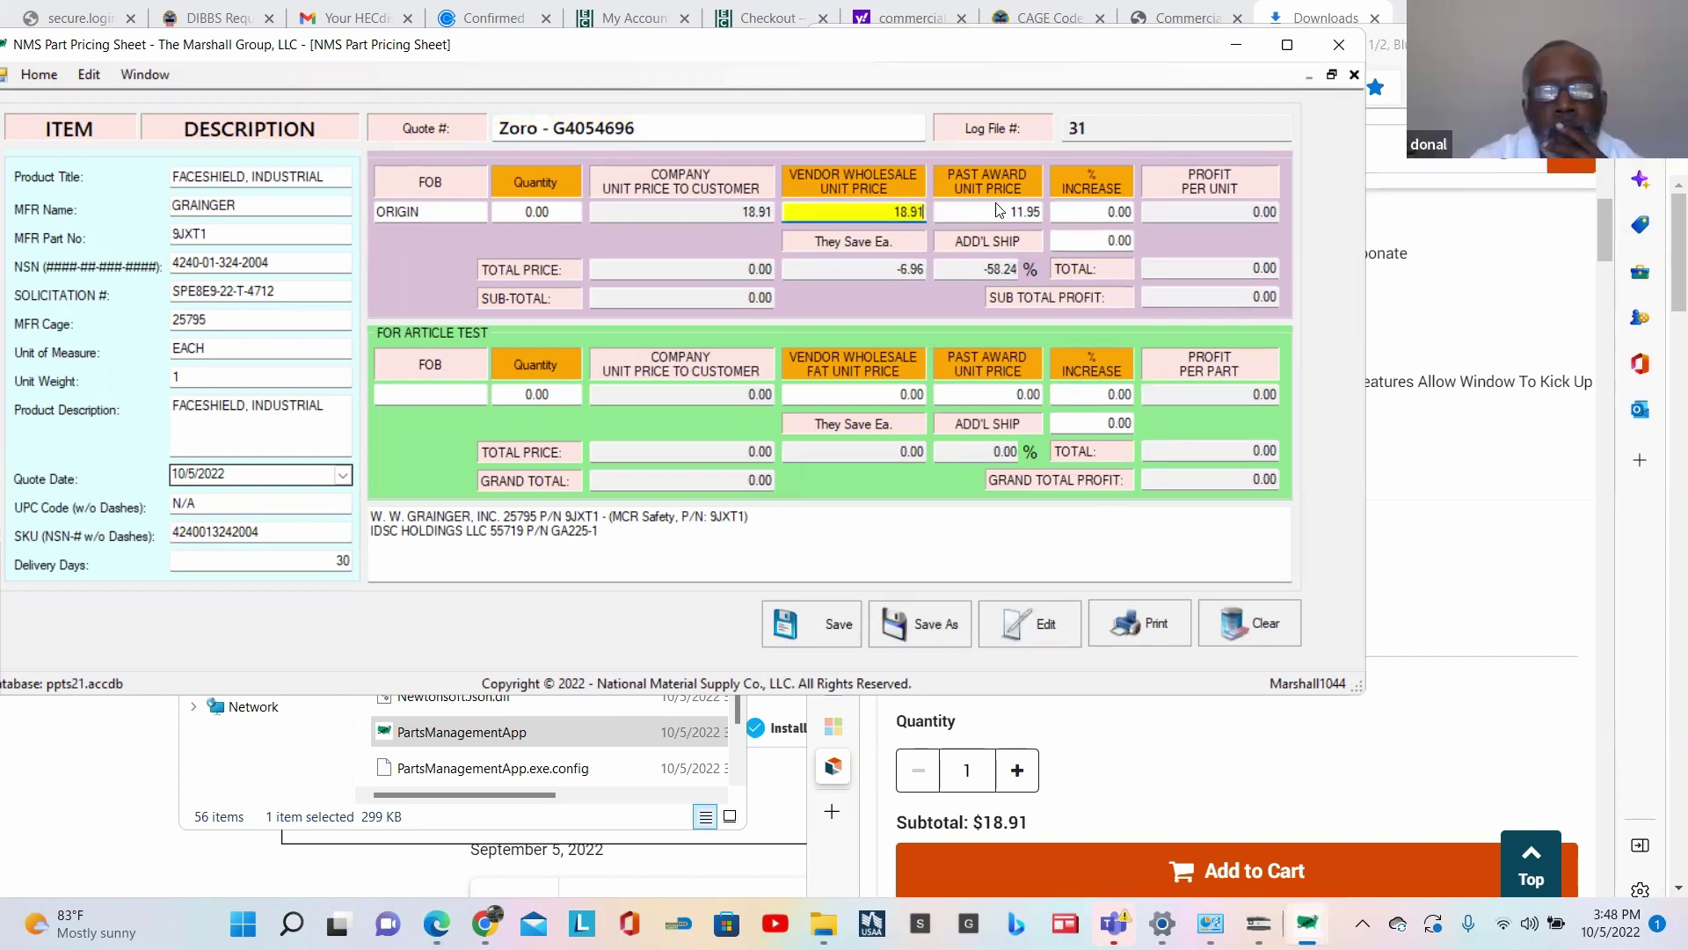
pyautogui.click(999, 211)
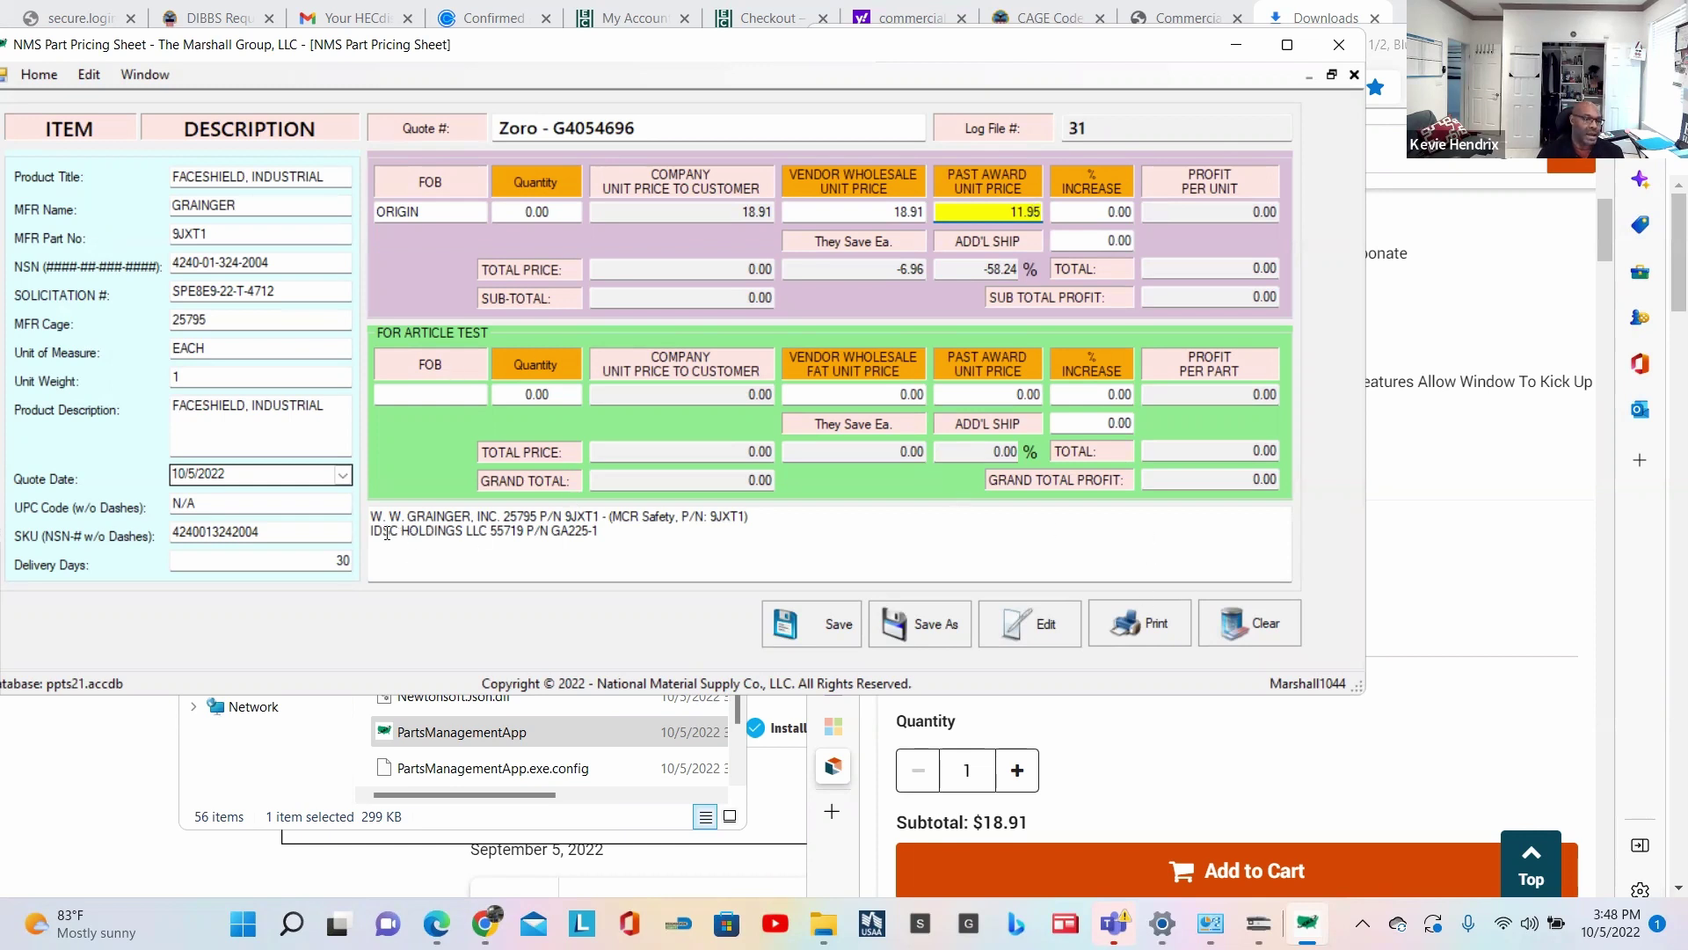
# Step: Copy the IDSC HOLDINGS GA225-1 source line from the notes
pyautogui.moveTo(553, 530); pyautogui.dragTo(602, 535)
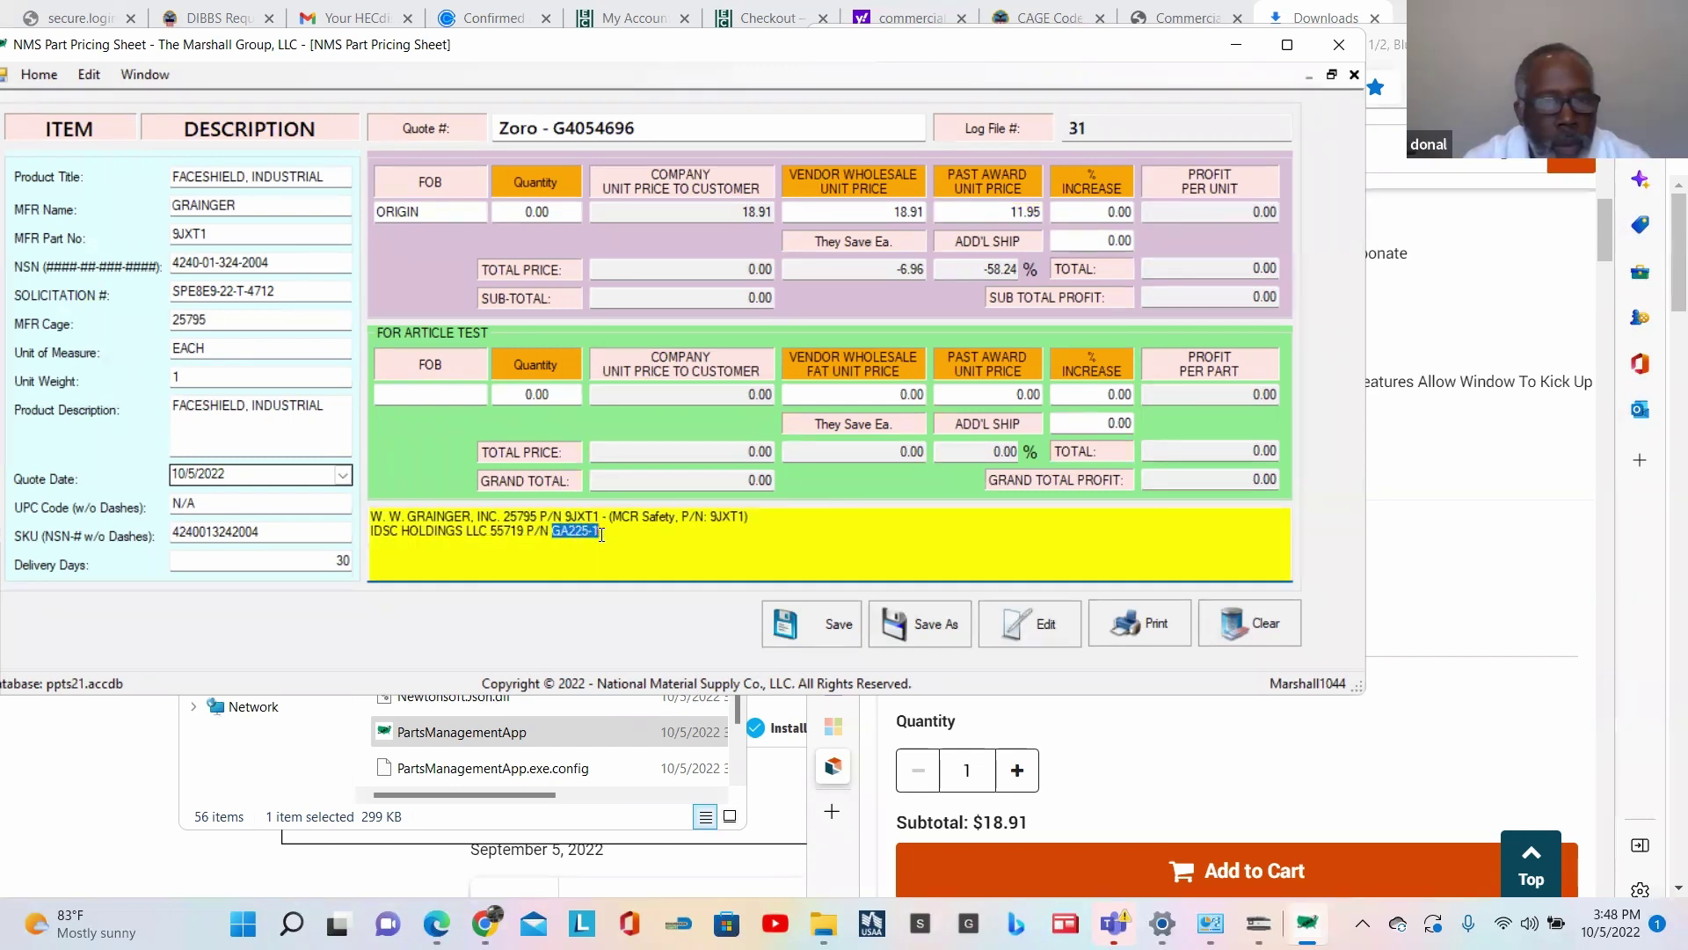
pyautogui.click(603, 533)
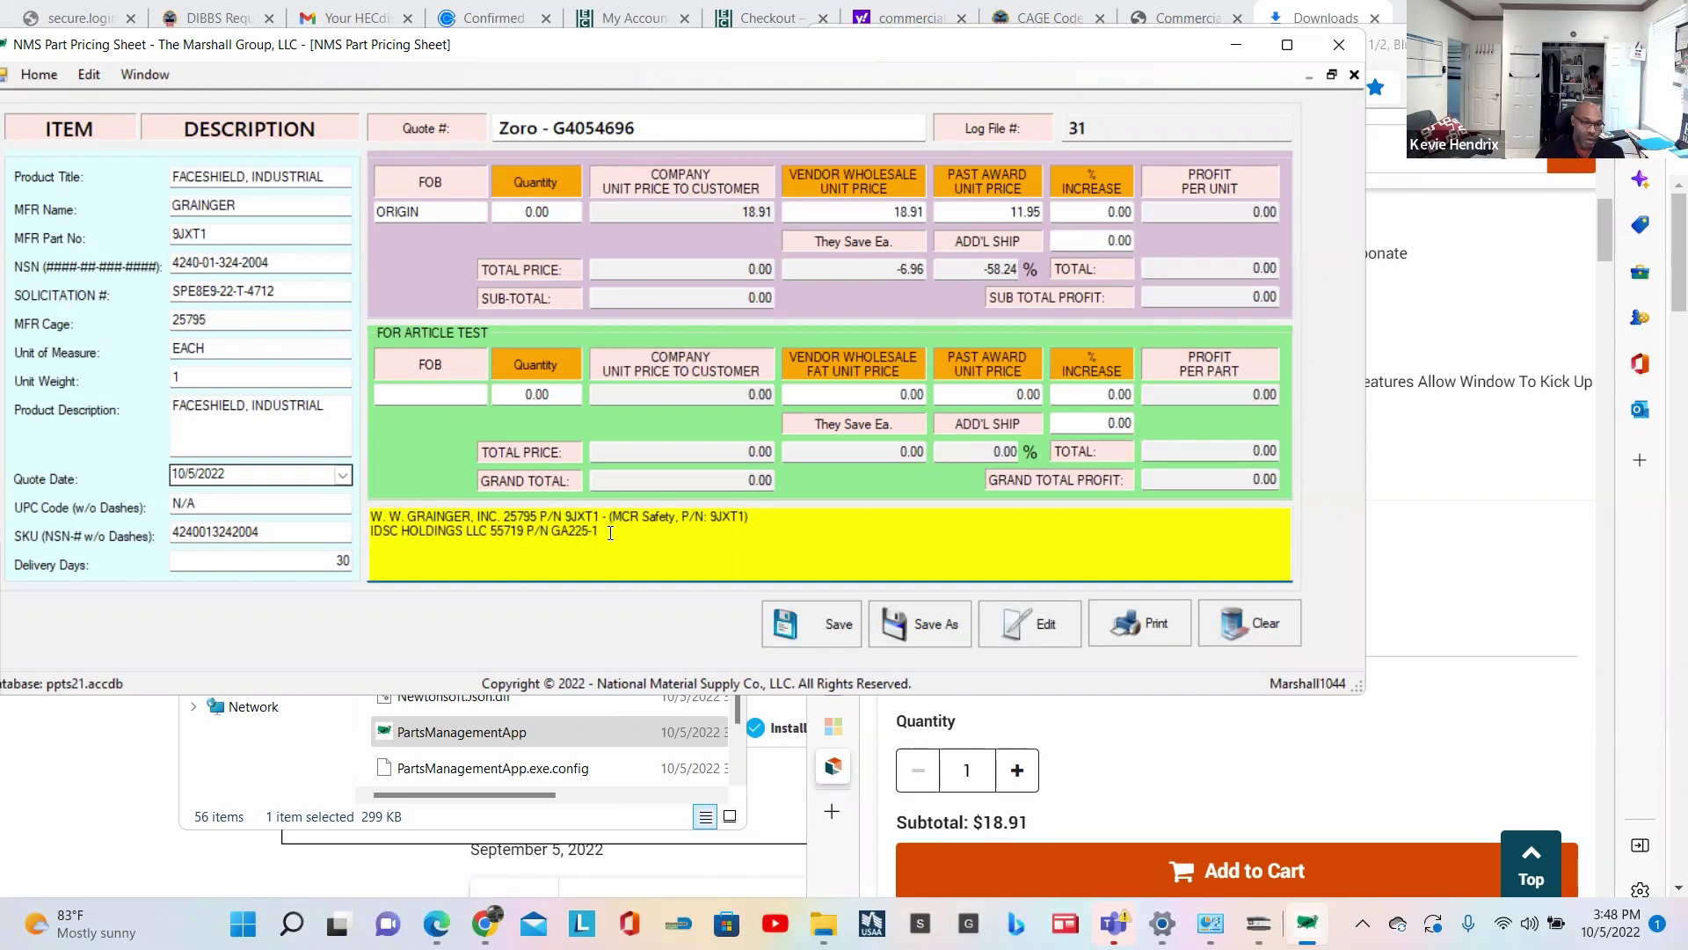
pyautogui.press('BackSpace')
pyautogui.hotkey('shift', 'Home')
pyautogui.hotkey('ctrl', 'c')
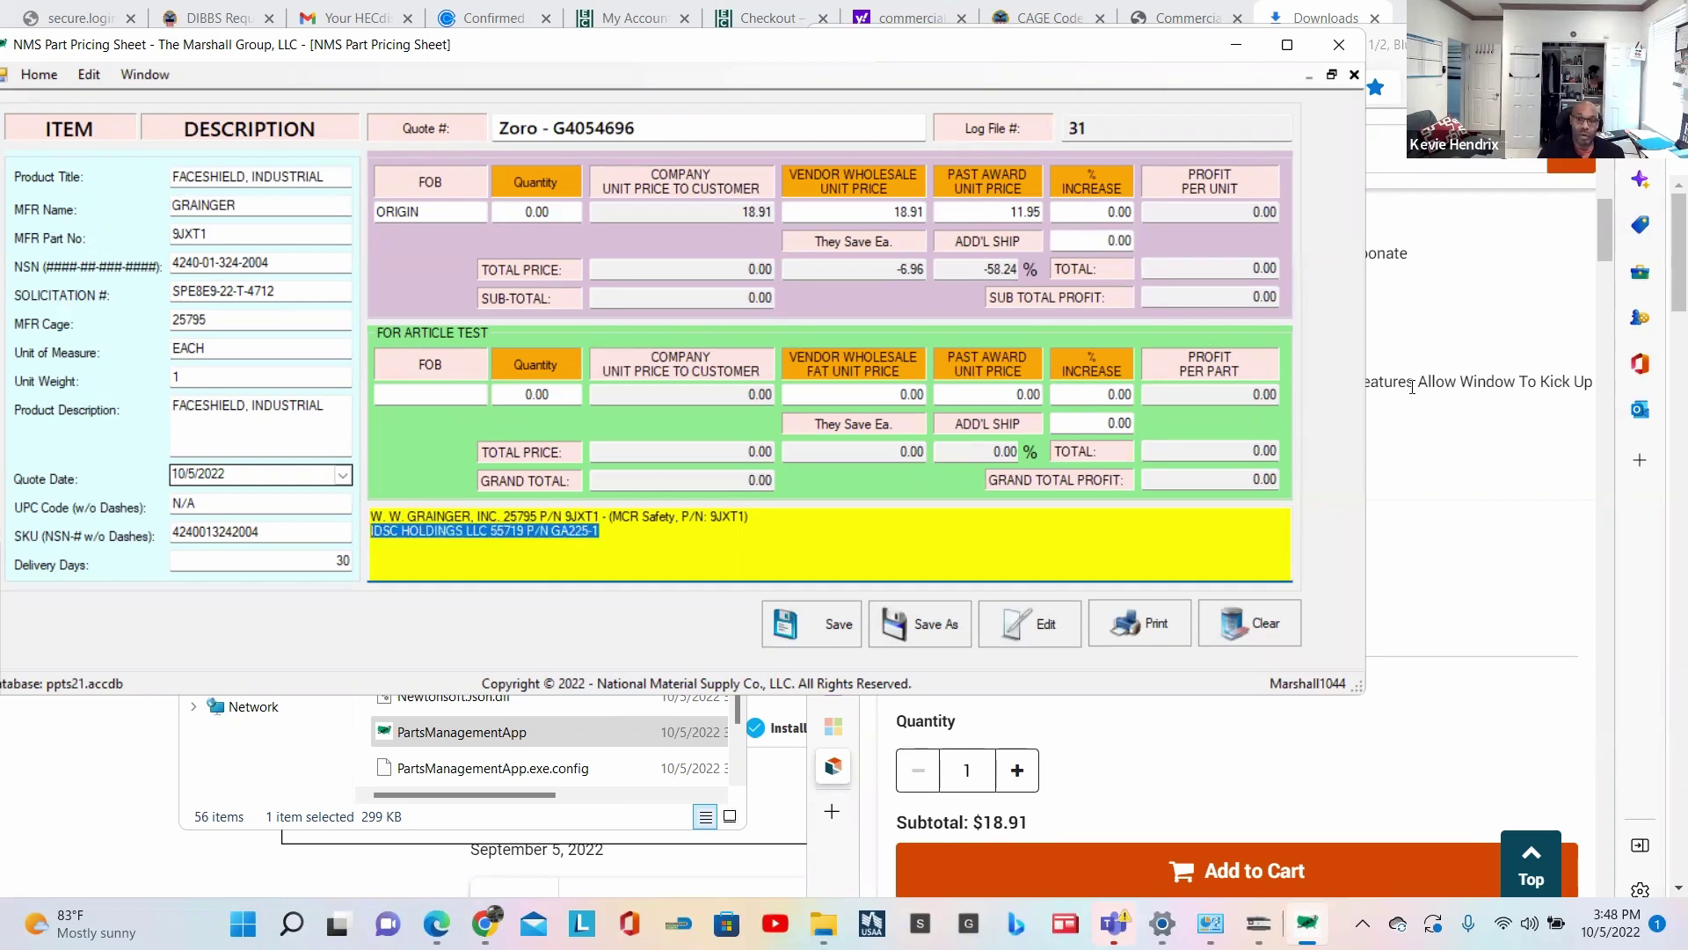
# Step: Web-search 'IDSC HOLDINGS GA225-1' in a new tab, trimming 'LLC 55719 P/N' from the query
pyautogui.click(1502, 283)
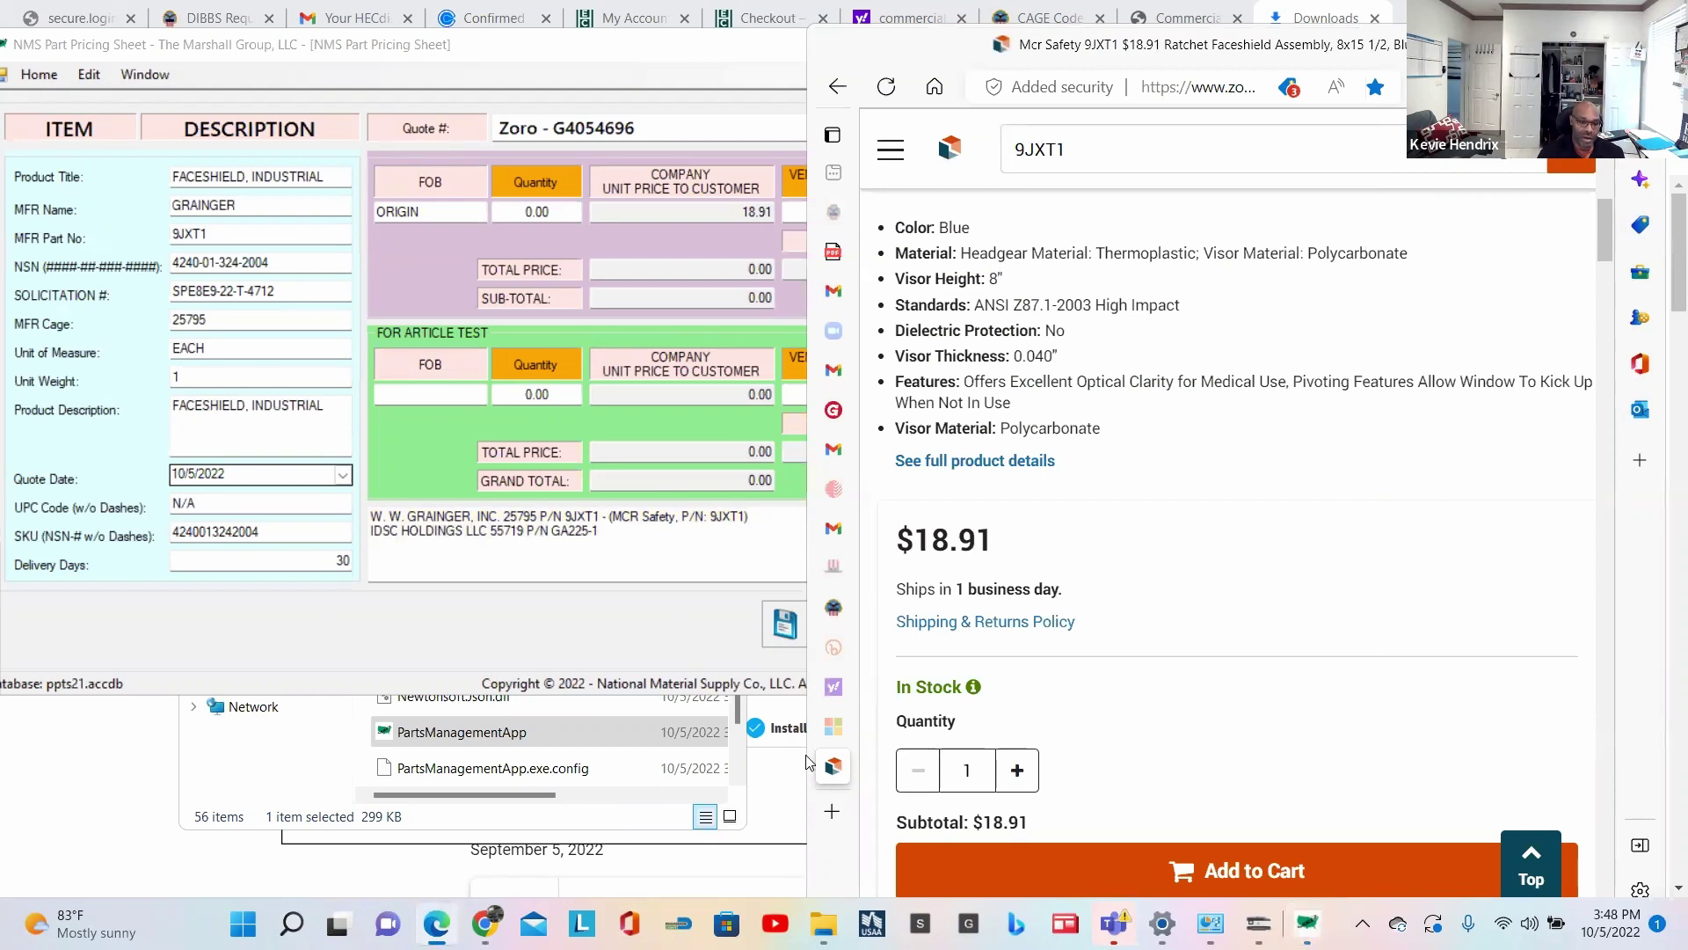
pyautogui.click(833, 813)
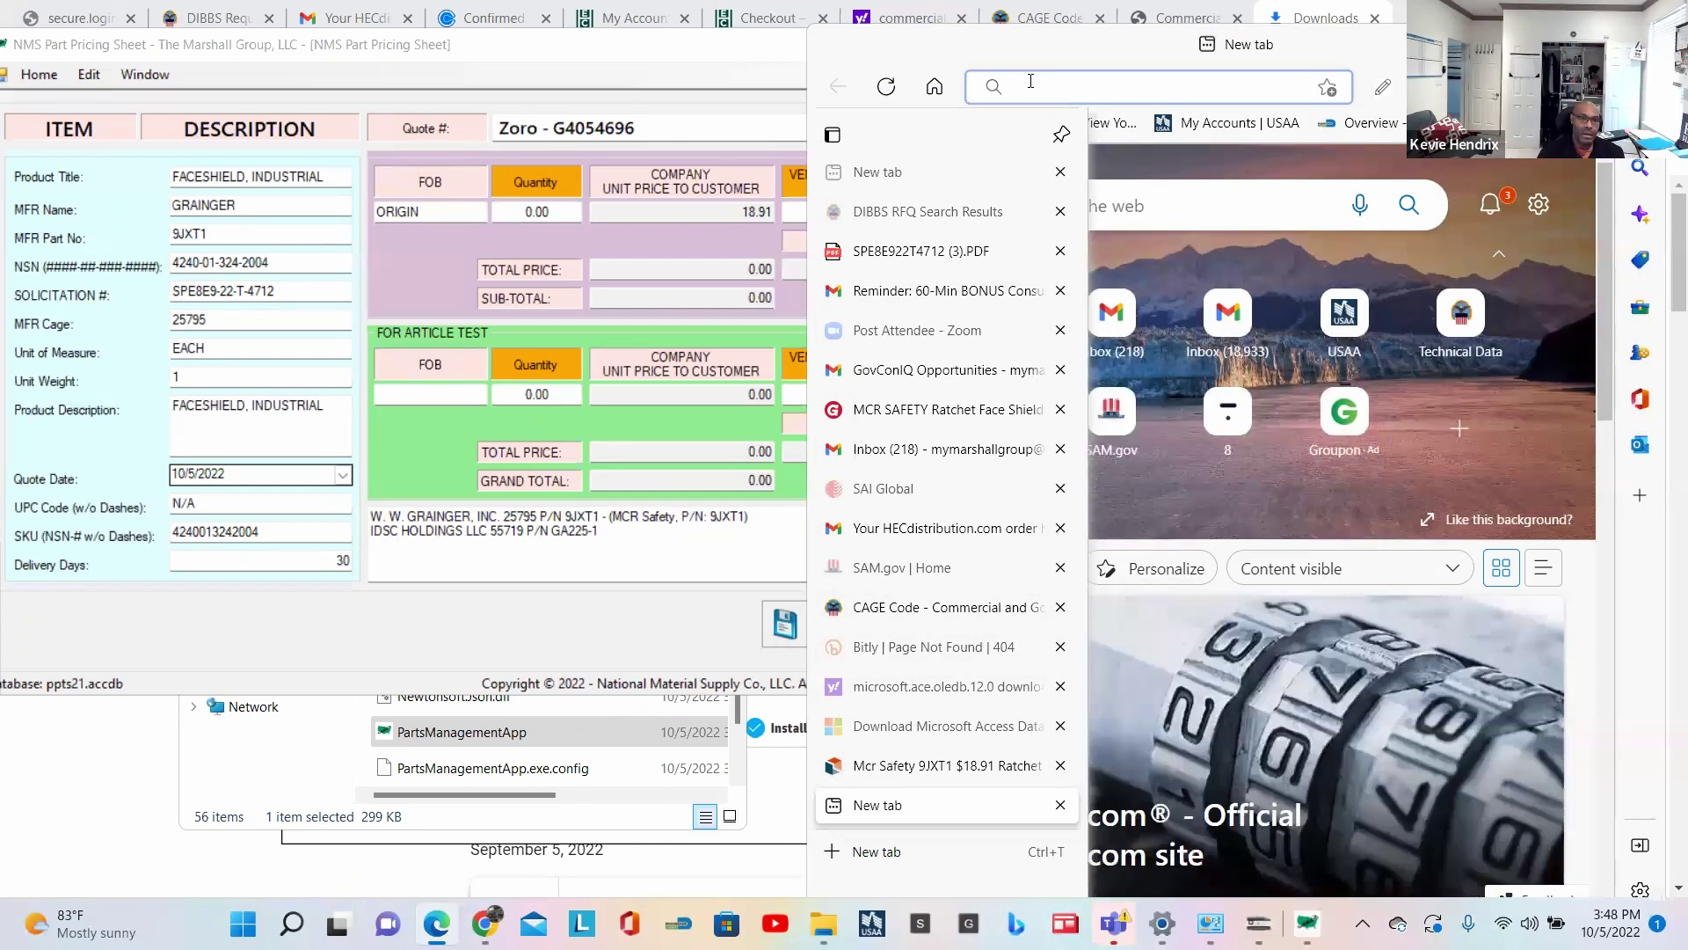
pyautogui.click(1033, 82)
pyautogui.hotkey('ctrl', 'v')
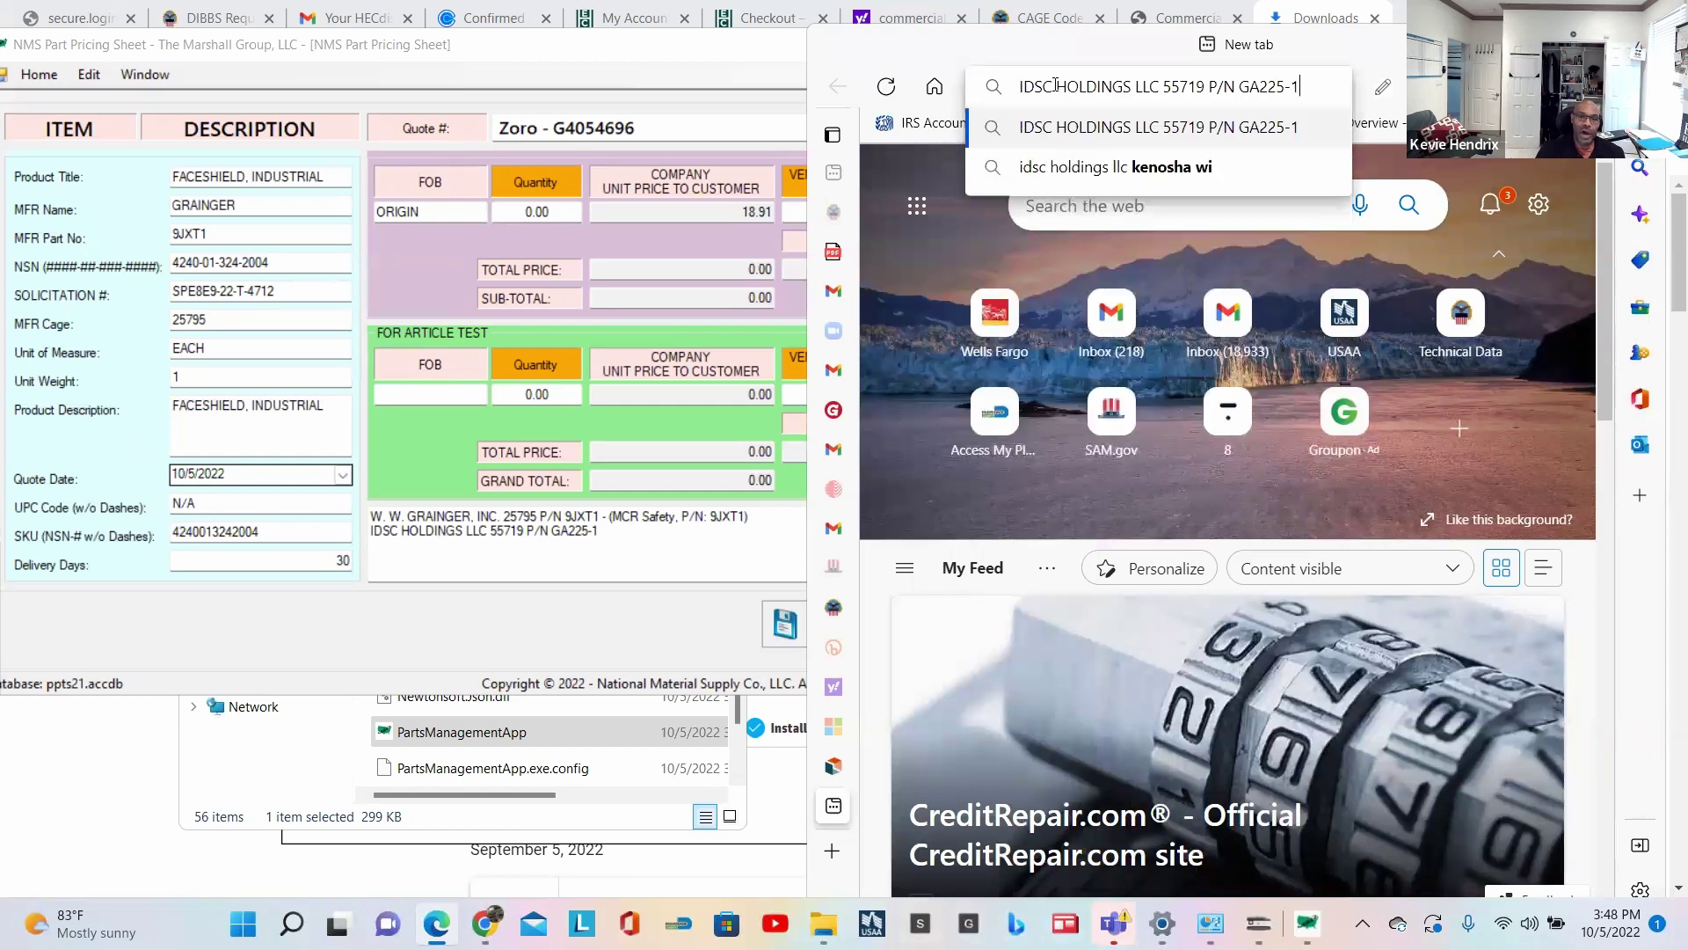
pyautogui.press('Left')
pyautogui.press('Left')
pyautogui.press('Left')
pyautogui.press('Left')
pyautogui.press('Left')
pyautogui.press('Left')
pyautogui.press('Left')
pyautogui.press('Left')
pyautogui.hotkey('shift', 'Left')
pyautogui.hotkey('shift', 'Left')
pyautogui.hotkey('shift', 'Left')
pyautogui.hotkey('shift', 'Left')
pyautogui.hotkey('shift', 'Left')
pyautogui.hotkey('shift', 'Left')
pyautogui.hotkey('shift', 'Left')
pyautogui.hotkey('shift', 'Left')
pyautogui.hotkey('shift', 'Left')
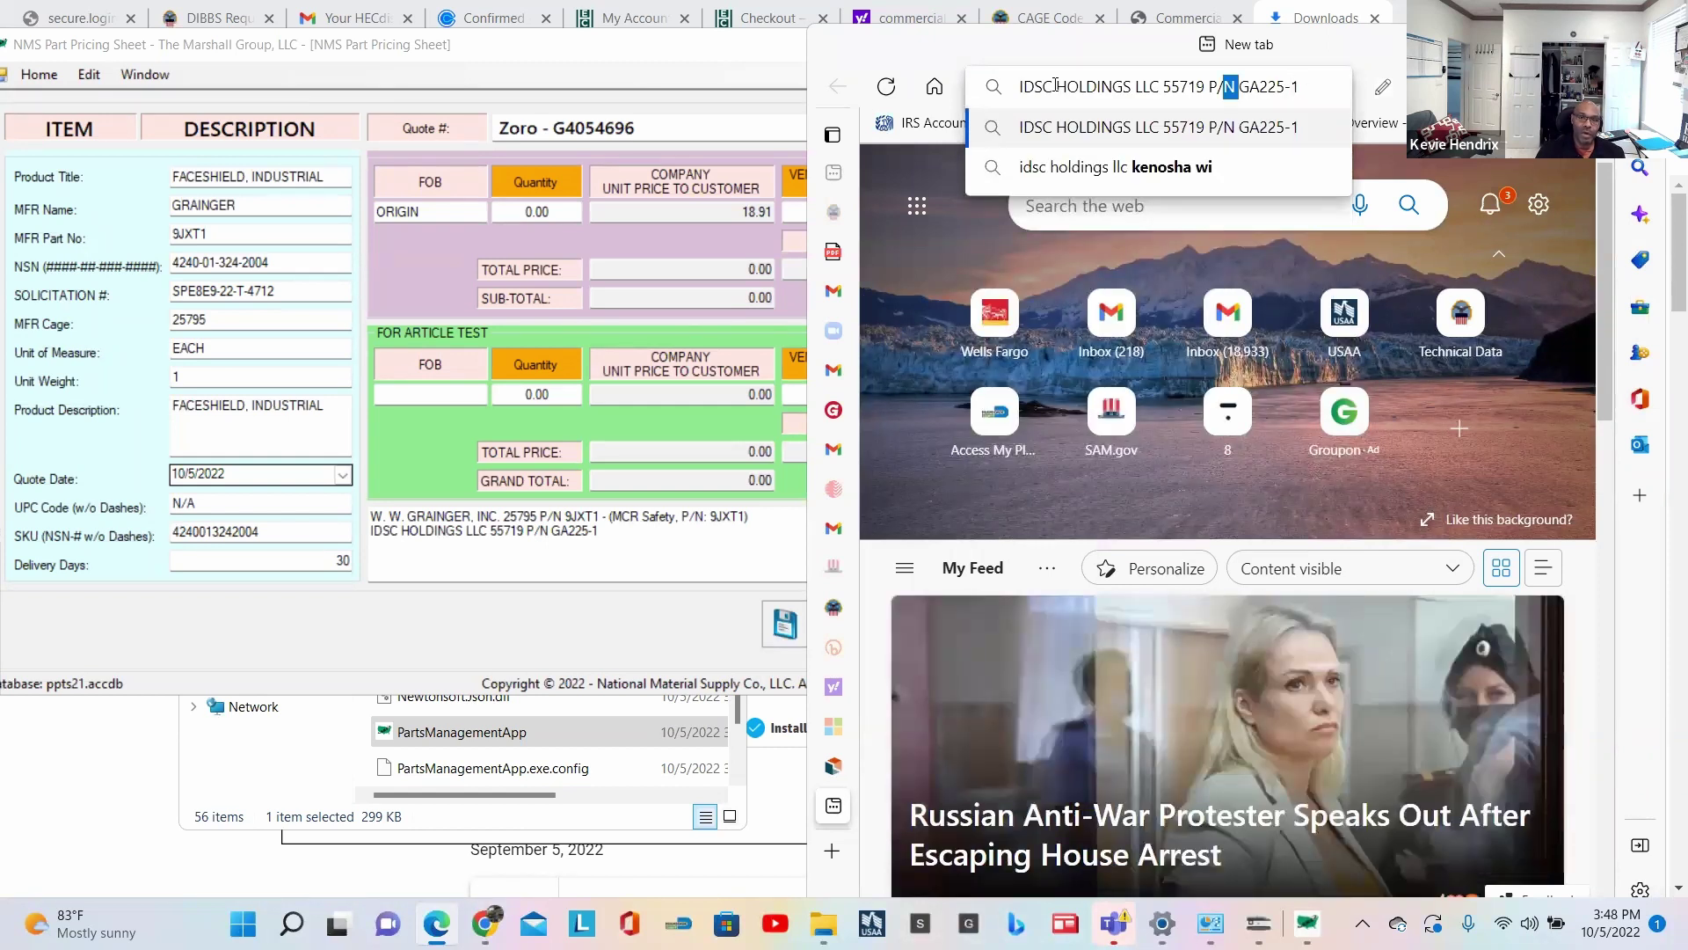
pyautogui.hotkey('shift', 'Left')
pyautogui.hotkey('shift', 'Left')
pyautogui.hotkey('shift', 'Left')
pyautogui.hotkey('shift', 'Left')
pyautogui.hotkey('shift', 'Left')
pyautogui.hotkey('shift', 'Left')
pyautogui.hotkey('shift', 'Left')
pyautogui.hotkey('shift', 'Left')
pyautogui.hotkey('shift', 'Left')
pyautogui.hotkey('shift', 'Left')
pyautogui.hotkey('shift', 'Left')
pyautogui.hotkey('shift', 'Left')
pyautogui.hotkey('shift', 'Left')
pyautogui.hotkey('shift', 'Right')
pyautogui.hotkey('shift', 'Right')
pyautogui.hotkey('shift', 'Right')
pyautogui.hotkey('shift', 'Right')
pyautogui.hotkey('shift', 'Right')
pyautogui.hotkey('shift', 'Right')
pyautogui.hotkey('shift', 'Right')
pyautogui.hotkey('shift', 'Right')
pyautogui.hotkey('shift', 'Right')
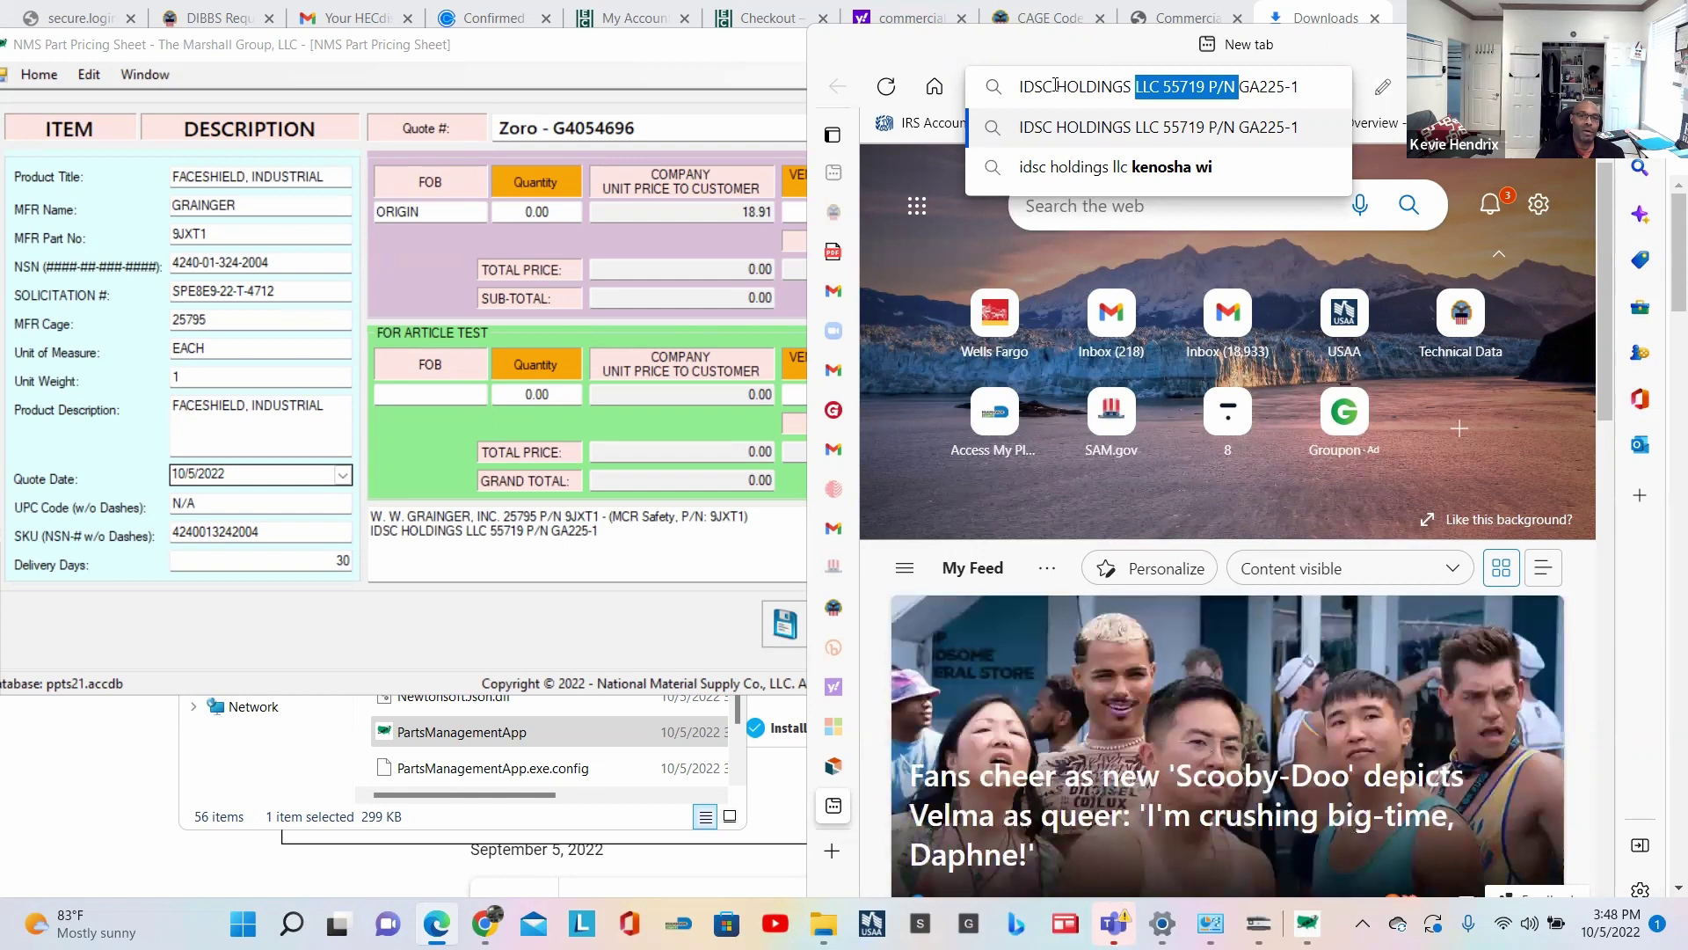
pyautogui.press('BackSpace')
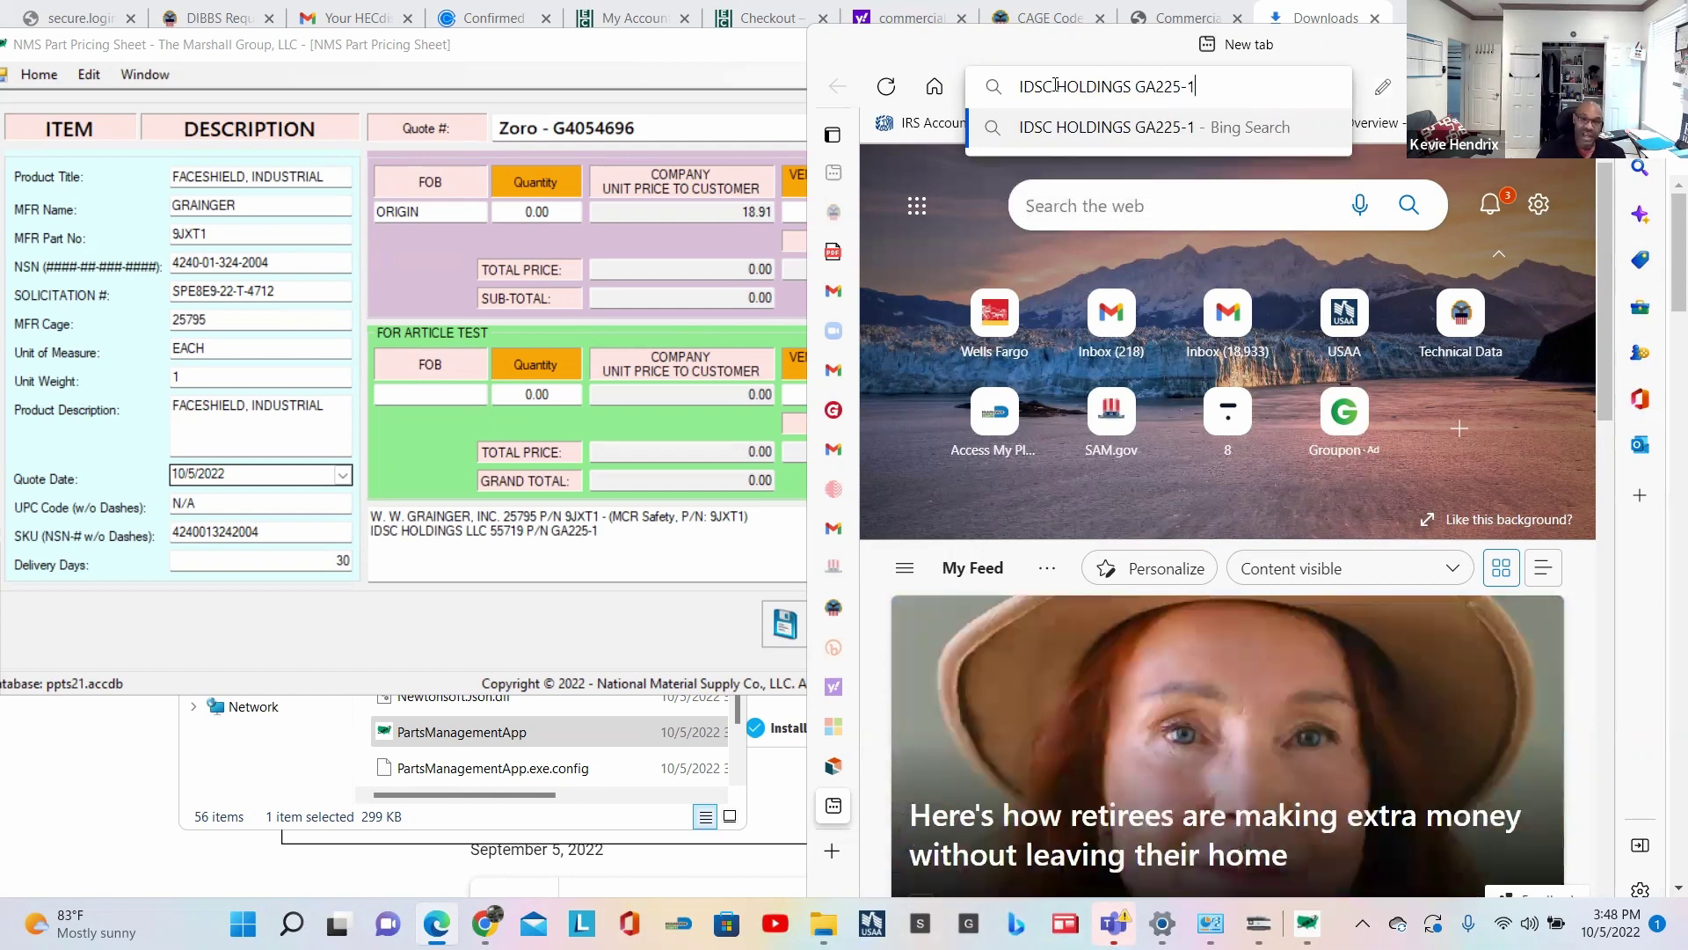
pyautogui.press('Return')
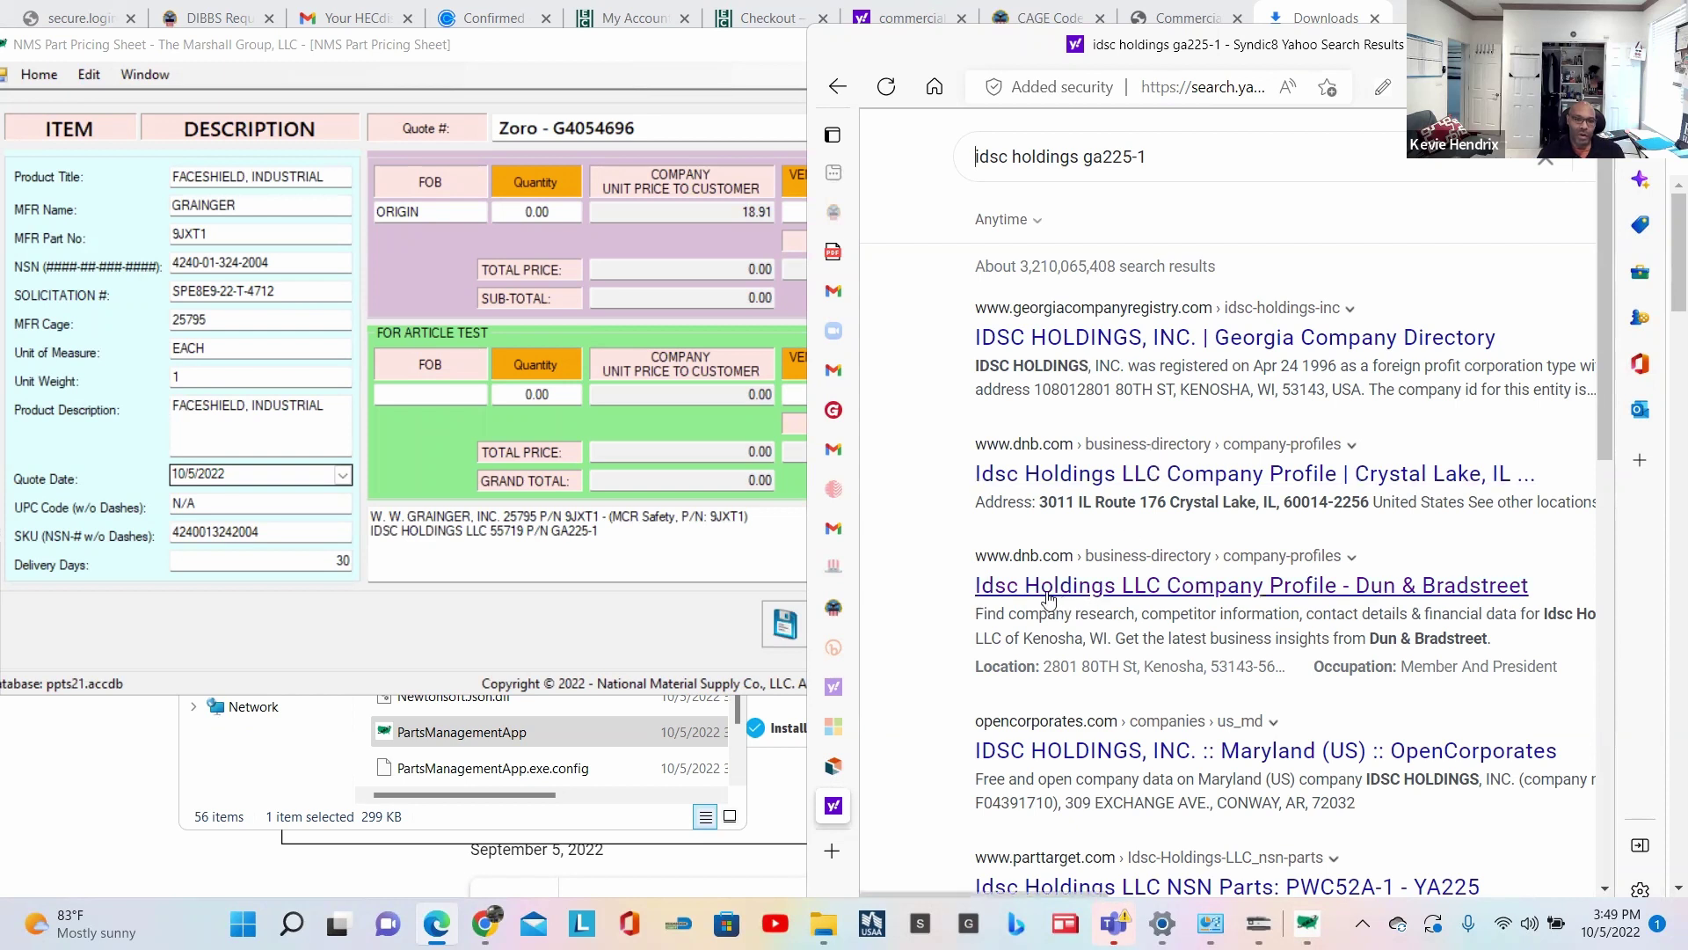
pyautogui.scroll(-3, 1152, 589)
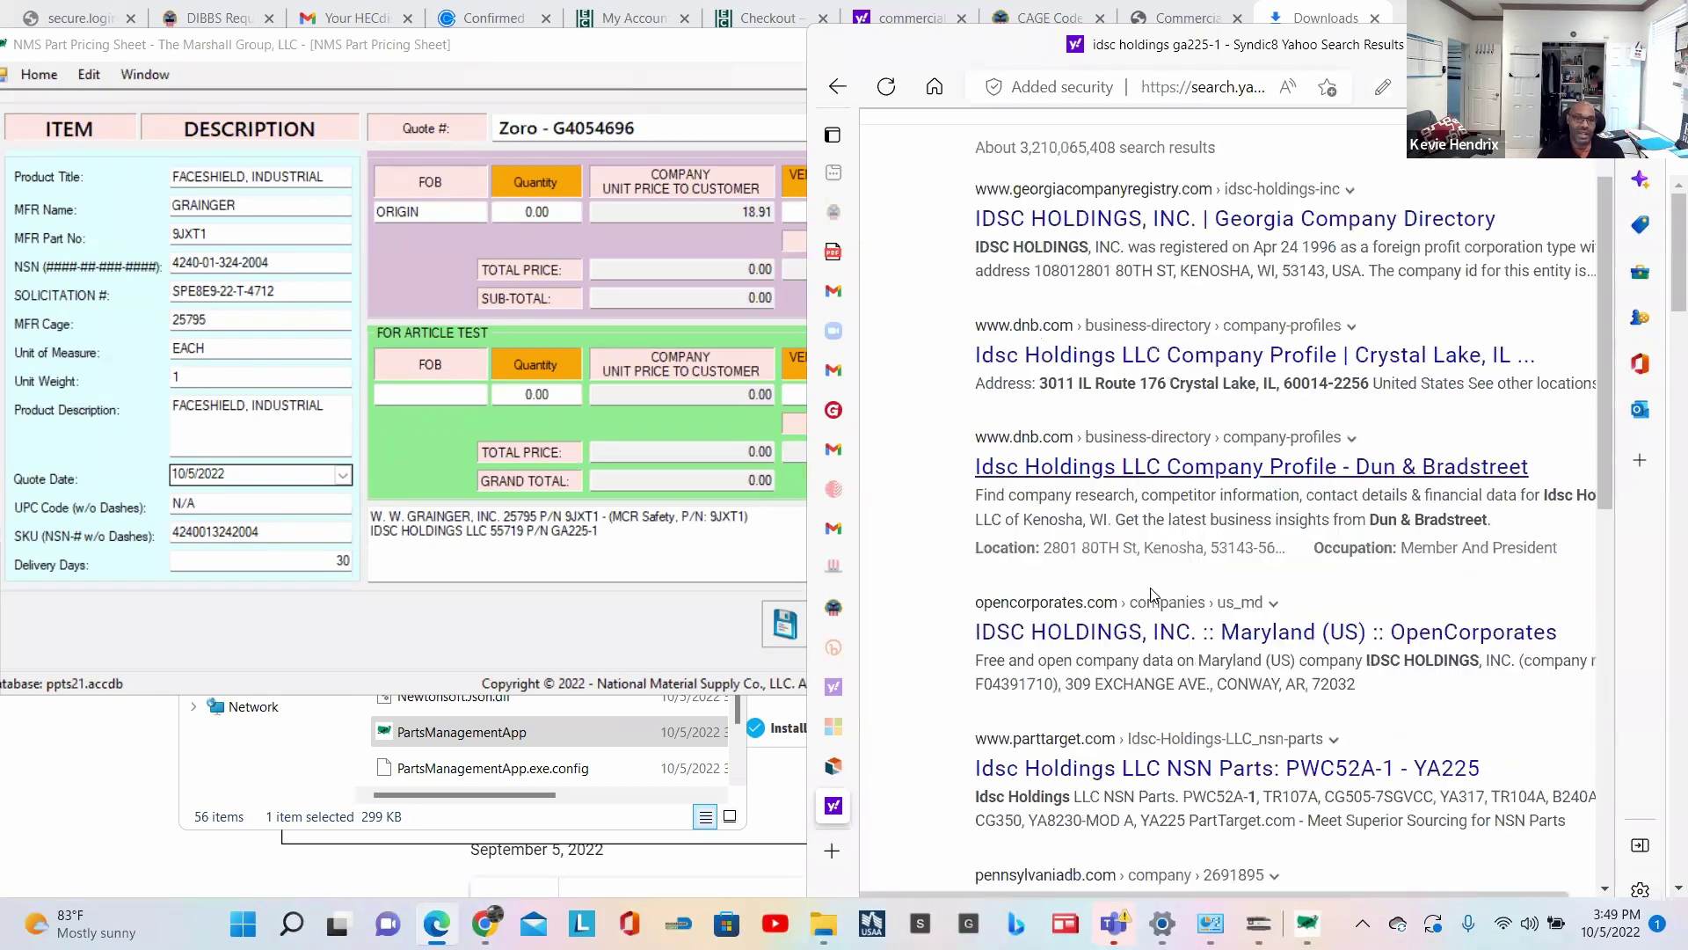
pyautogui.scroll(-1, 1152, 588)
pyautogui.scroll(5, 1224, 141)
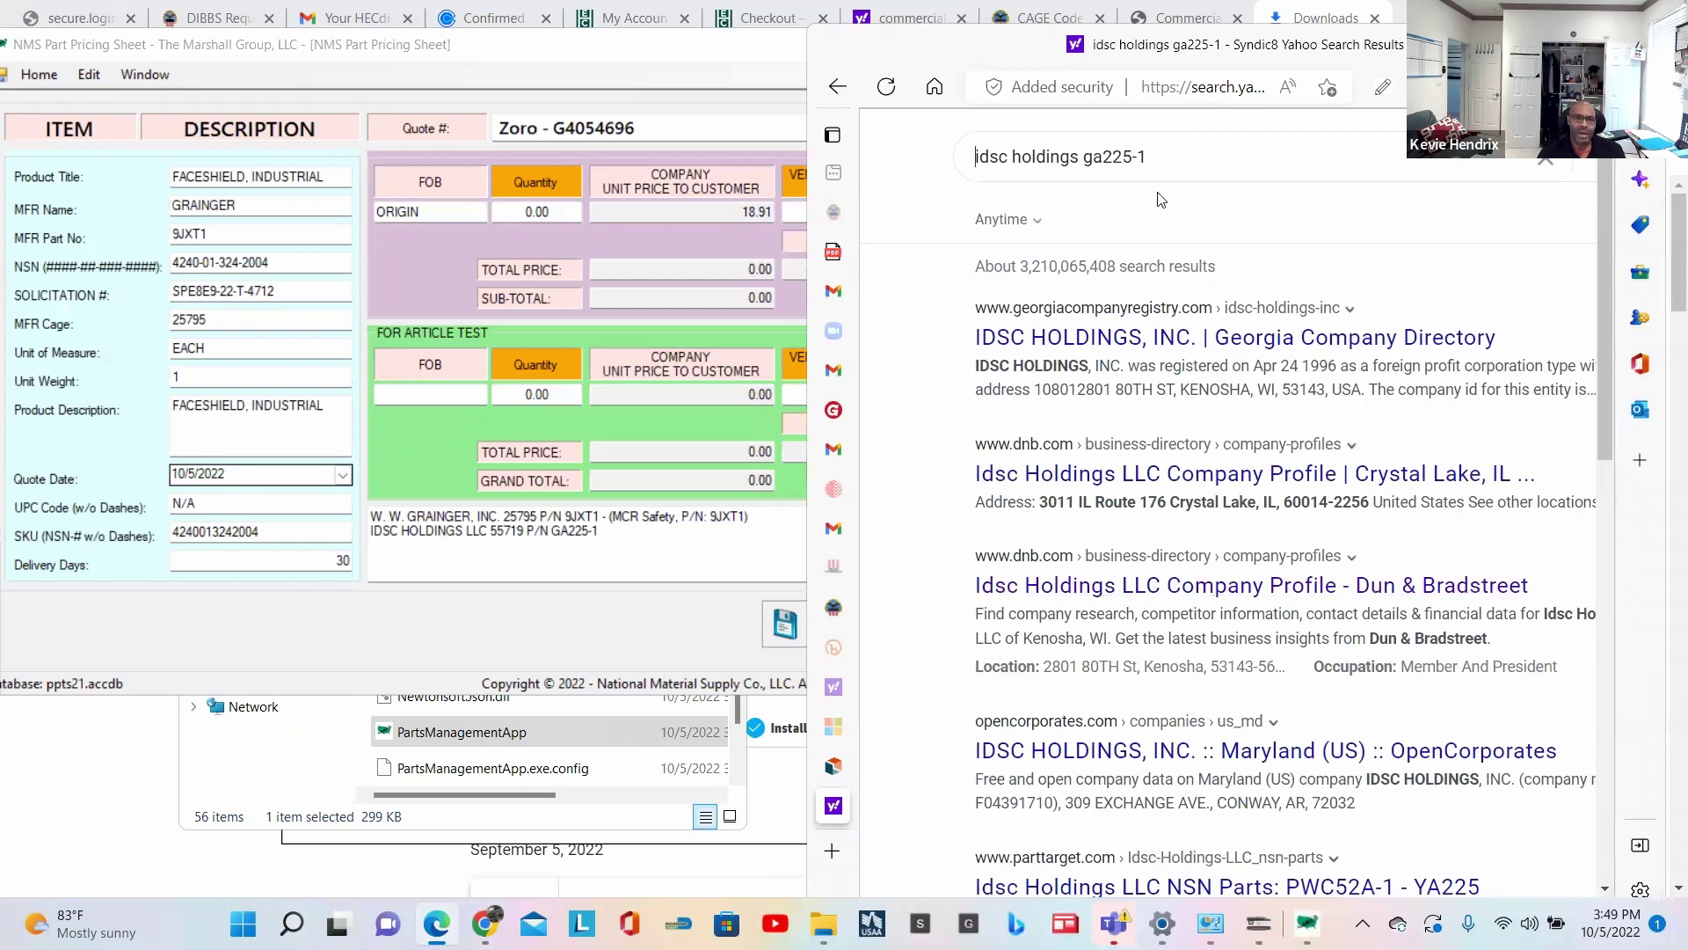
pyautogui.click(1203, 87)
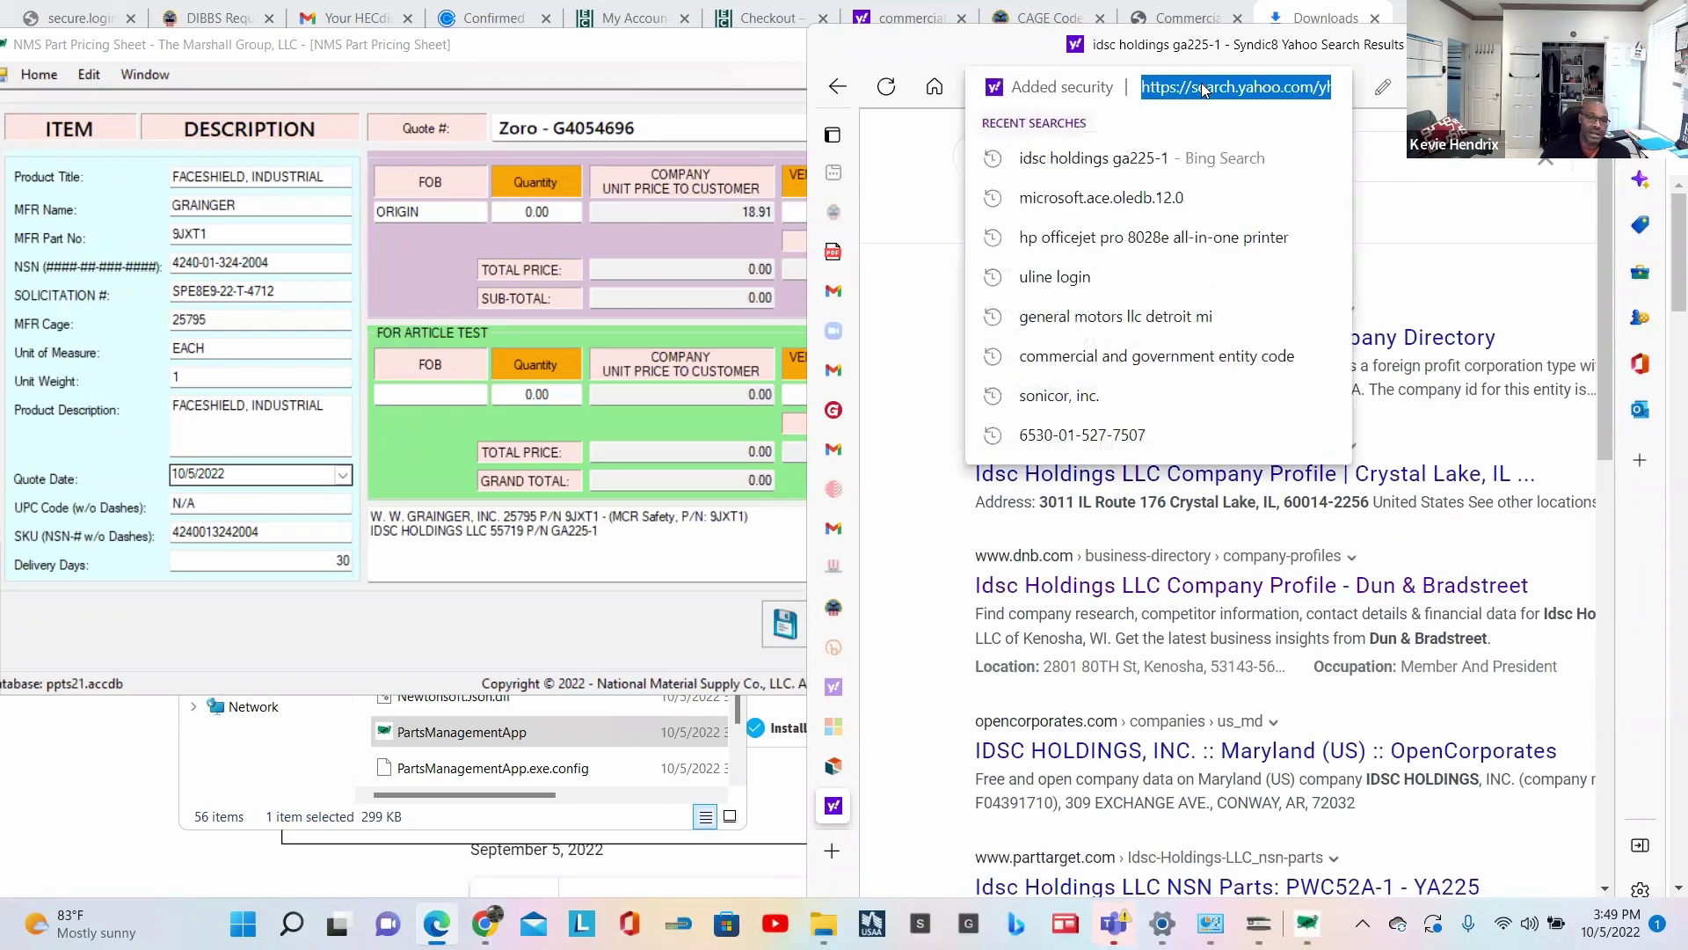
pyautogui.write('www.')
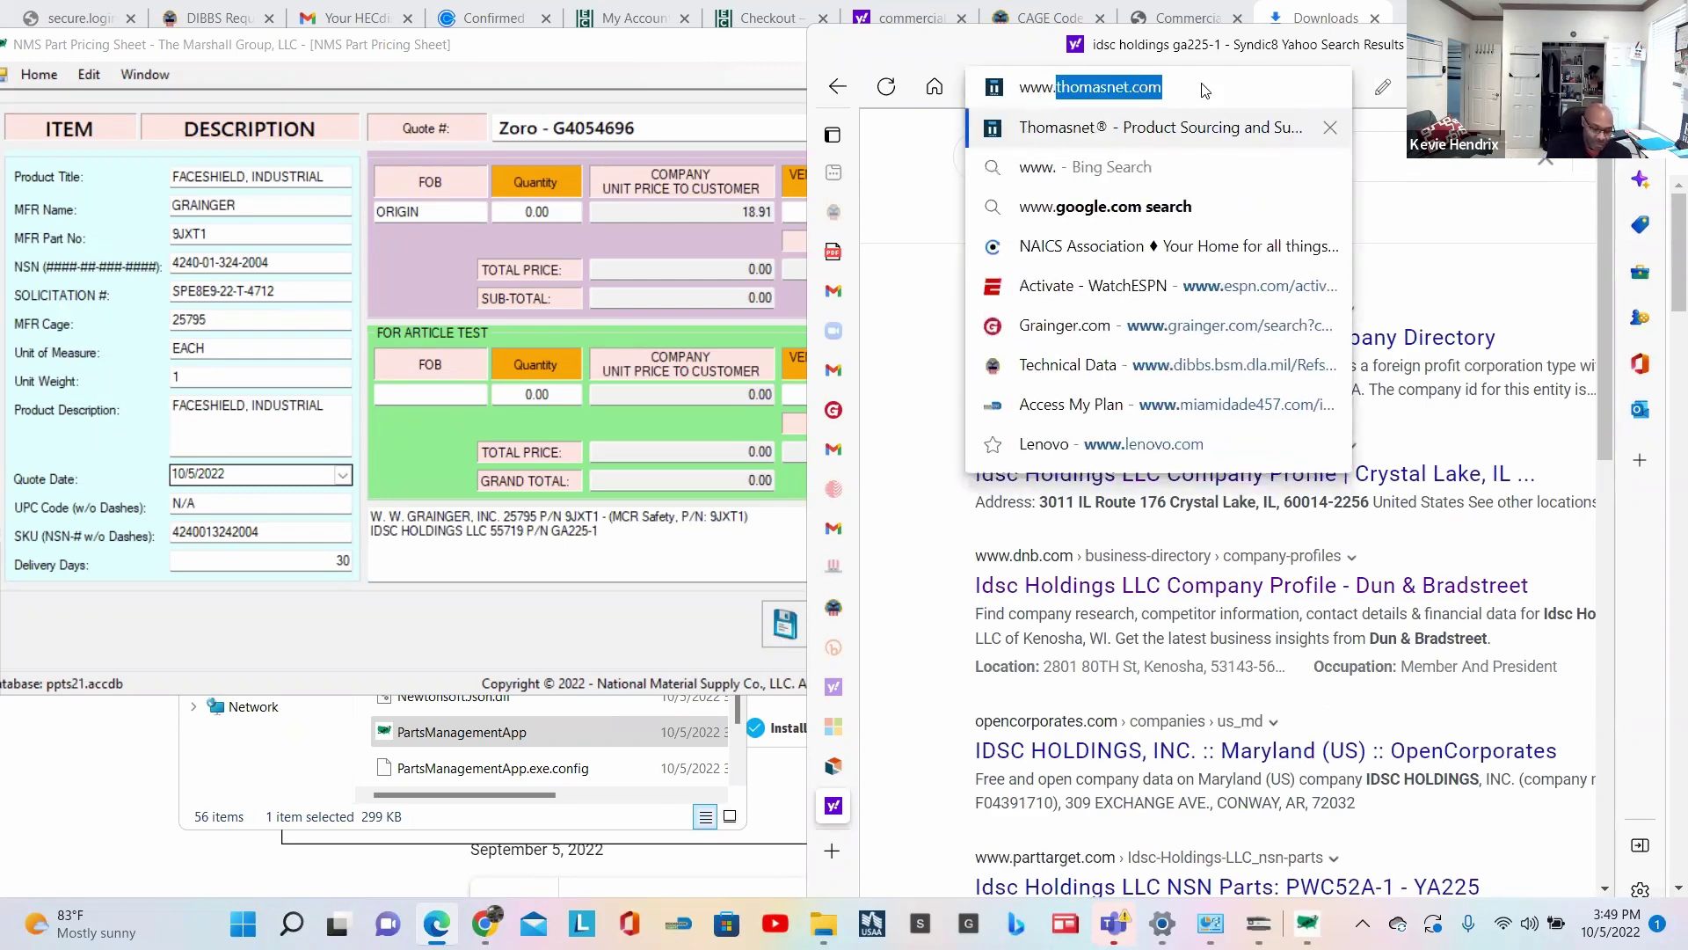
pyautogui.write('googl')
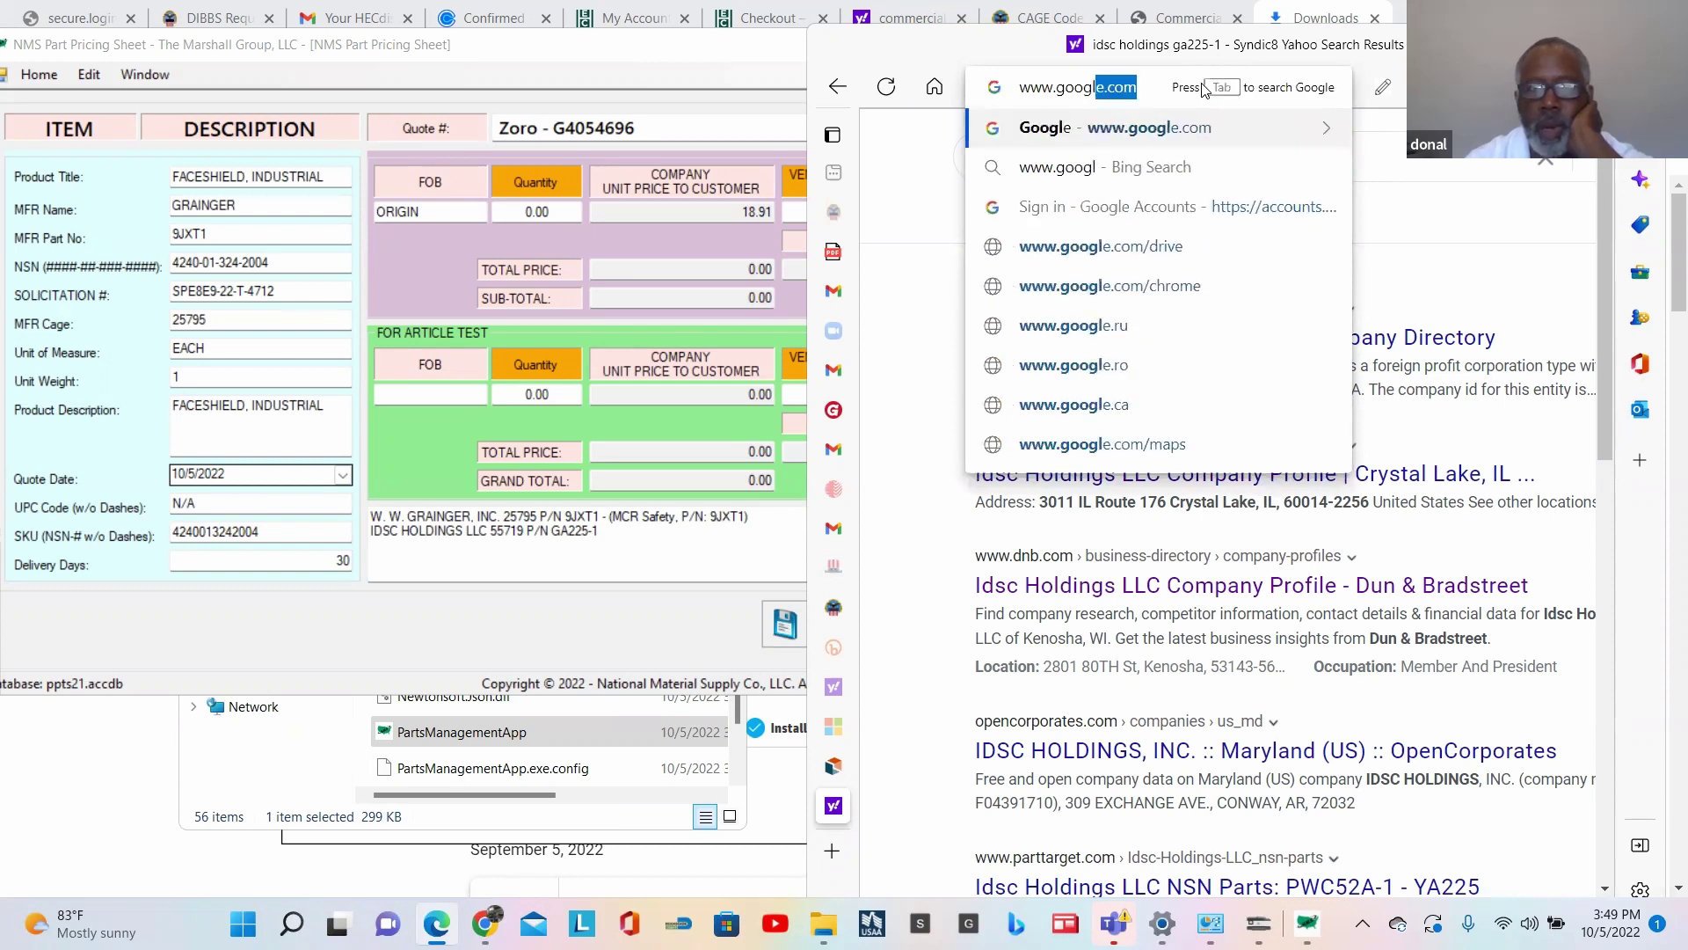
pyautogui.press('Return')
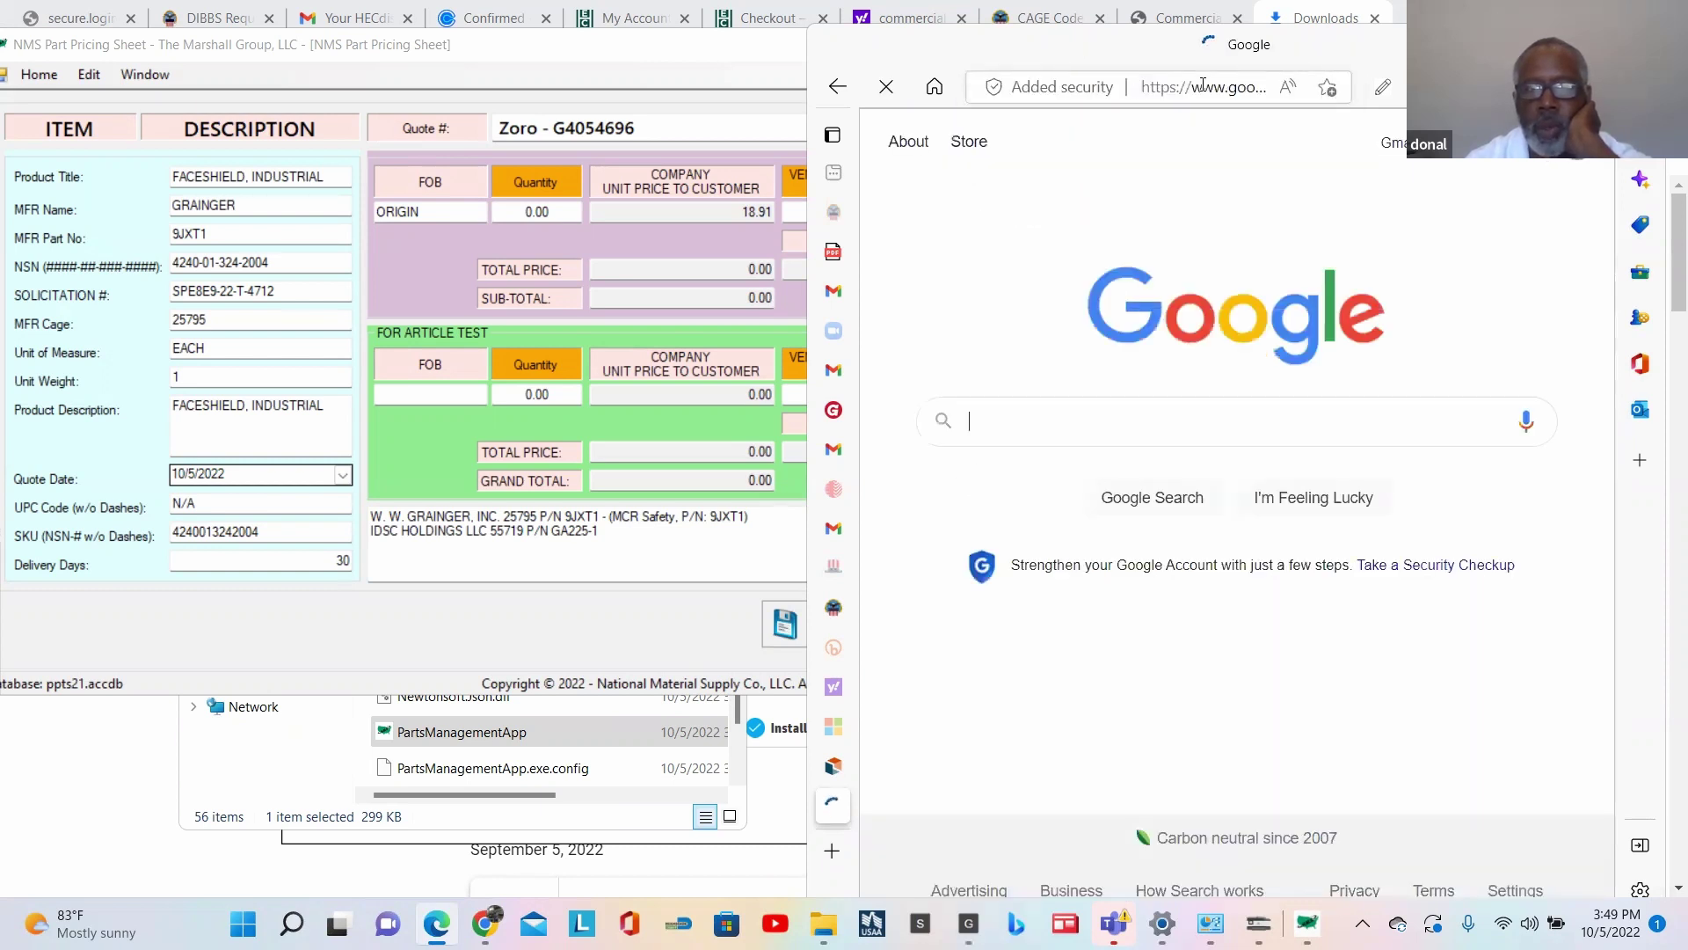
# Step: Search Google for 'IDSC HOLDINGS GA225-1', trimming 'LLC 55719 P/N' from the pasted part line
pyautogui.click(1047, 423)
pyautogui.hotkey('ctrl', 'v')
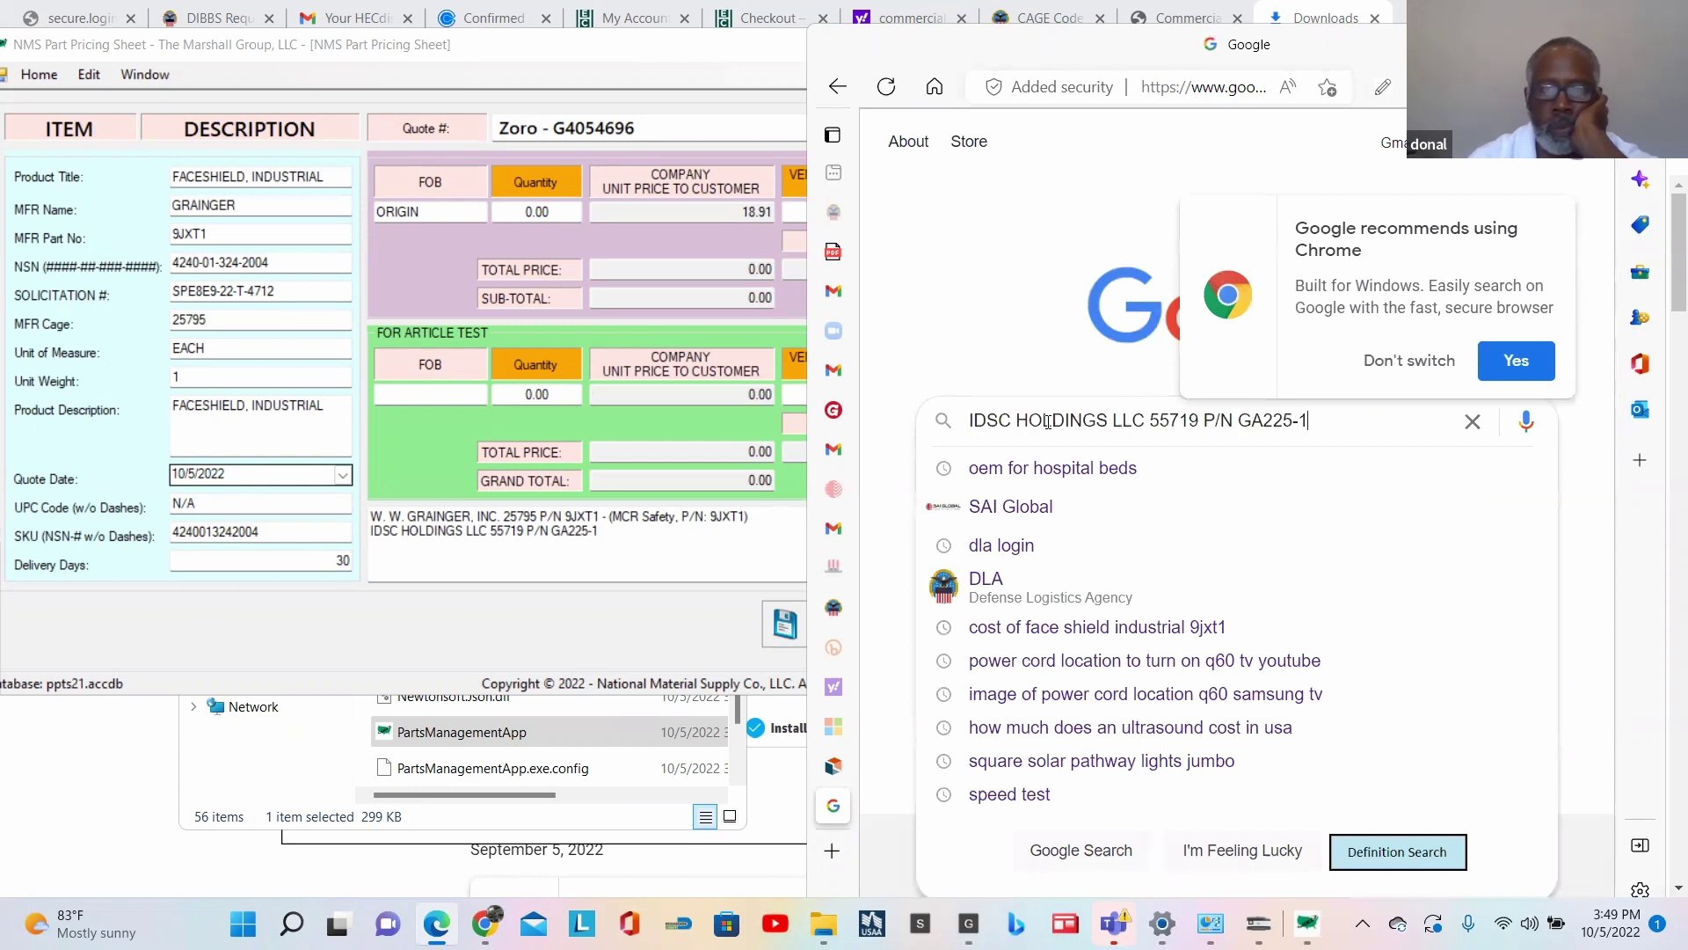
pyautogui.press('Left')
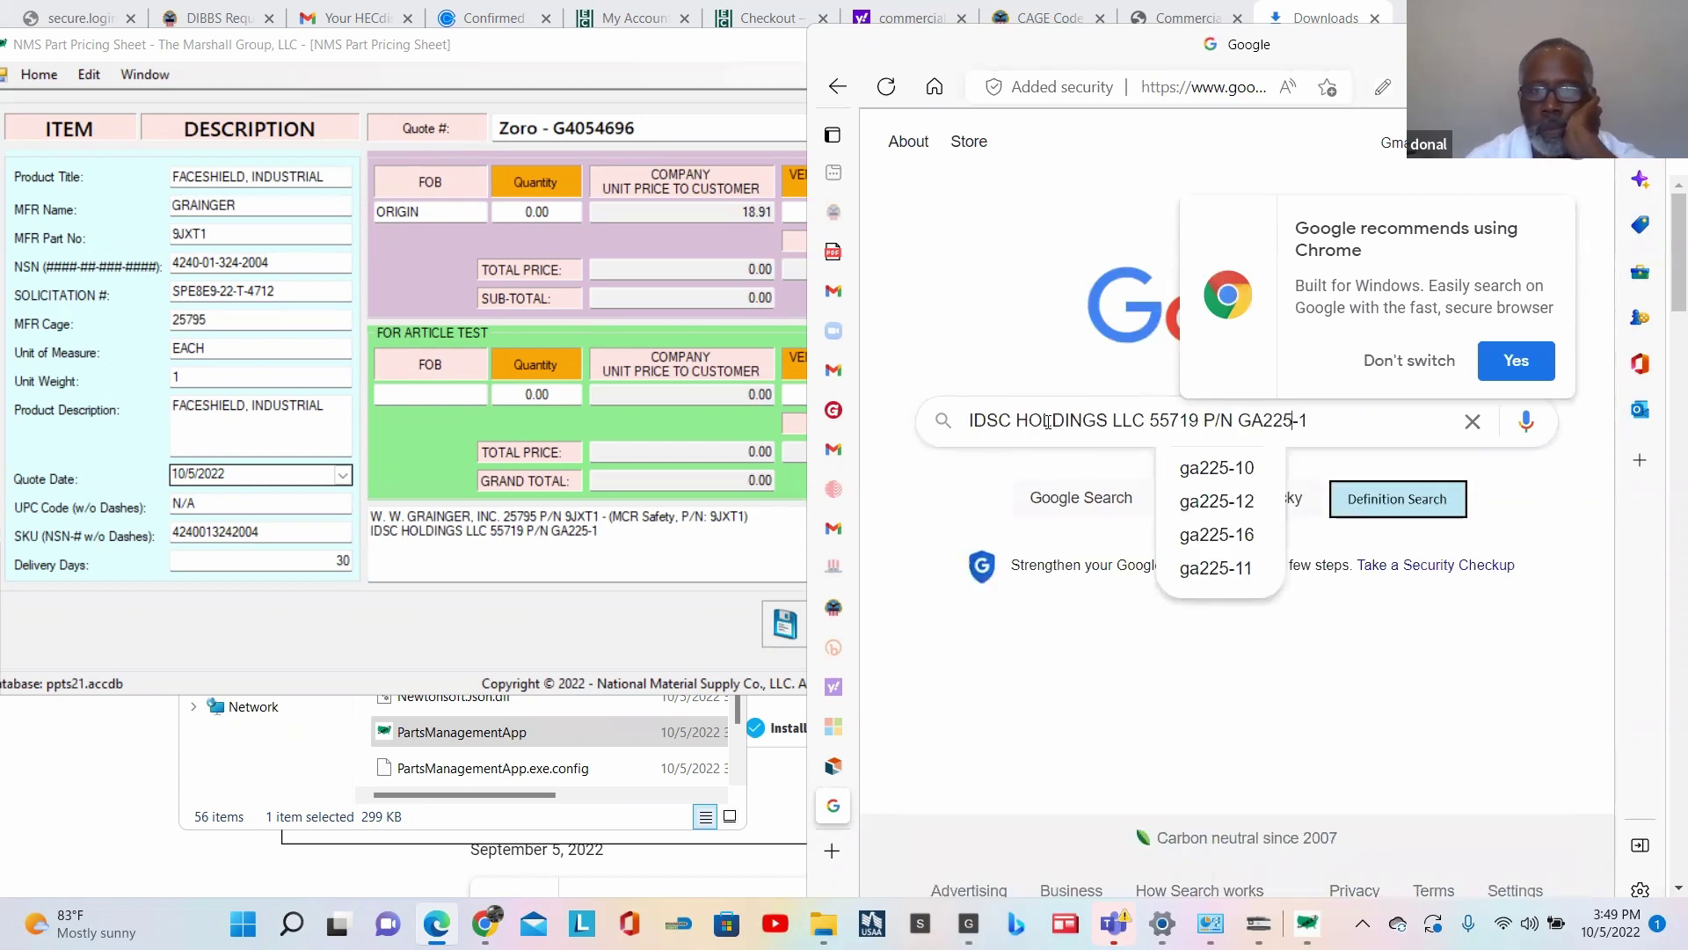
pyautogui.hotkey('ctrl', 'shift', 'Left')
pyautogui.hotkey('ctrl', 'shift', 'Left')
pyautogui.hotkey('ctrl', 'shift', 'Left')
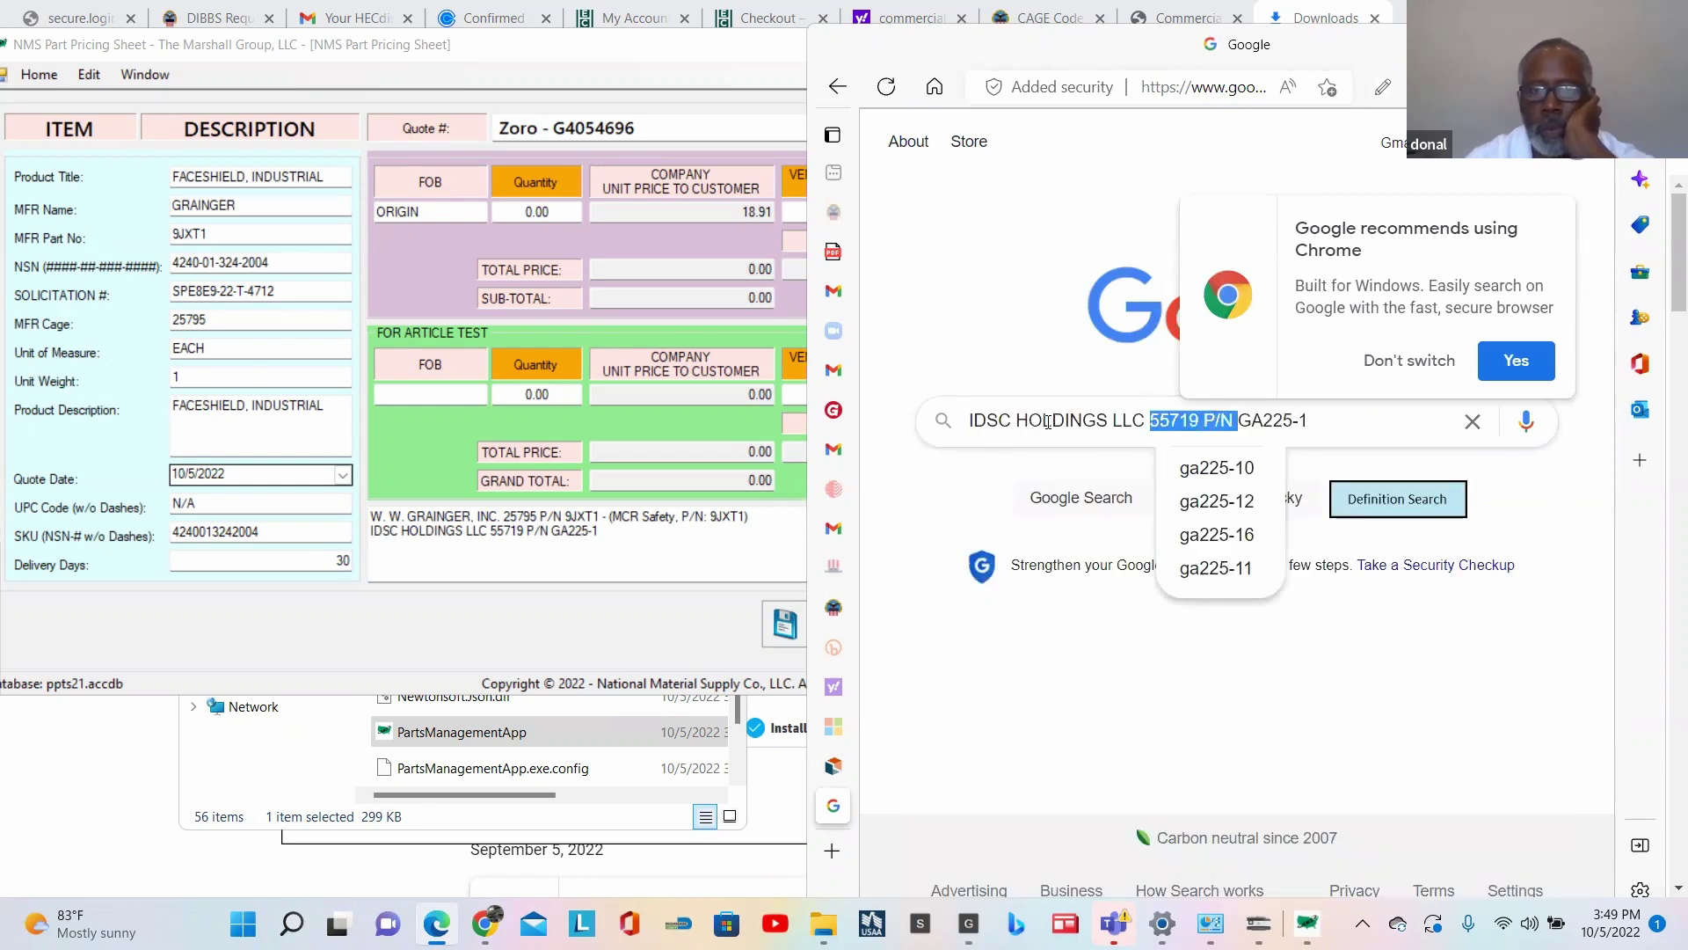
pyautogui.press('BackSpace')
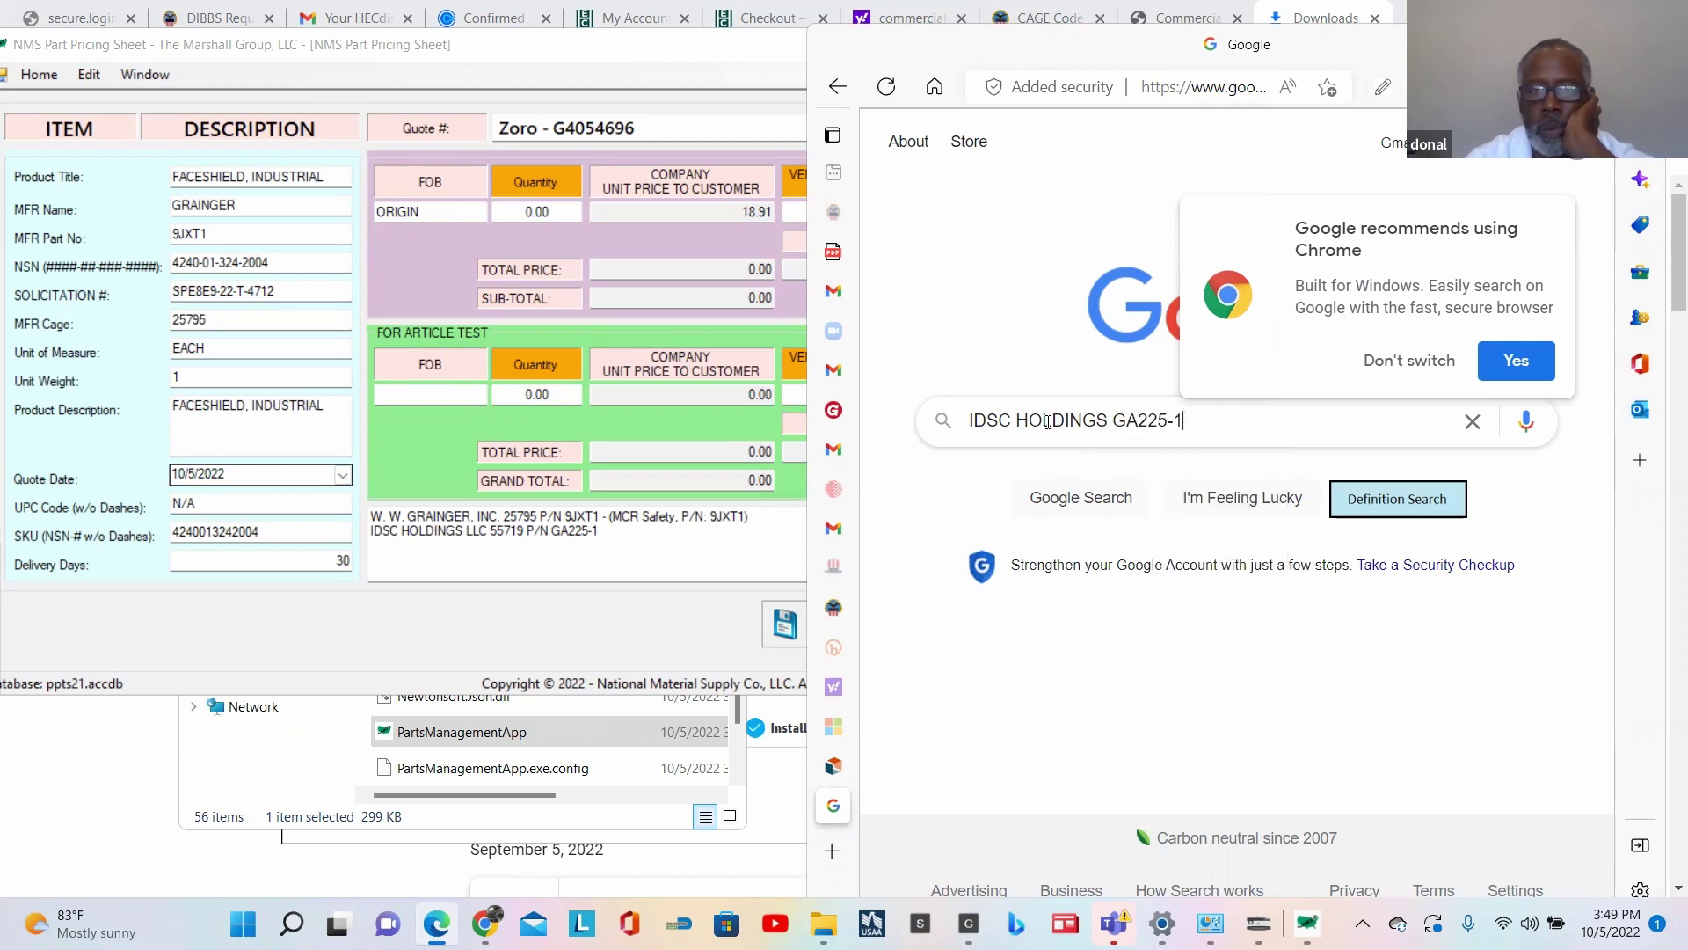
pyautogui.press('Return')
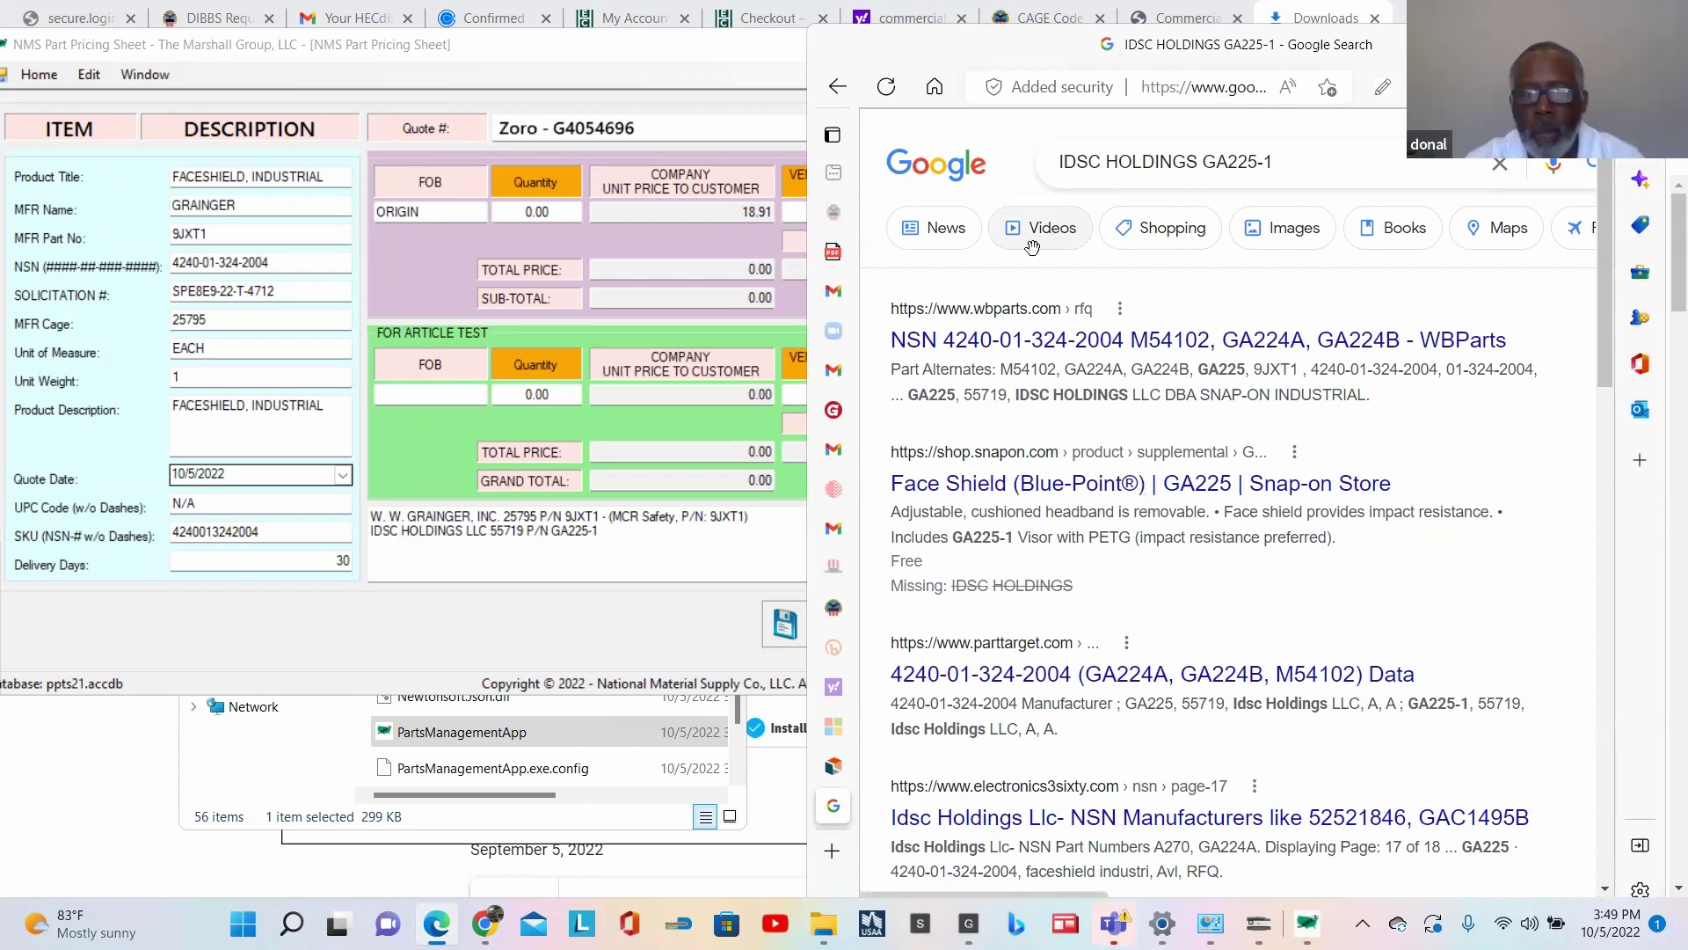
# Step: Browse the Google Shopping results for the GA225-1 part
pyautogui.click(1172, 234)
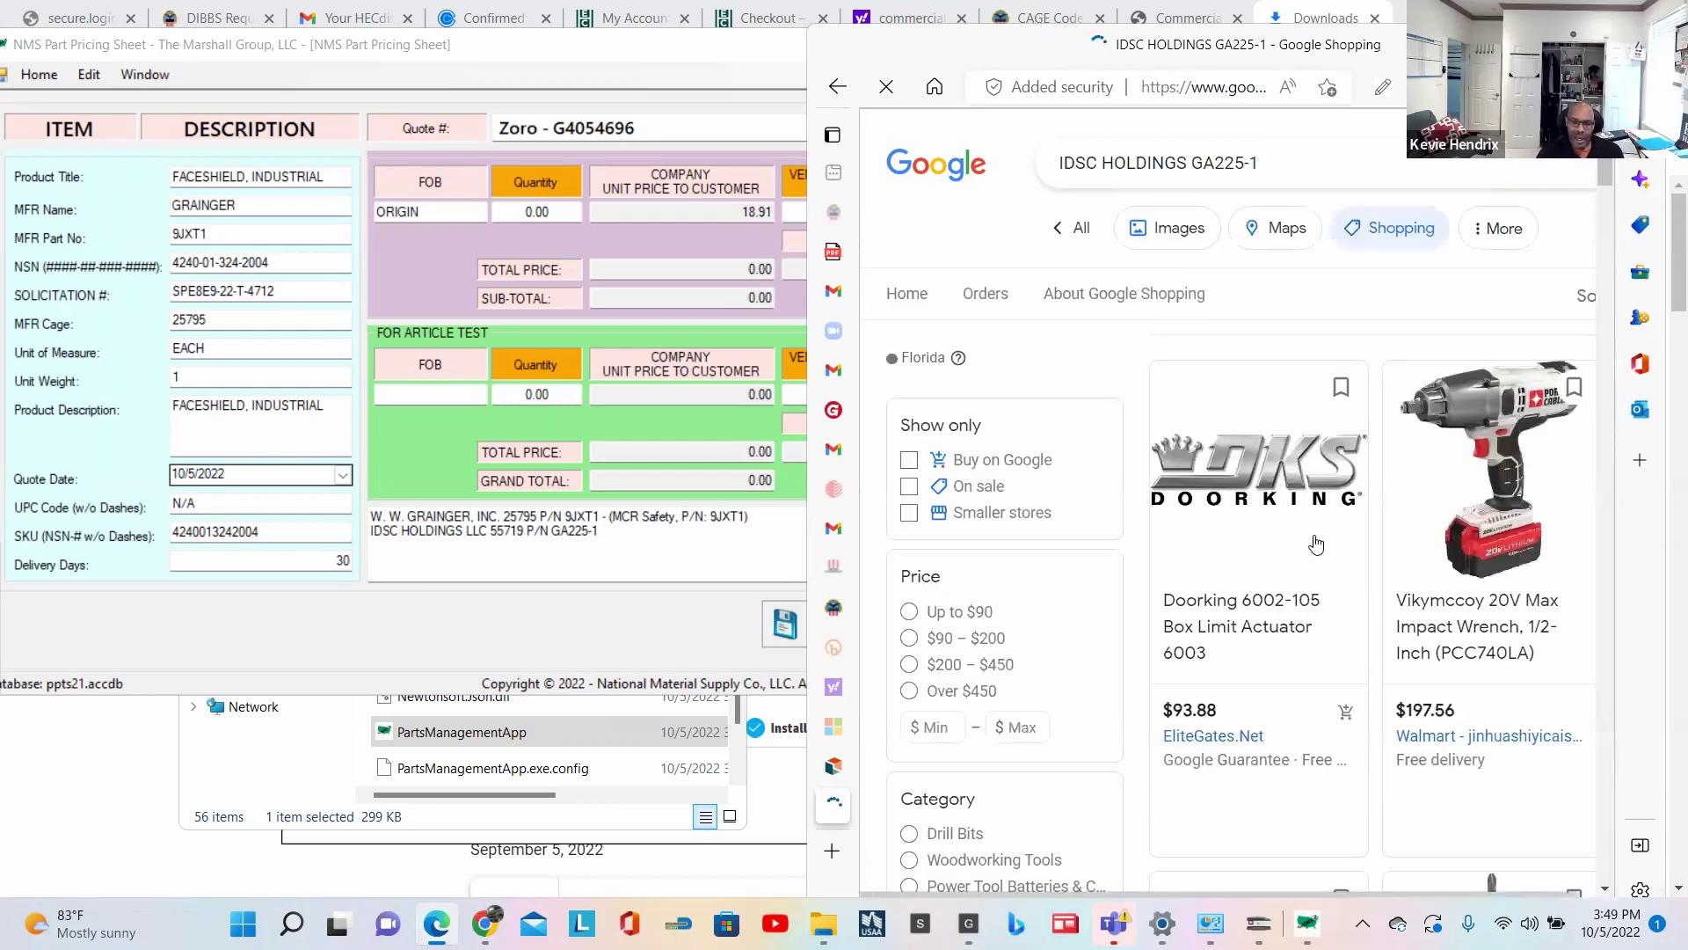
pyautogui.scroll(-5, 1346, 574)
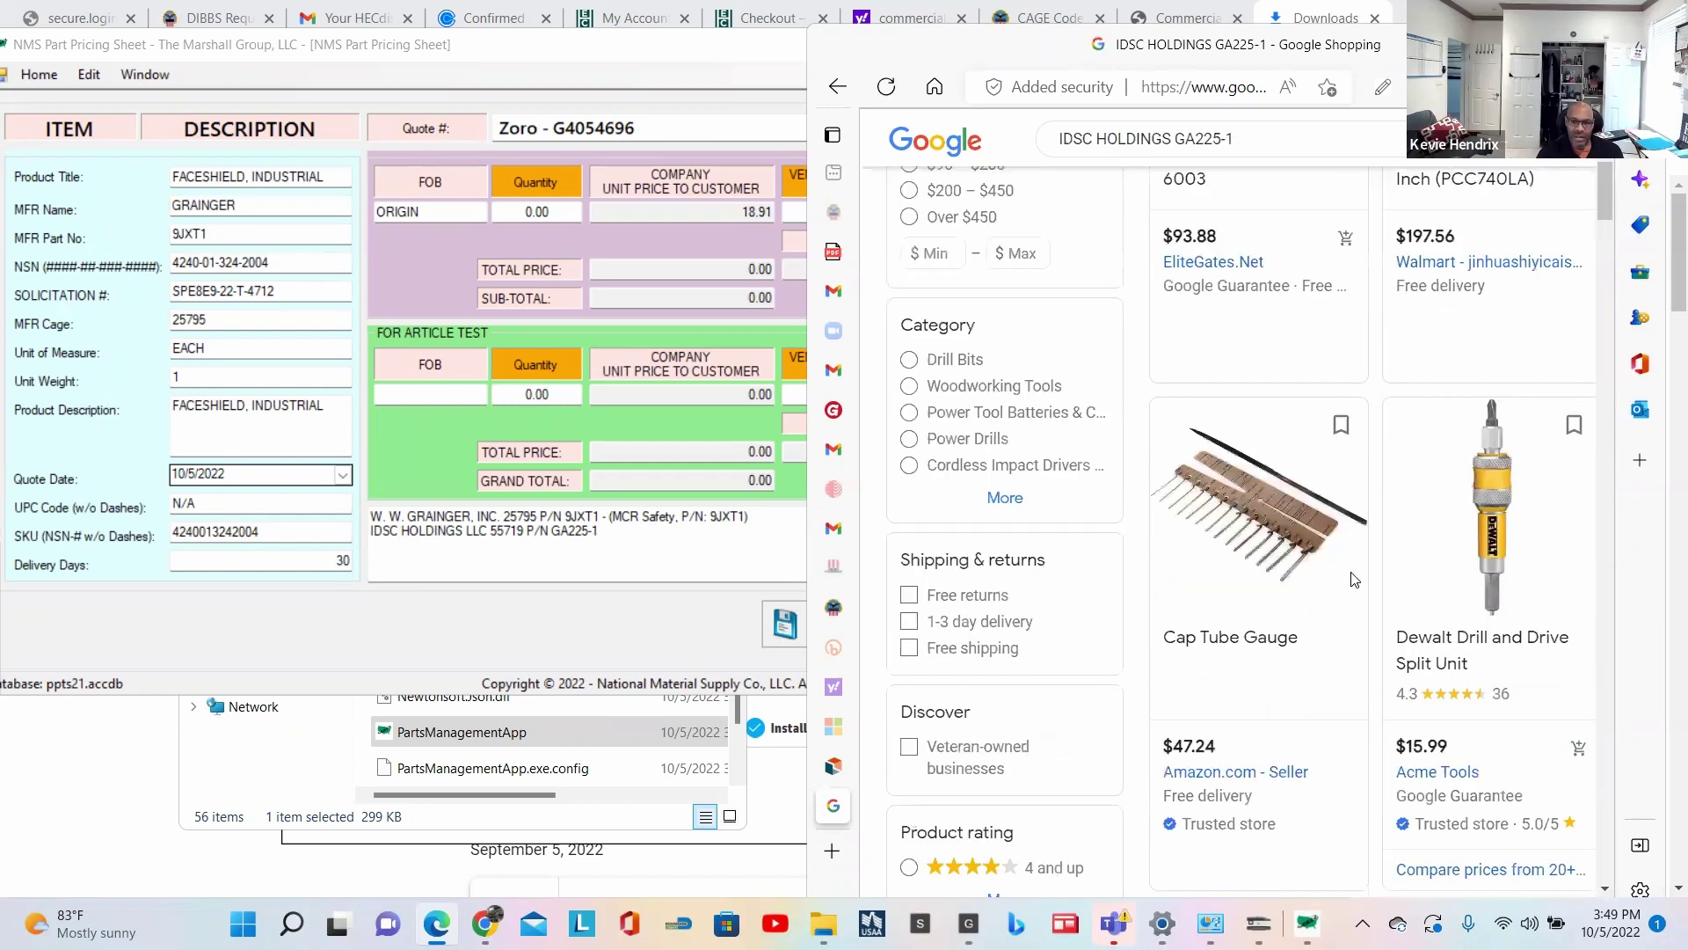
pyautogui.scroll(5, 1350, 580)
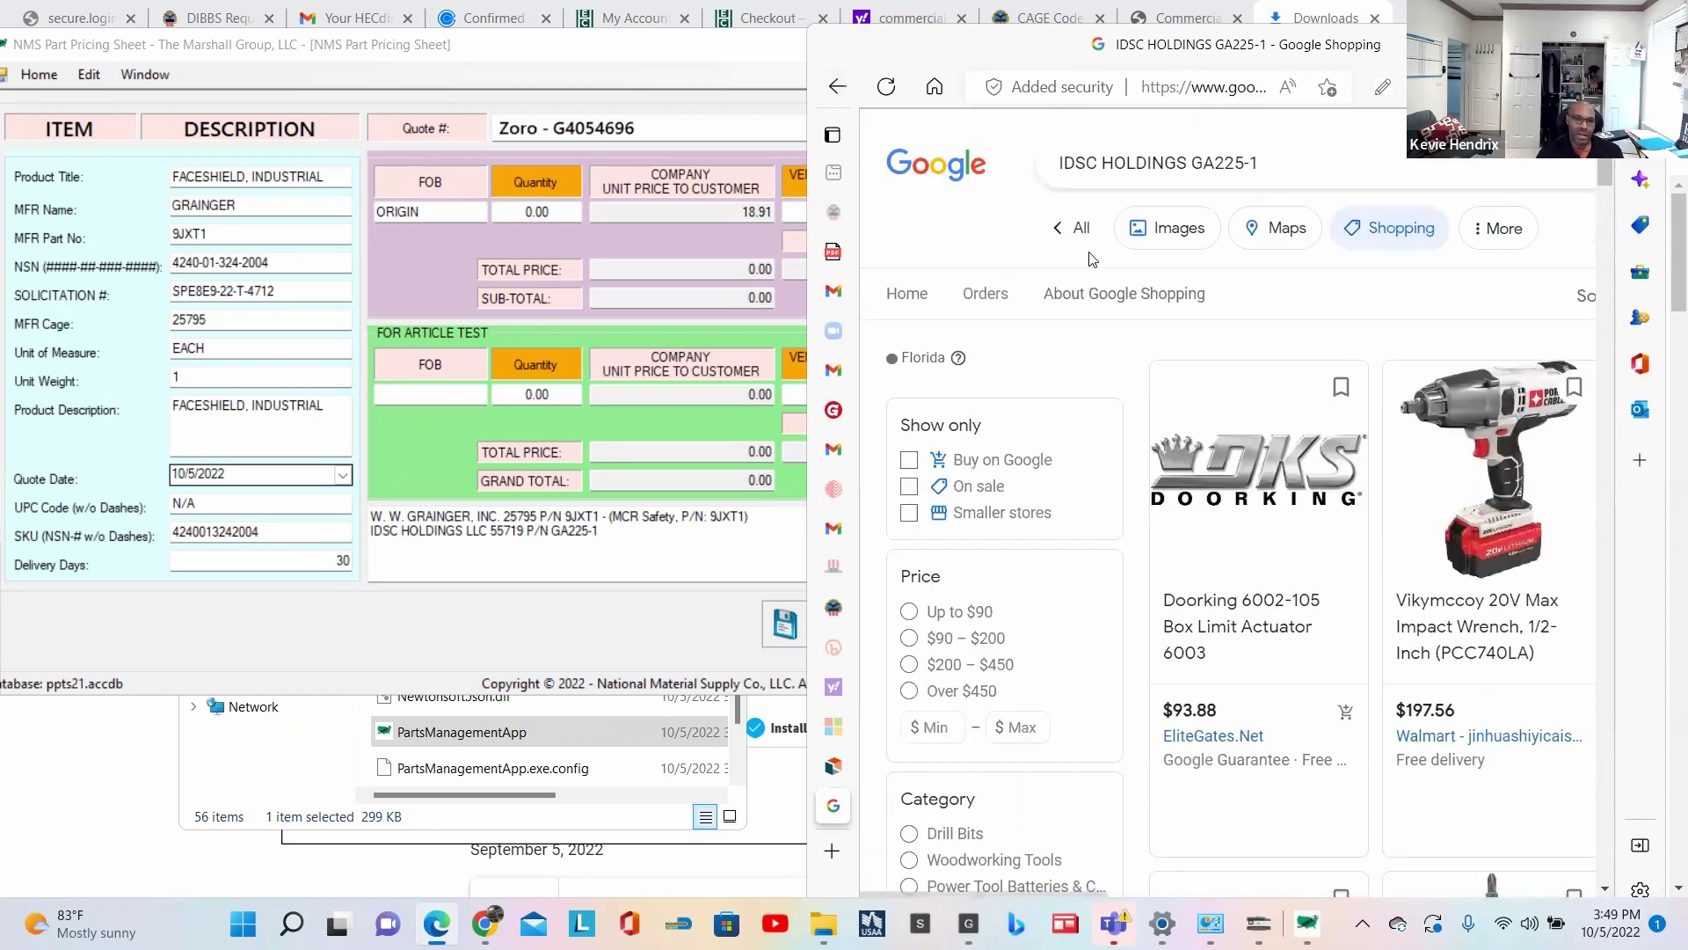
# Step: Back in the general results, open the Snap-on 'Face Shield (Blue-Point®)' GA225 listing
pyautogui.click(1077, 228)
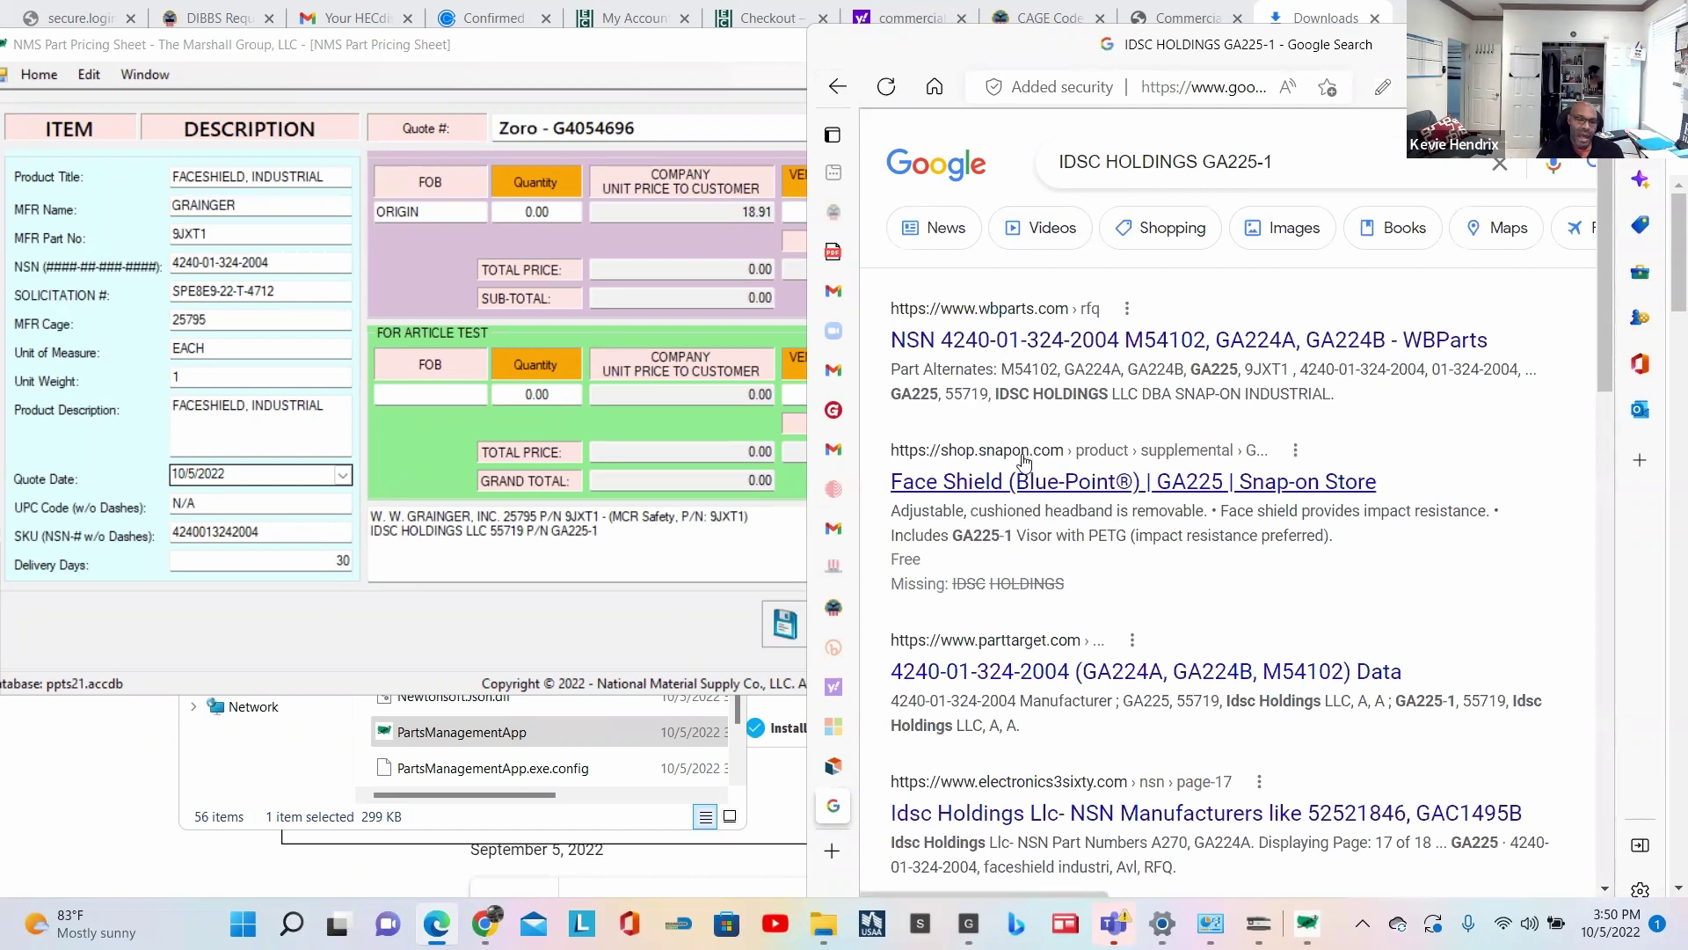
pyautogui.scroll(-3, 1036, 491)
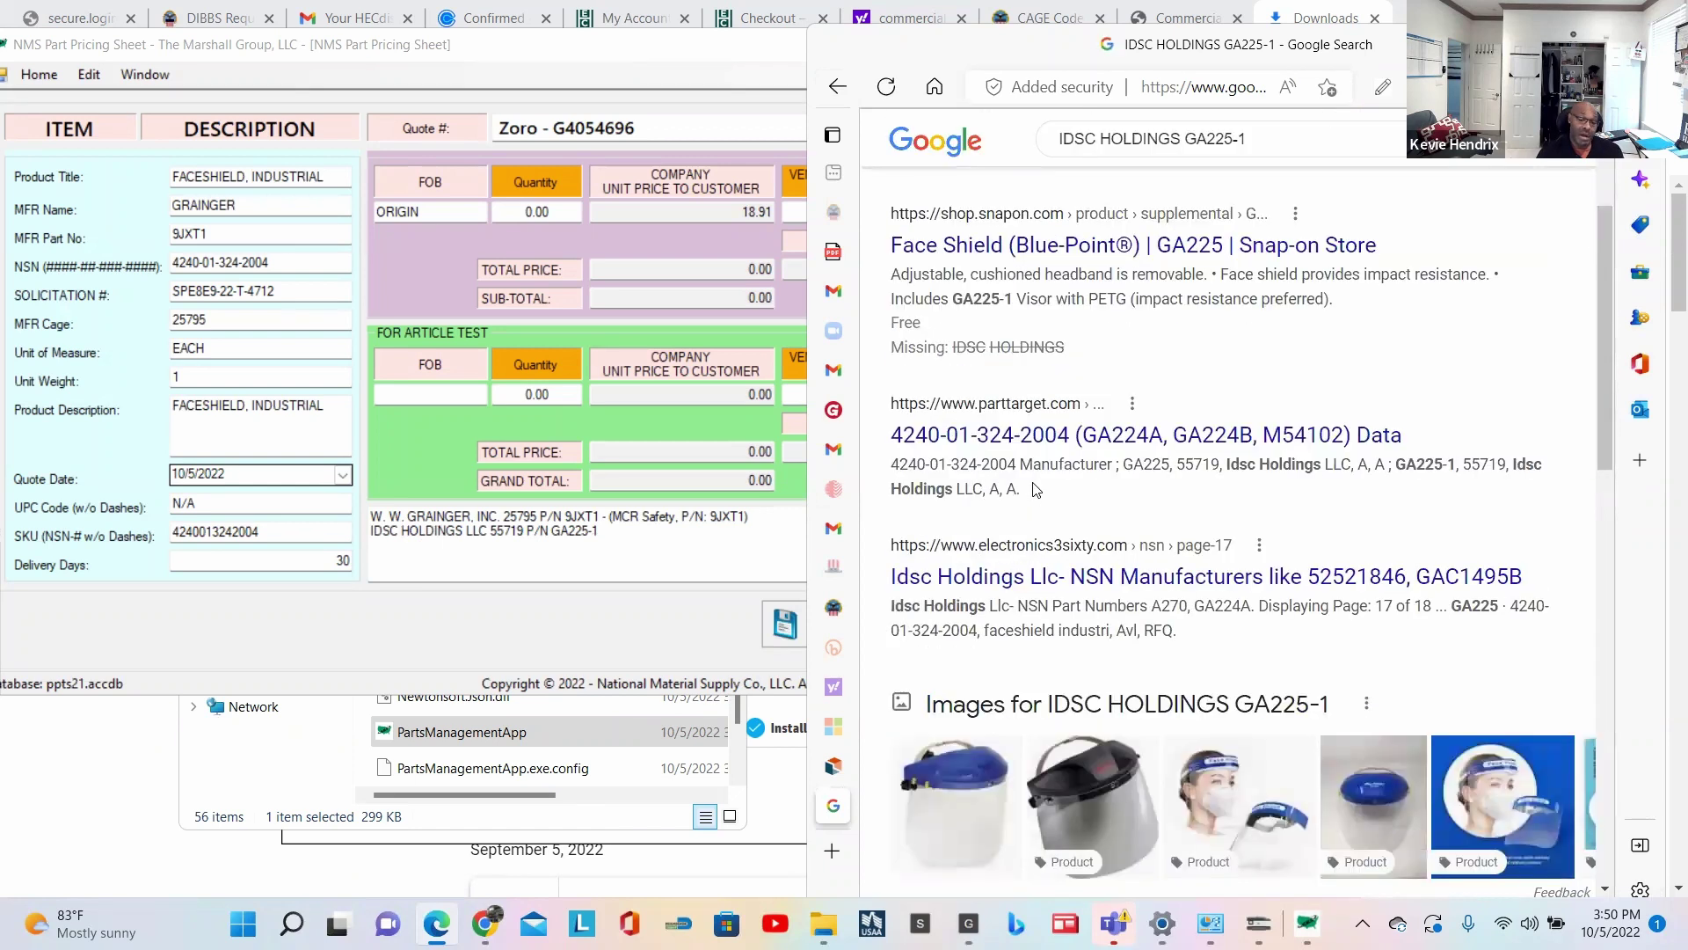
pyautogui.scroll(-4, 1035, 491)
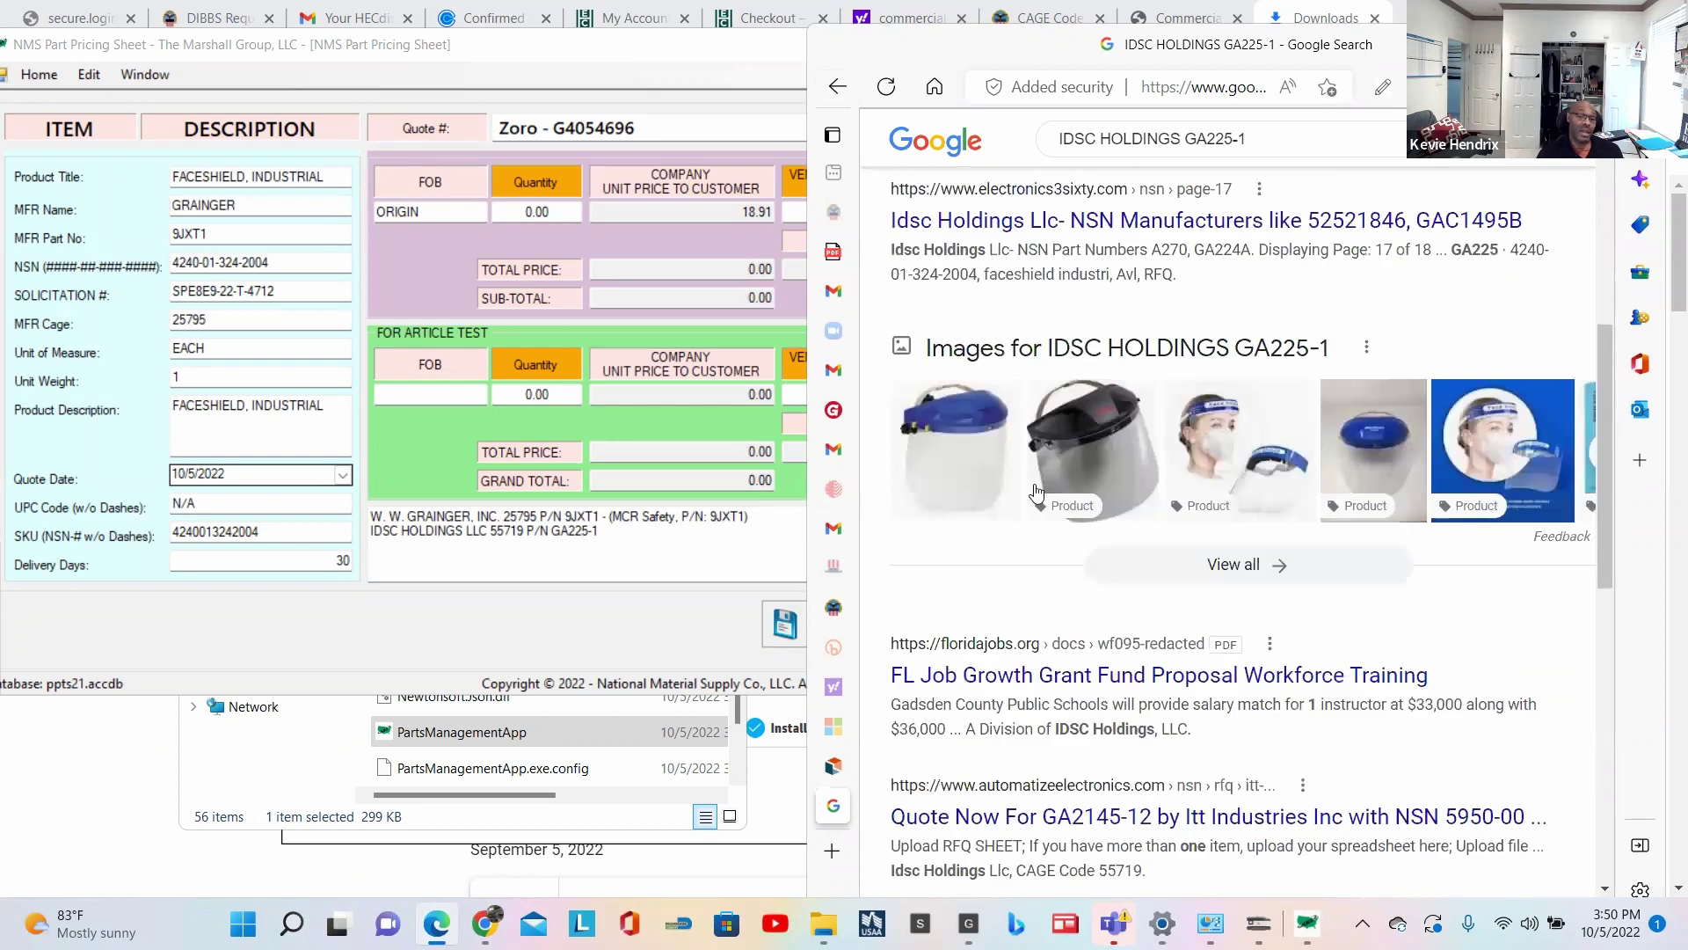
pyautogui.scroll(5, 1035, 491)
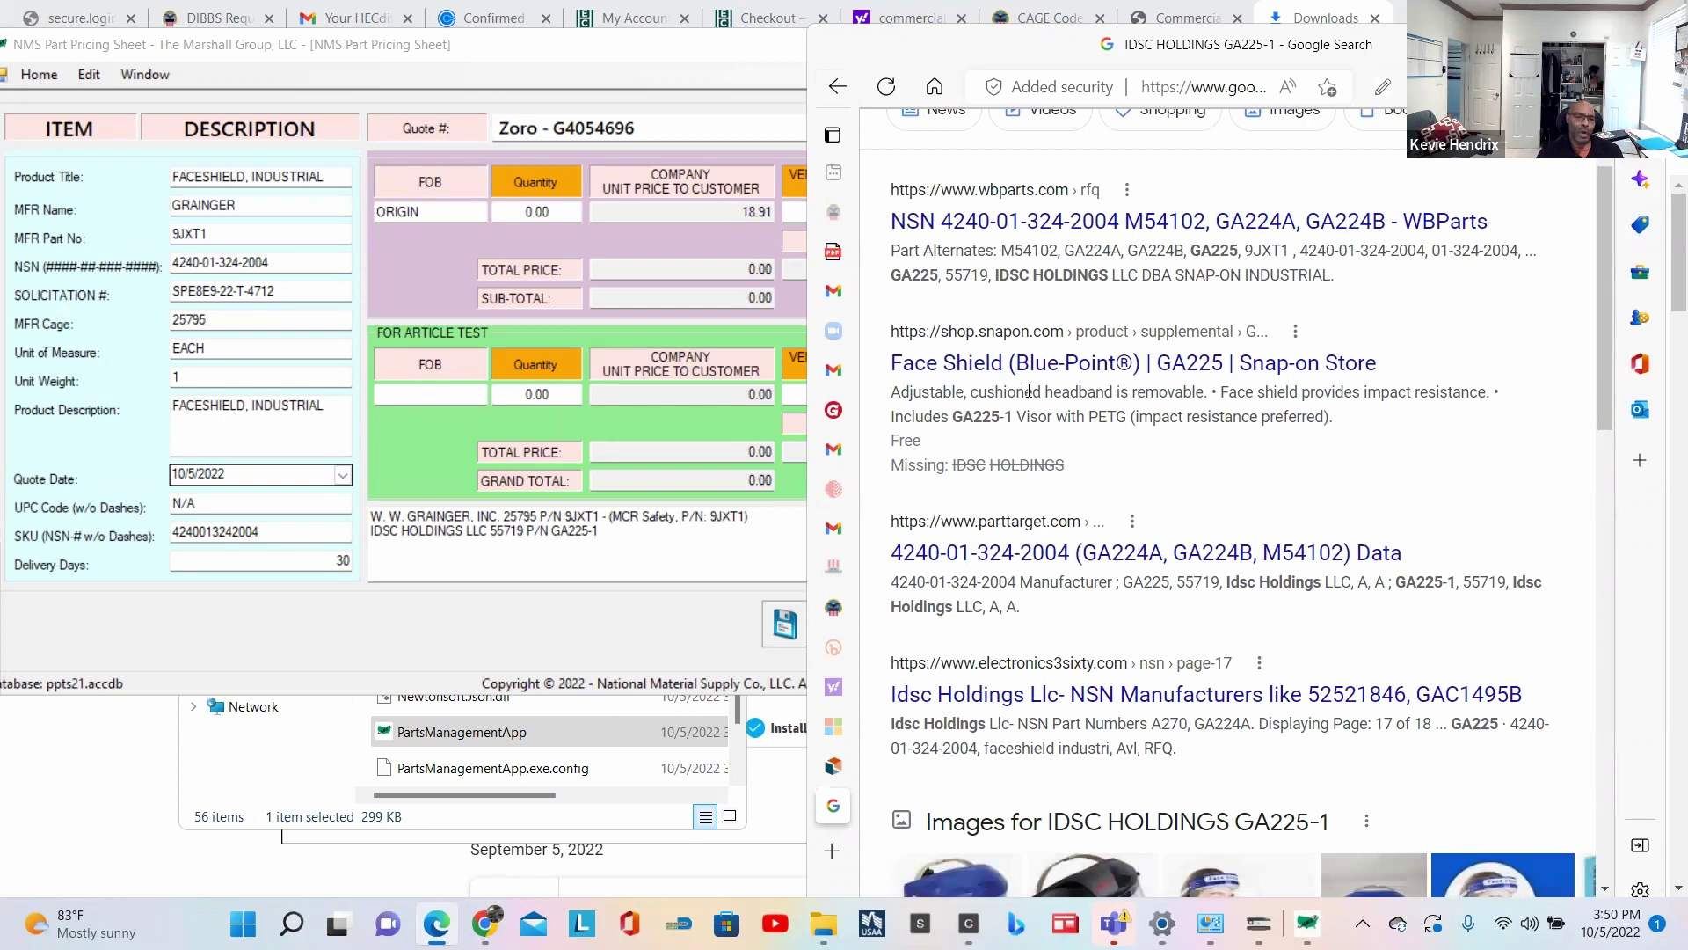
pyautogui.scroll(2, 1029, 390)
pyautogui.click(1363, 479)
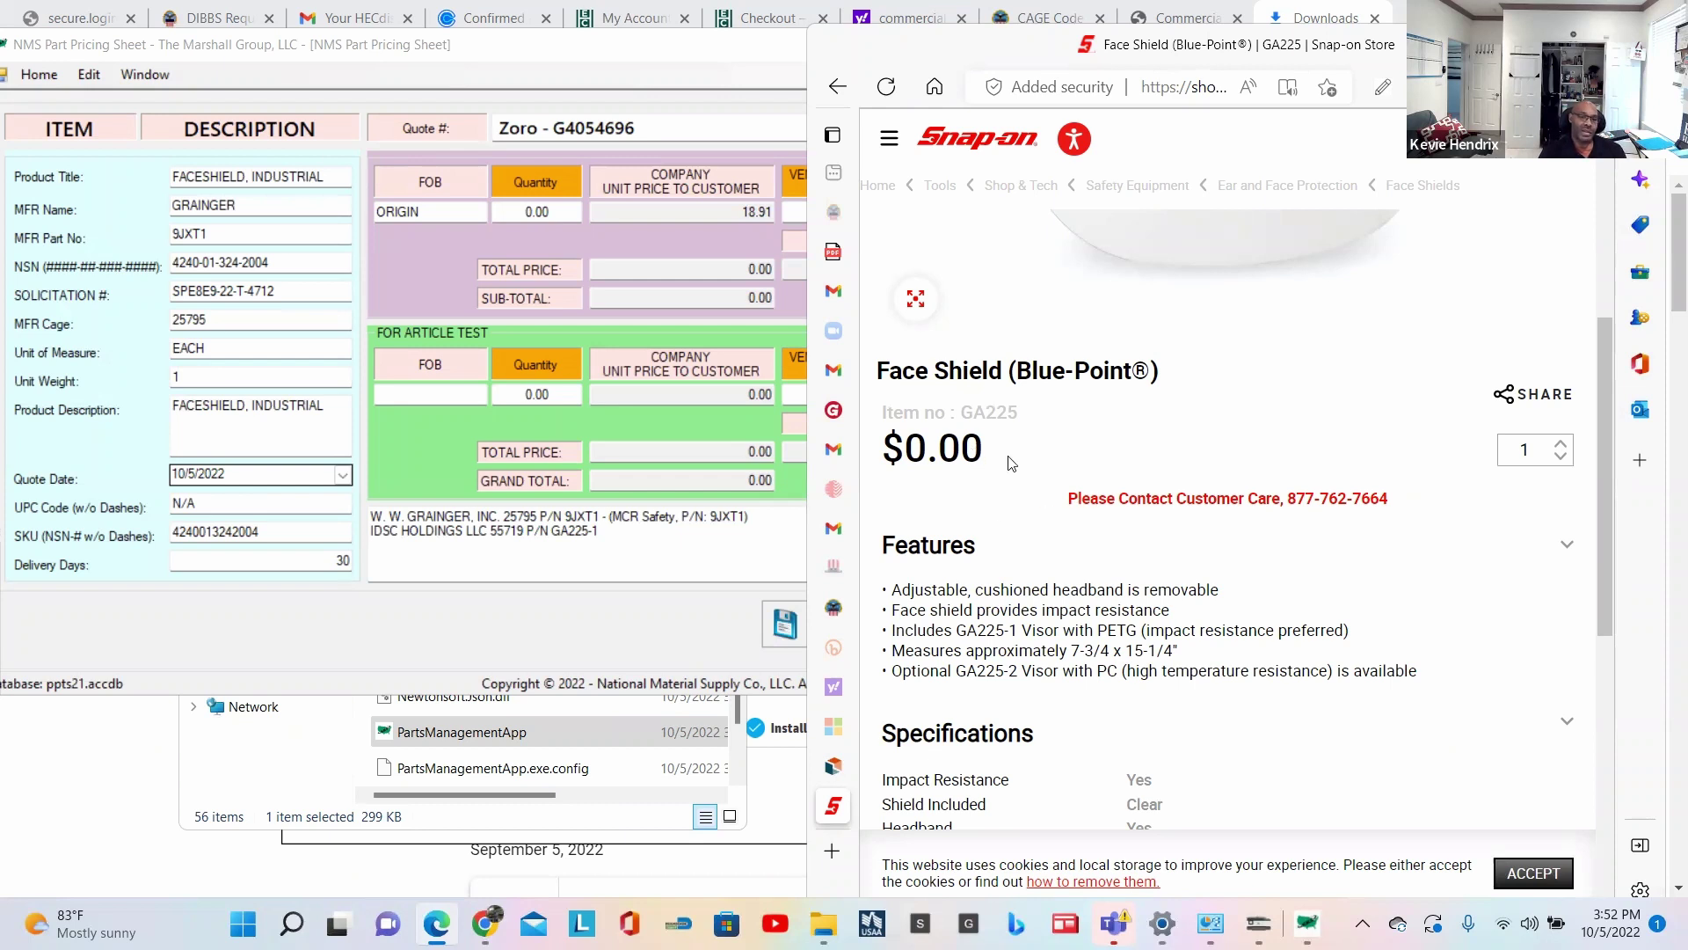
# Step: Check the solicitation's quantity and enter 1193 as the origin quantity, totalling $22,559.63
pyautogui.scroll(-5, 1205, 523)
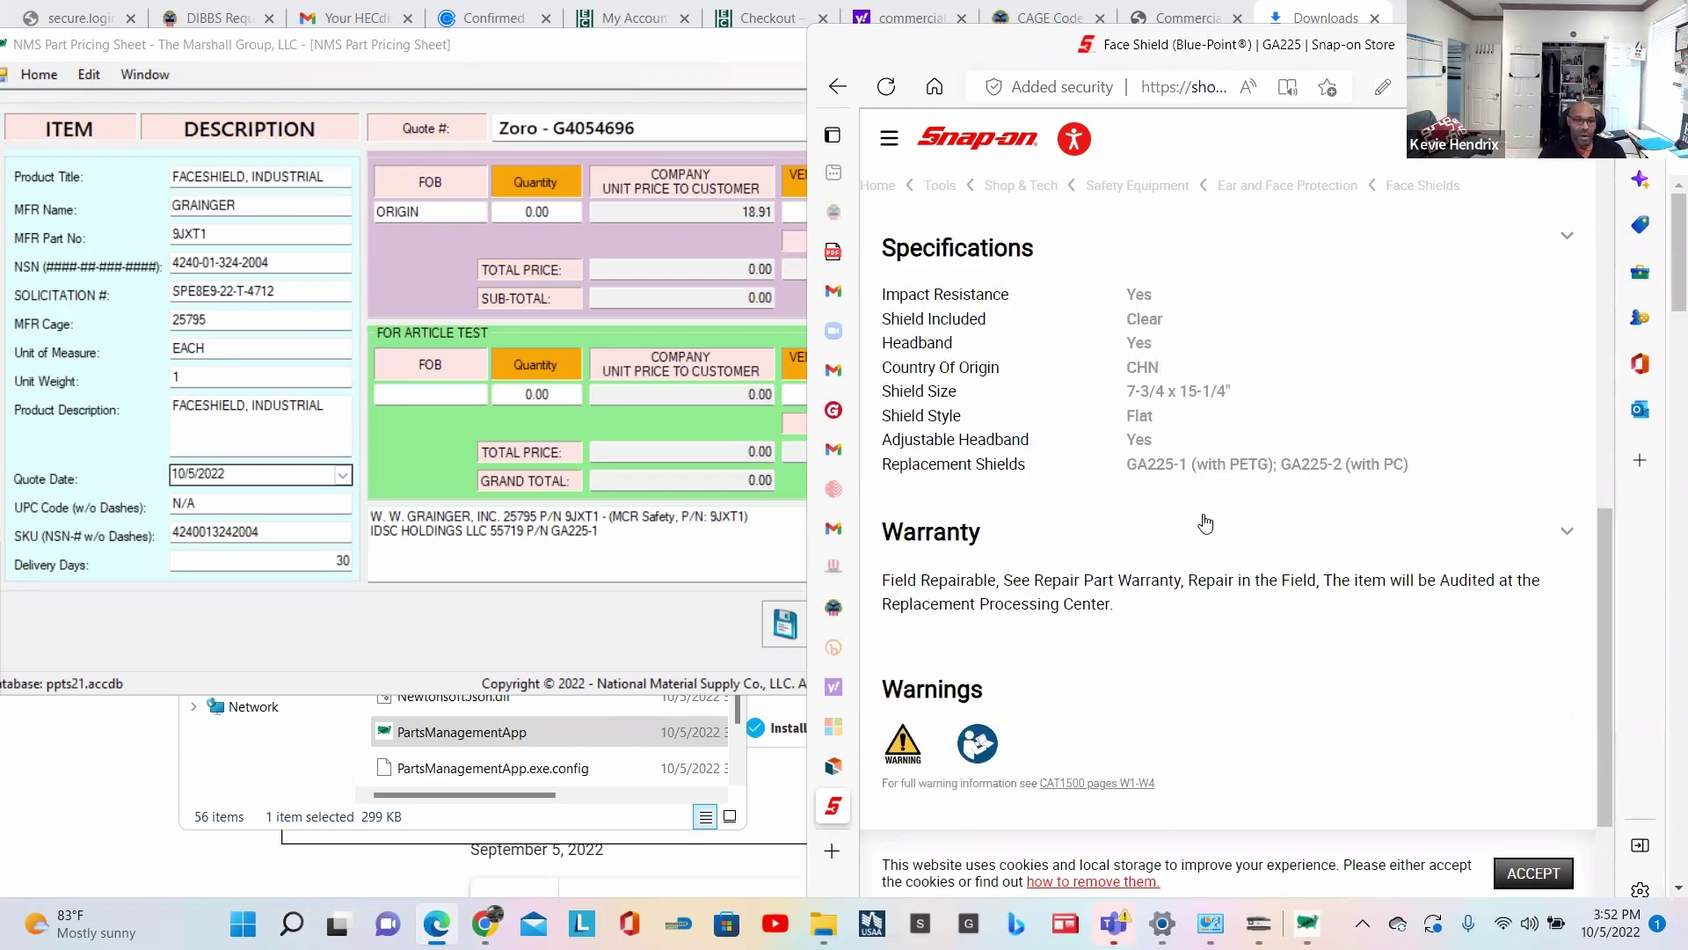
pyautogui.scroll(3, 1204, 525)
pyautogui.scroll(5, 1204, 525)
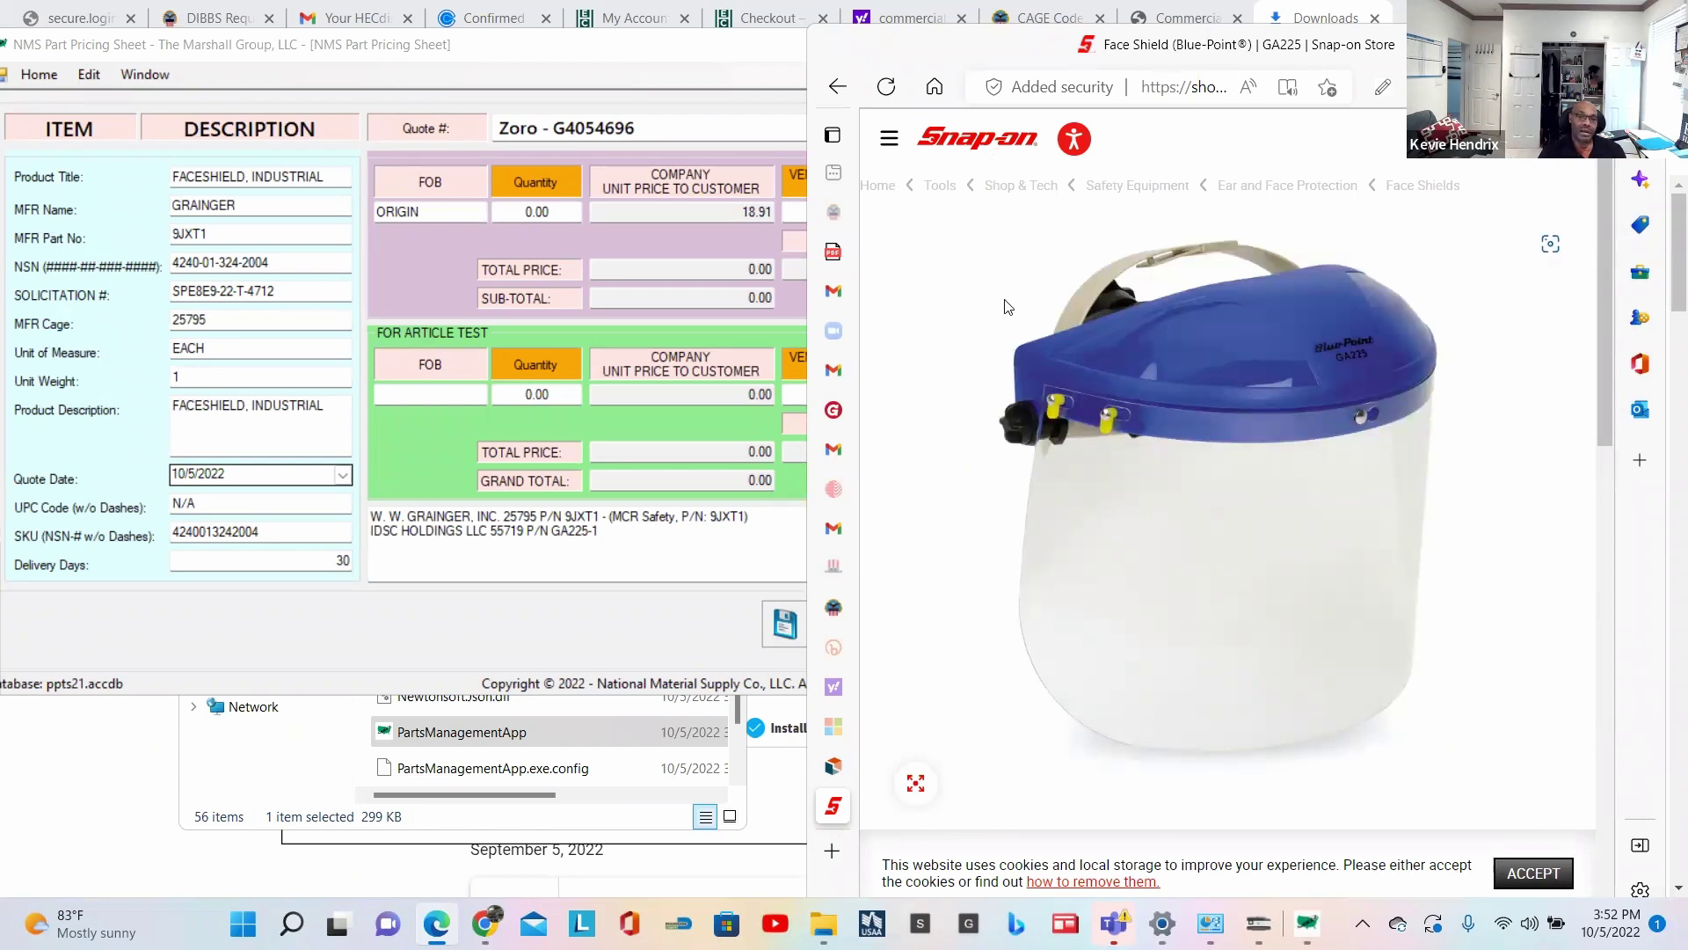
pyautogui.scroll(-4, 1010, 304)
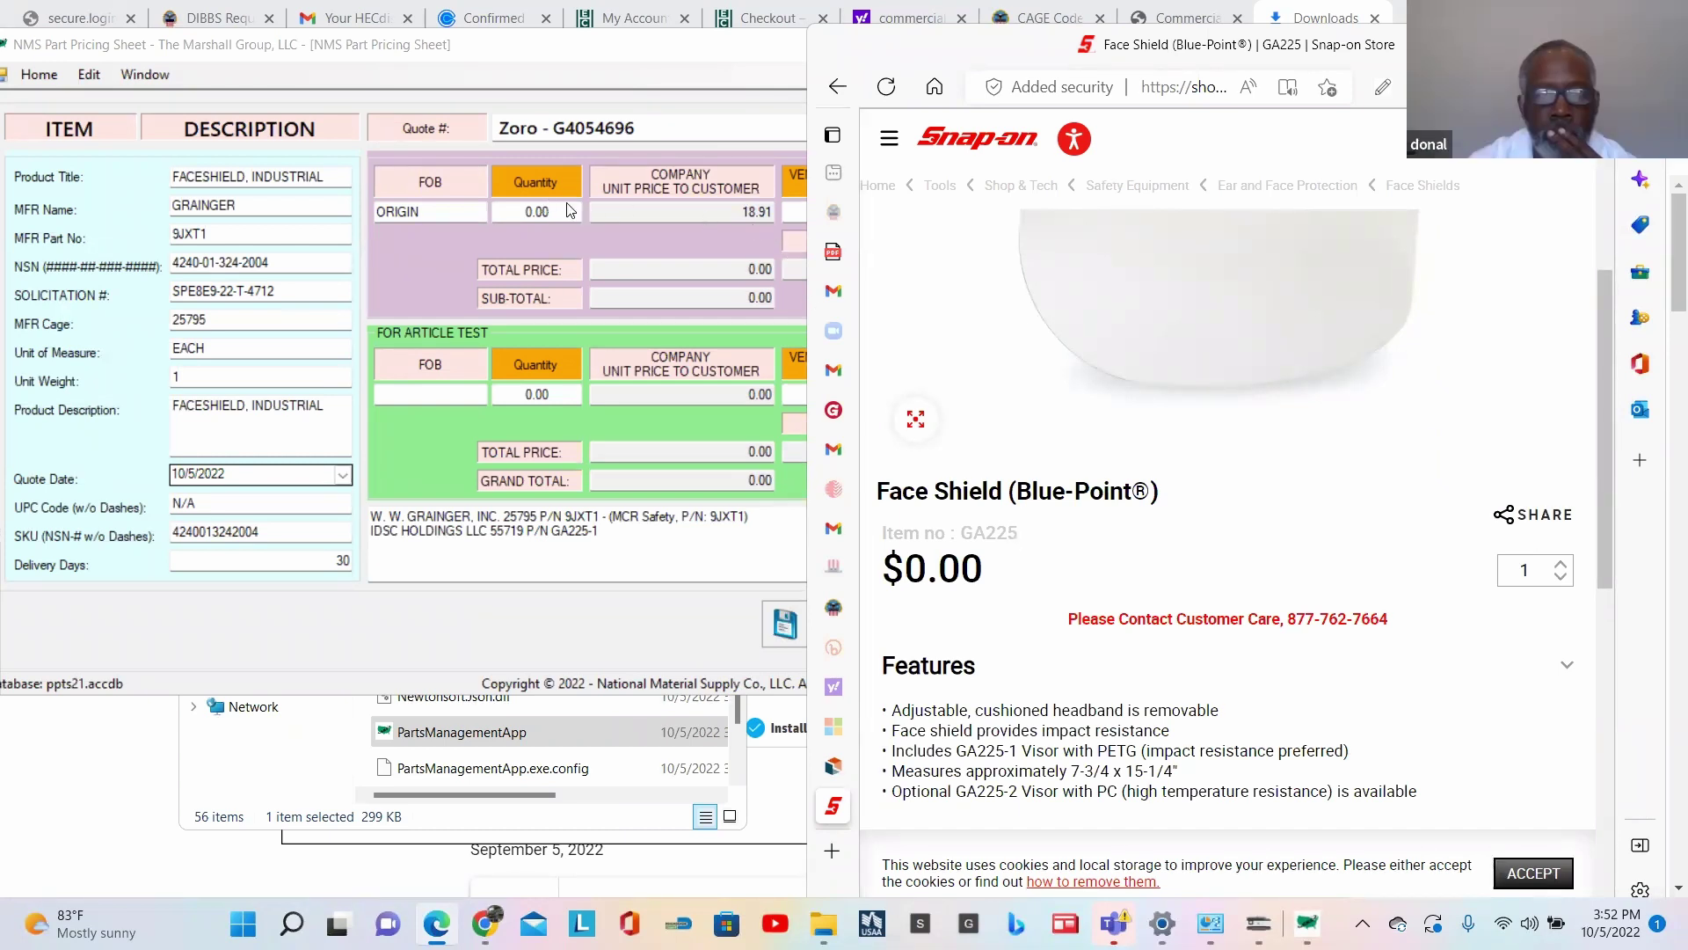
pyautogui.moveTo(837, 748)
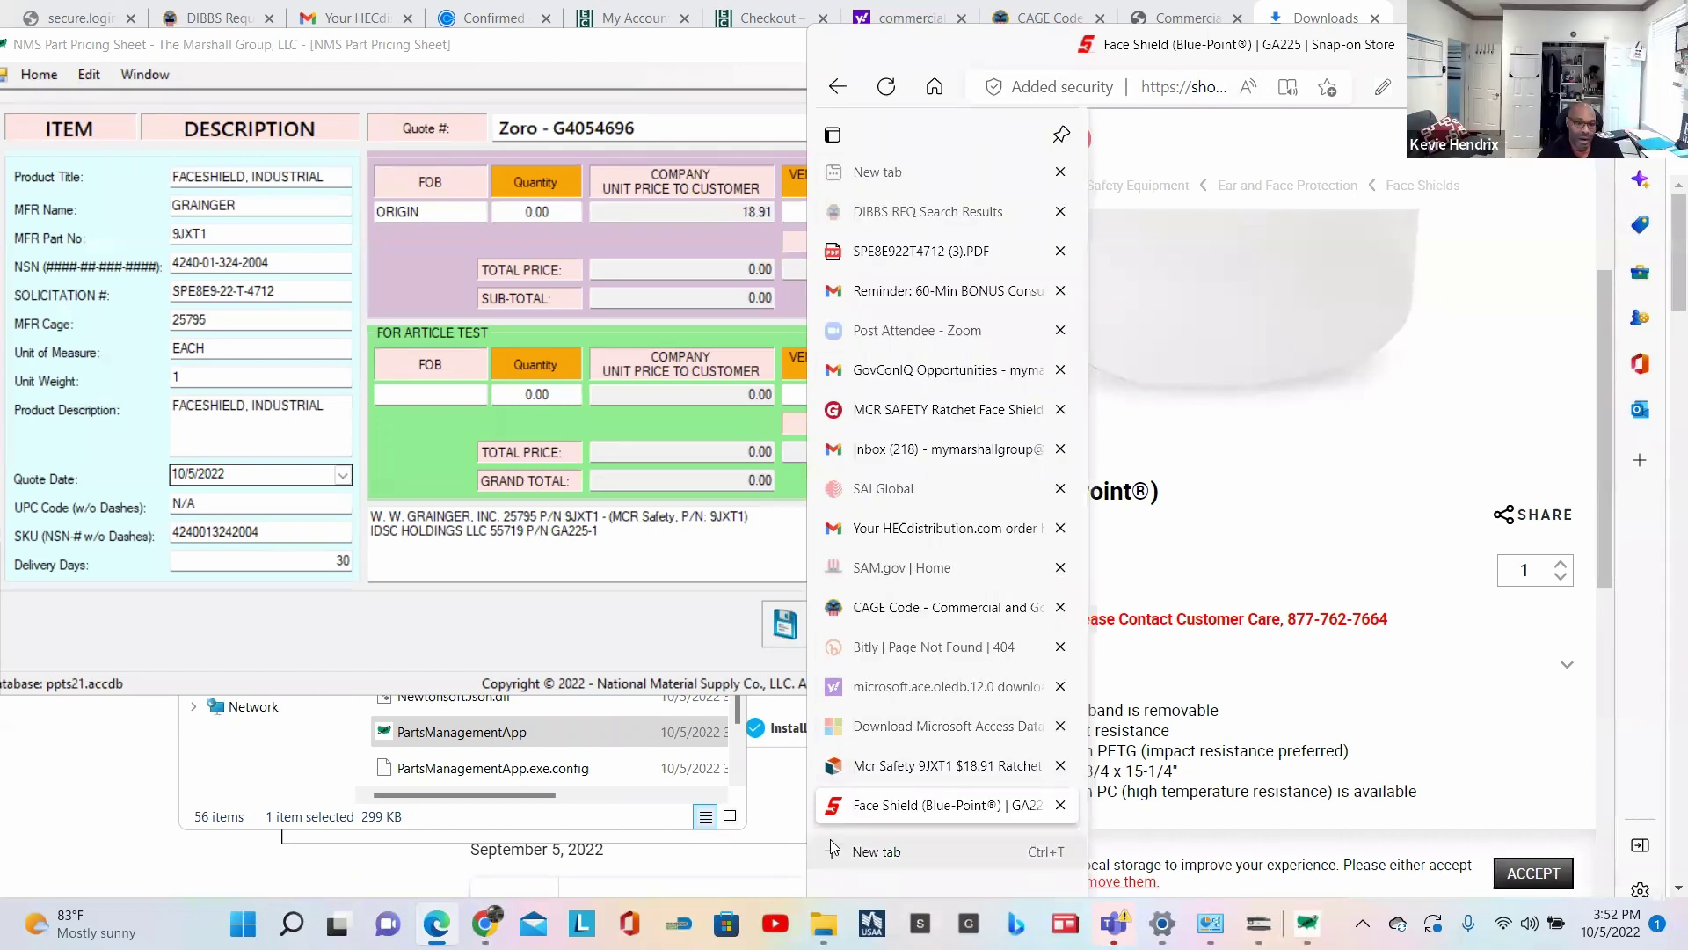
pyautogui.click(909, 258)
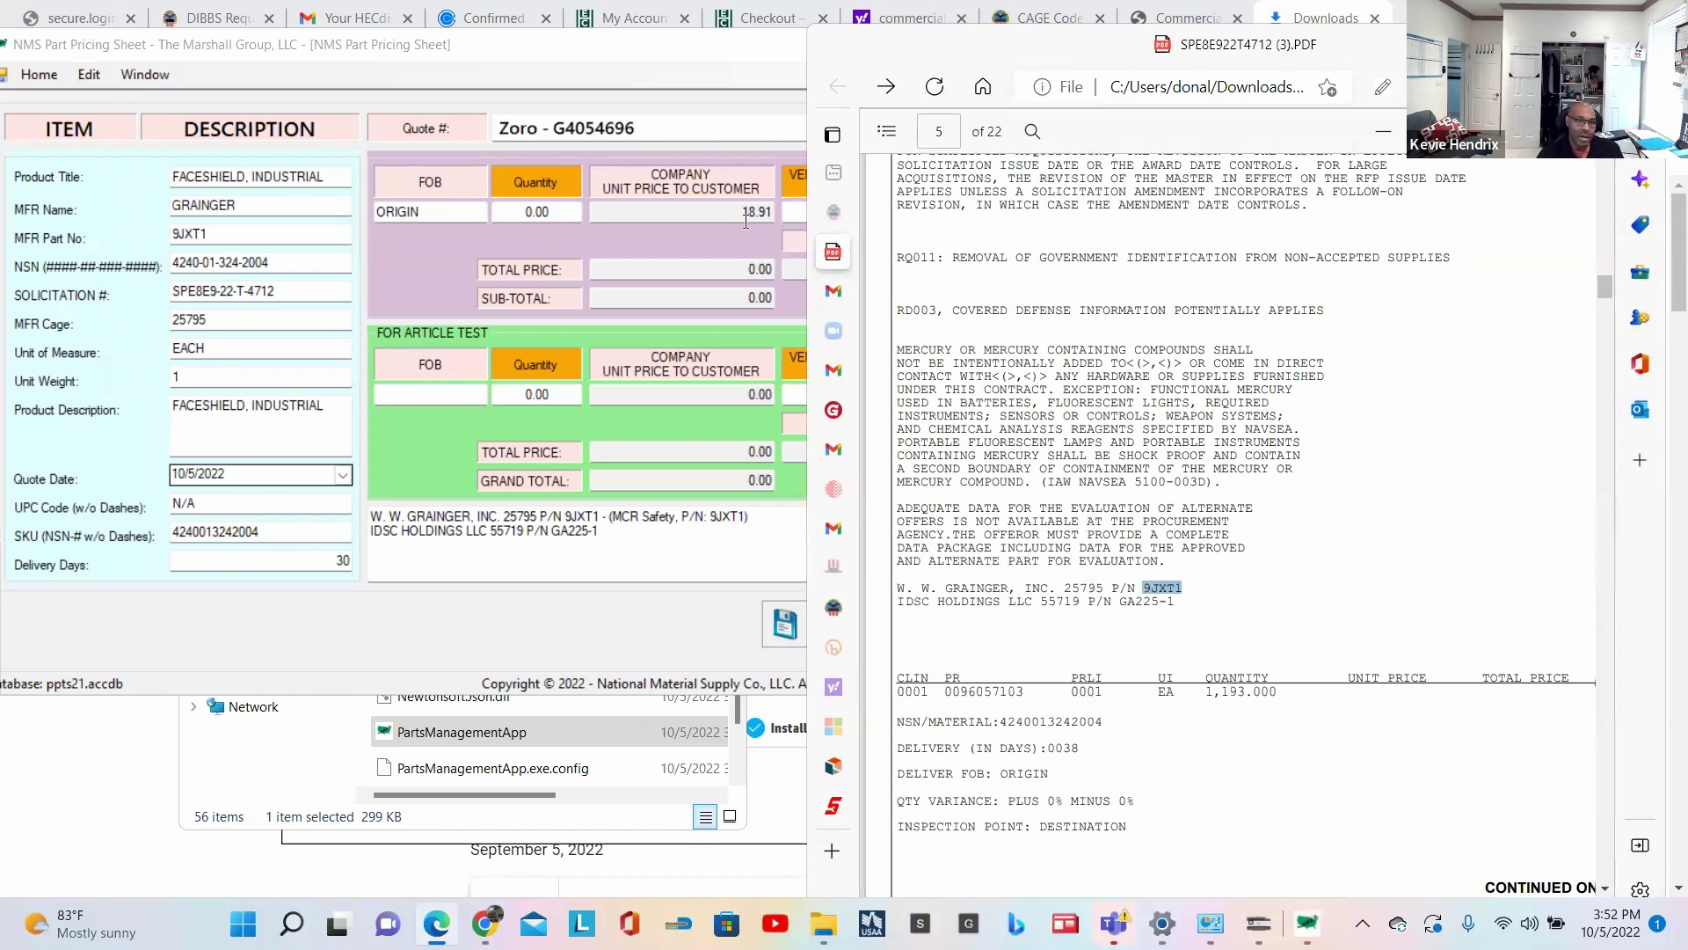
pyautogui.click(780, 206)
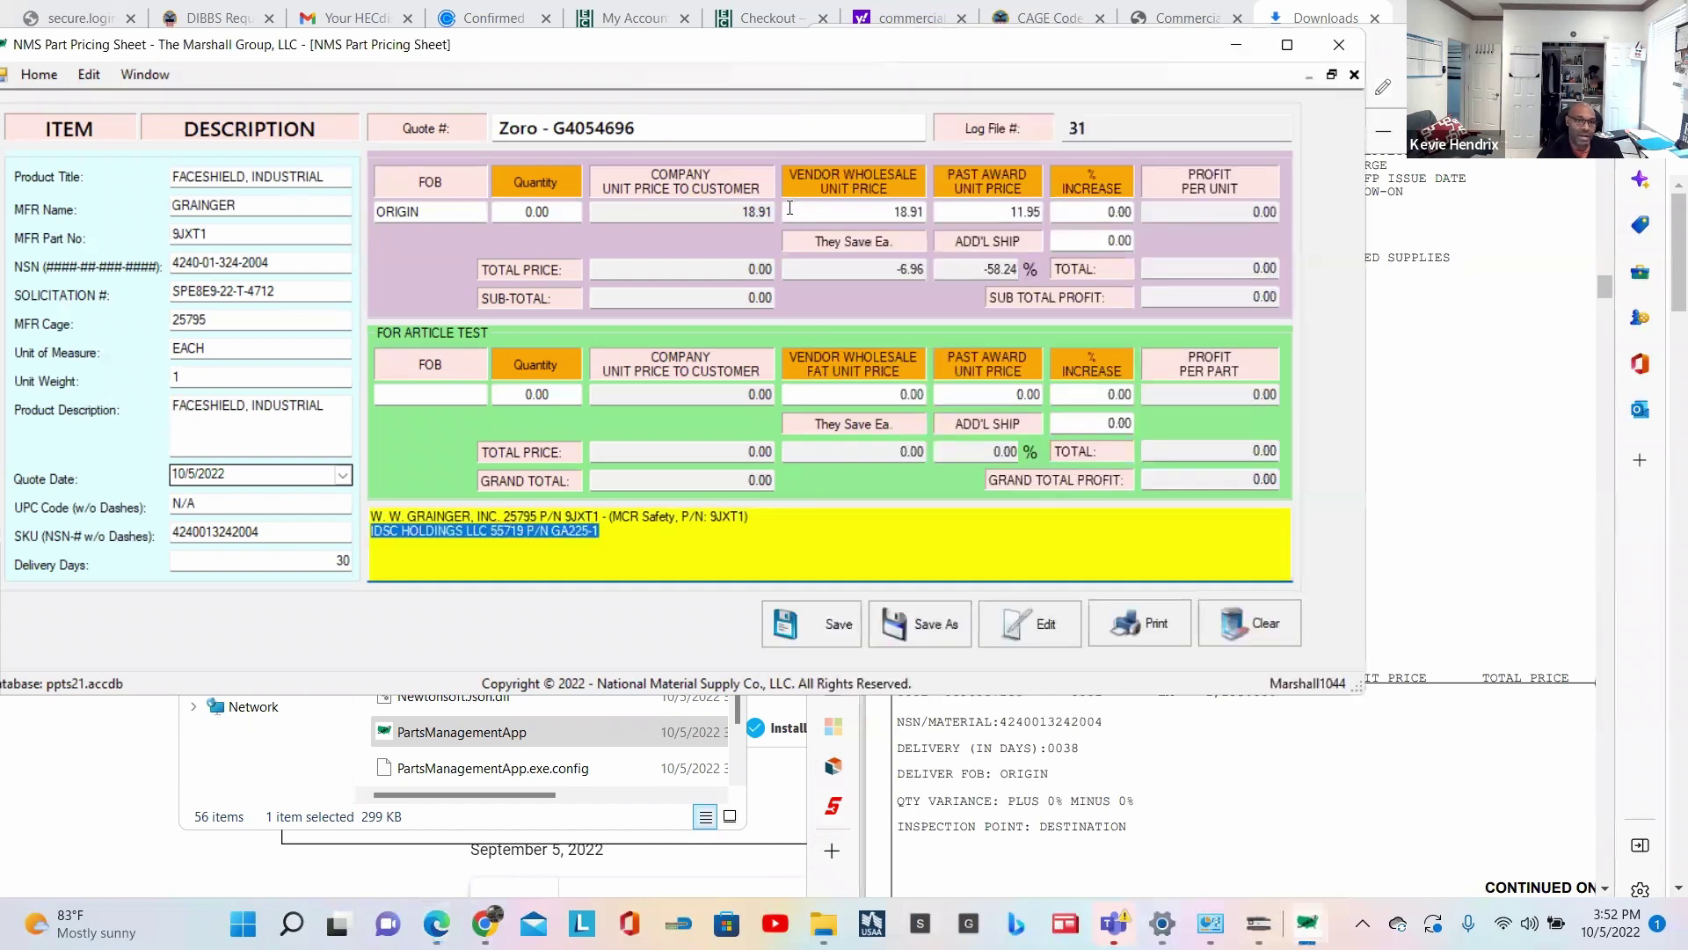
pyautogui.click(558, 212)
pyautogui.write('1193')
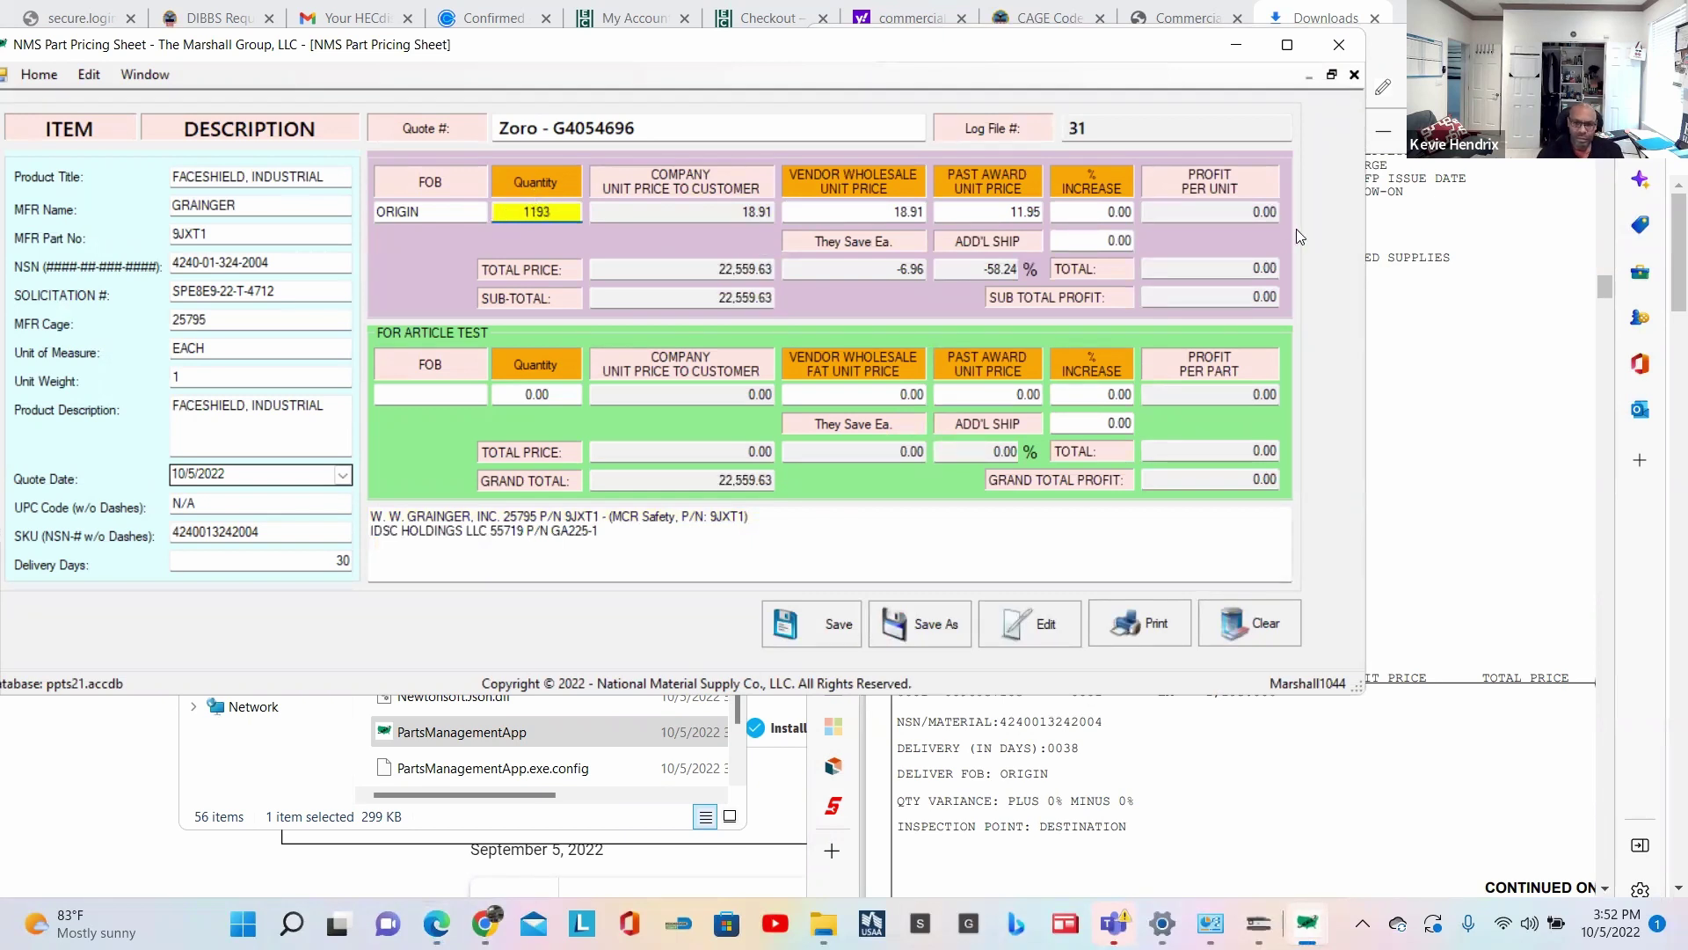
pyautogui.click(1422, 449)
# Step: Copy the freight line 'NEW CUMBERLAND PA 17070-5002' from the solicitation's Section B
pyautogui.scroll(-1, 1335, 477)
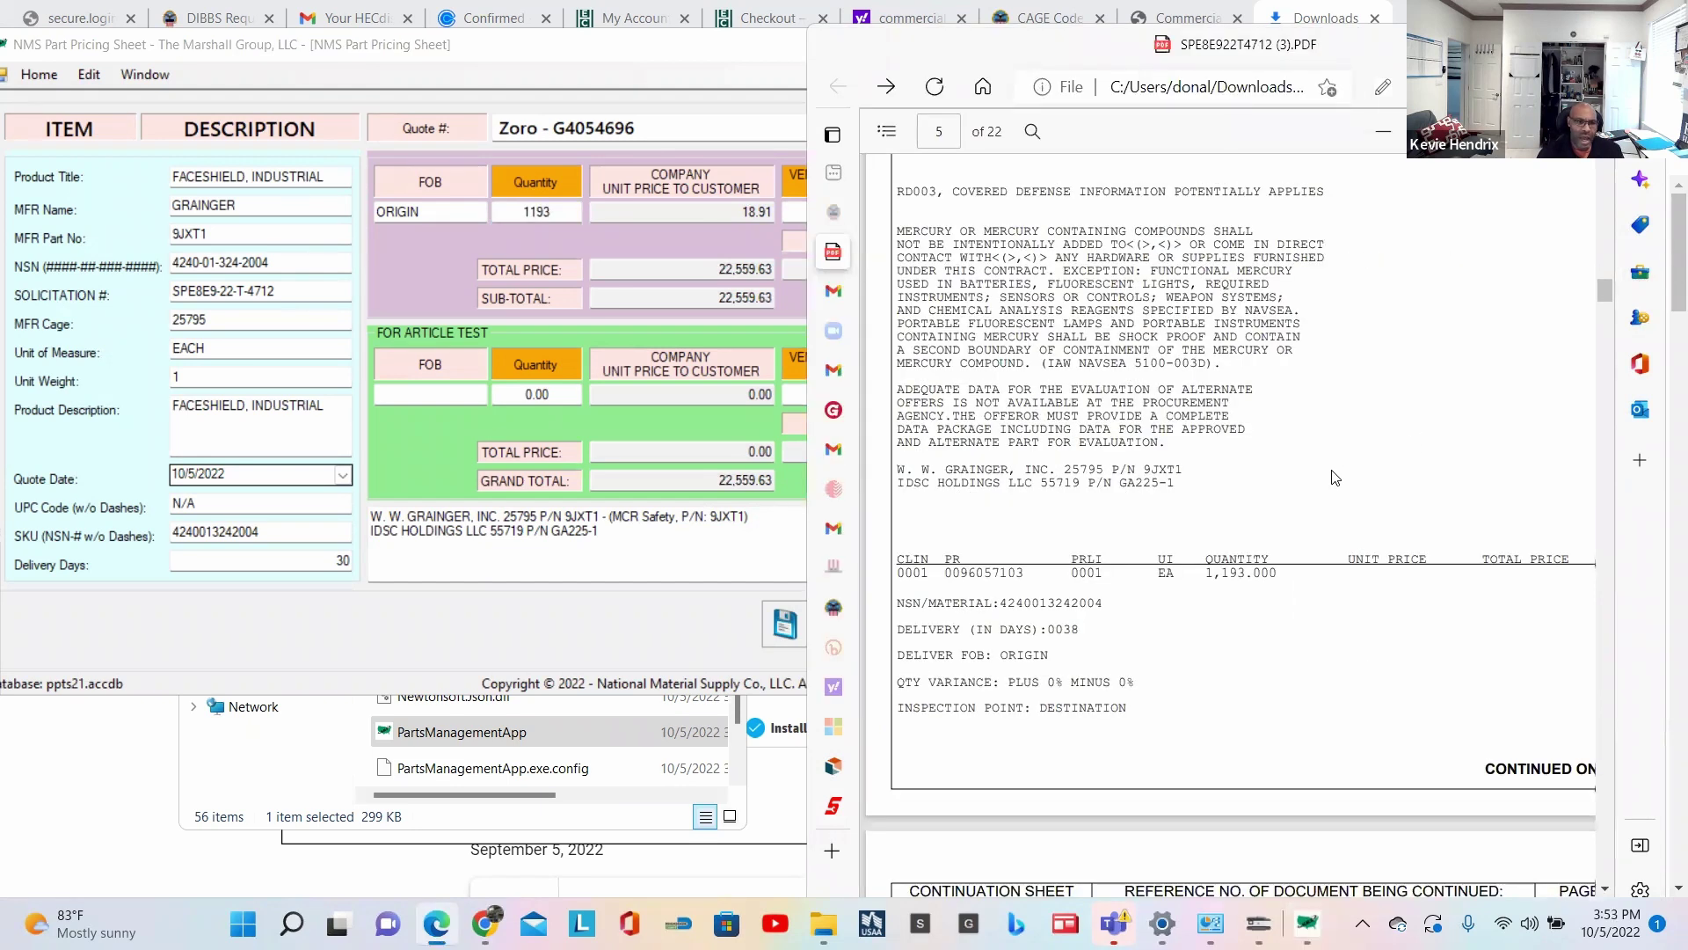
pyautogui.scroll(-1, 1335, 478)
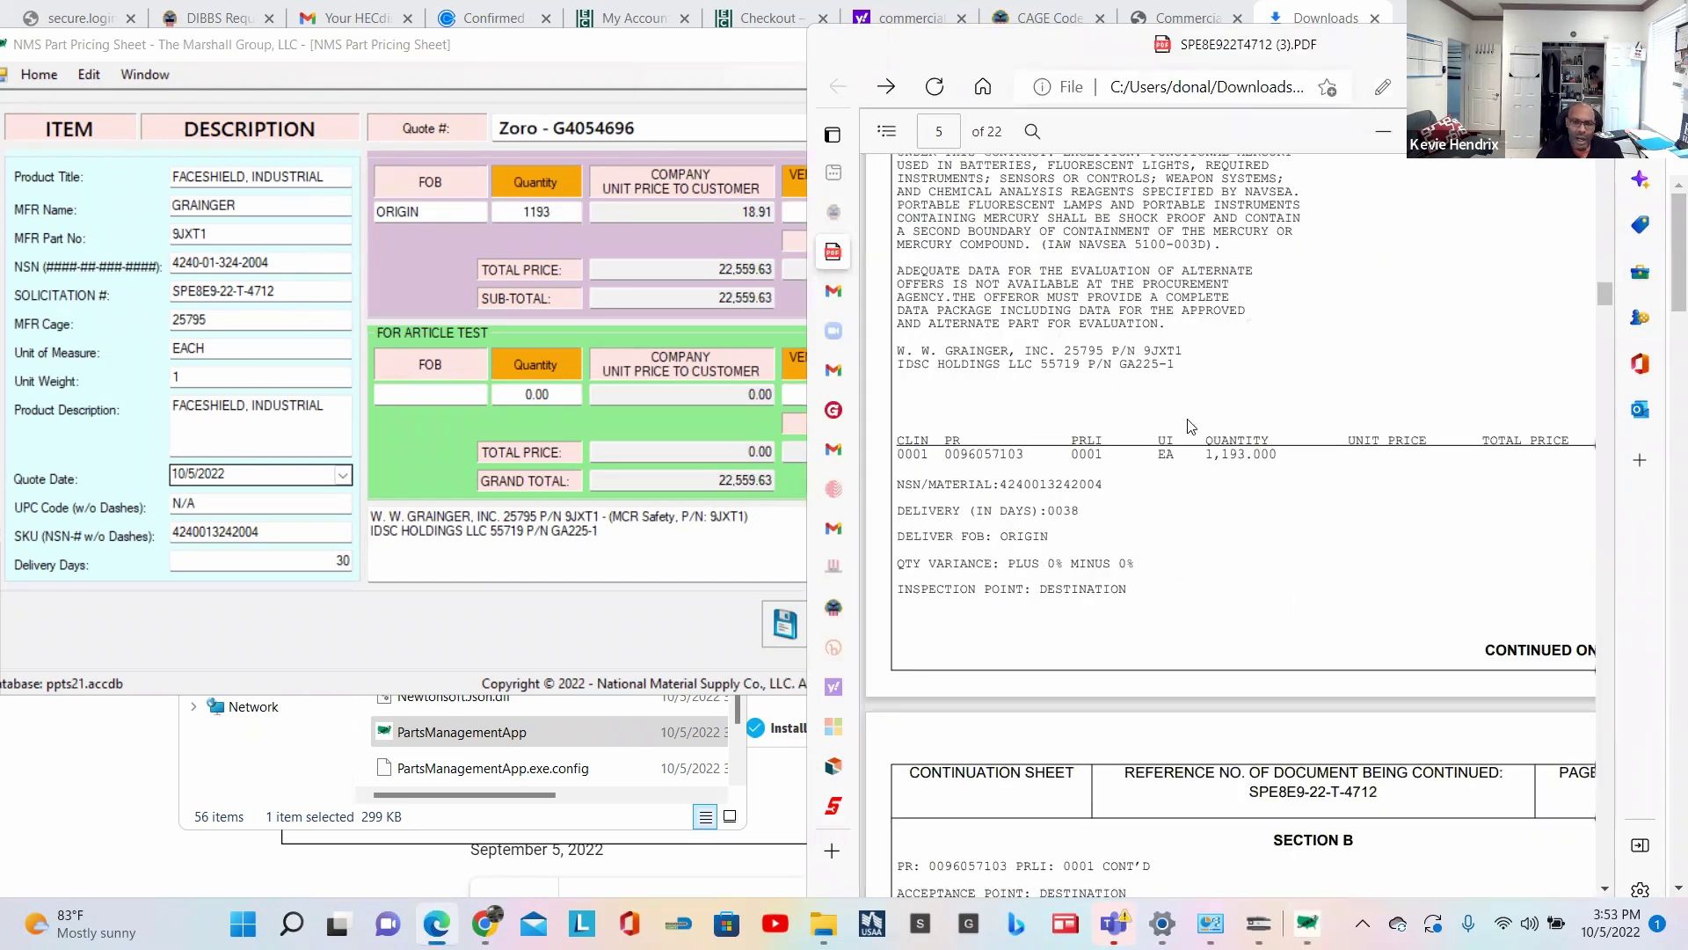
pyautogui.scroll(-3, 1175, 500)
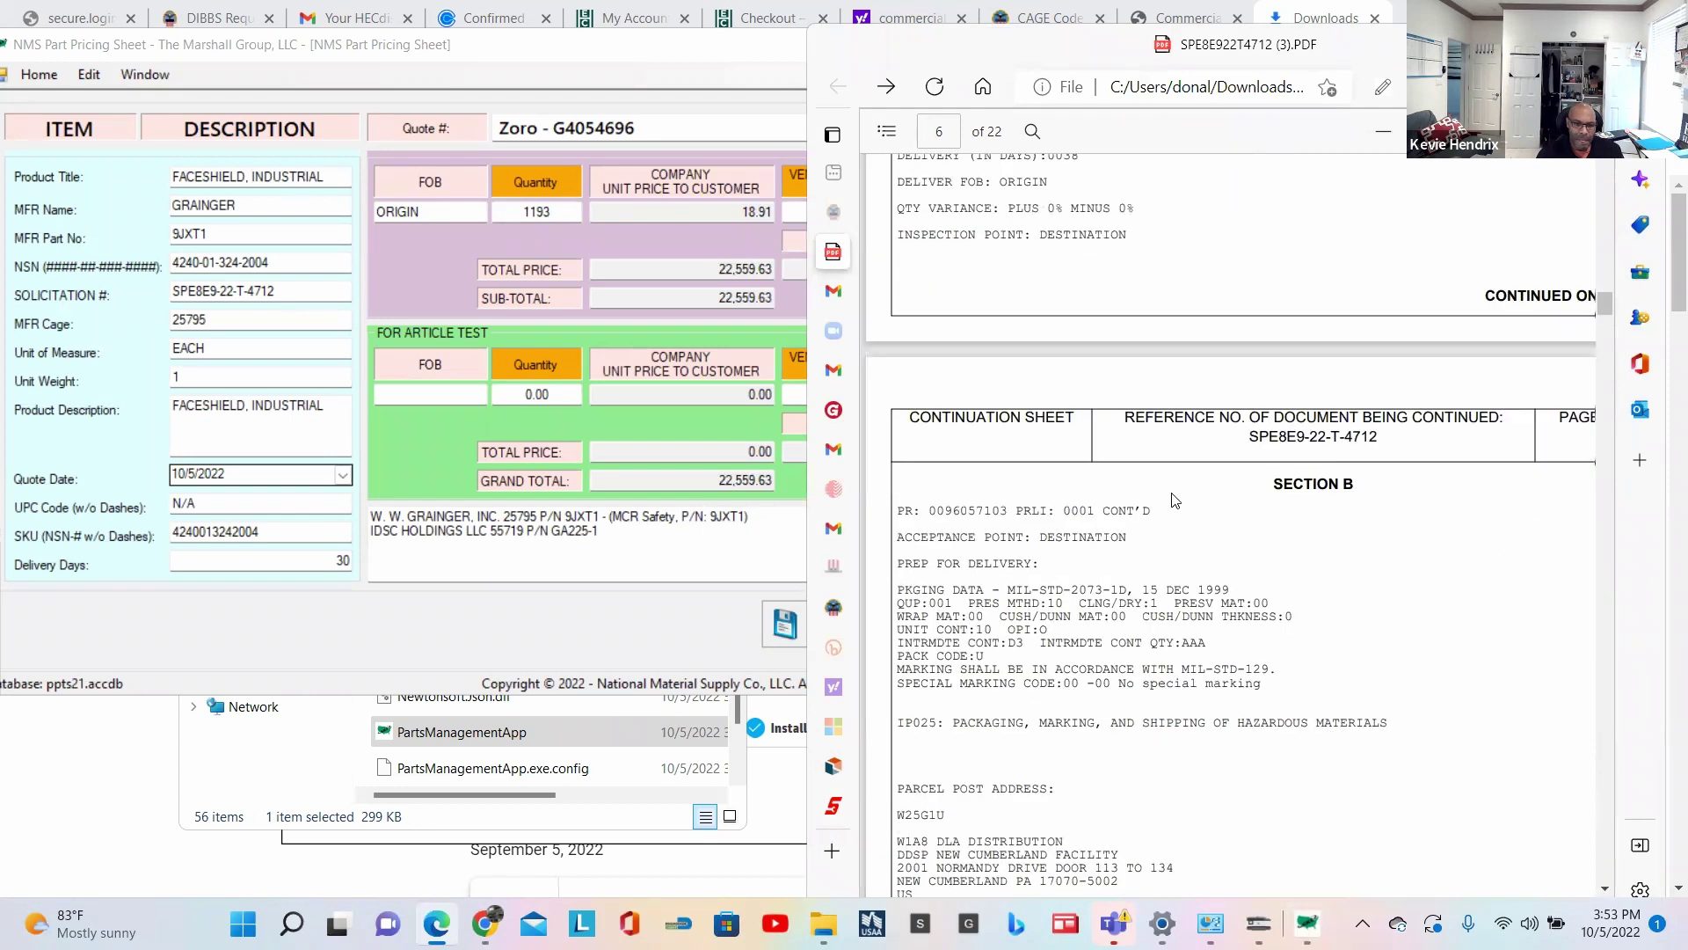
pyautogui.scroll(-1, 1176, 501)
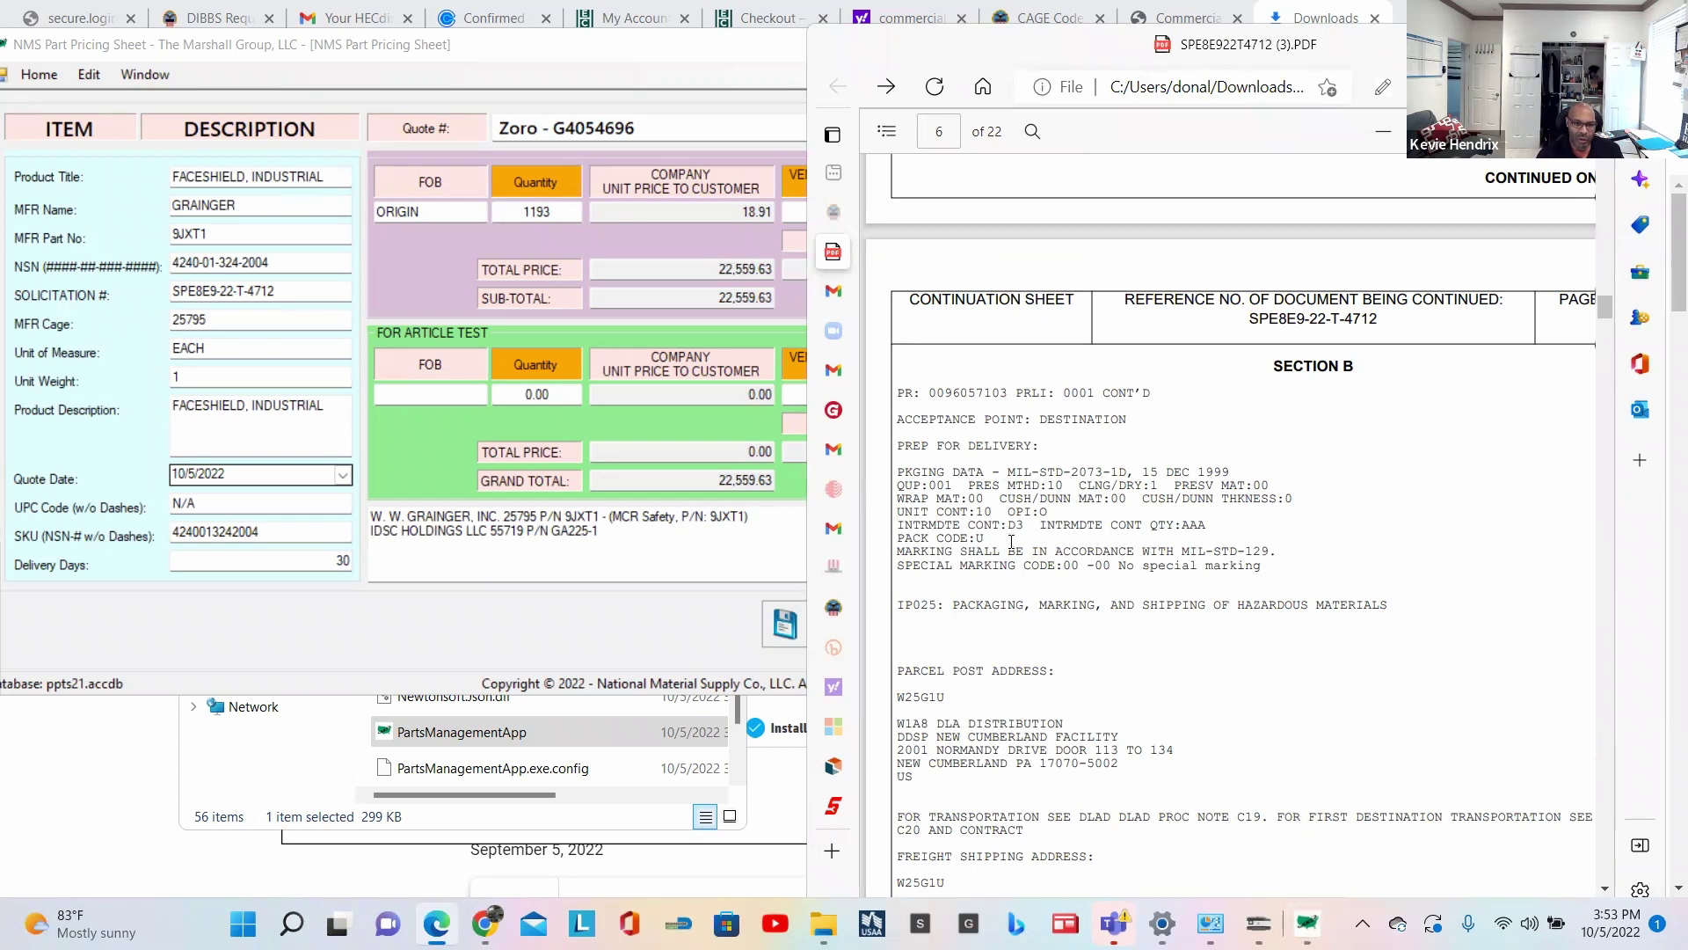
pyautogui.scroll(-1, 1012, 541)
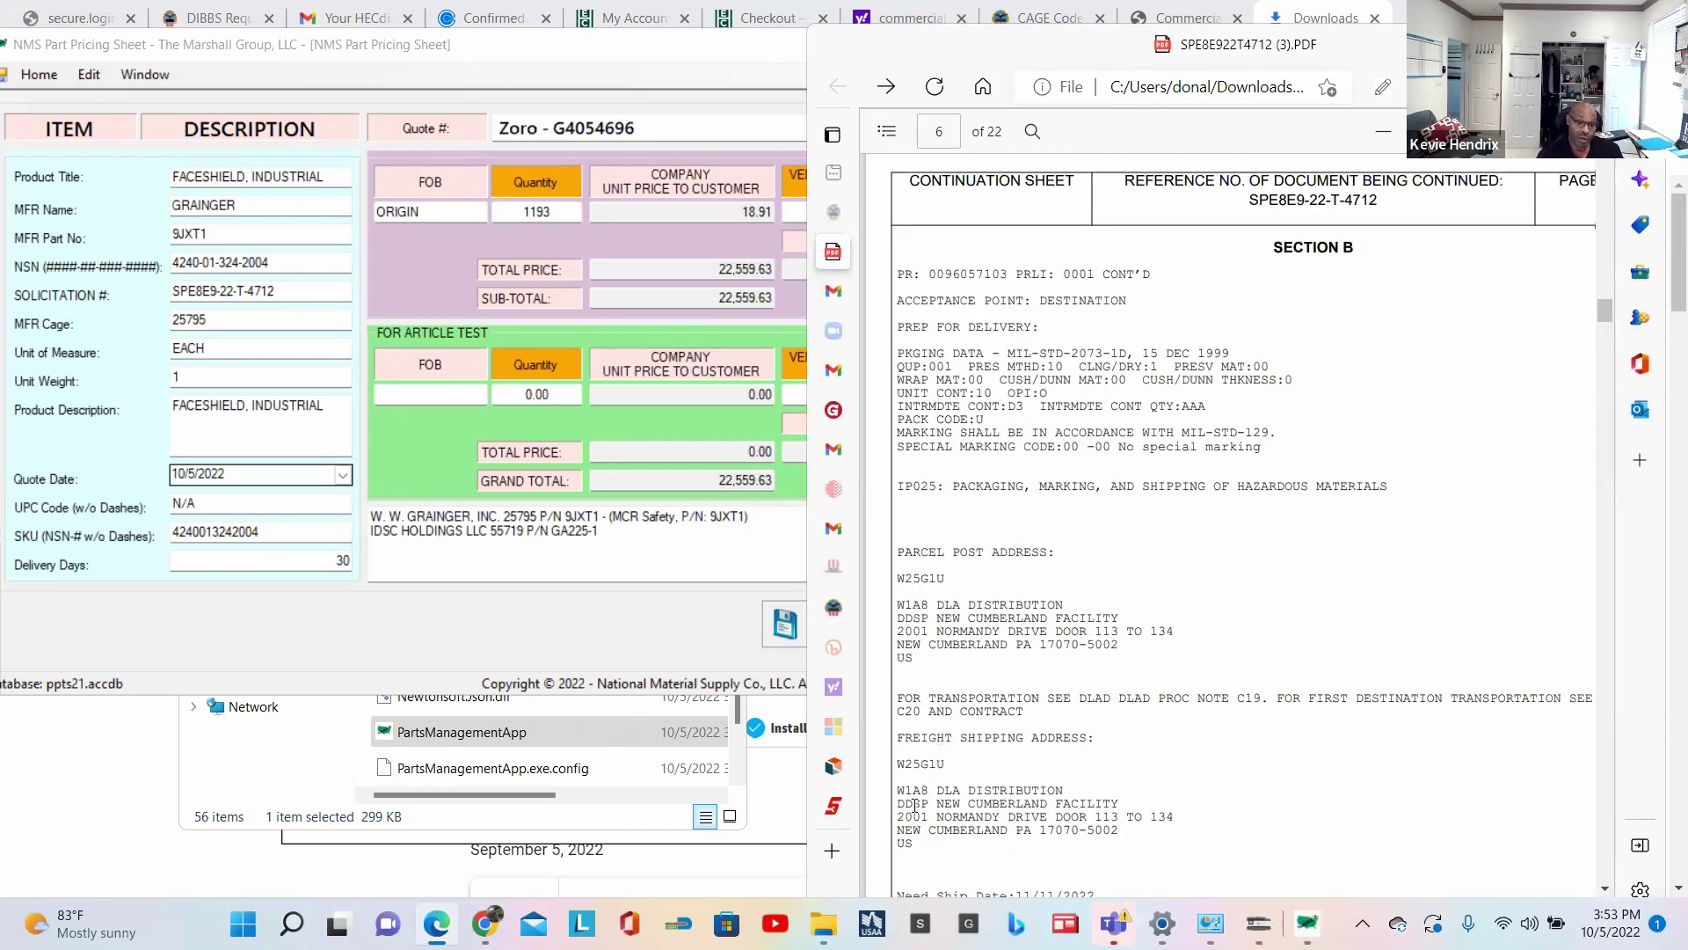
pyautogui.moveTo(900, 829); pyautogui.dragTo(1122, 835)
pyautogui.hotkey('ctrl', 'c')
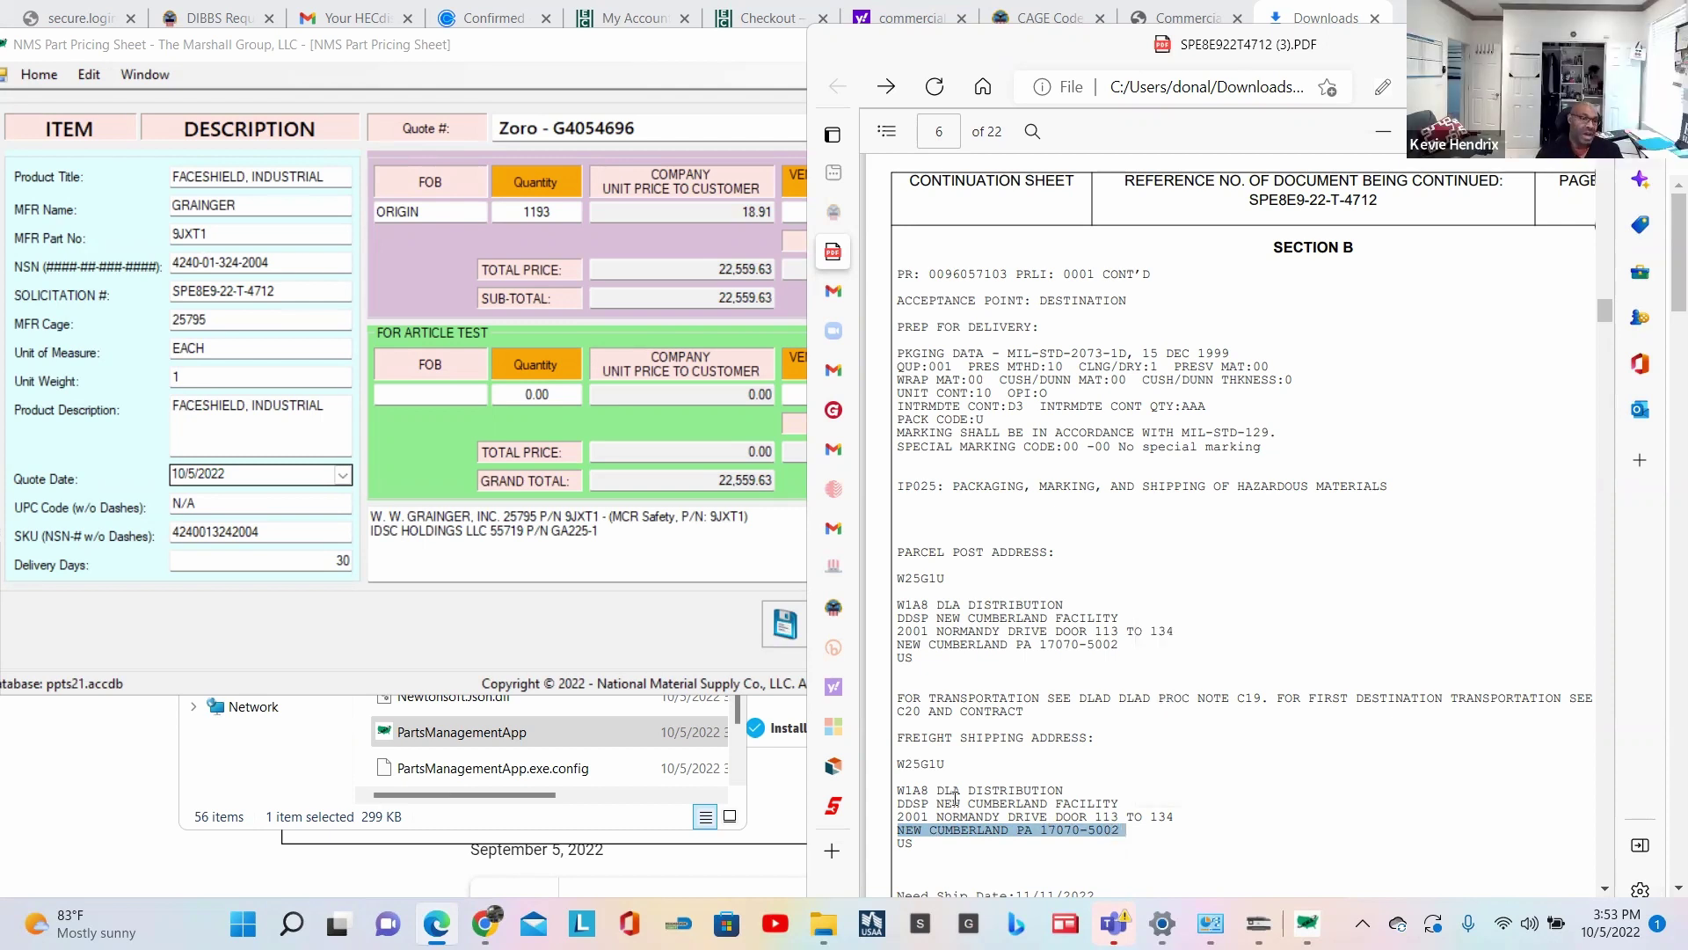
# Step: Paste the address into the quote notes, prefixed with 'Shipping to:'
pyautogui.click(410, 563)
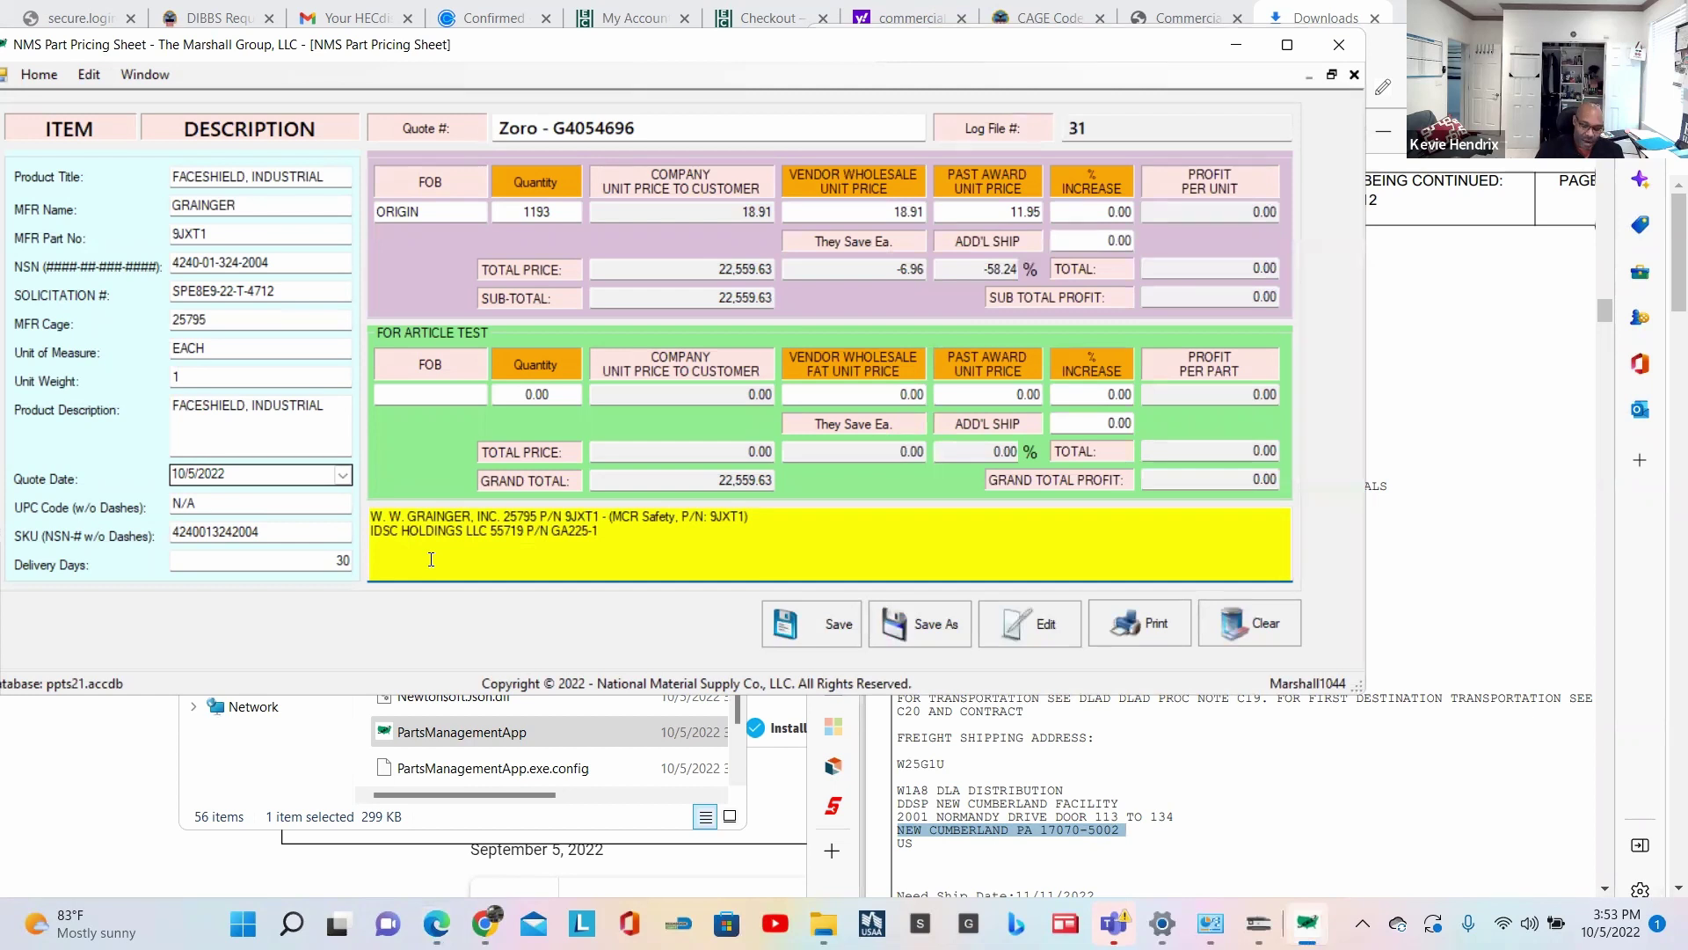
pyautogui.hotkey('ctrl', 'v')
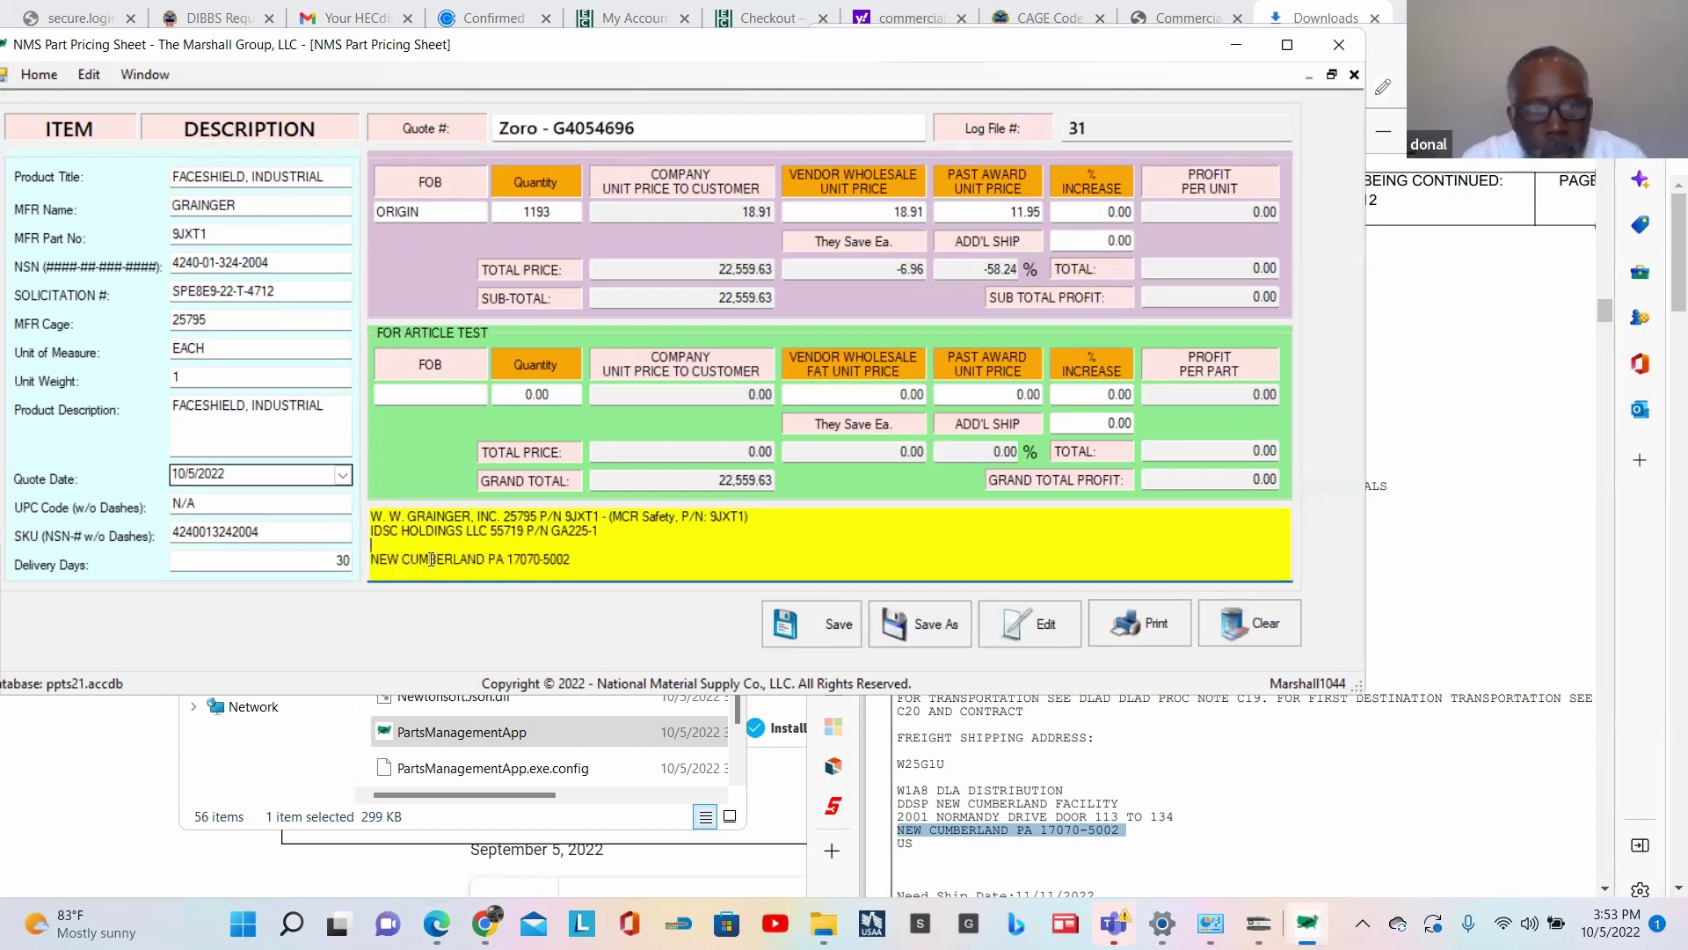
pyautogui.click(370, 560)
pyautogui.write('Shipping ')
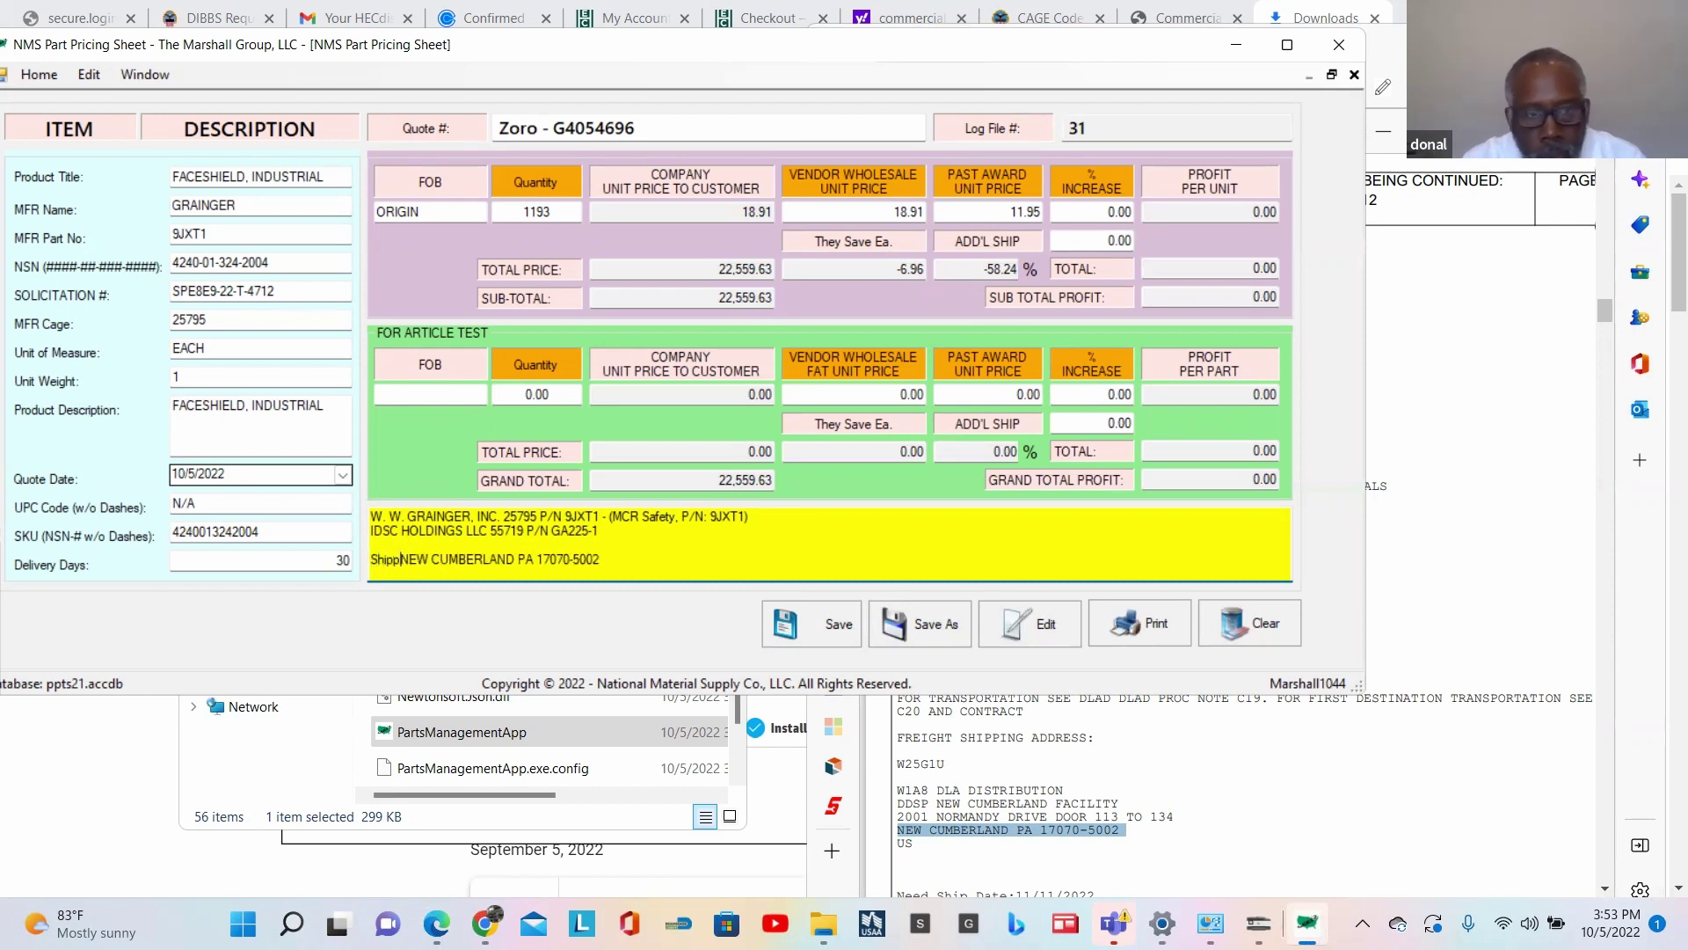
pyautogui.write('to:')
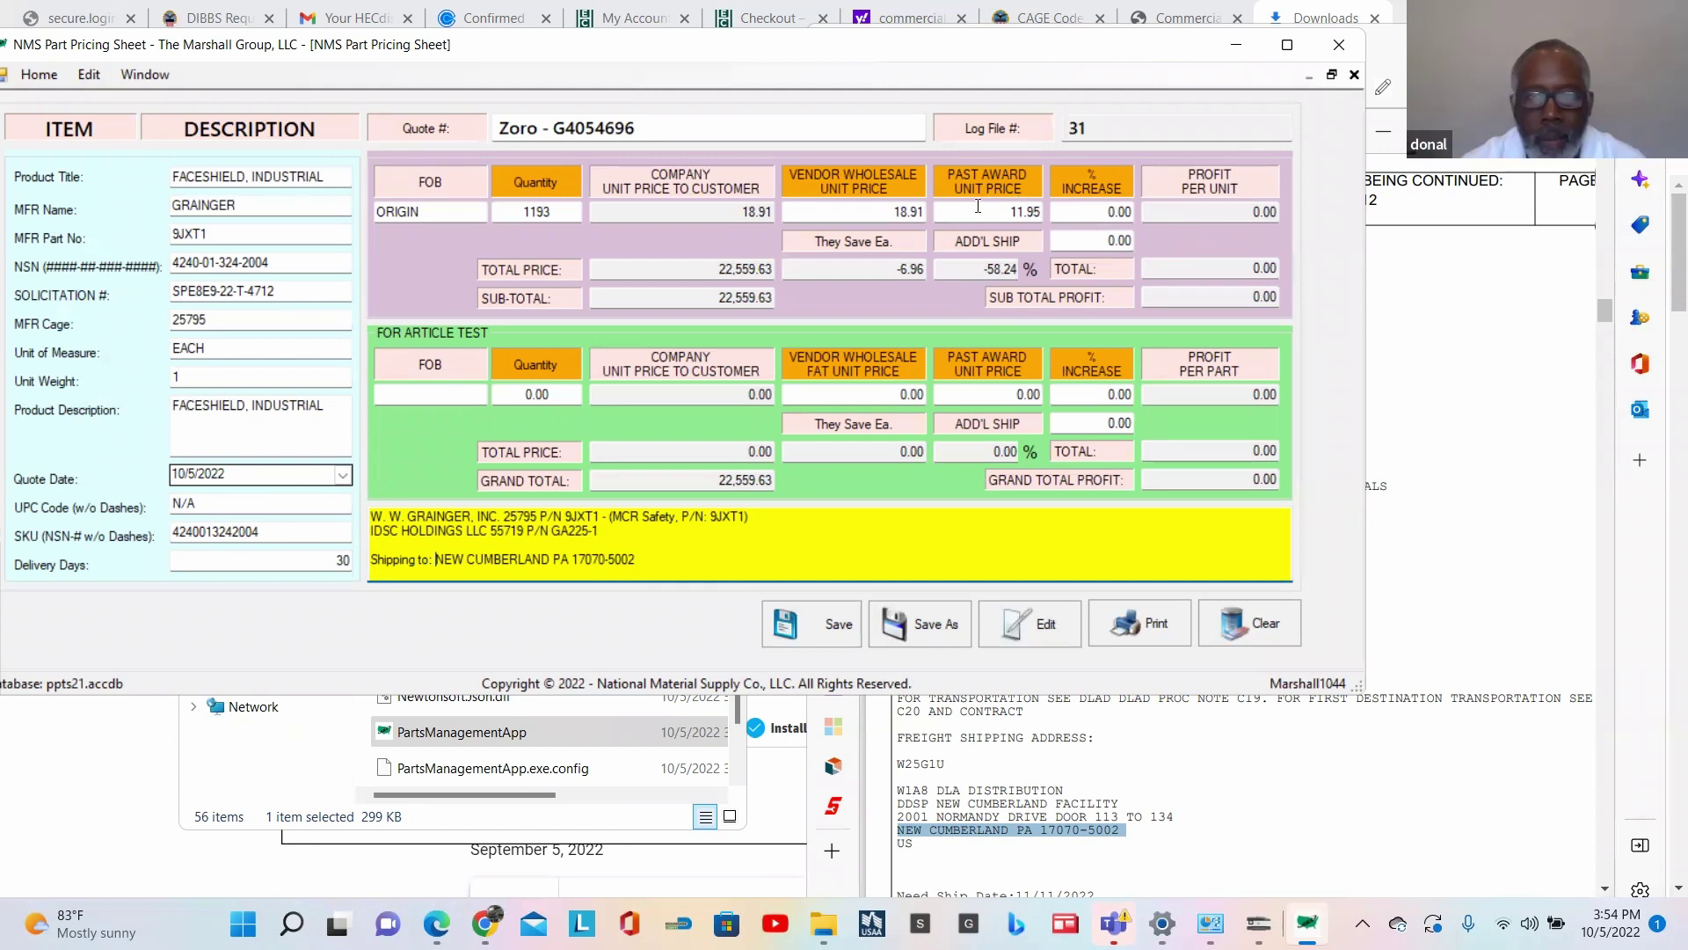
# Step: Enter 7.77 in the % Increase field so the unit price becomes 20.38
pyautogui.click(1108, 212)
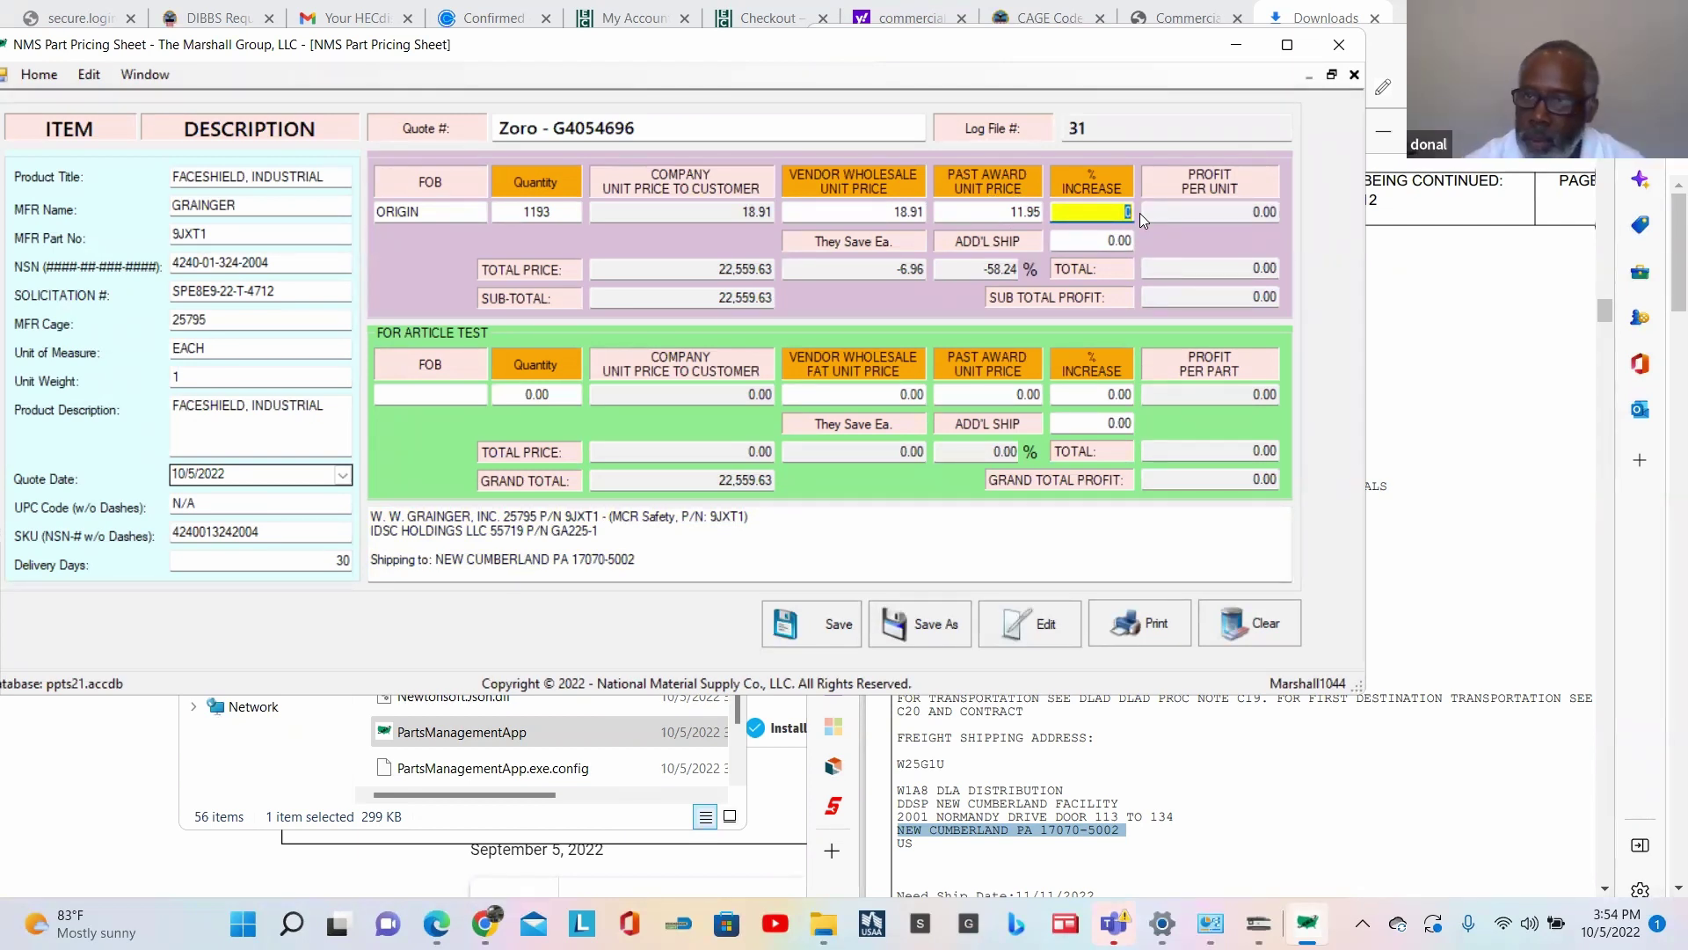
pyautogui.write('7')
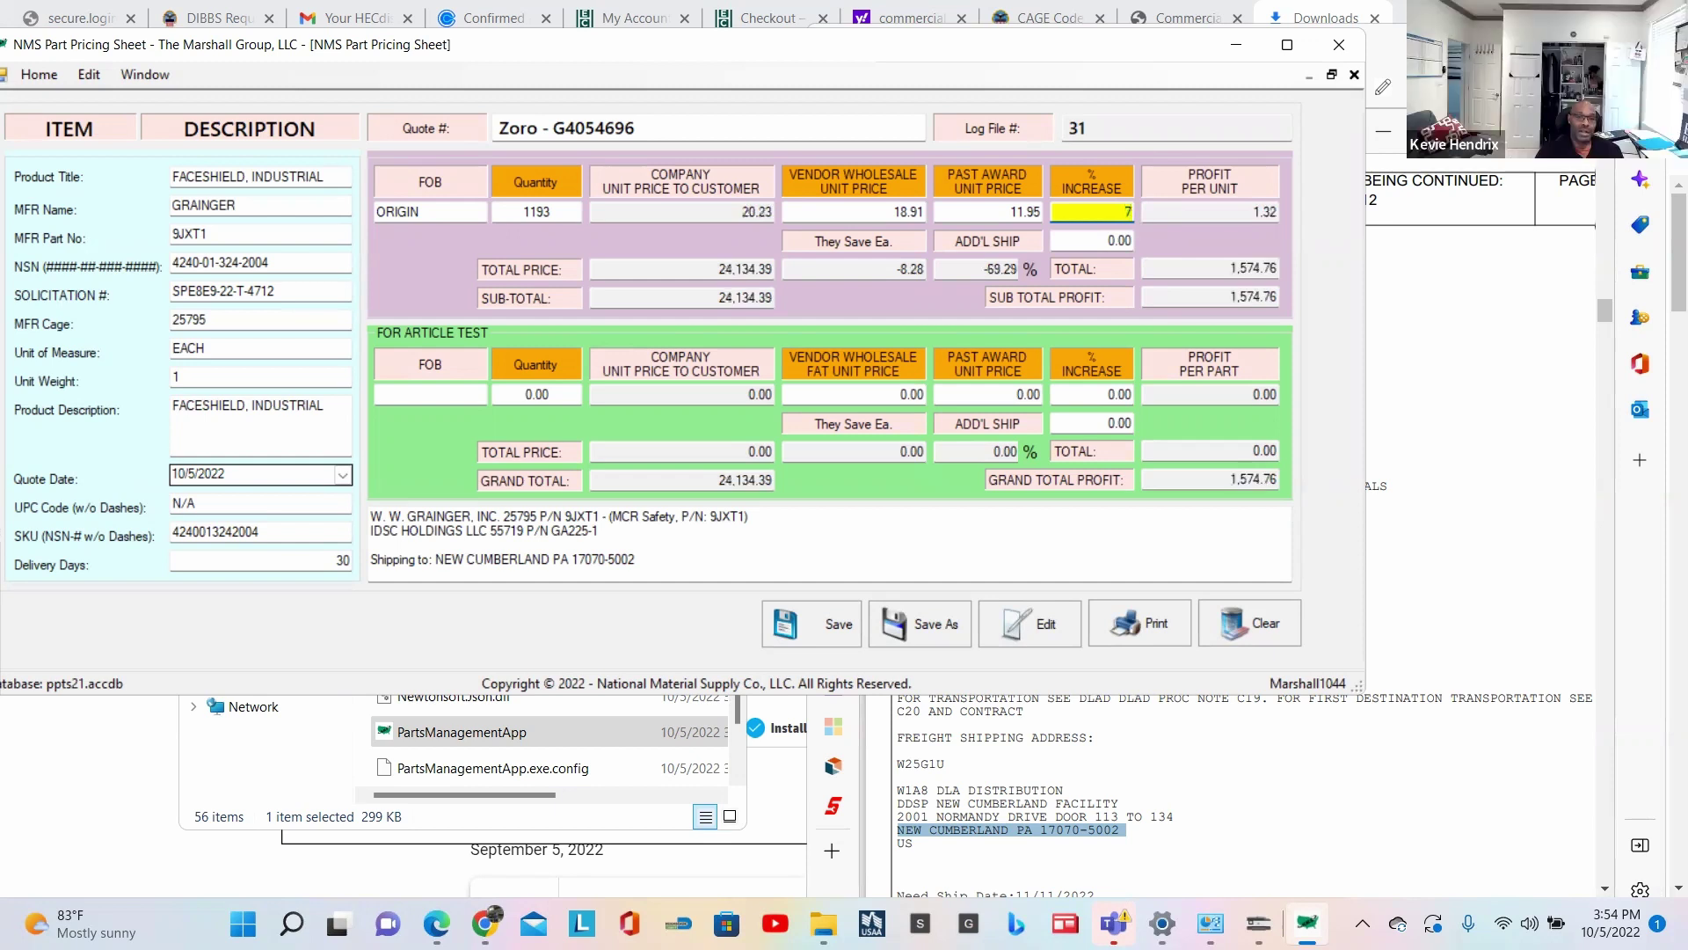
pyautogui.write('.77')
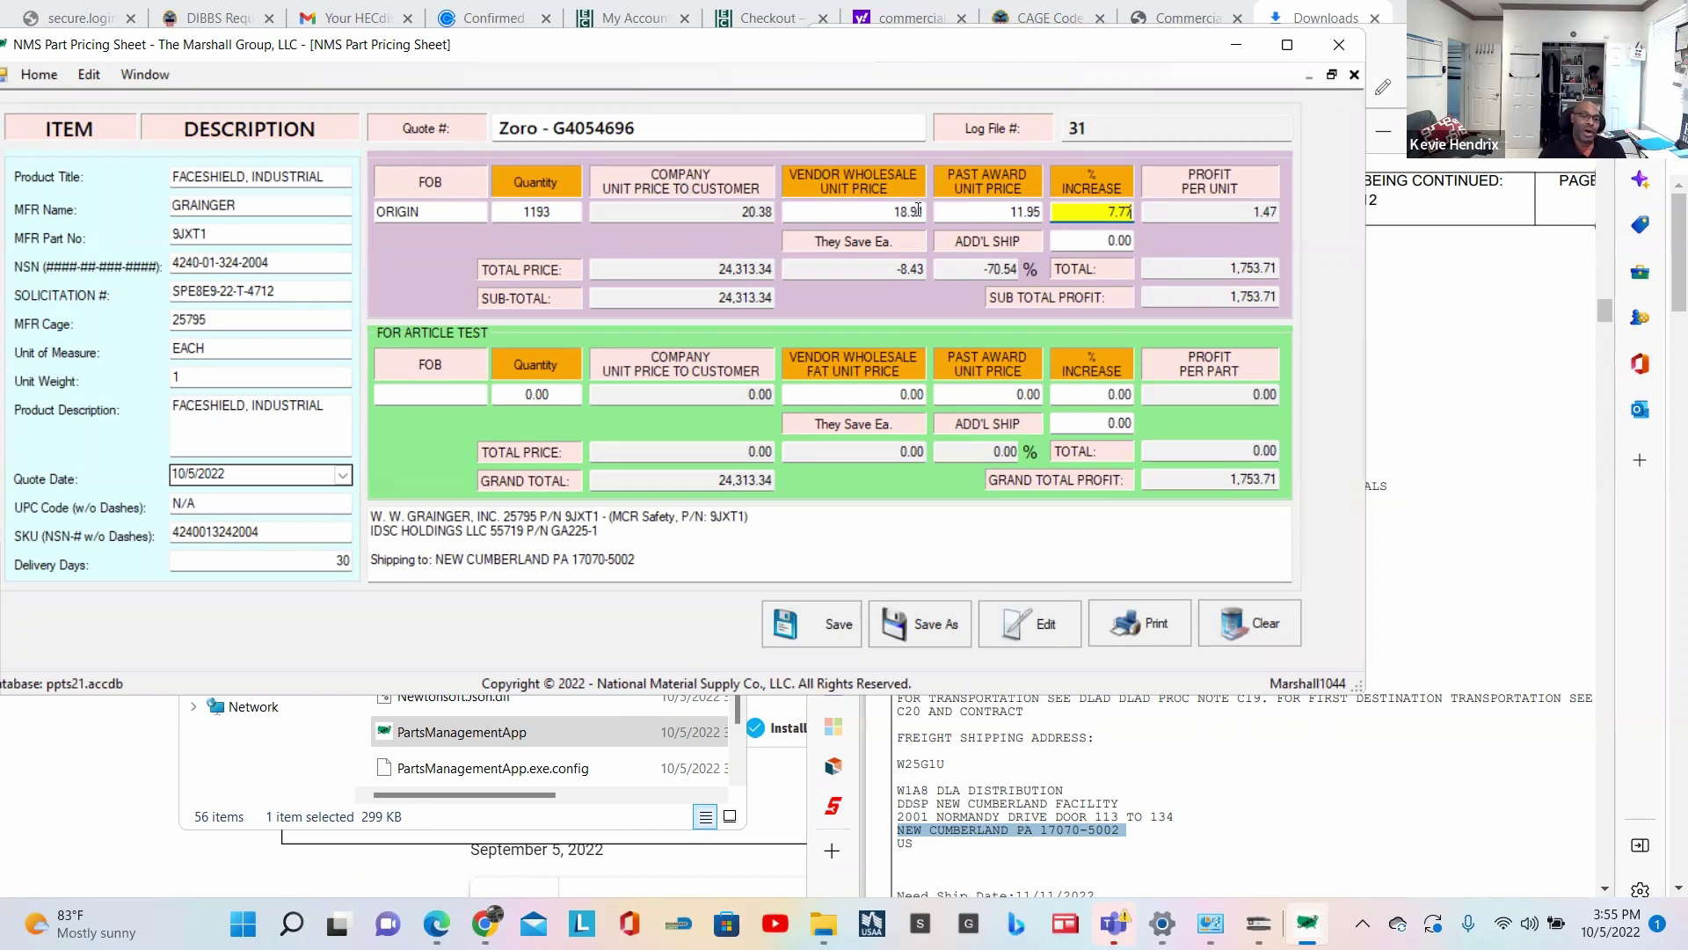
# Step: Switch to the Zoro MCR Safety 9JXT1 faceshield tab and scroll to its $18.91 price
pyautogui.click(1444, 356)
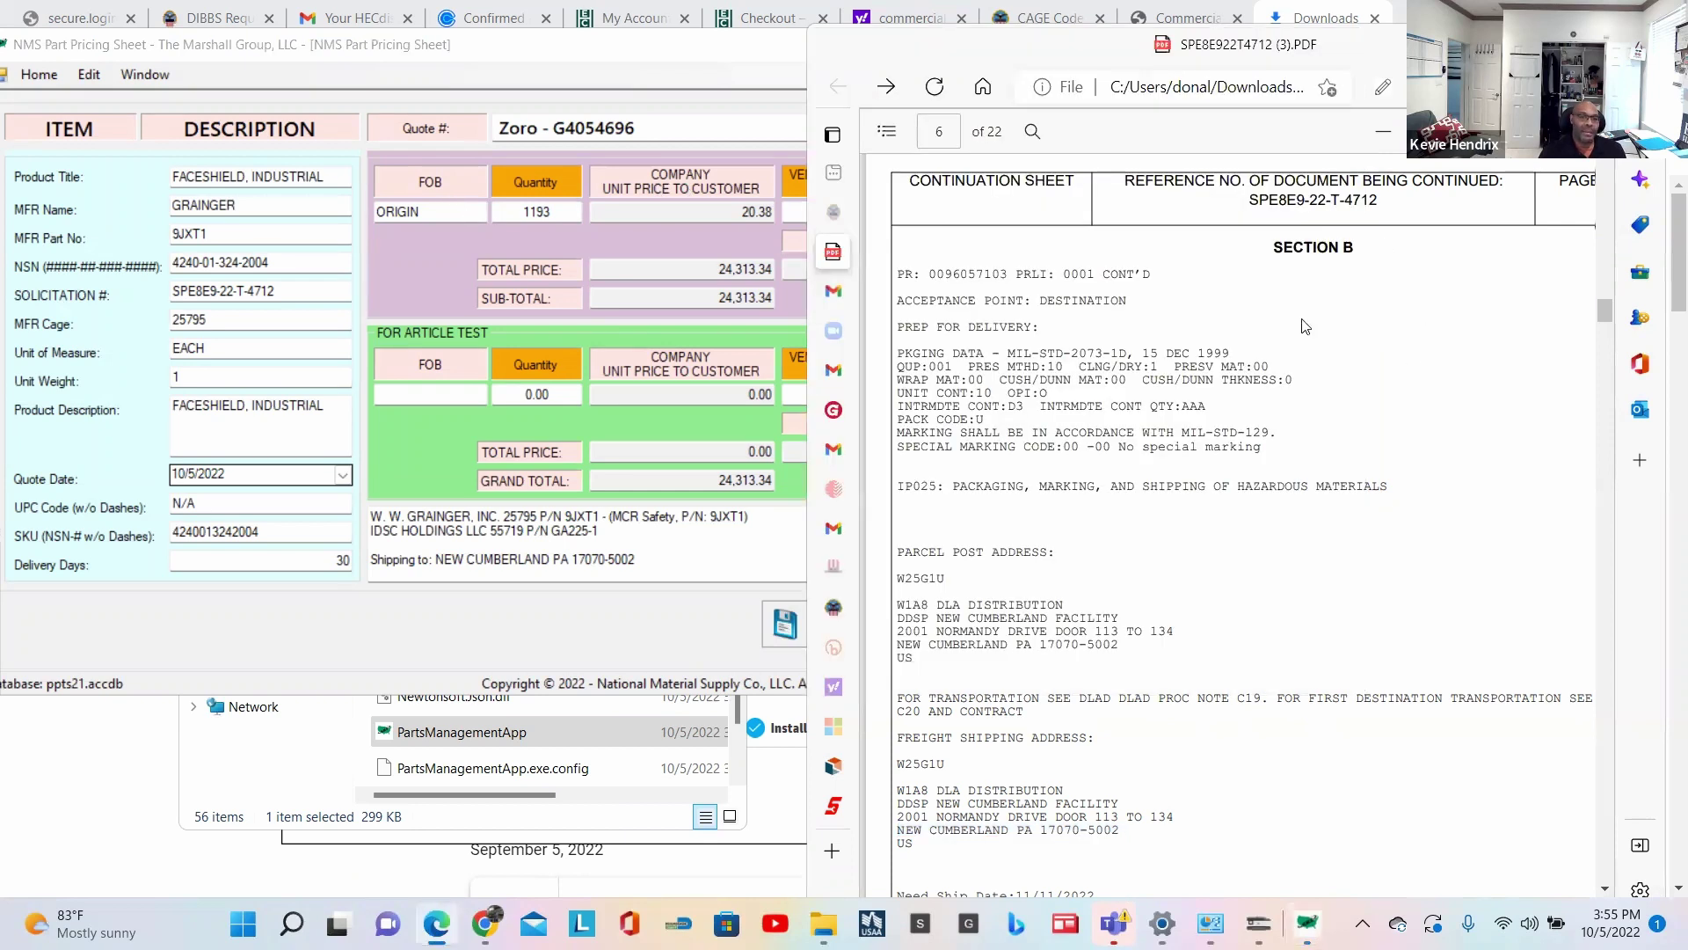
pyautogui.moveTo(834, 765)
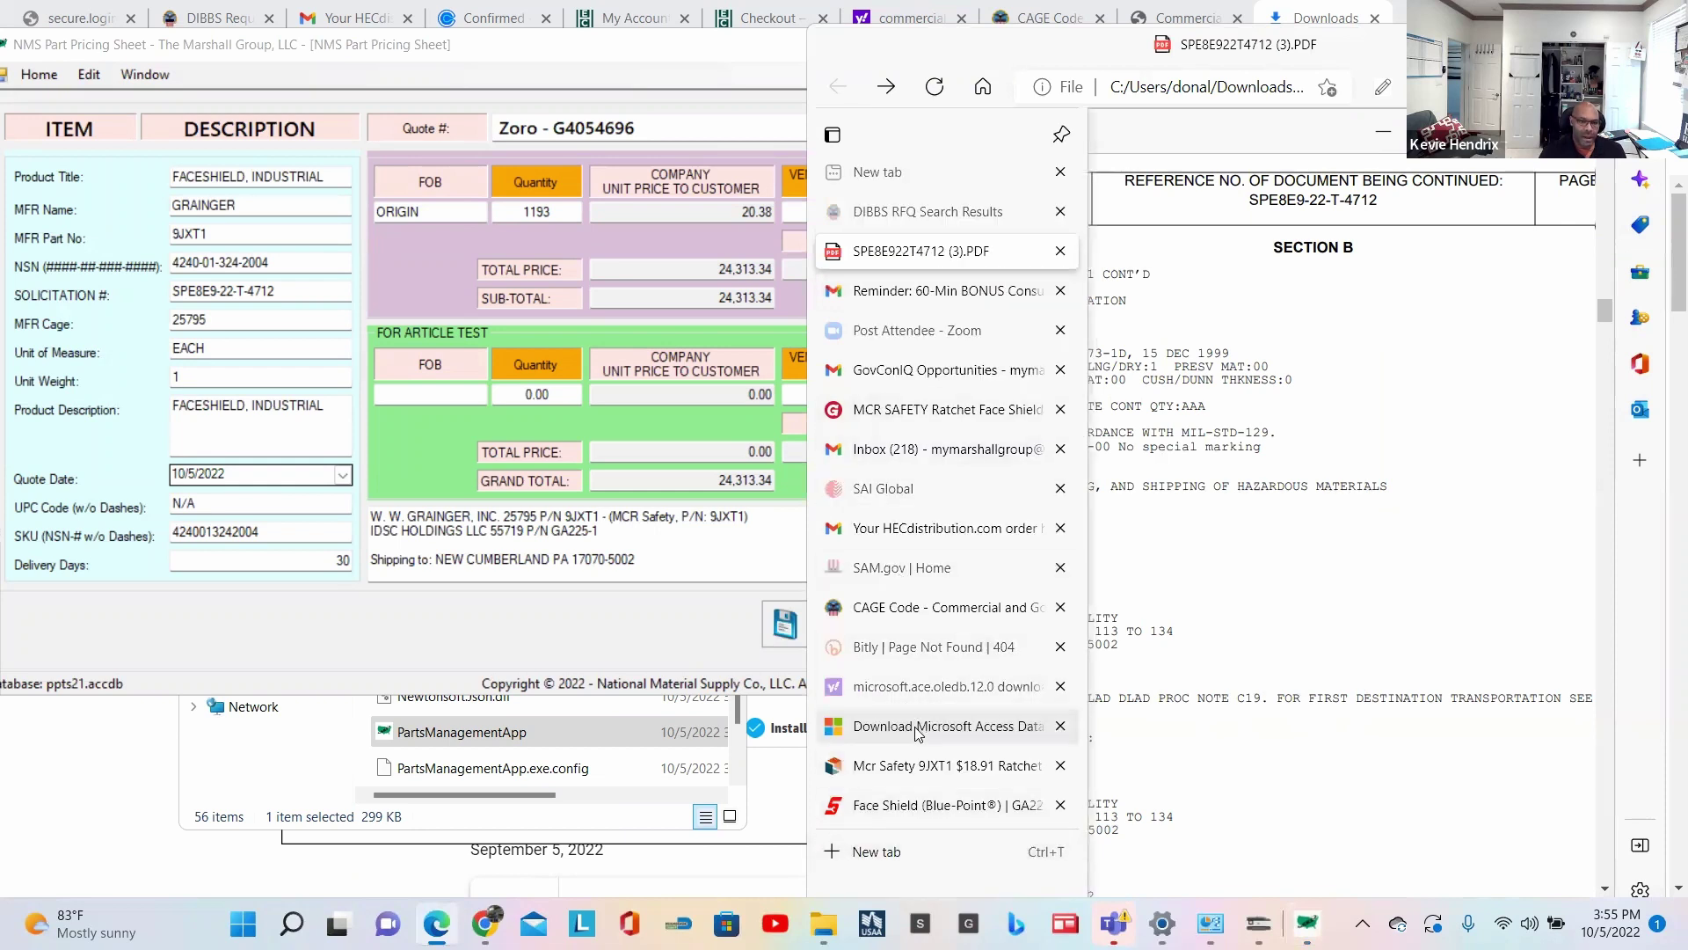
pyautogui.click(930, 777)
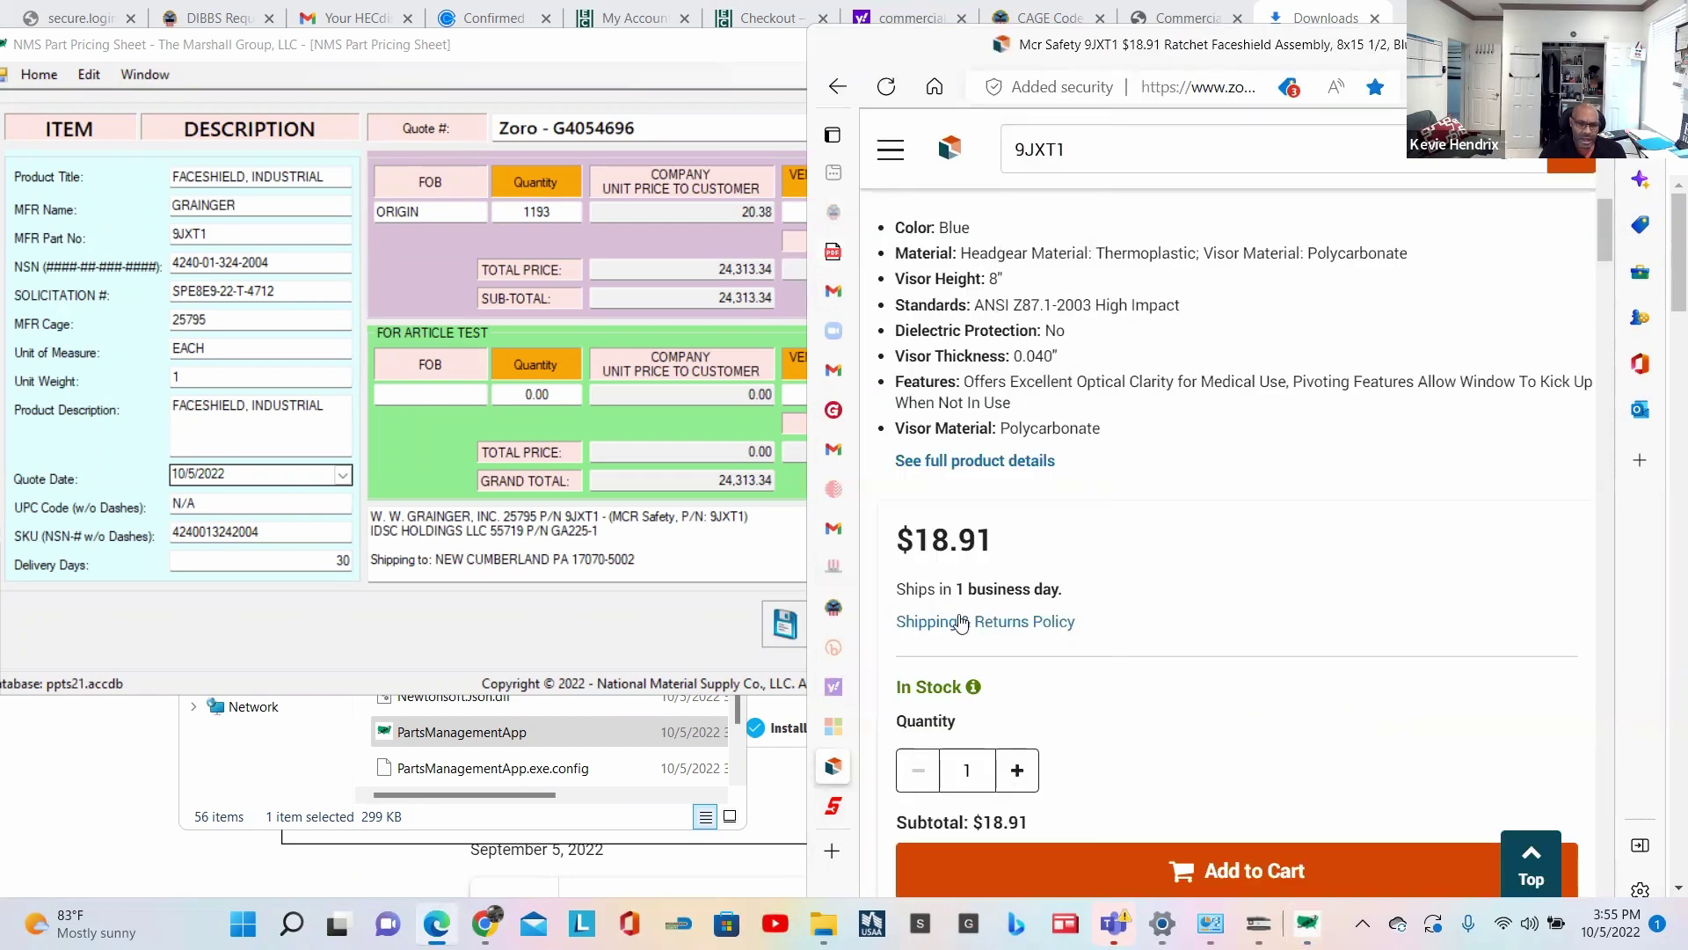
pyautogui.scroll(-4, 1078, 670)
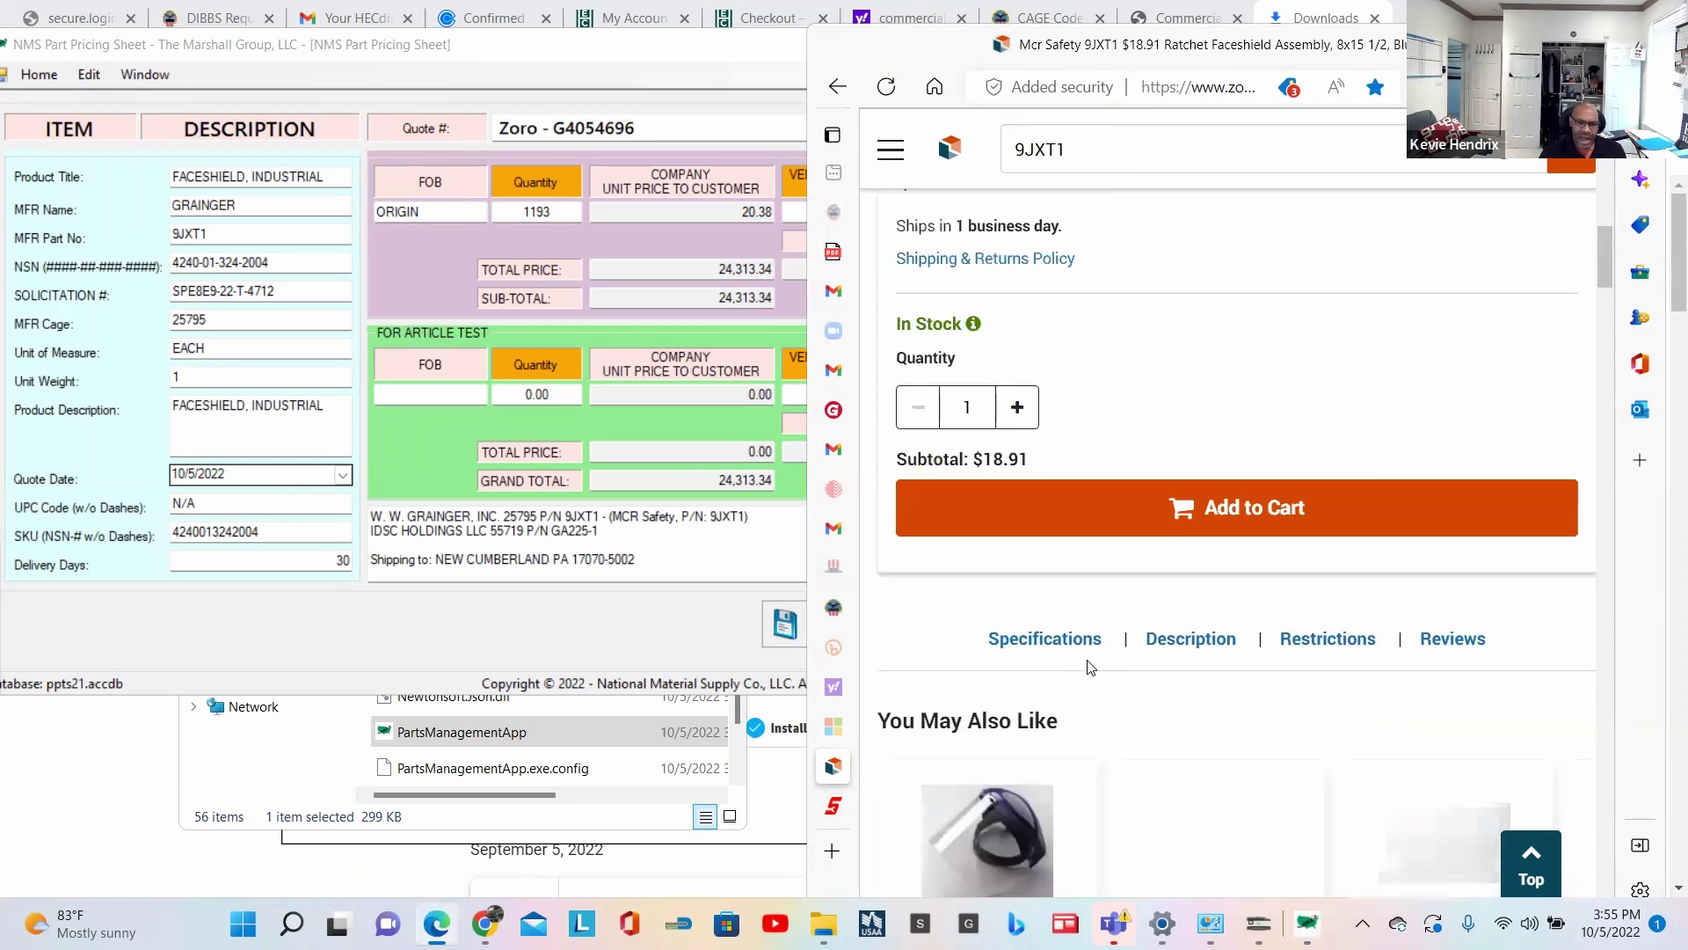
pyautogui.scroll(-3, 1091, 667)
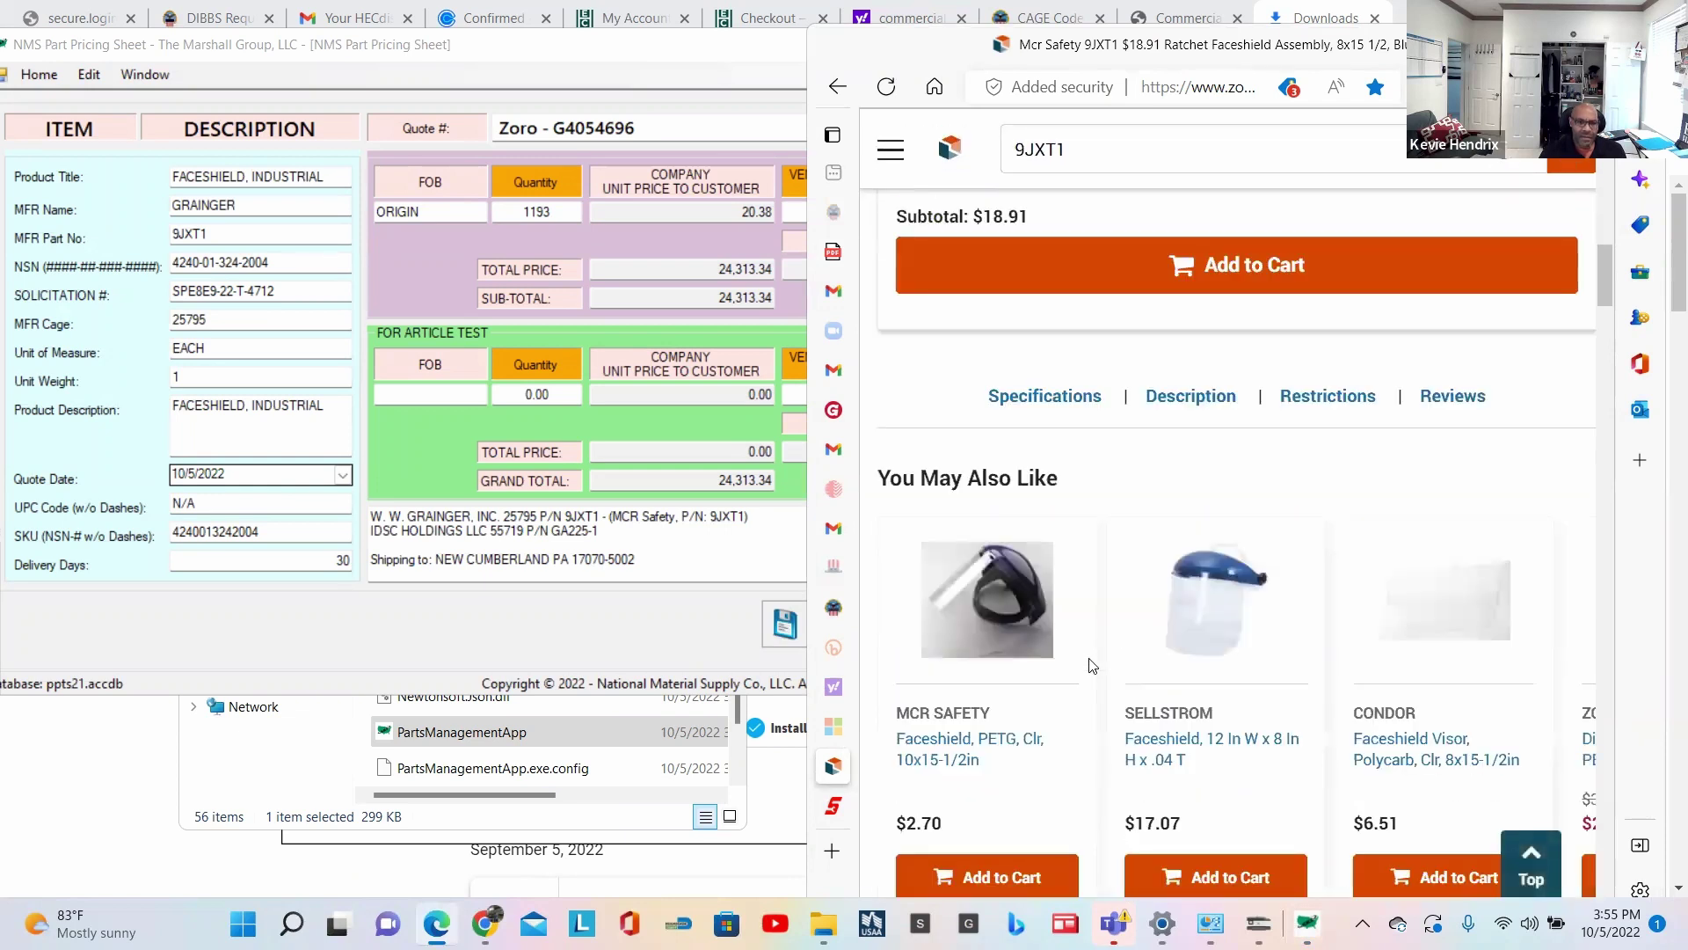
pyautogui.scroll(7, 1090, 666)
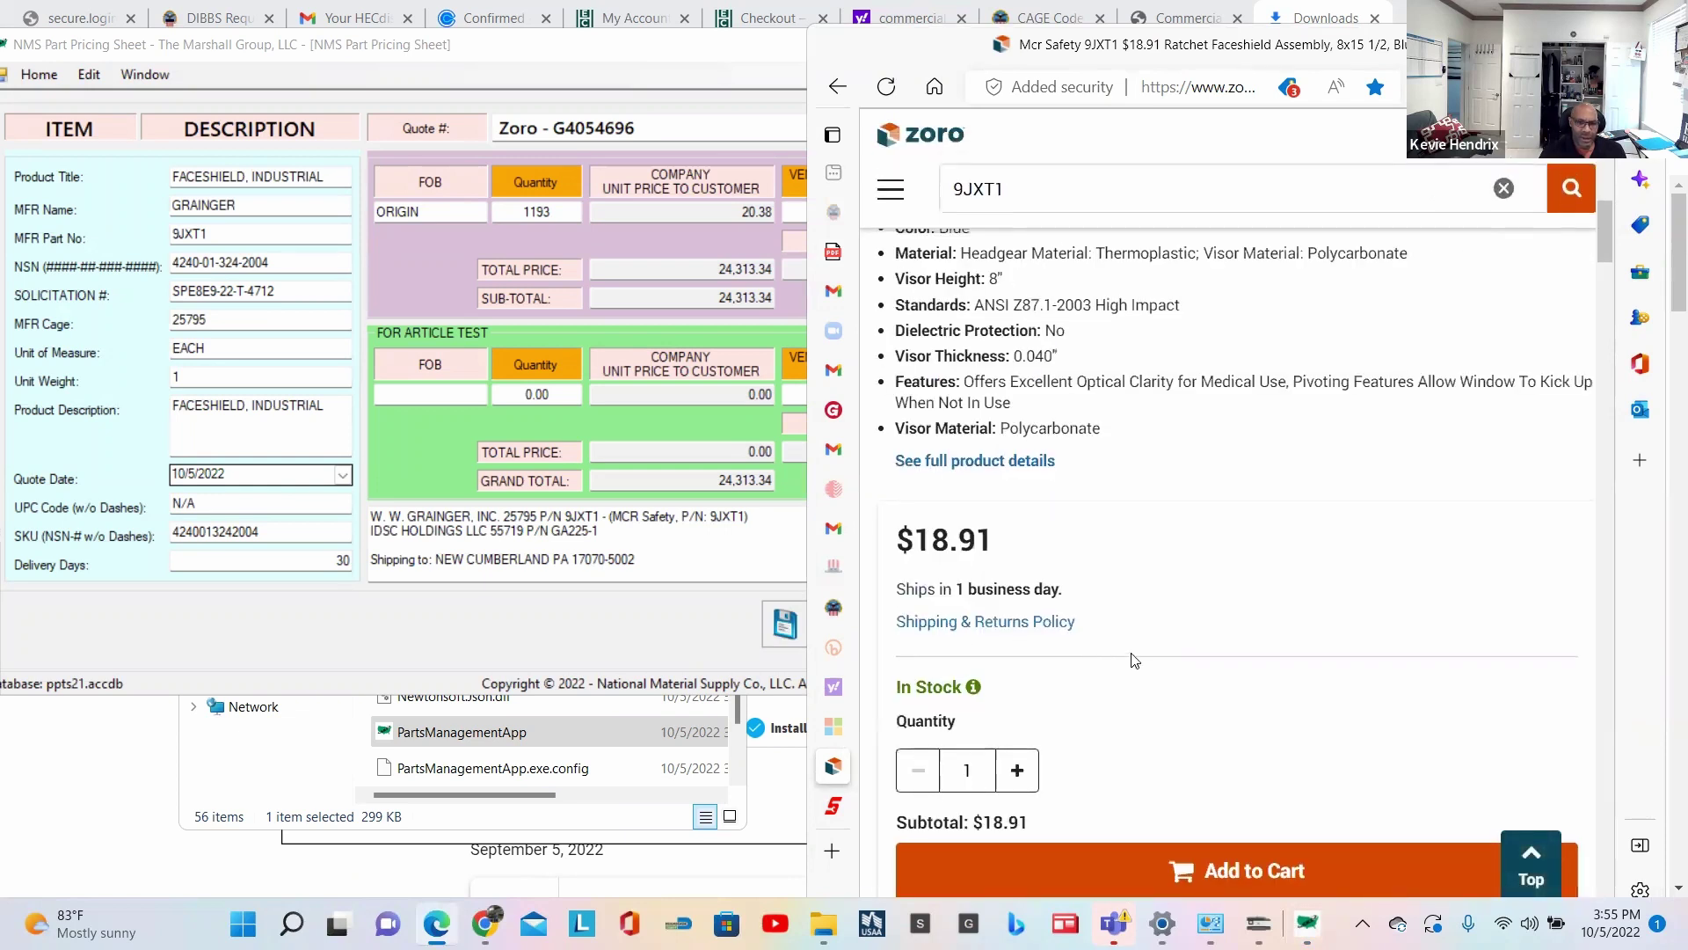
pyautogui.scroll(5, 1150, 626)
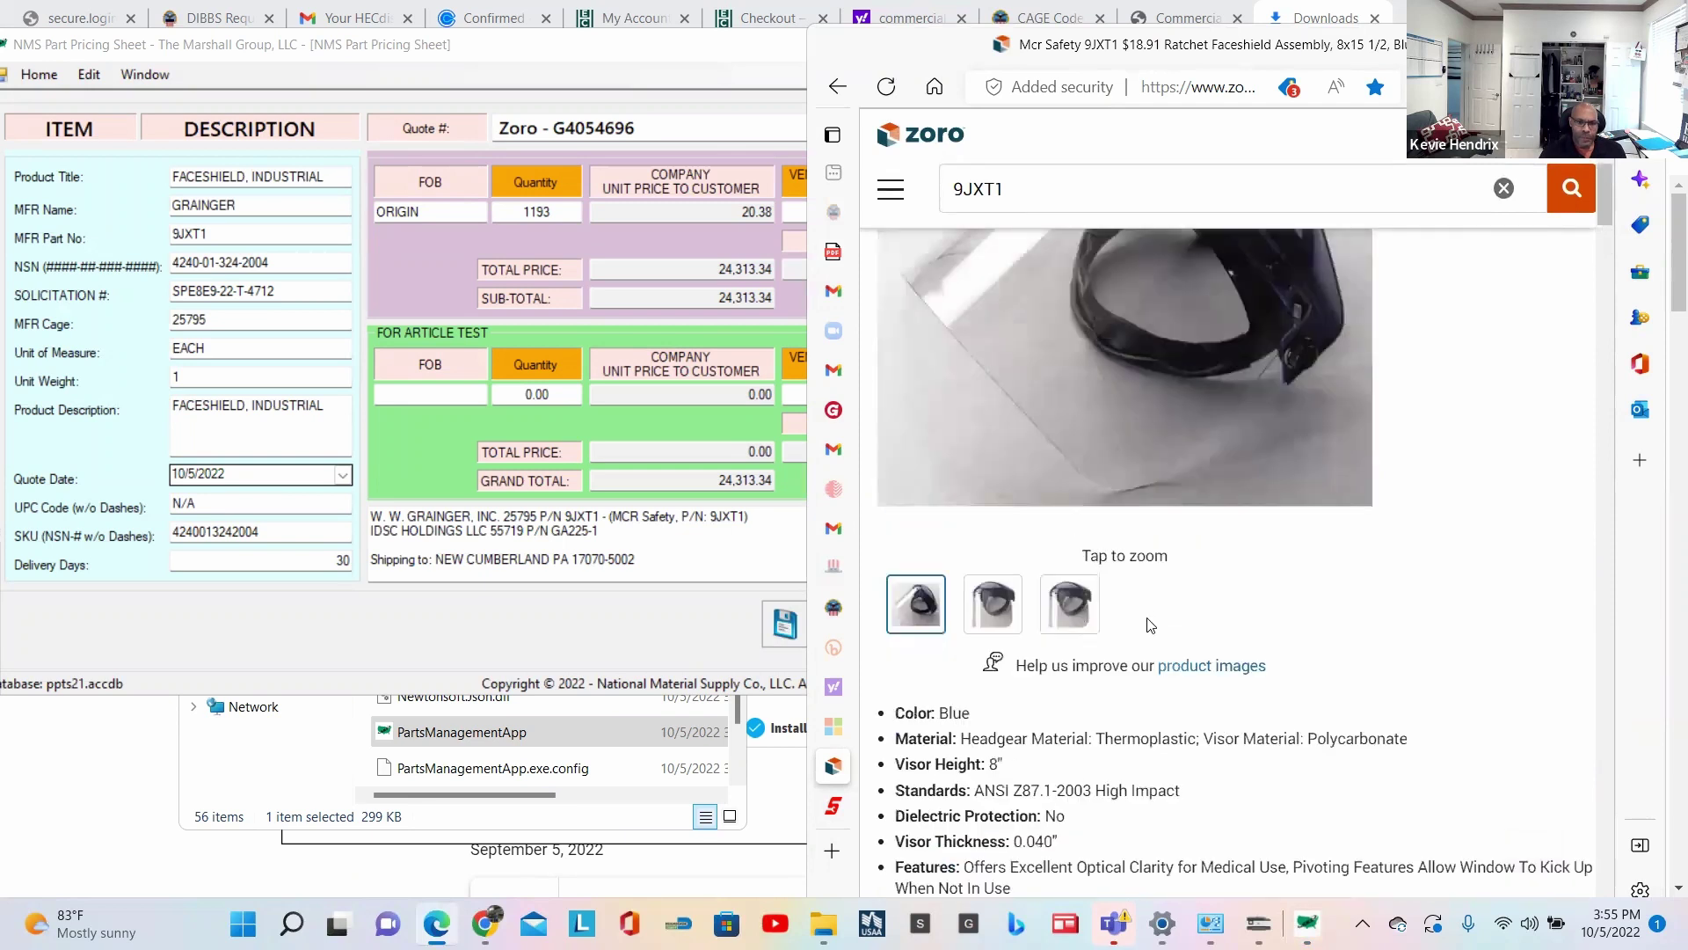
pyautogui.scroll(6, 1150, 626)
pyautogui.scroll(-18, 1147, 617)
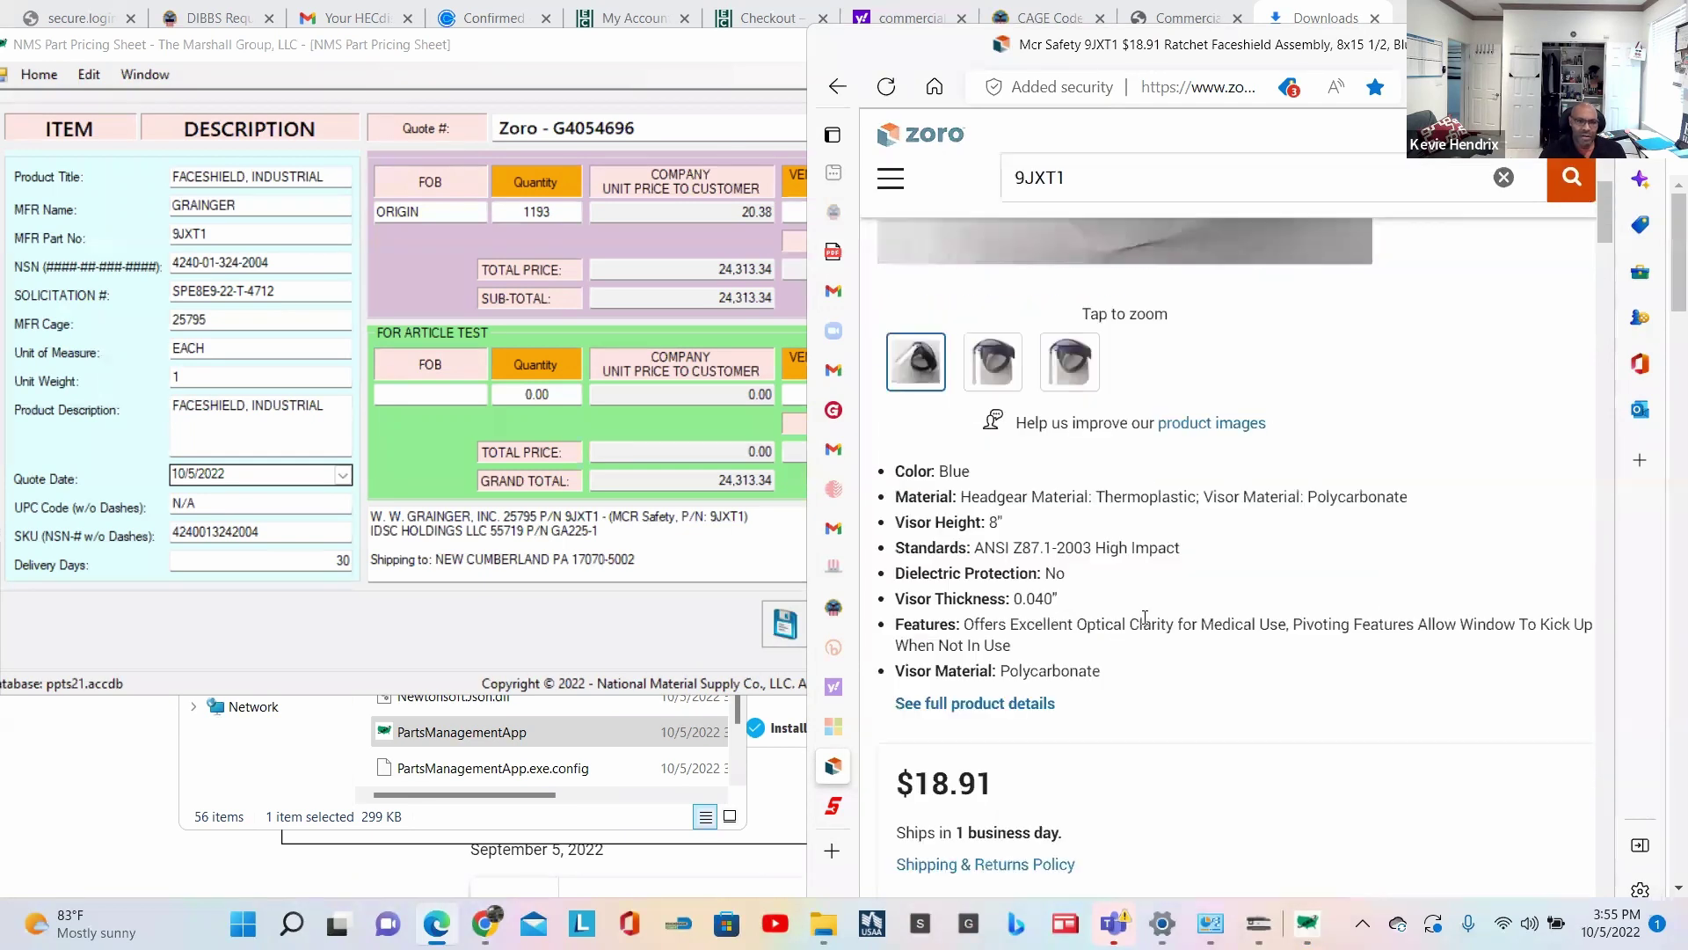
pyautogui.scroll(4, 976, 538)
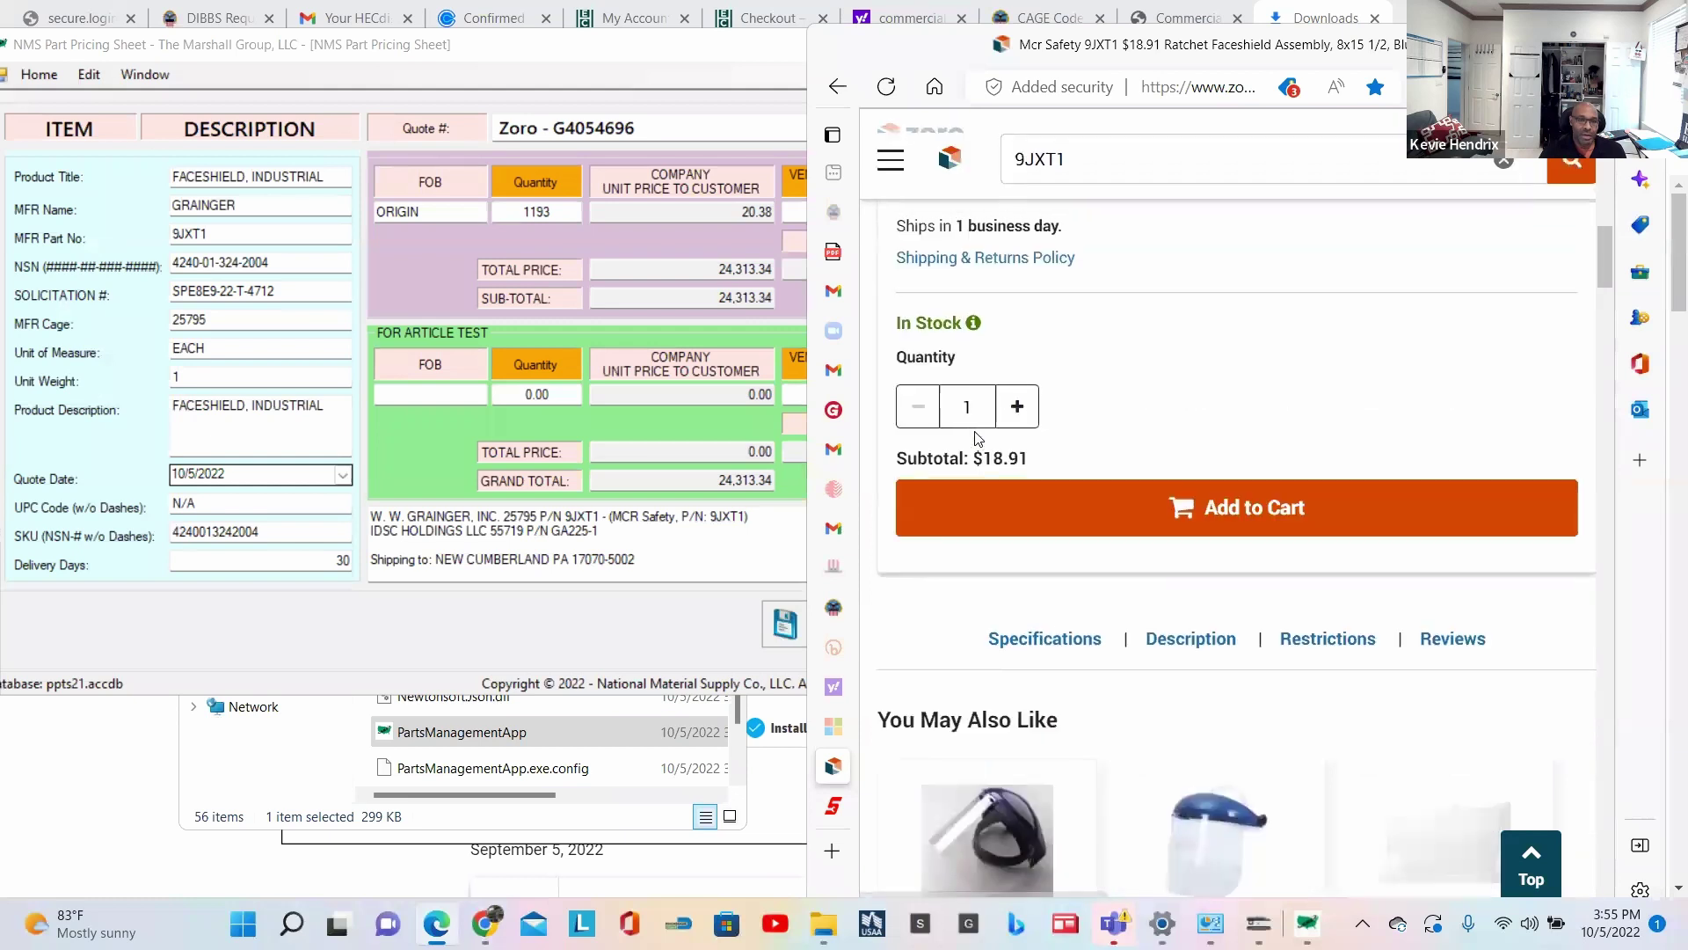
# Step: Enter 1193 as the Zoro quantity to check the $22,559.63 subtotal and stock status
pyautogui.doubleClick(970, 406)
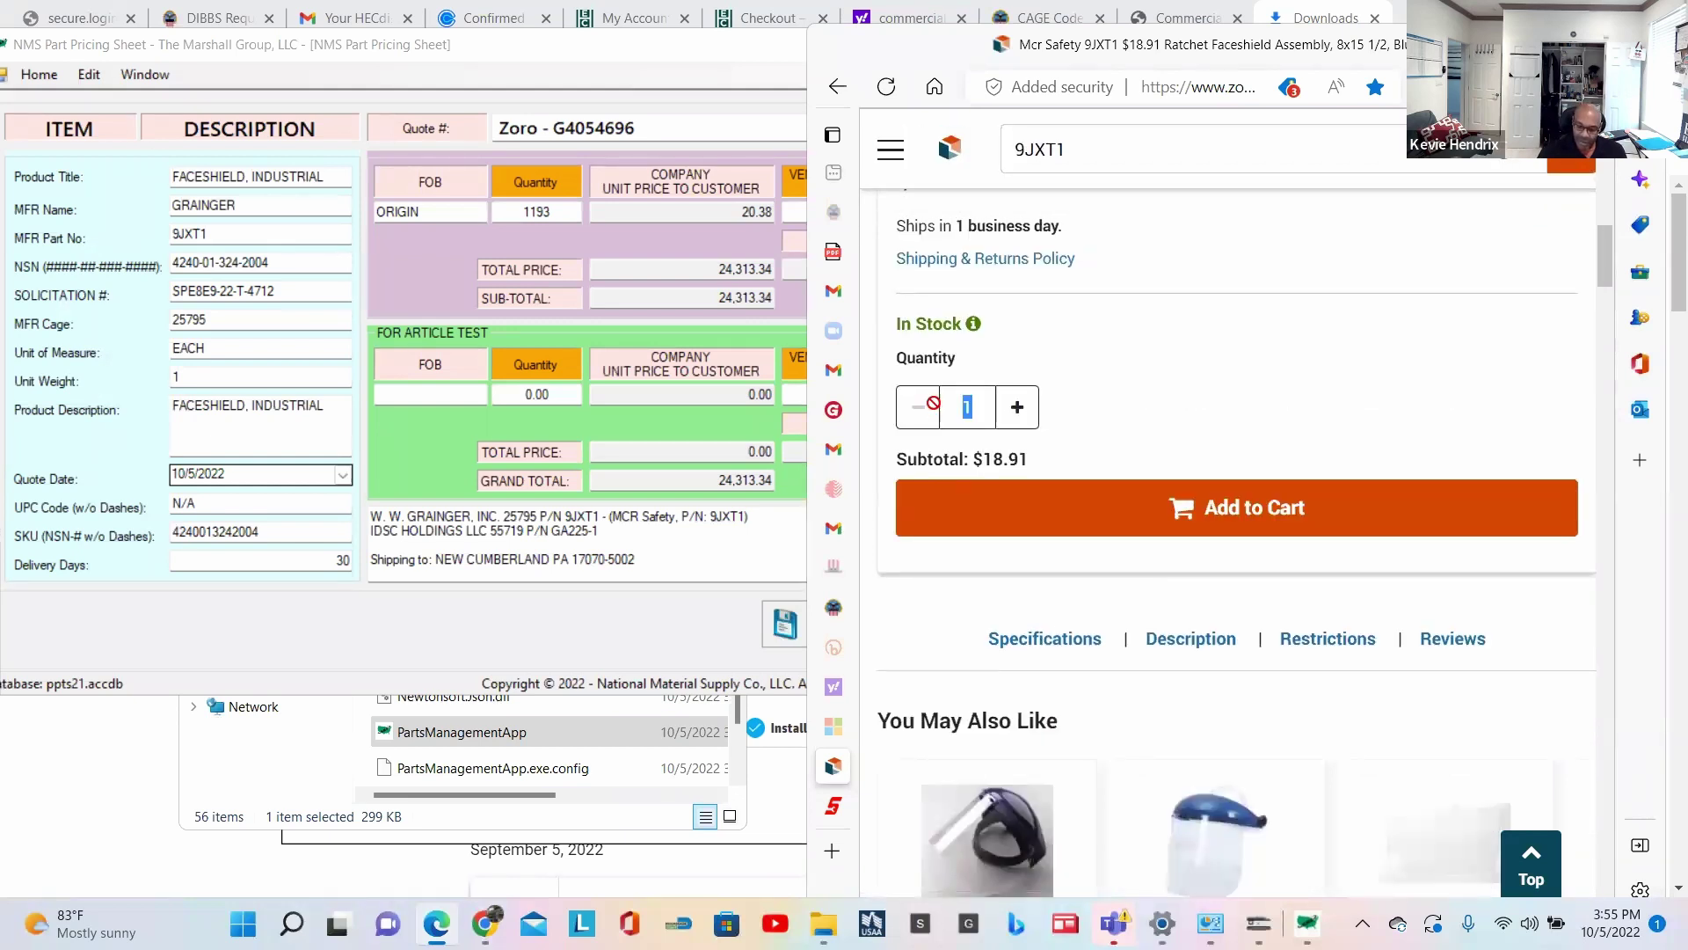
pyautogui.write('1193')
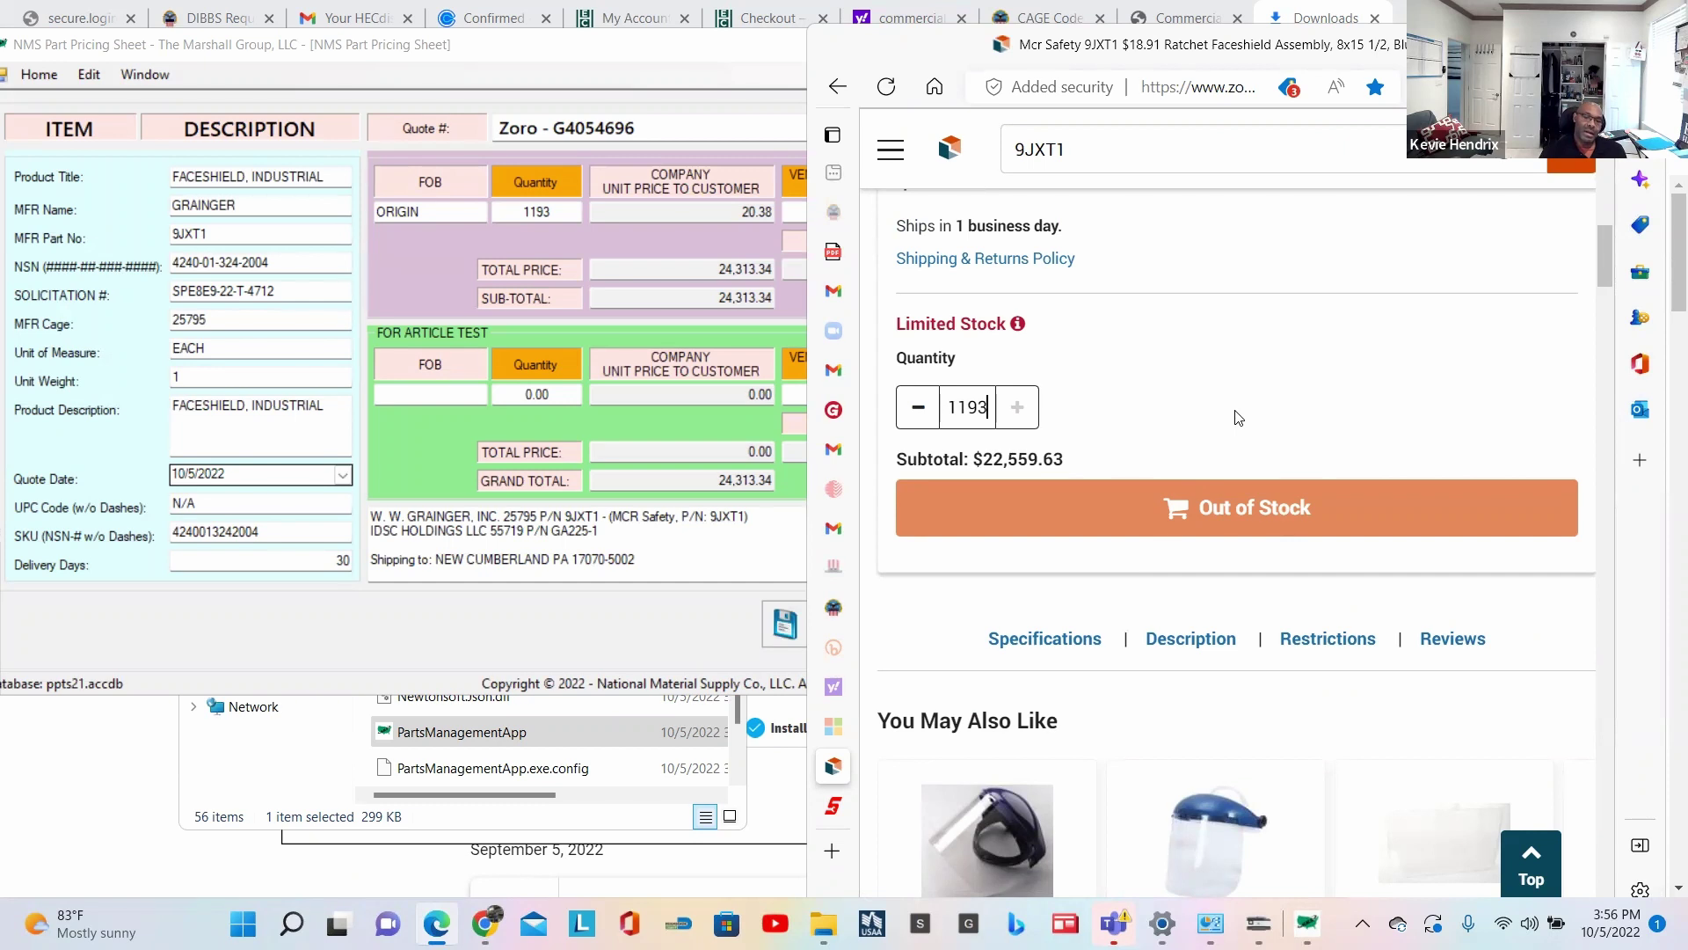
pyautogui.scroll(1, 1239, 417)
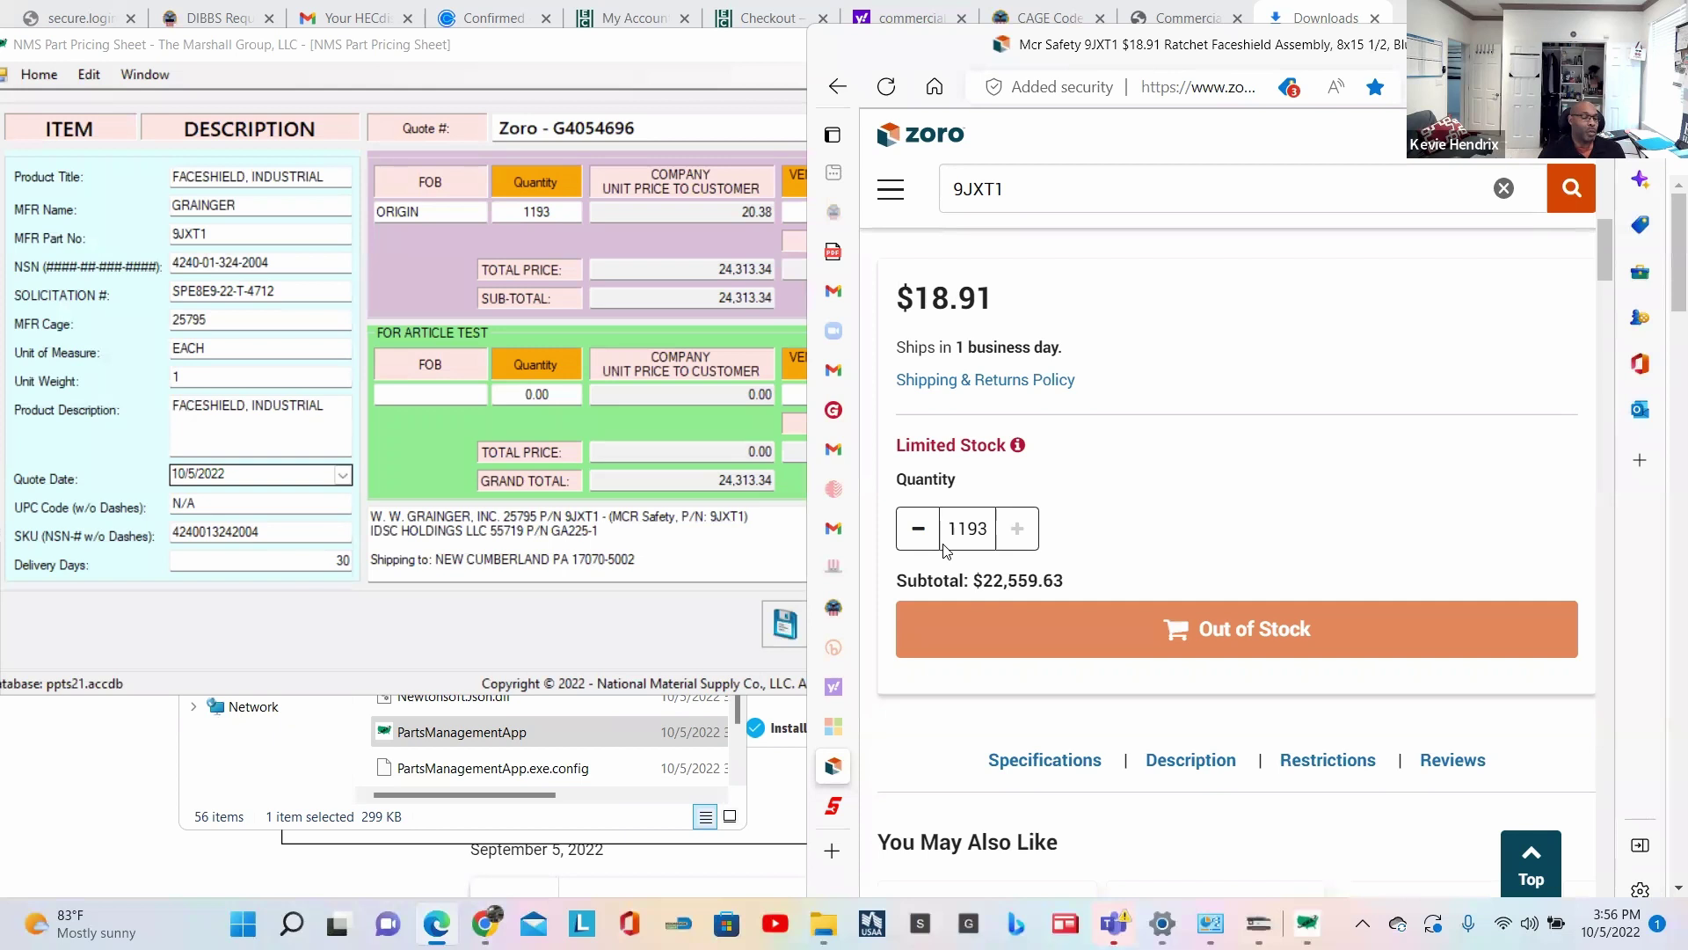
pyautogui.click(419, 246)
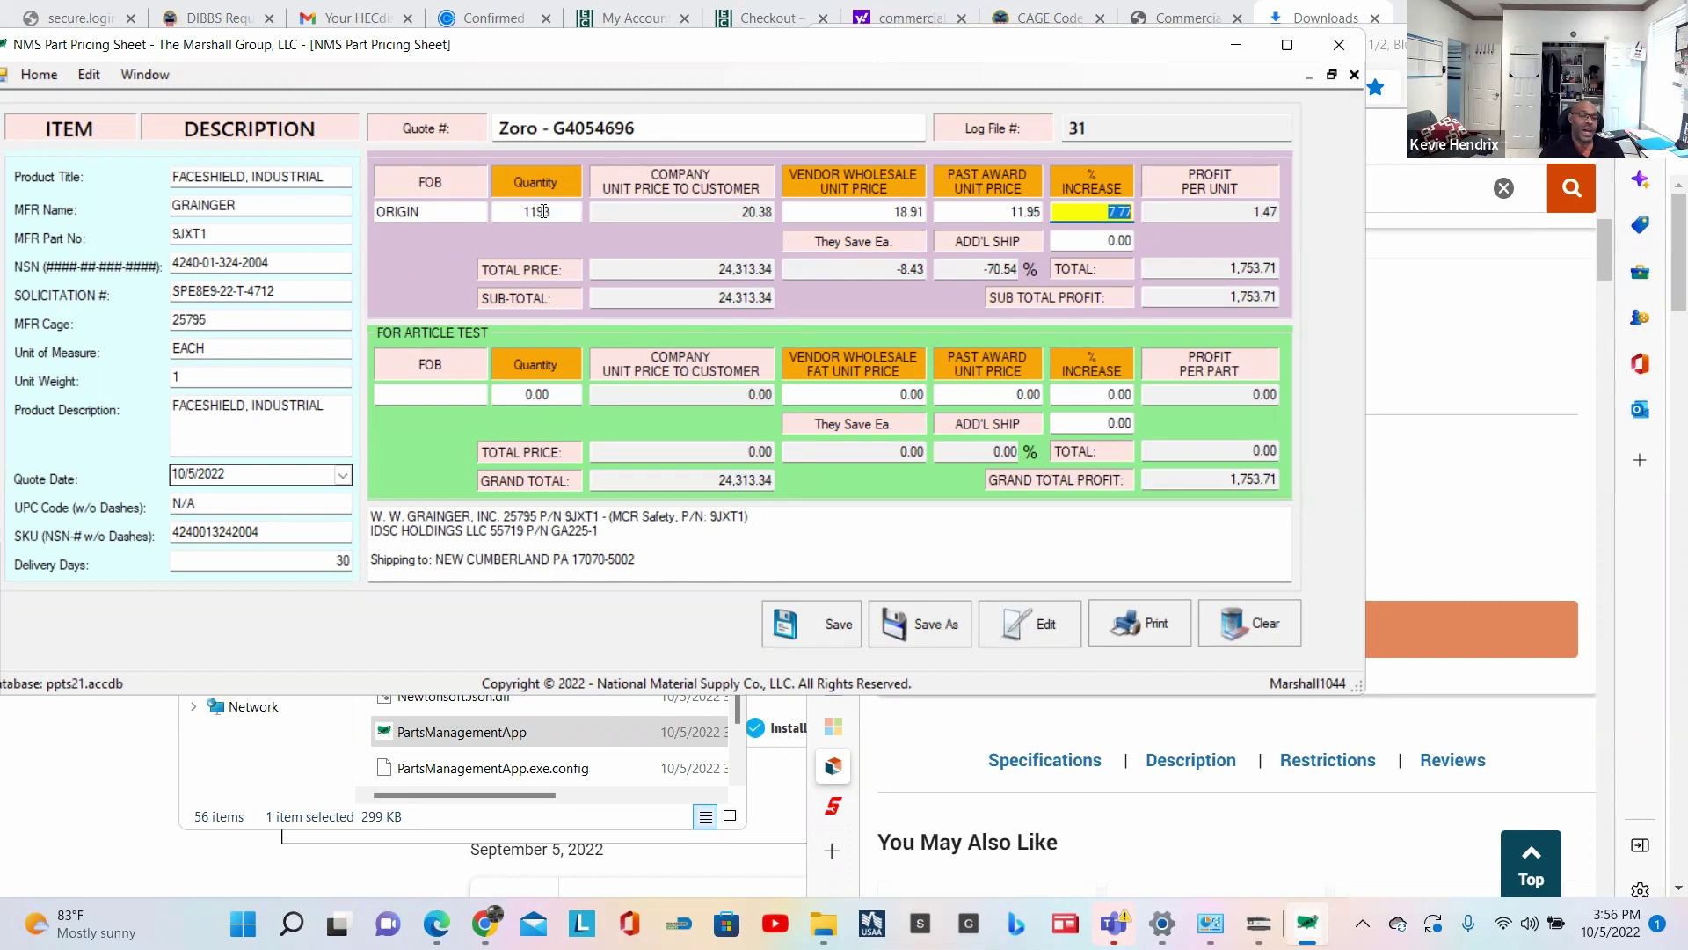
# Step: Bring the Zoro faceshield page forward and scroll to its product title and image
pyautogui.click(1571, 383)
pyautogui.scroll(3, 1487, 405)
pyautogui.scroll(10, 1480, 404)
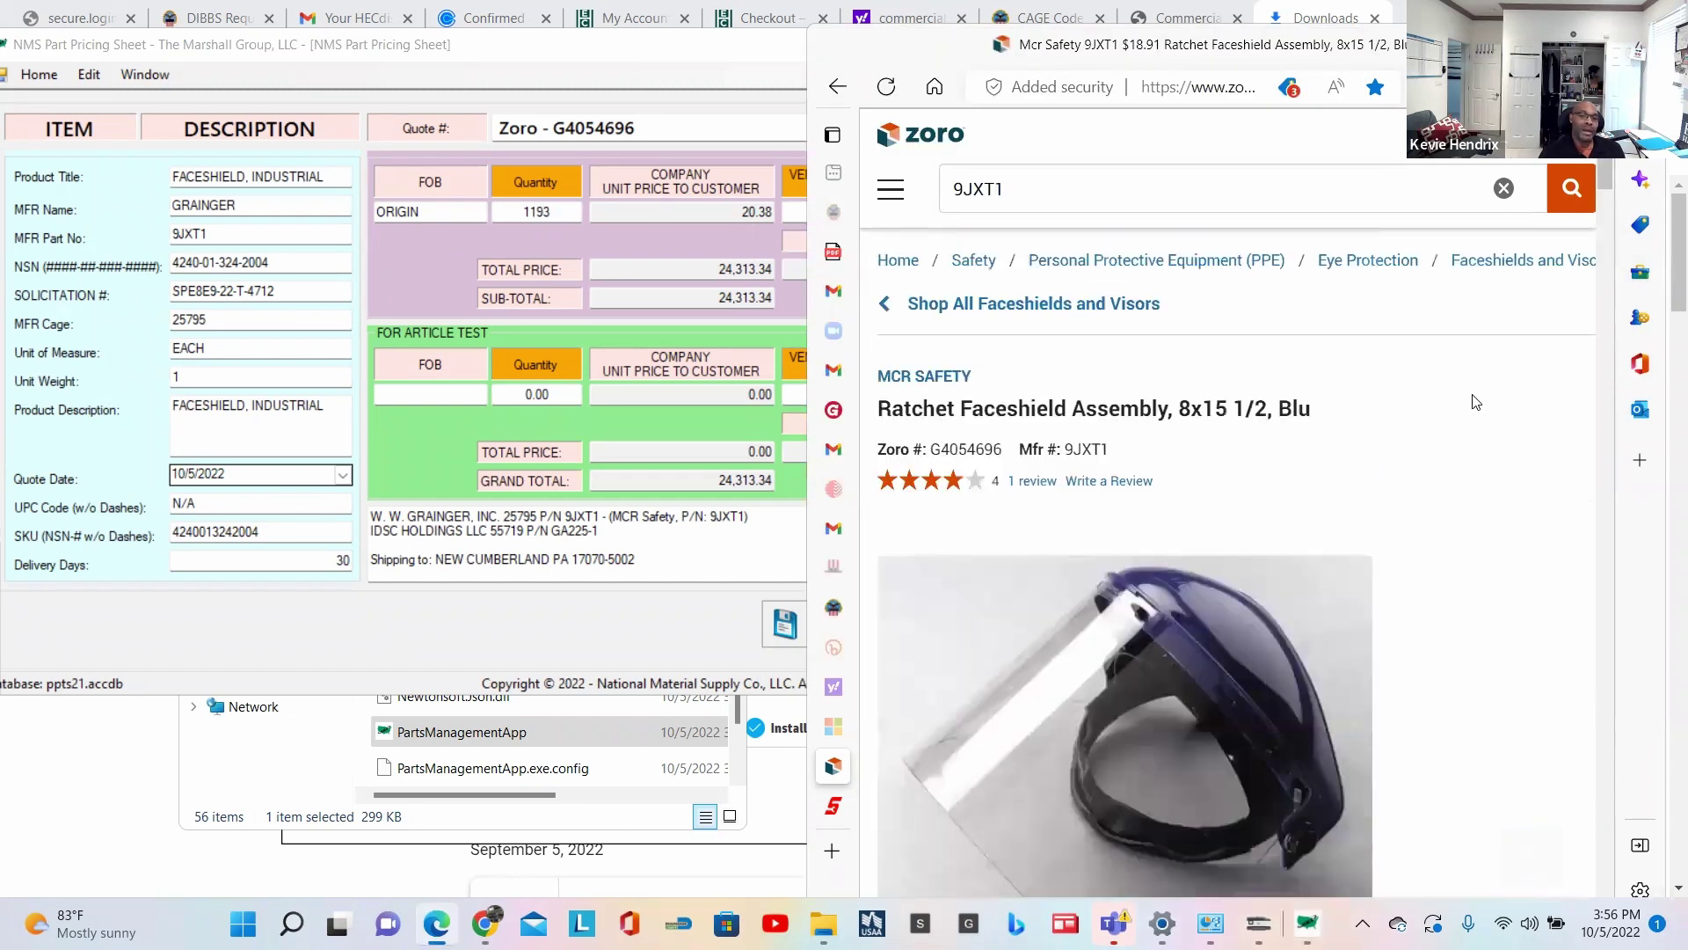
pyautogui.scroll(-2, 1473, 403)
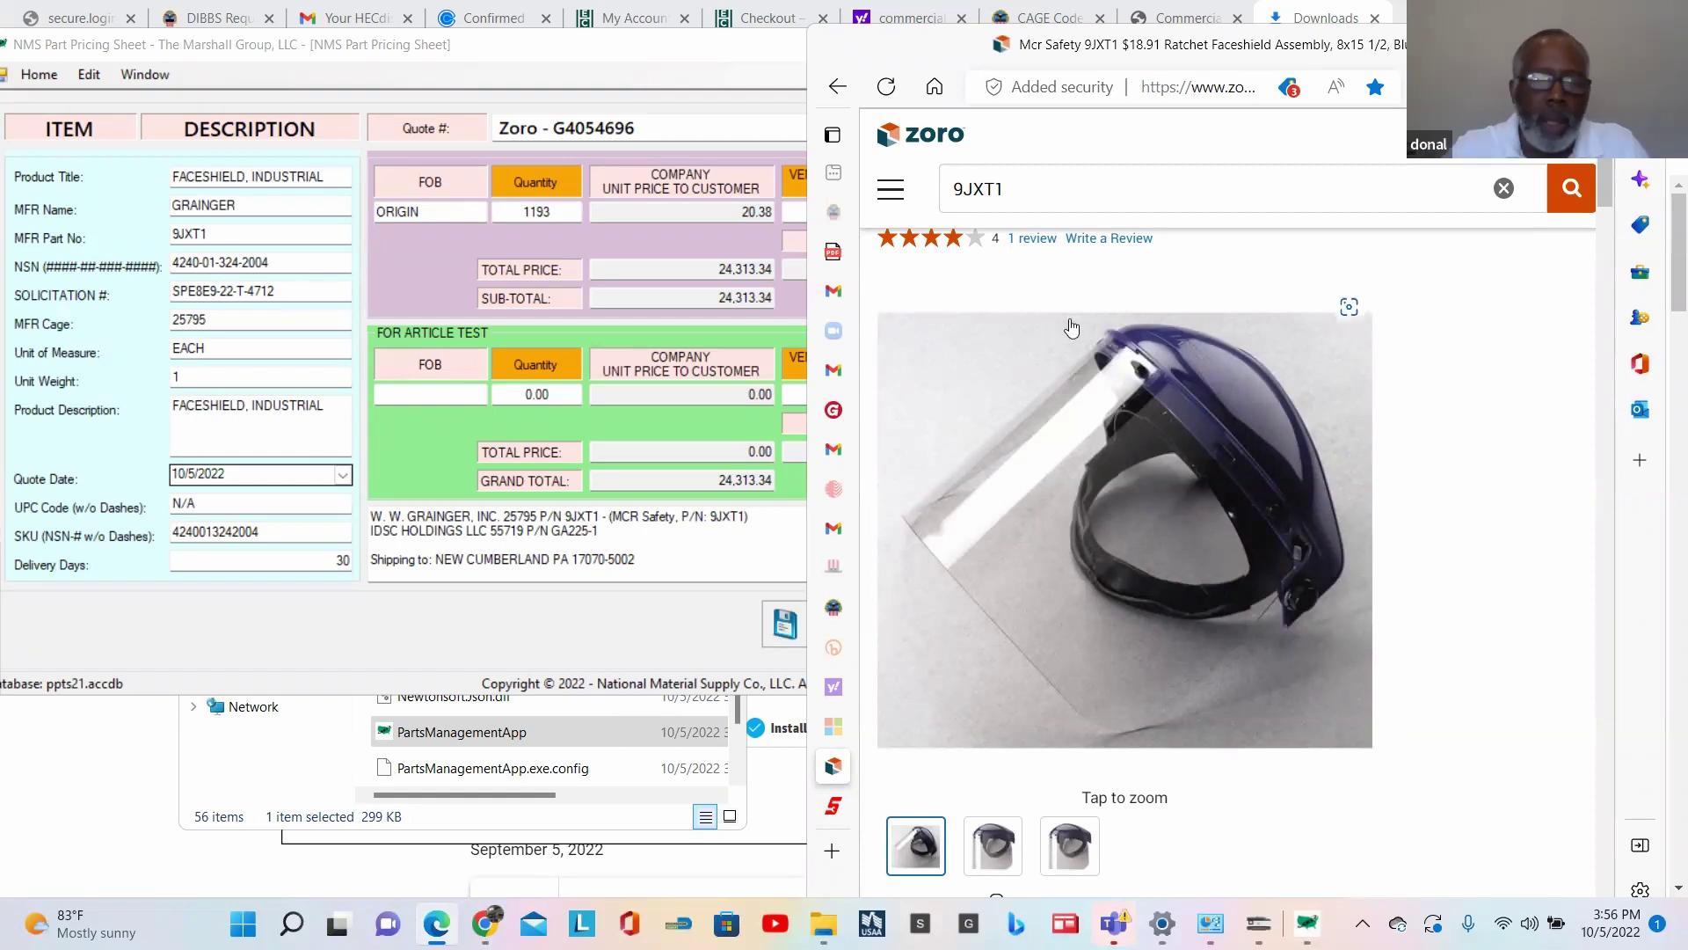
pyautogui.moveTo(847, 813)
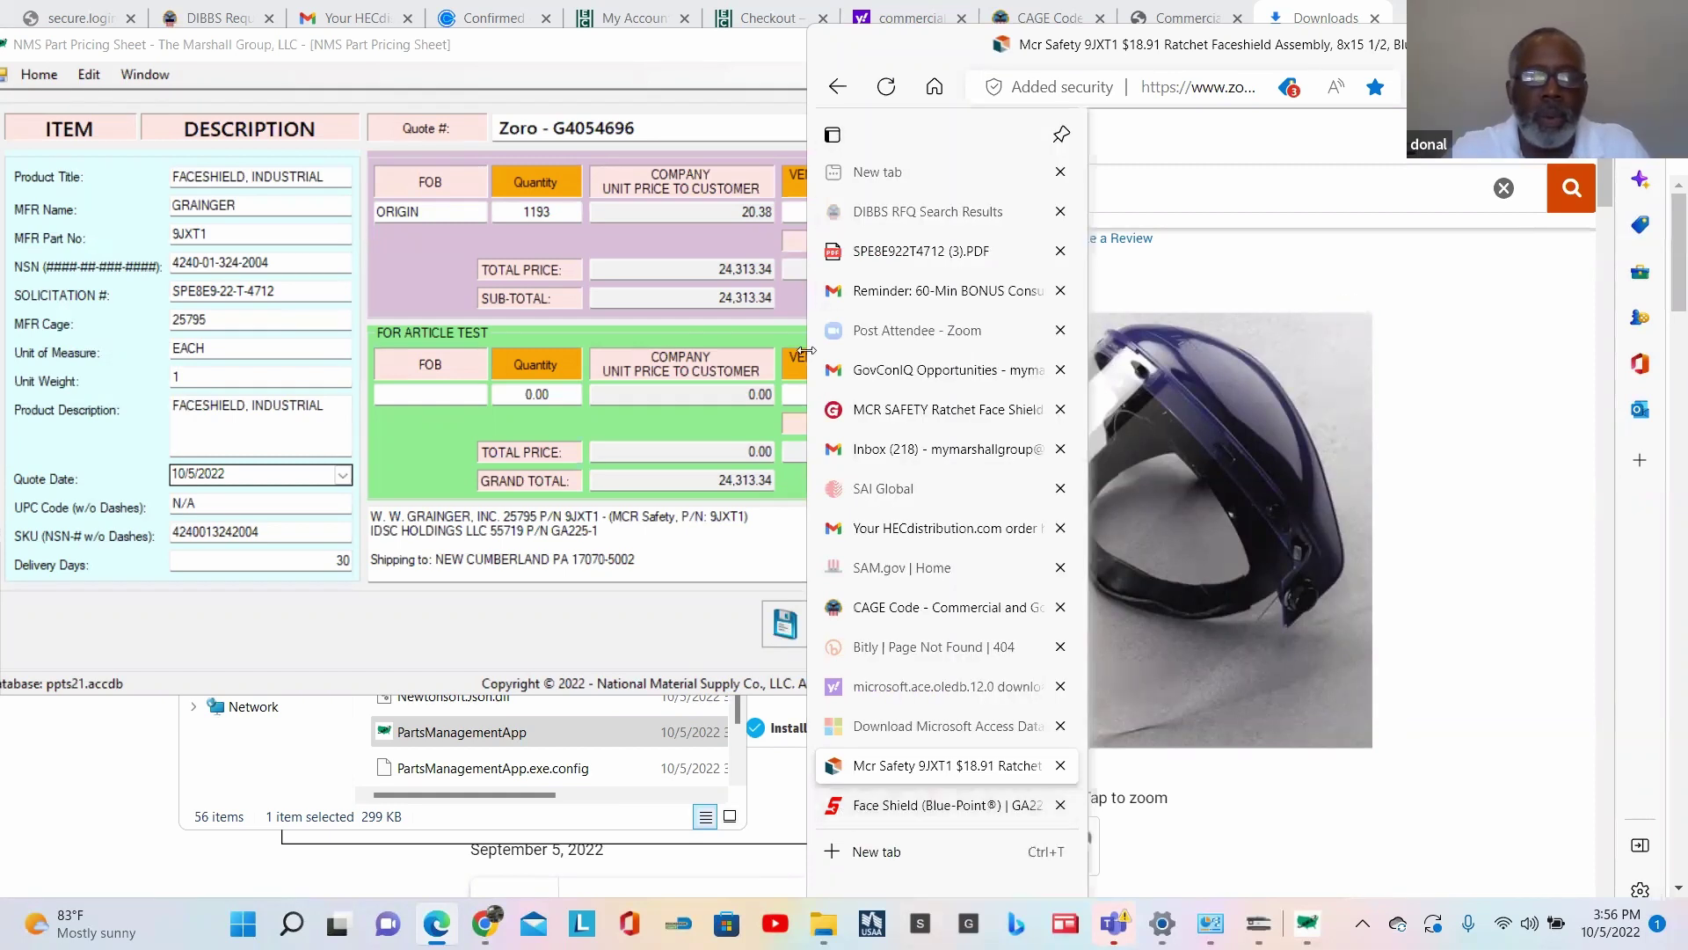
pyautogui.click(914, 253)
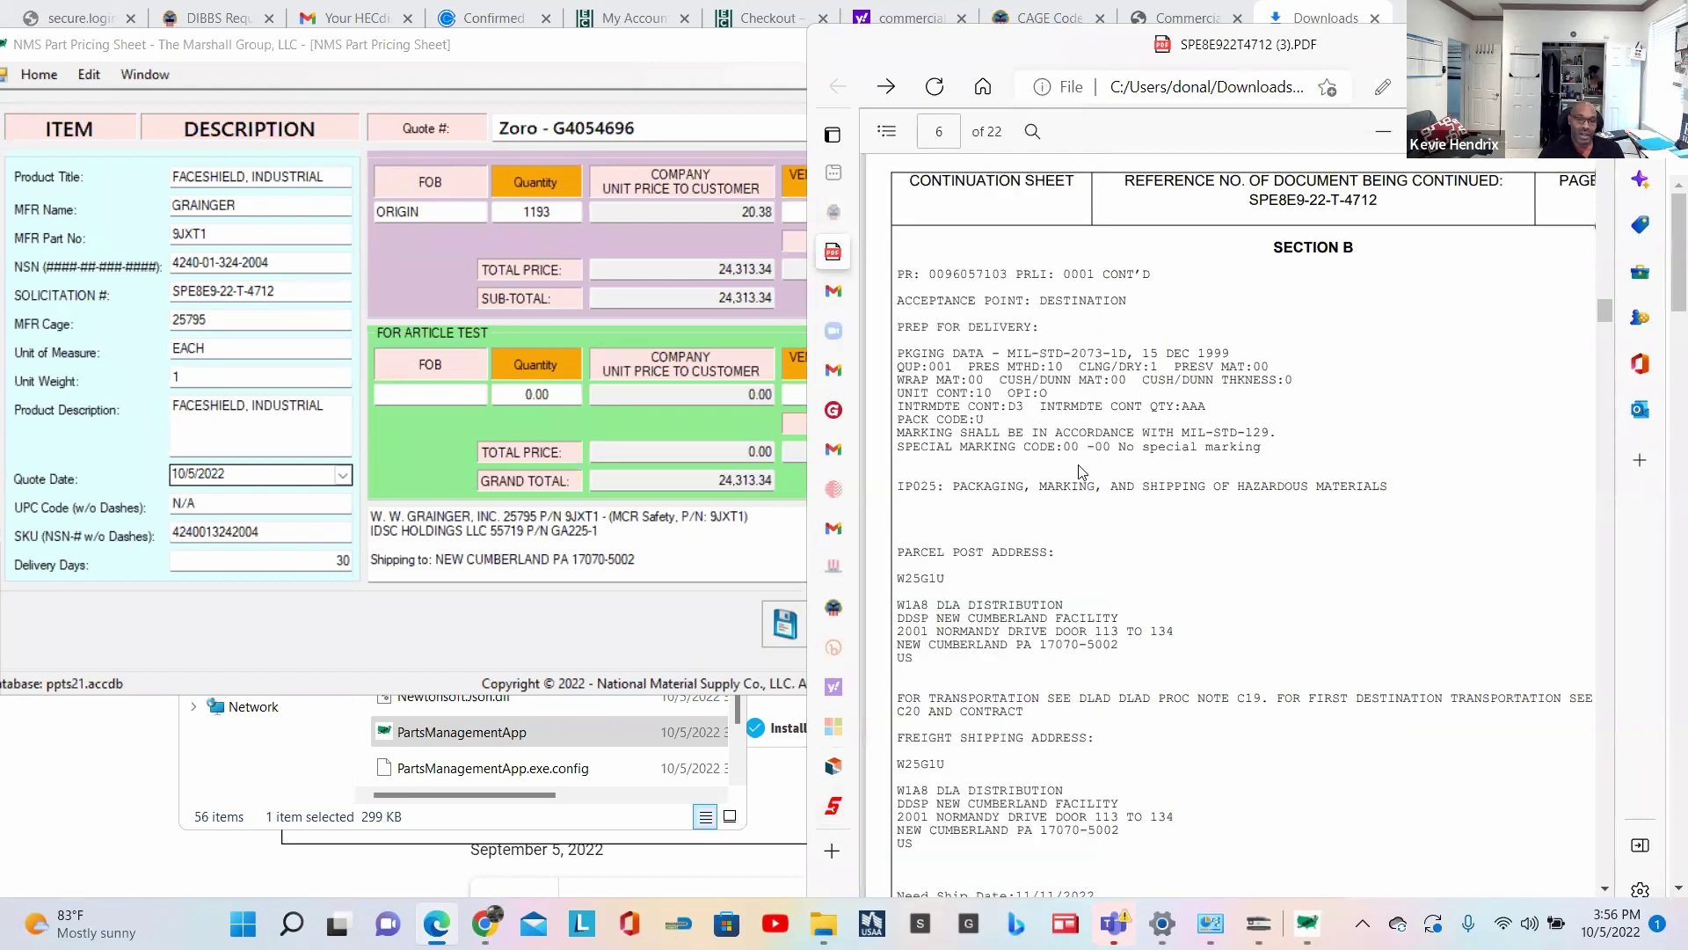
pyautogui.moveTo(922, 353); pyautogui.dragTo(1284, 459)
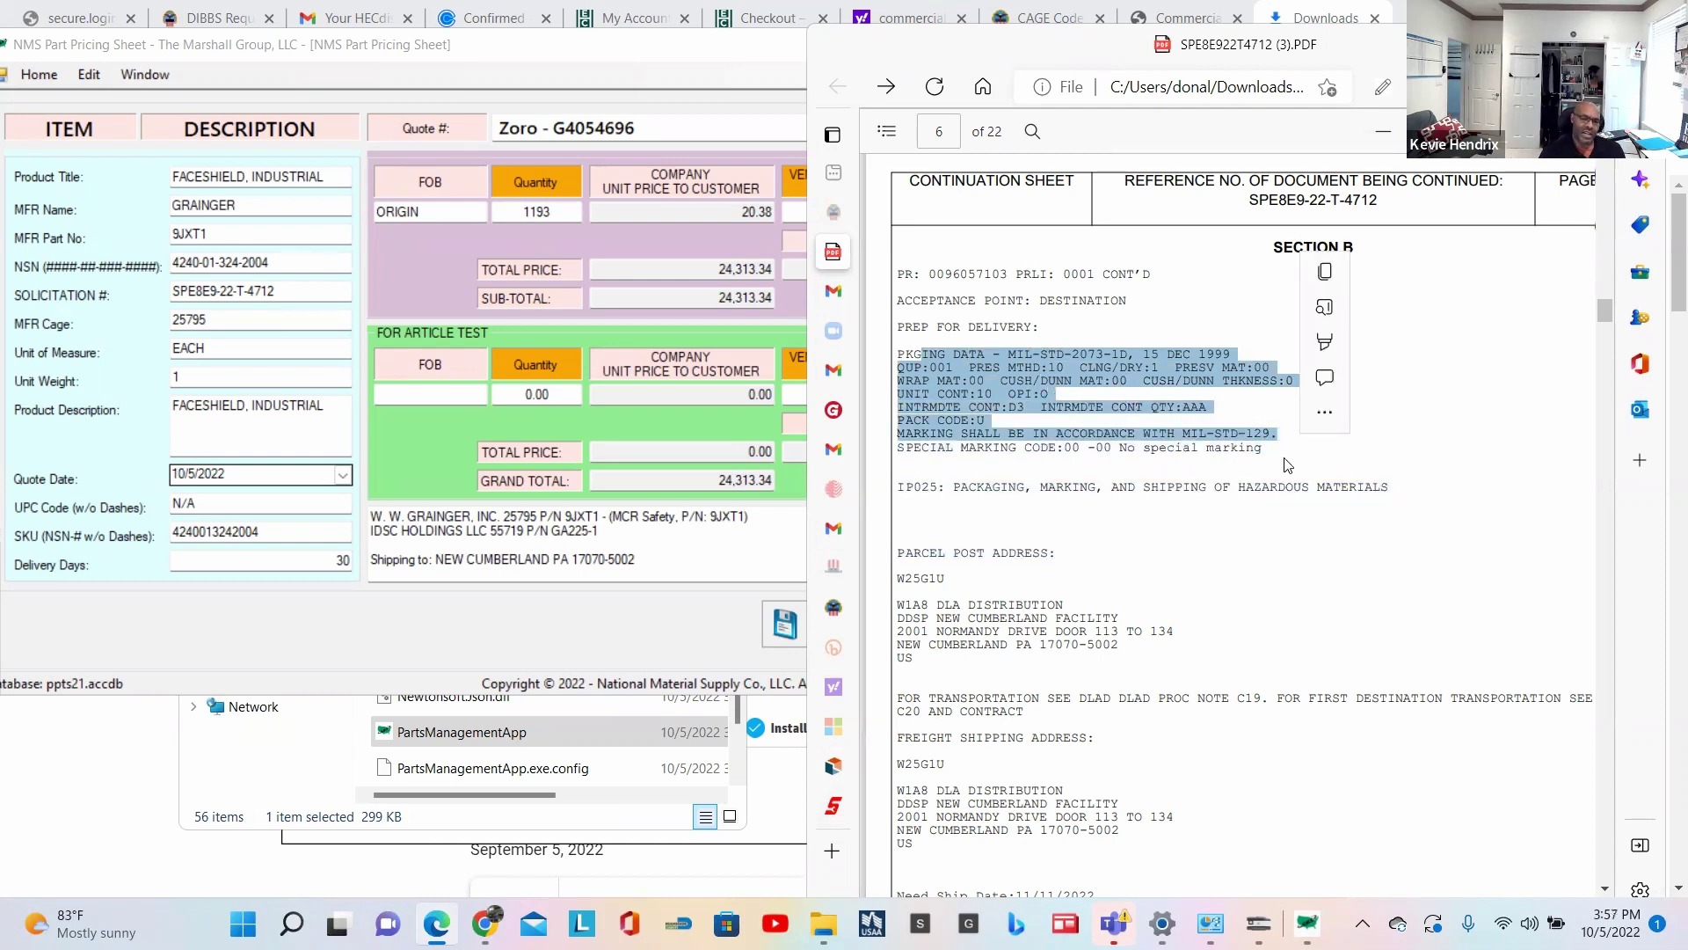
pyautogui.click(947, 380)
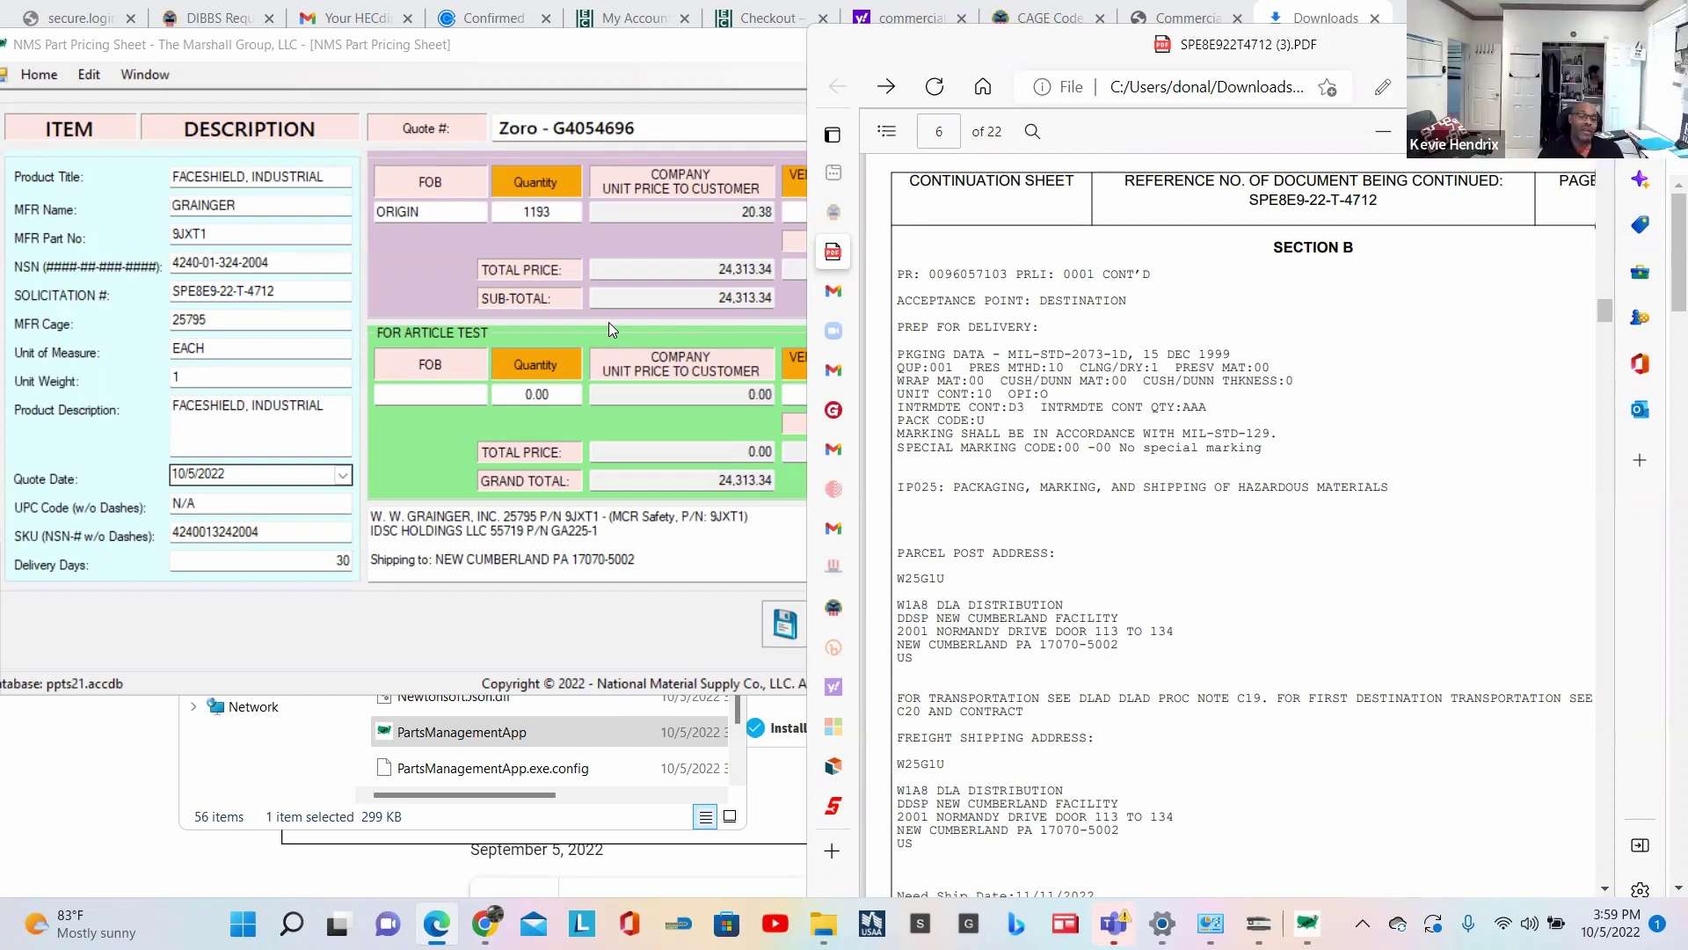
# Step: Bring the Part Pricing Sheet forward to enter the log file 31 faceshield quote
pyautogui.click(570, 633)
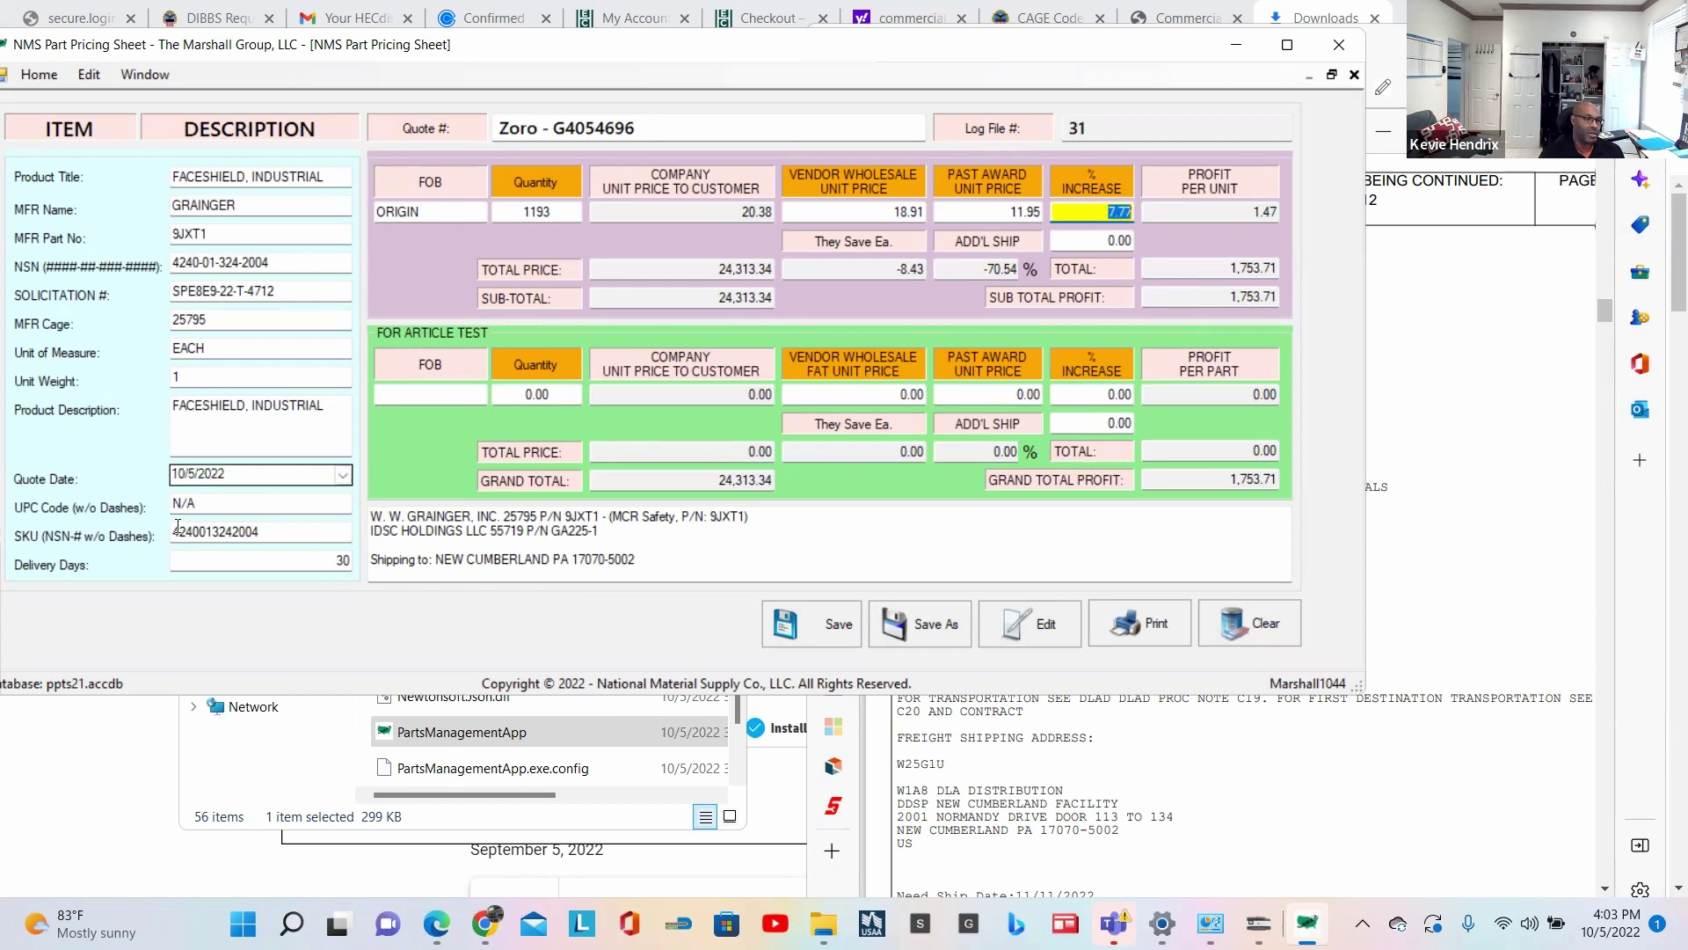
# Step: Save the FACESHIELD quote as log file 31 and dismiss the success message
pyautogui.click(836, 632)
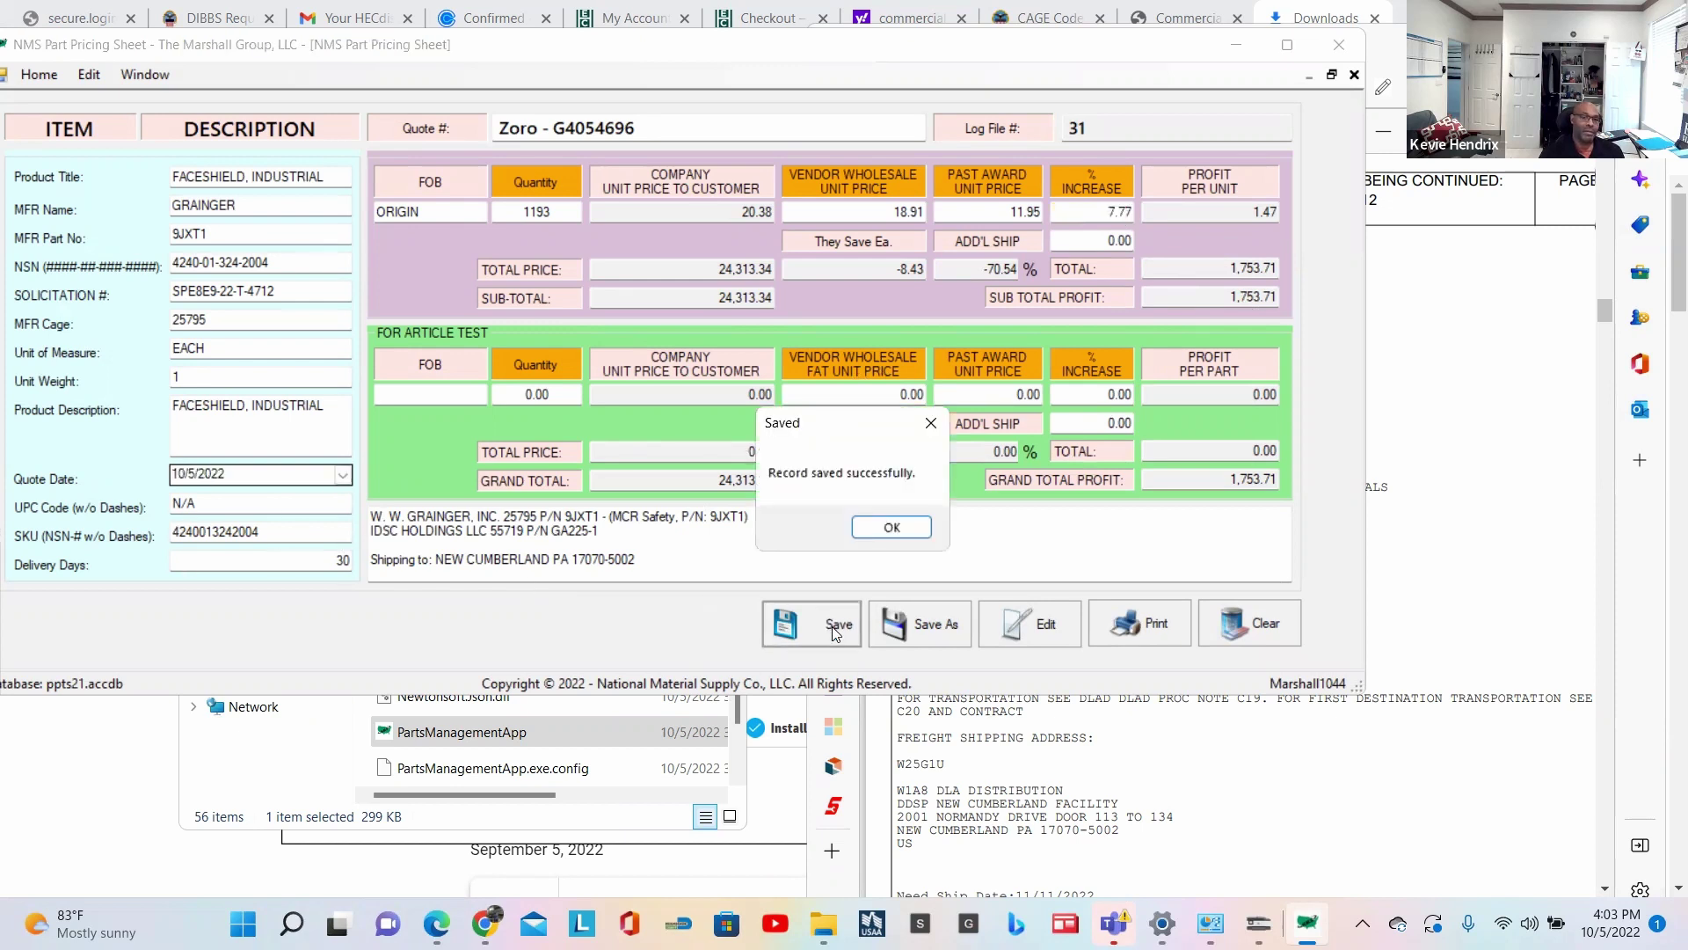
pyautogui.click(883, 527)
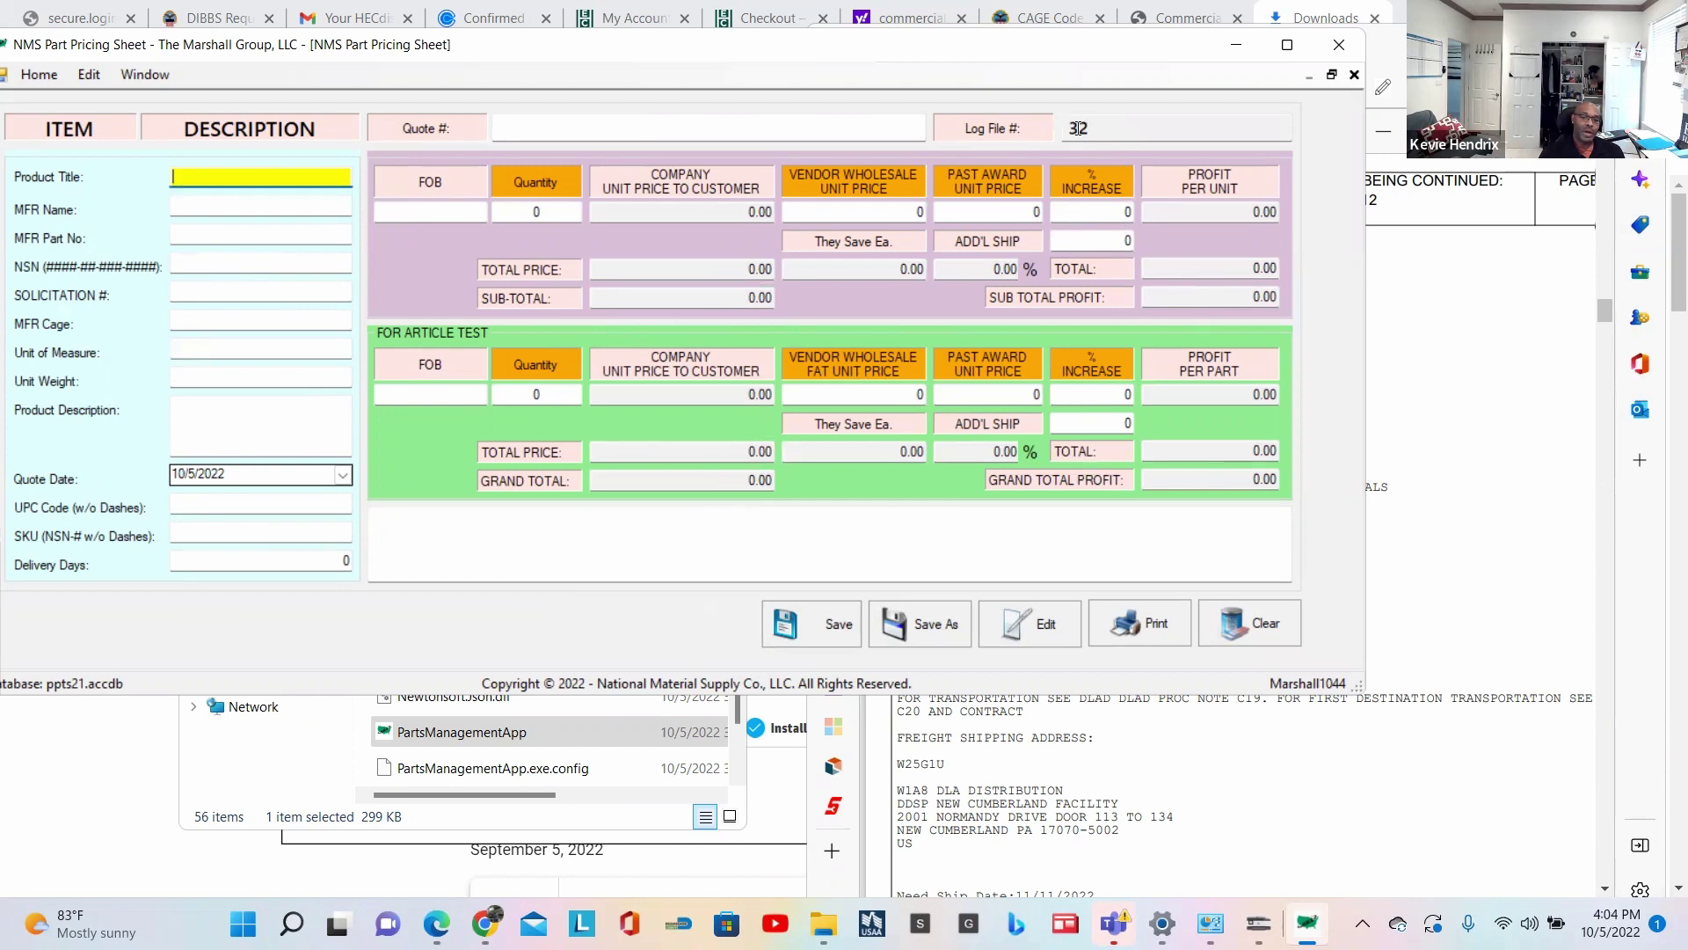
pyautogui.click(153, 76)
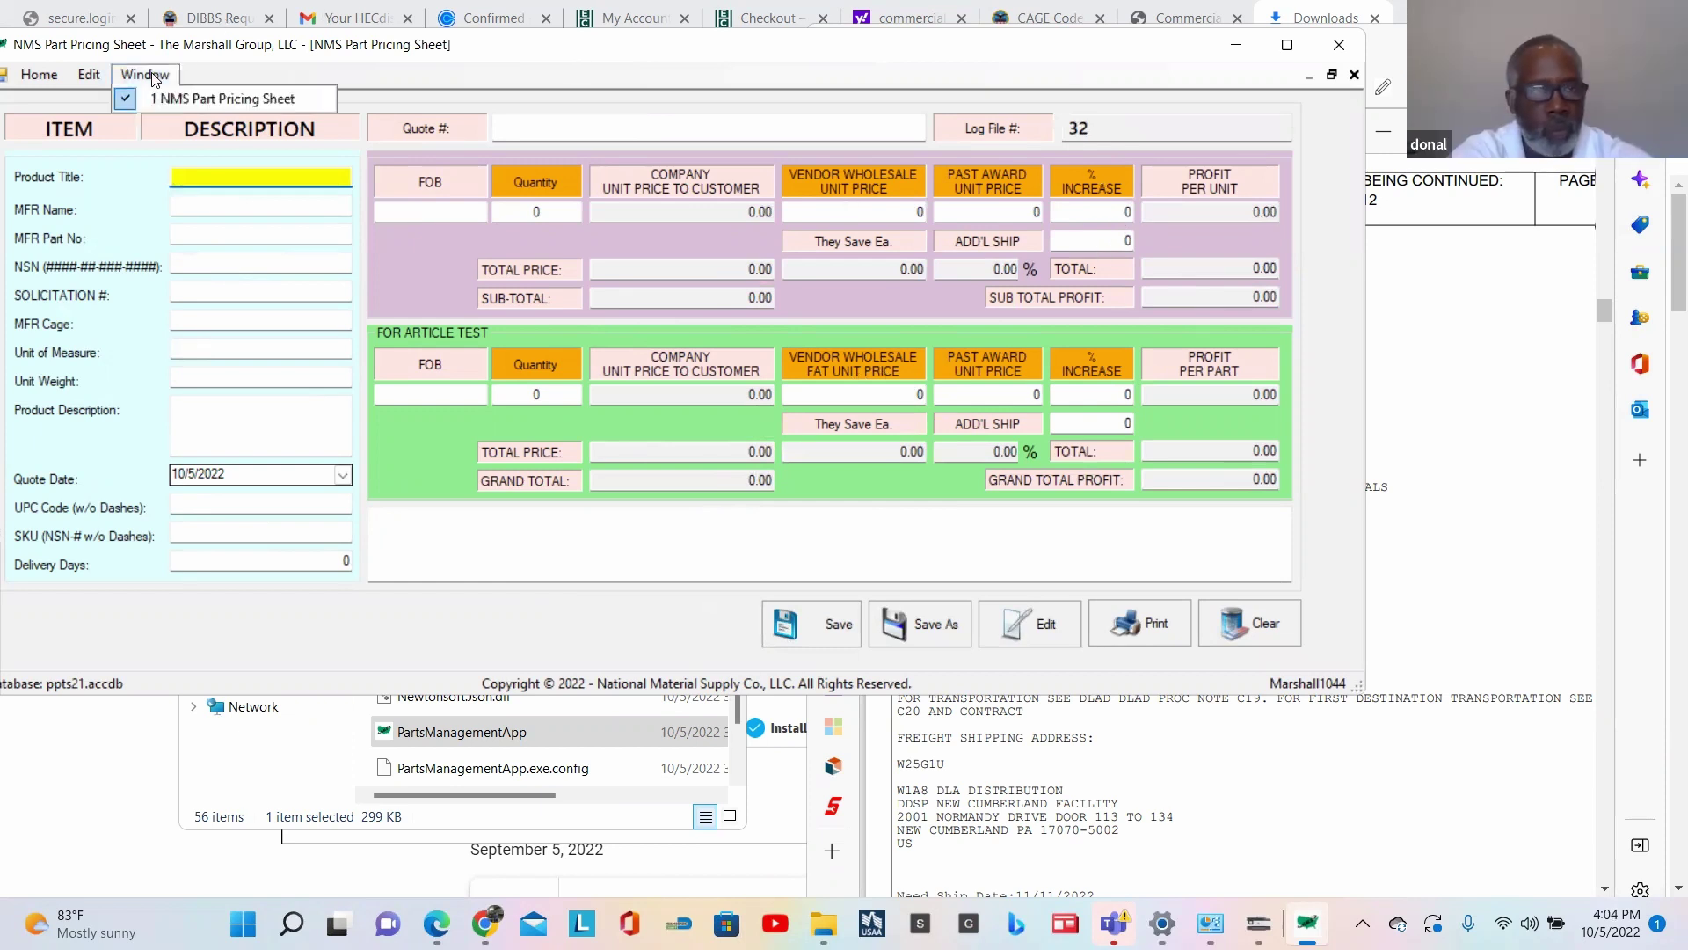
pyautogui.click(26, 74)
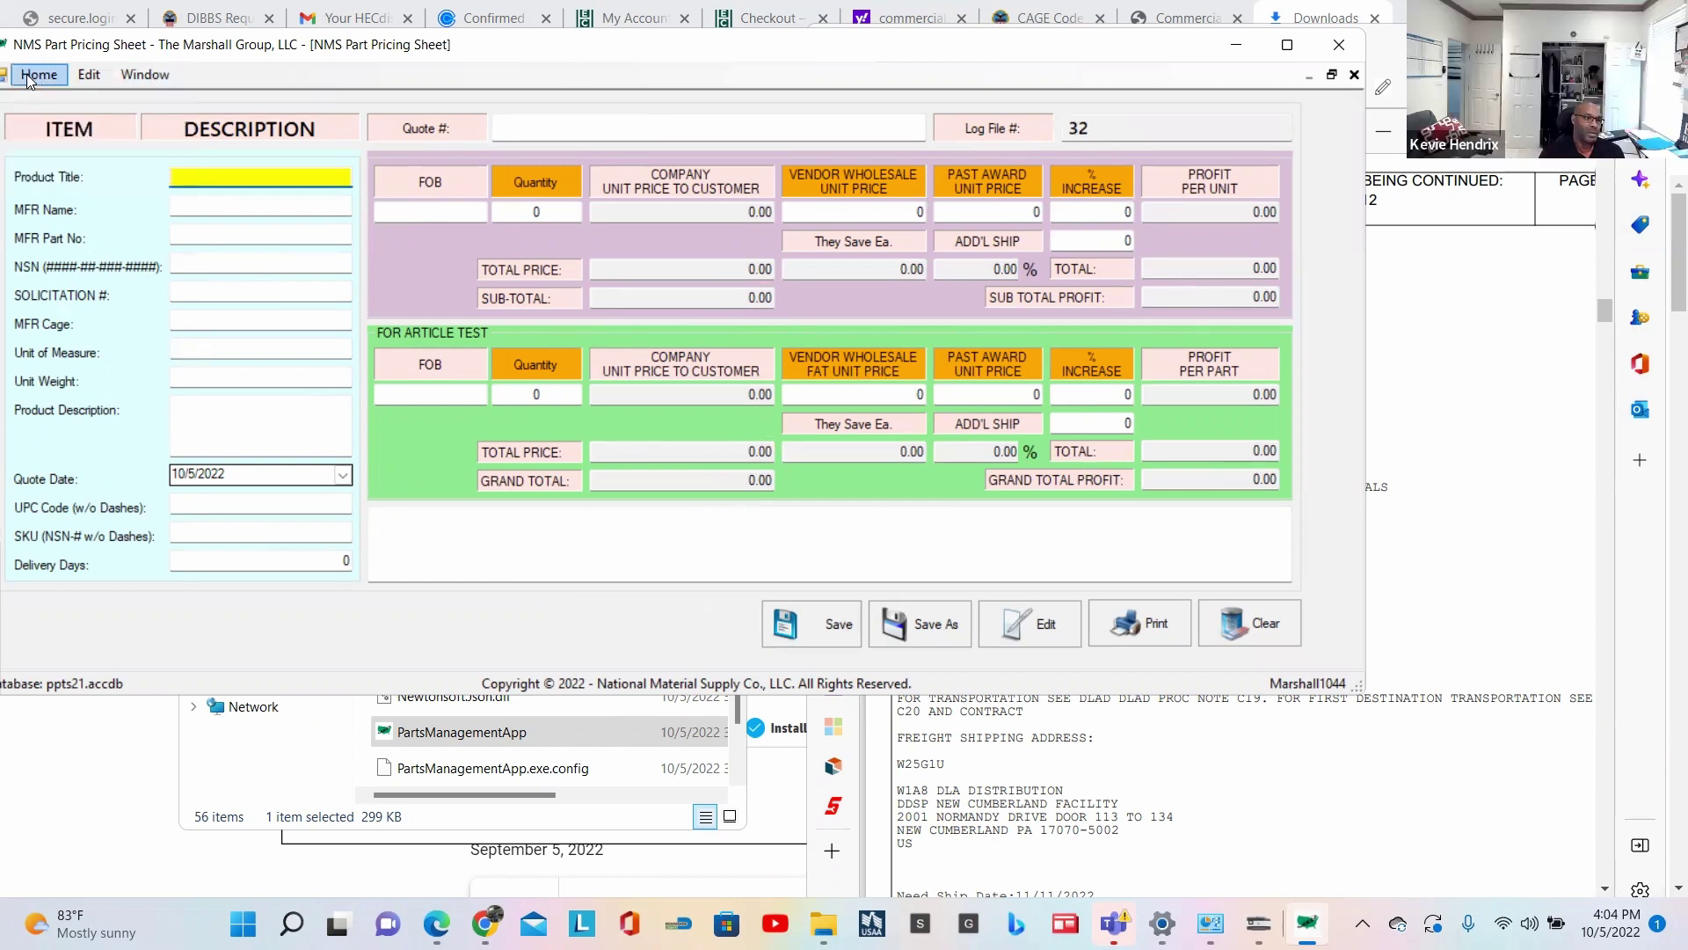
# Step: Open the Output table from Home and select log file 8 for deletion
pyautogui.click(33, 75)
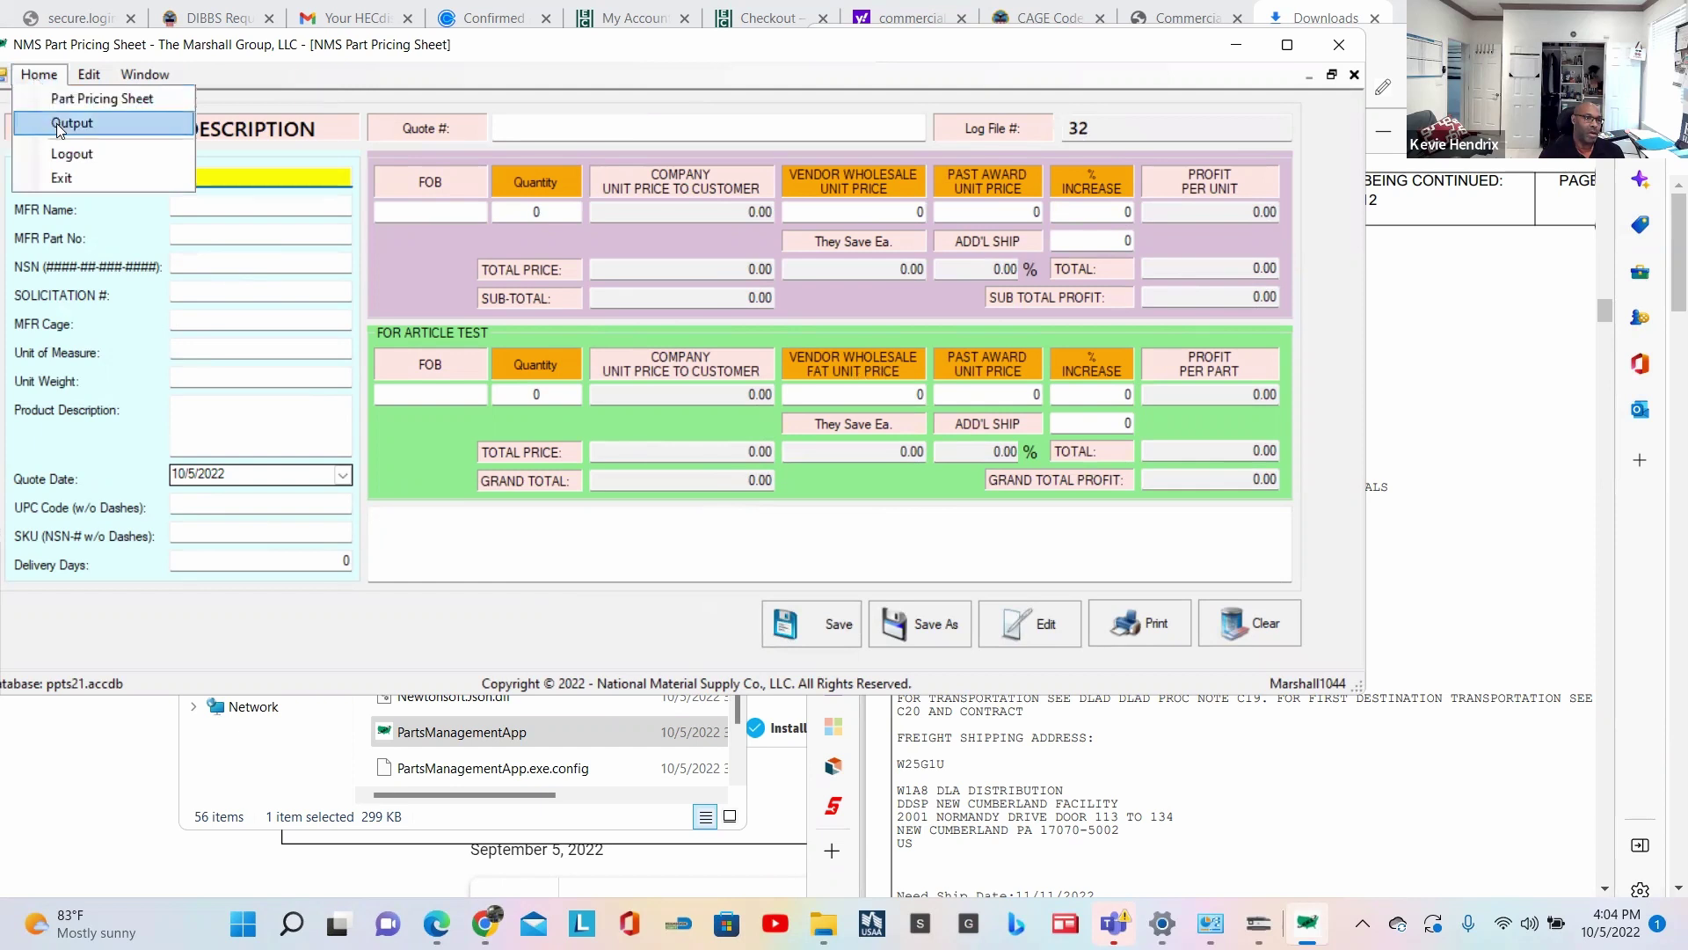
pyautogui.click(58, 125)
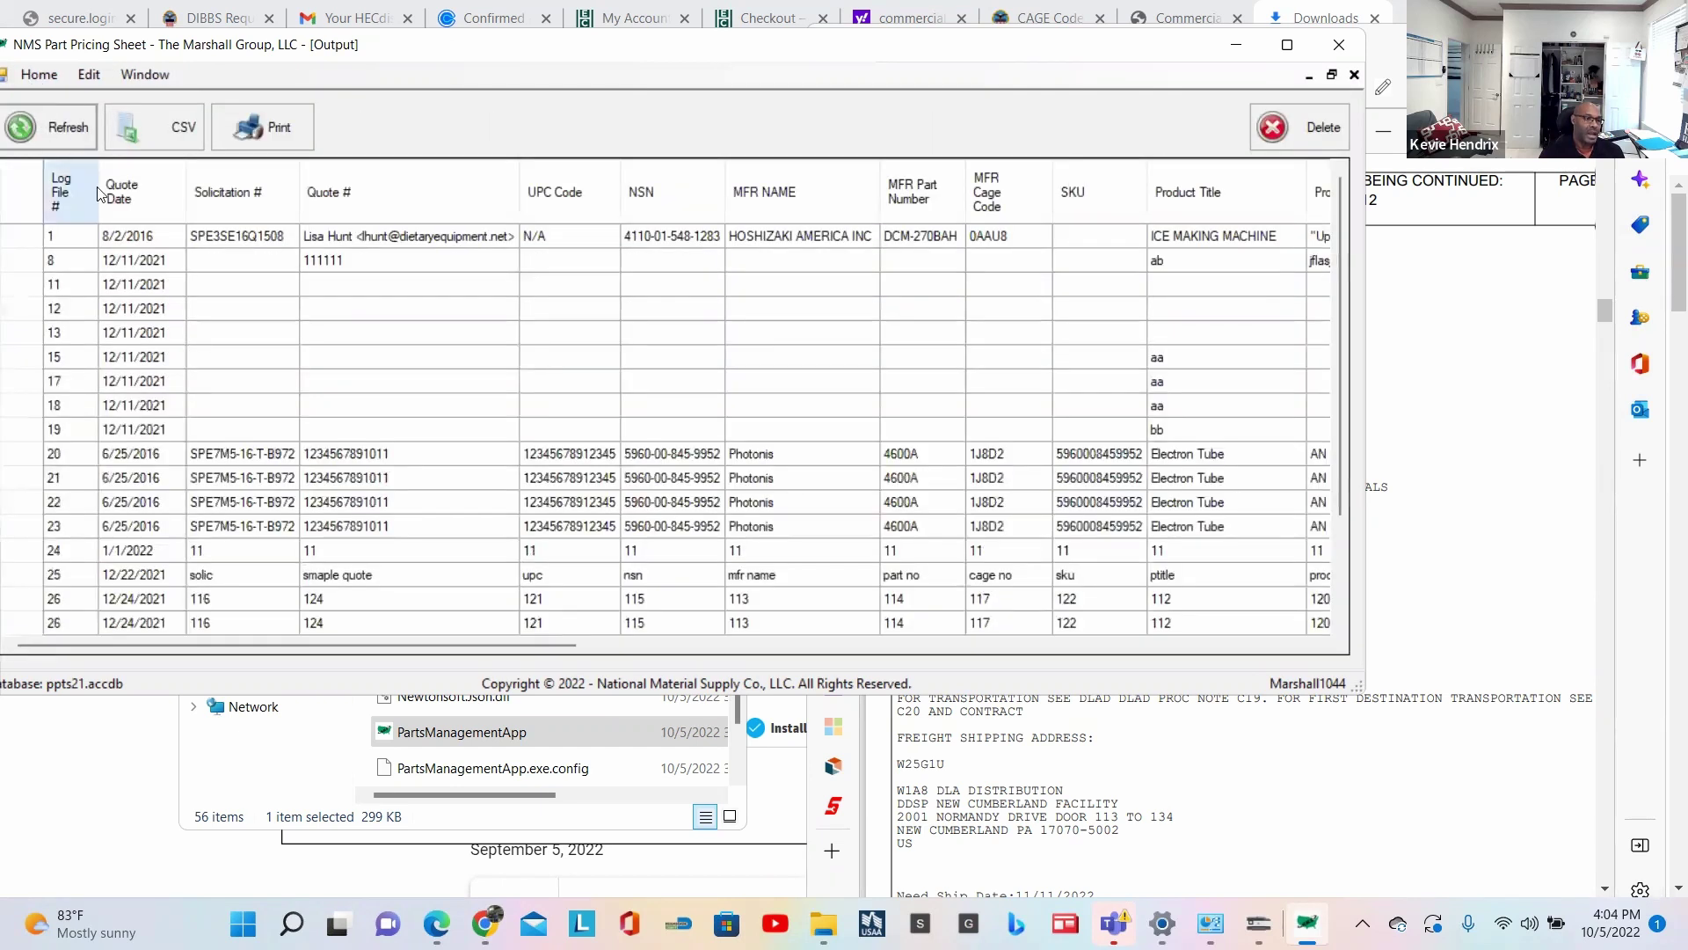
pyautogui.scroll(-2, 201, 347)
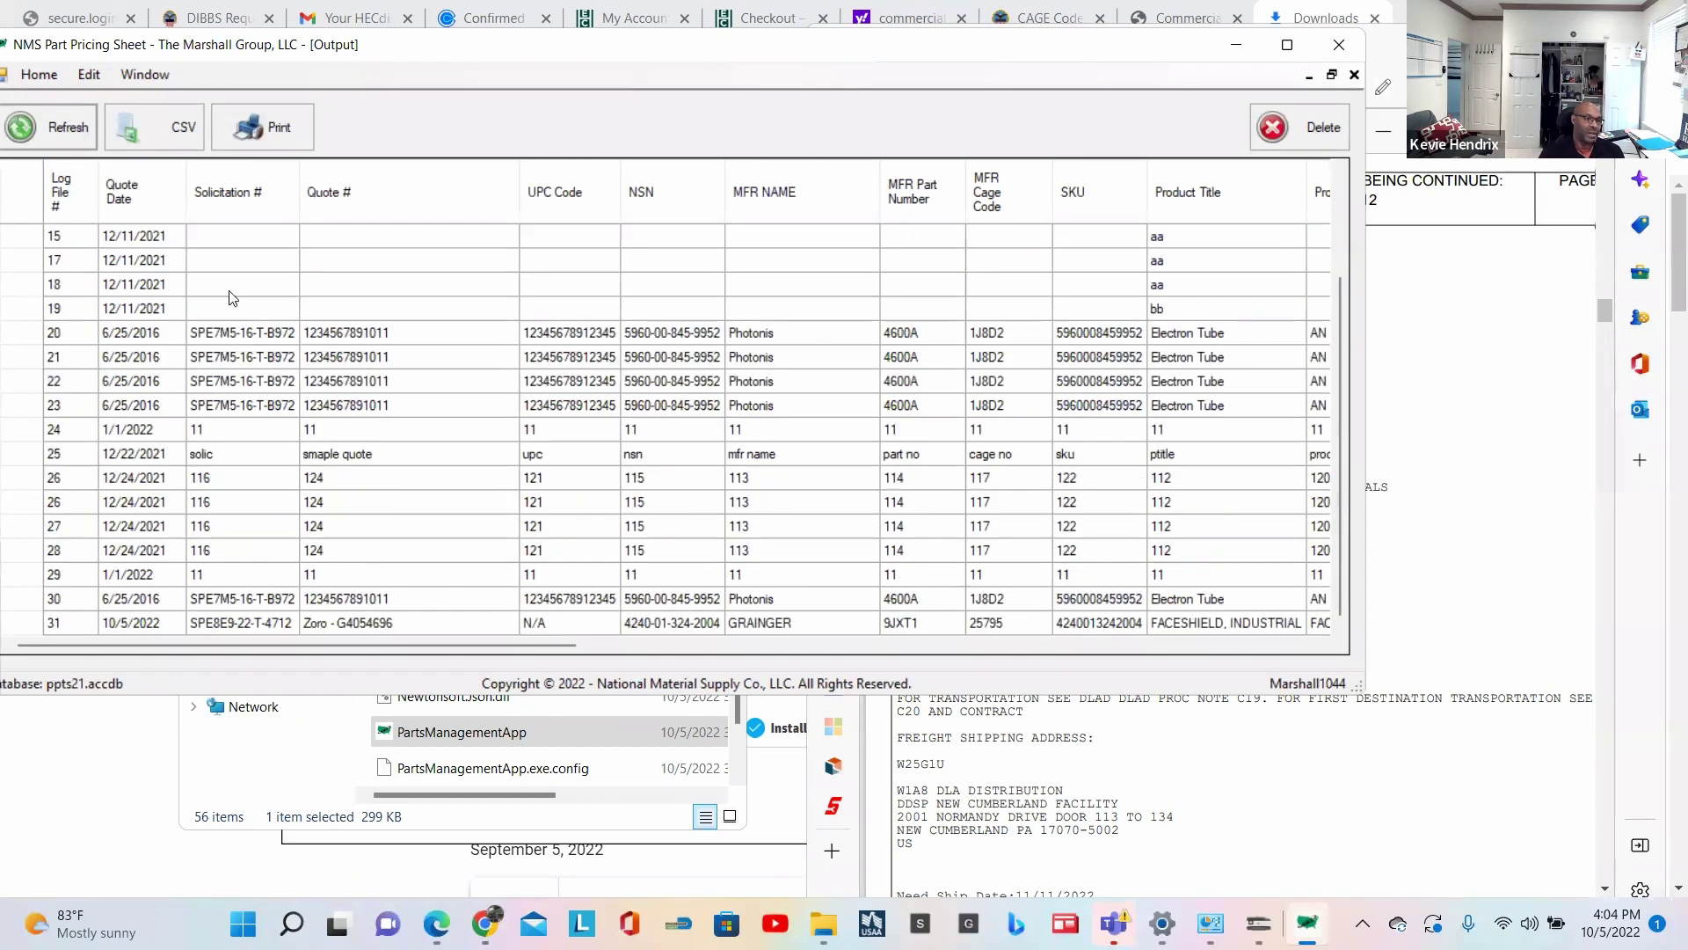
pyautogui.scroll(2, 167, 291)
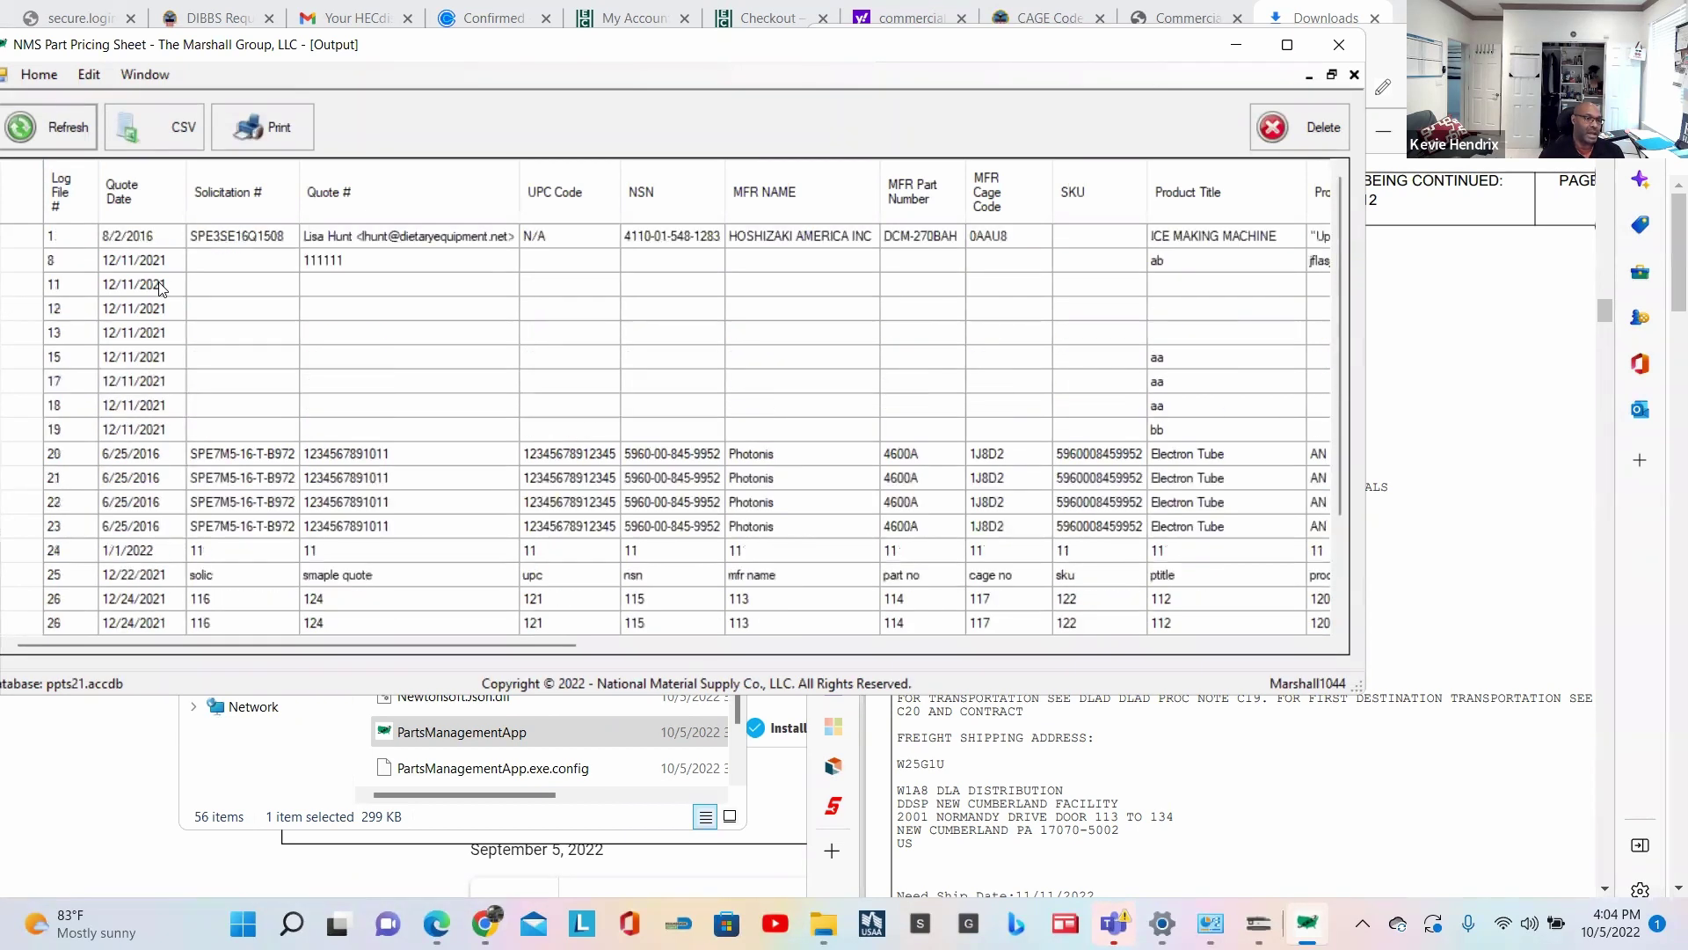
pyautogui.click(26, 261)
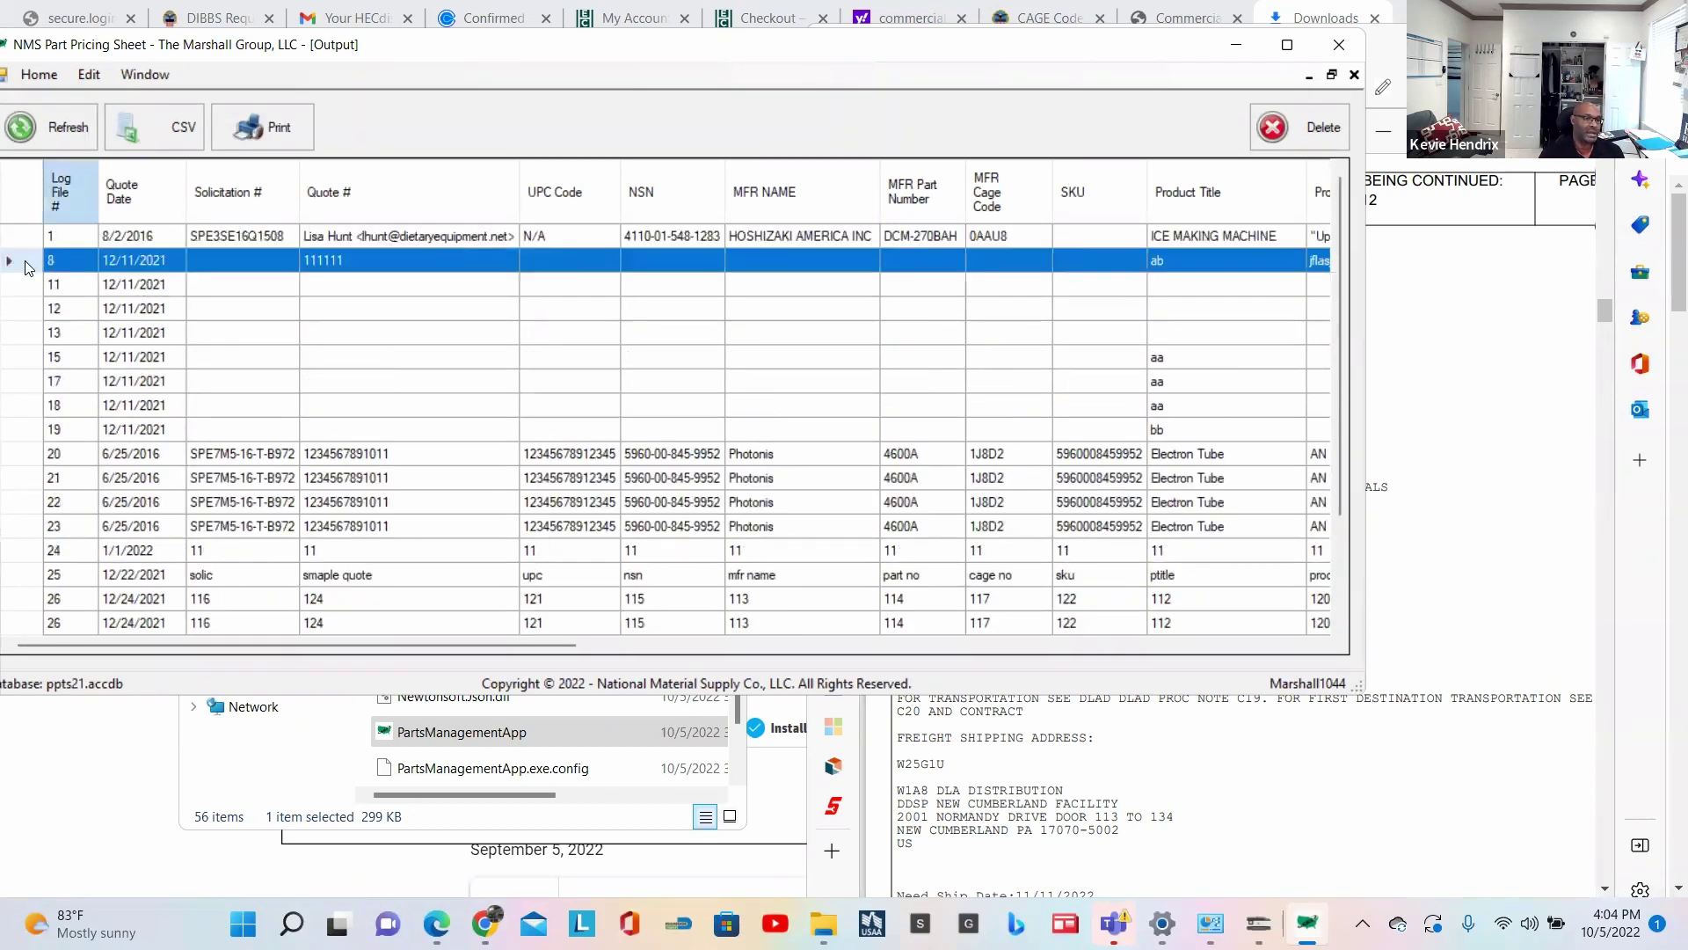
pyautogui.click(1301, 130)
# Step: Confirm deleting log file 8, leaving log file 31 as the last Output row
pyautogui.click(791, 533)
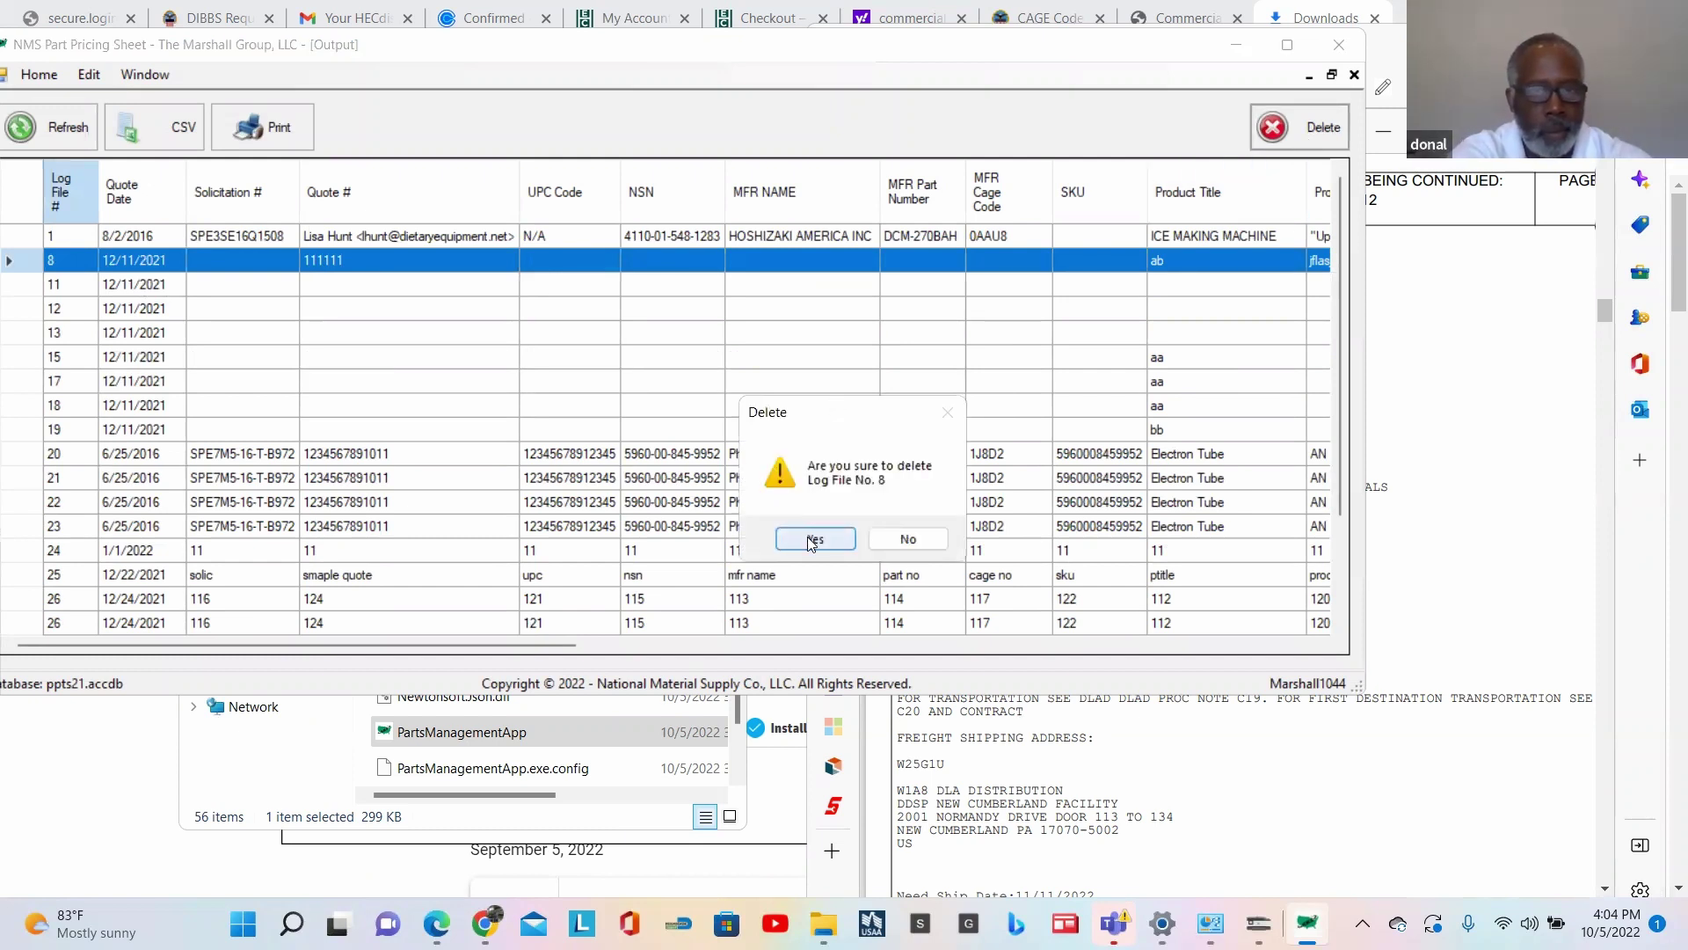
pyautogui.scroll(-2, 448, 378)
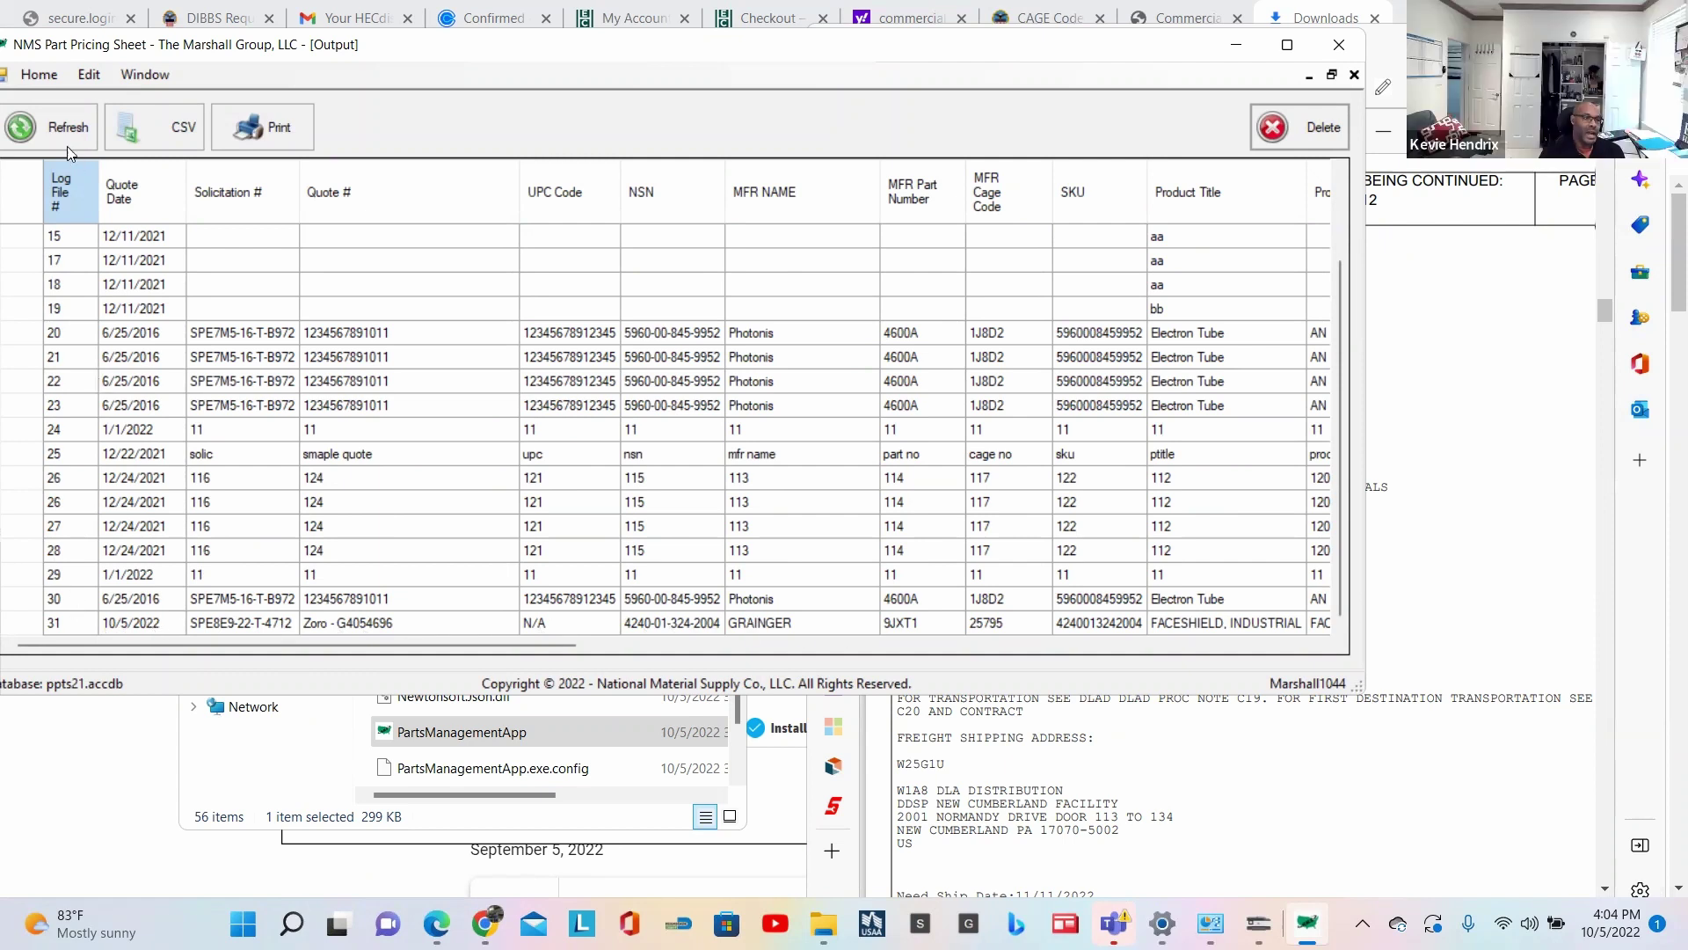
pyautogui.click(144, 76)
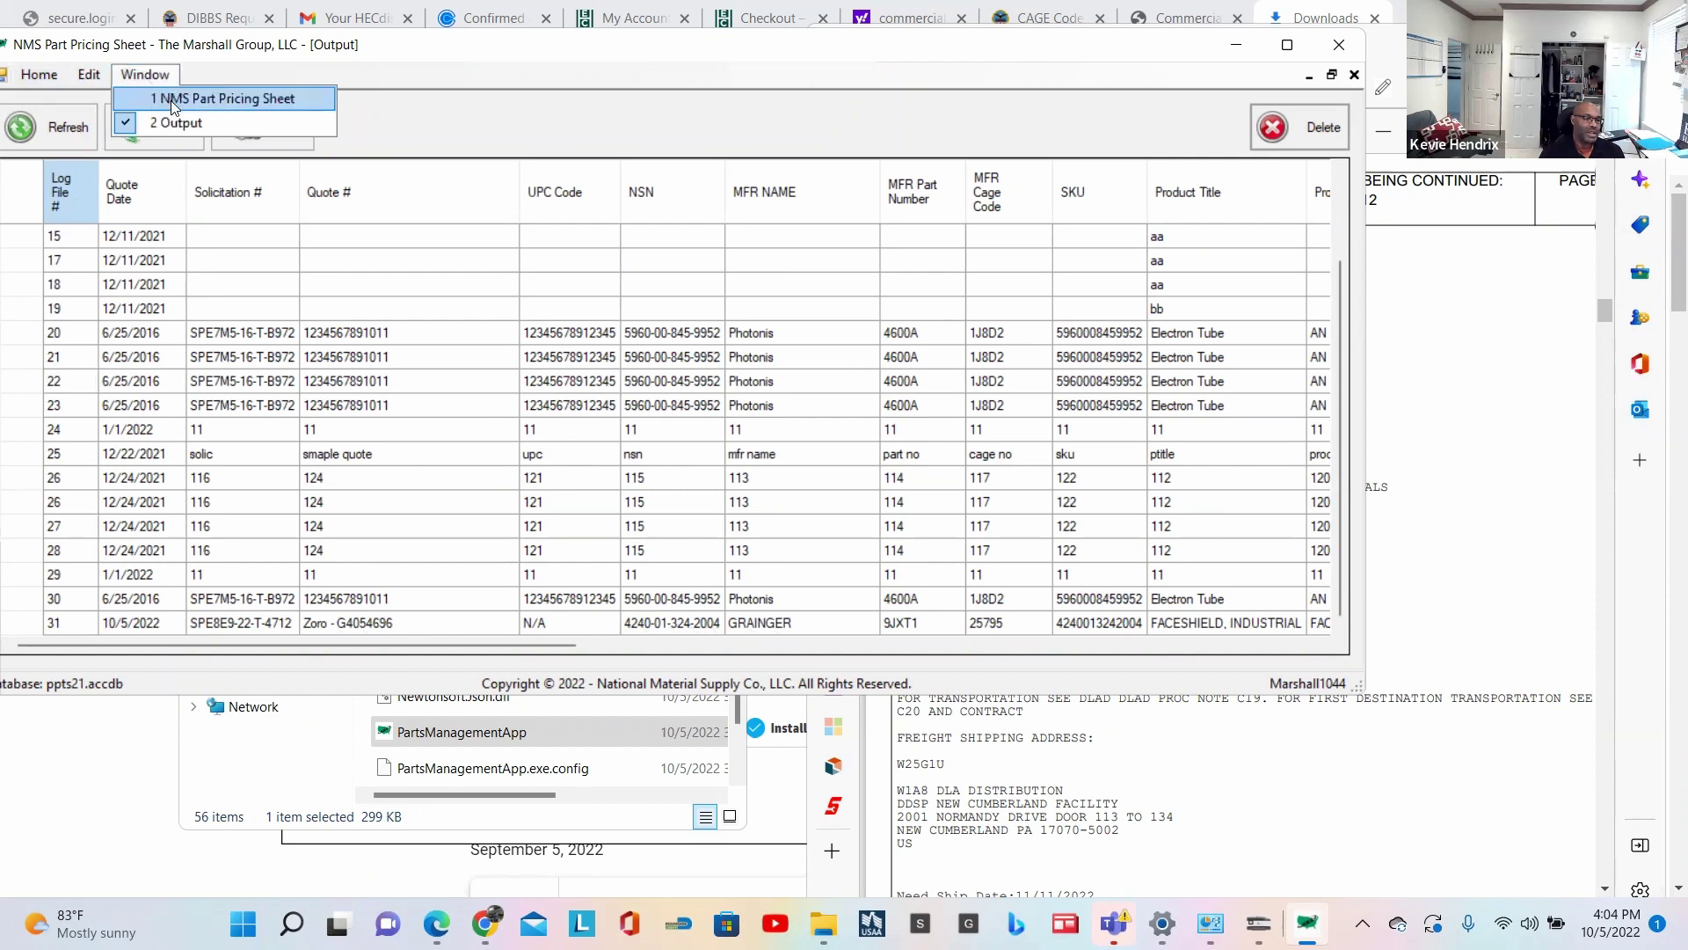
# Step: Load log file 31's FACESHIELD, INDUSTRIAL quote into the pricing sheet form
pyautogui.click(171, 101)
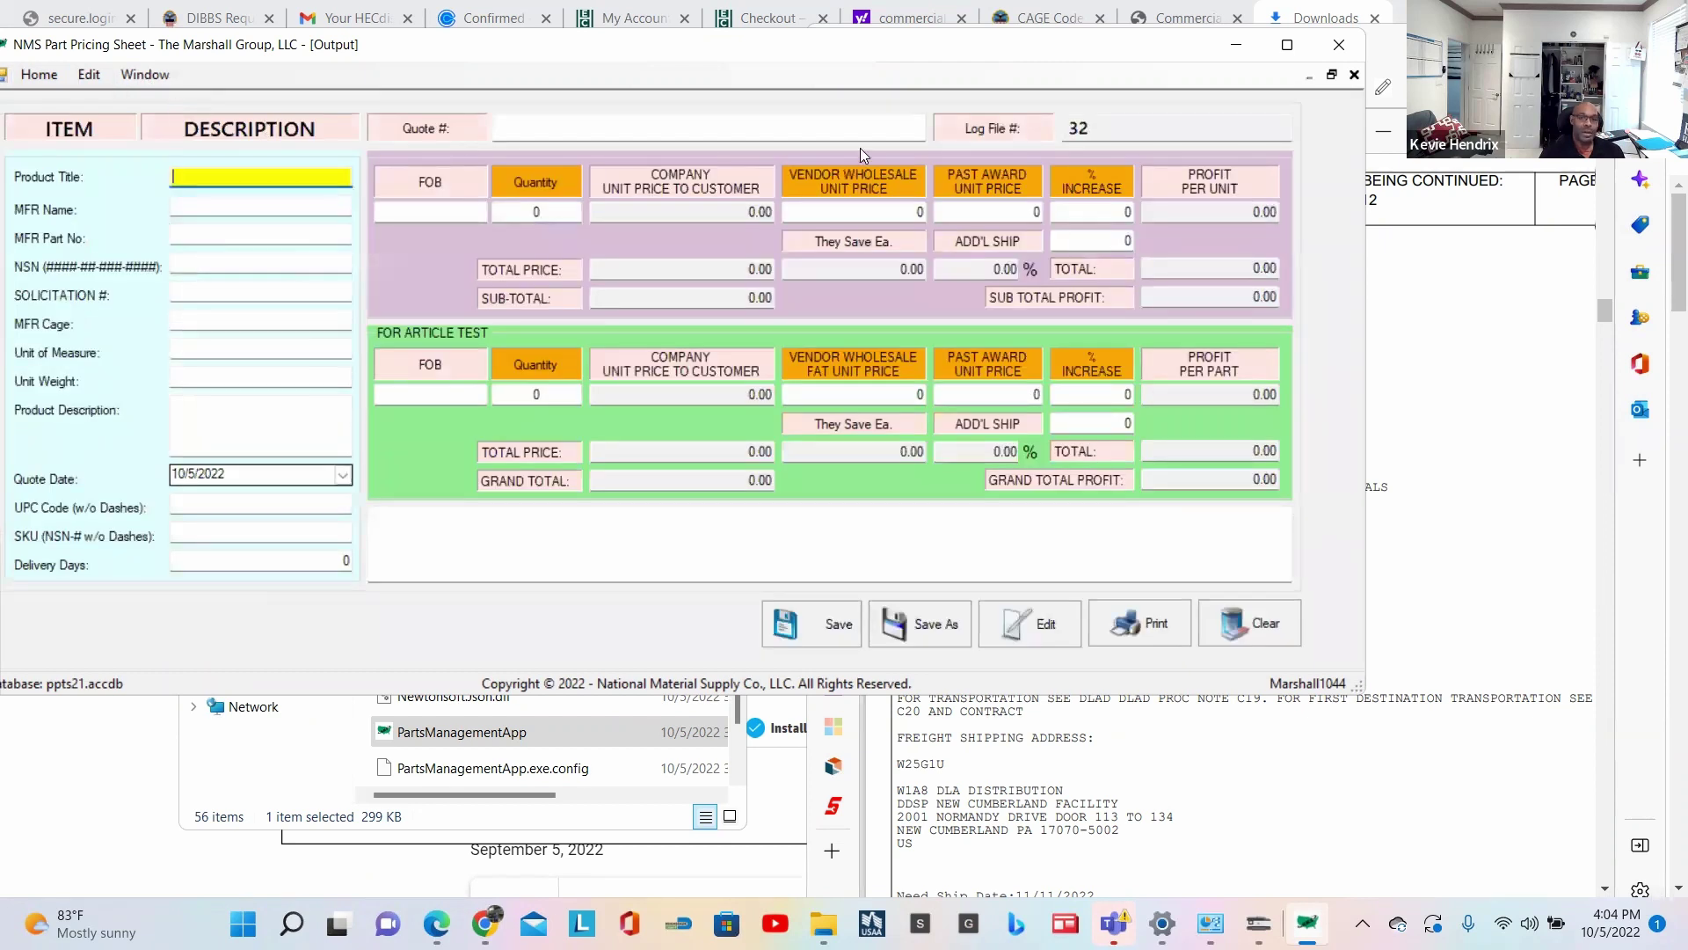
pyautogui.click(1047, 628)
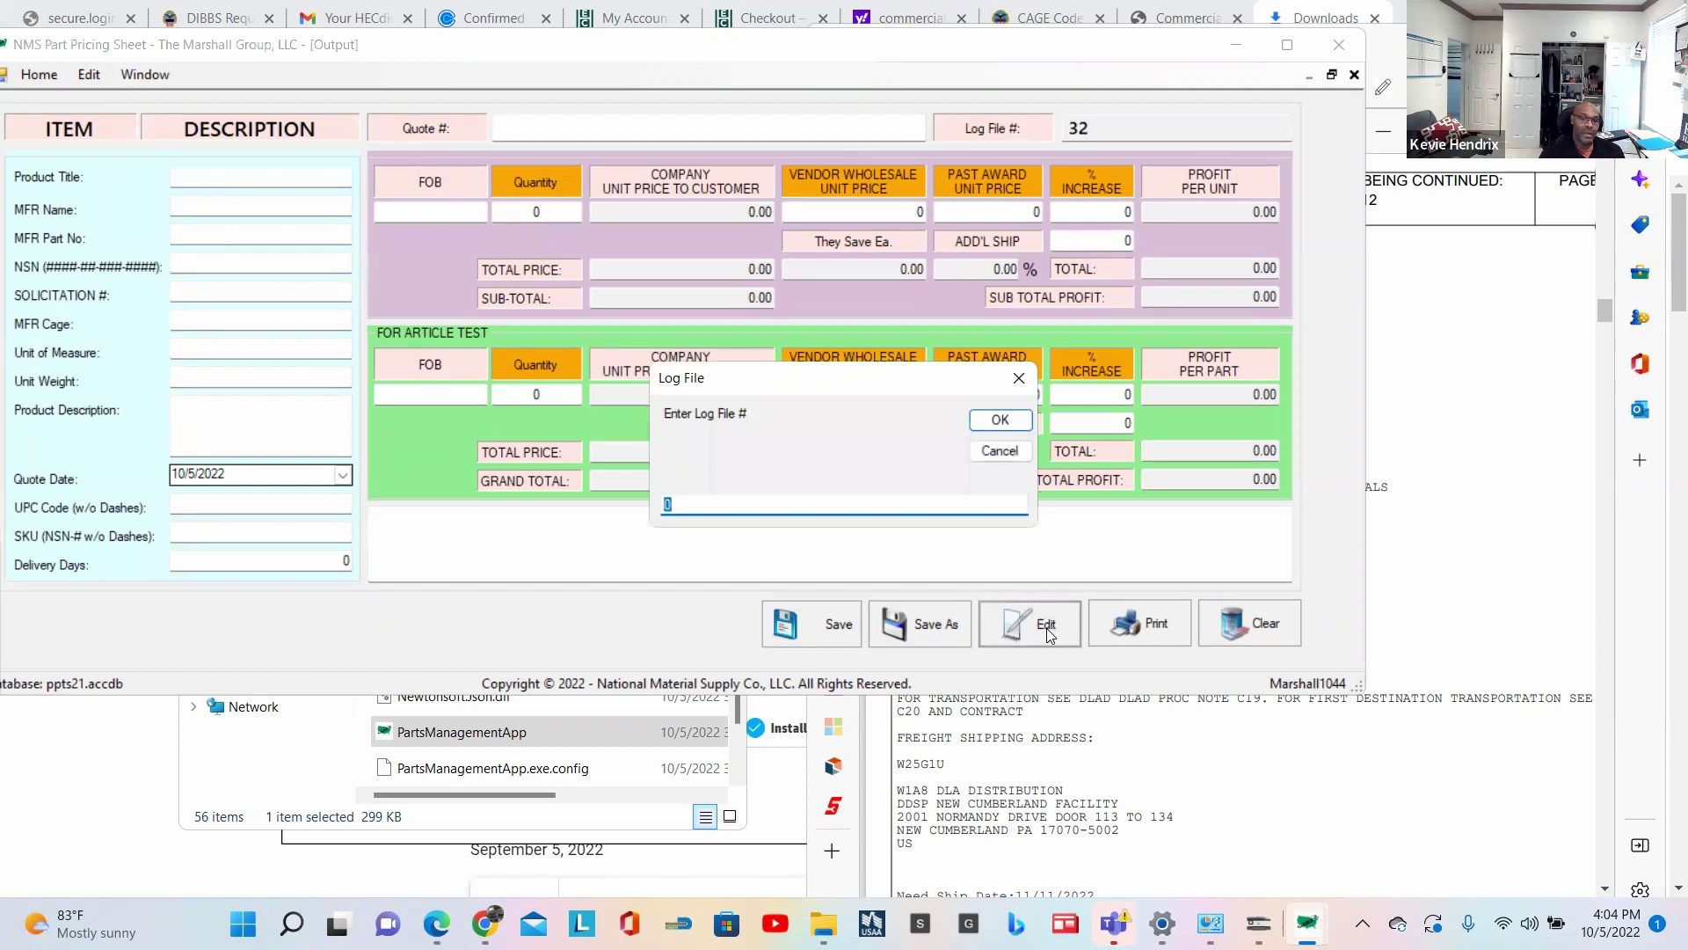
pyautogui.write('31')
pyautogui.click(1001, 420)
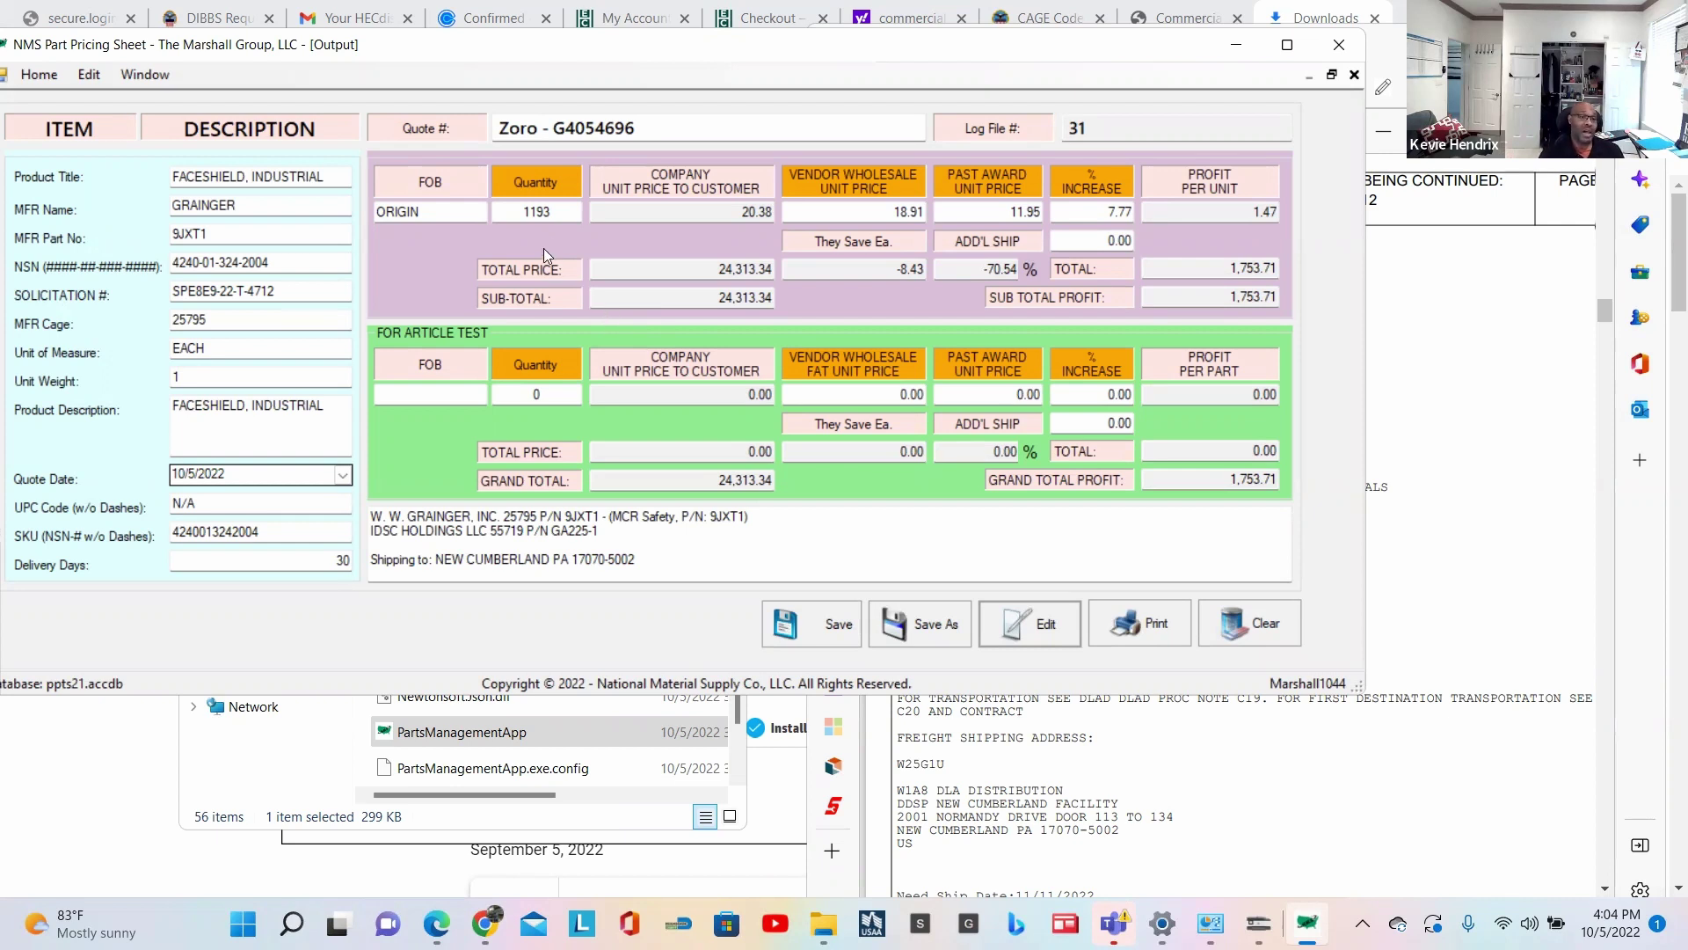
# Step: Change the quantity from 1193 to 150 and save it as new log file 32
pyautogui.moveTo(556, 211); pyautogui.dragTo(492, 206)
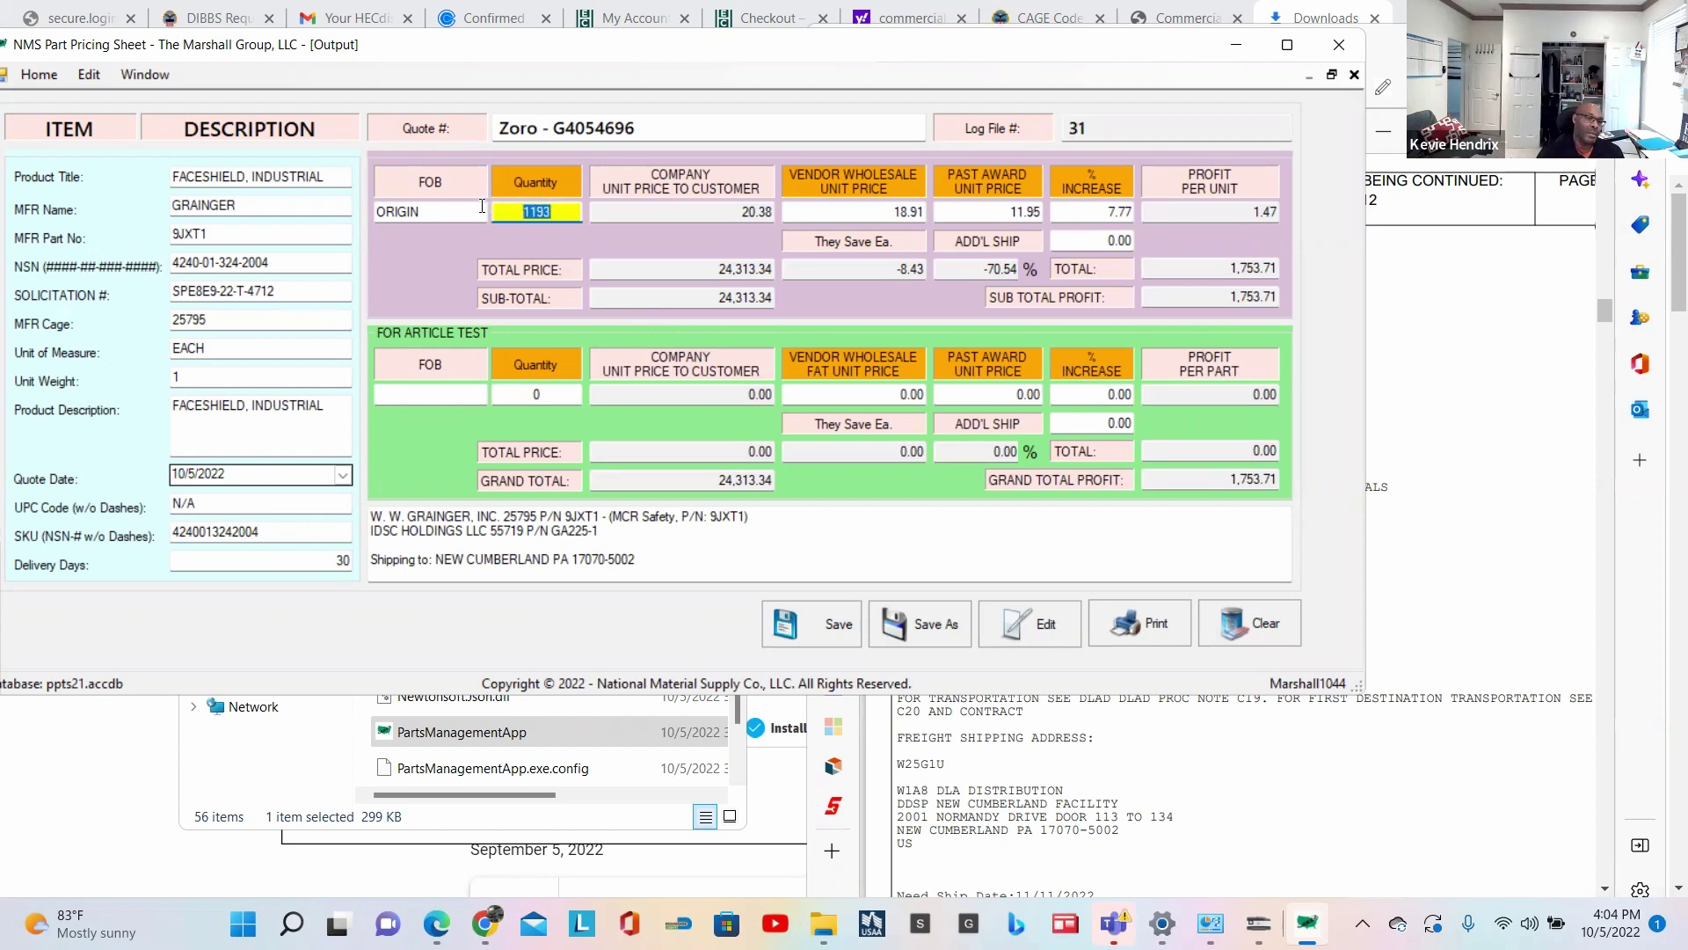
pyautogui.write('150')
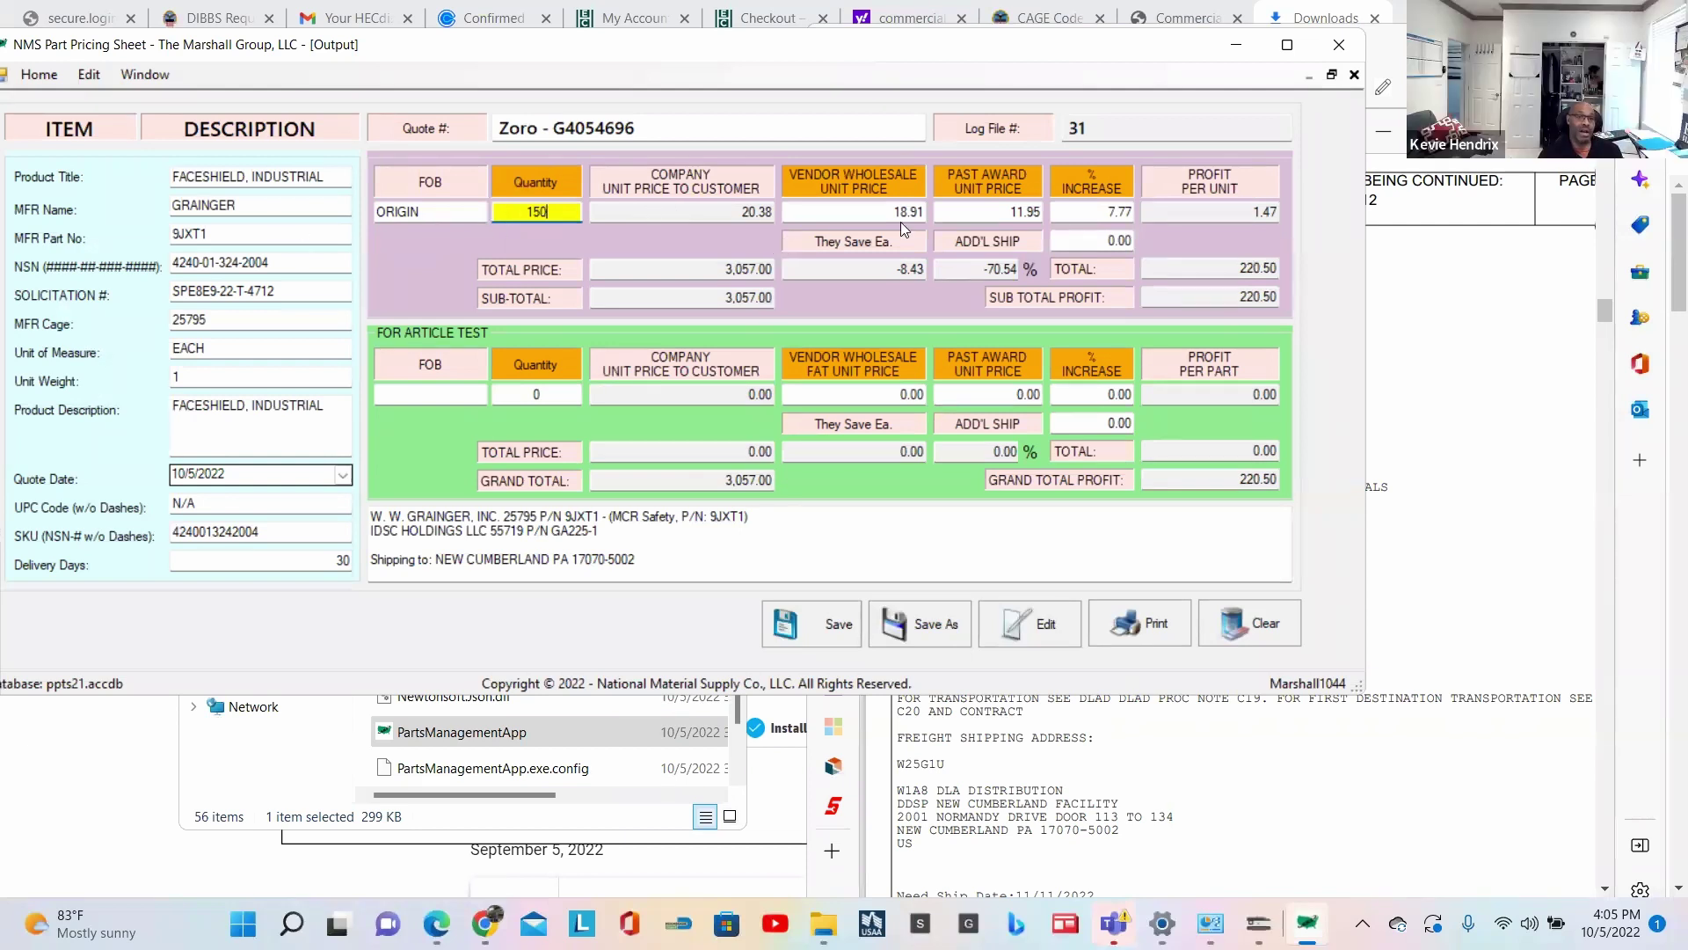
pyautogui.click(935, 632)
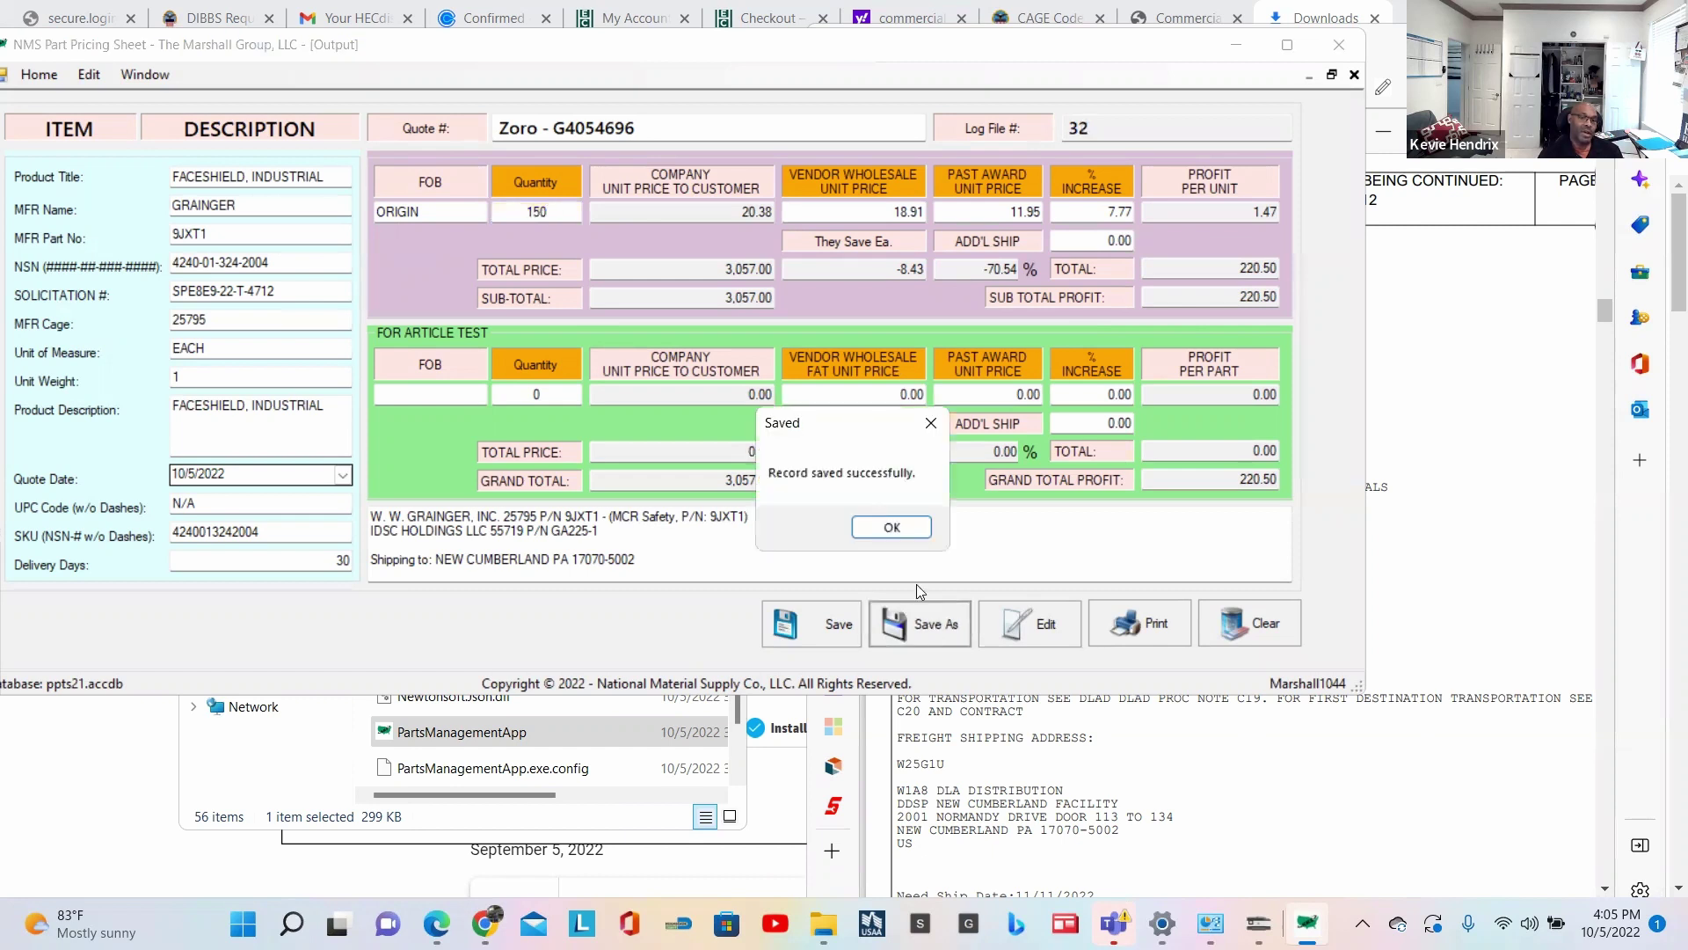
pyautogui.click(893, 527)
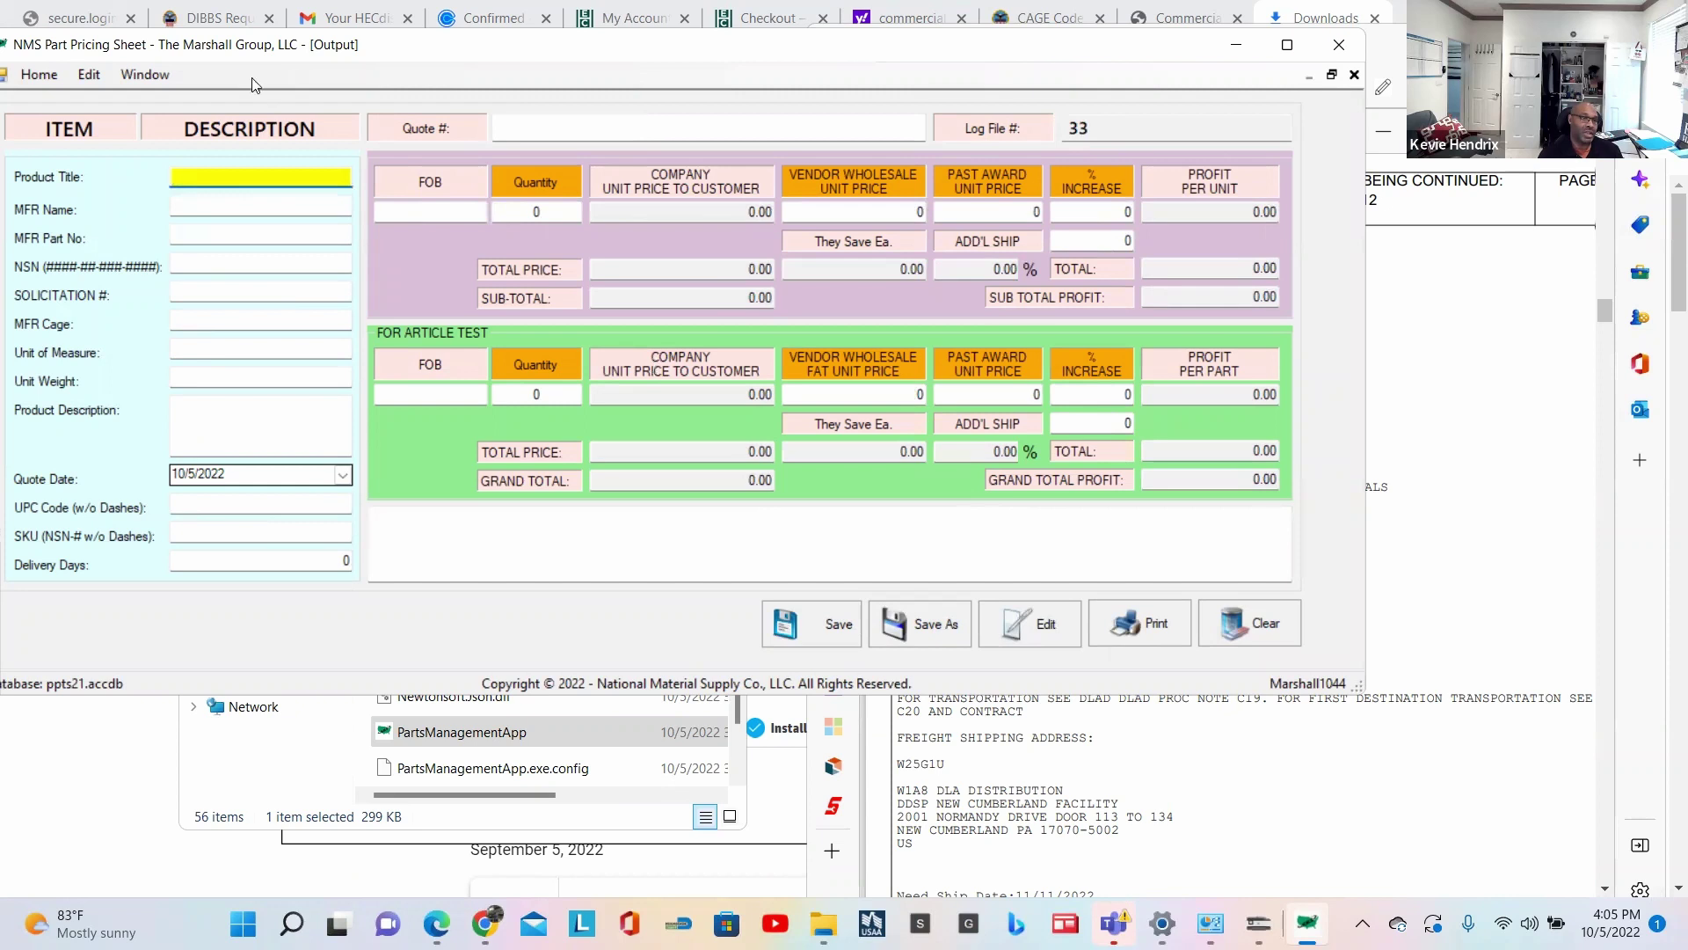
# Step: Switch to the Output table, refresh it, and select the new log file 32 row
pyautogui.click(151, 74)
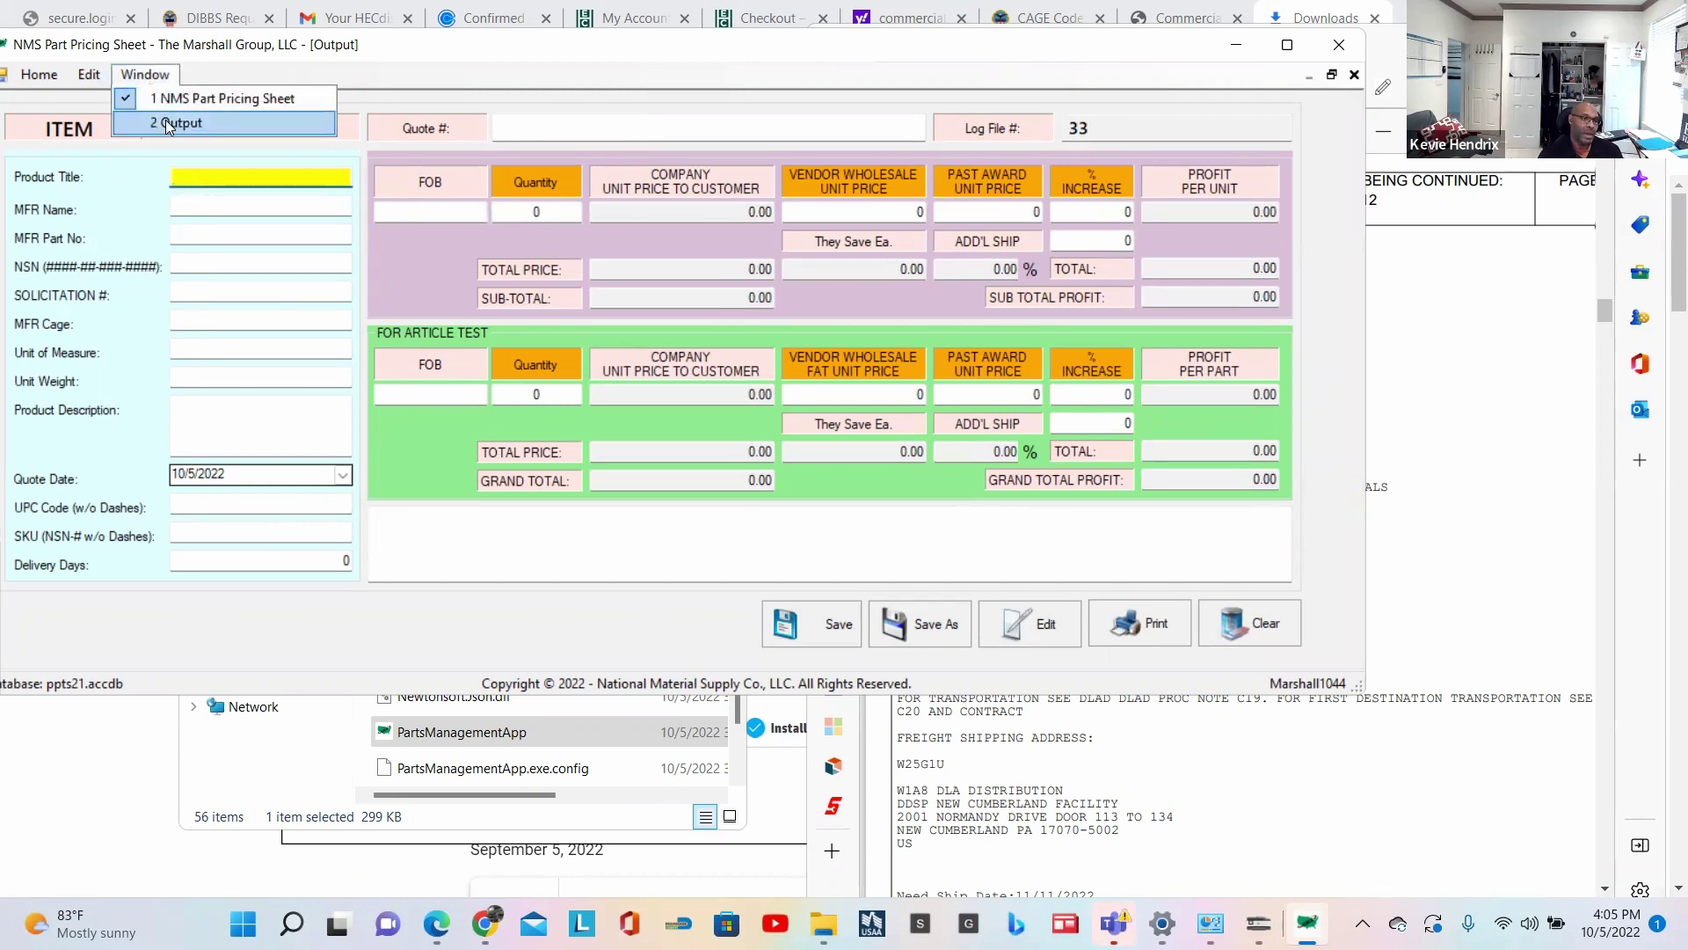
pyautogui.click(167, 123)
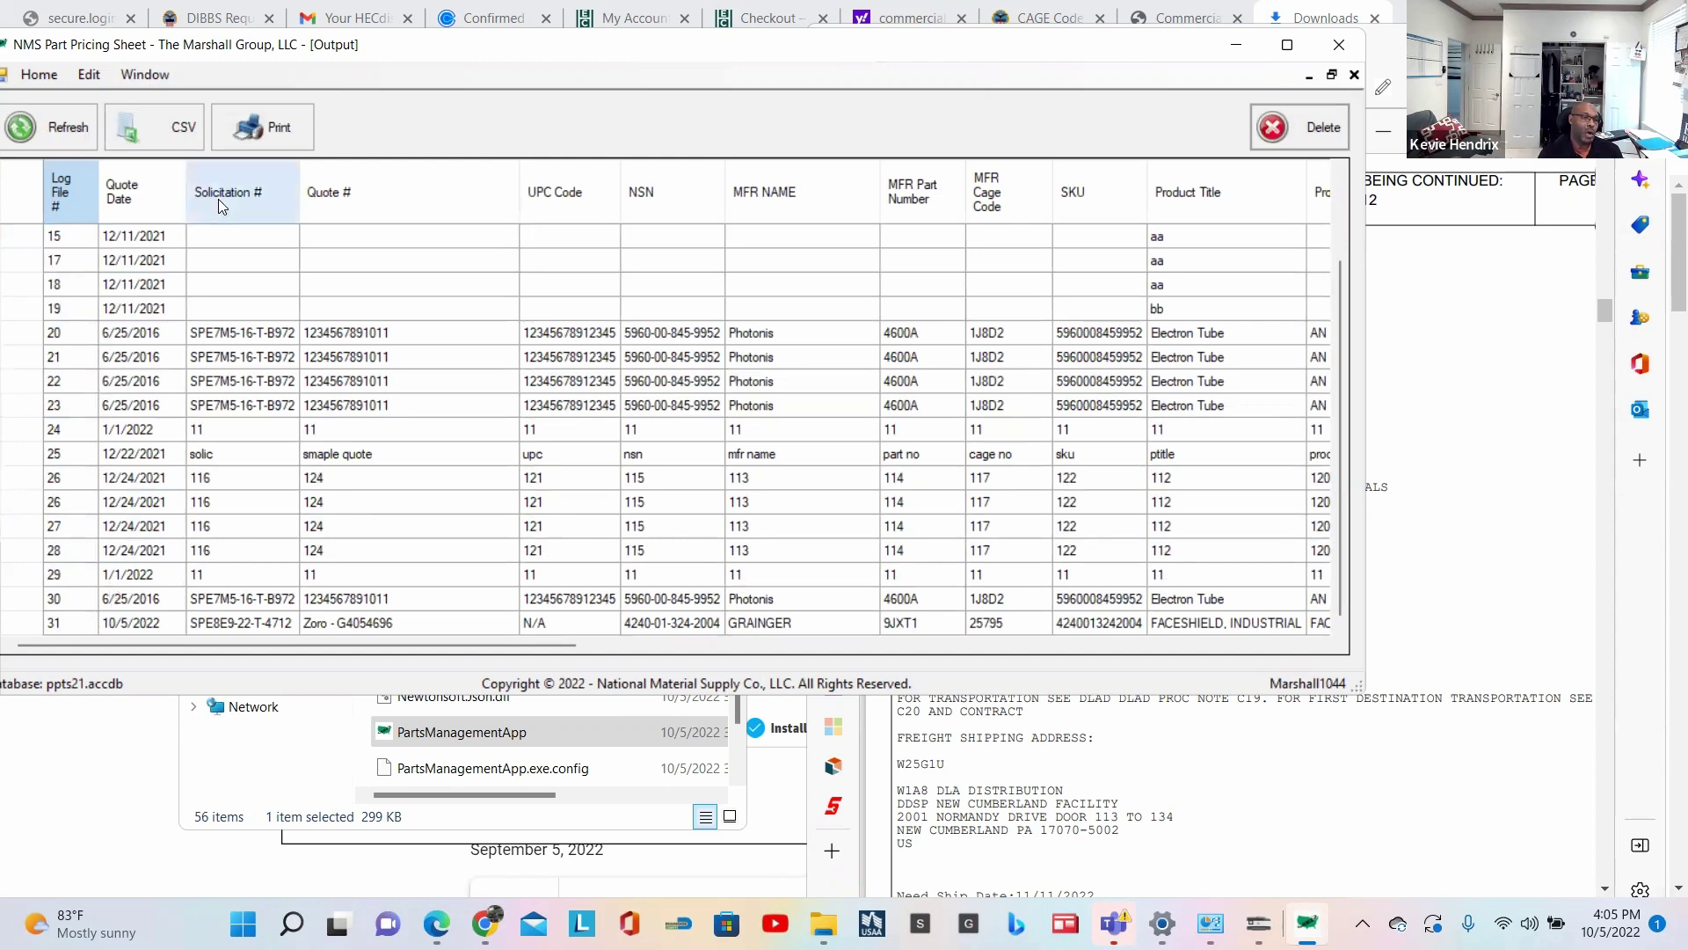
pyautogui.click(48, 127)
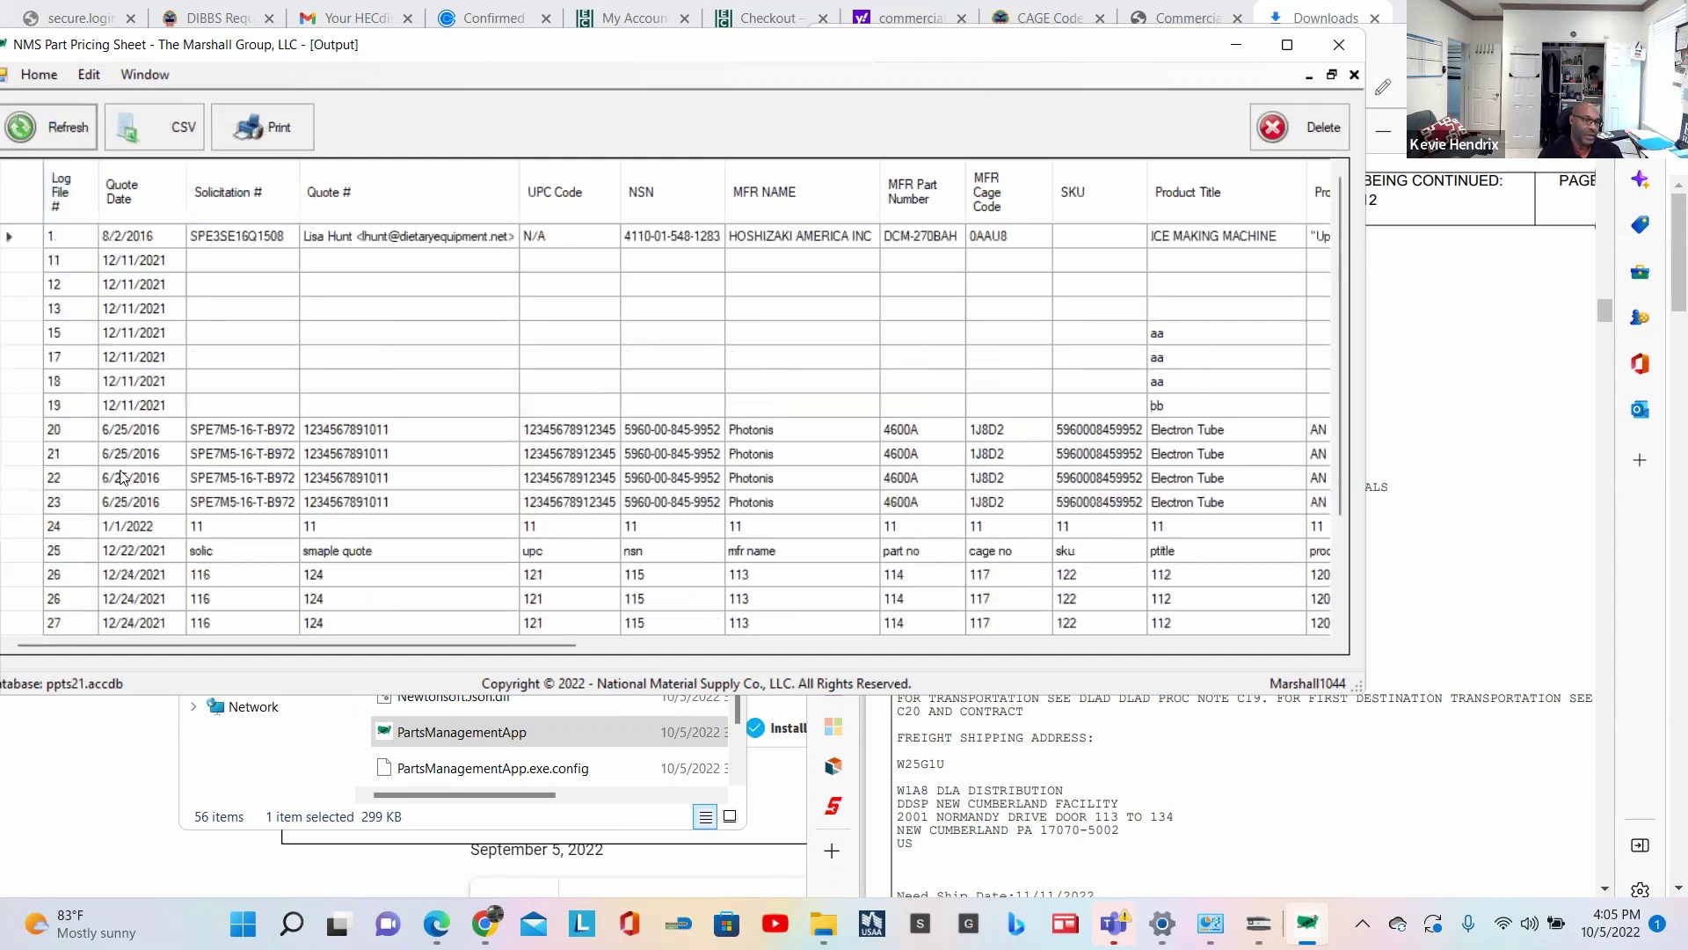
pyautogui.scroll(-2, 85, 582)
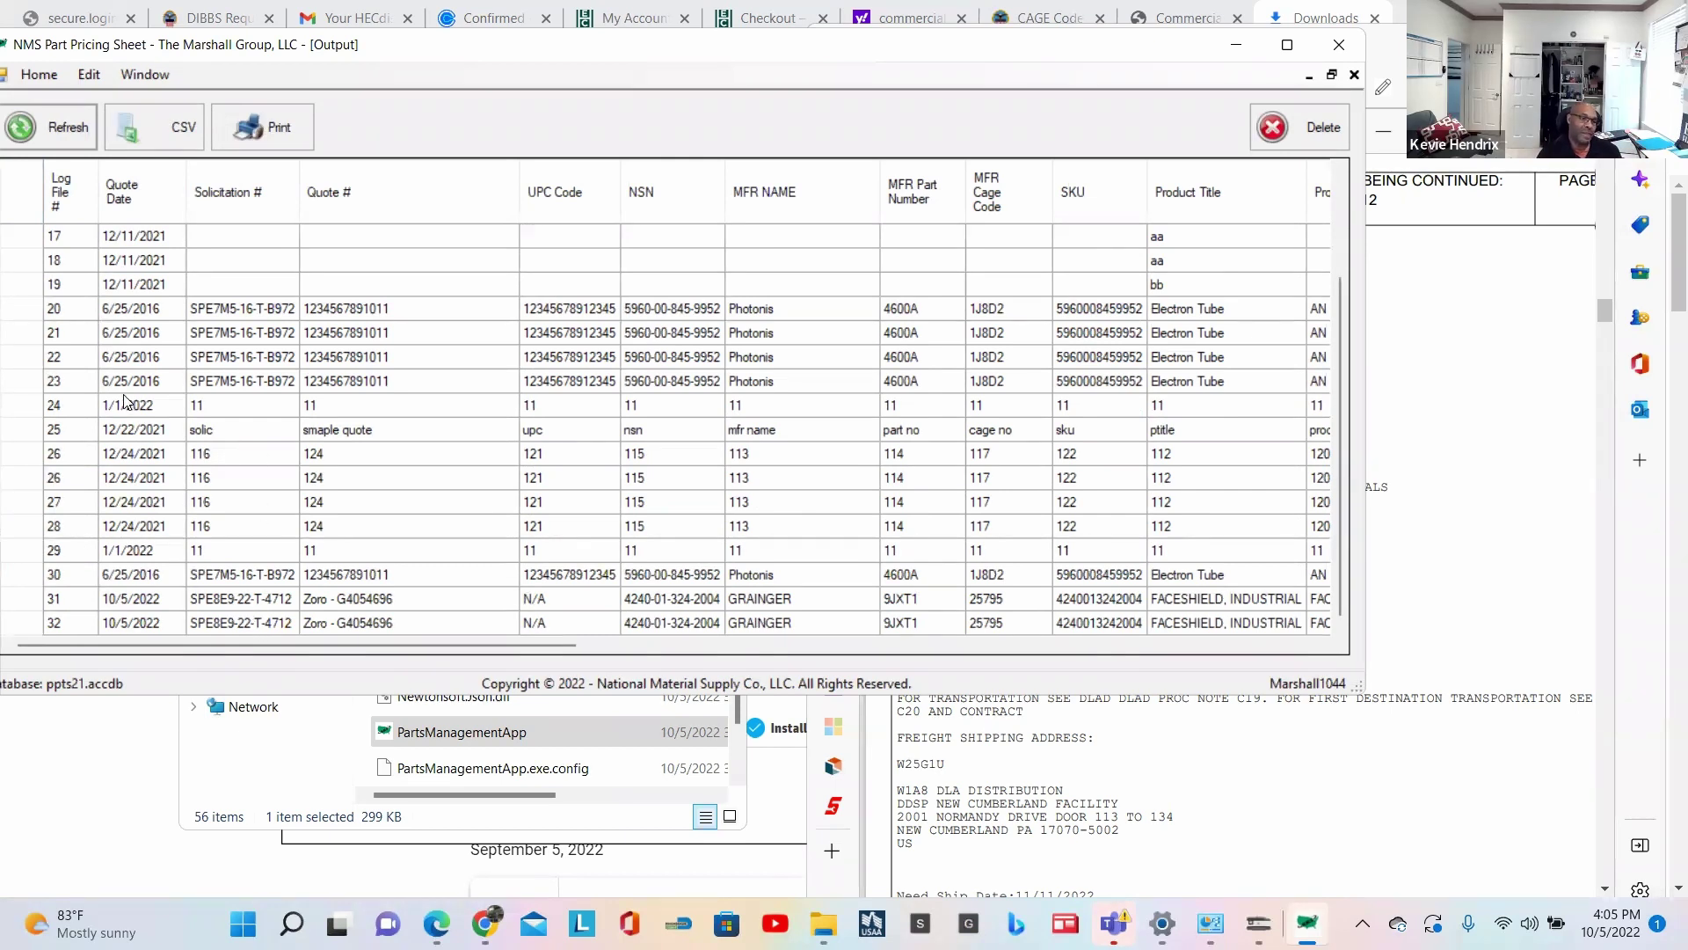
pyautogui.click(60, 625)
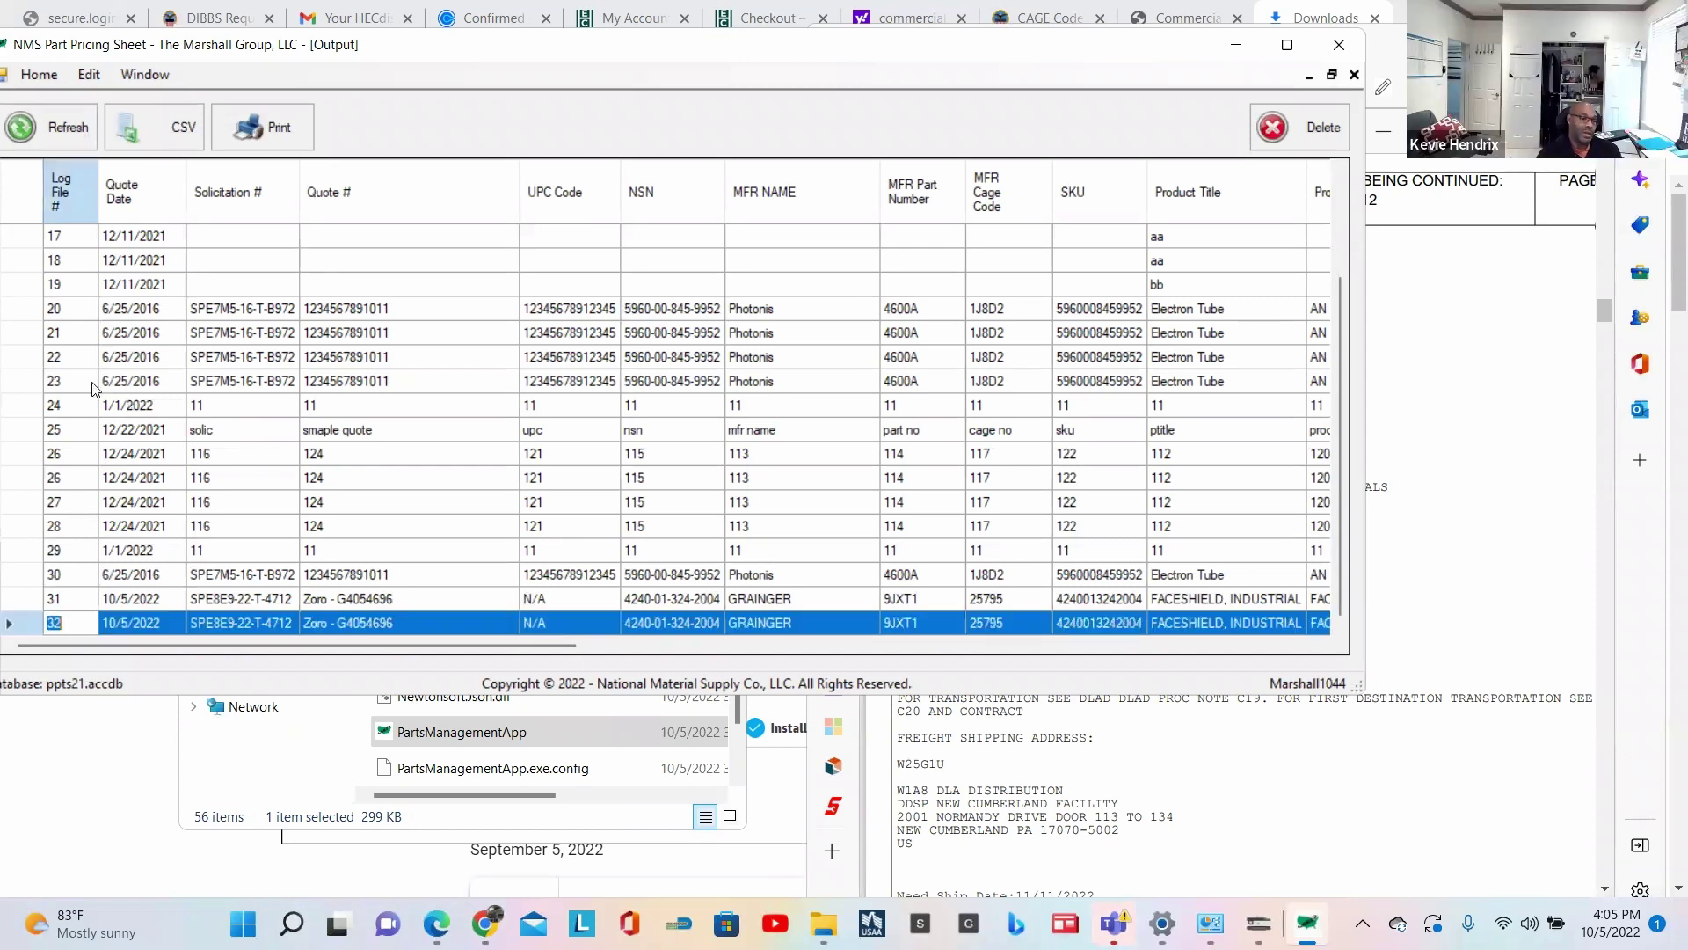
pyautogui.click(39, 75)
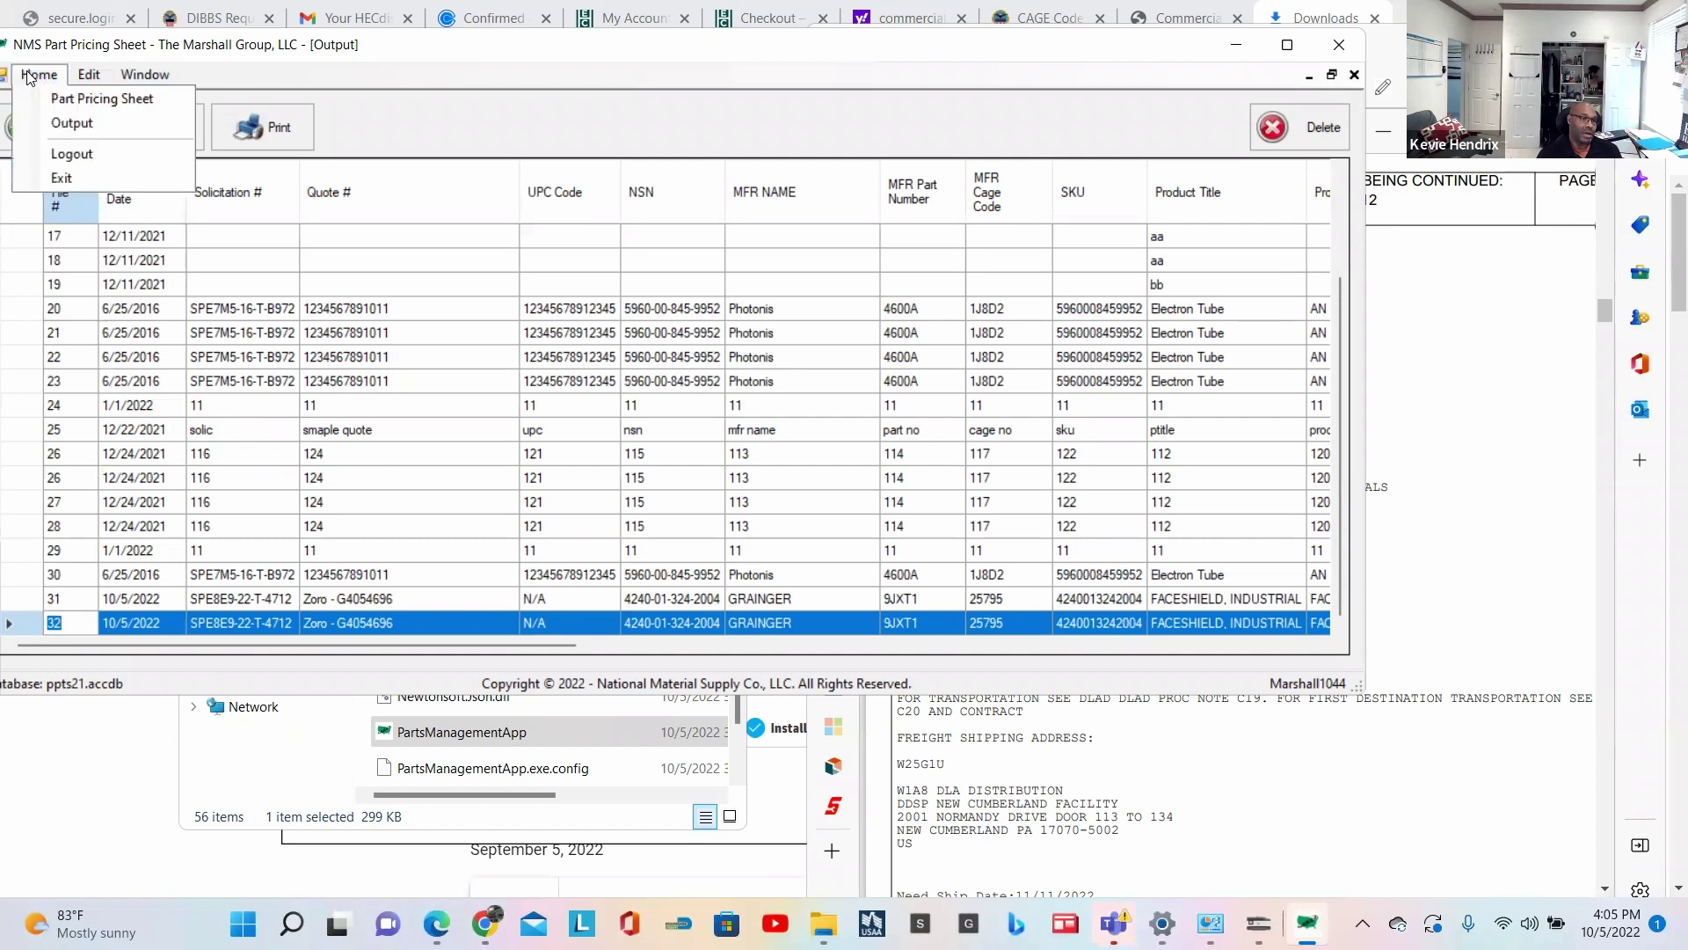
# Step: Load log file 32 into the Part Pricing Sheet form for editing
pyautogui.click(81, 97)
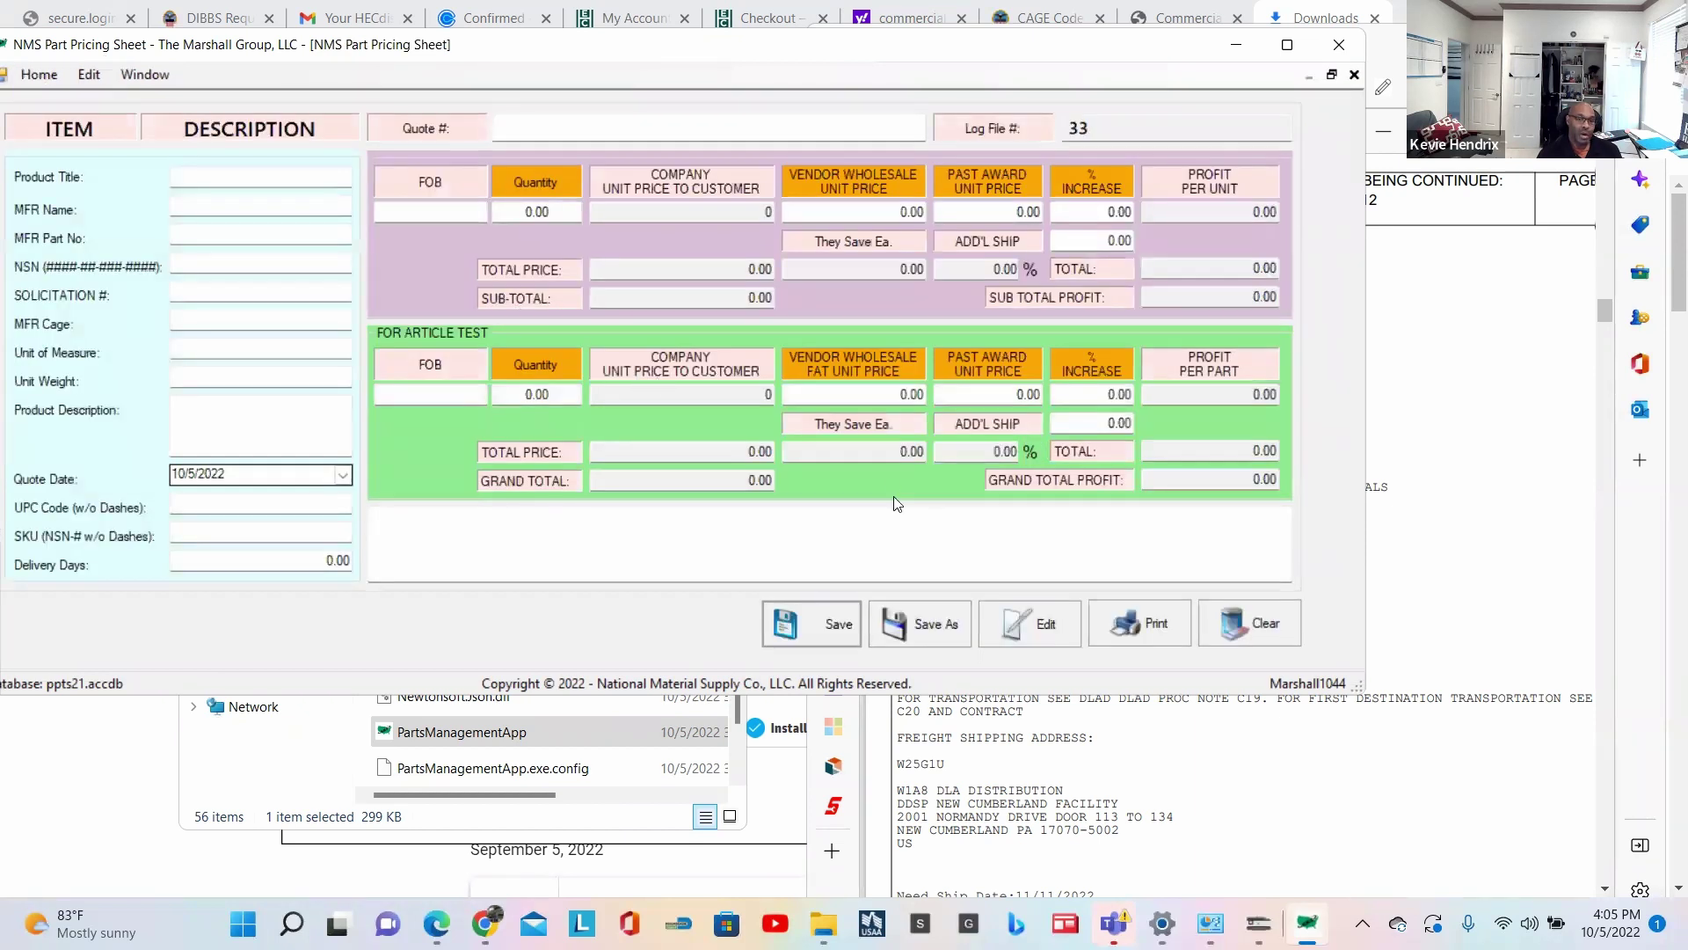
pyautogui.click(1043, 630)
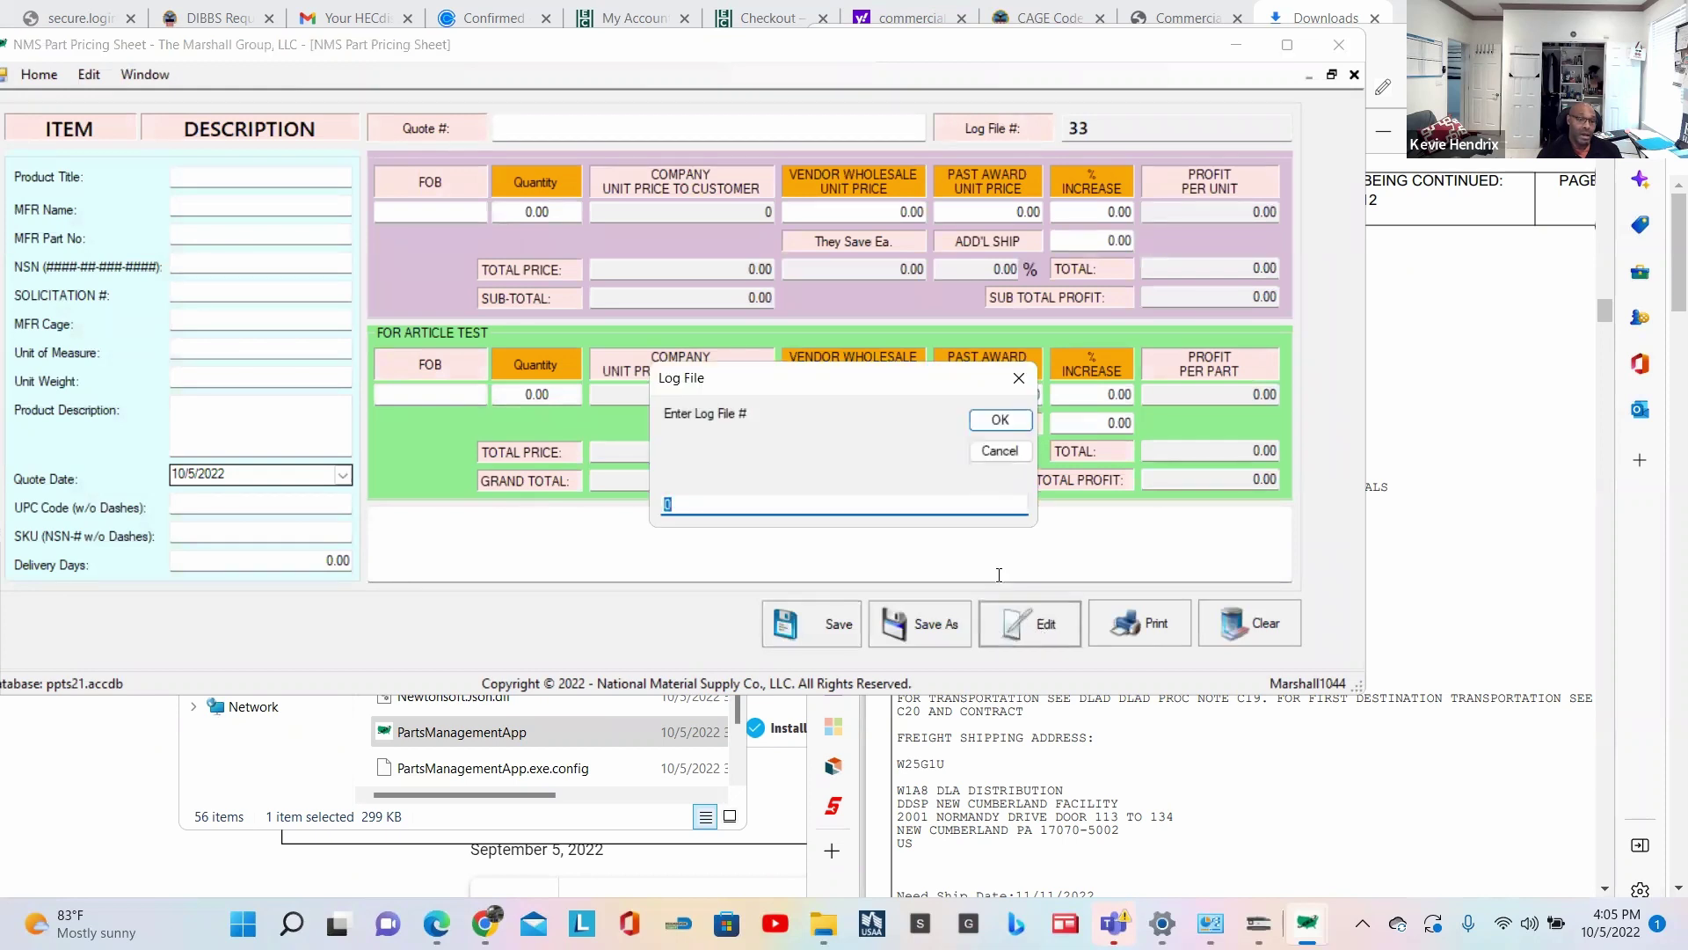
pyautogui.write('32')
pyautogui.click(1001, 419)
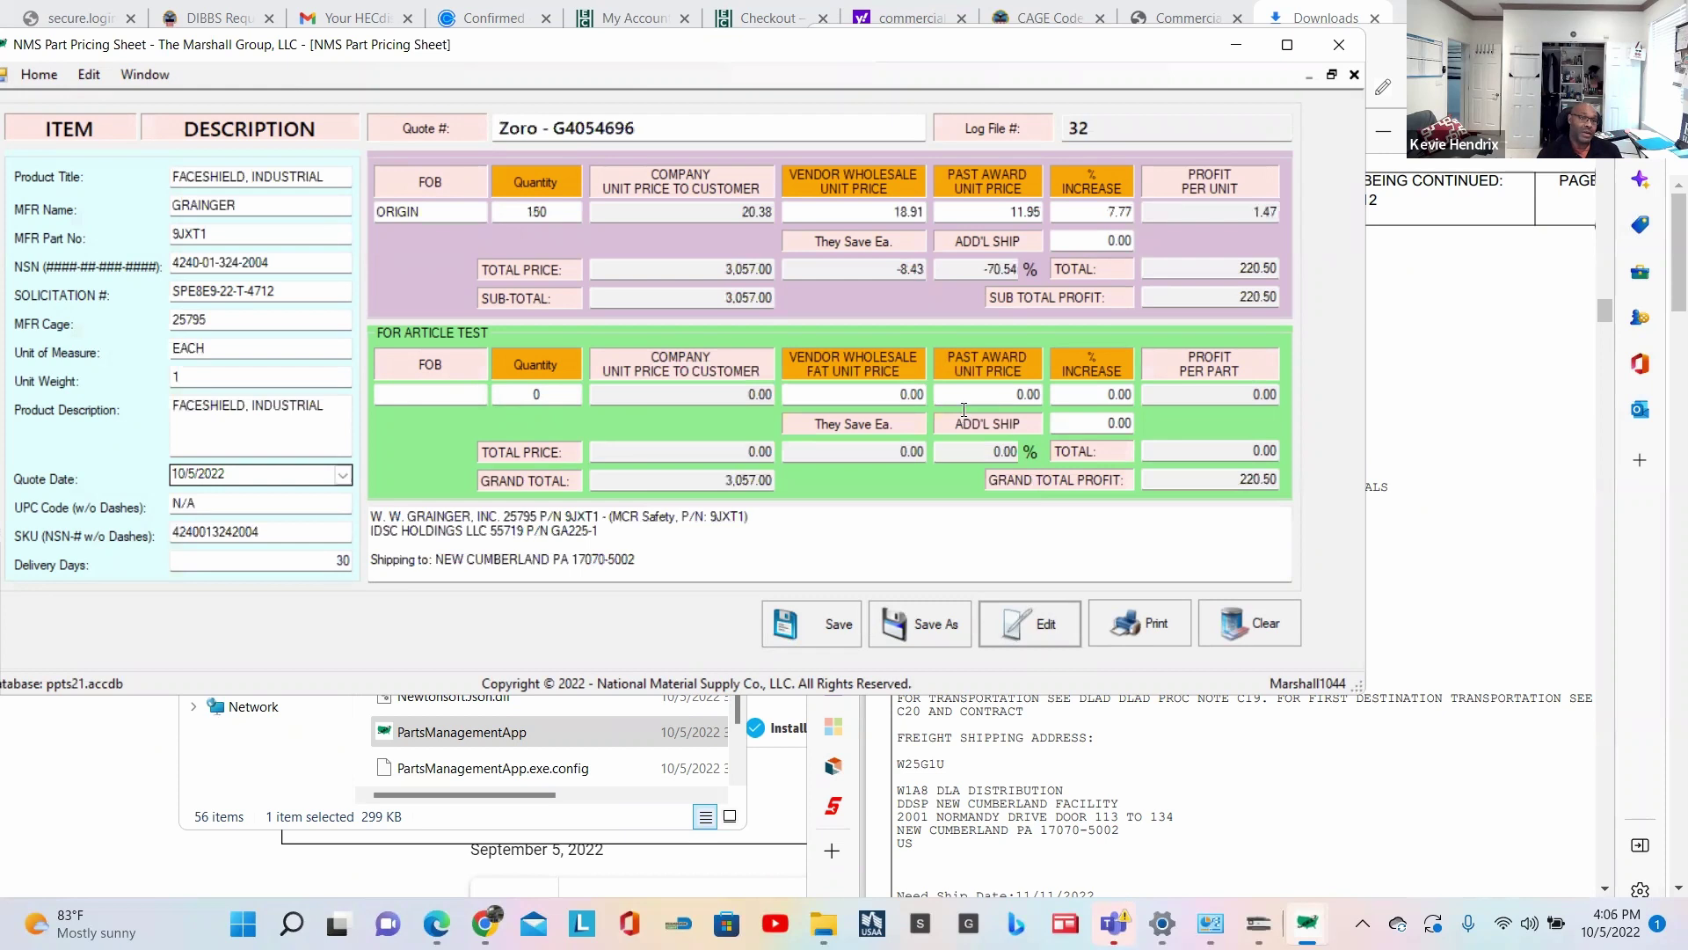
# Step: Change the quantity from 150 to 750 and save log file 32
pyautogui.click(513, 208)
pyautogui.doubleClick(500, 208)
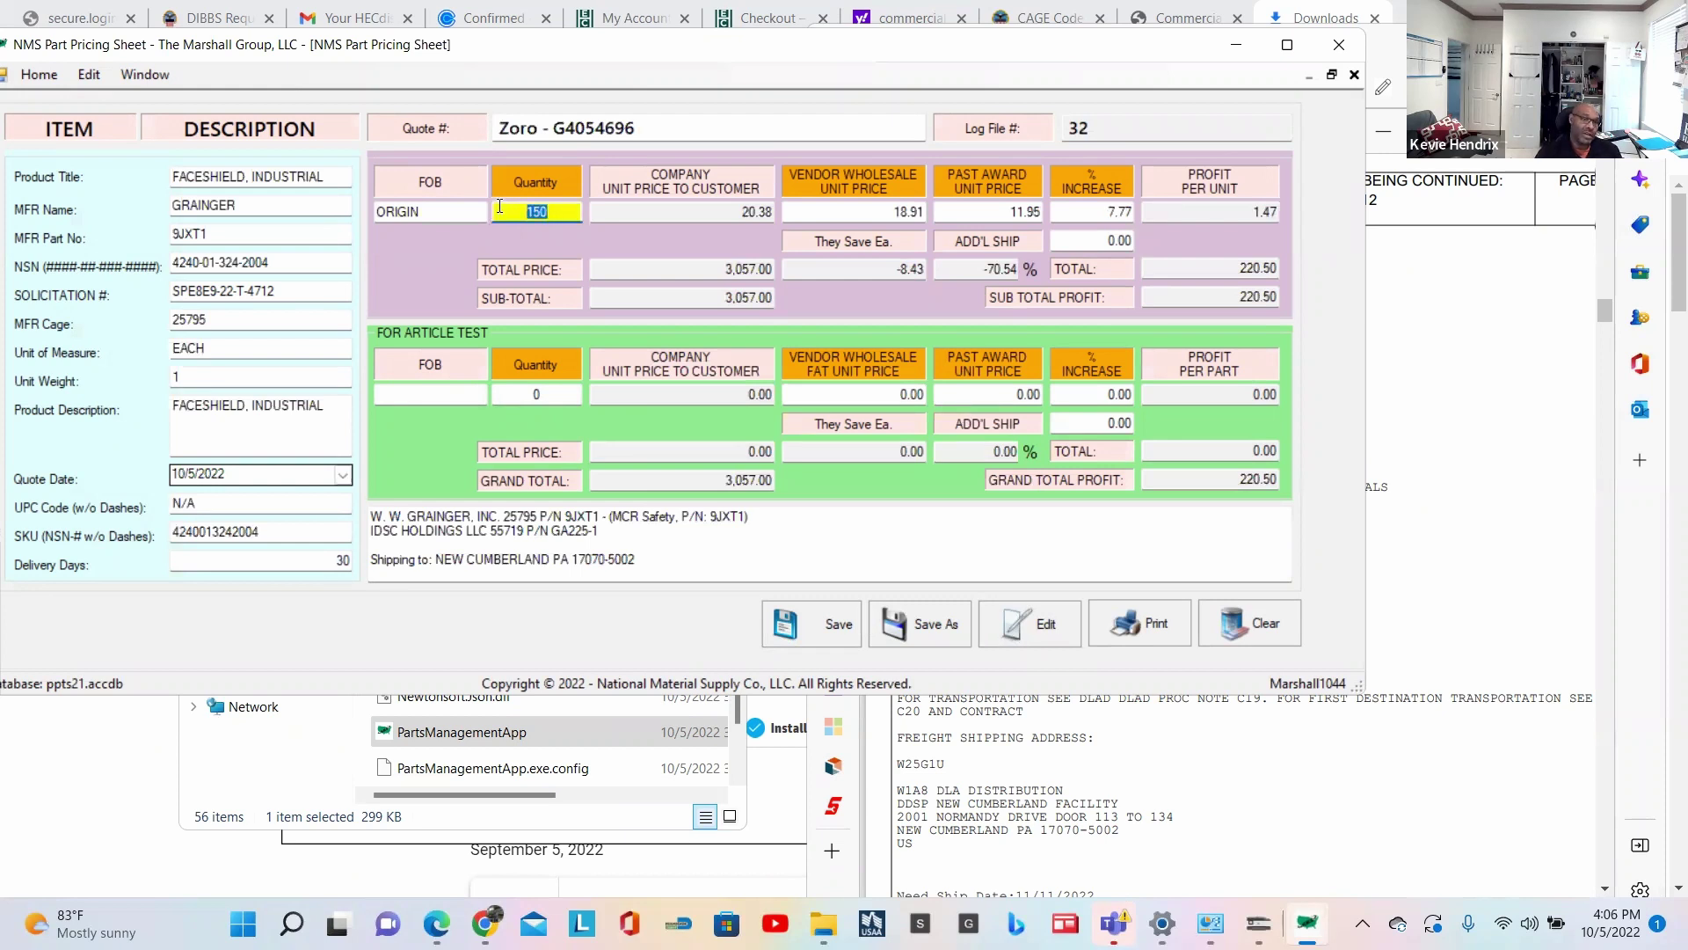
pyautogui.write('750')
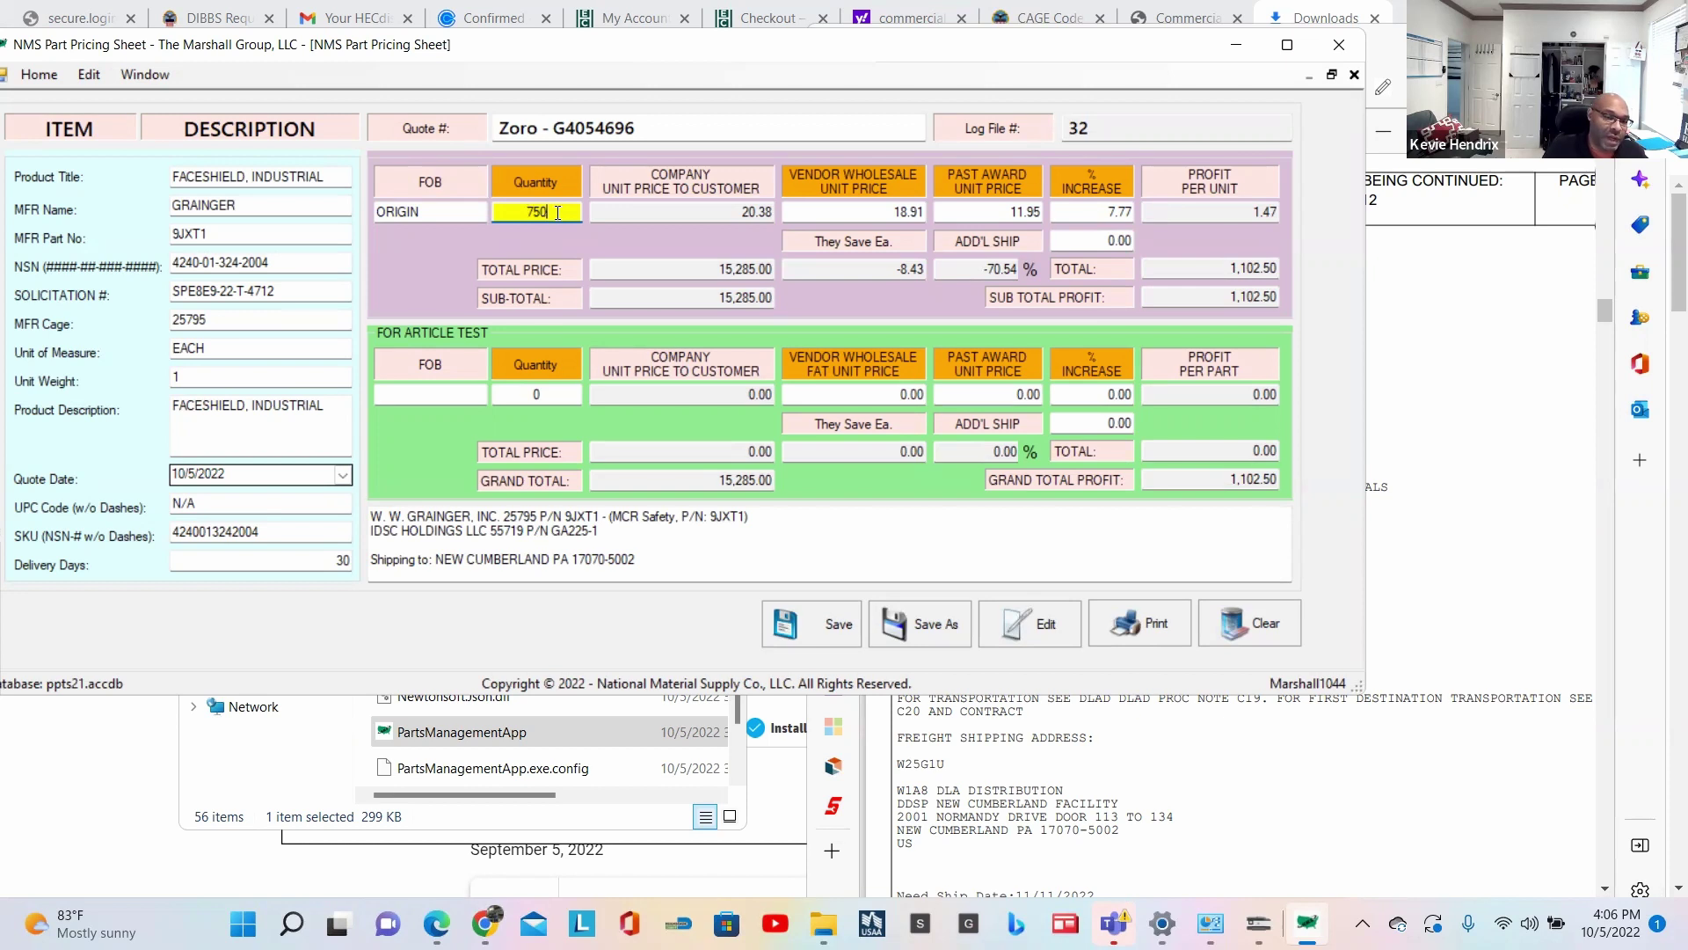
pyautogui.click(837, 630)
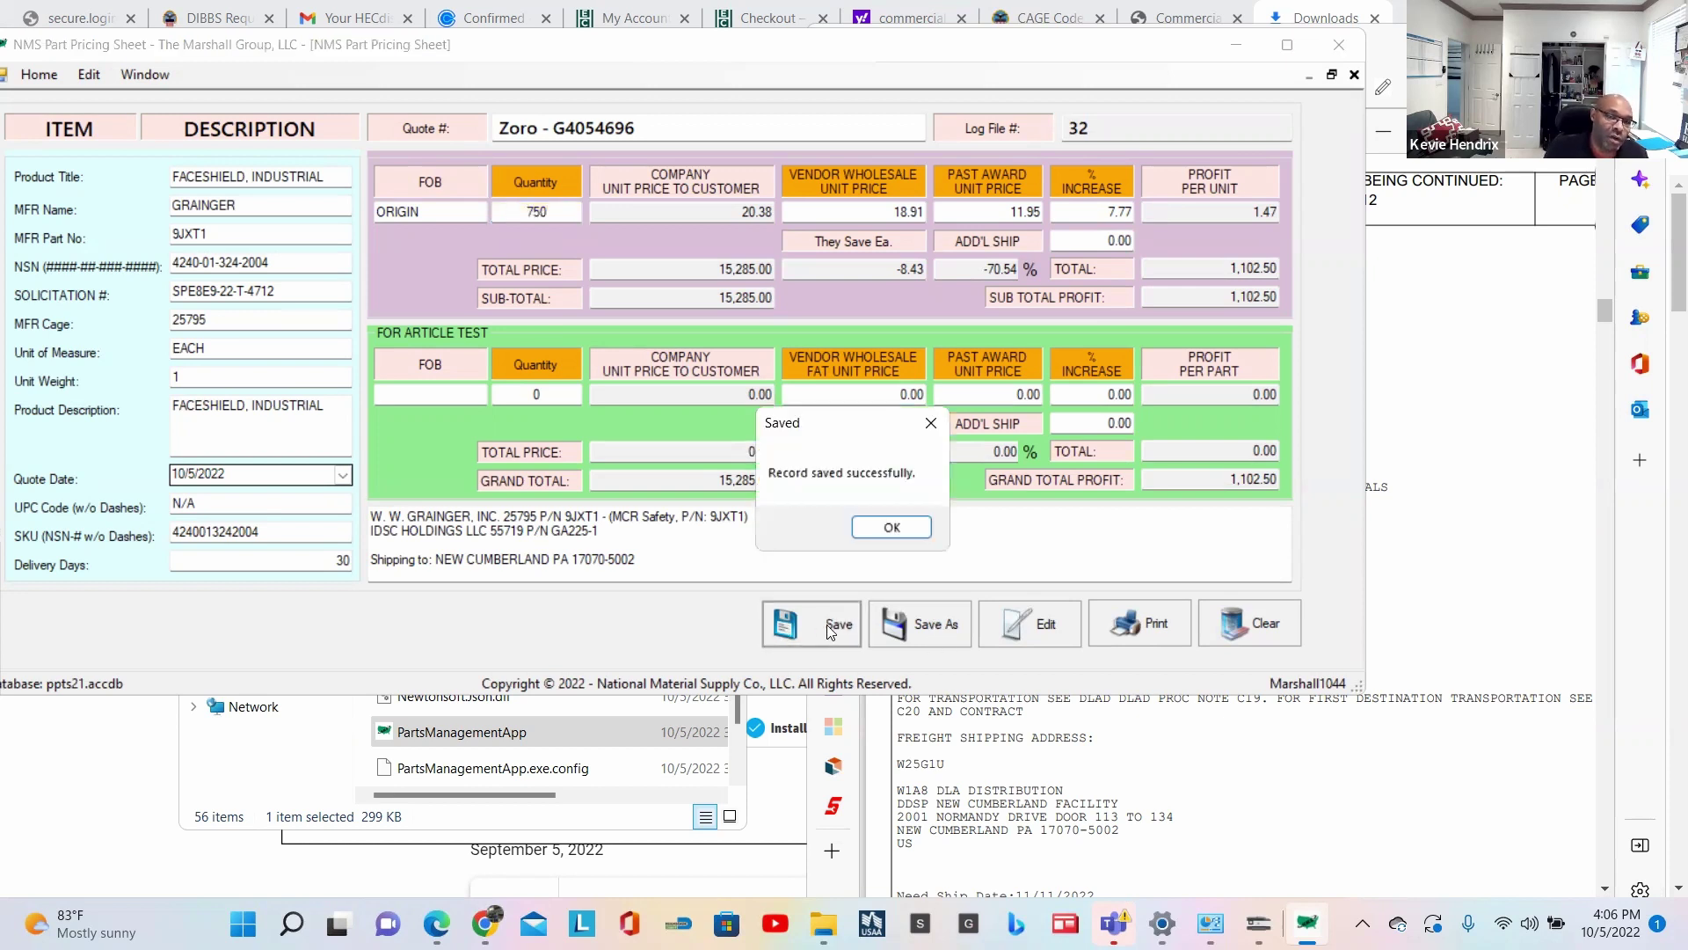
pyautogui.click(896, 527)
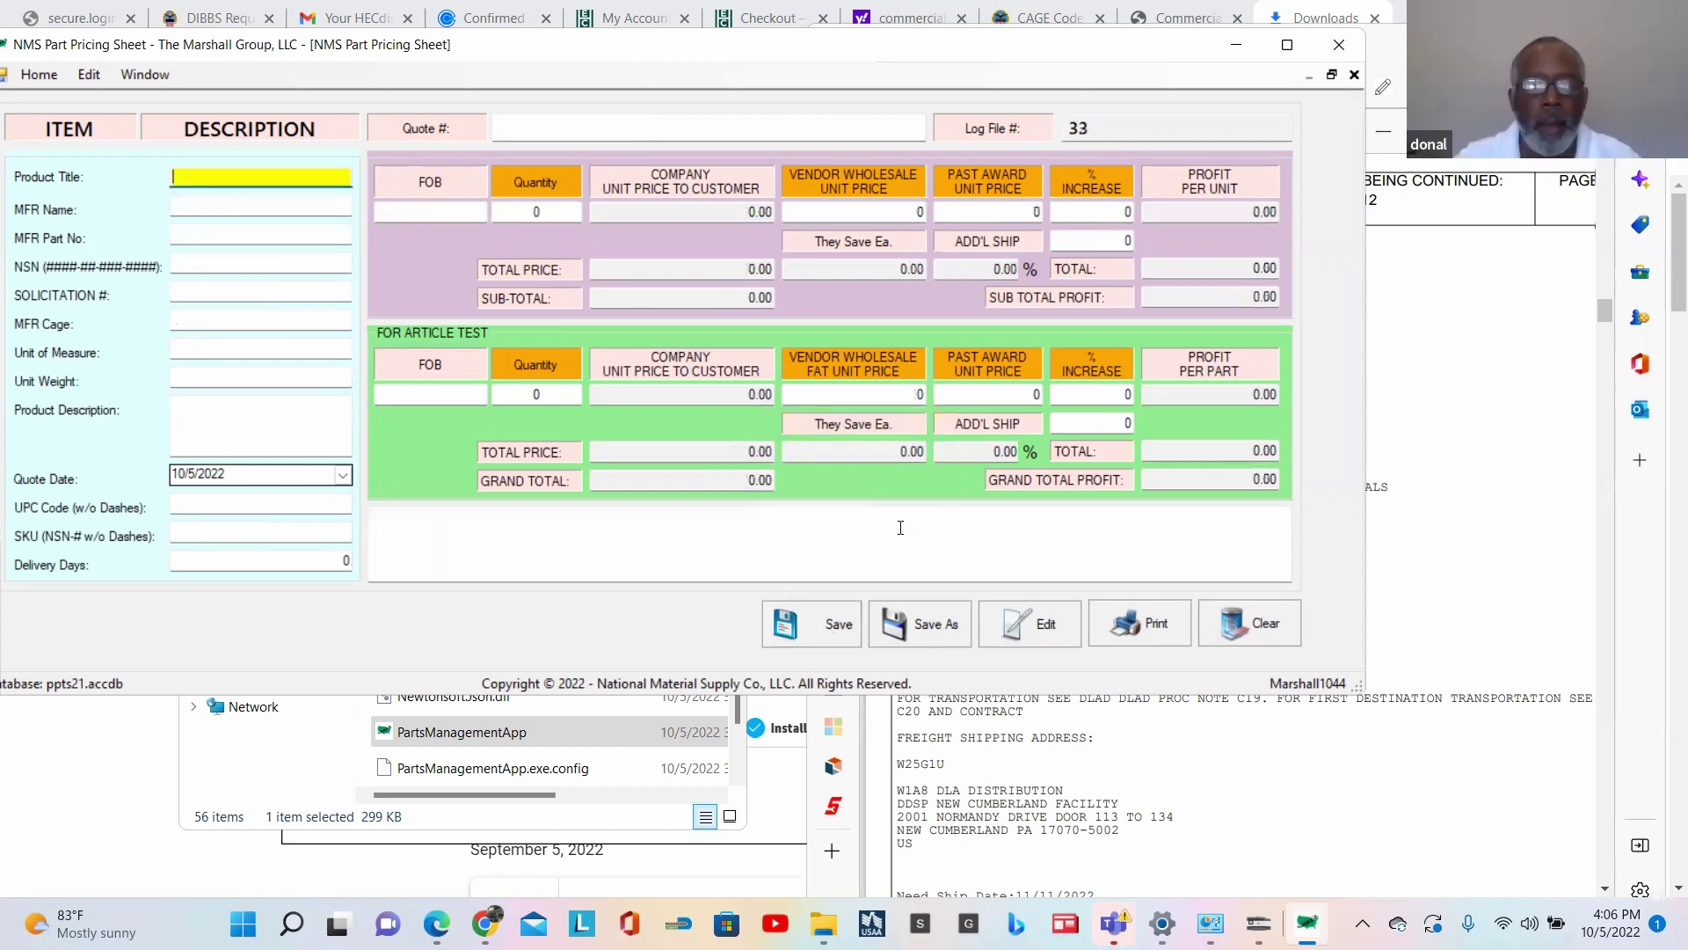
# Step: Reload log file 32 to verify the 750-unit quote totalling 15,285.00
pyautogui.click(1036, 628)
pyautogui.write('32')
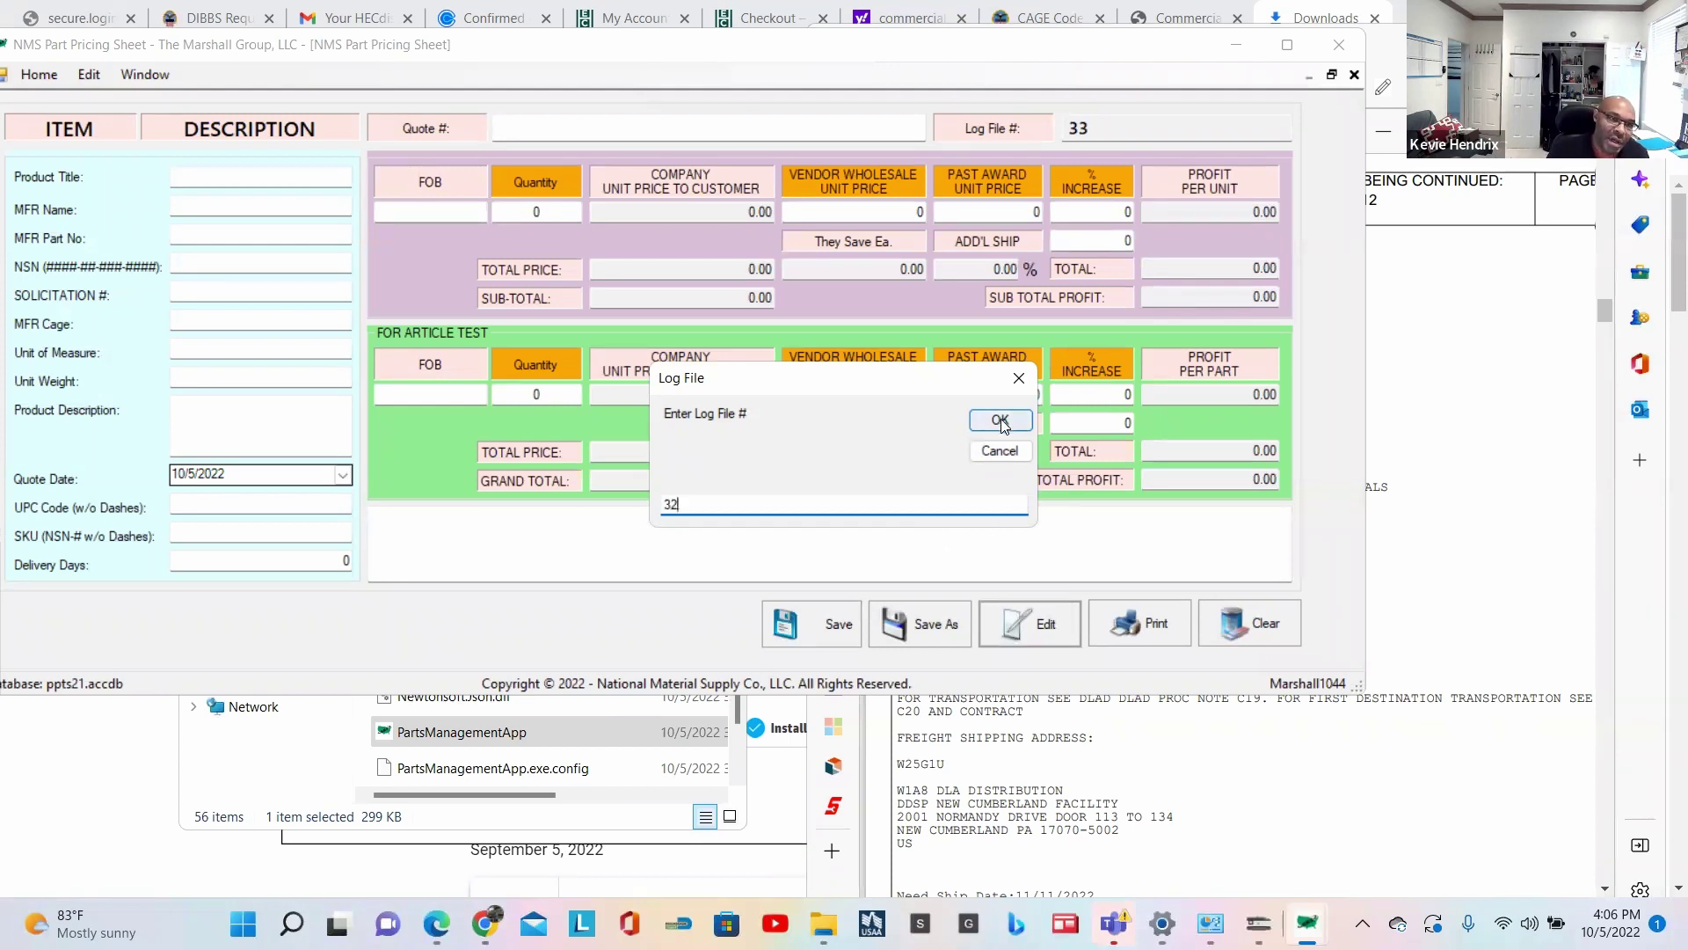
pyautogui.click(999, 420)
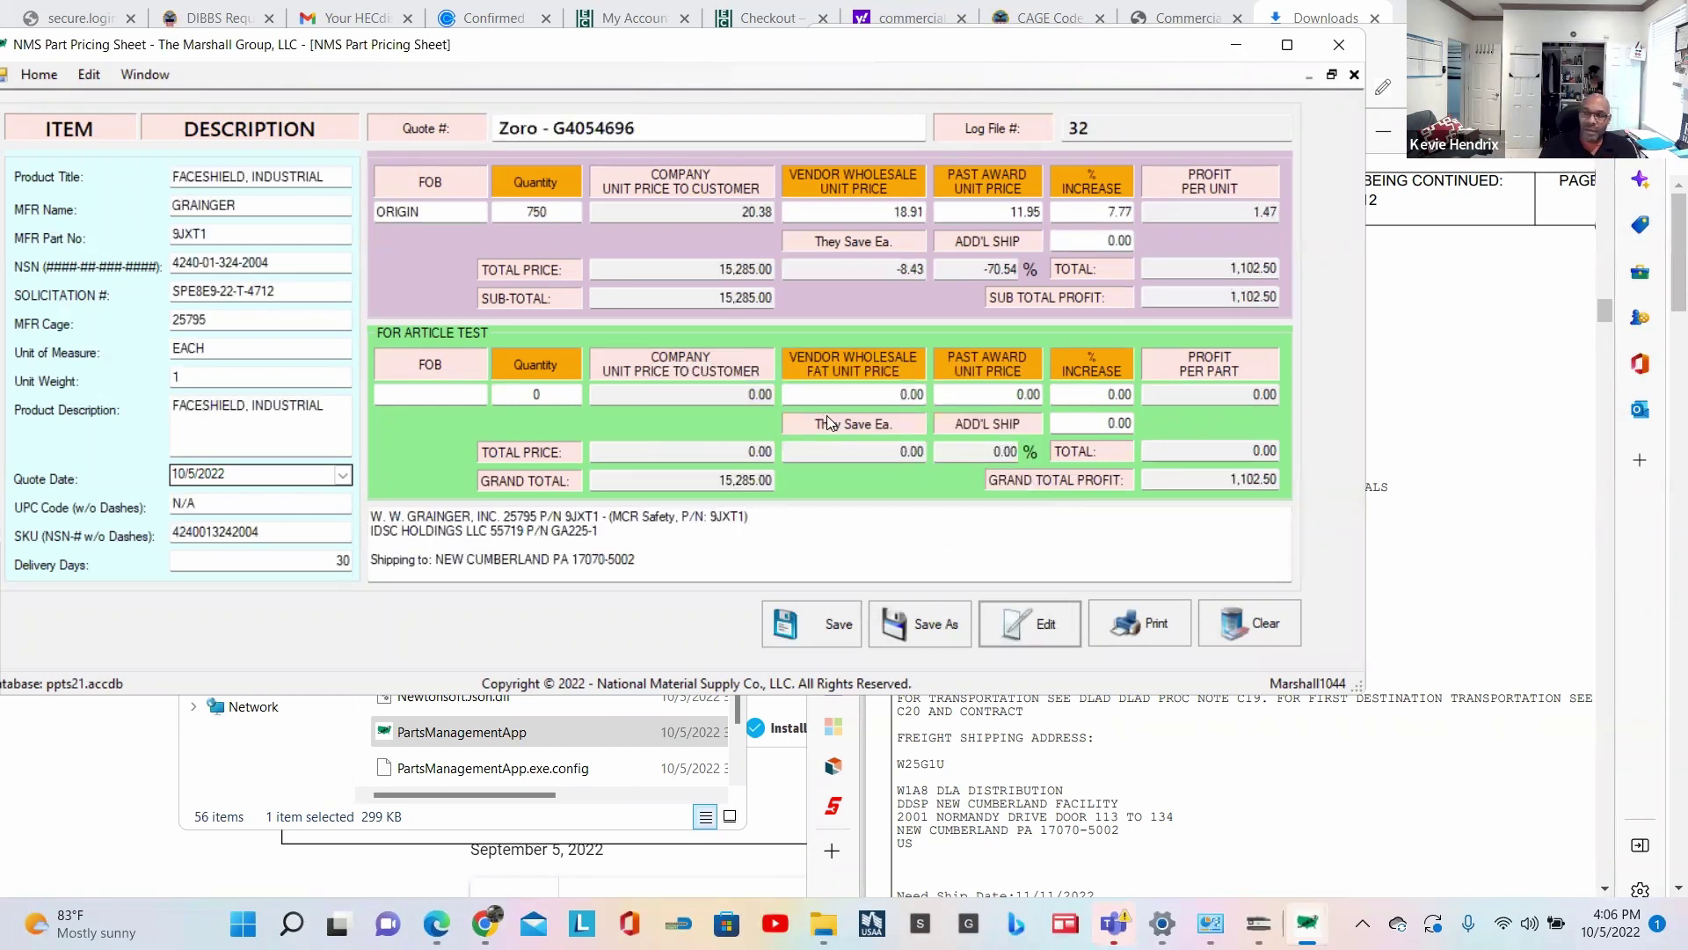